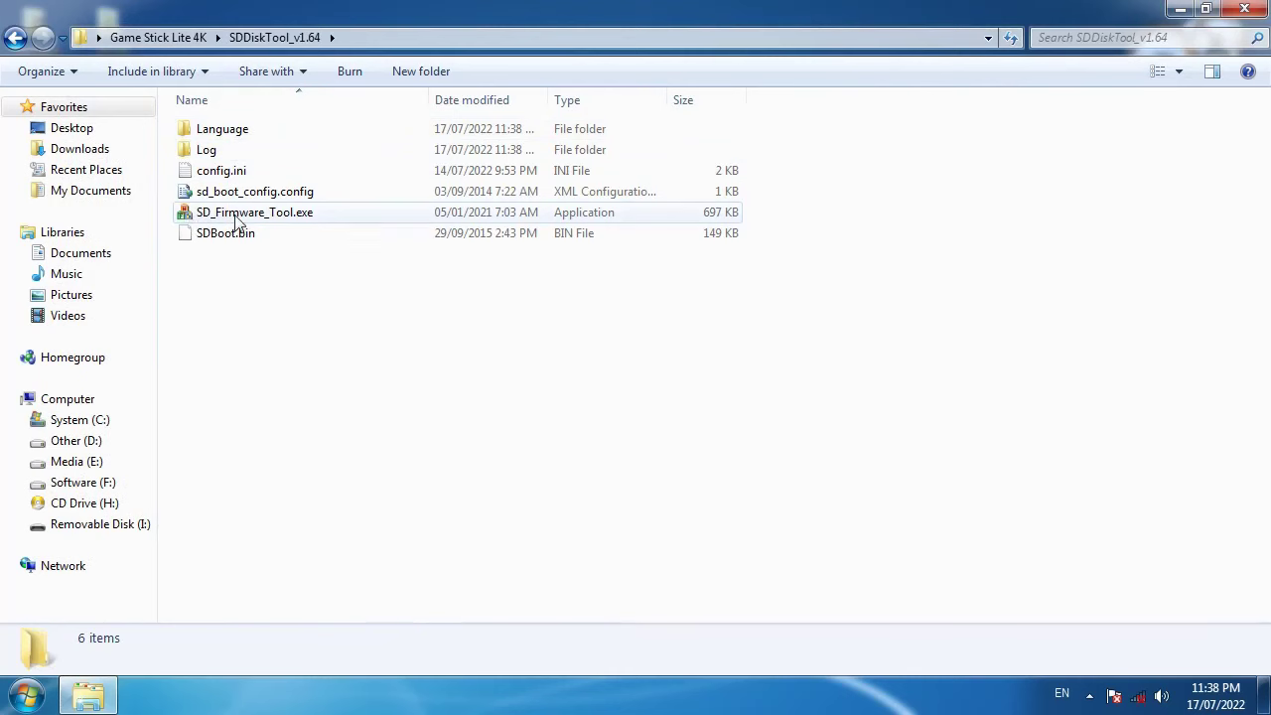
Run SD_Firmware_Tool.exe with permission granted and set it to SD Boot mode for the Generic Mass-Storage USB Device.
left_click(235, 220)
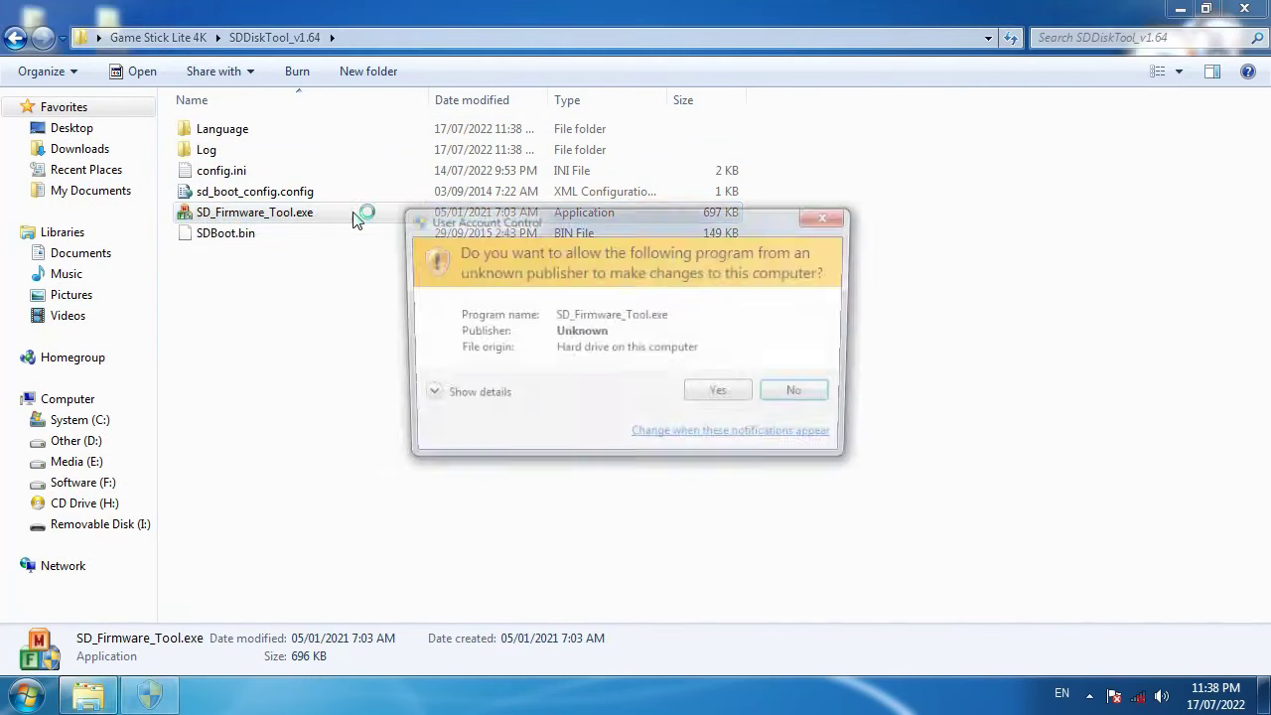
left_click(722, 396)
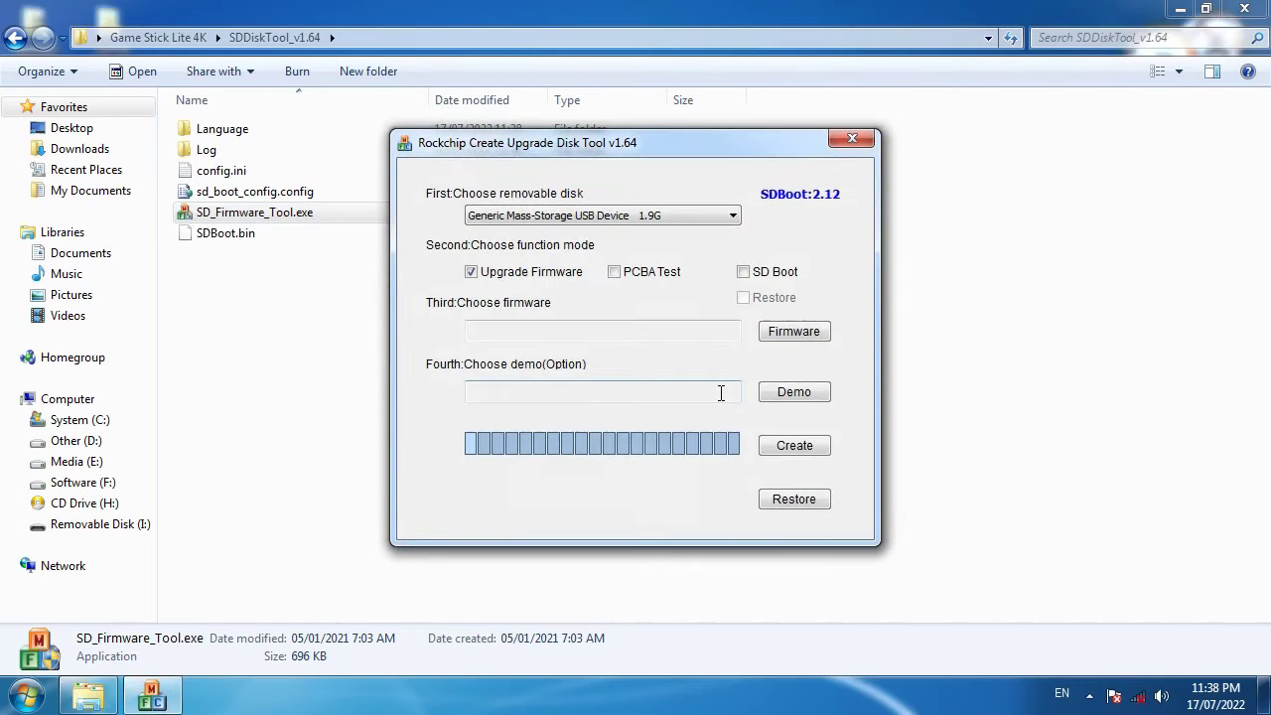
left_click(549, 218)
left_click(507, 225)
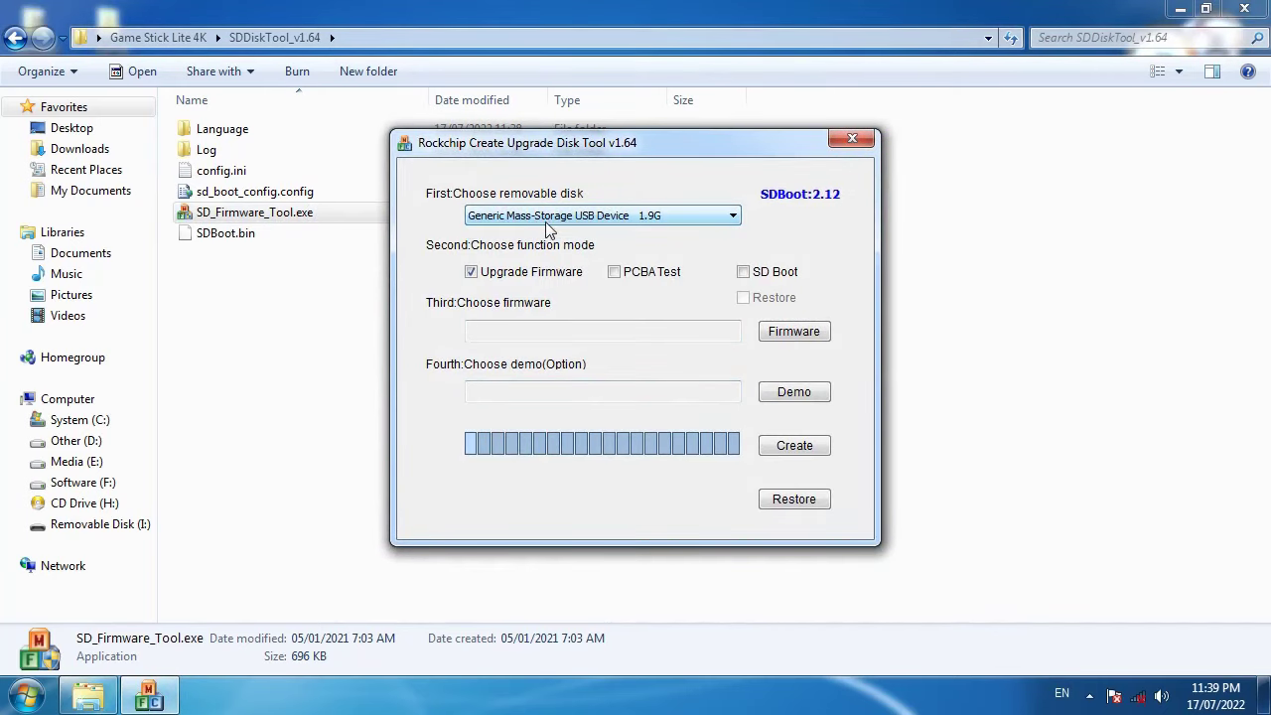
left_click(744, 273)
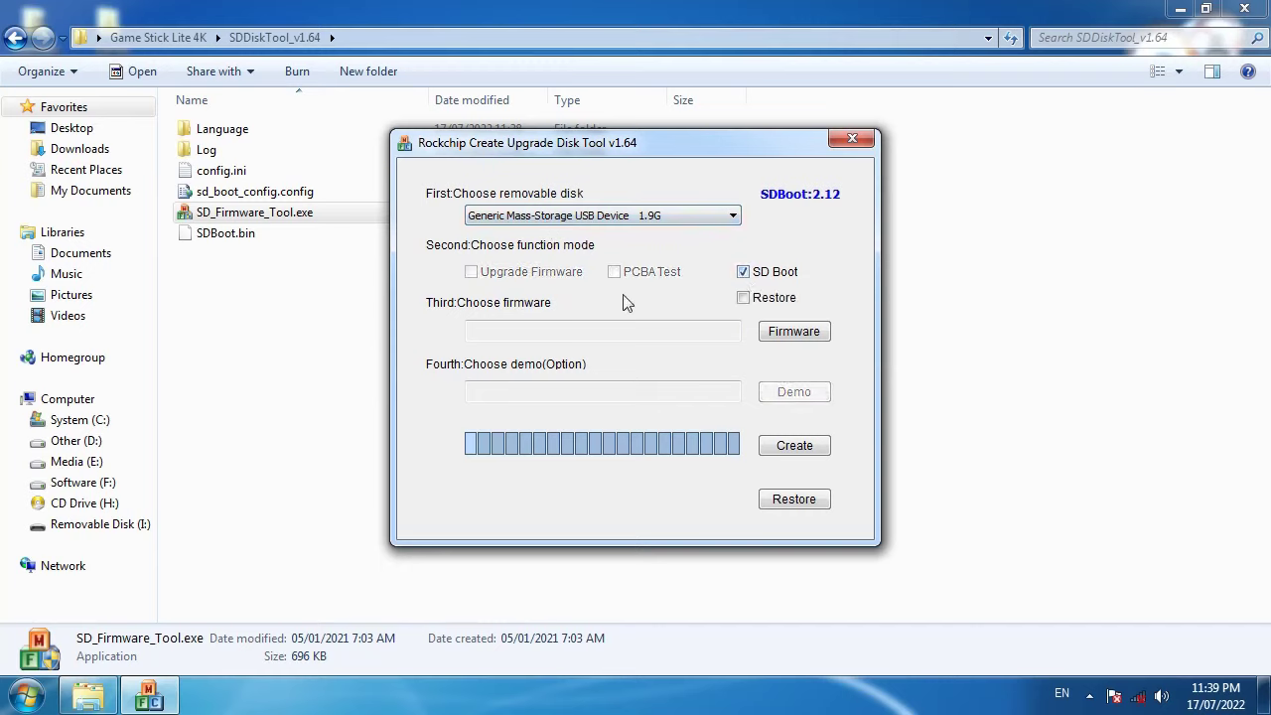
Load Game stick lite 4K.img from the Game Stick Lite 4K folder on the desktop as the firmware.
left_click(794, 334)
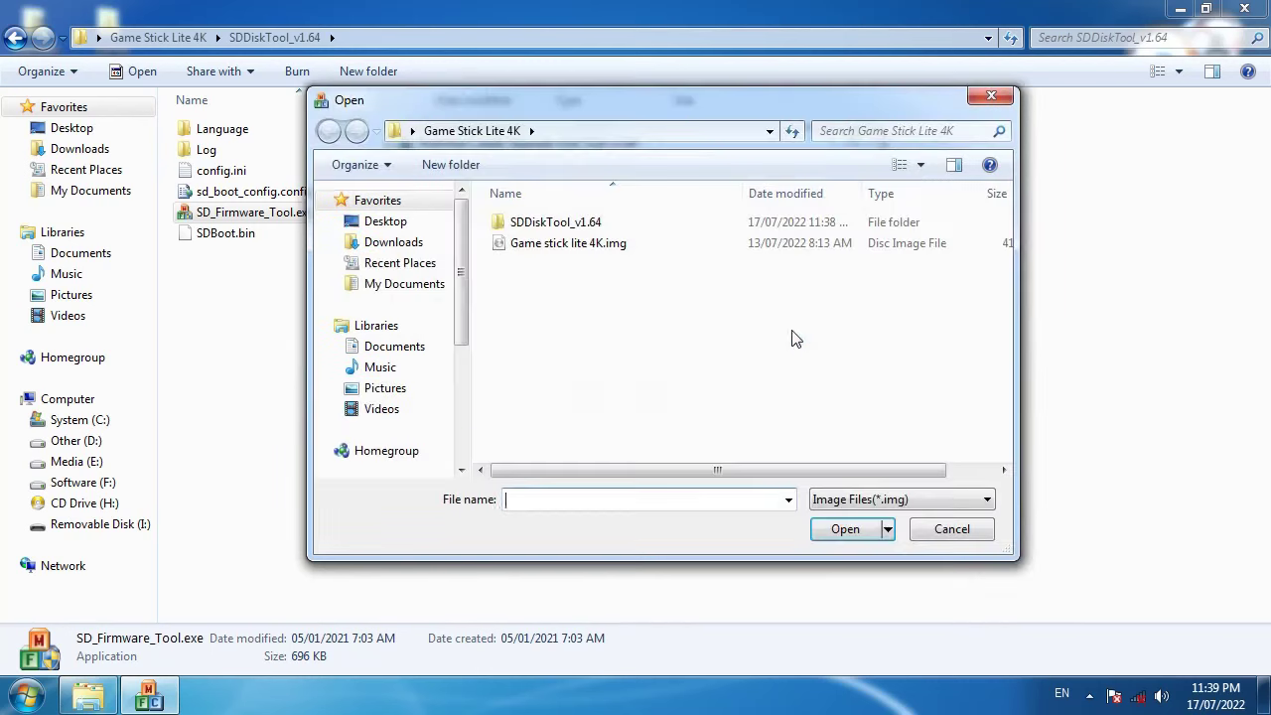
left_click(390, 222)
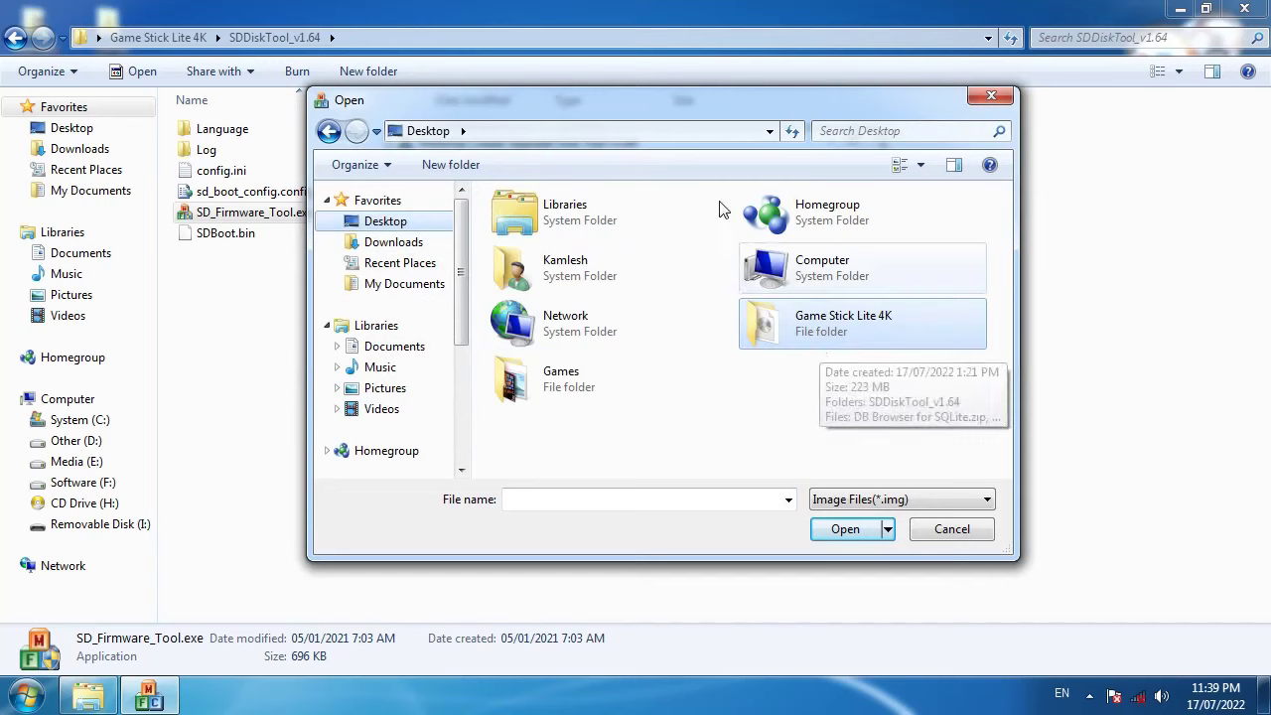
double_click(776, 316)
left_click(543, 249)
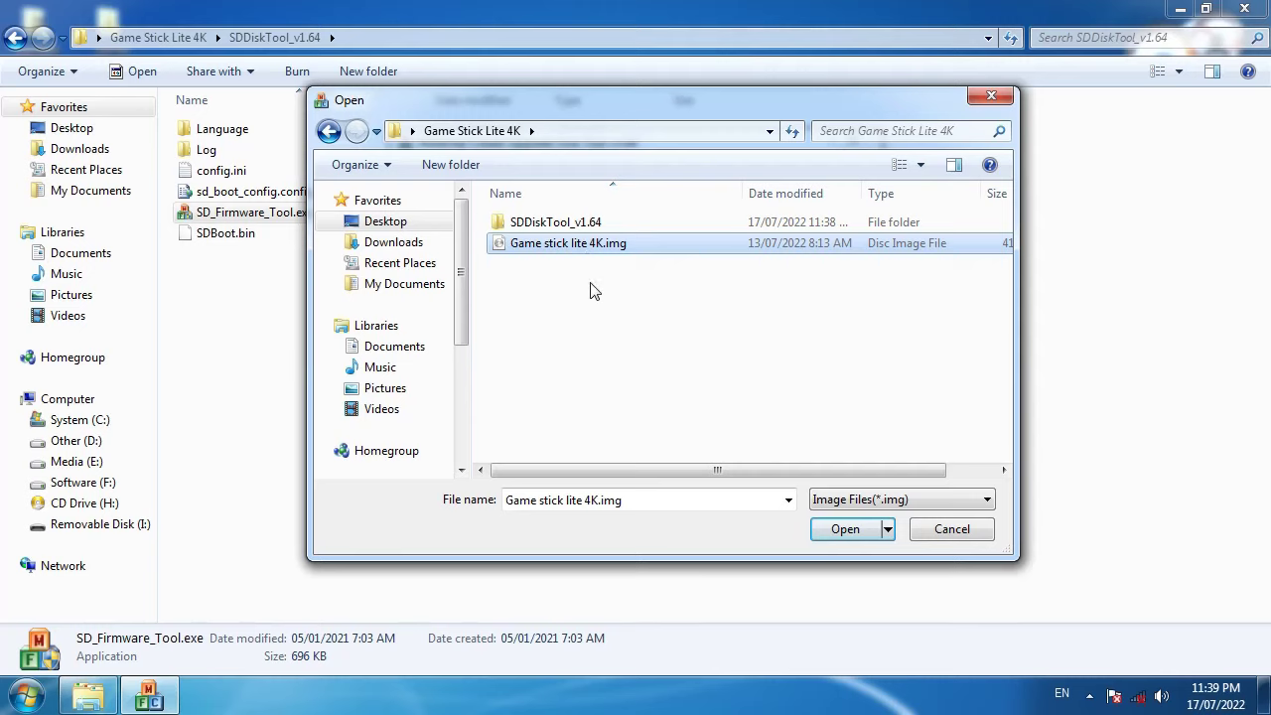
left_click(845, 528)
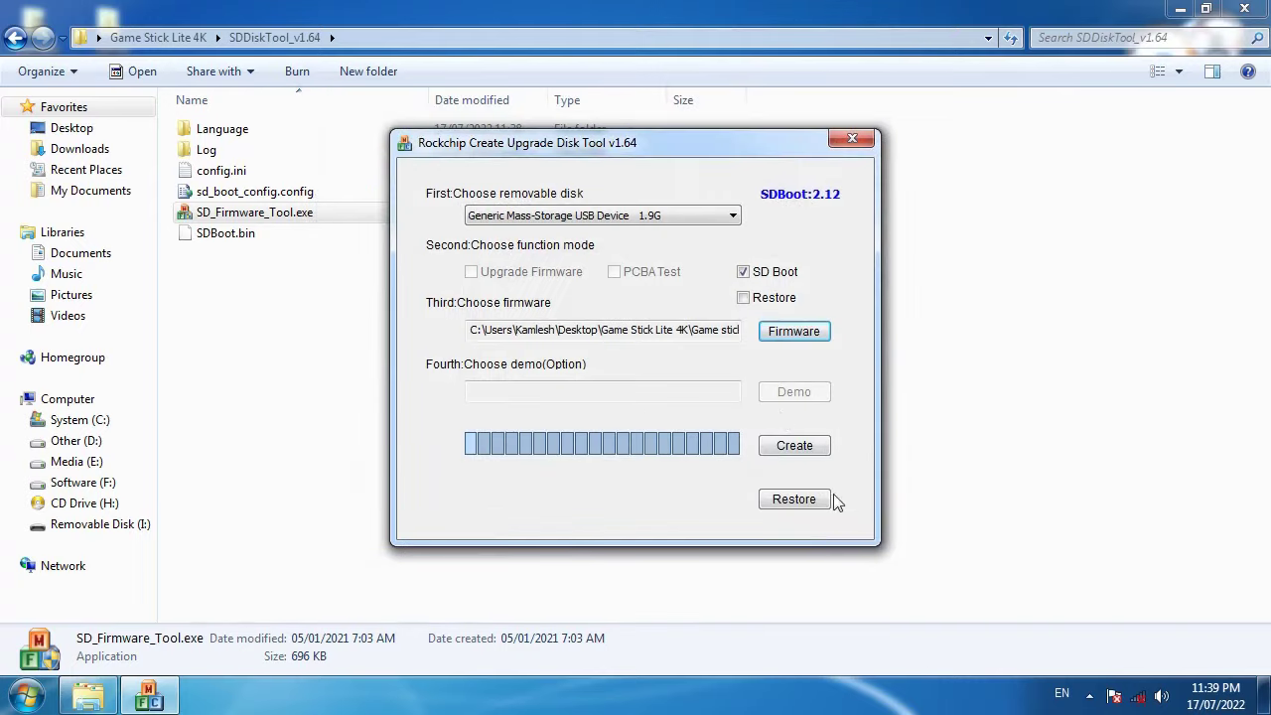
Create the upgrade disk on the USB device, accepting the data loss, and close the Rockchip tool.
left_click(795, 447)
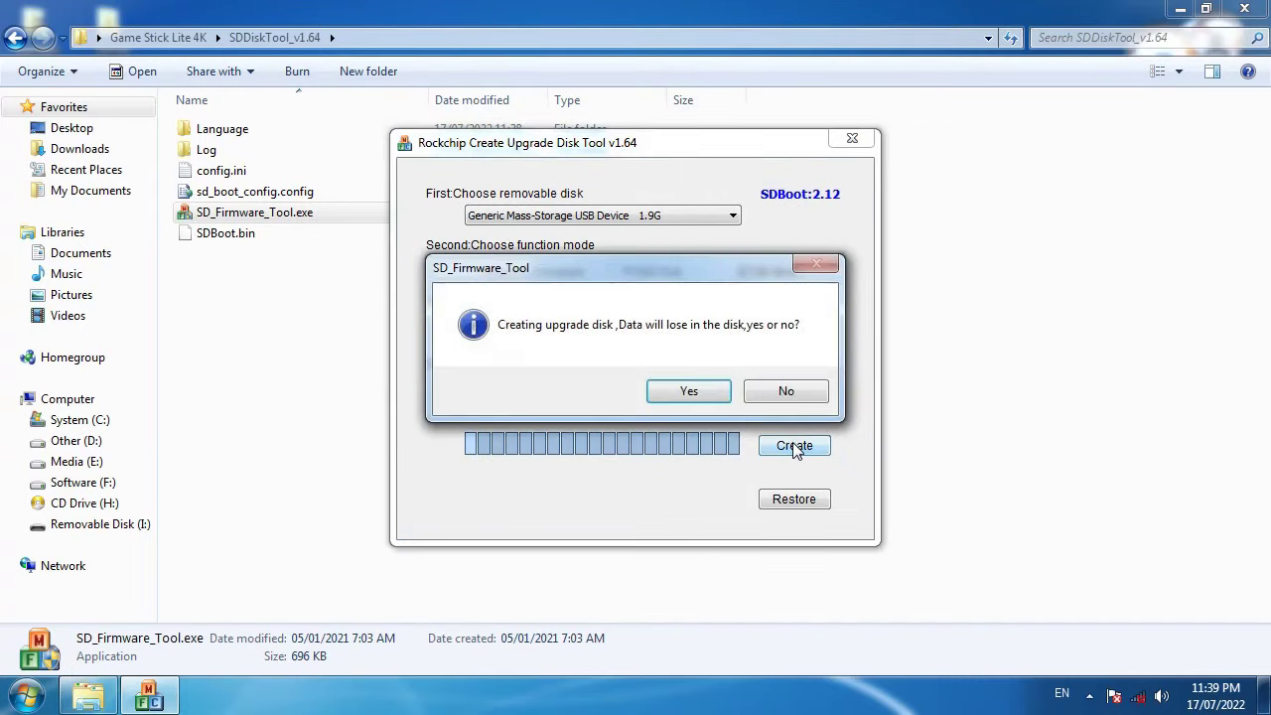
left_click(689, 391)
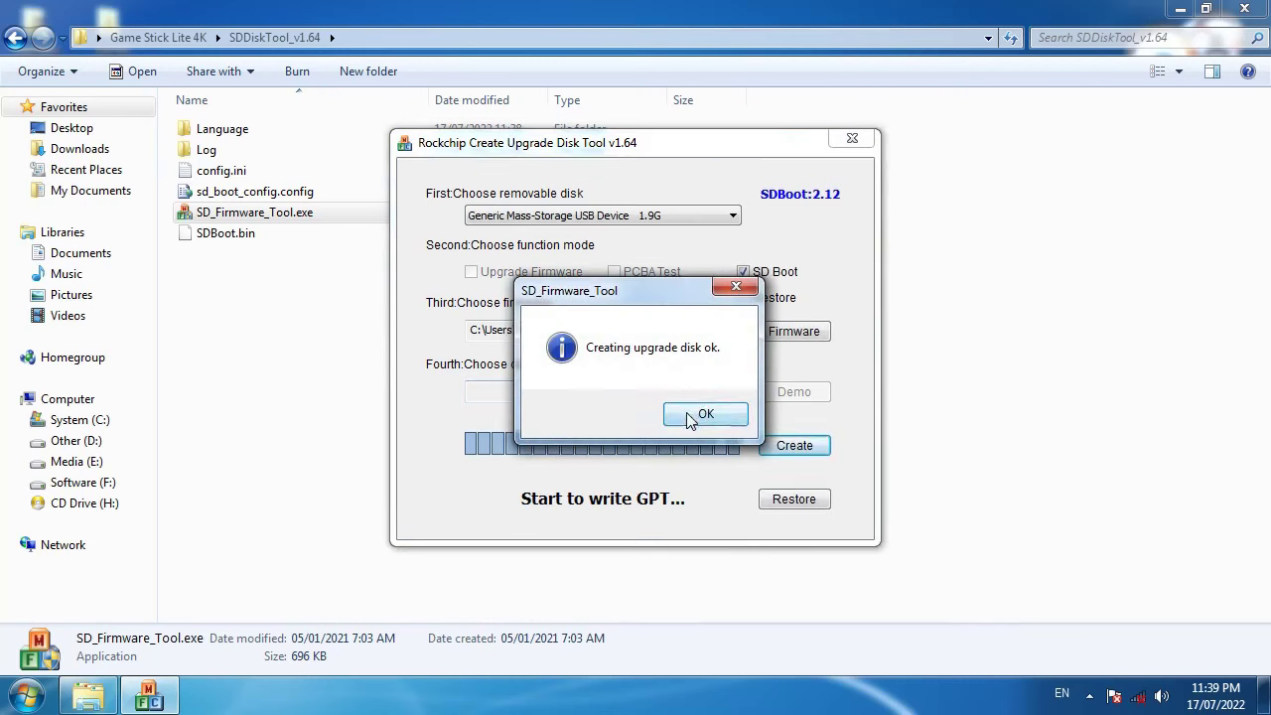
left_click(693, 417)
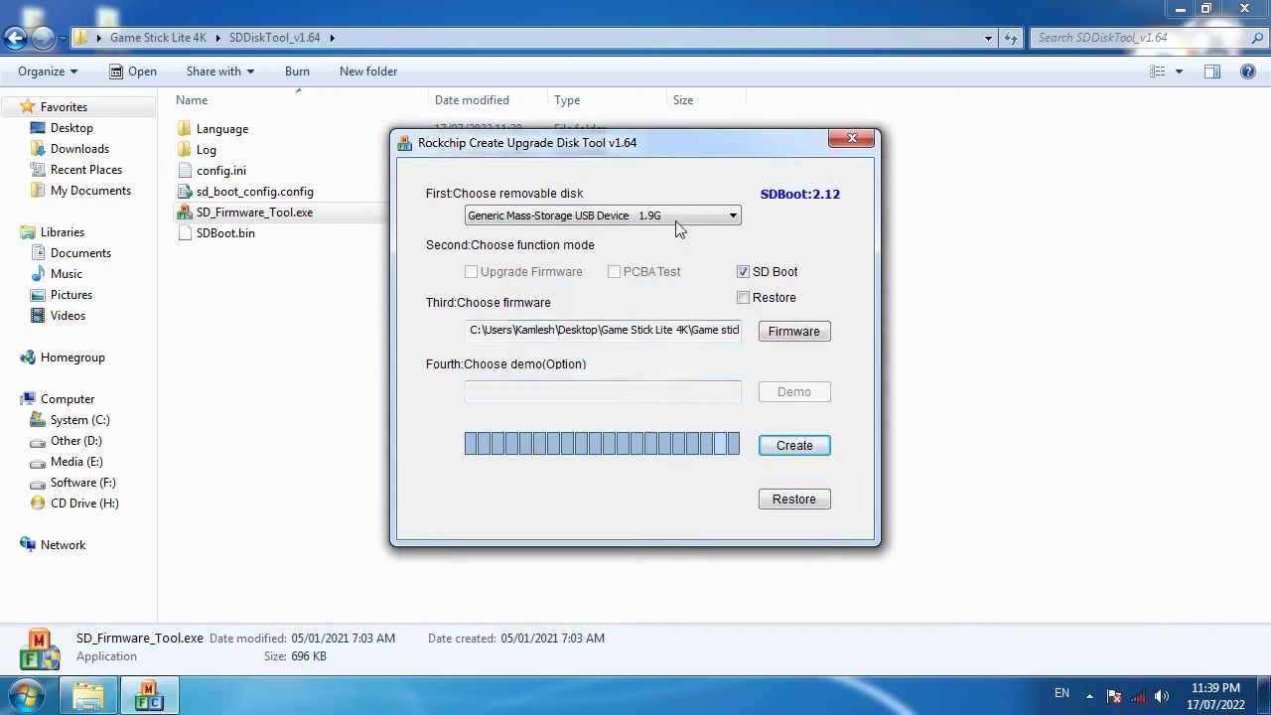
left_click(852, 139)
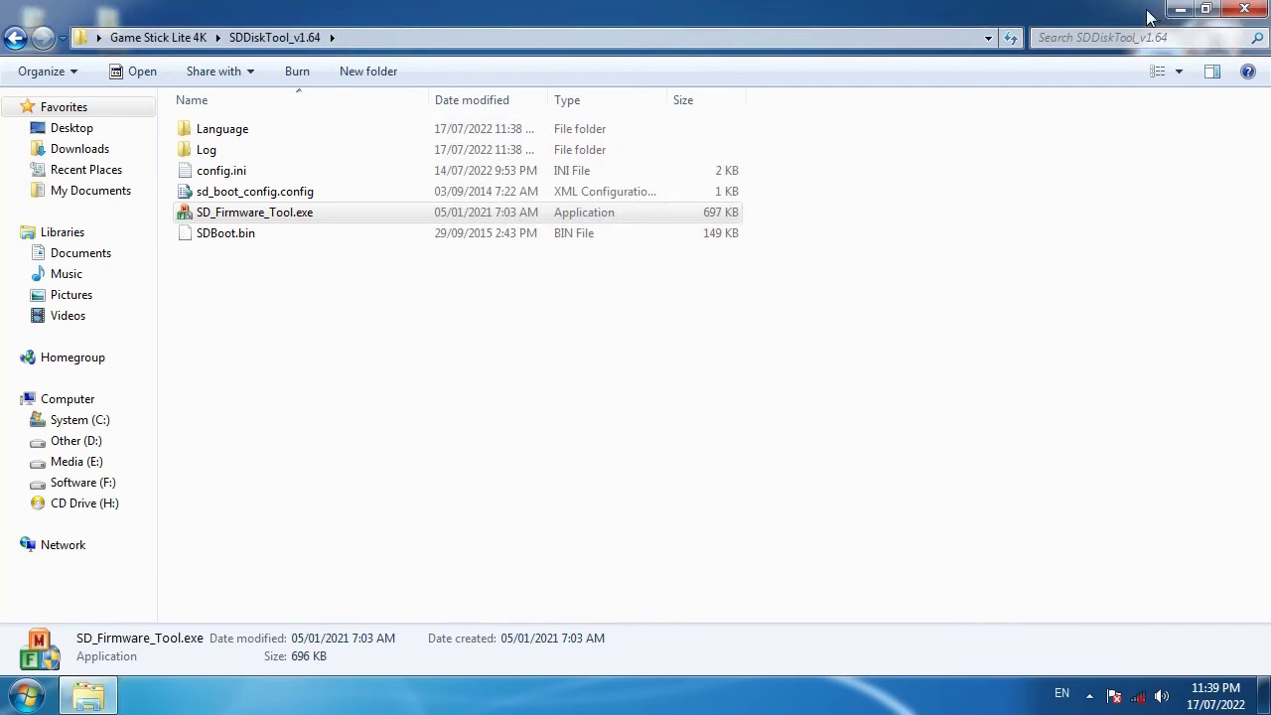
Check the drives listed under Computer and close that window.
left_click(1179, 12)
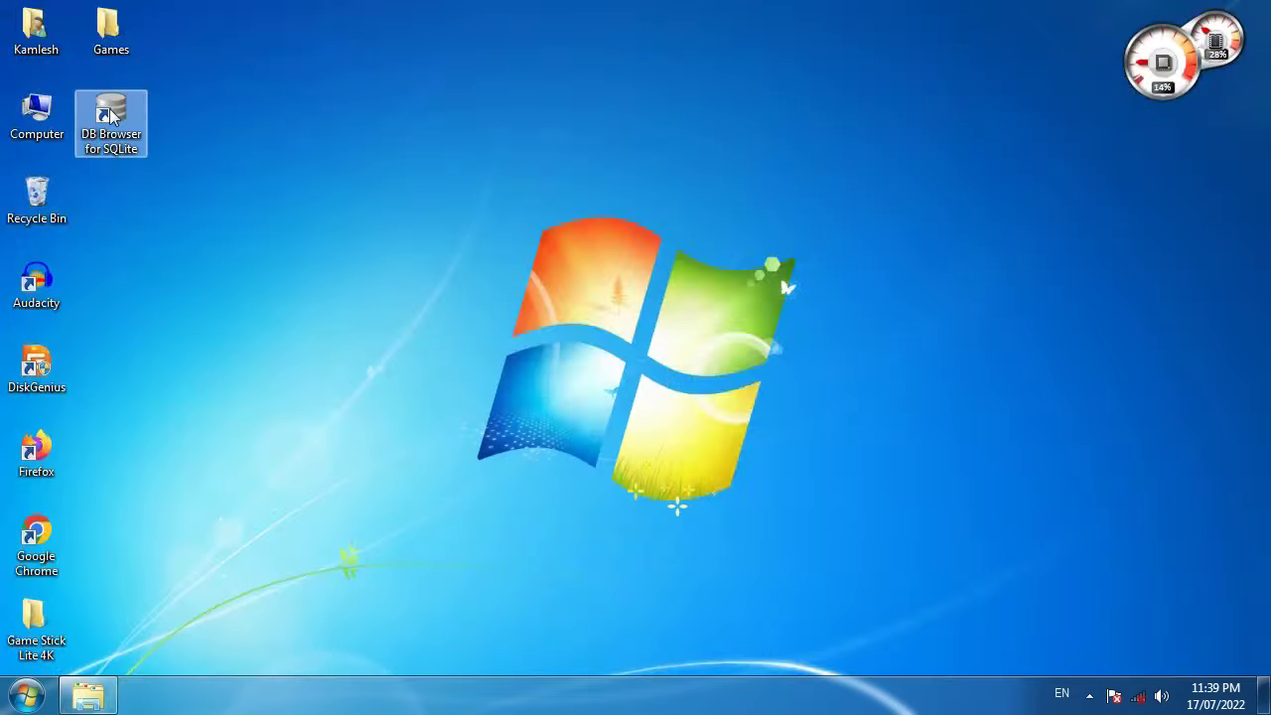
double_click(39, 117)
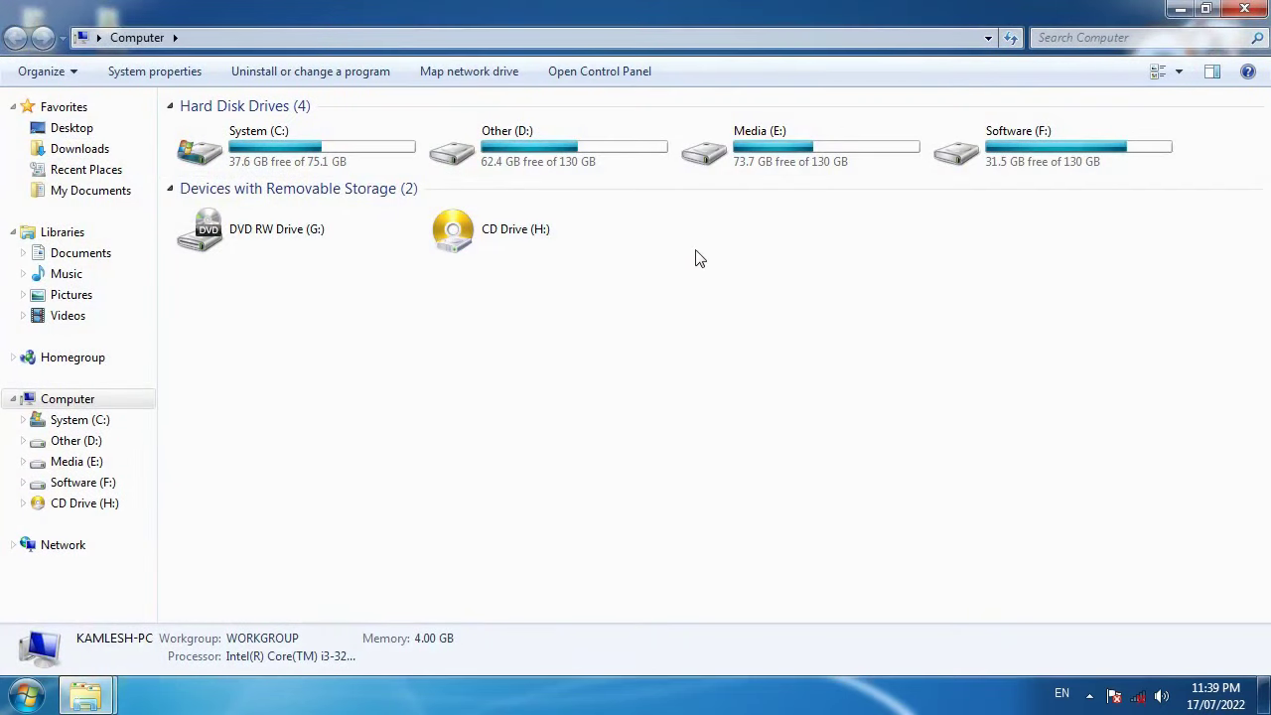
left_click_drag(713, 227, 662, 236)
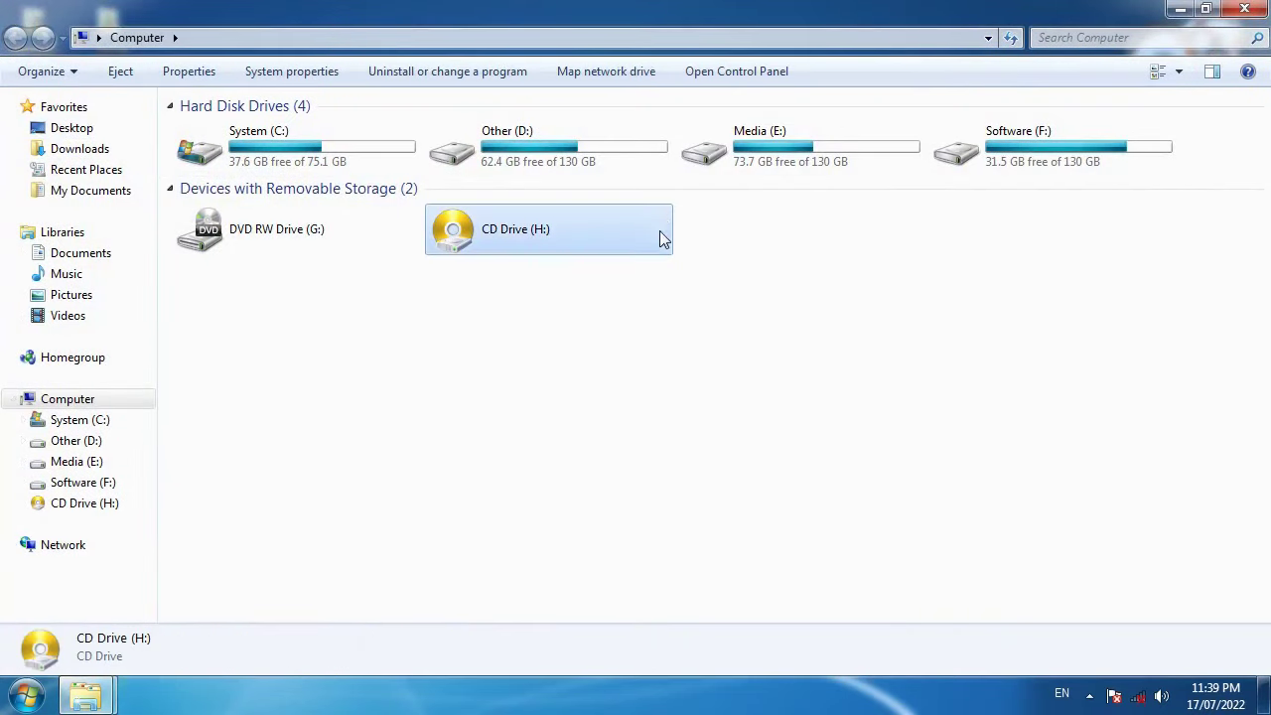
left_click(755, 259)
left_click(1246, 10)
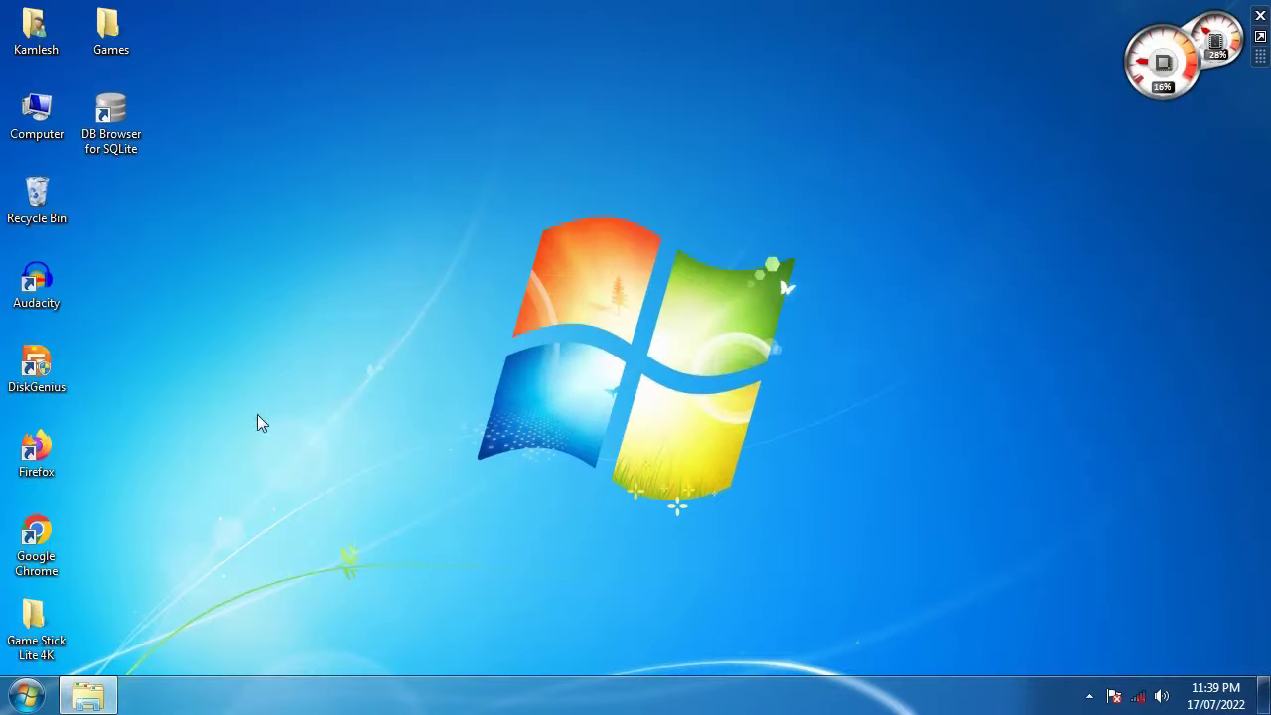
Extract all files from DiskGenius.Pro.5.4.0.1124.zip into its own folder within Game Stick Lite 4K, and close the archive window.
left_click(115, 702)
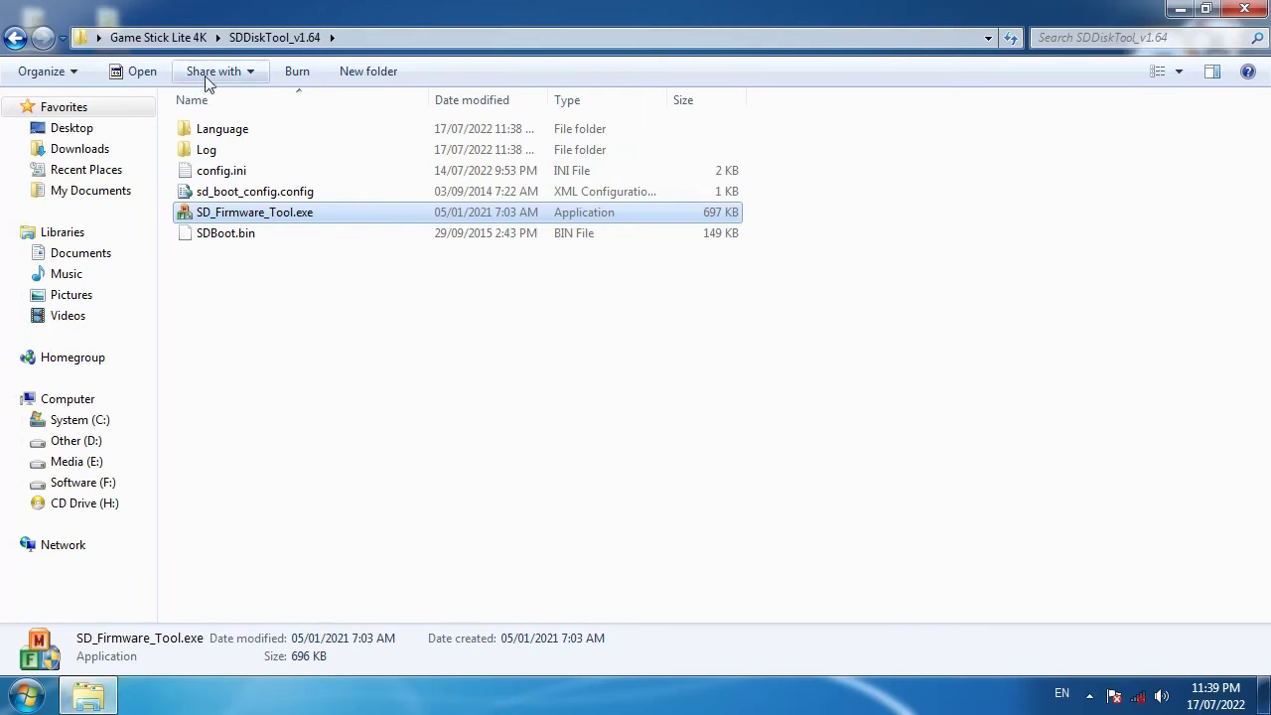
left_click(142, 40)
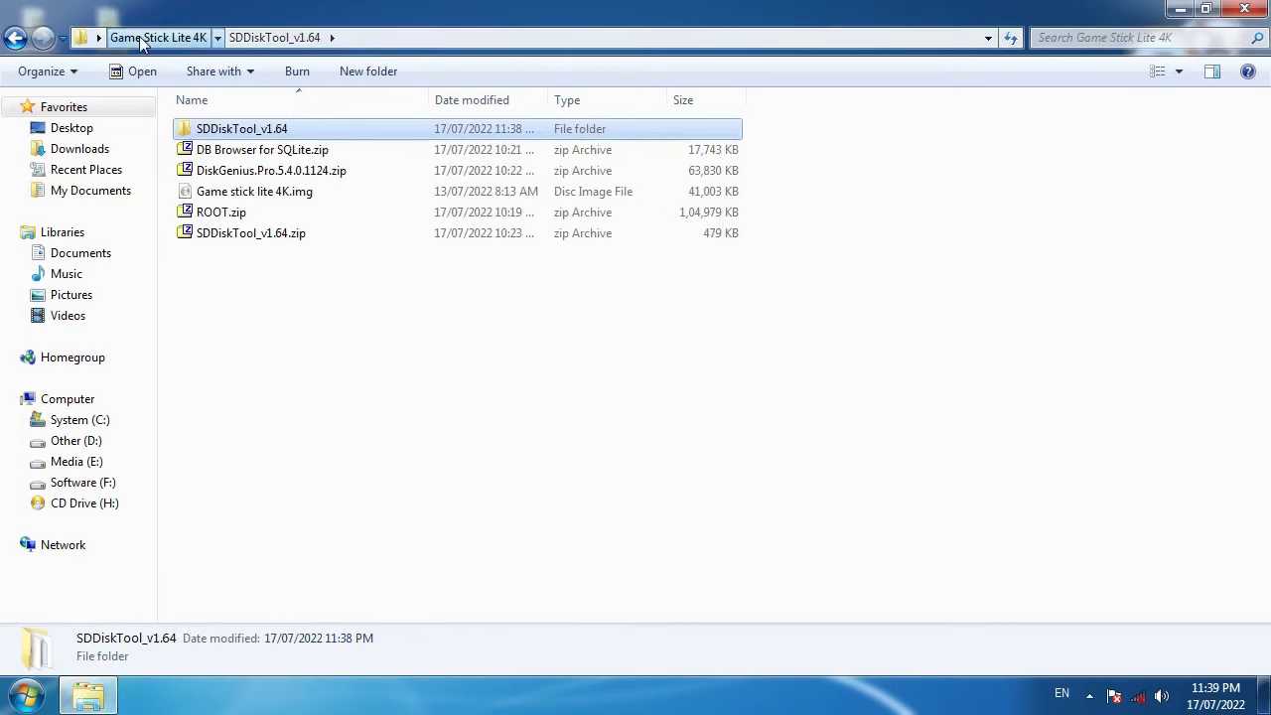
left_click(212, 264)
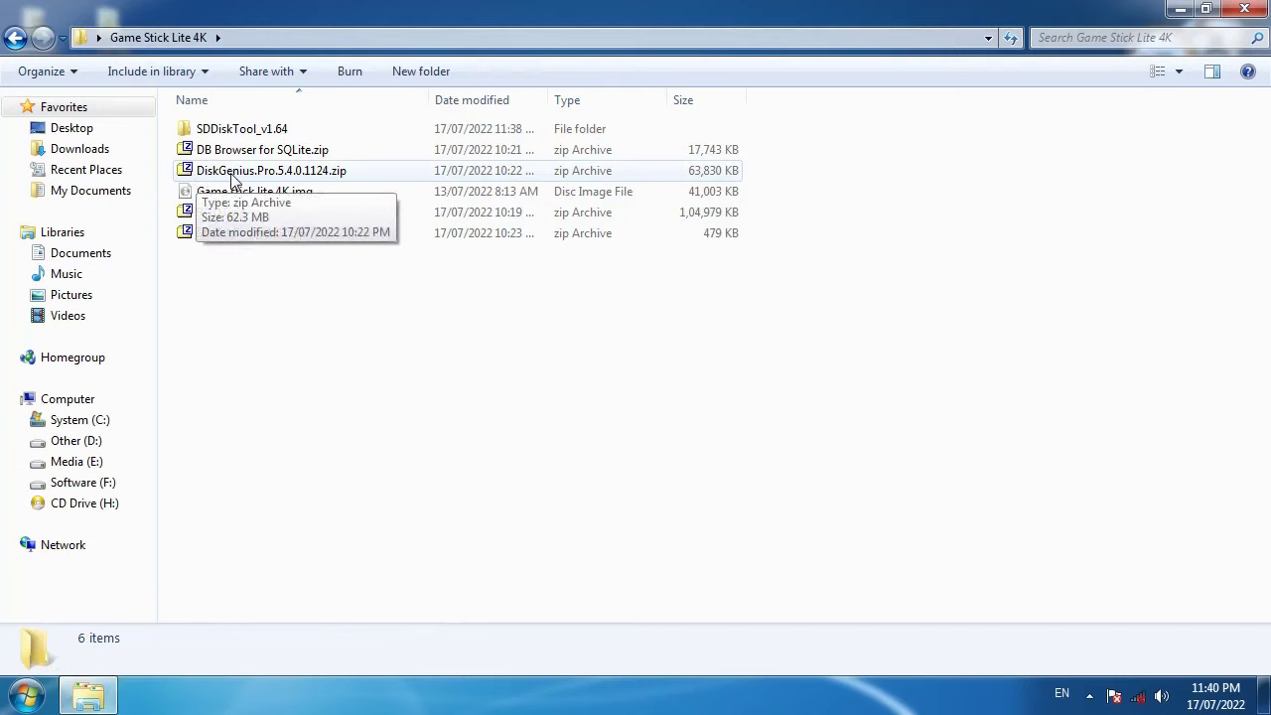
left_click(228, 173)
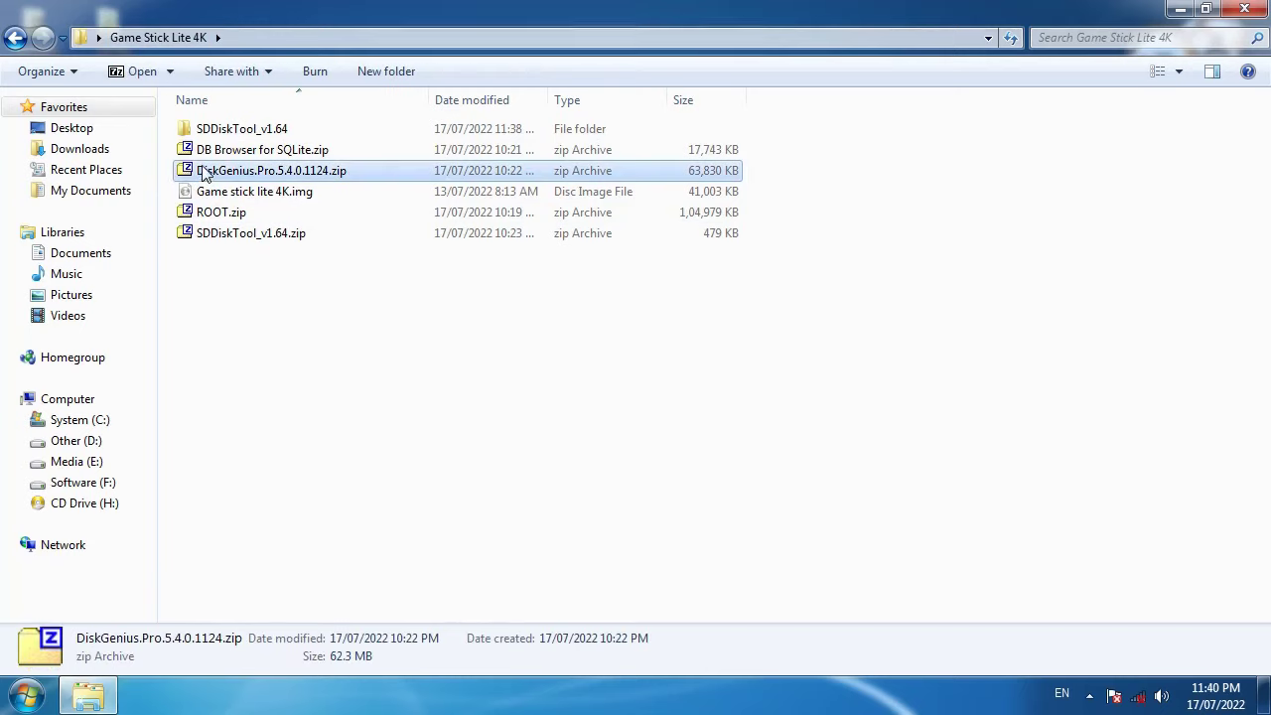
right_click(214, 171)
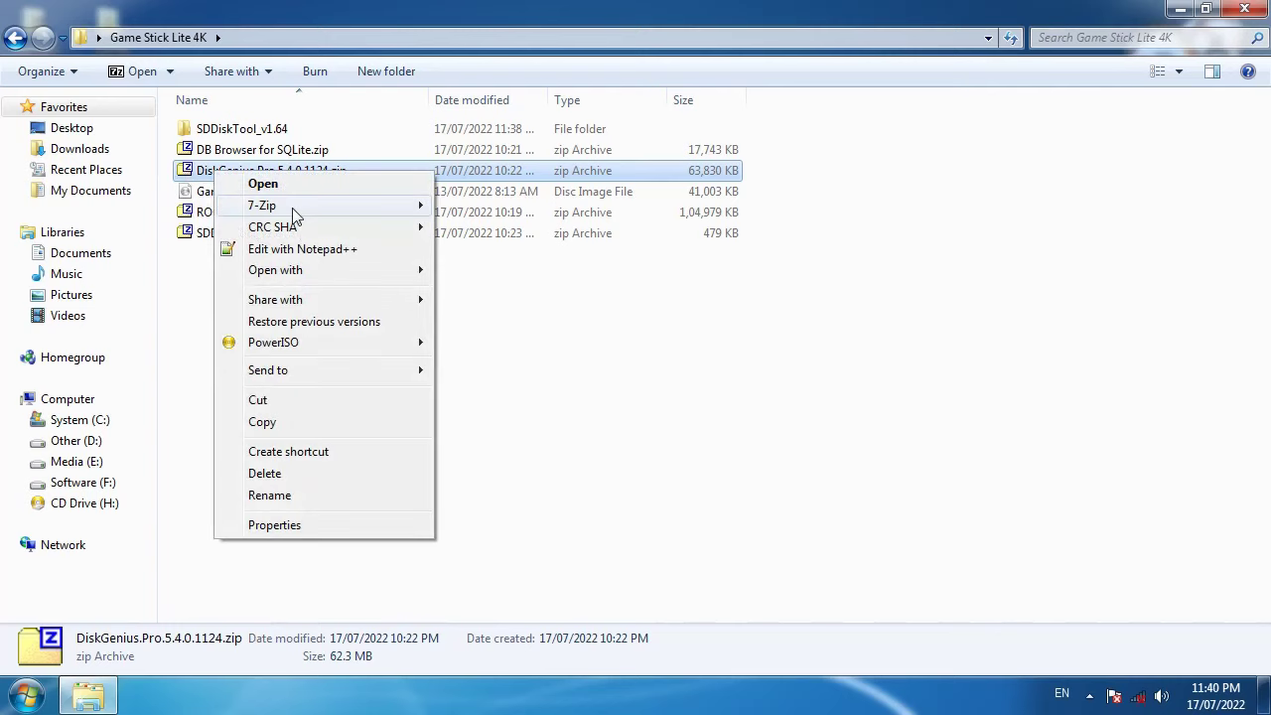
mouse_move(307, 274)
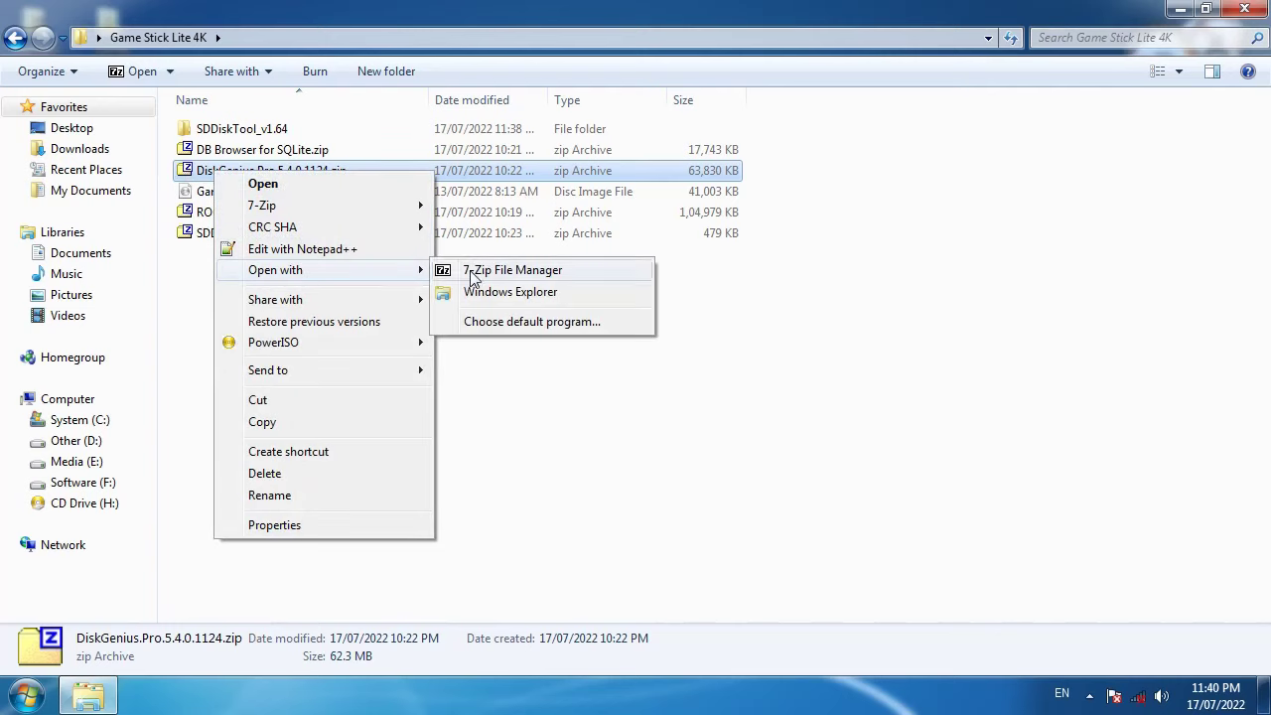
left_click(528, 292)
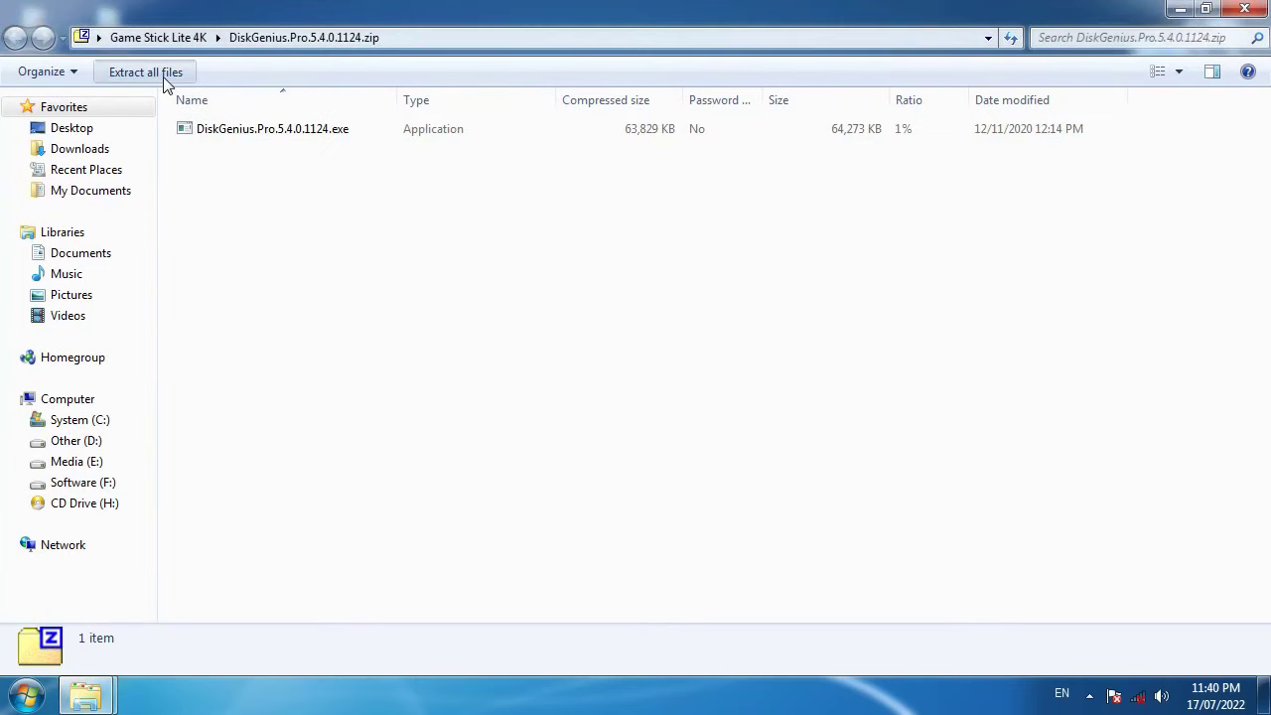
left_click(165, 79)
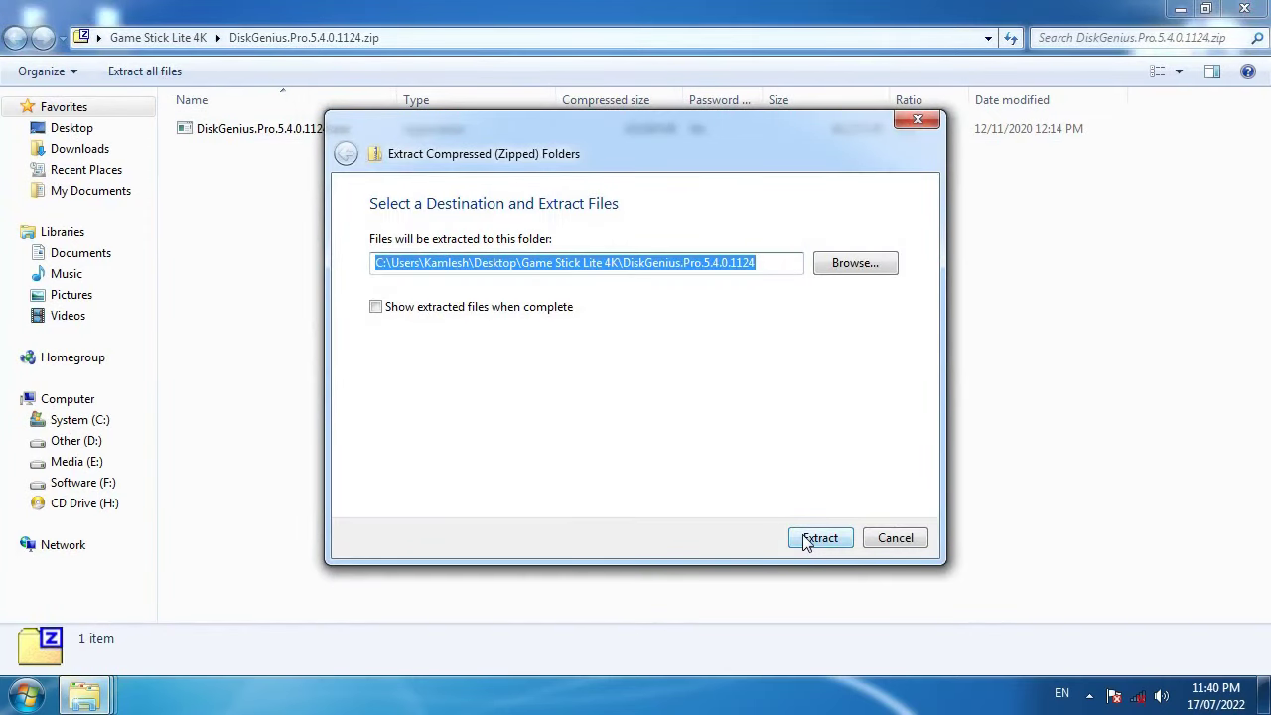
left_click(820, 538)
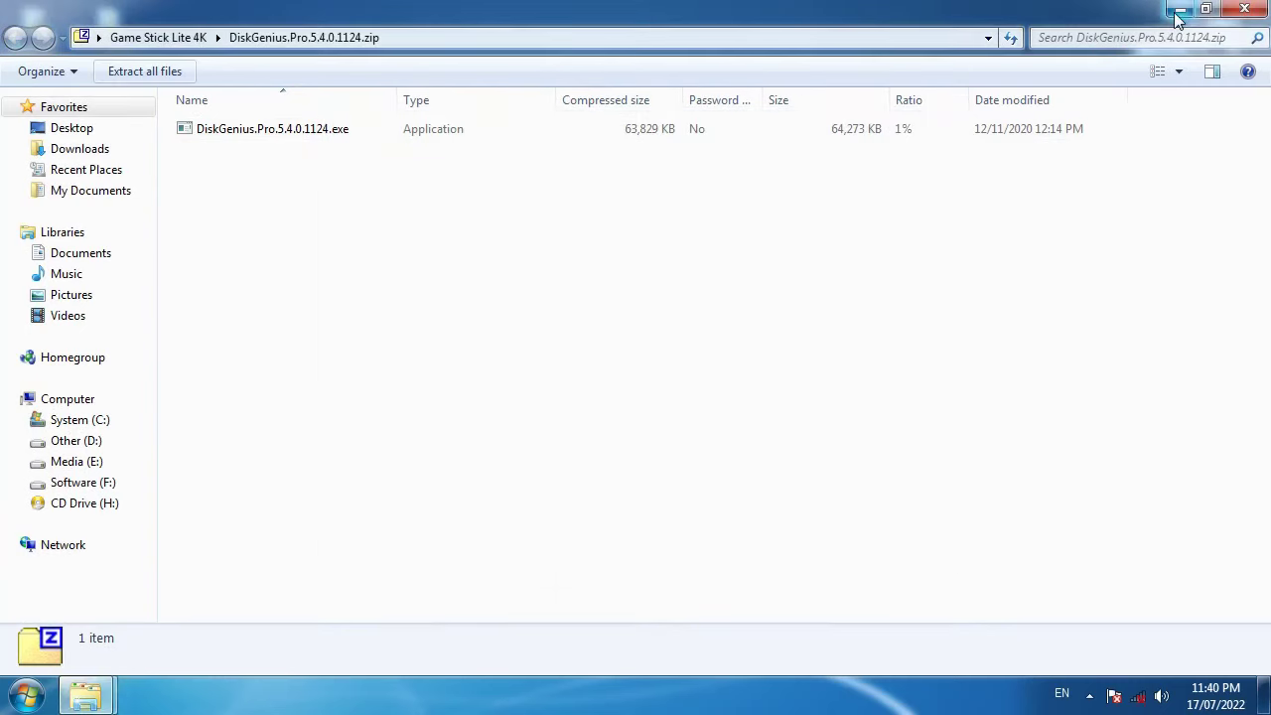
left_click(1250, 8)
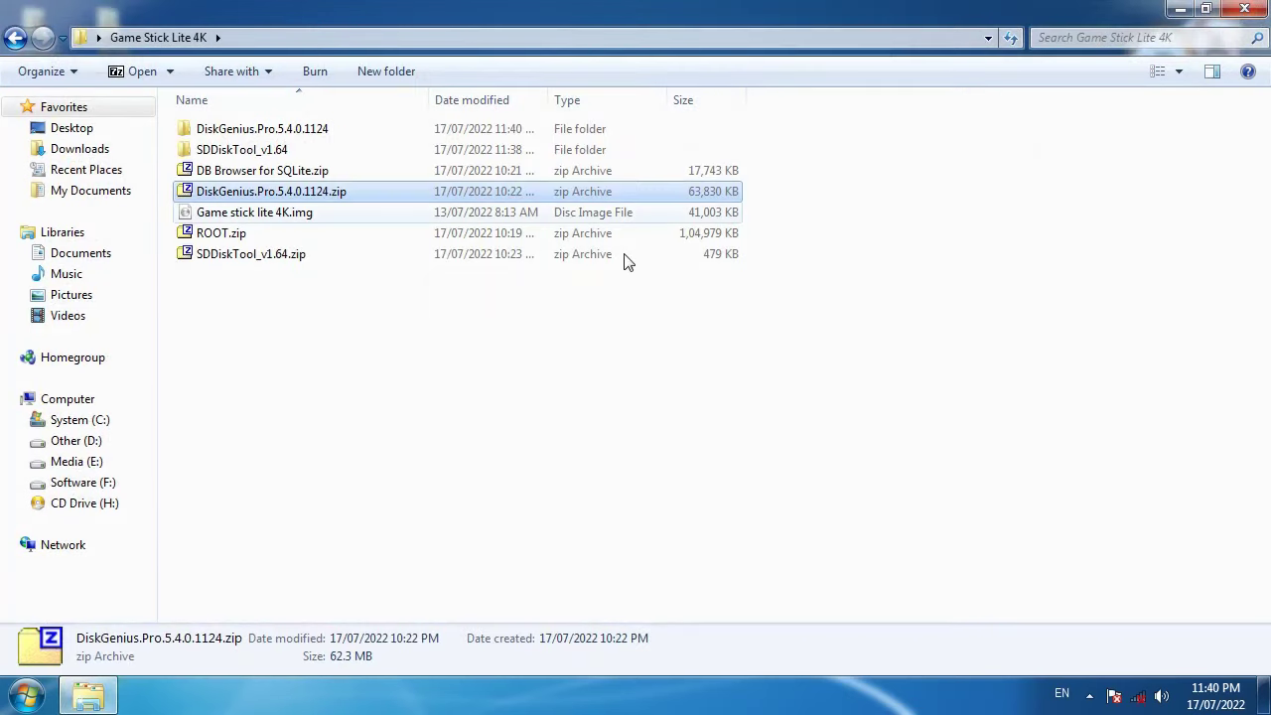
Inspect the installer in the extracted DiskGenius.Pro.5.4.0.1124 folder and return to the Game Stick Lite 4K folder.
left_click(487, 315)
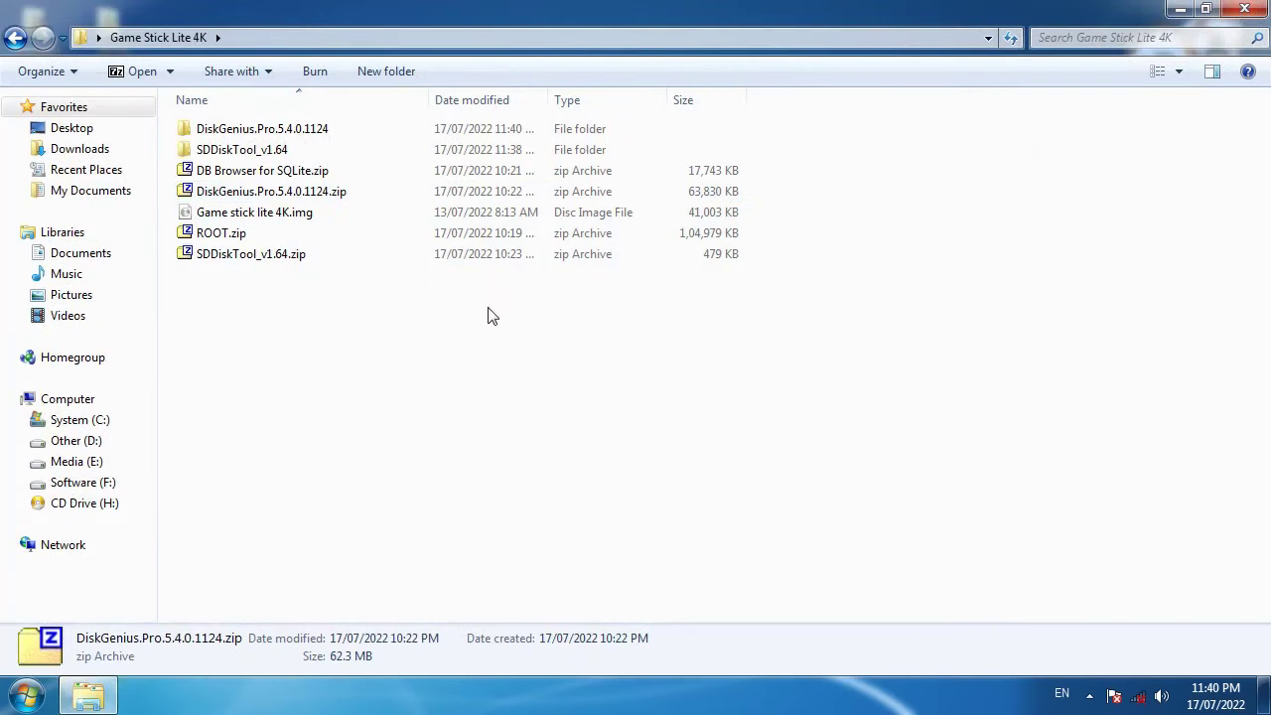
double_click(310, 130)
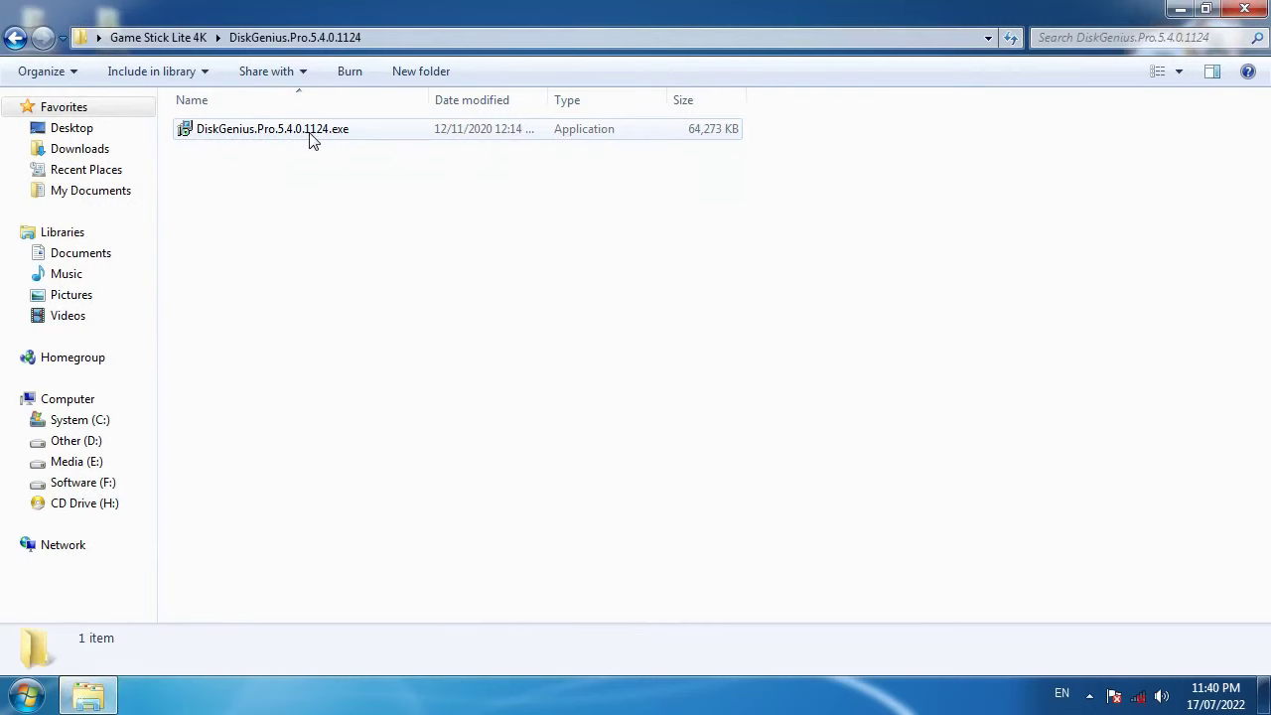
left_click(234, 138)
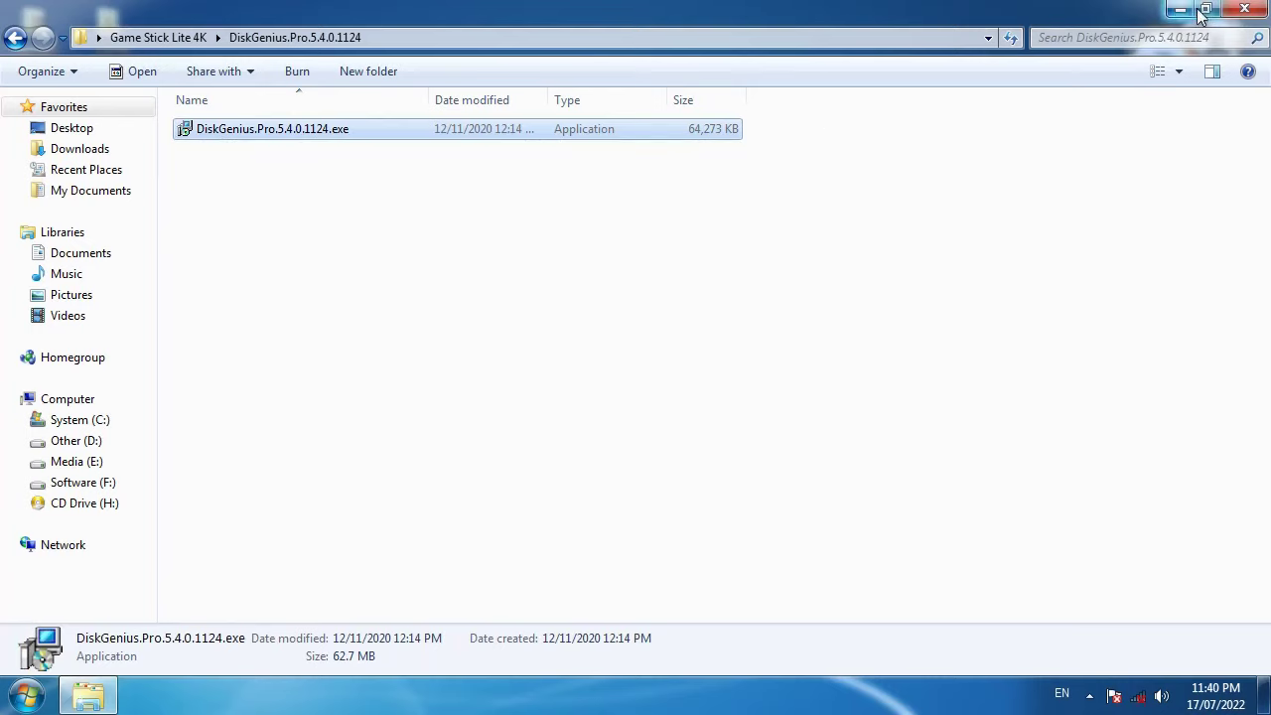
left_click(16, 39)
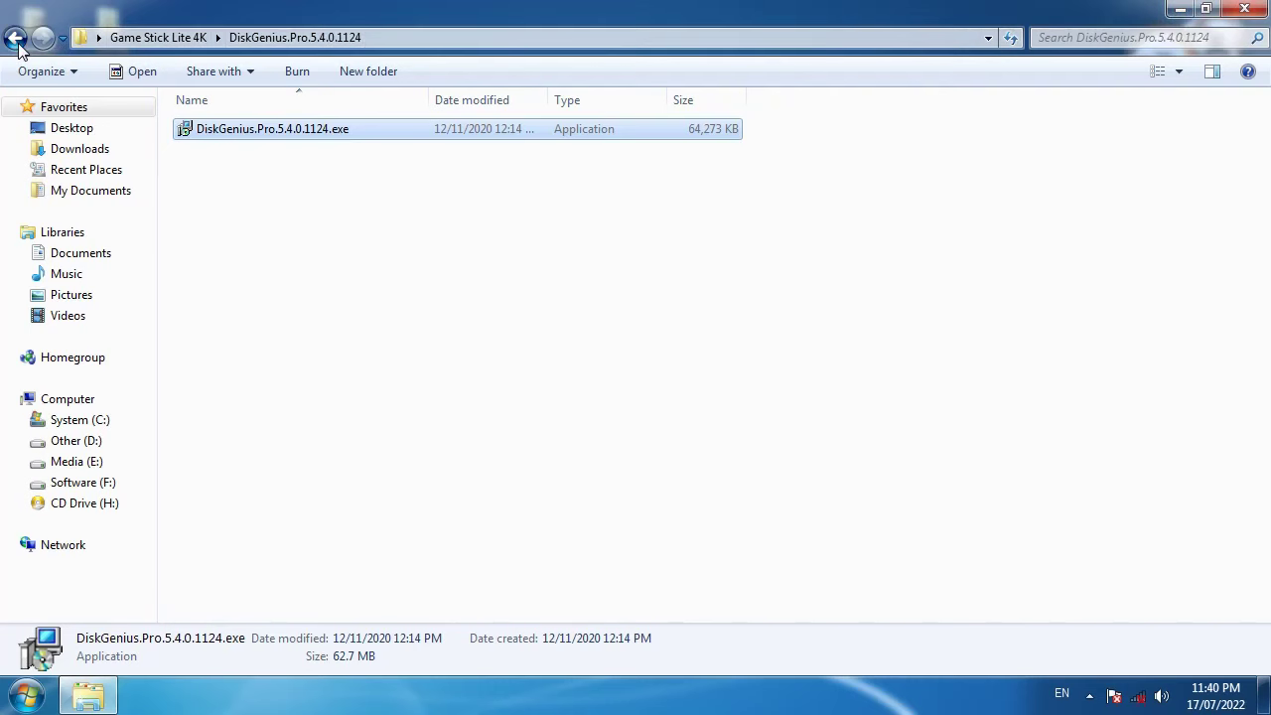
left_click(324, 304)
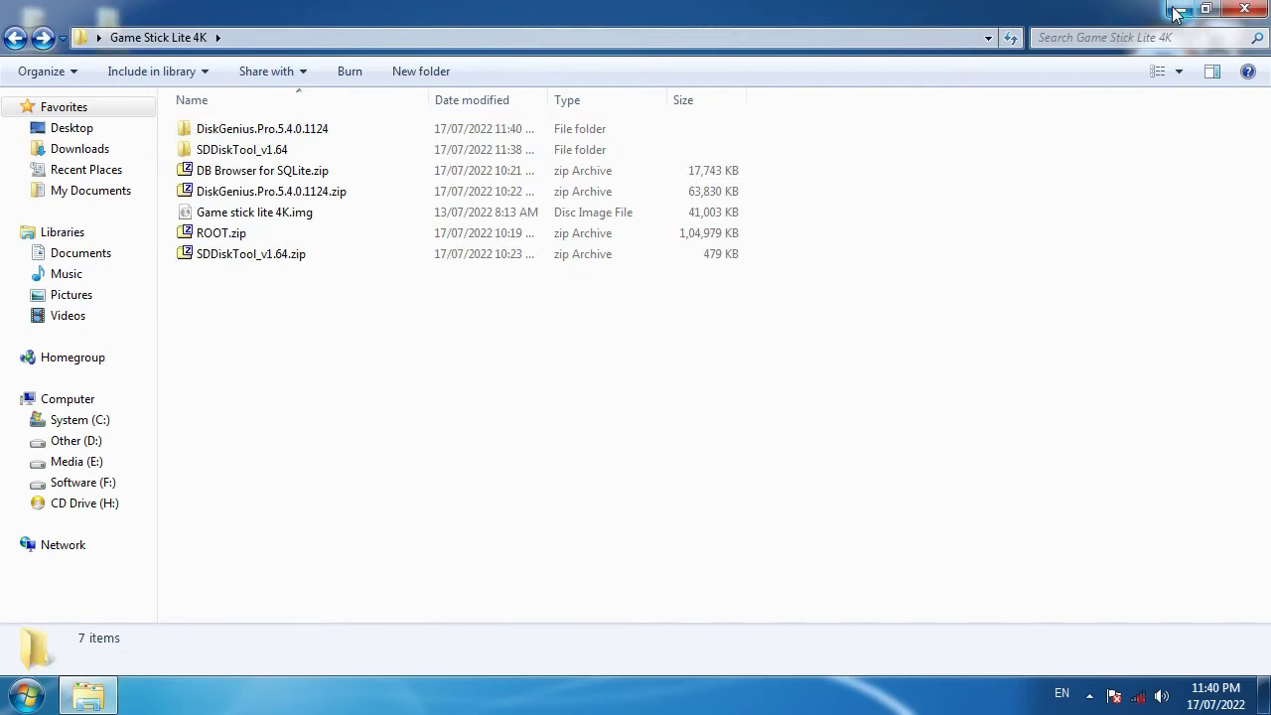
Launch DiskGenius from the desktop with permission granted, and select the RD1:GenericMass-Storage(2GB) disk.
left_click(1177, 10)
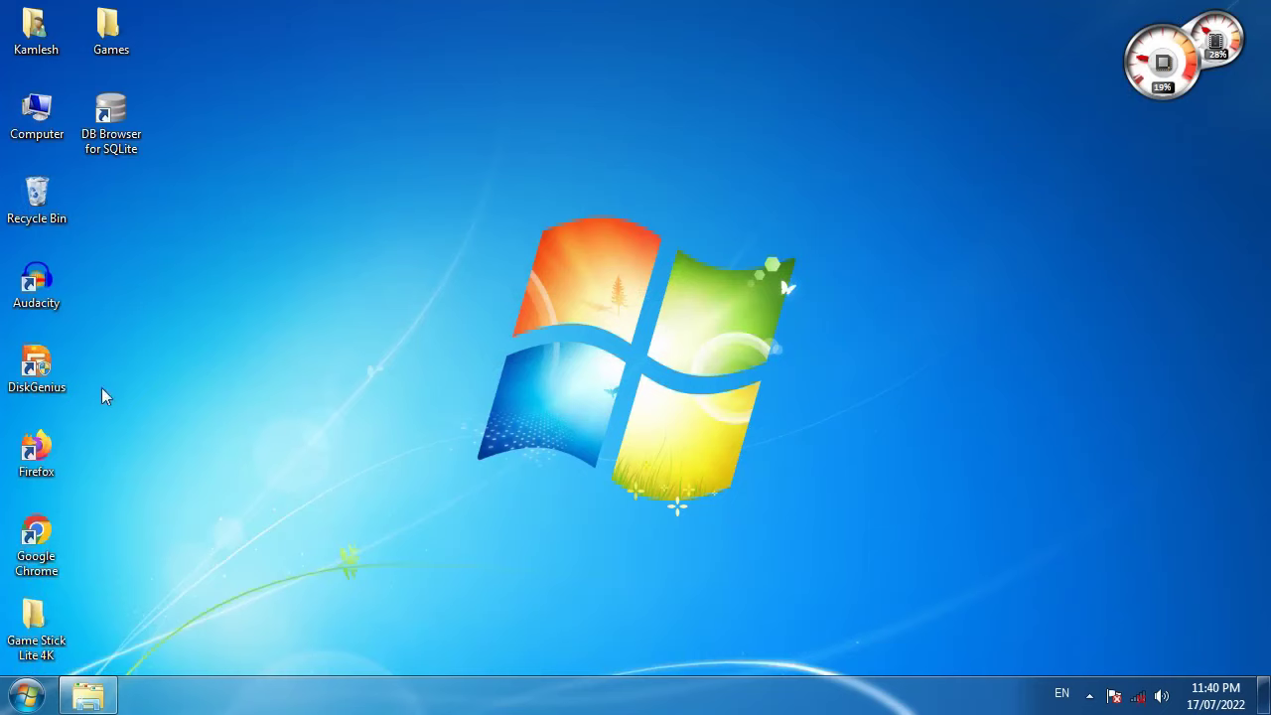
double_click(39, 388)
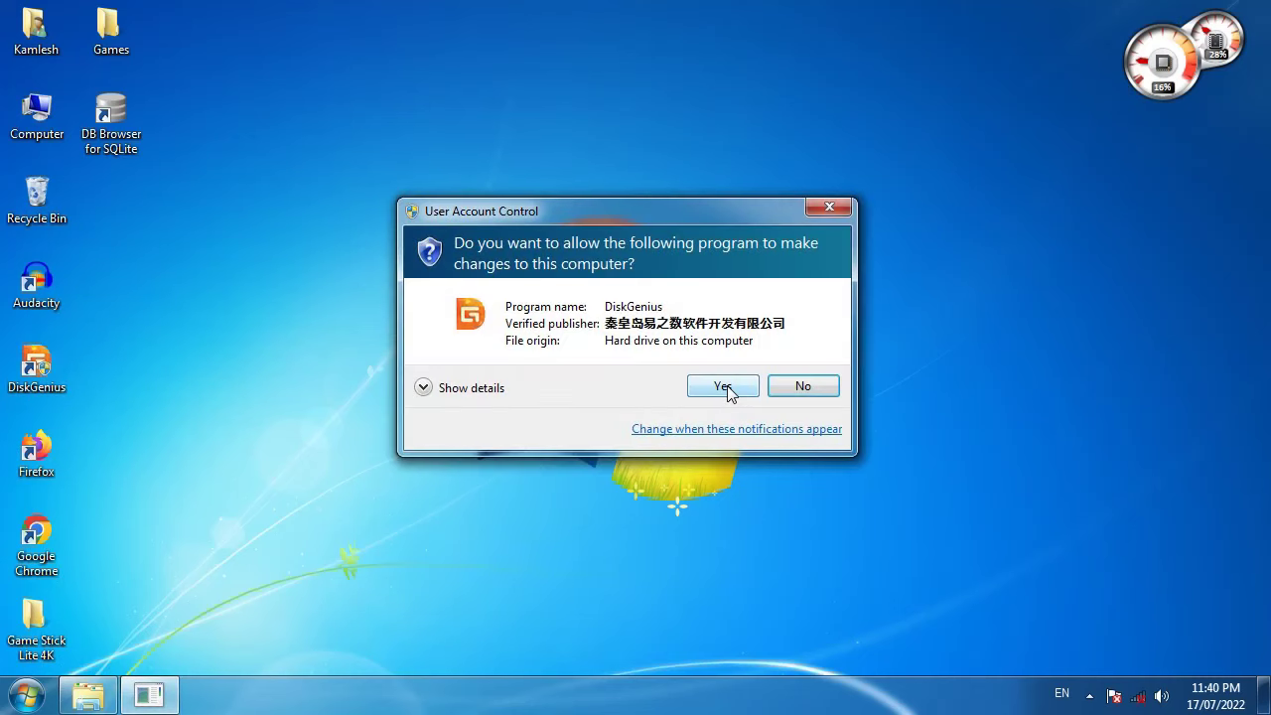
left_click(724, 386)
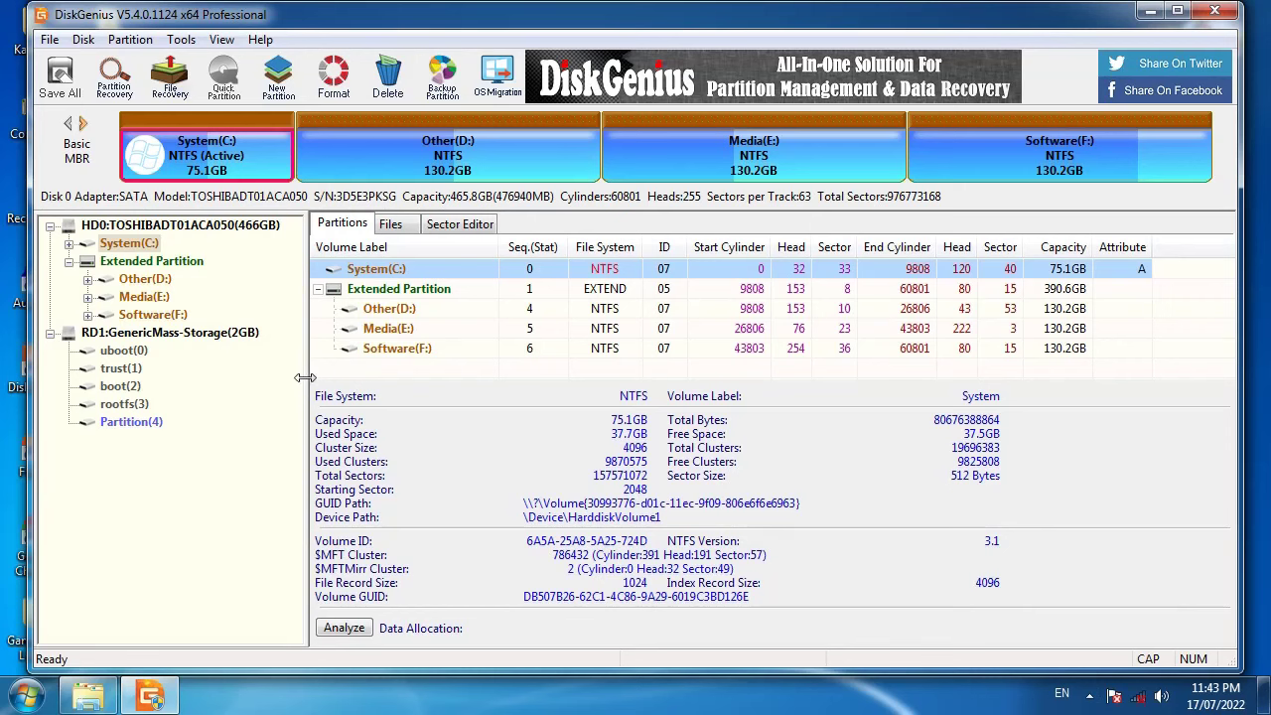
left_click(169, 338)
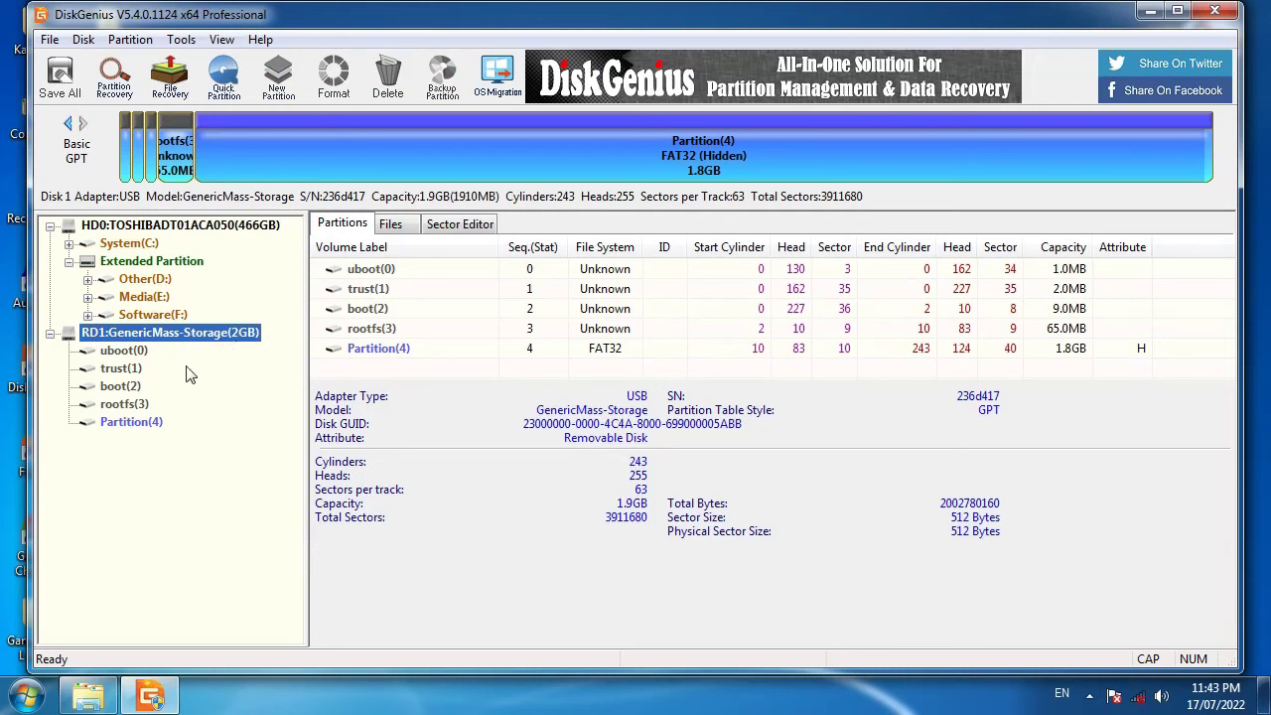
Examine the details of the uboot, trust, boot, rootfs and Partition(4) entries on the 2 GB storage disk.
left_click(124, 369)
left_click(121, 387)
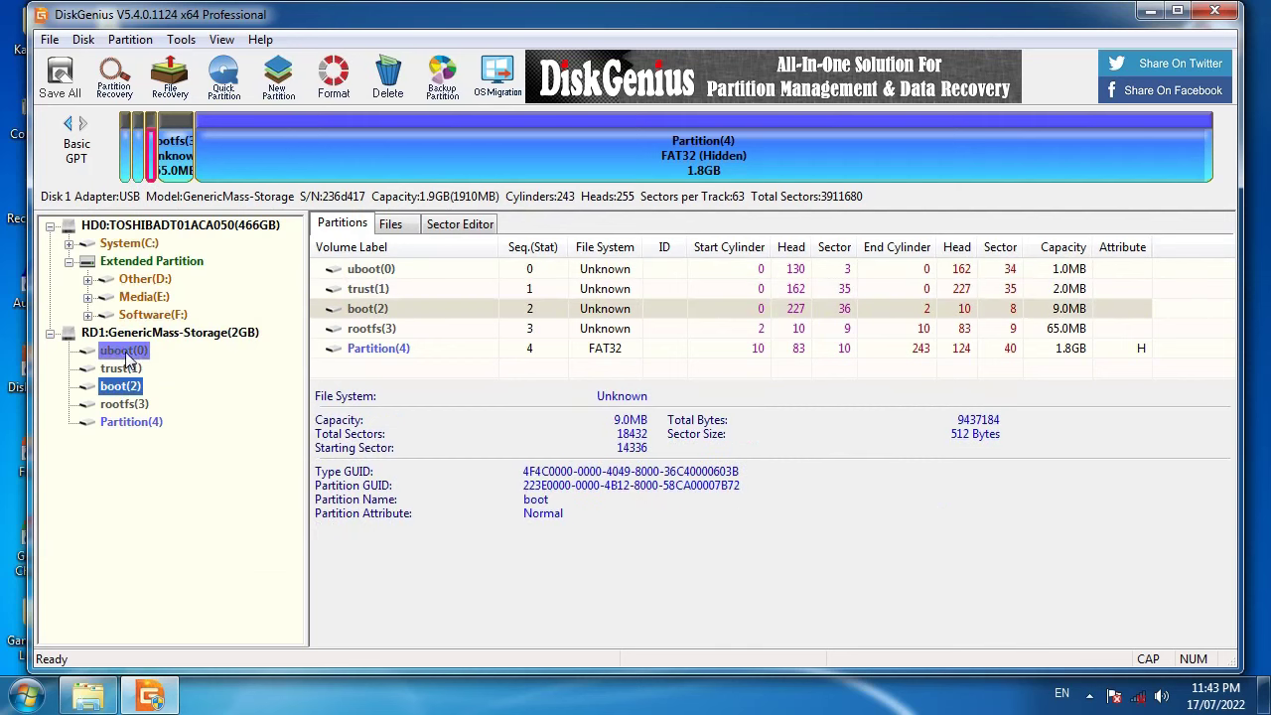
left_click(121, 352)
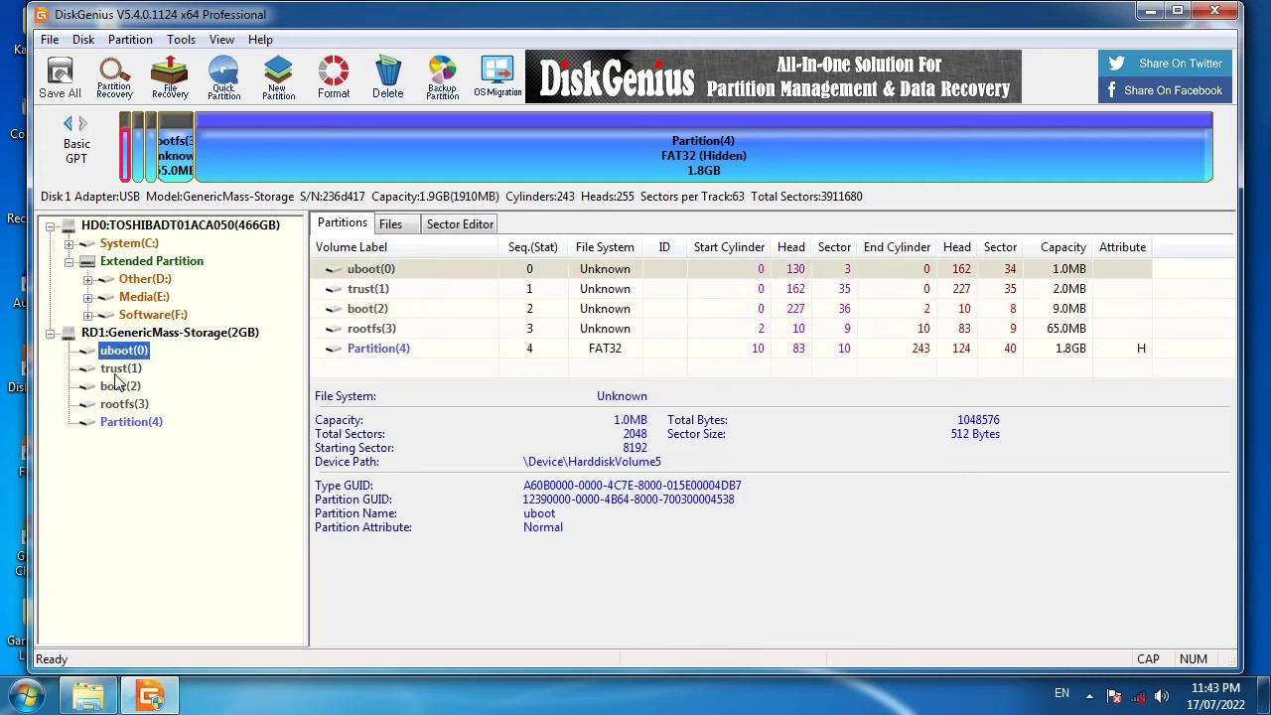
left_click(114, 374)
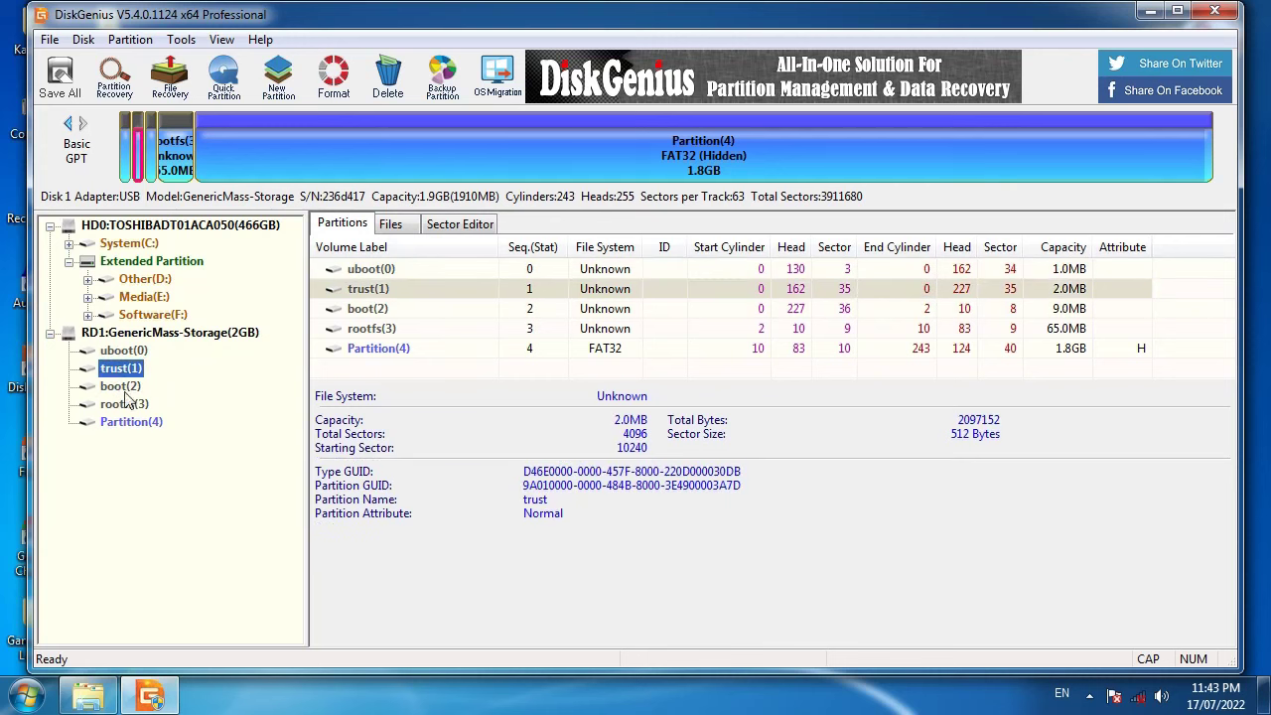
left_click(123, 389)
left_click(133, 406)
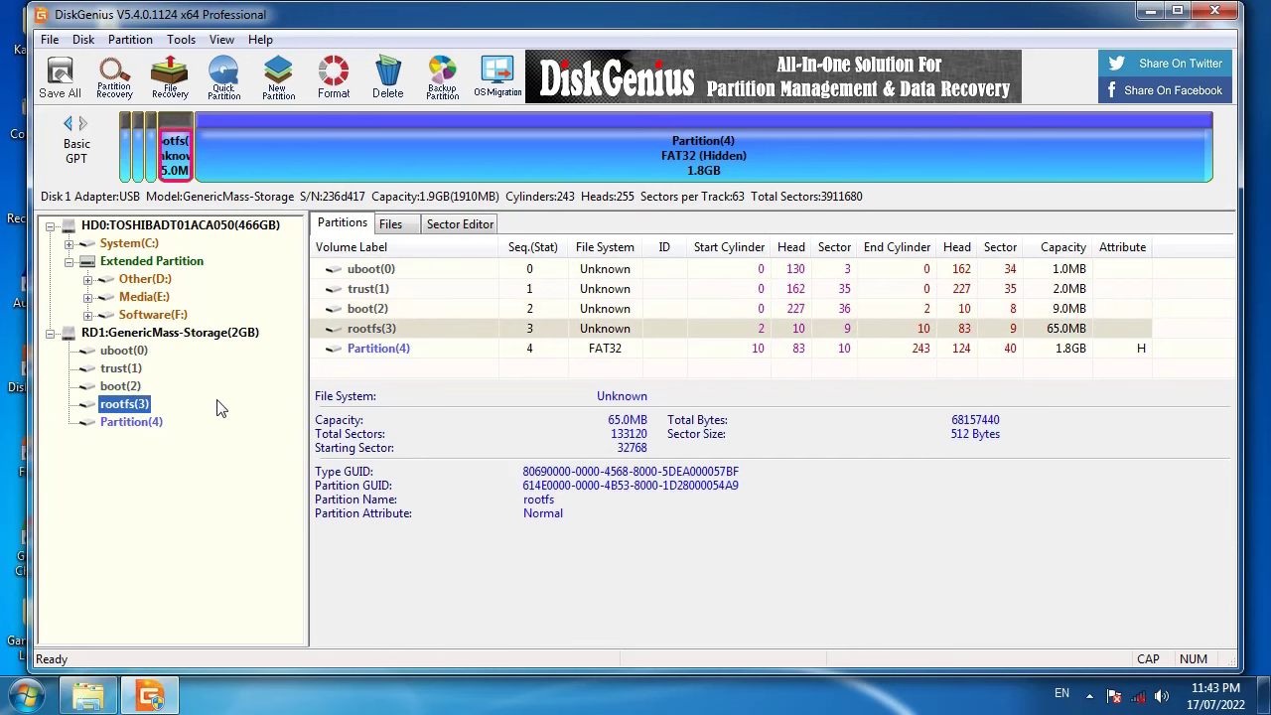
left_click(139, 420)
left_click(129, 353)
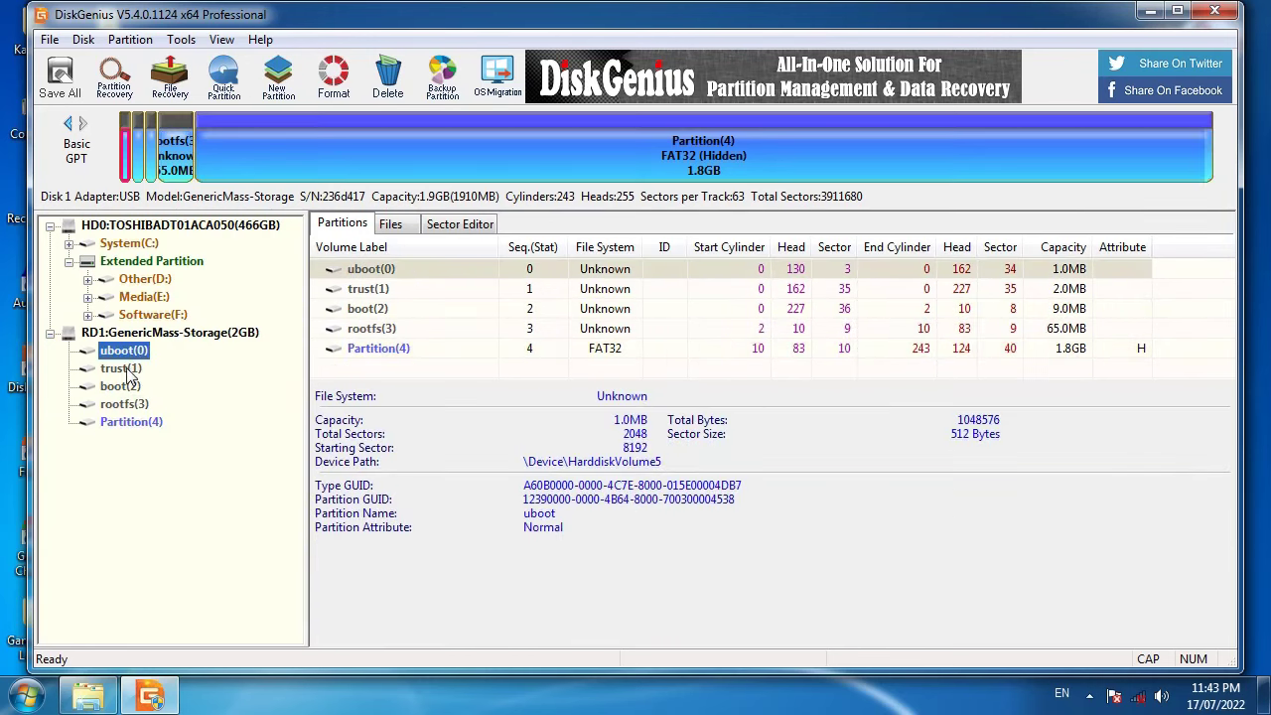
left_click(125, 369)
left_click(121, 387)
left_click(123, 400)
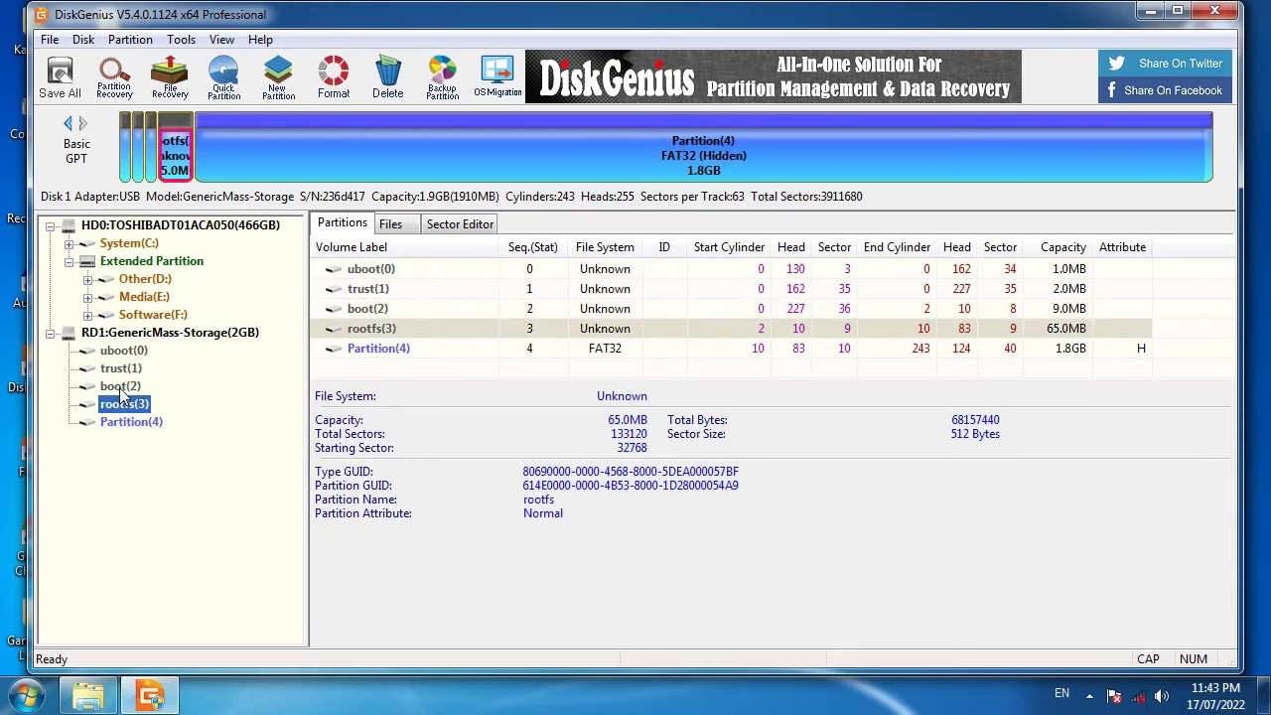
key("Up")
key("Up")
key("Up")
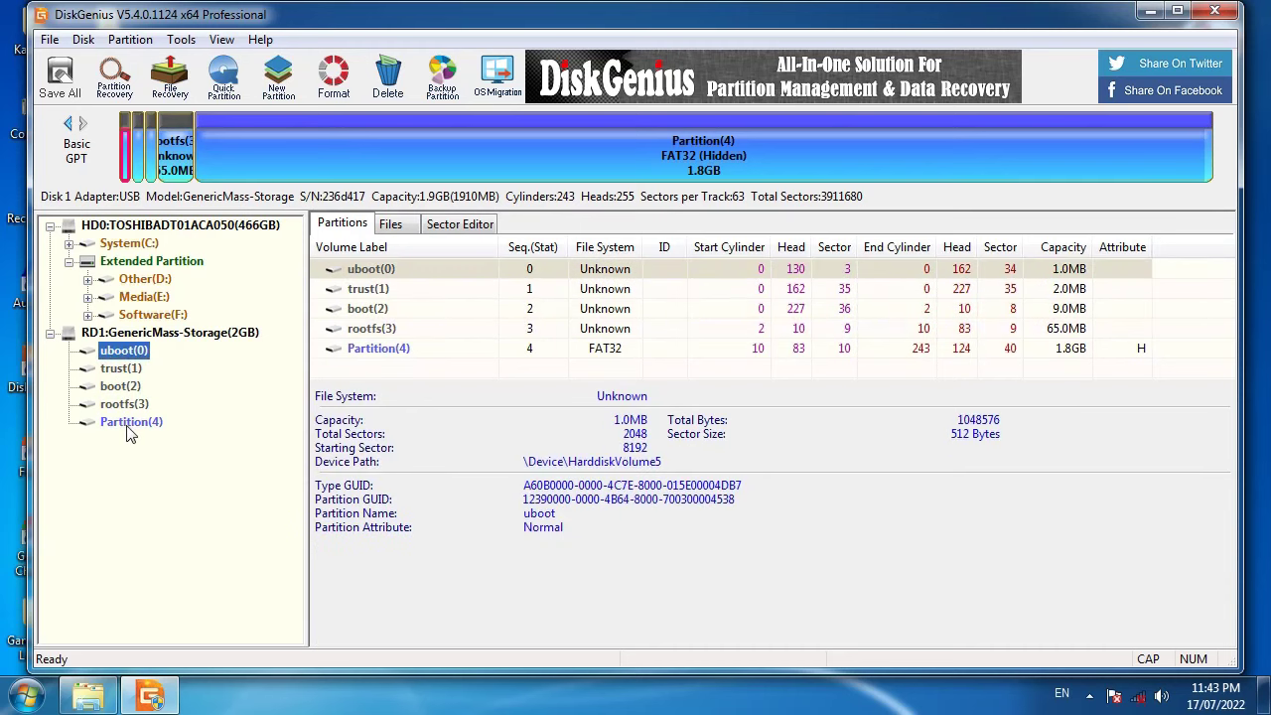
Delete the hidden FAT32 Partition(4) from the 2 GB storage disk and confirm the deletion.
left_click(124, 424)
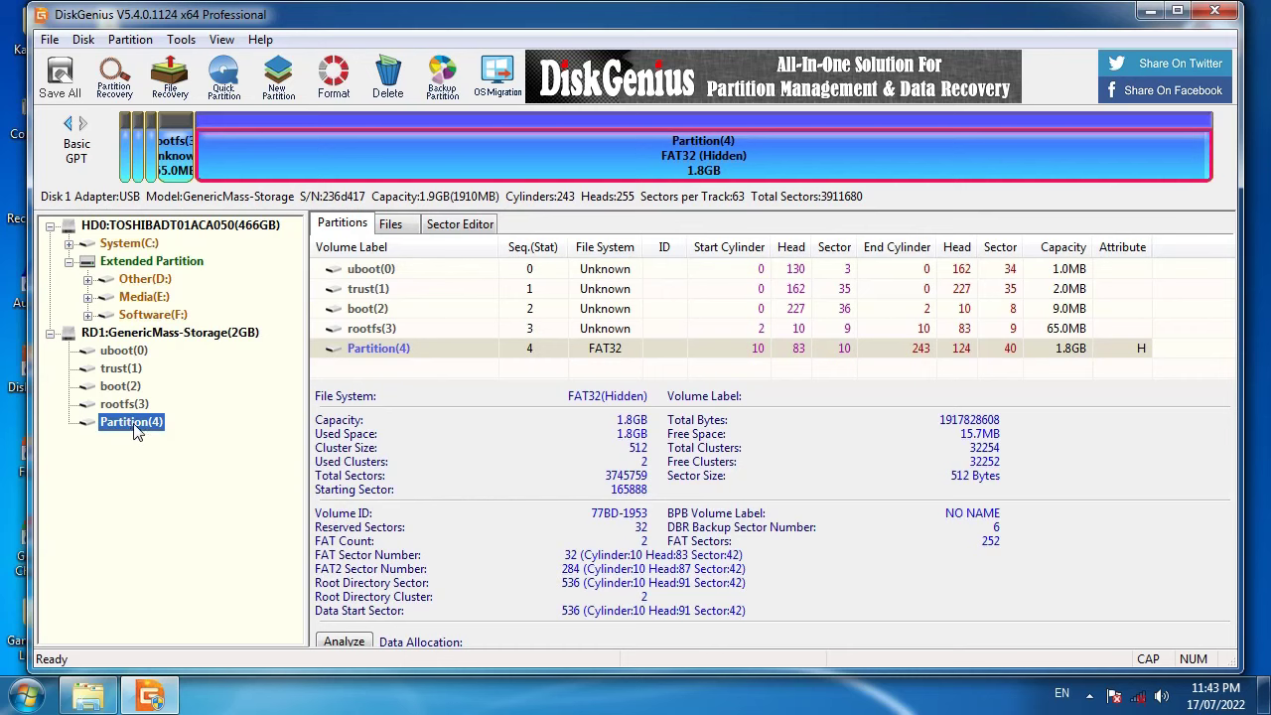
right_click(136, 432)
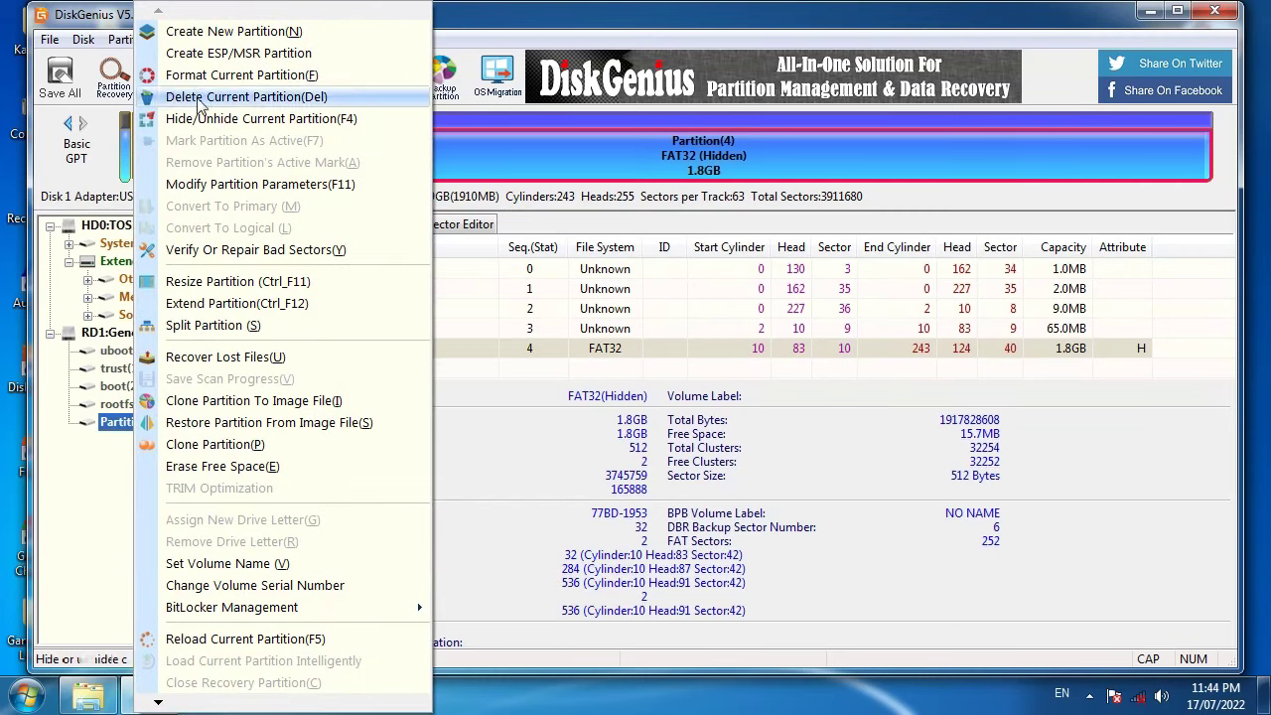
left_click(248, 100)
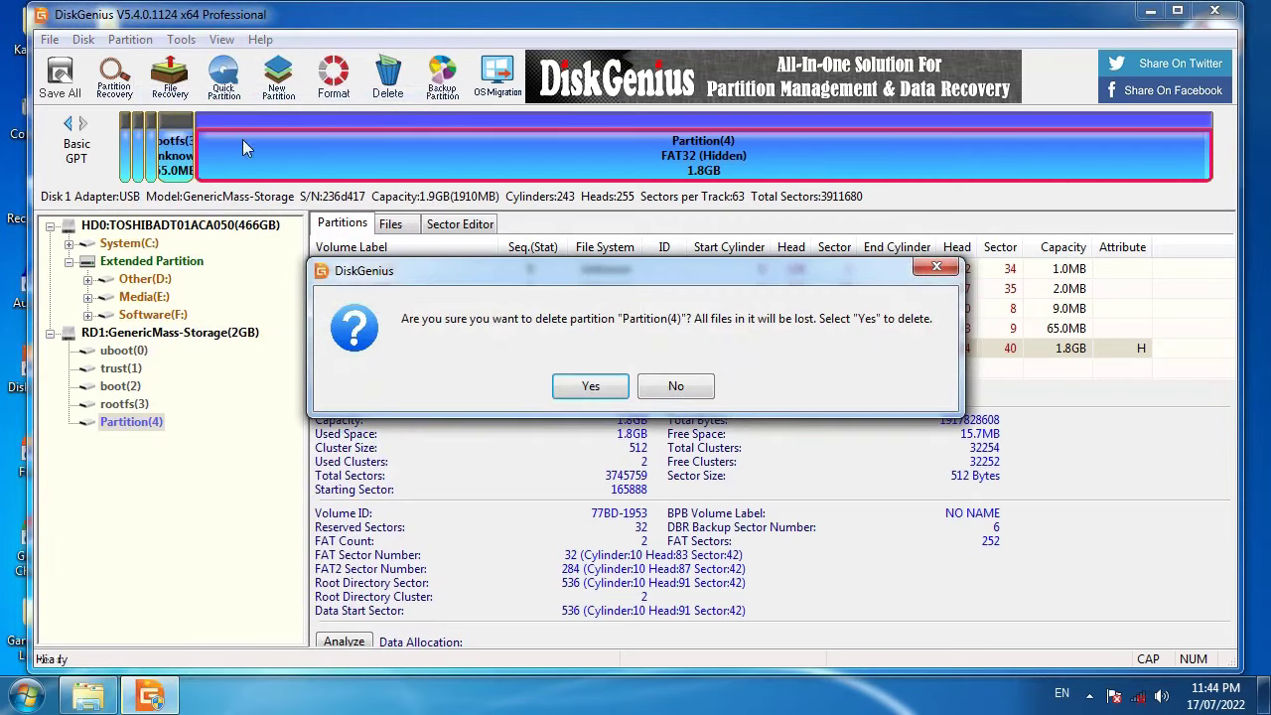
left_click(584, 389)
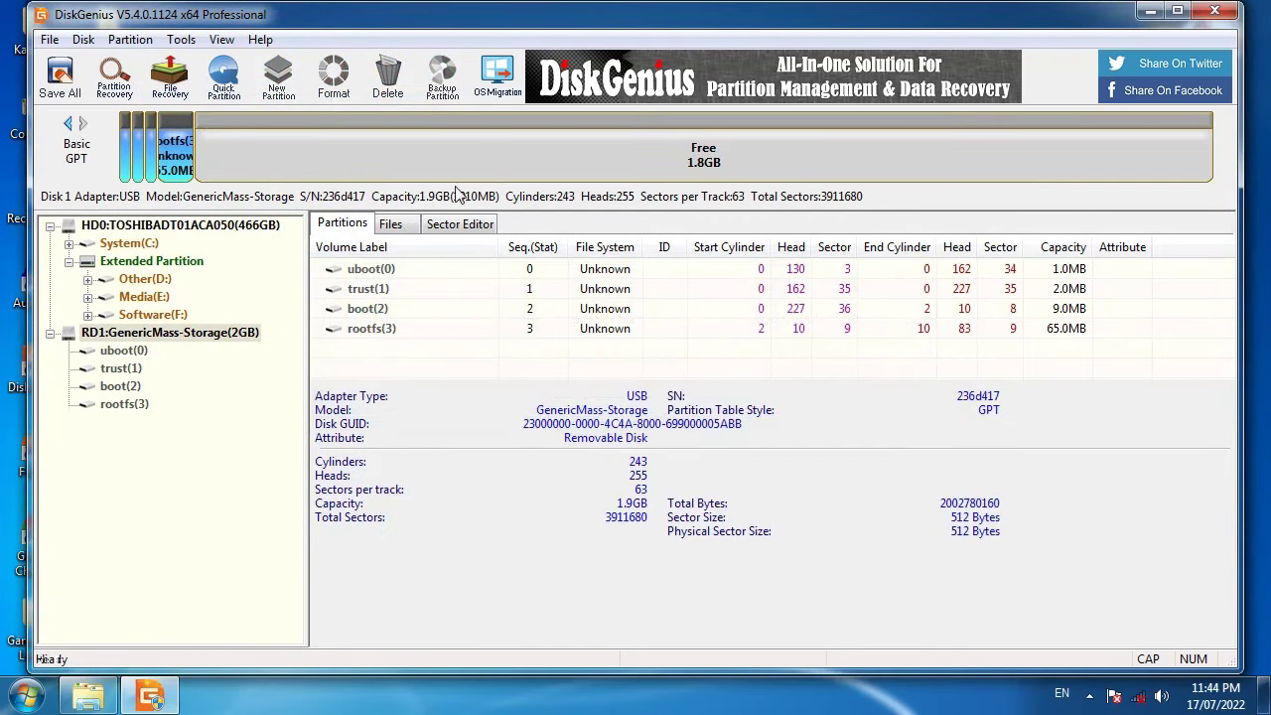
Create a 2 GB primary FAT32 (MS Basic Data) partition in the free space, with alignment to sector multiples turned off.
left_click(475, 174)
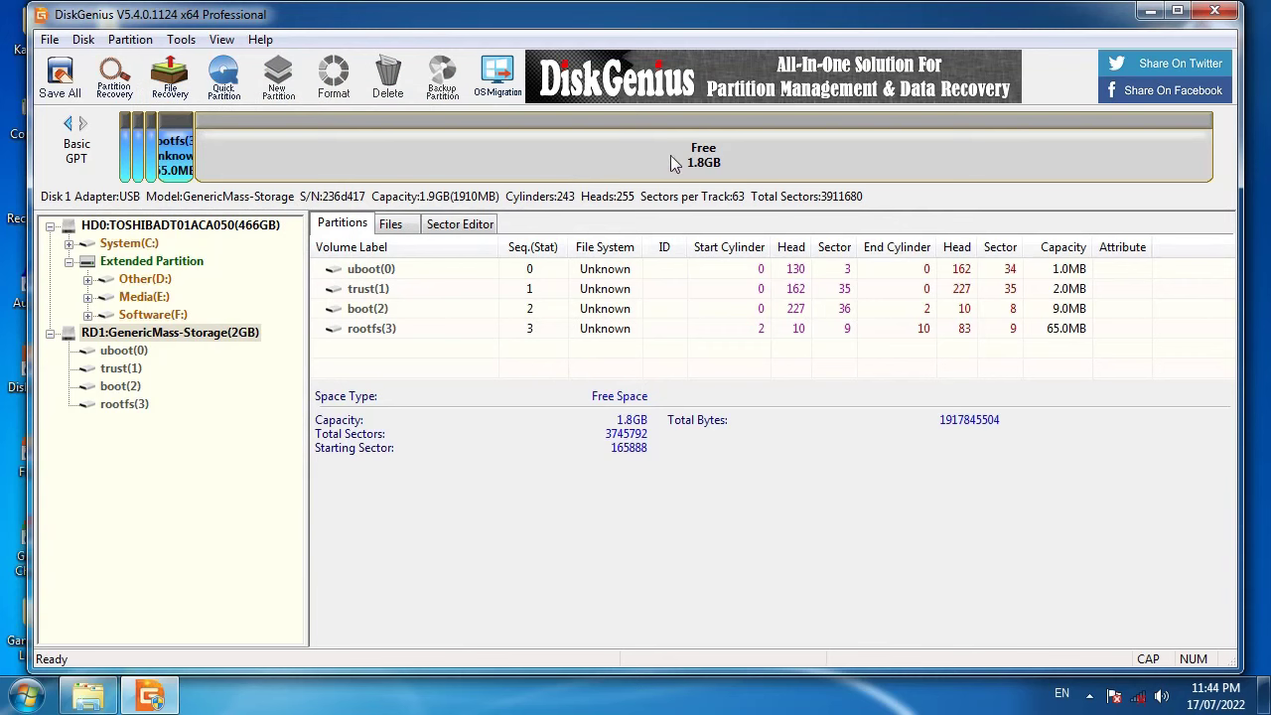
left_click(497, 177)
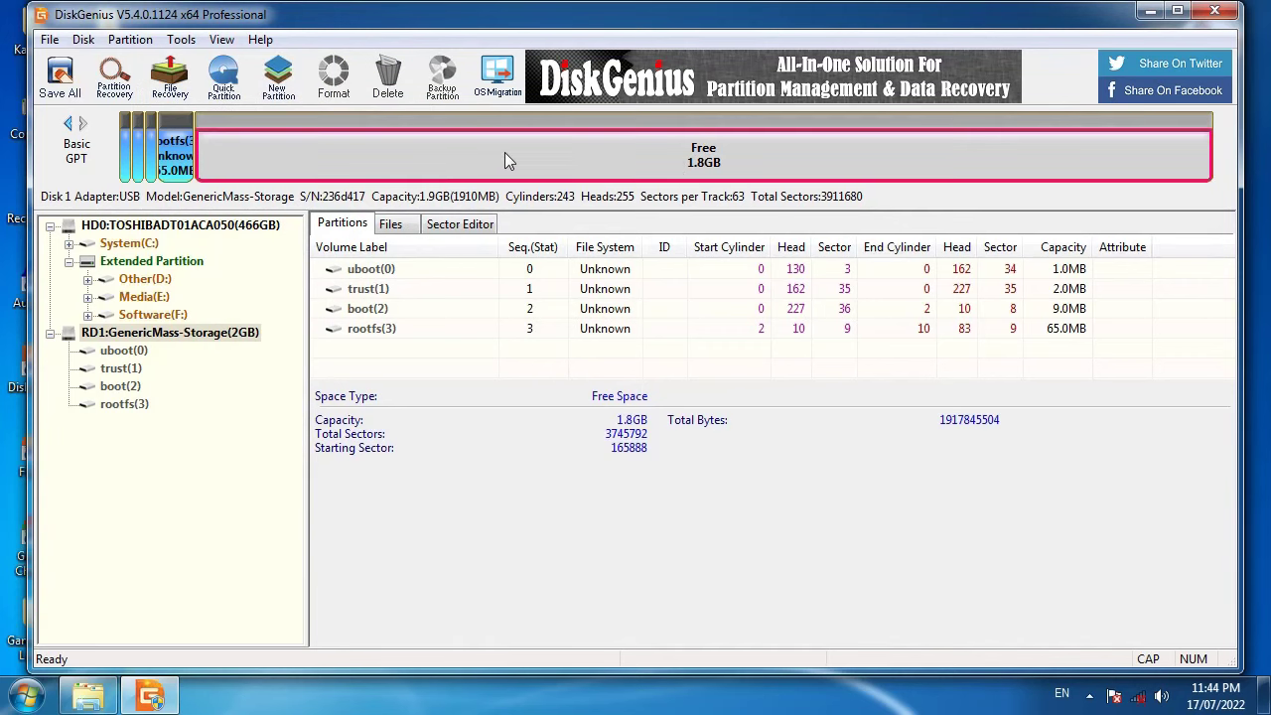
right_click(506, 161)
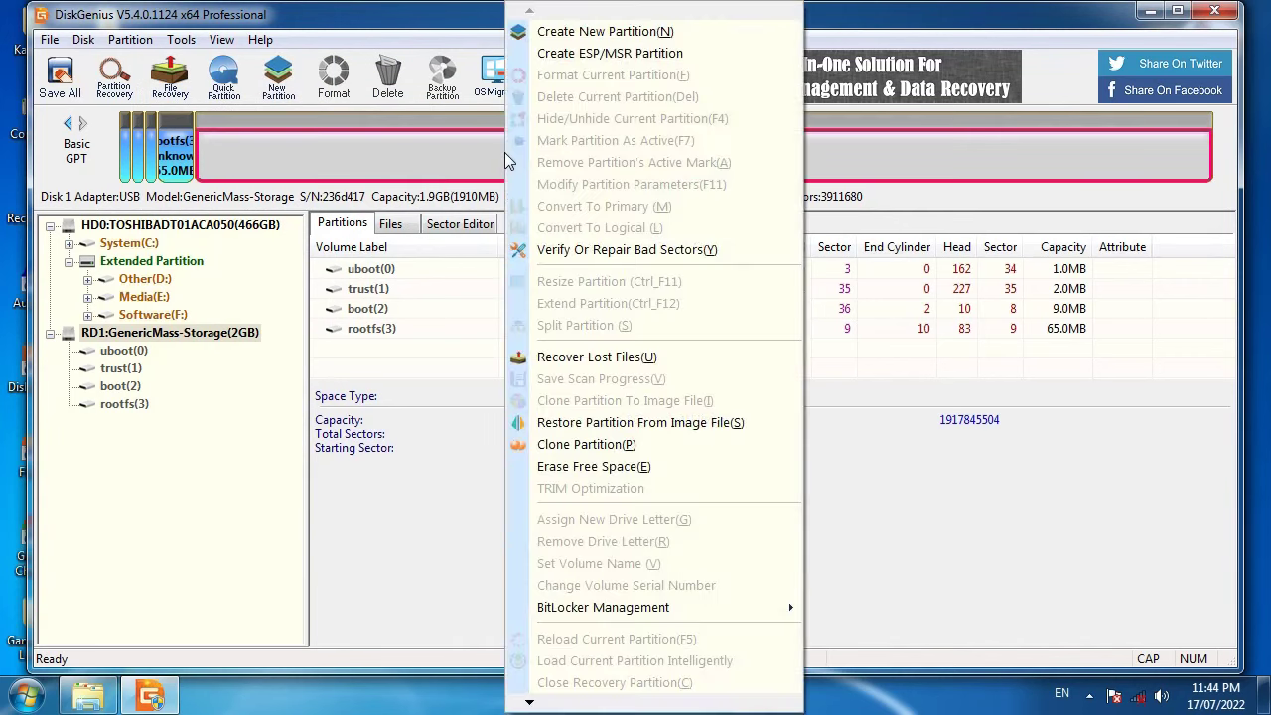
left_click(562, 32)
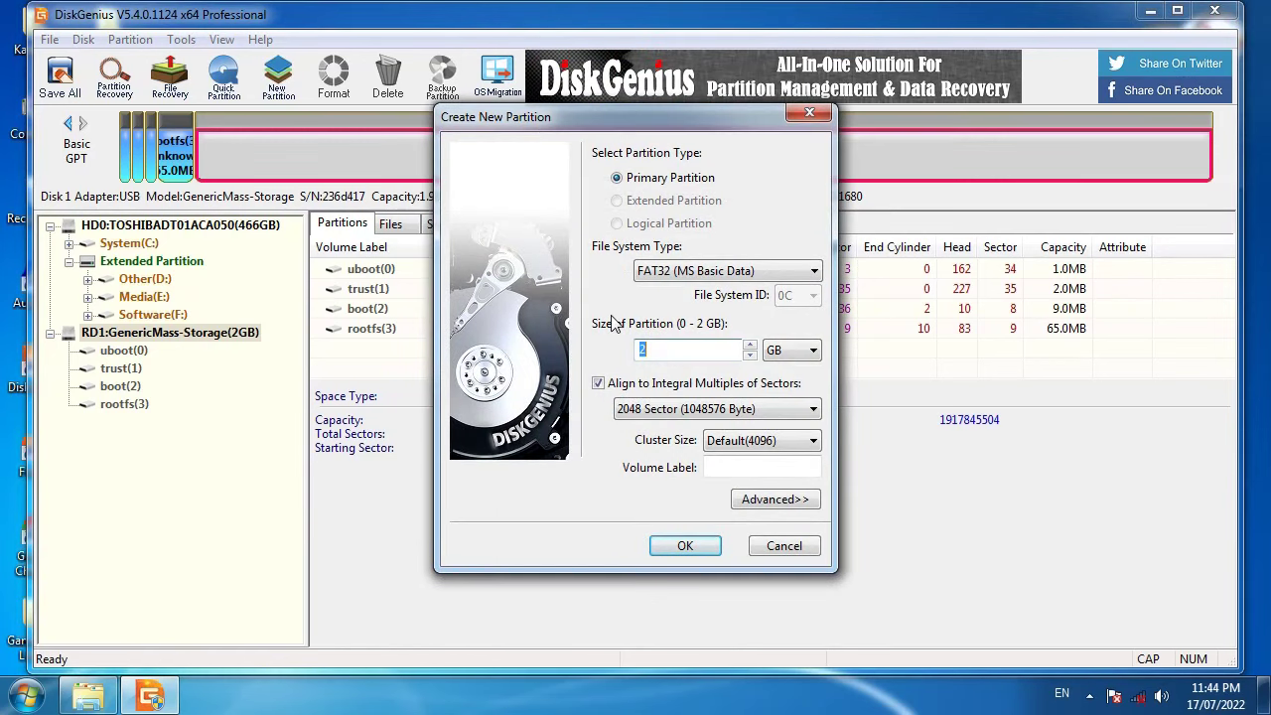
left_click(679, 280)
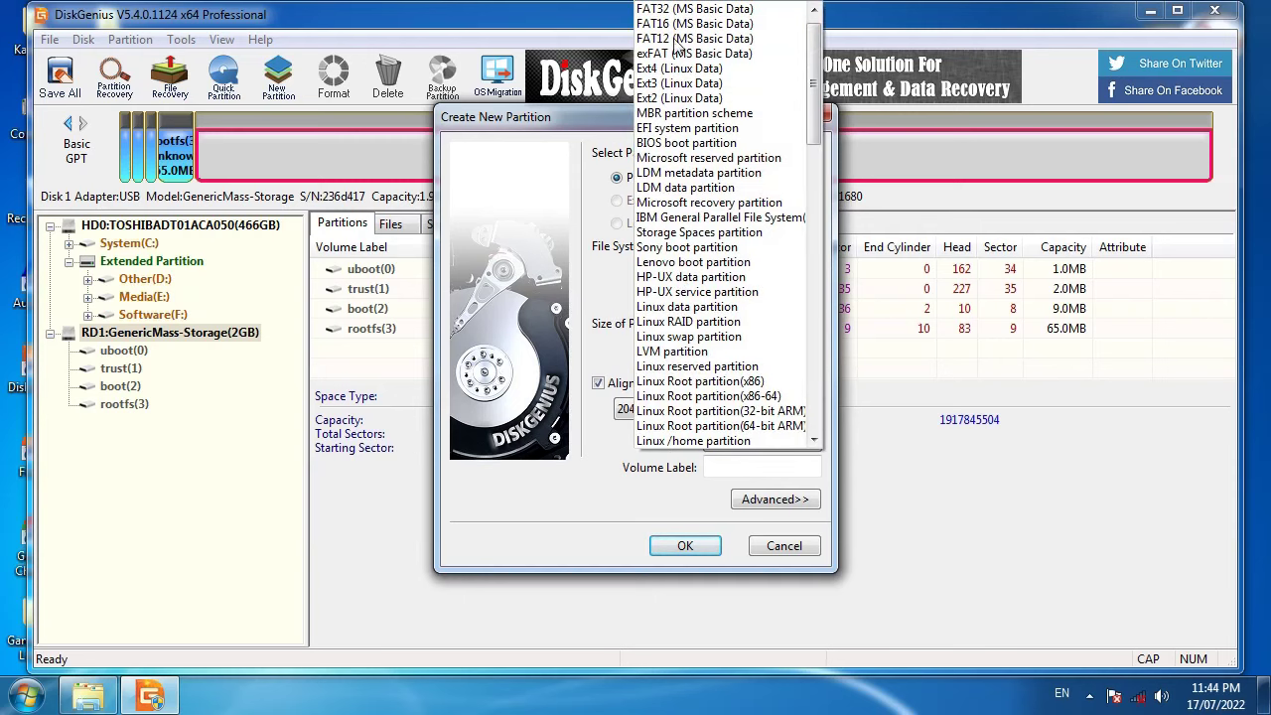
left_click(675, 10)
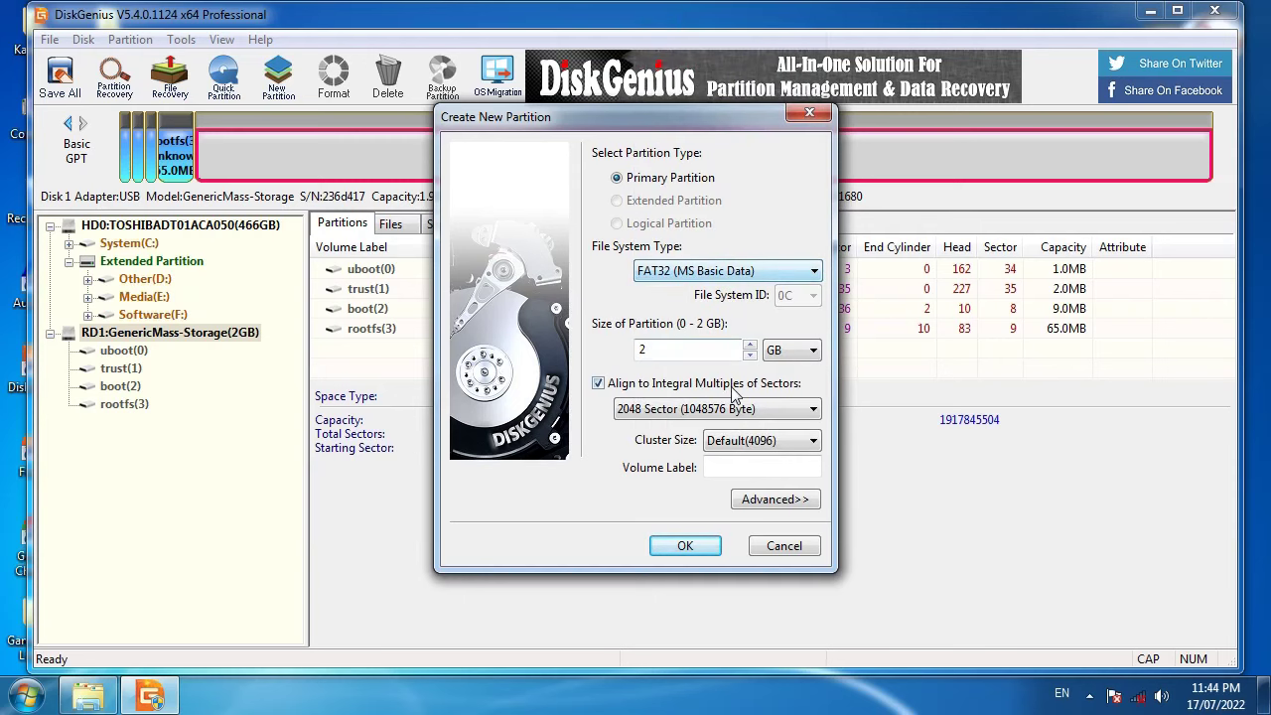
left_click(598, 385)
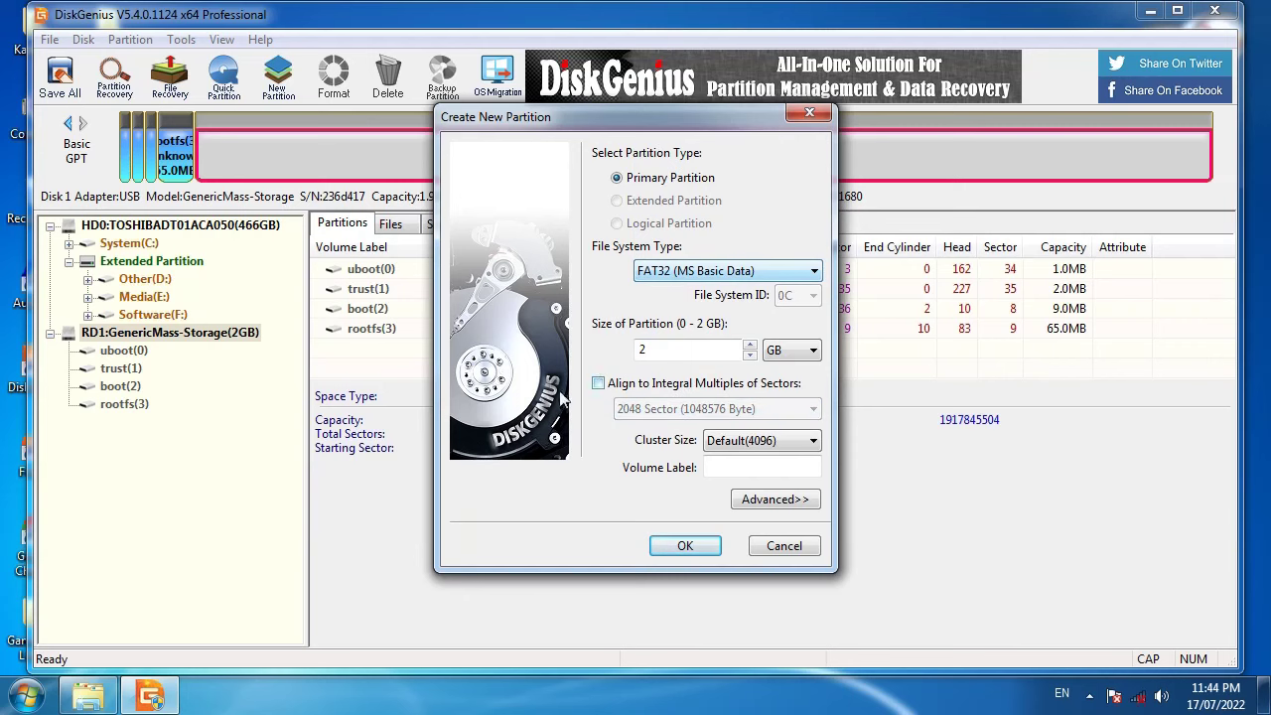
left_click(684, 547)
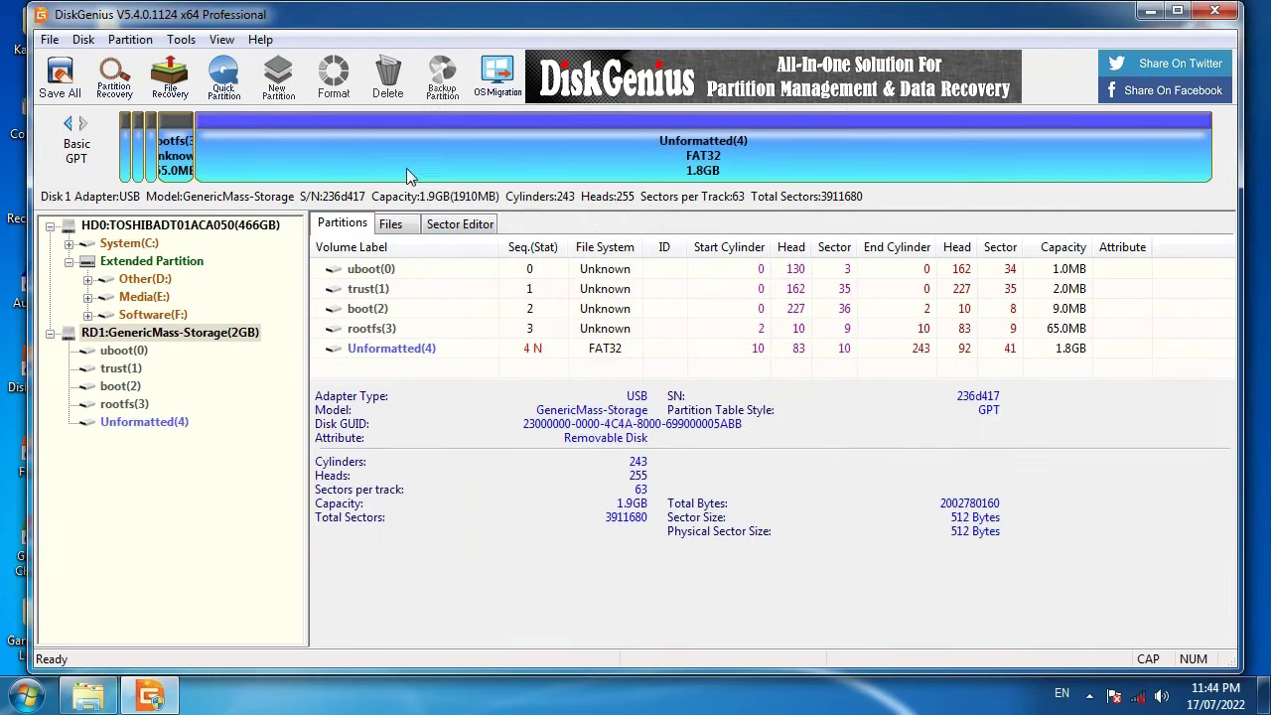
Write all pending partition changes to the disk and accept immediate formatting of the new partition.
left_click(62, 85)
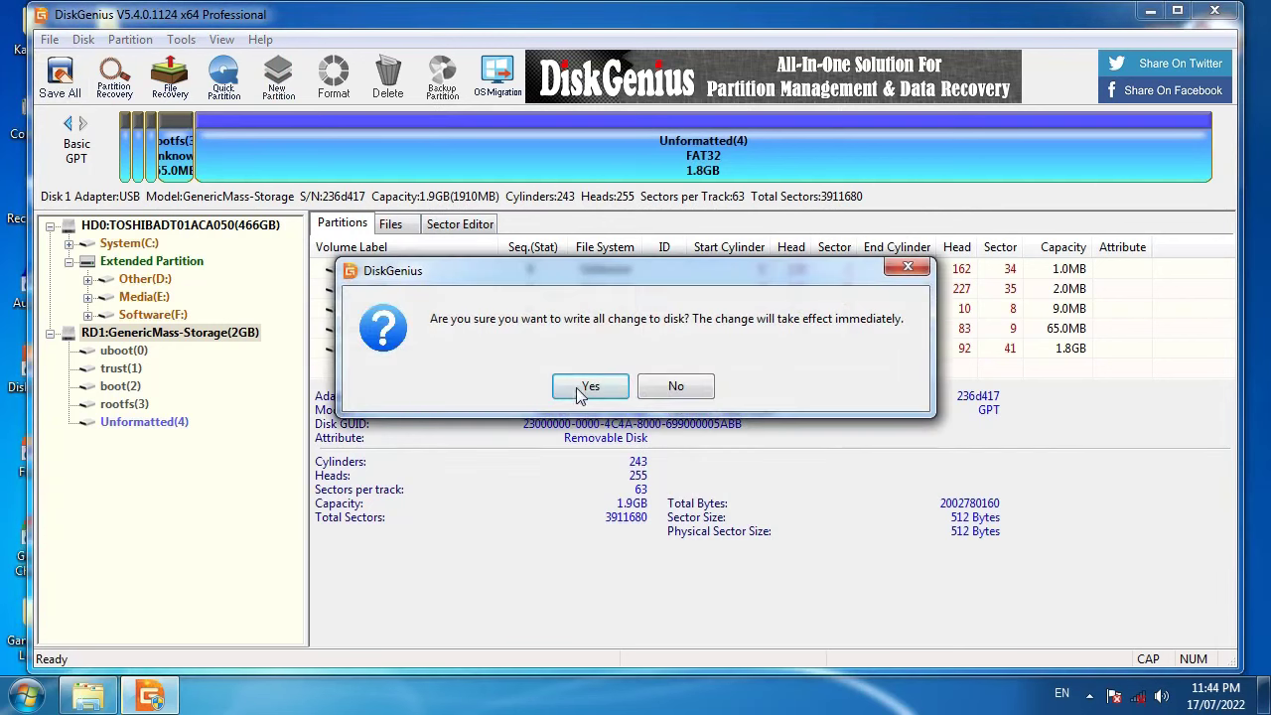
left_click(584, 385)
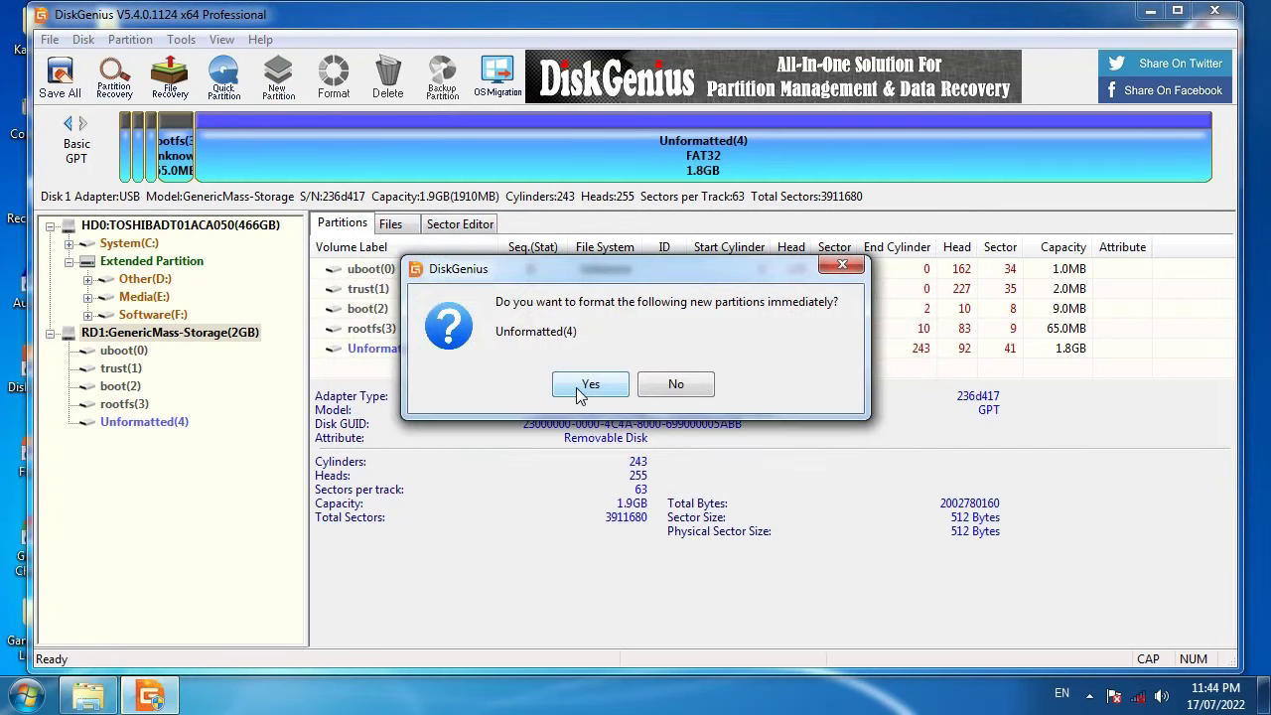
left_click(586, 385)
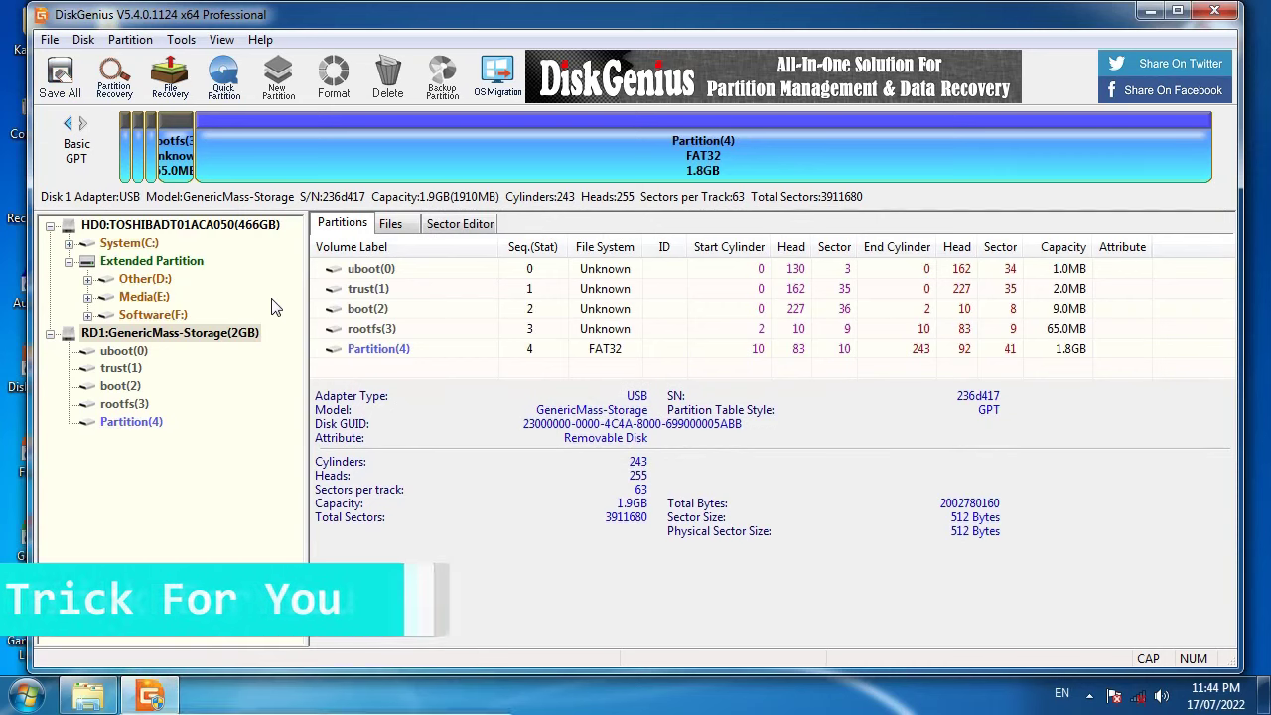
Format Partition(4) as FAT32 with the Default(4096) cluster size and no drive letter assigned, confirming the format.
left_click(113, 425)
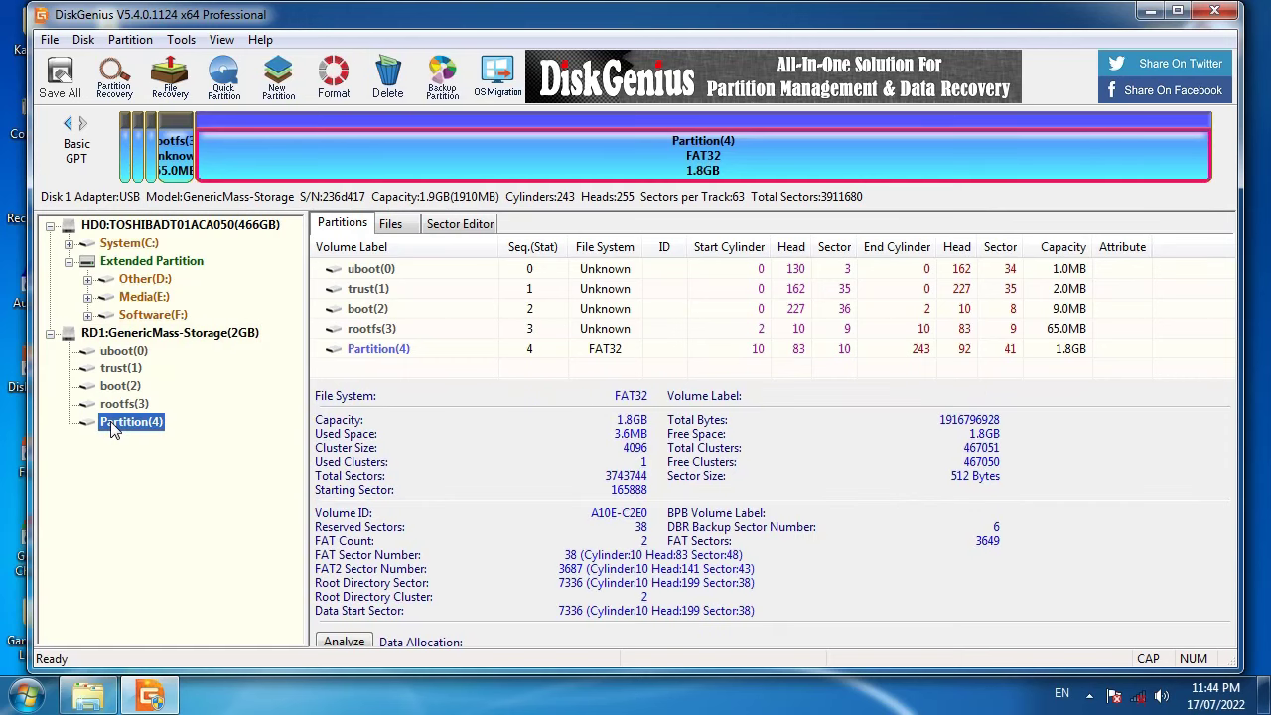
right_click(113, 427)
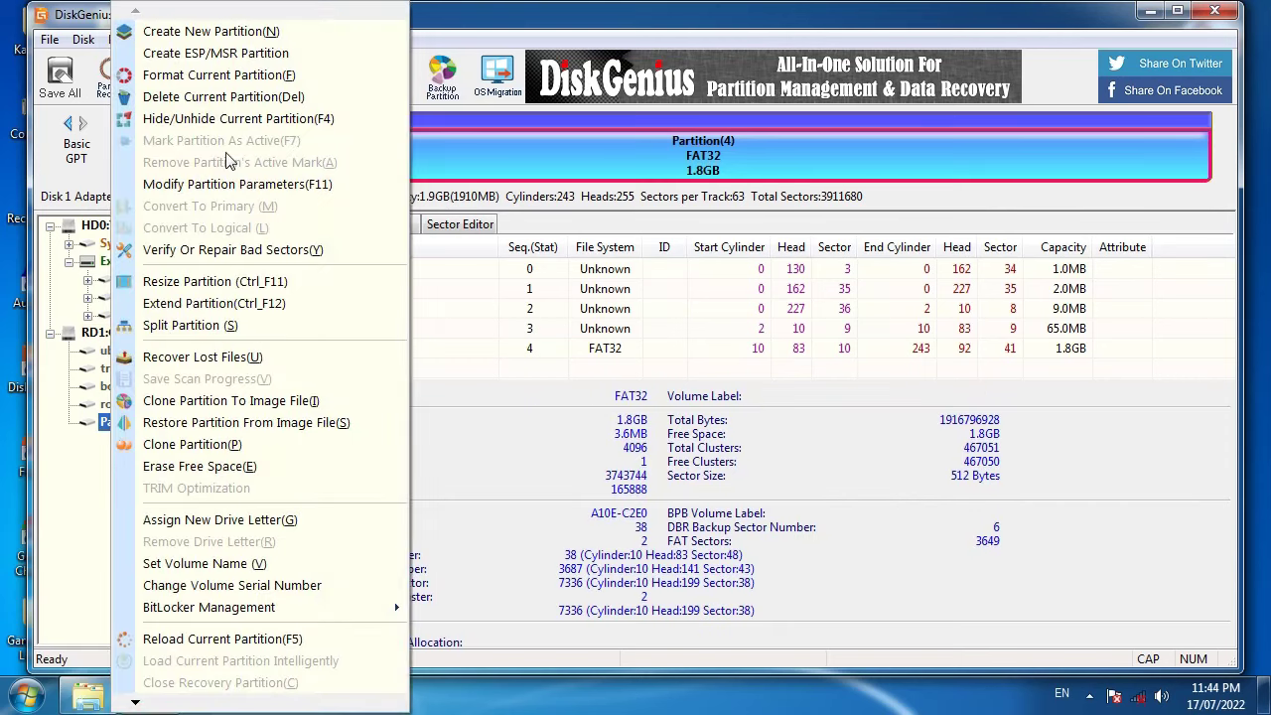
left_click(239, 78)
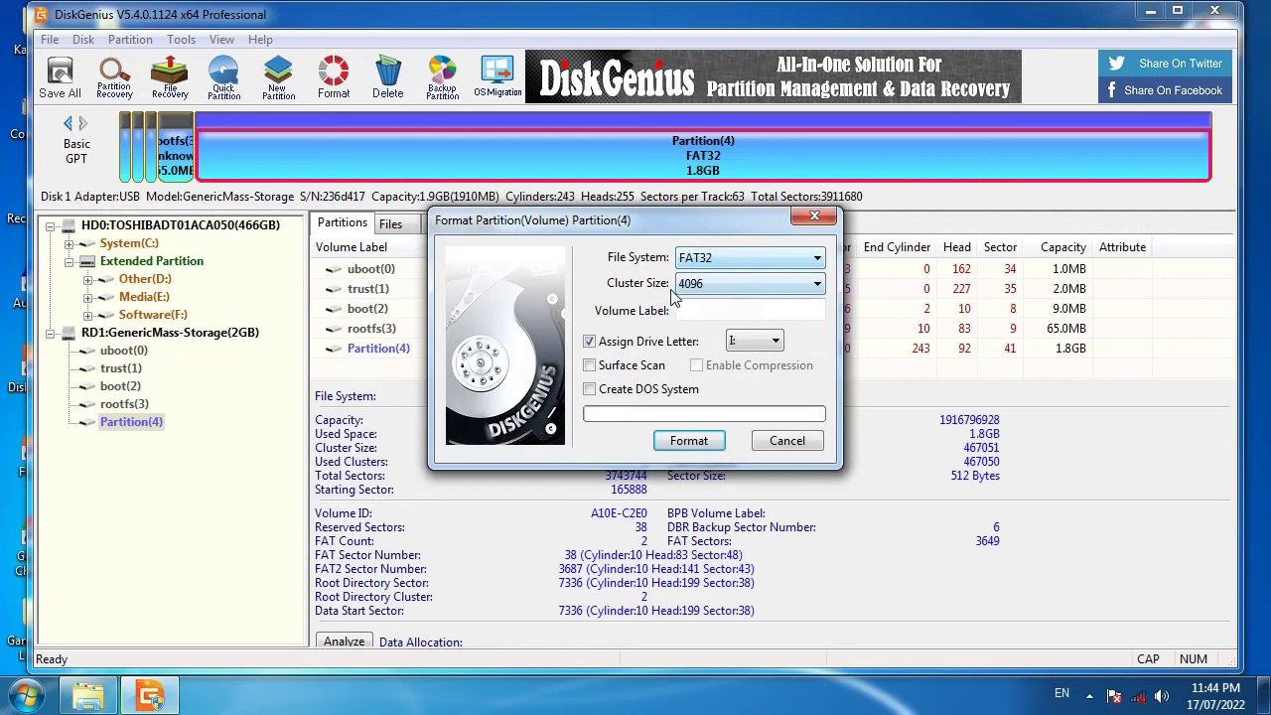
left_click(728, 287)
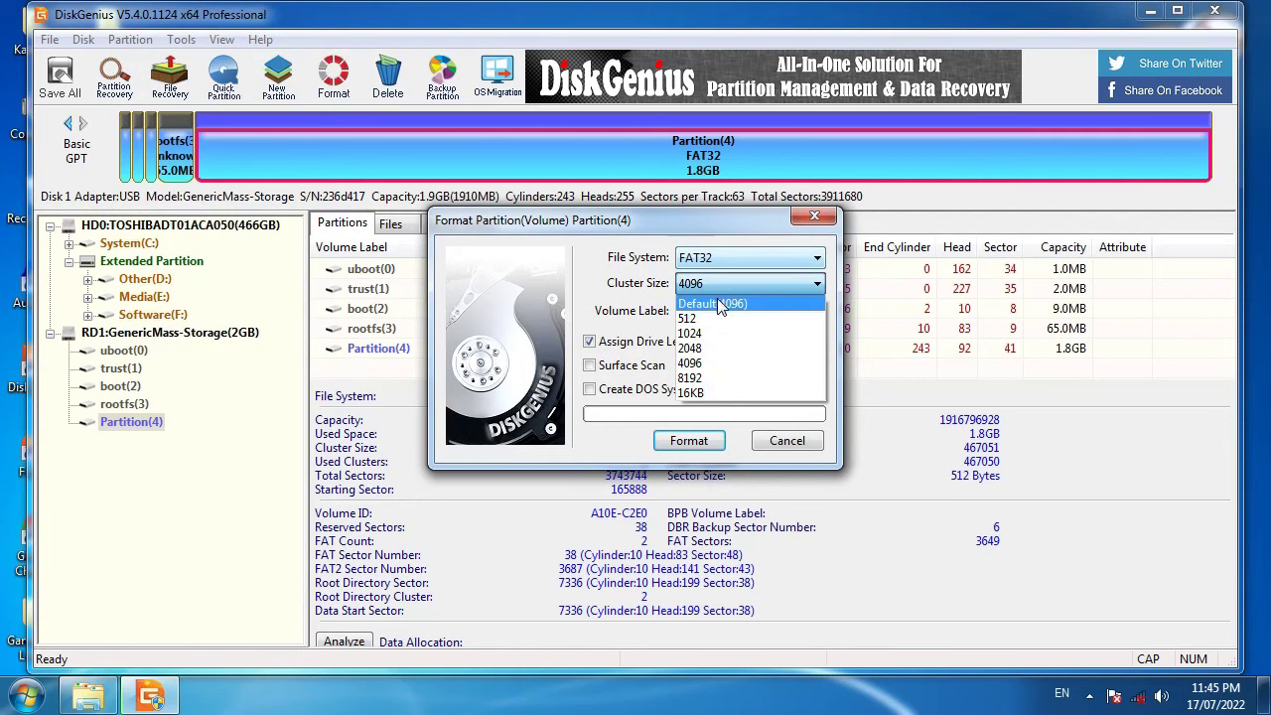
left_click(721, 305)
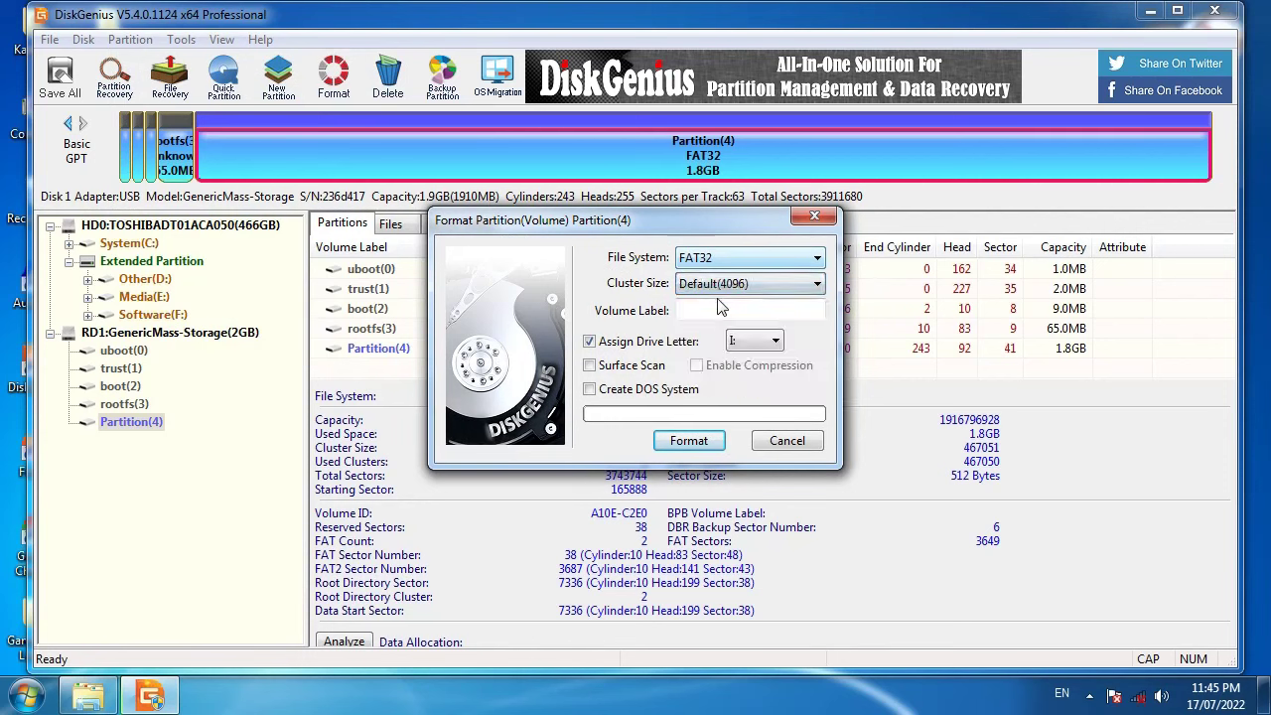
left_click(590, 342)
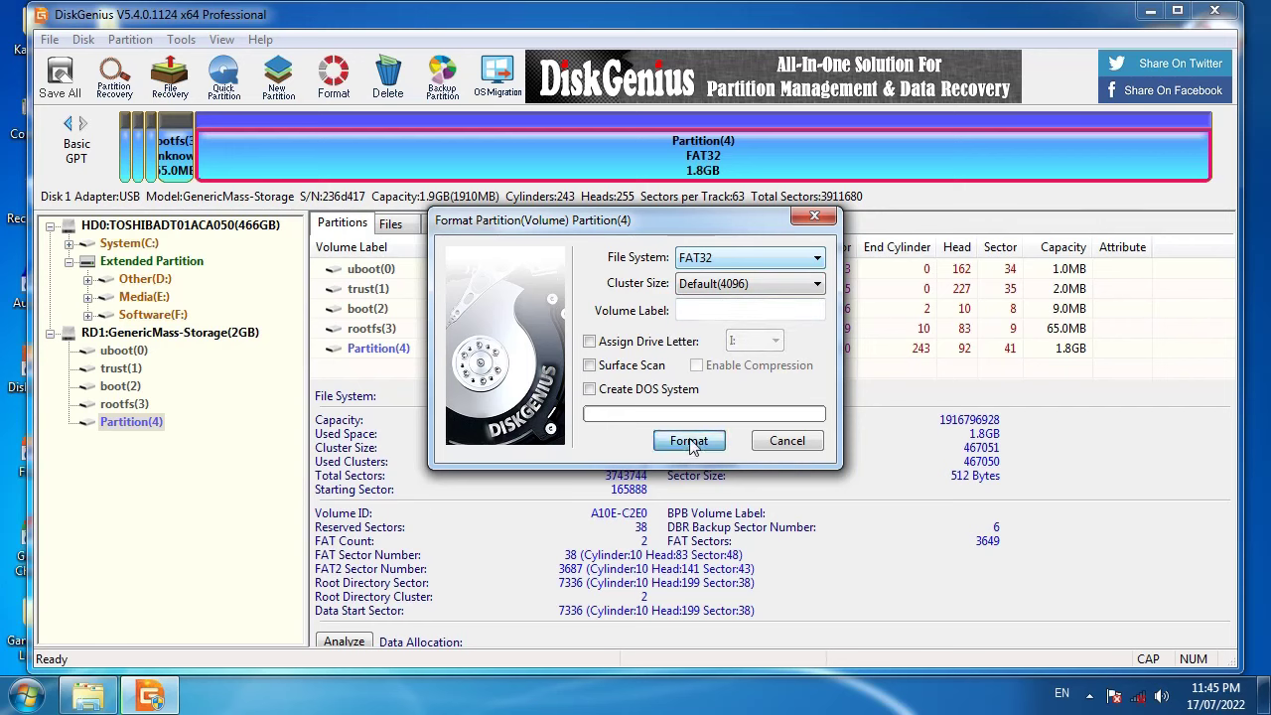
left_click(690, 442)
left_click(589, 387)
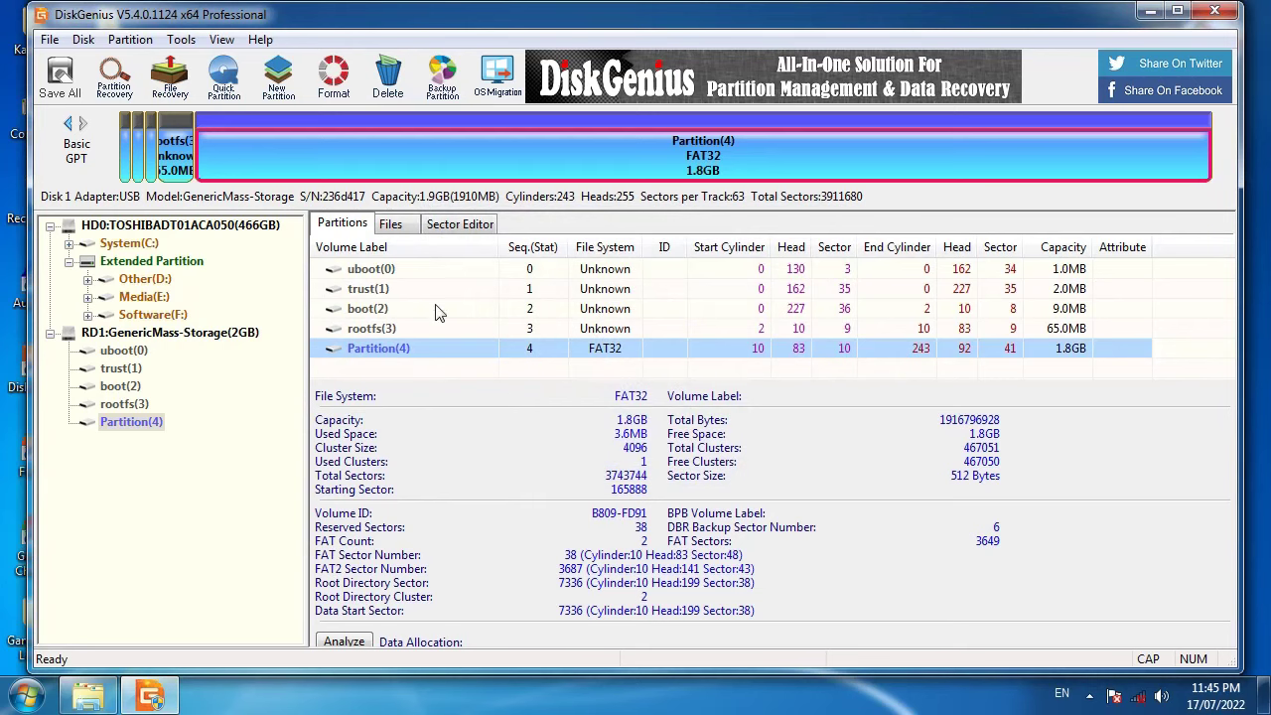
Move the DiskGenius window to uncover the desktop icons and inspect the file list of Partition(4).
left_click_drag(367, 32, 415, 36)
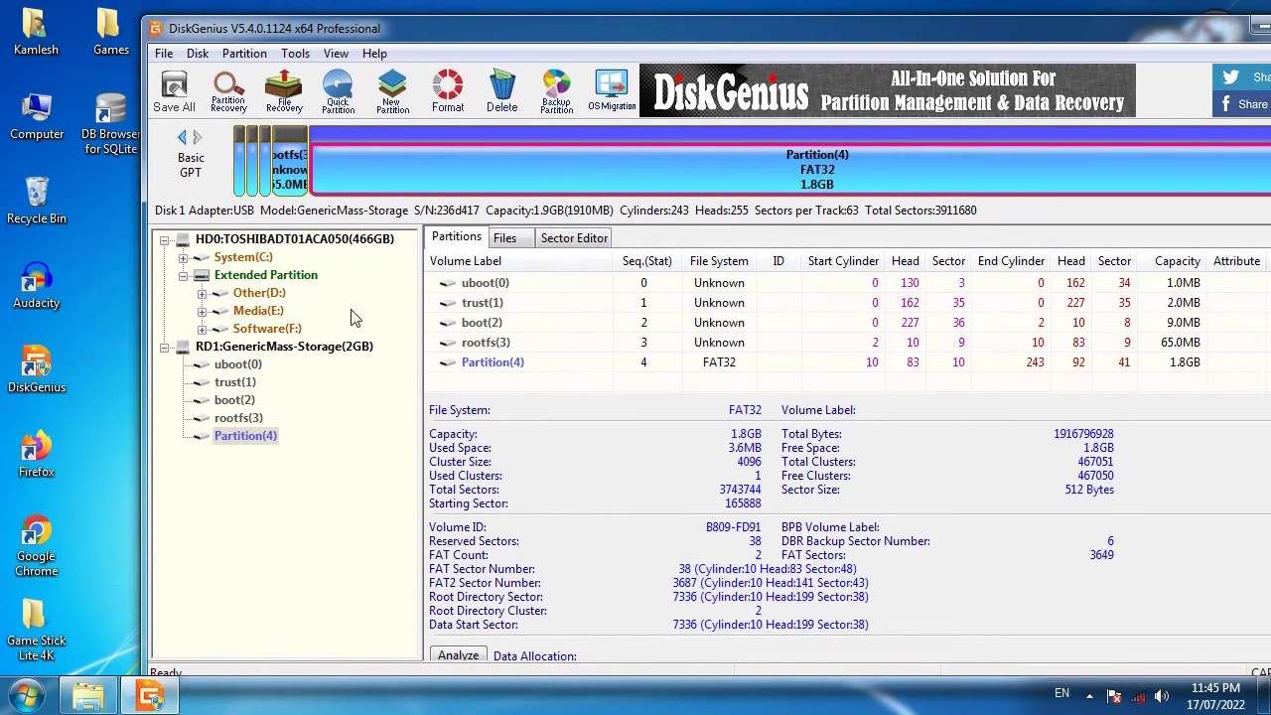
left_click(244, 437)
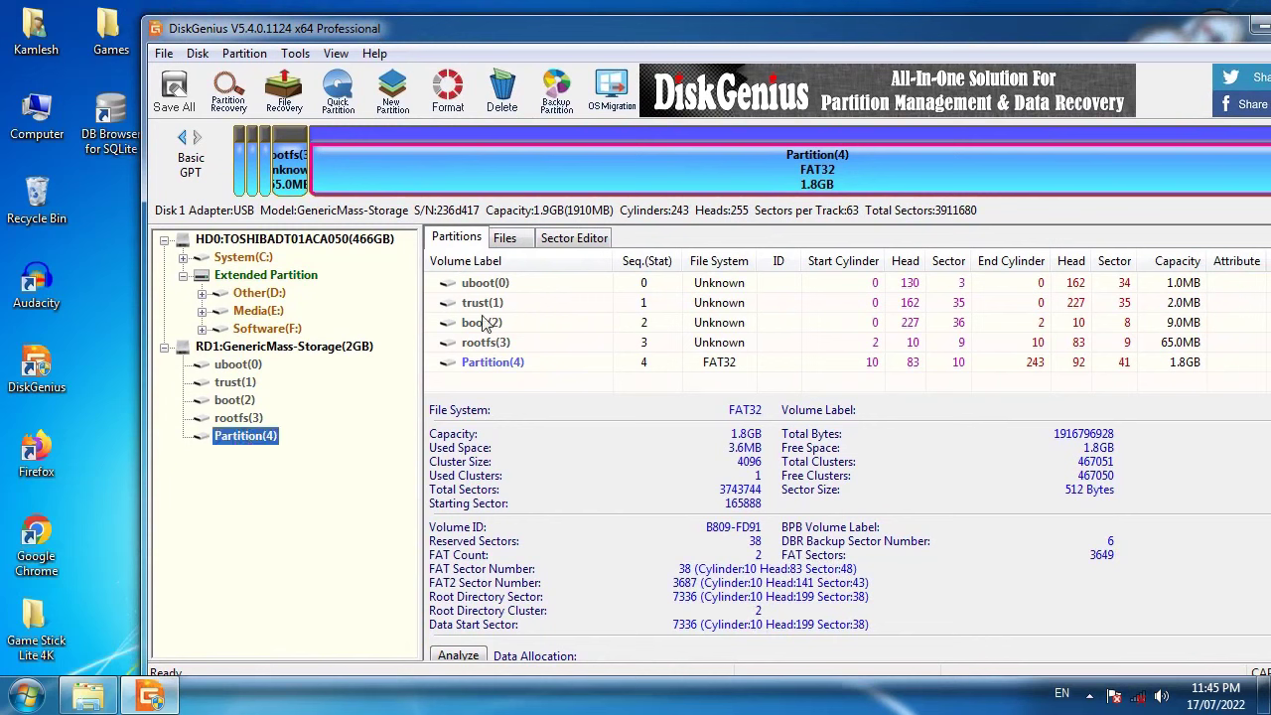
left_click(501, 374)
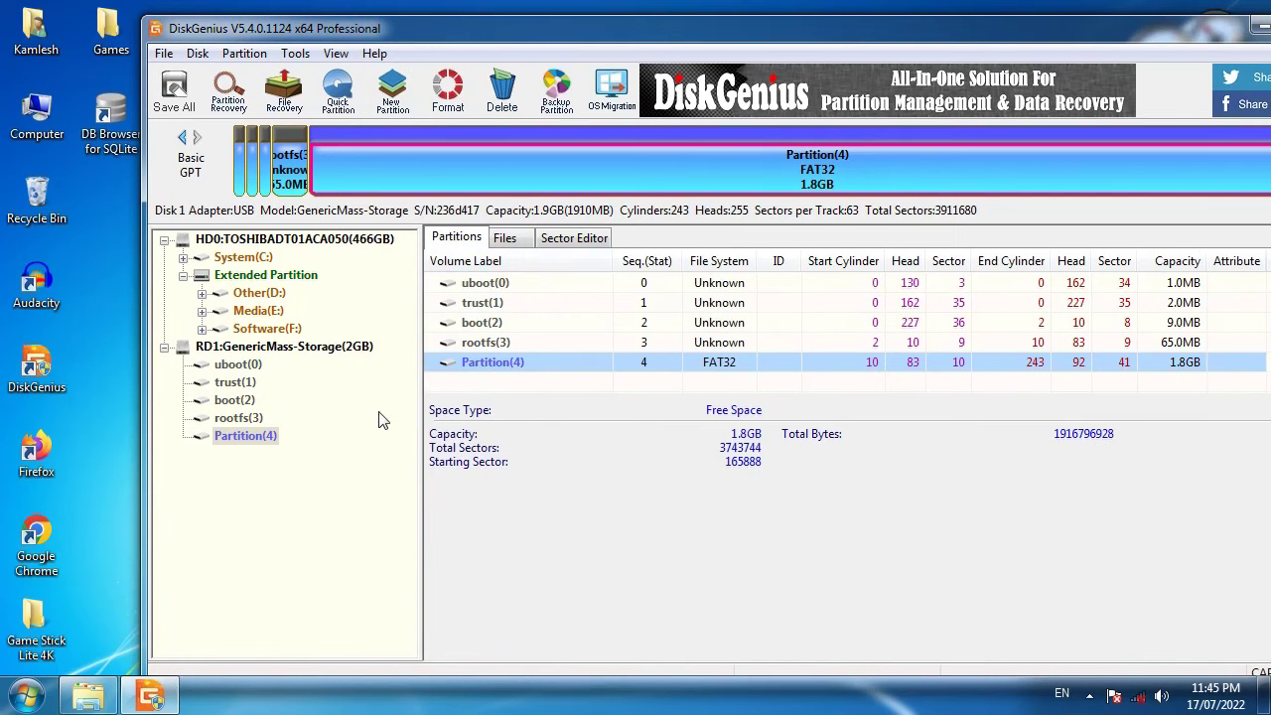
left_click(505, 244)
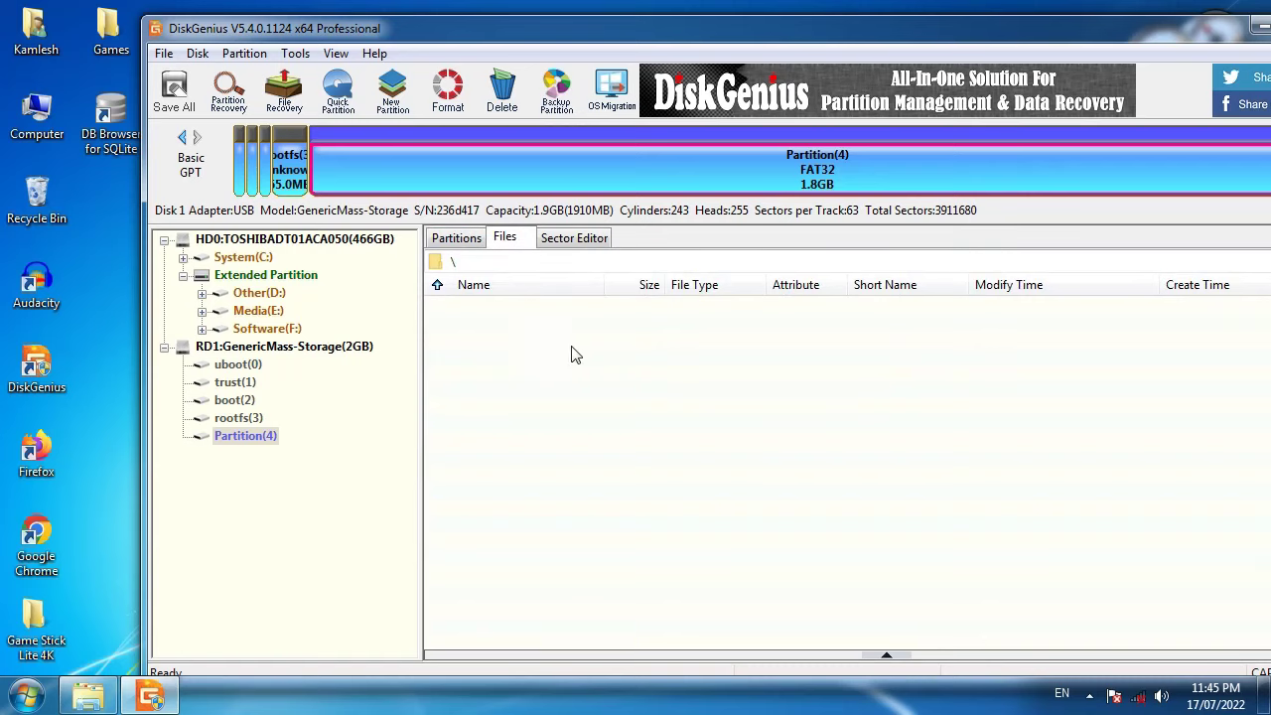
left_click_drag(545, 343, 958, 534)
Extract all files of ROOT.zip with Windows Explorer into a ROOT folder inside Game Stick Lite 4K, and close the archive window.
left_click(85, 698)
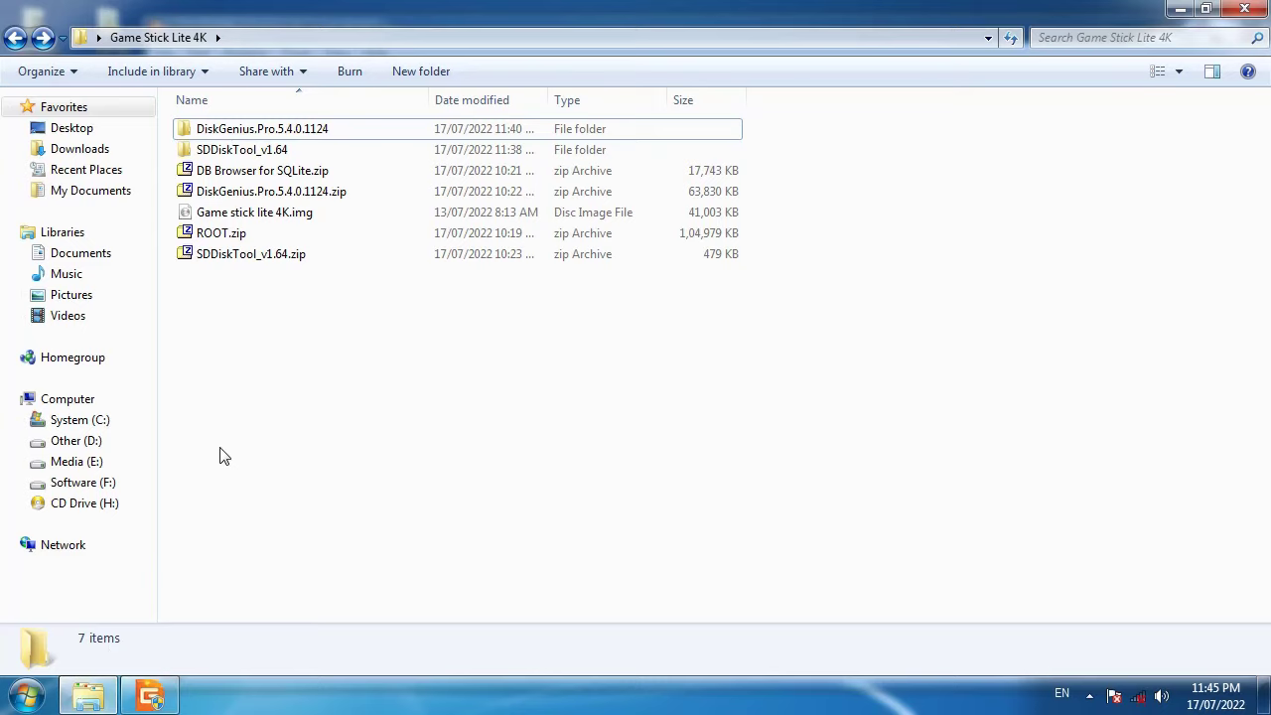
left_click(214, 236)
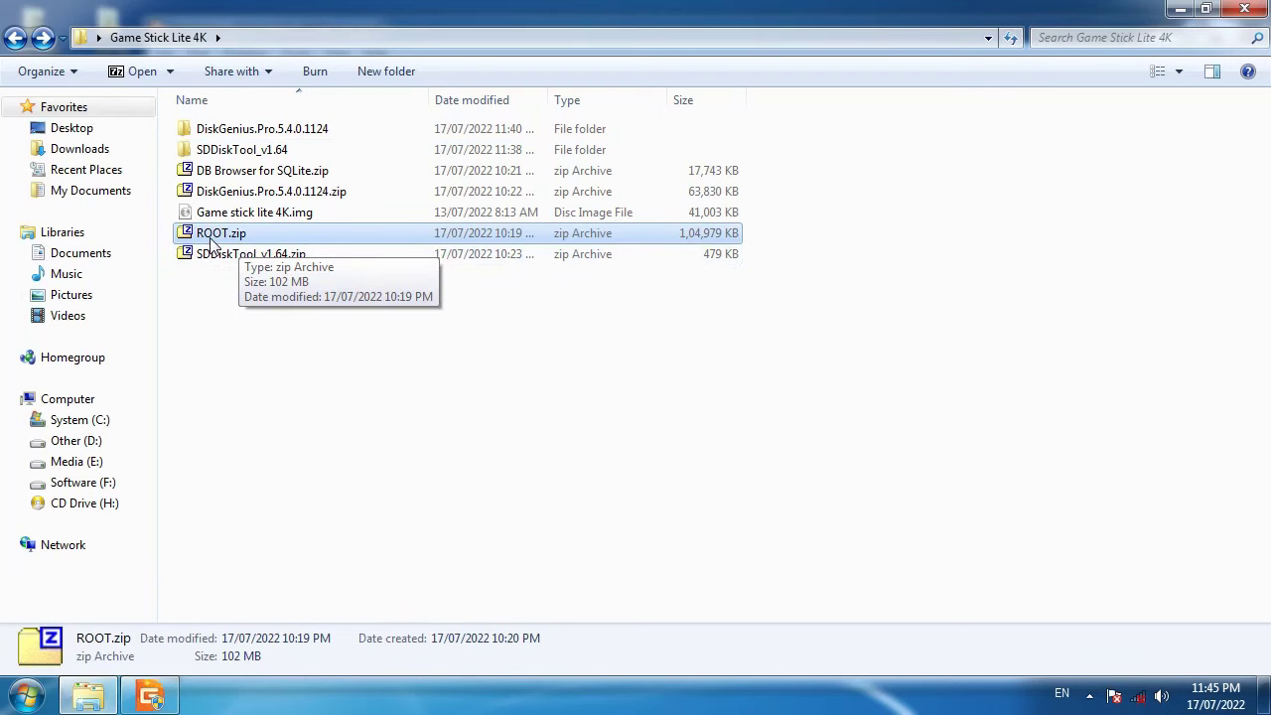
right_click(211, 240)
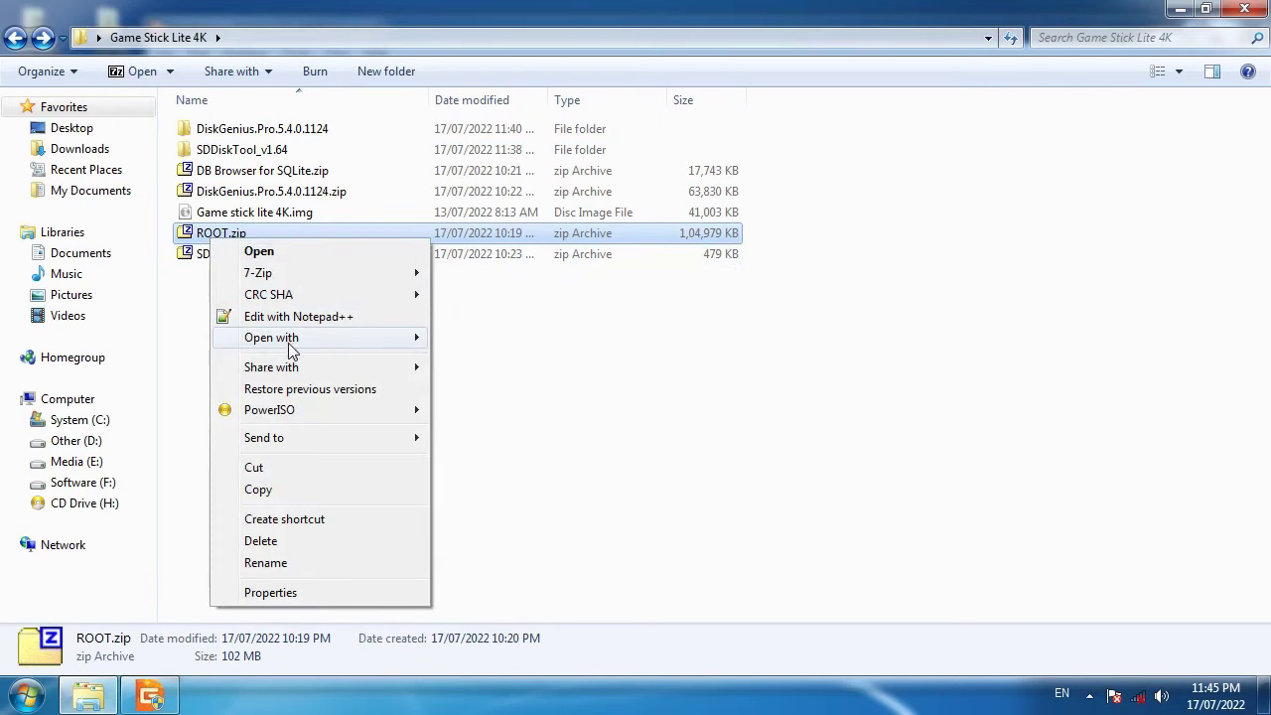
mouse_move(293, 343)
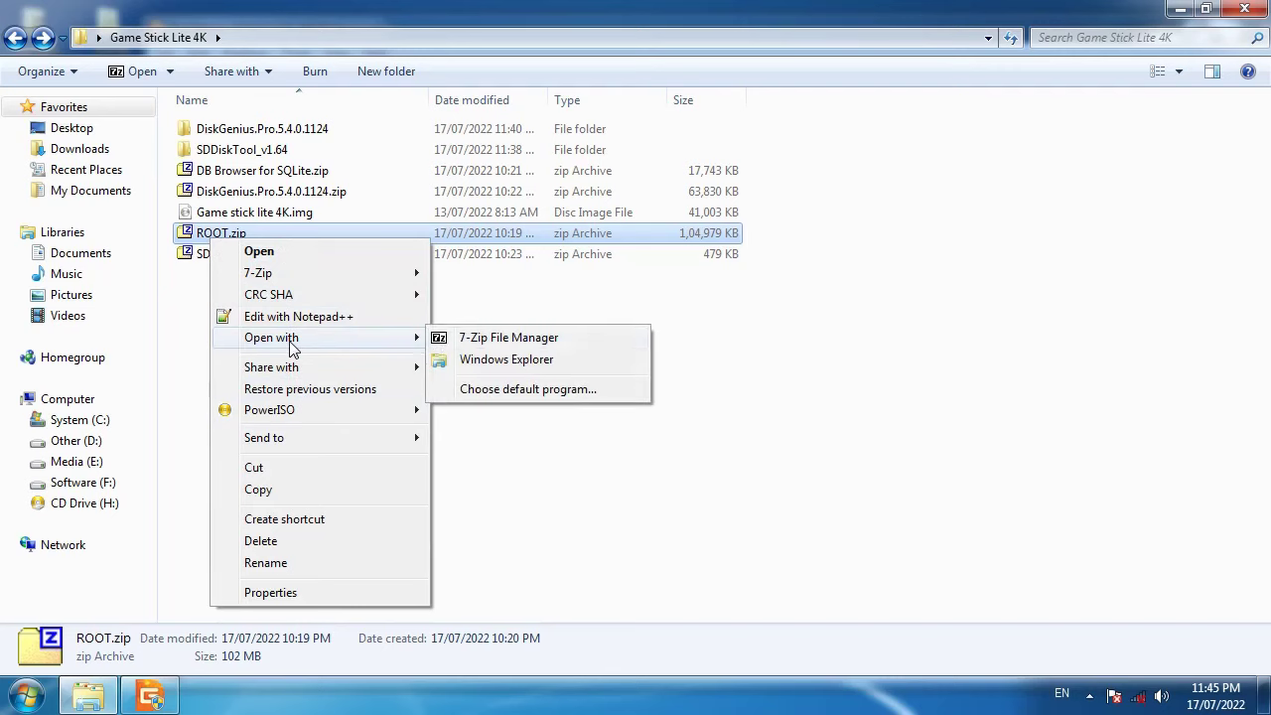
left_click(576, 360)
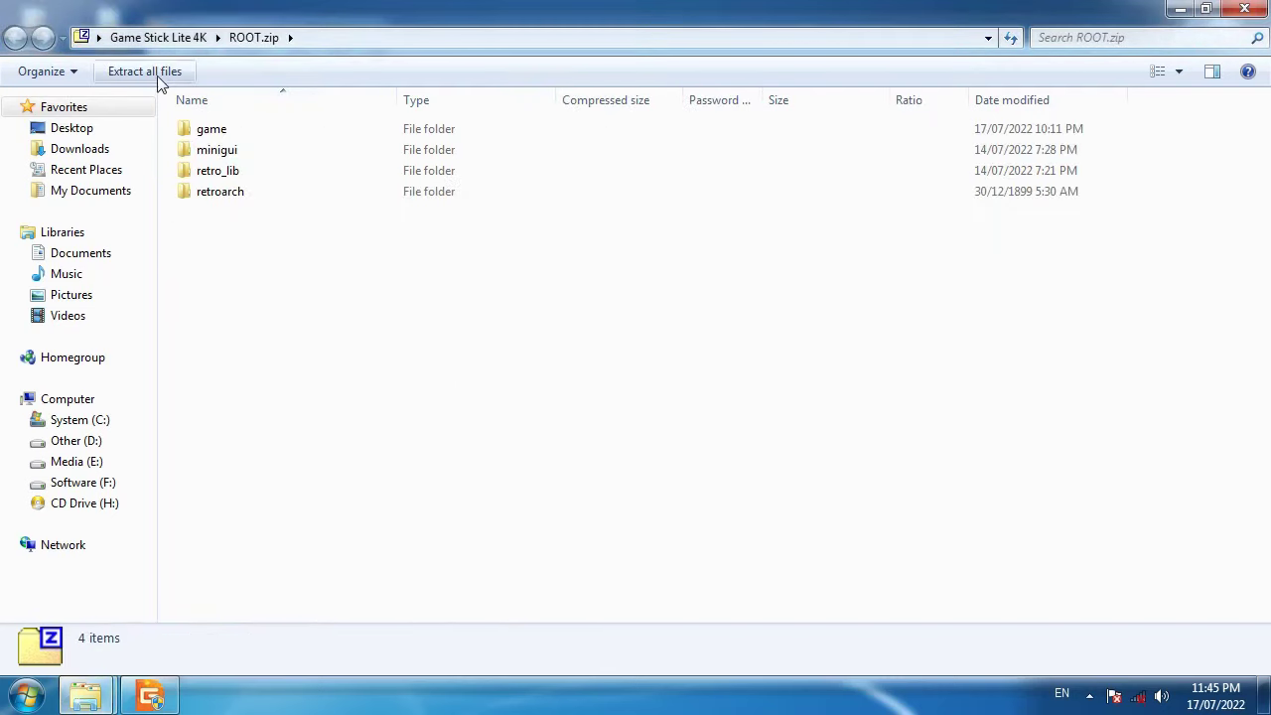
left_click(153, 72)
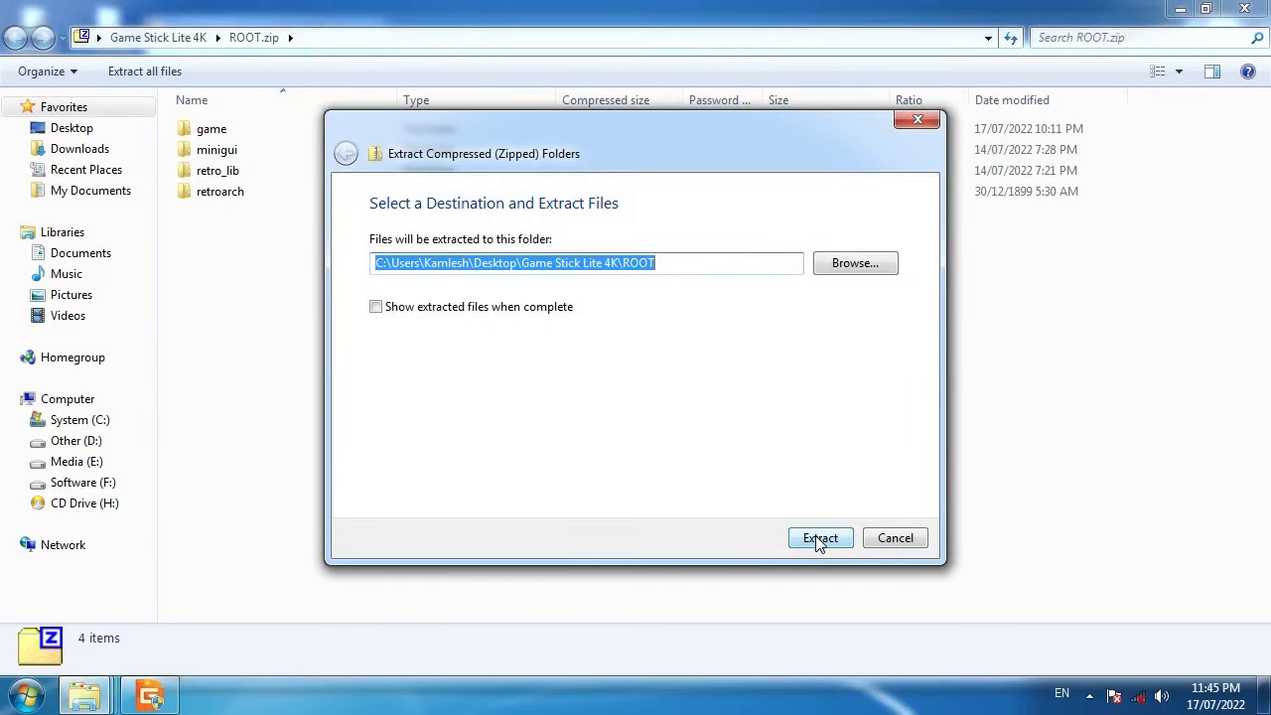
left_click(818, 539)
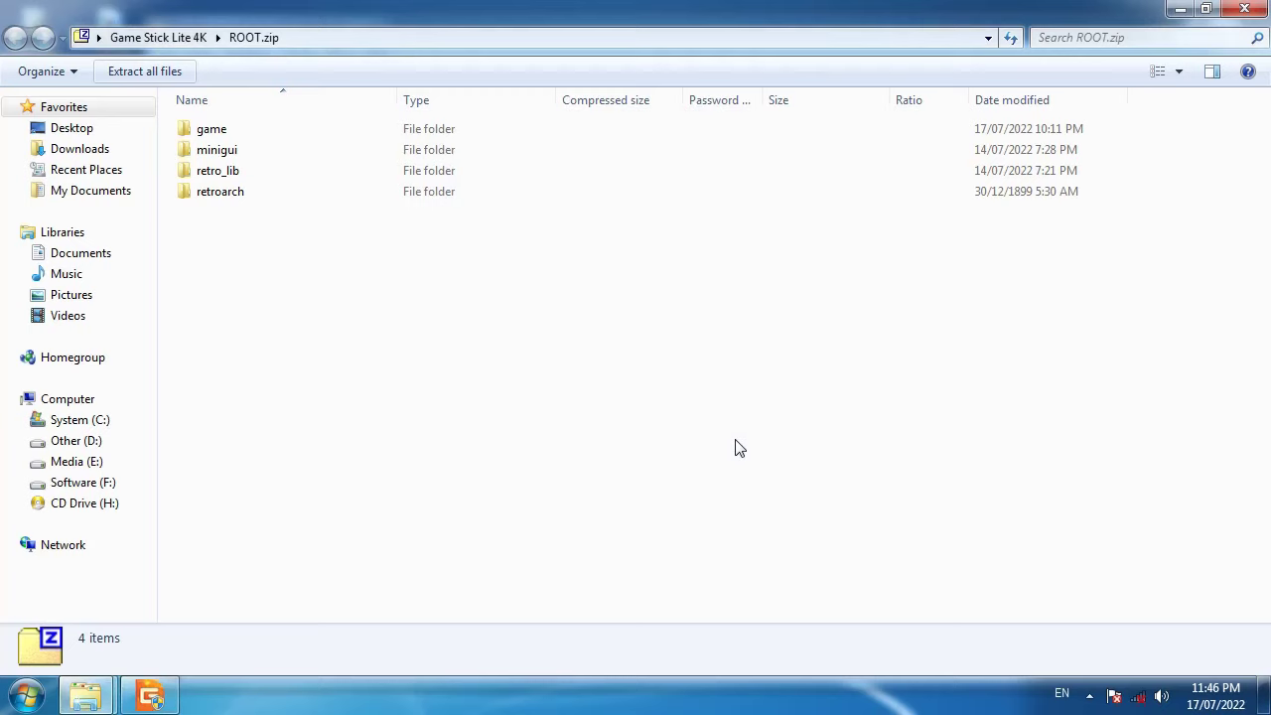
left_click(1247, 10)
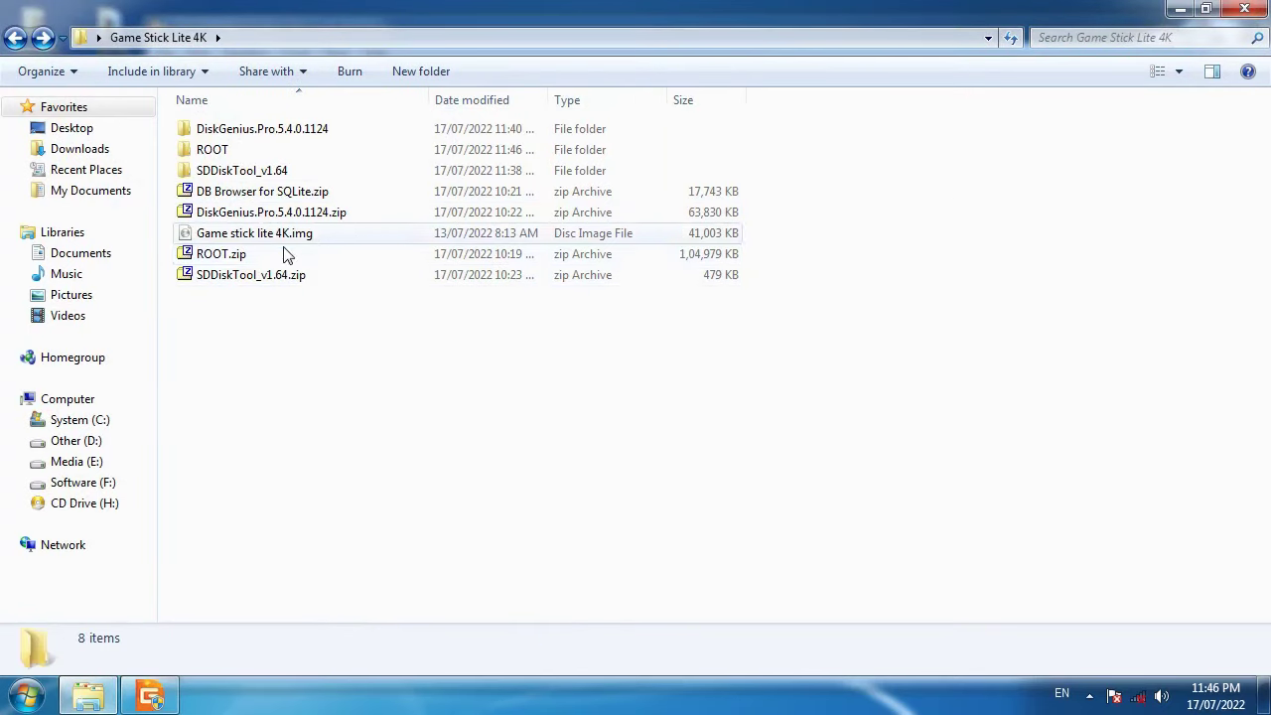
Open the extracted ROOT folder and look over its minigui, retro_lib and retroarch folders.
double_click(231, 157)
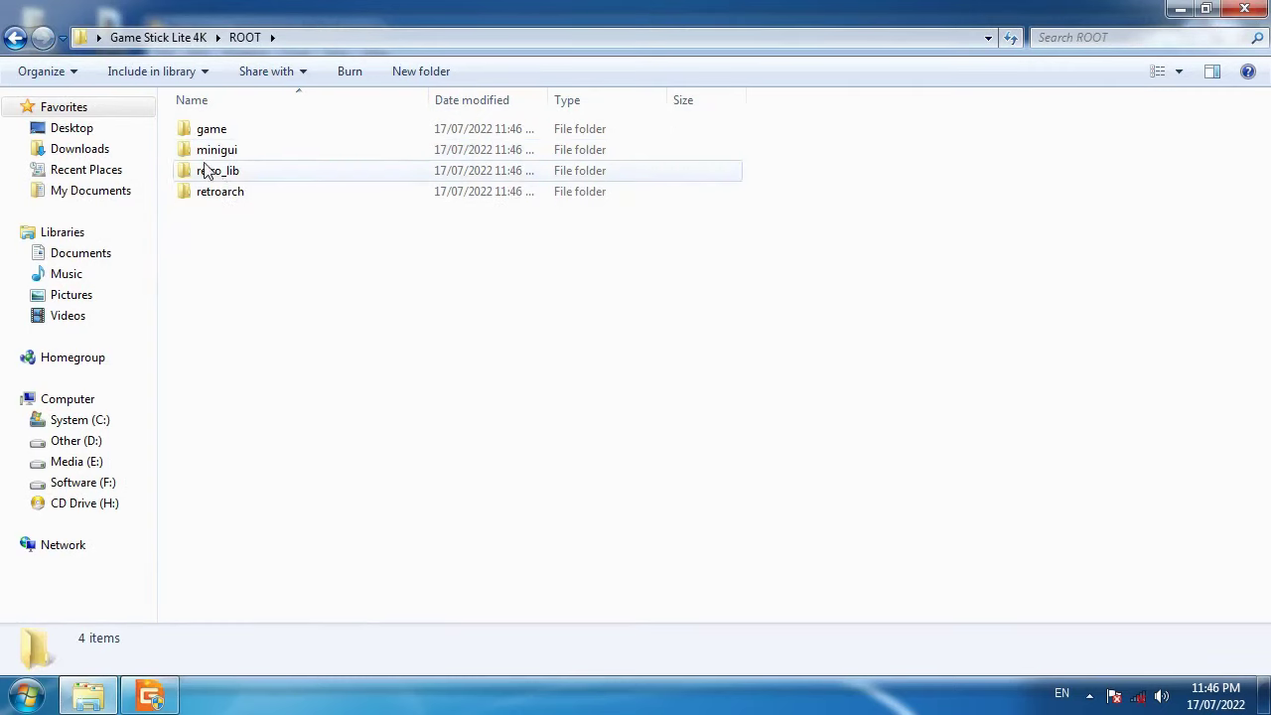
left_click(205, 155)
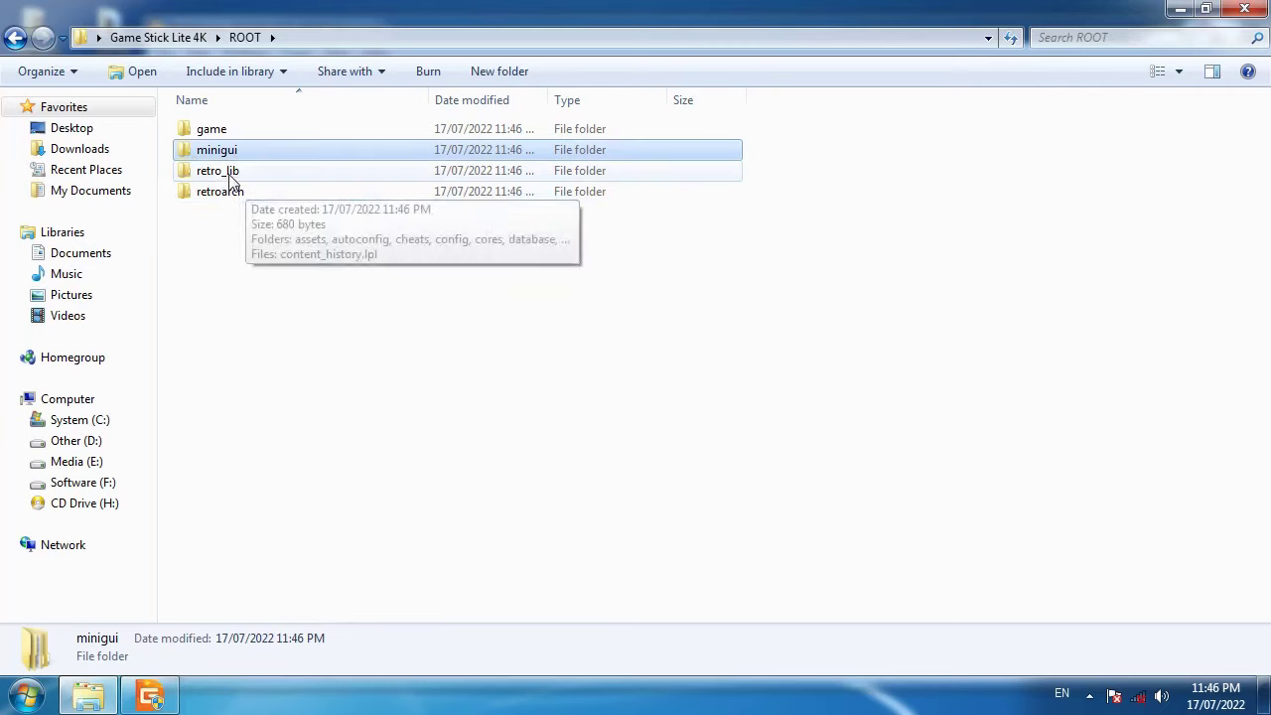
left_click(223, 174)
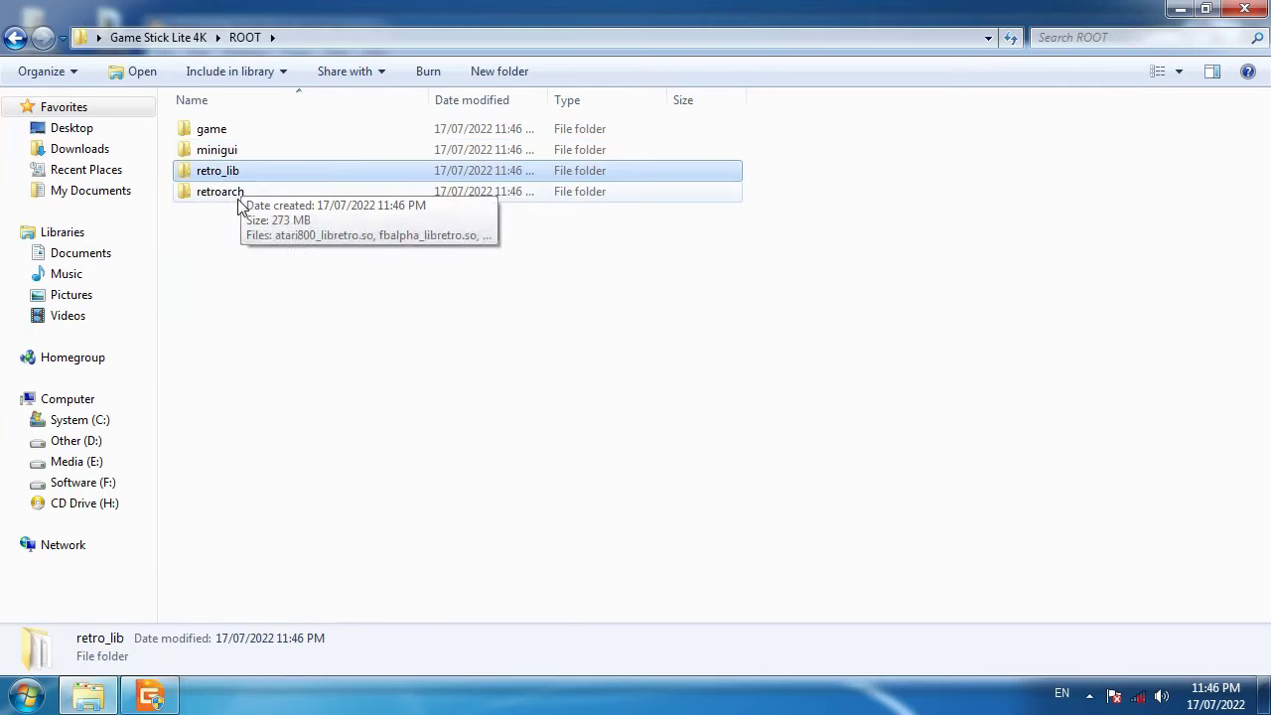
left_click(209, 198)
left_click_drag(274, 232, 215, 144)
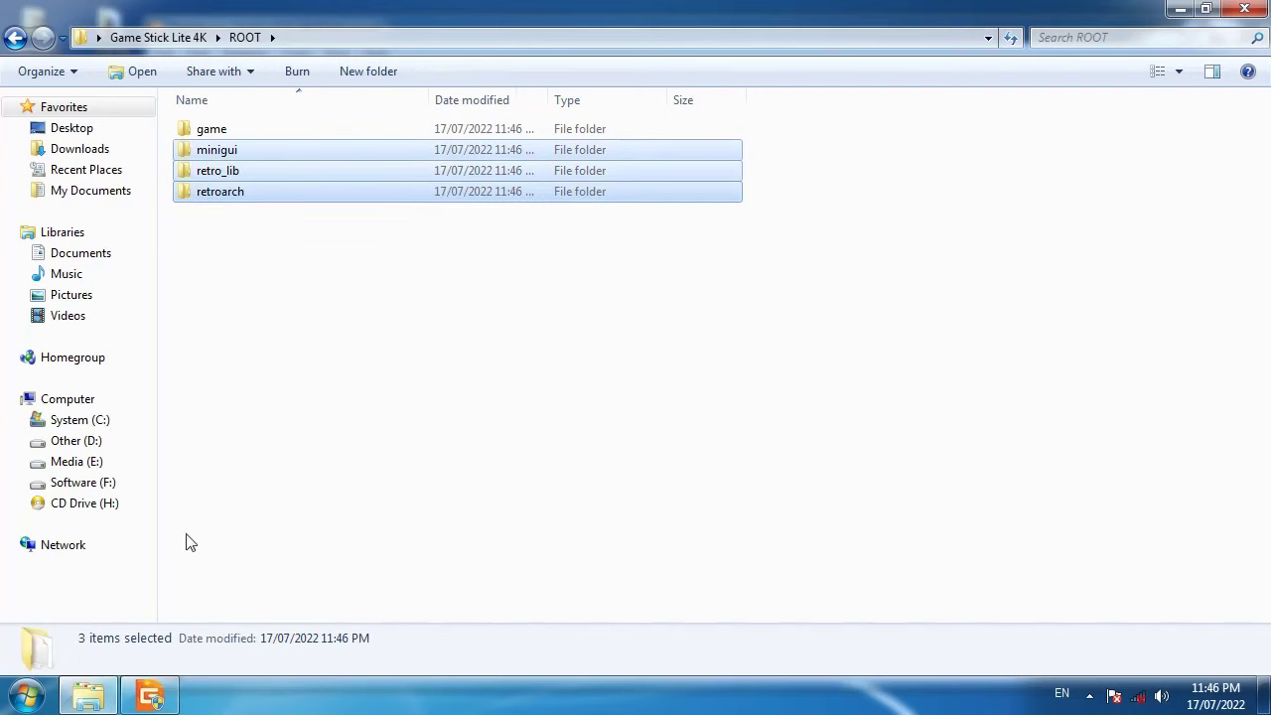
left_click(214, 219)
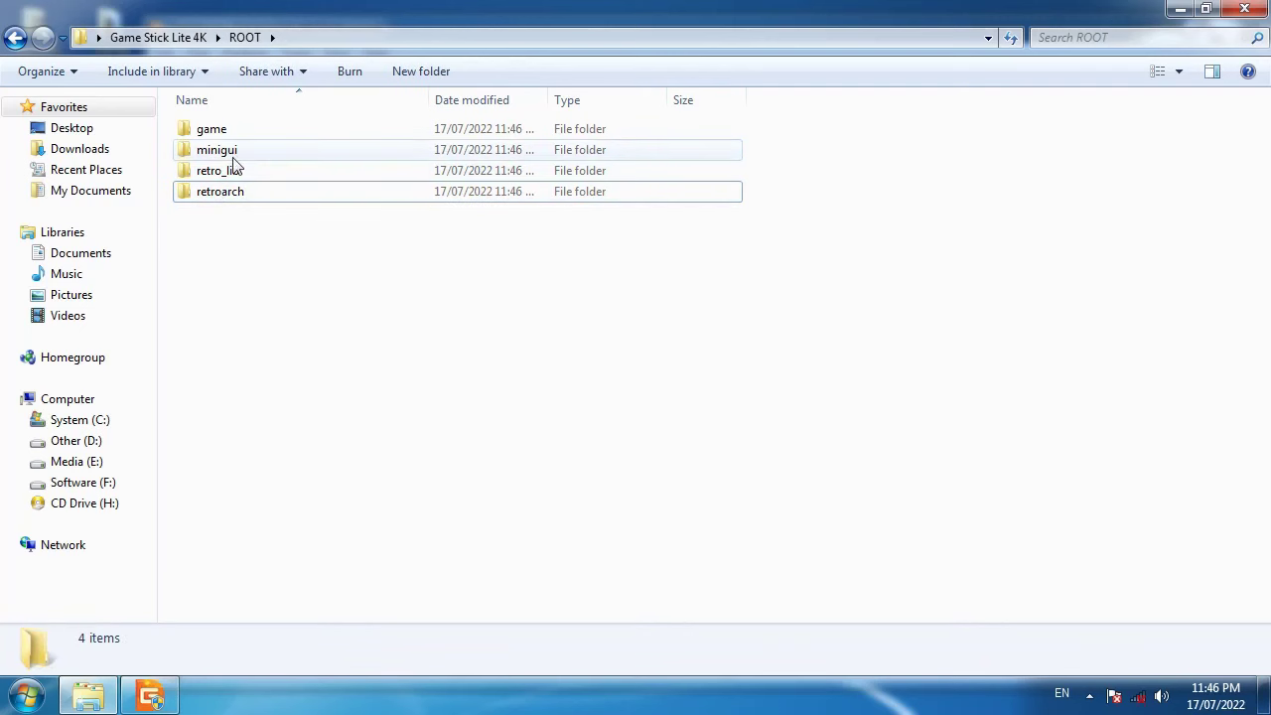
Place the DiskGenius window beside the ROOT folder and copy the minigui folder to the root directory of Partition(4).
left_click(150, 694)
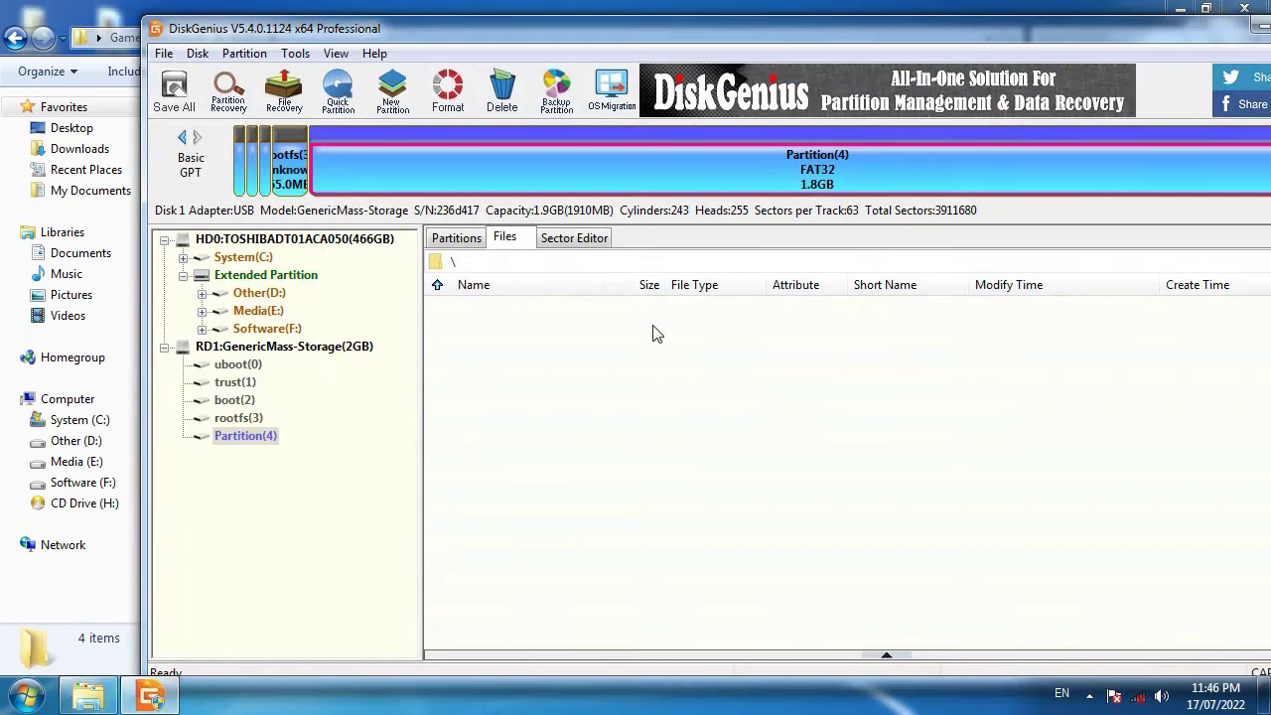
left_click_drag(546, 18, 760, 12)
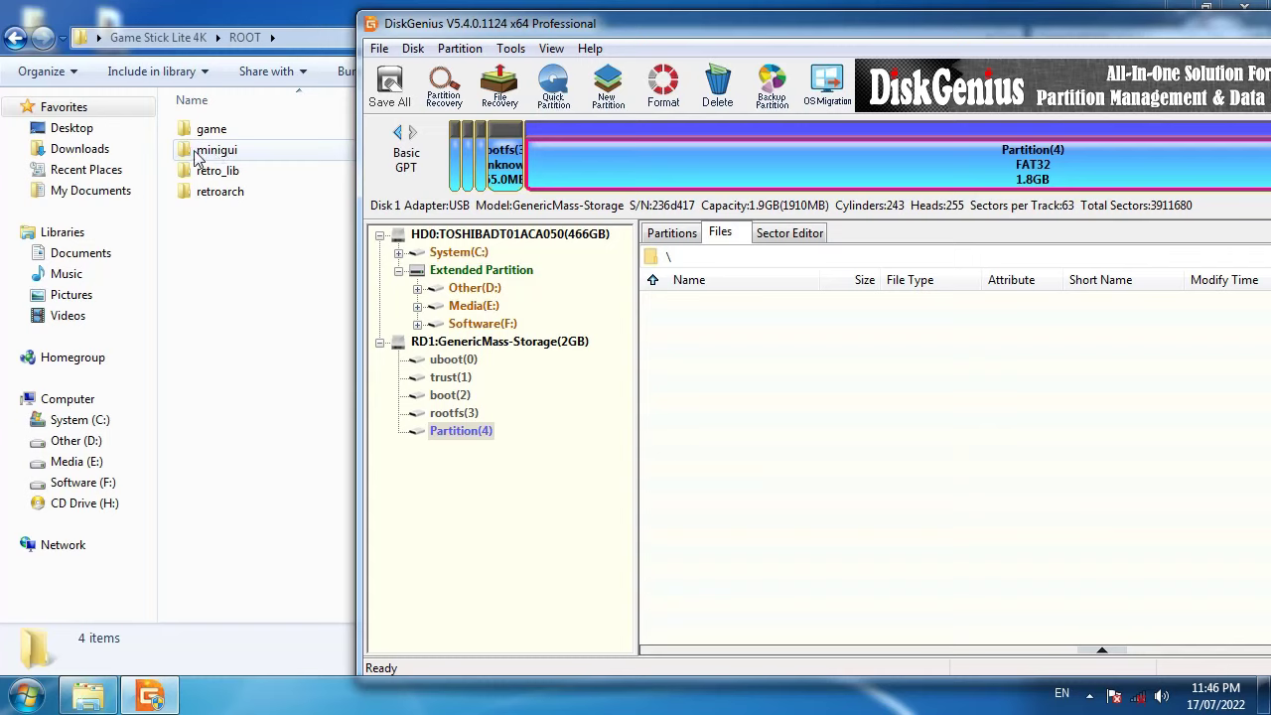
left_click_drag(195, 157, 834, 400)
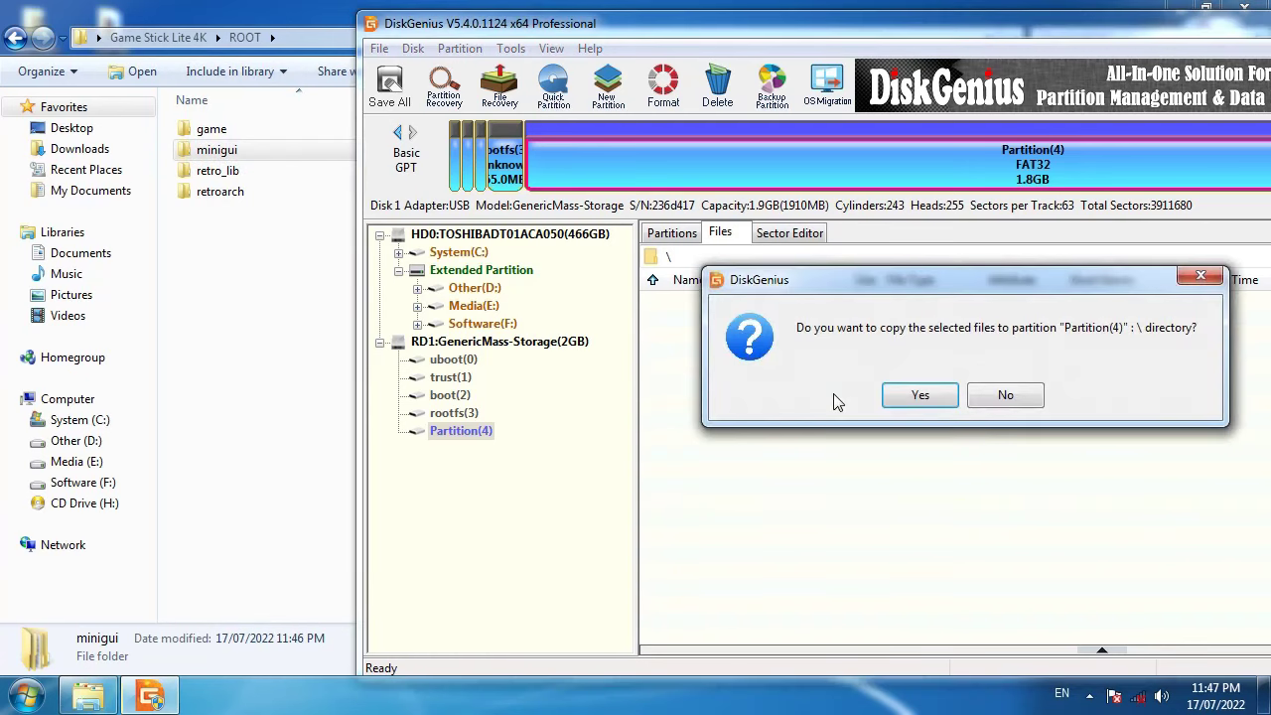
left_click(915, 396)
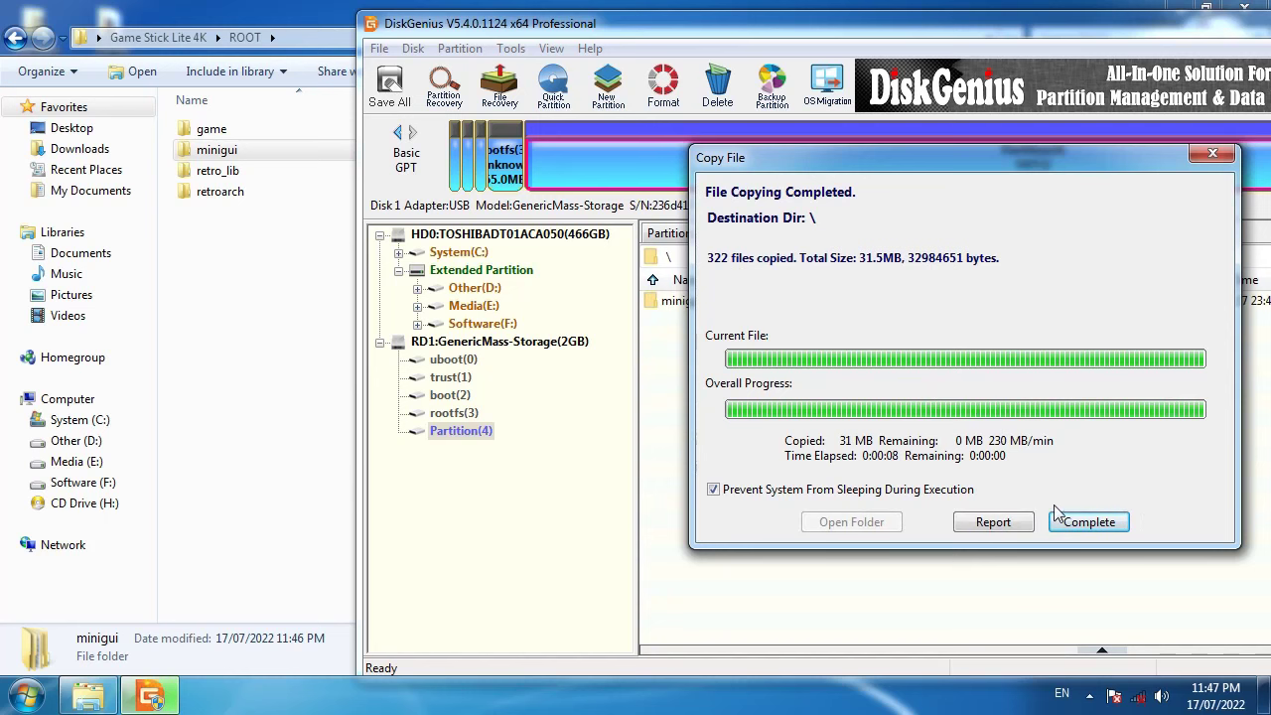
left_click(1082, 522)
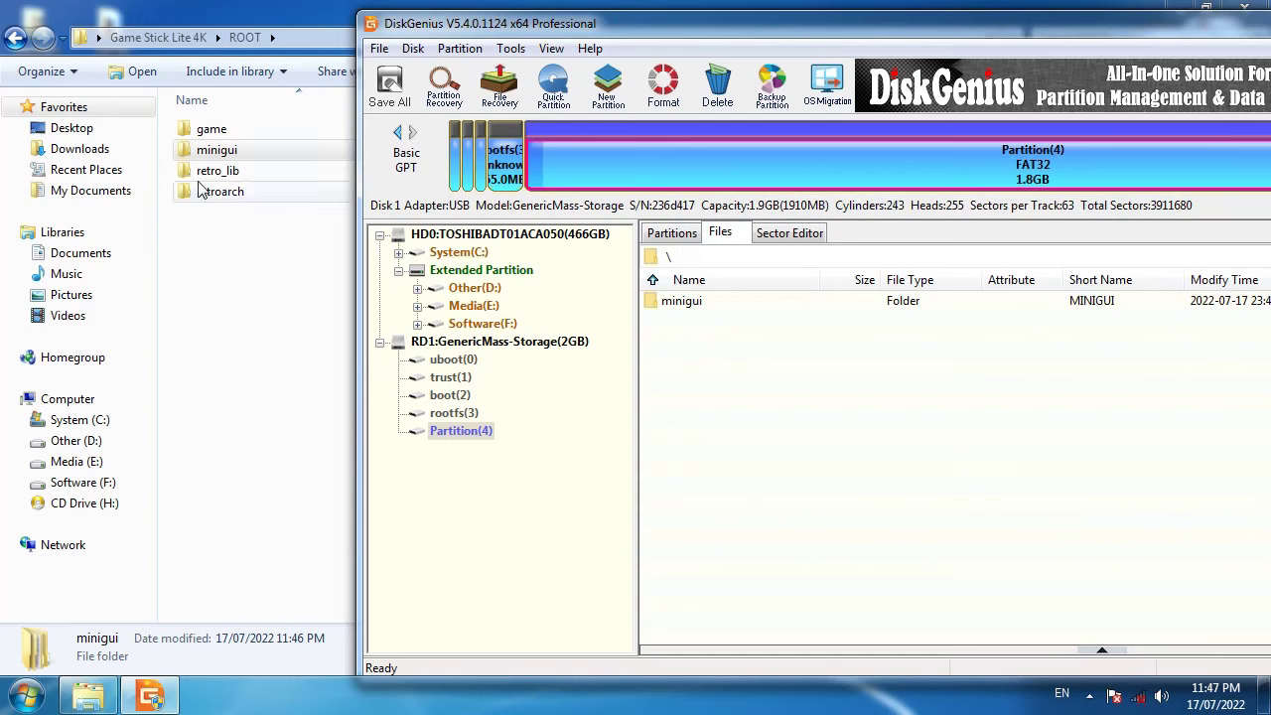
Copy the retro_lib folder from ROOT to the root directory of Partition(4).
left_click_drag(195, 172, 904, 425)
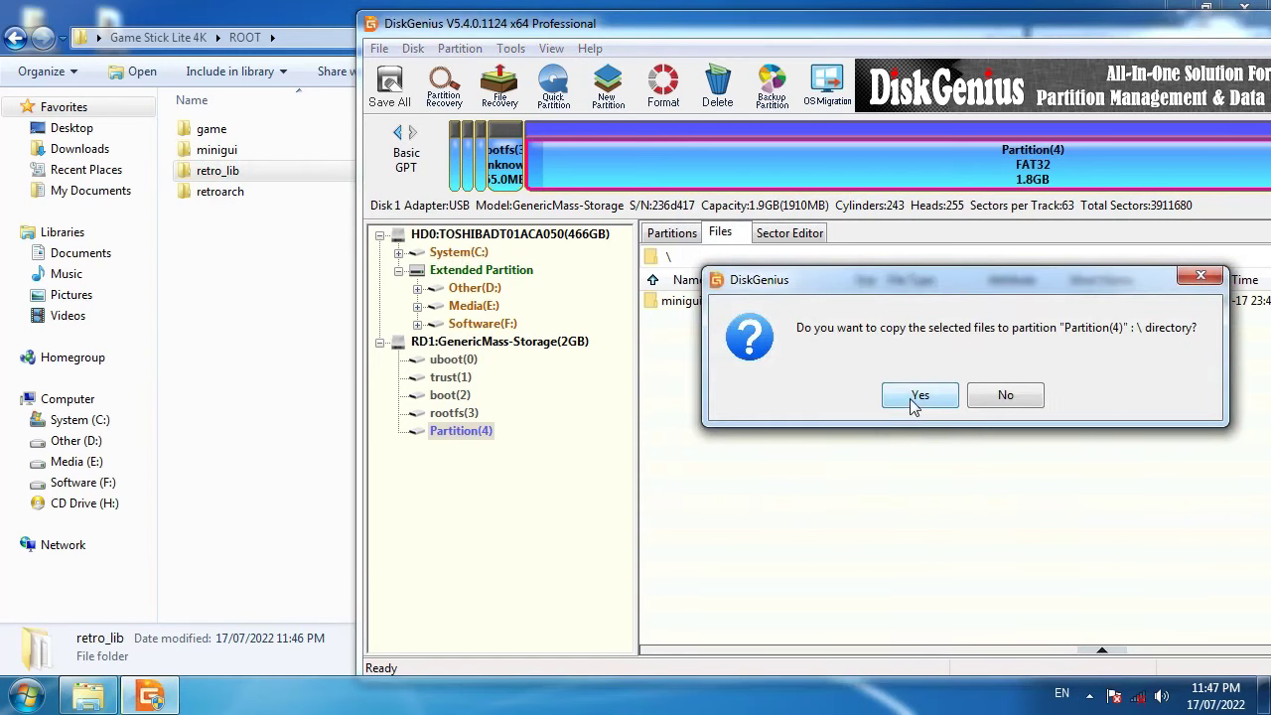
left_click(918, 396)
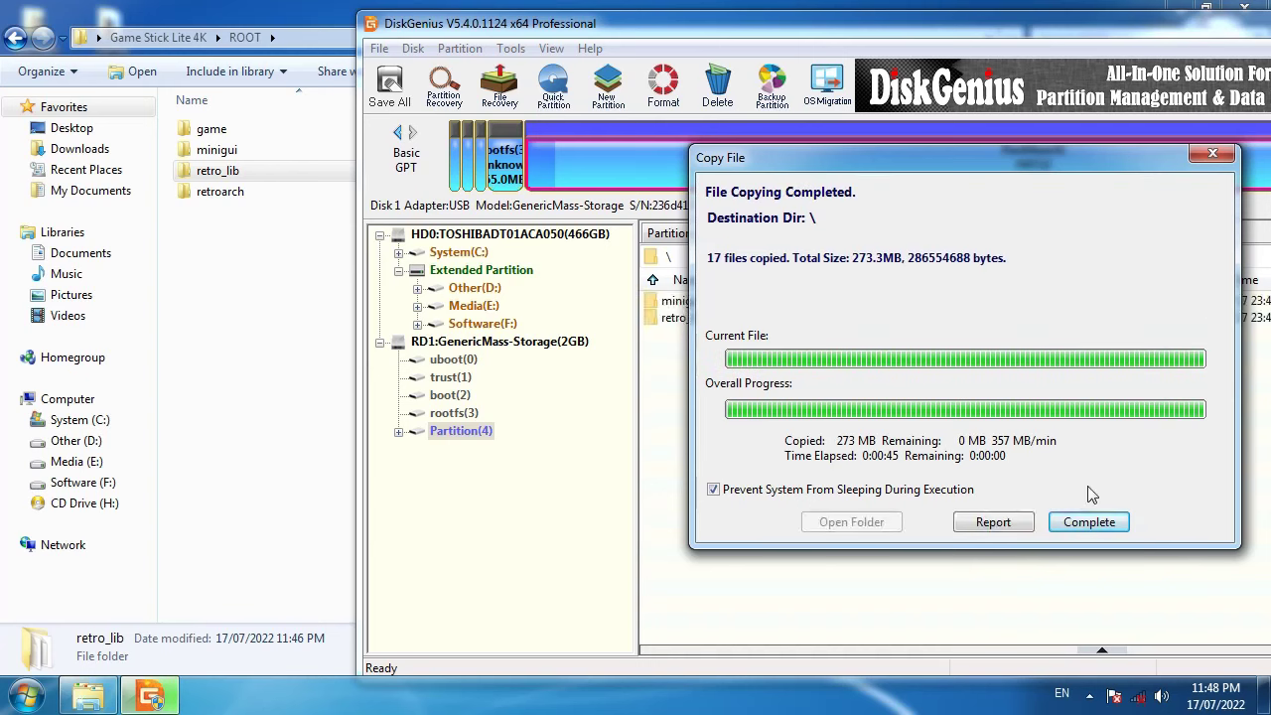
left_click(1082, 522)
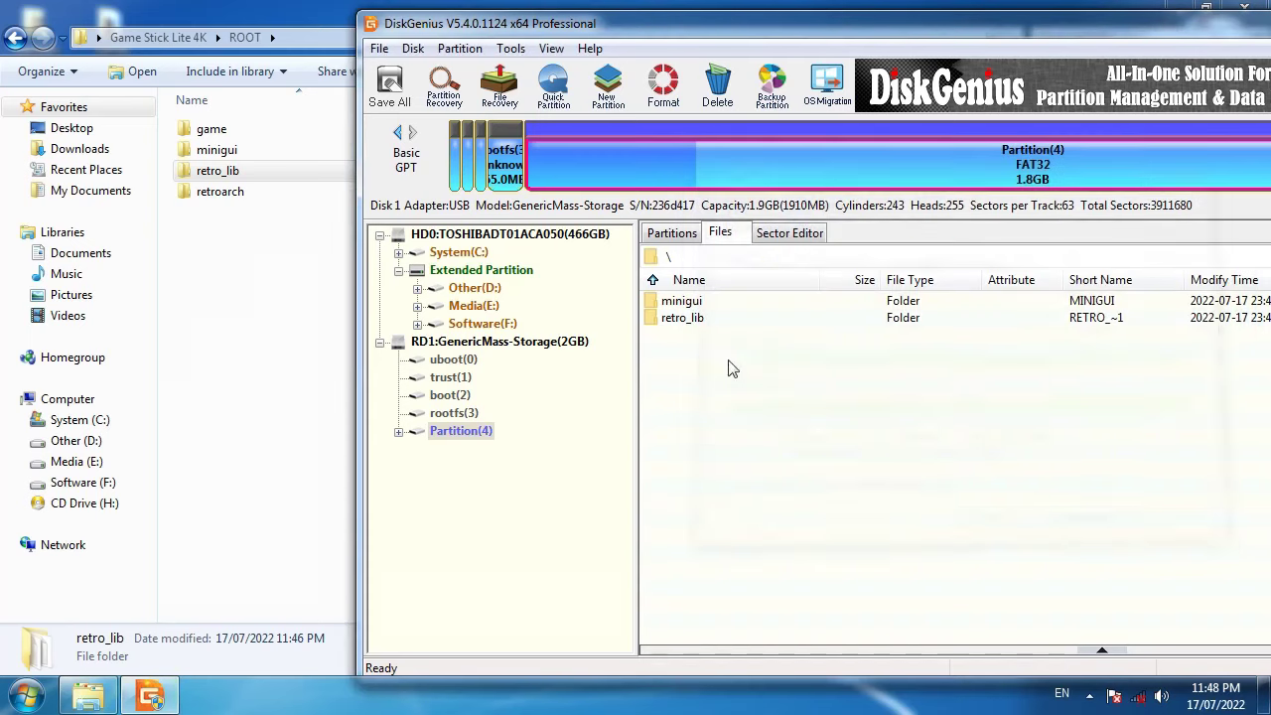
Copy the retroarch folder from ROOT to the root directory of Partition(4).
left_click(196, 199)
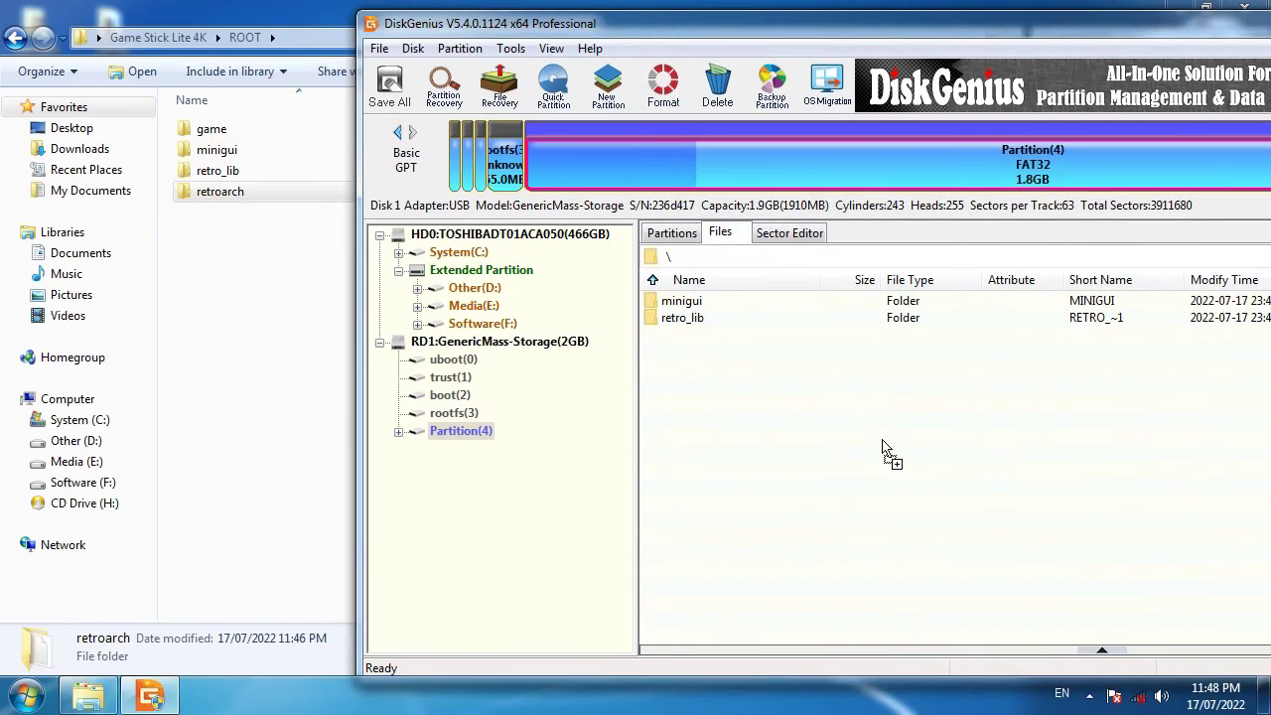
left_click(932, 401)
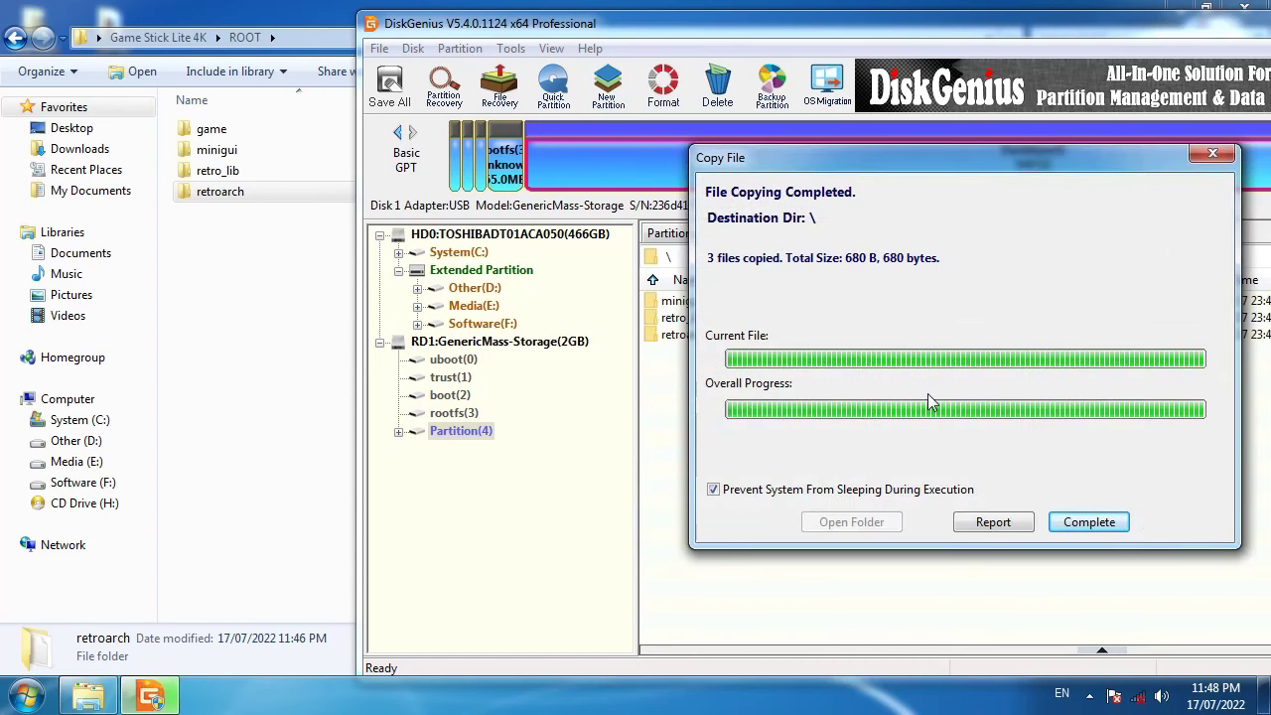
left_click(1086, 524)
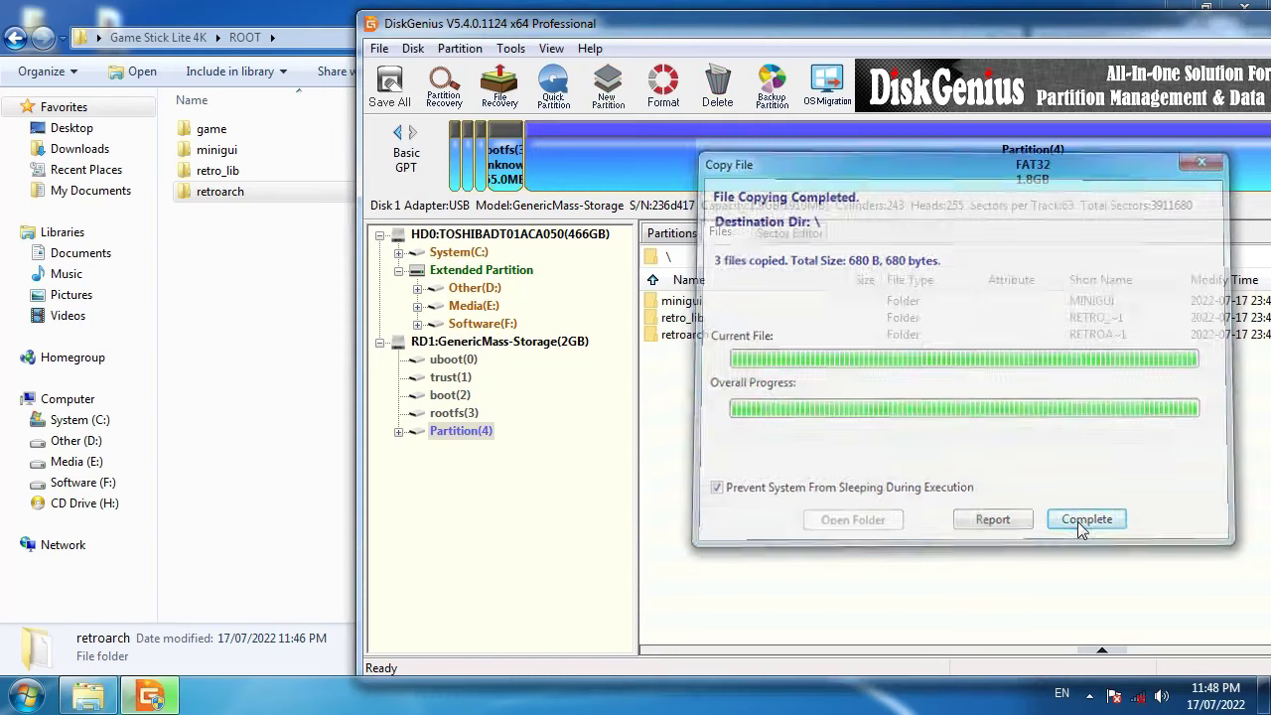
Open the game folder in ROOT and examine its console folders from atari to sfc and the files database.sqlite3 and games.db.
left_click(316, 365)
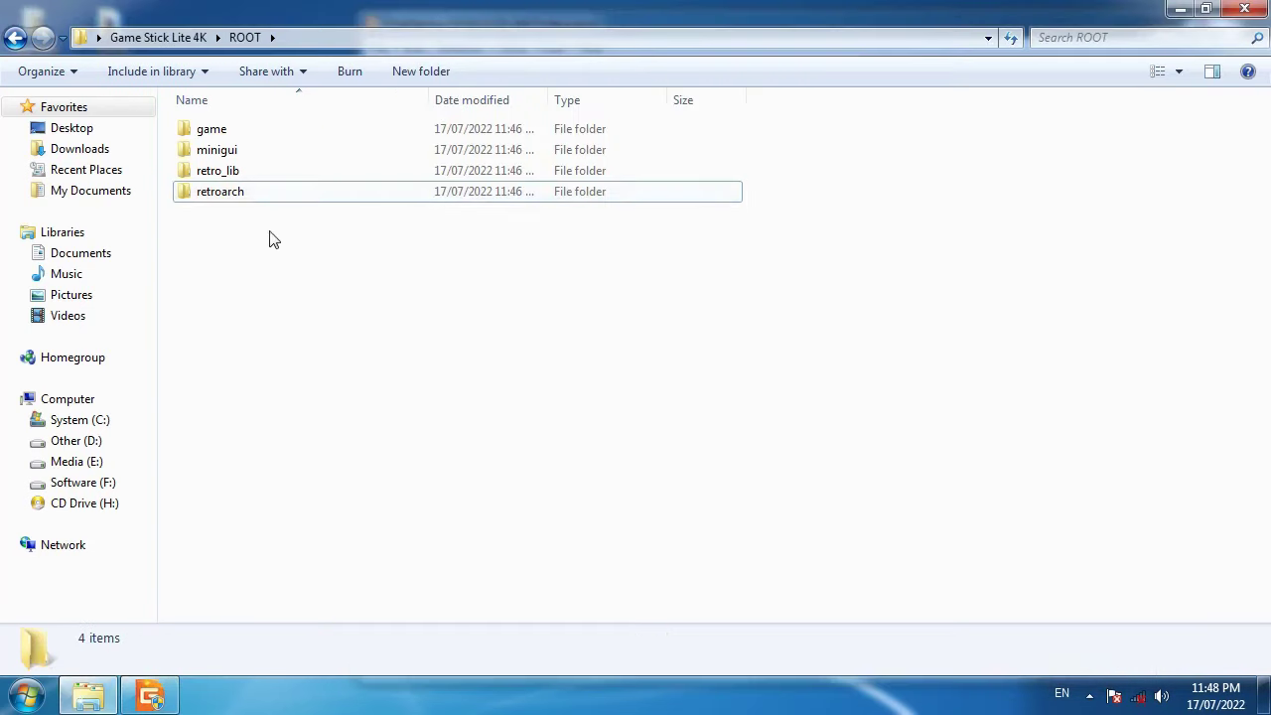
double_click(214, 139)
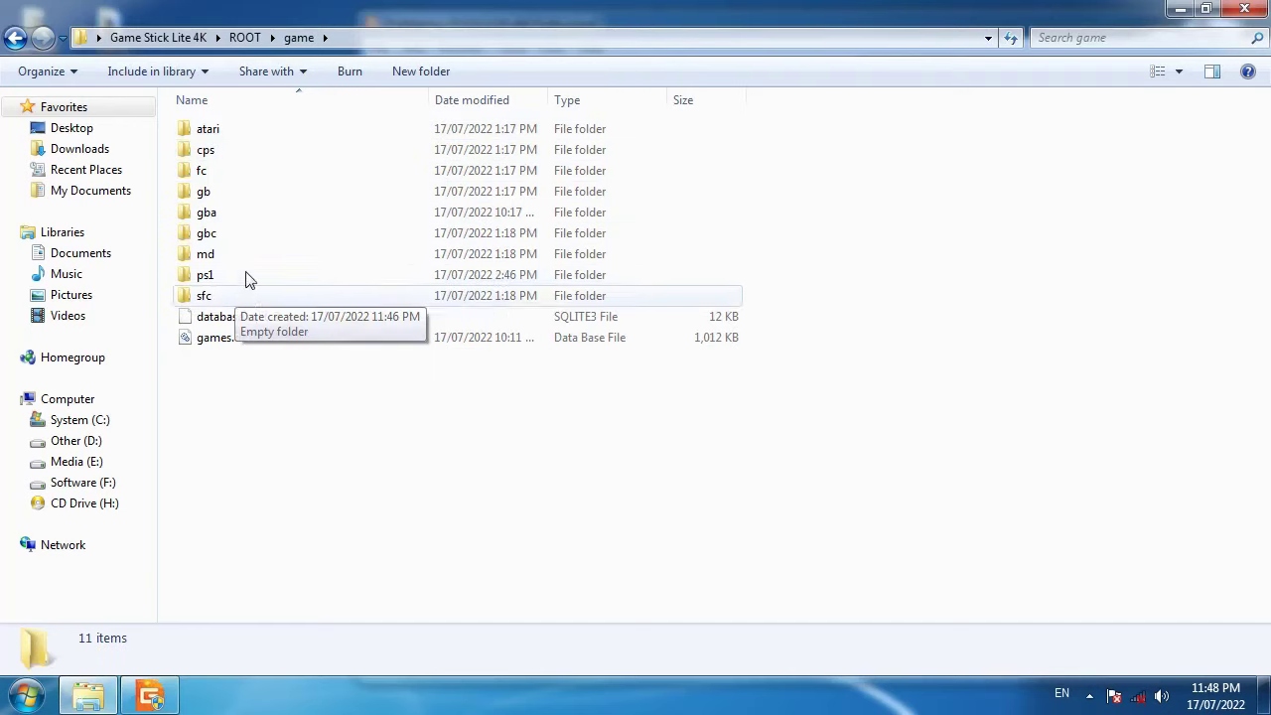
left_click(227, 133)
left_click(224, 150)
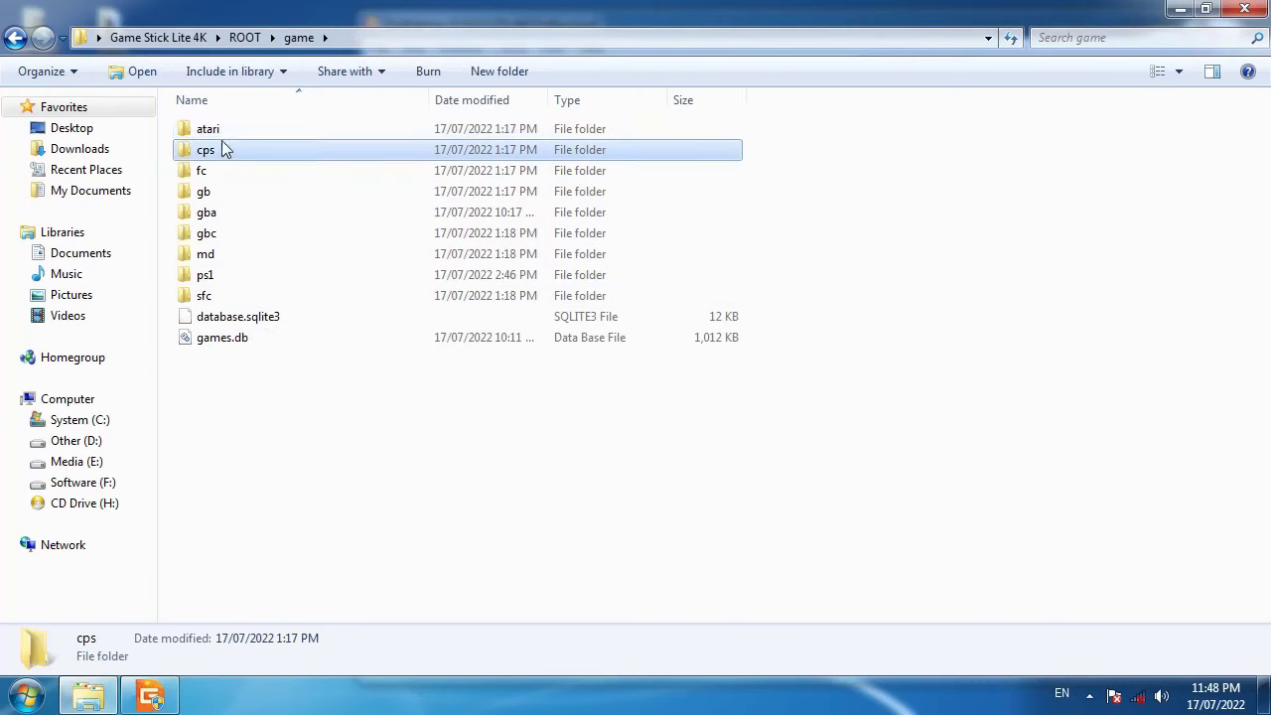
left_click(224, 133)
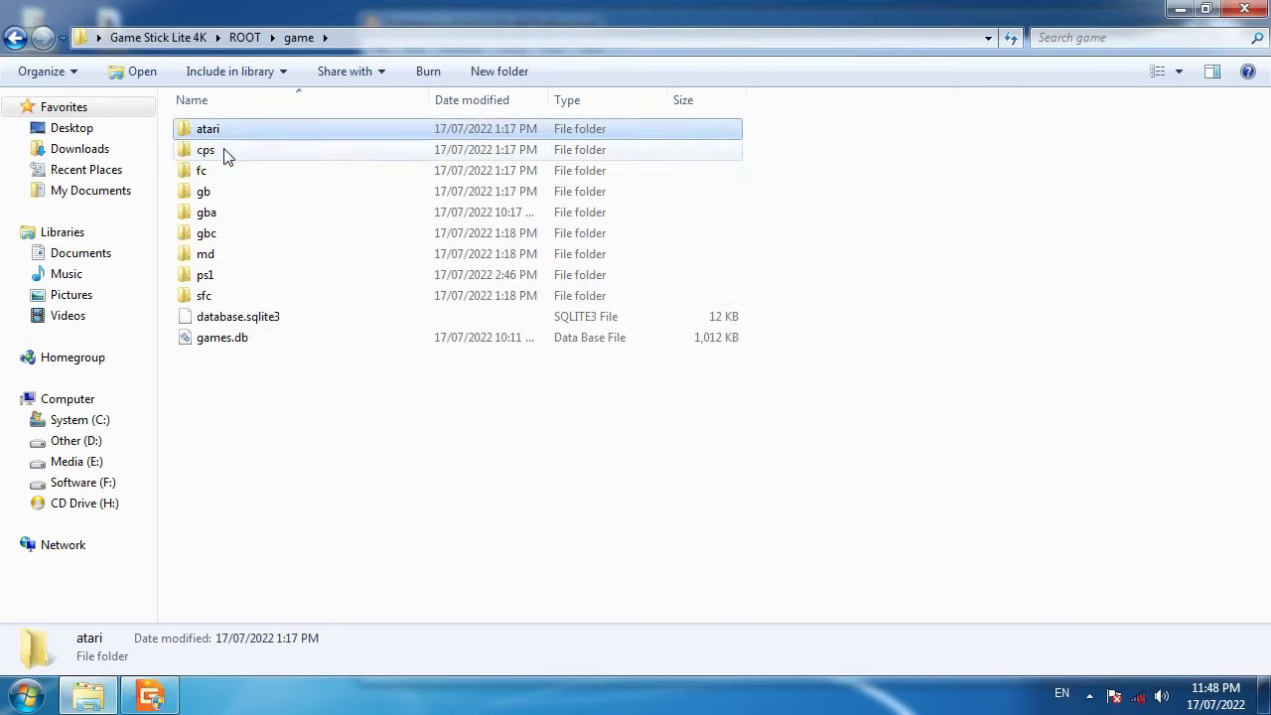
left_click(224, 154)
left_click(223, 172)
left_click(223, 192)
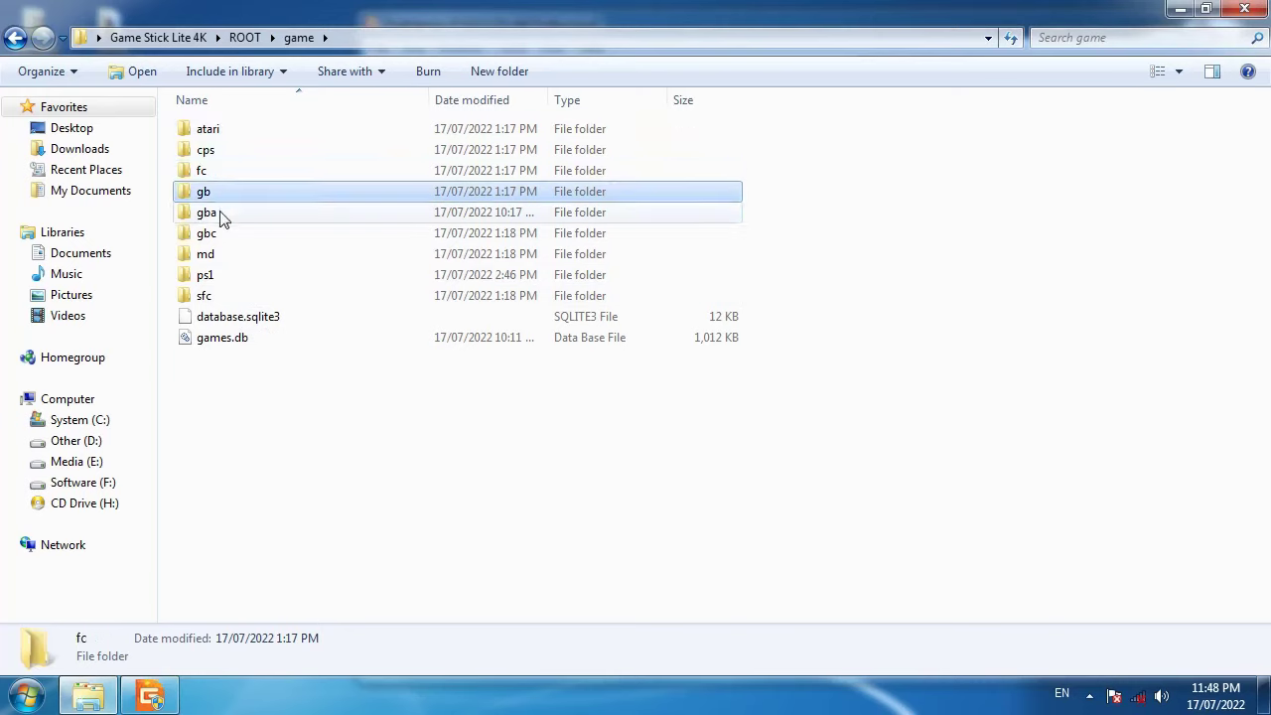
left_click(223, 212)
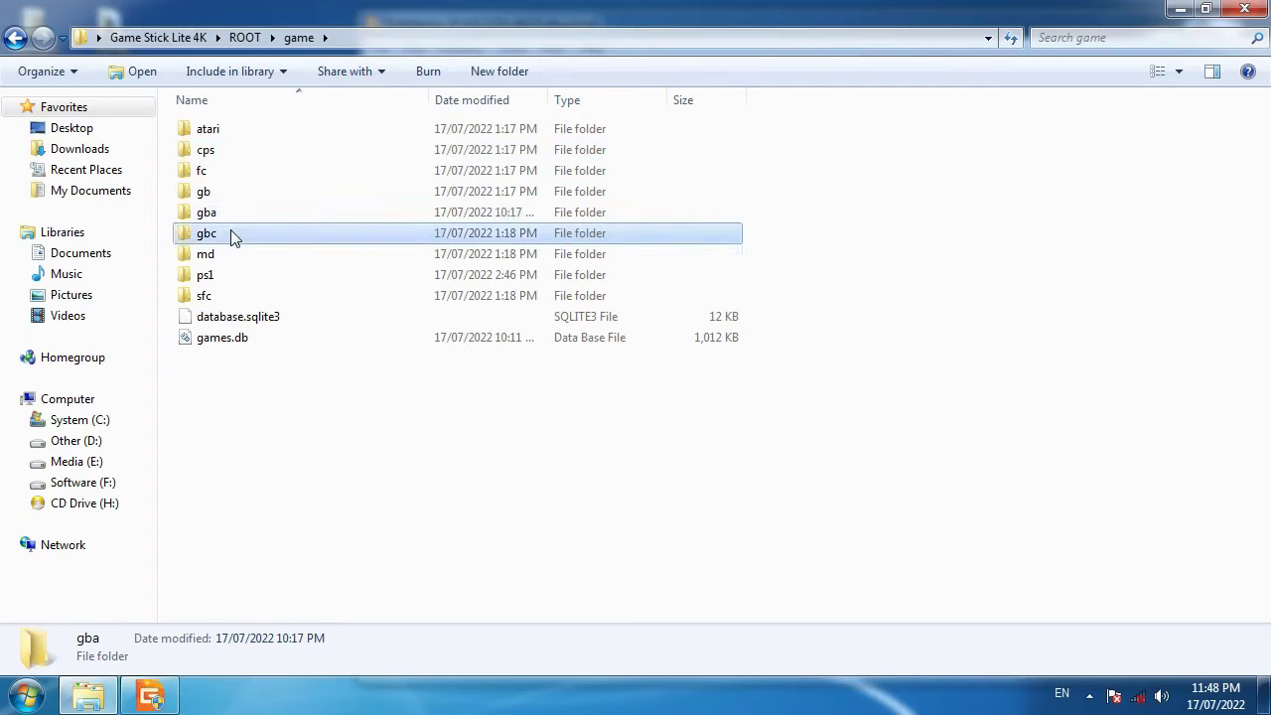
left_click(230, 235)
left_click(230, 254)
left_click(230, 277)
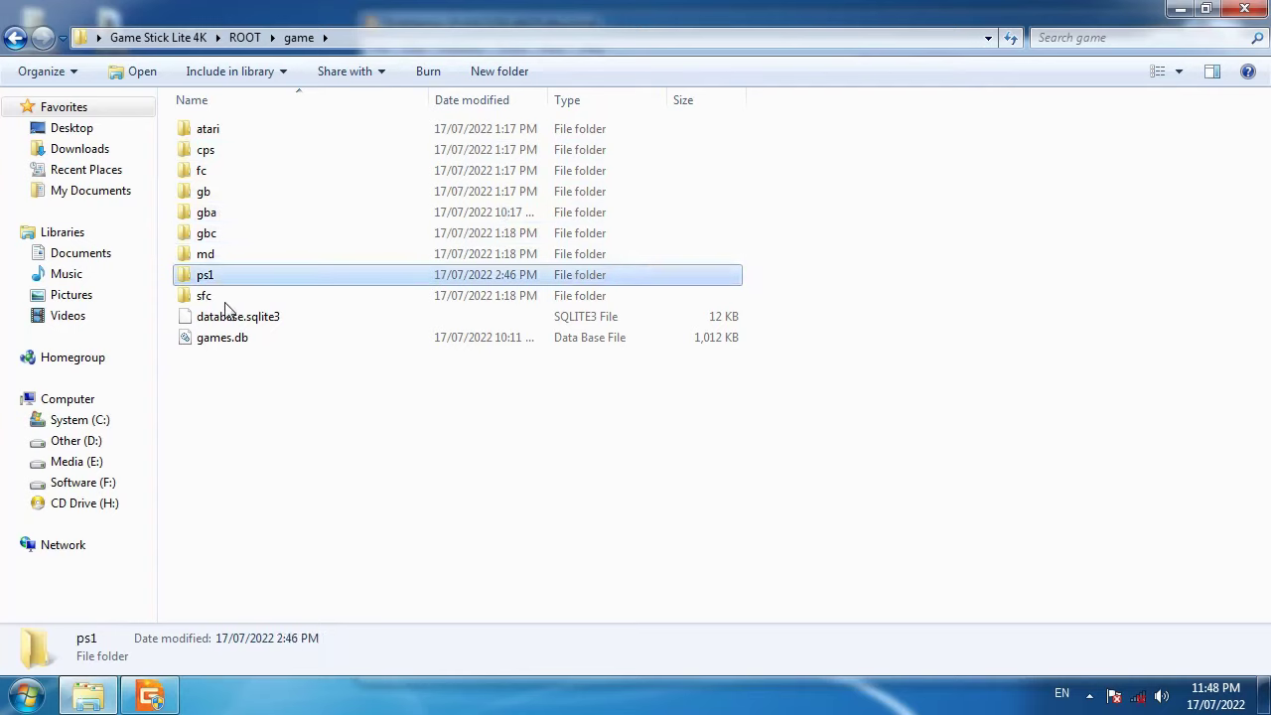
left_click(227, 297)
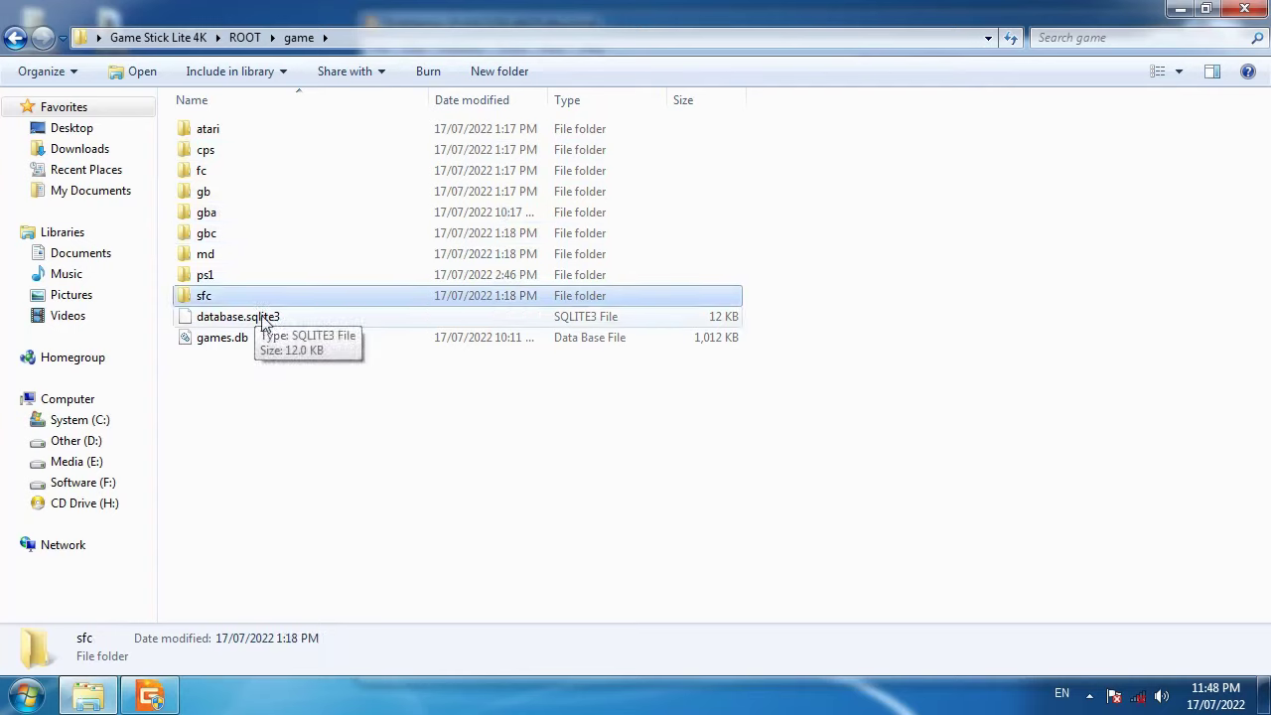
left_click(265, 317)
left_click(260, 338)
left_click(260, 318)
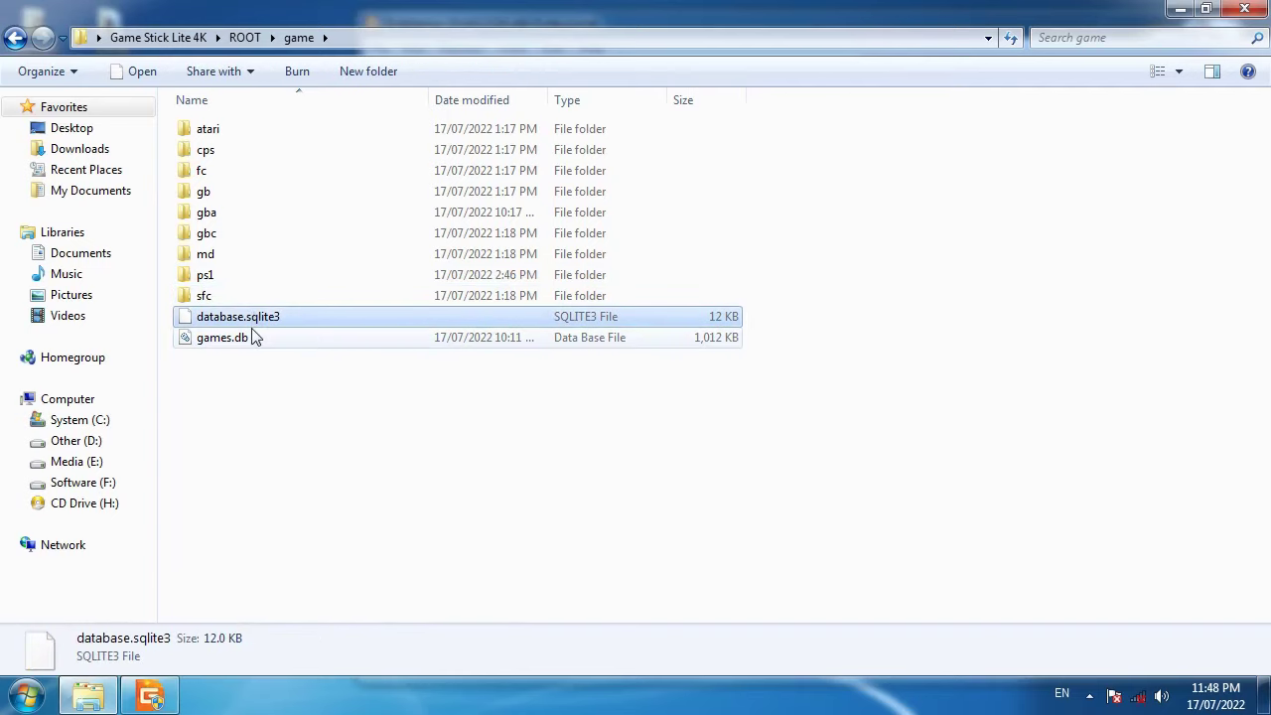
left_click(255, 340)
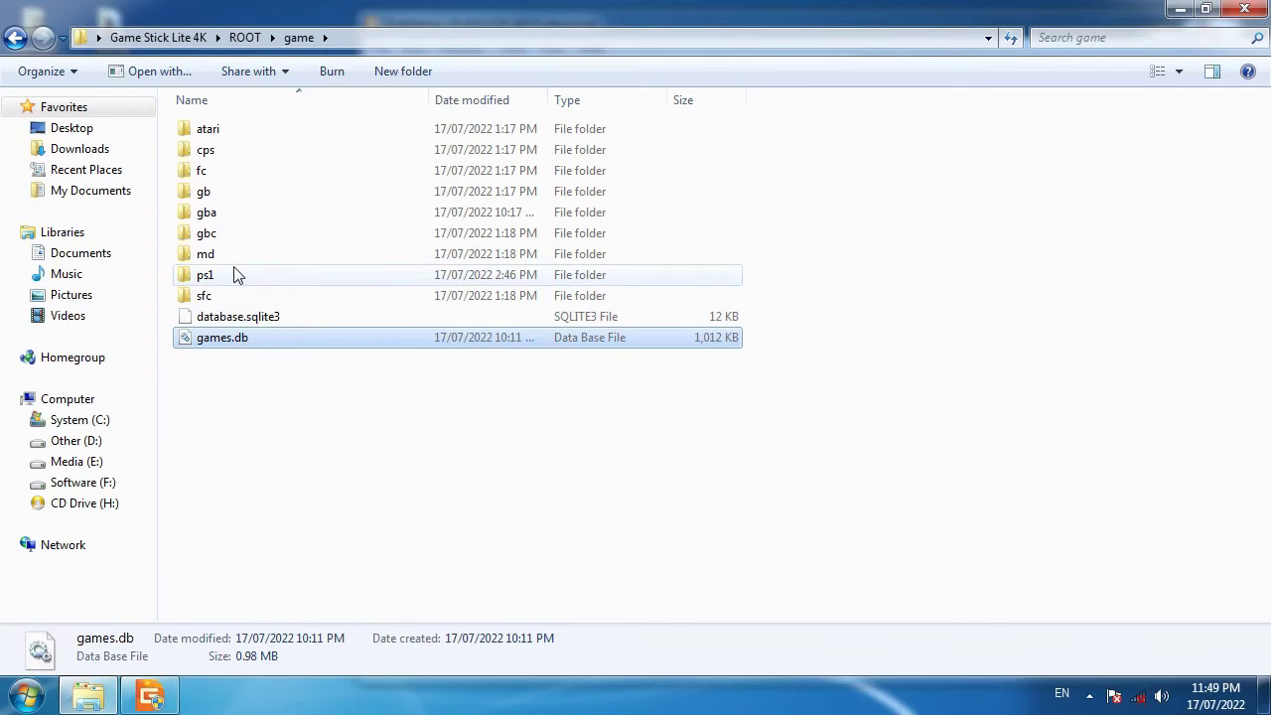
Check the contents of the gba folder and select games.db in the game folder.
double_click(228, 215)
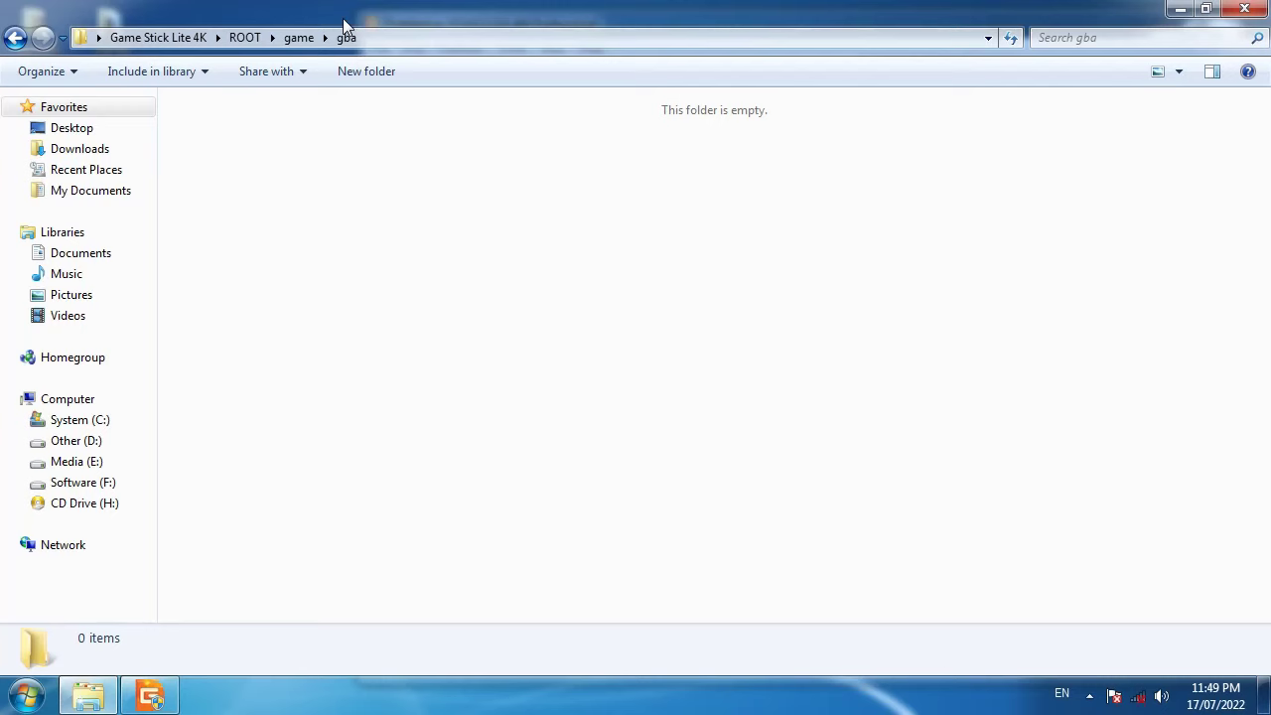
left_click(14, 38)
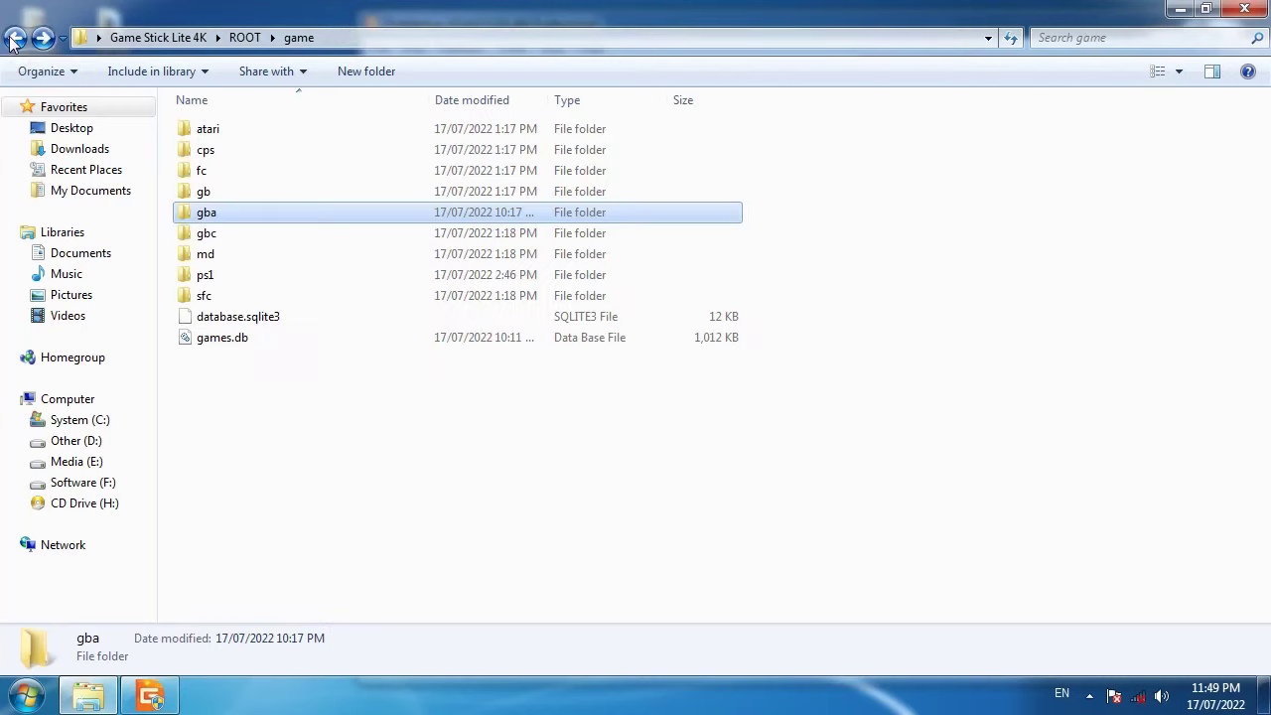
left_click(361, 366)
left_click(215, 344)
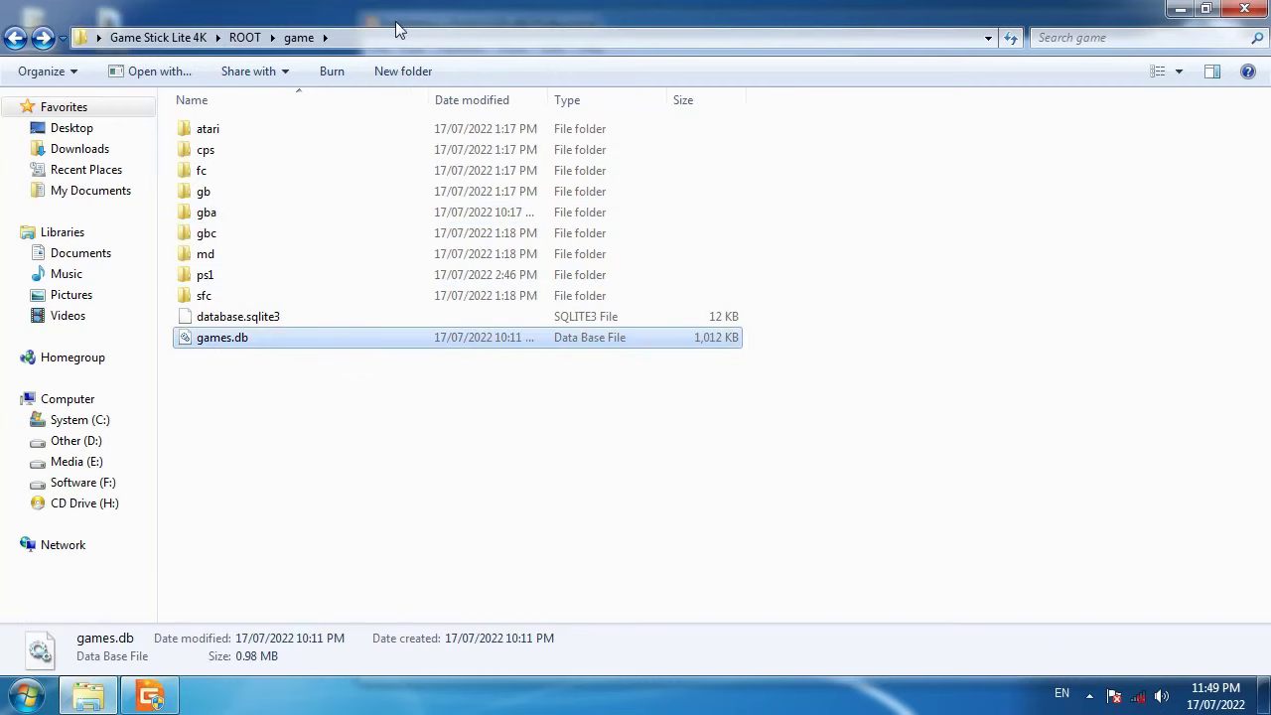
Return to the Game Stick Lite 4K folder and select the archive DB Browser for SQLite.zip.
left_click(14, 37)
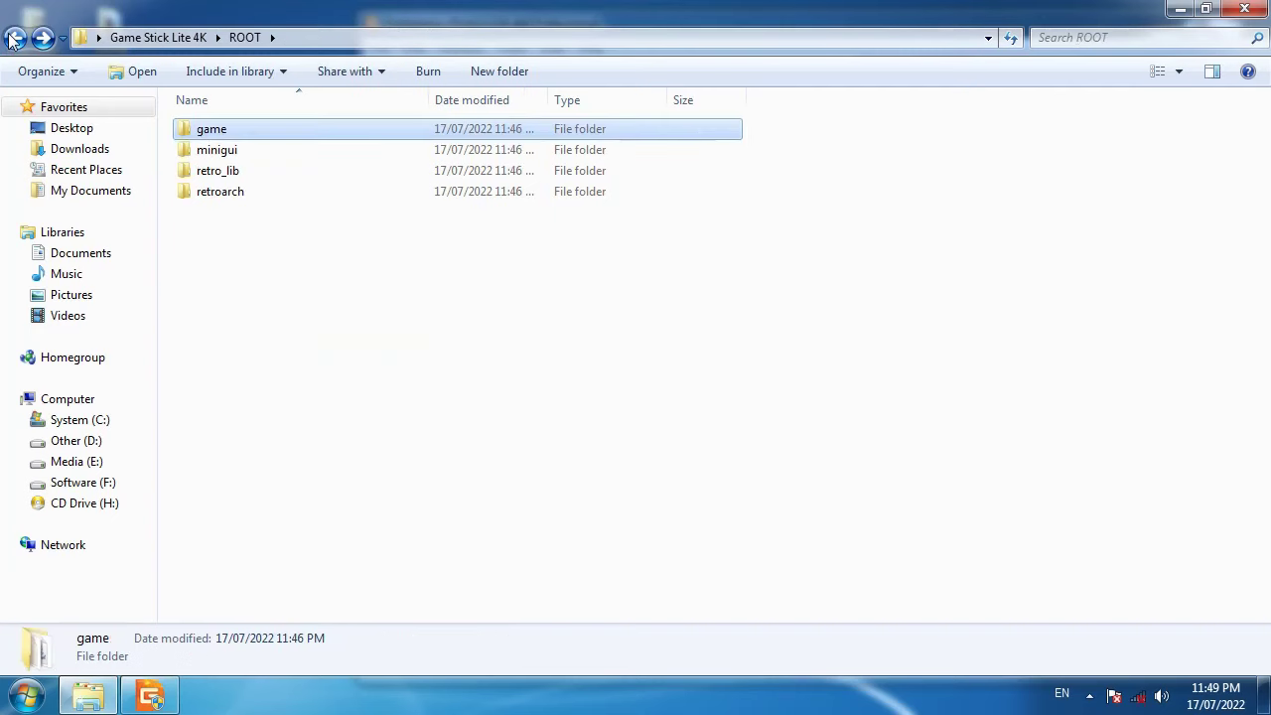
left_click(12, 38)
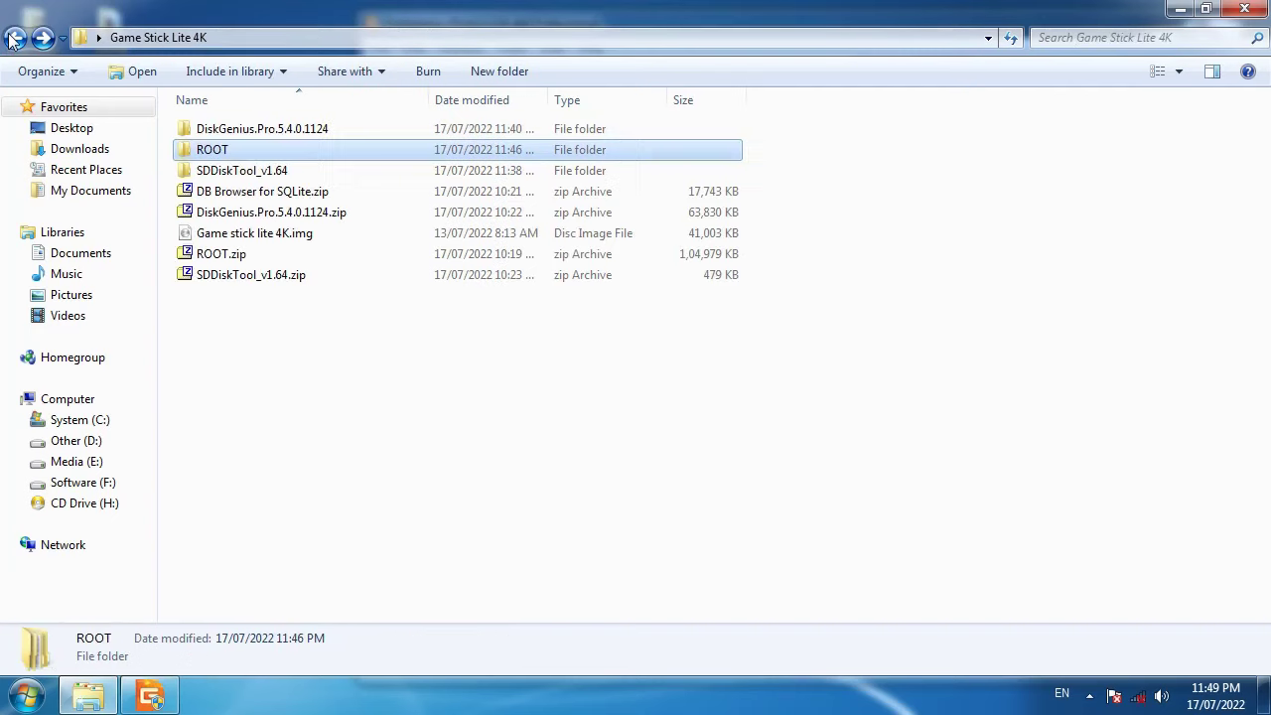
left_click(238, 193)
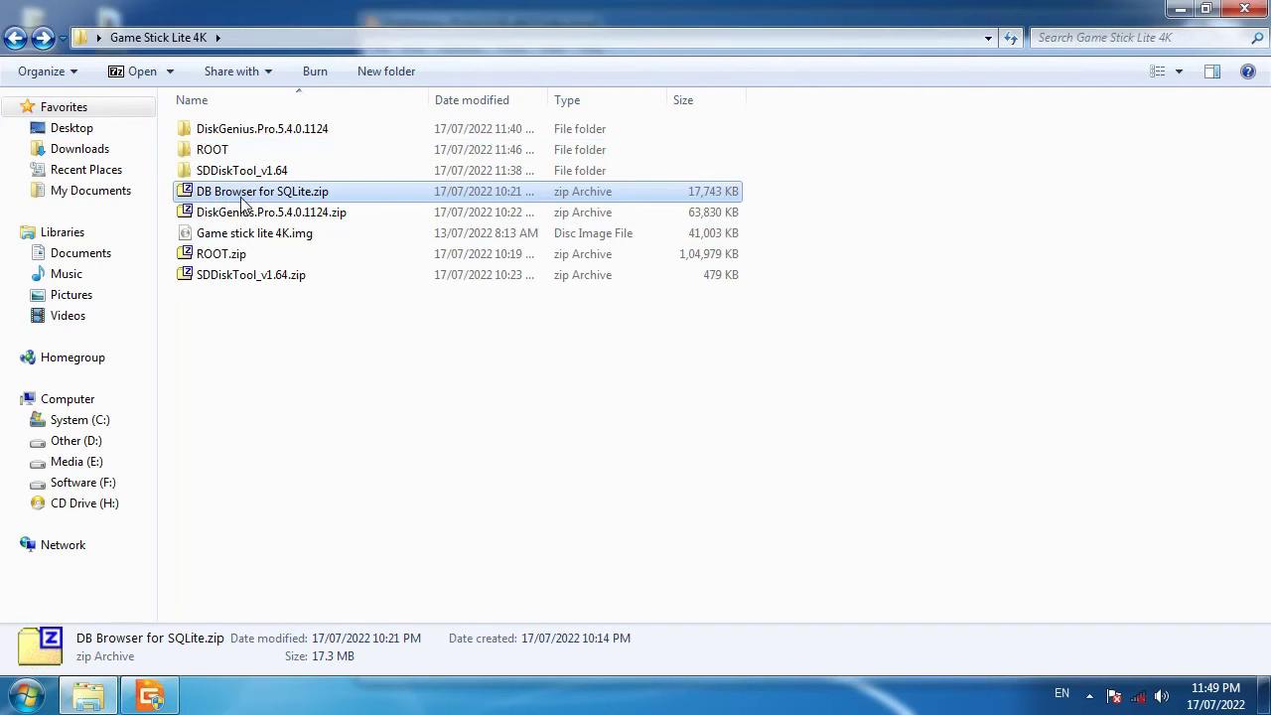
right_click(256, 194)
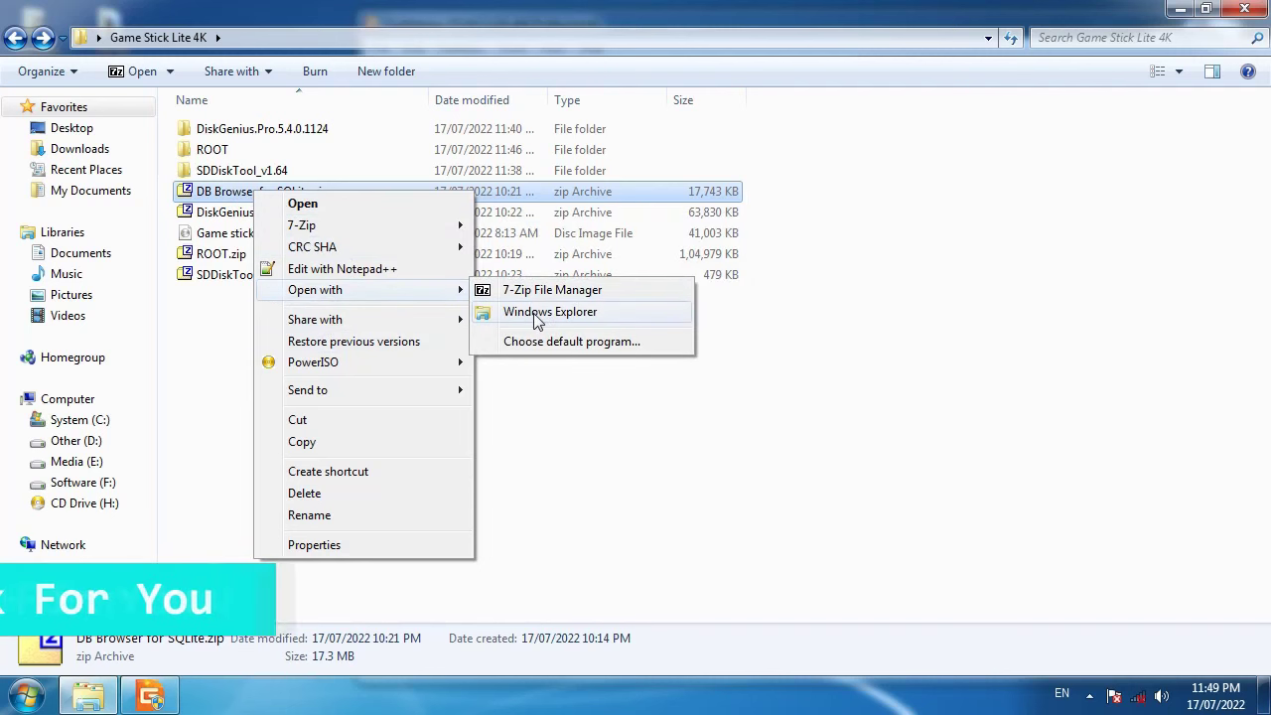
left_click(536, 314)
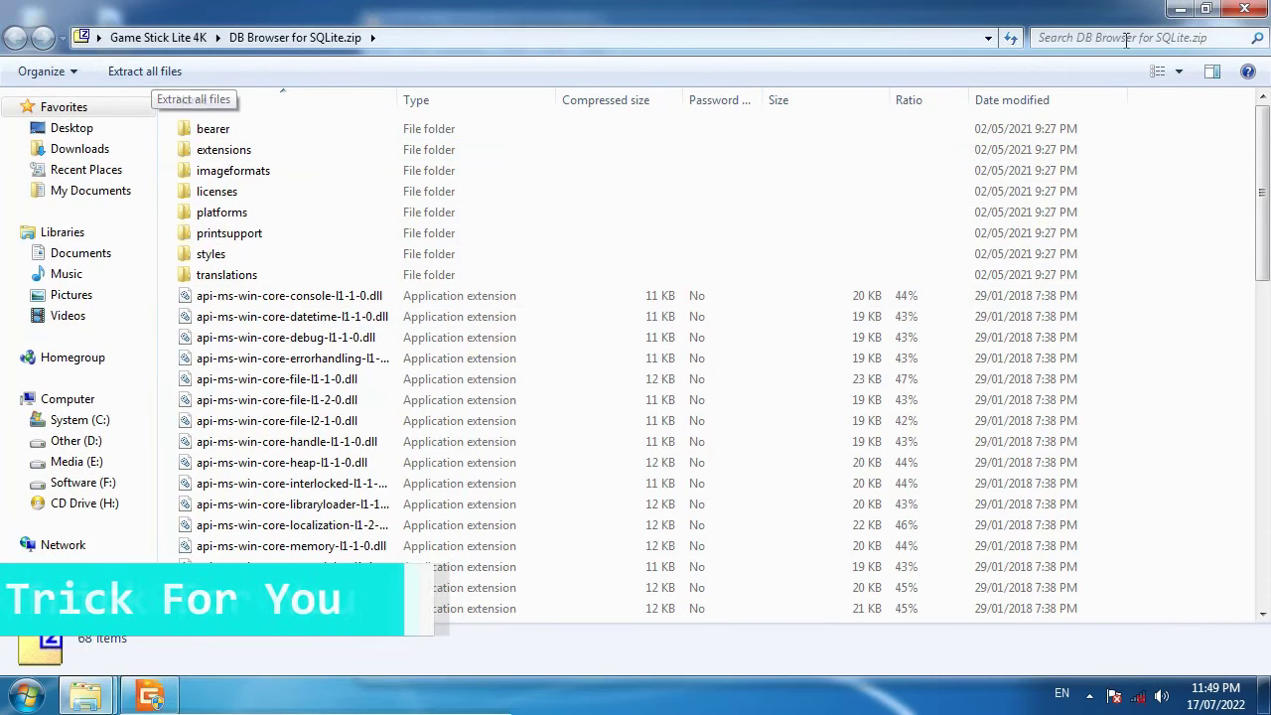
key("alt+F4")
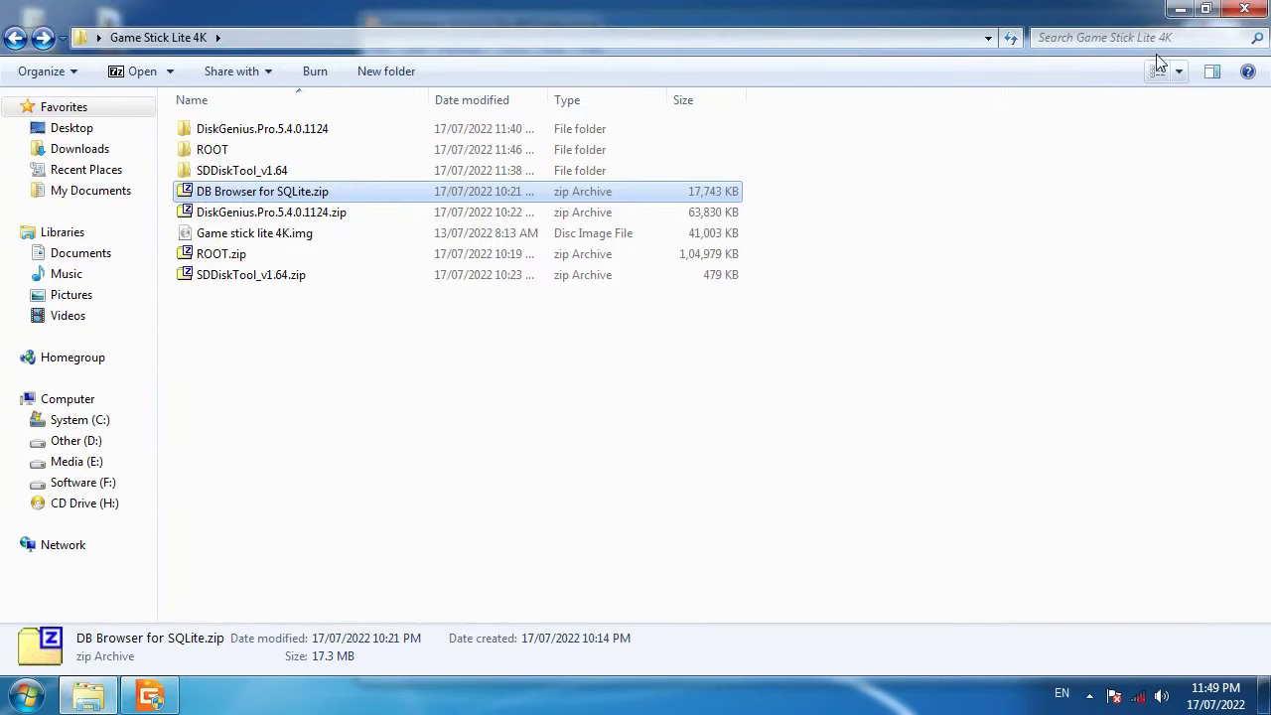
left_click(1179, 17)
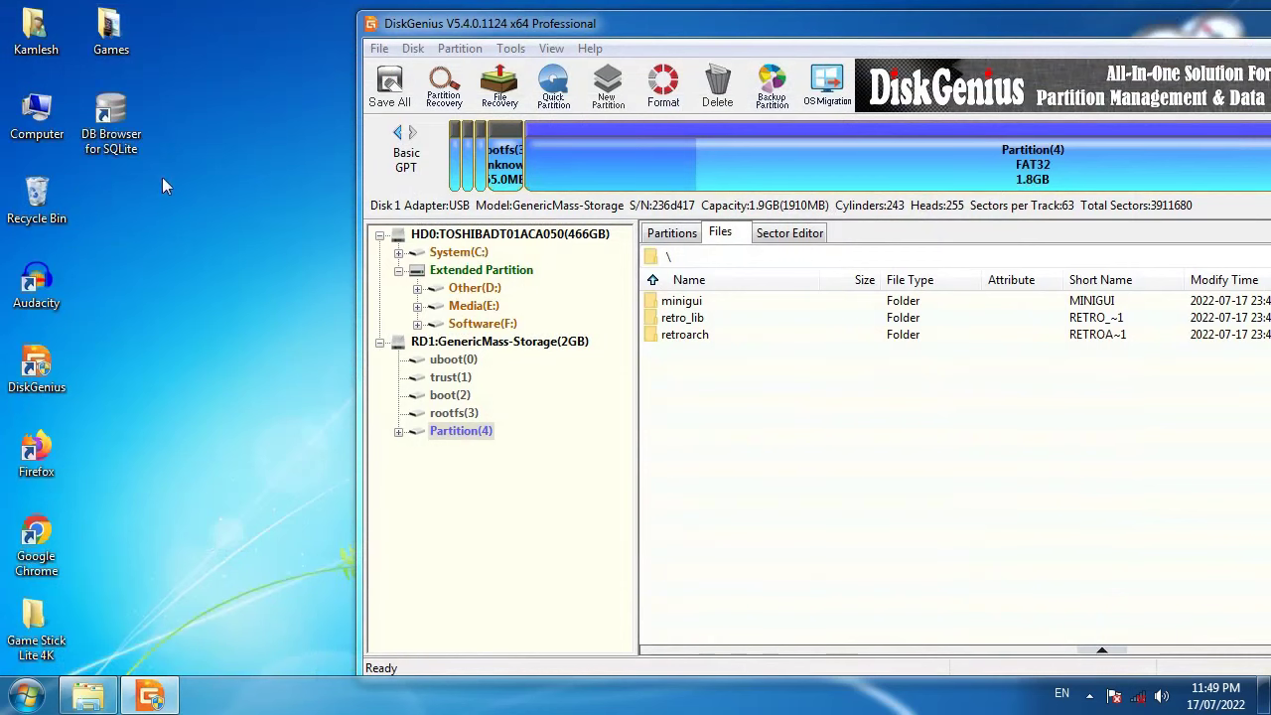
left_click(88, 695)
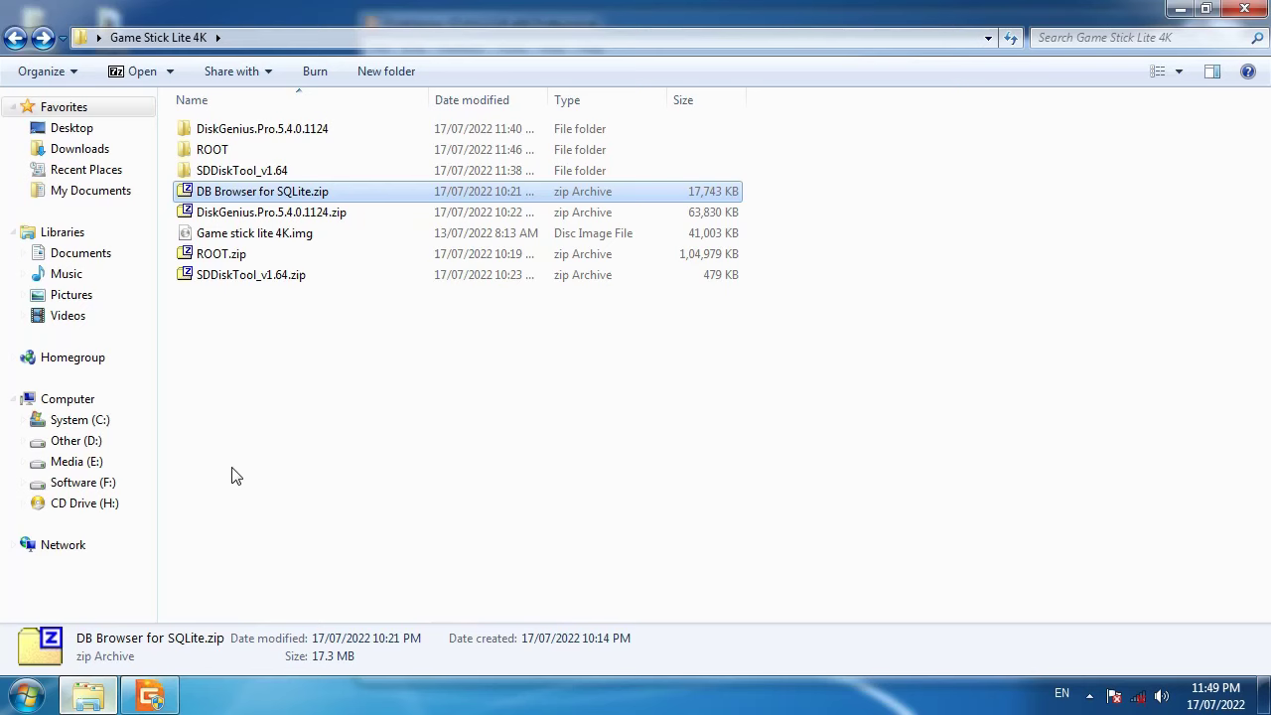
Open DB Browser for SQLite.zip with Windows Explorer and extract all its files into the Game Stick Lite 4K folder.
right_click(254, 203)
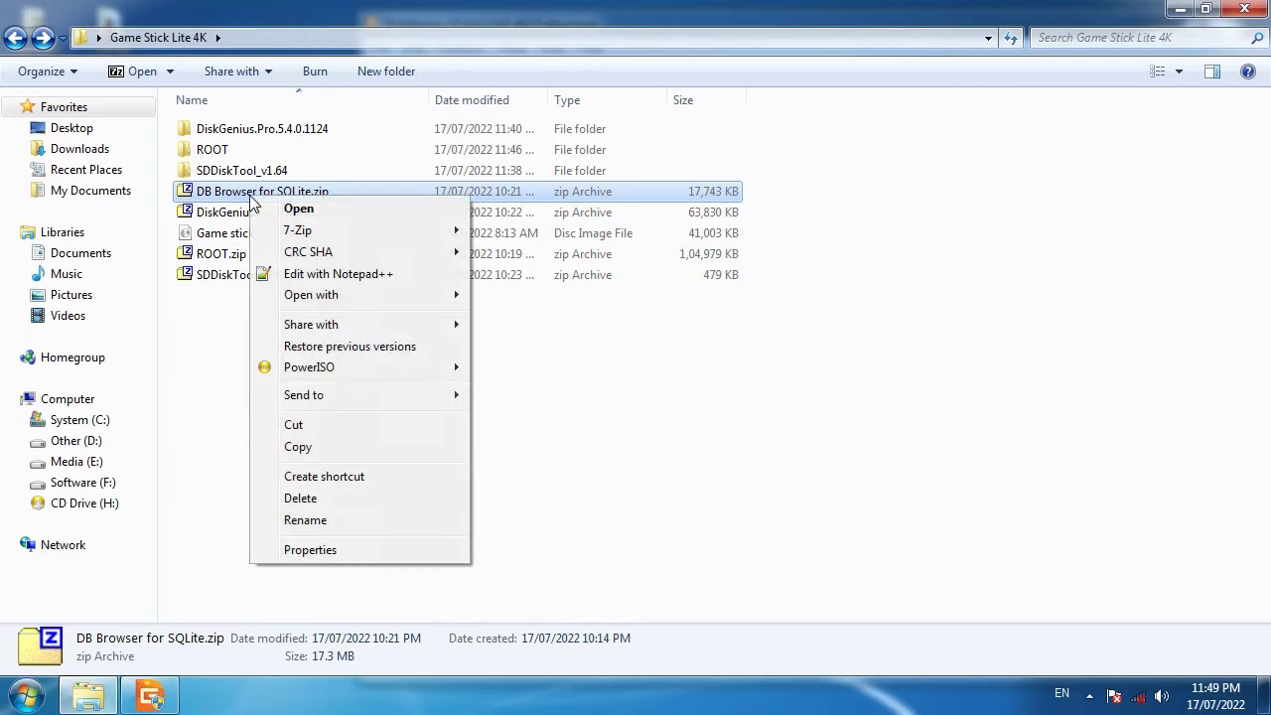
mouse_move(314, 298)
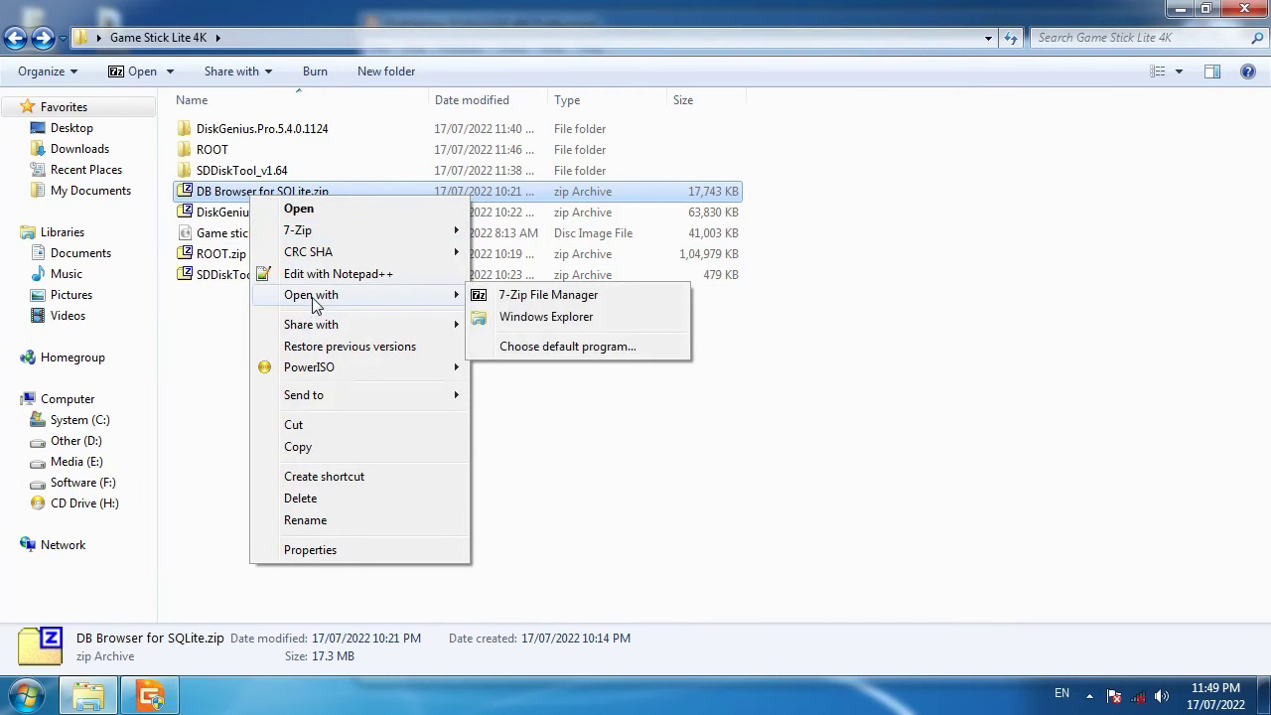
left_click(541, 316)
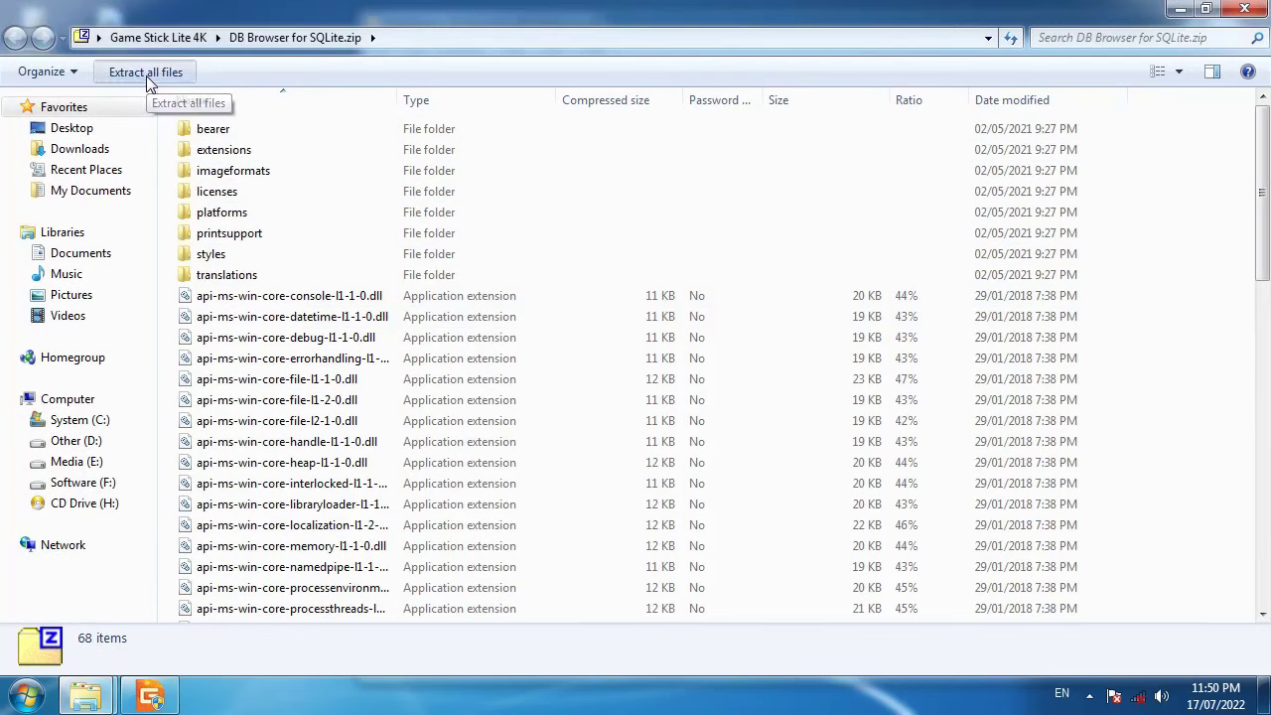
left_click(146, 75)
left_click(818, 539)
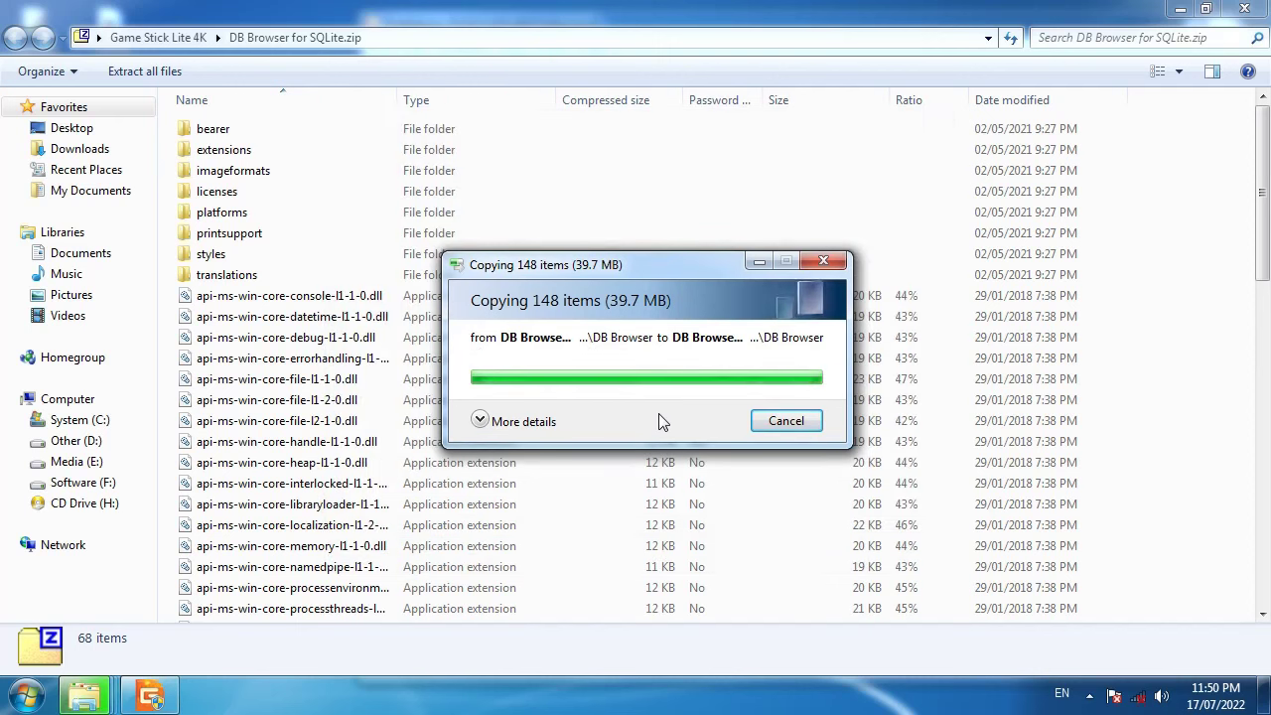
left_click(1245, 10)
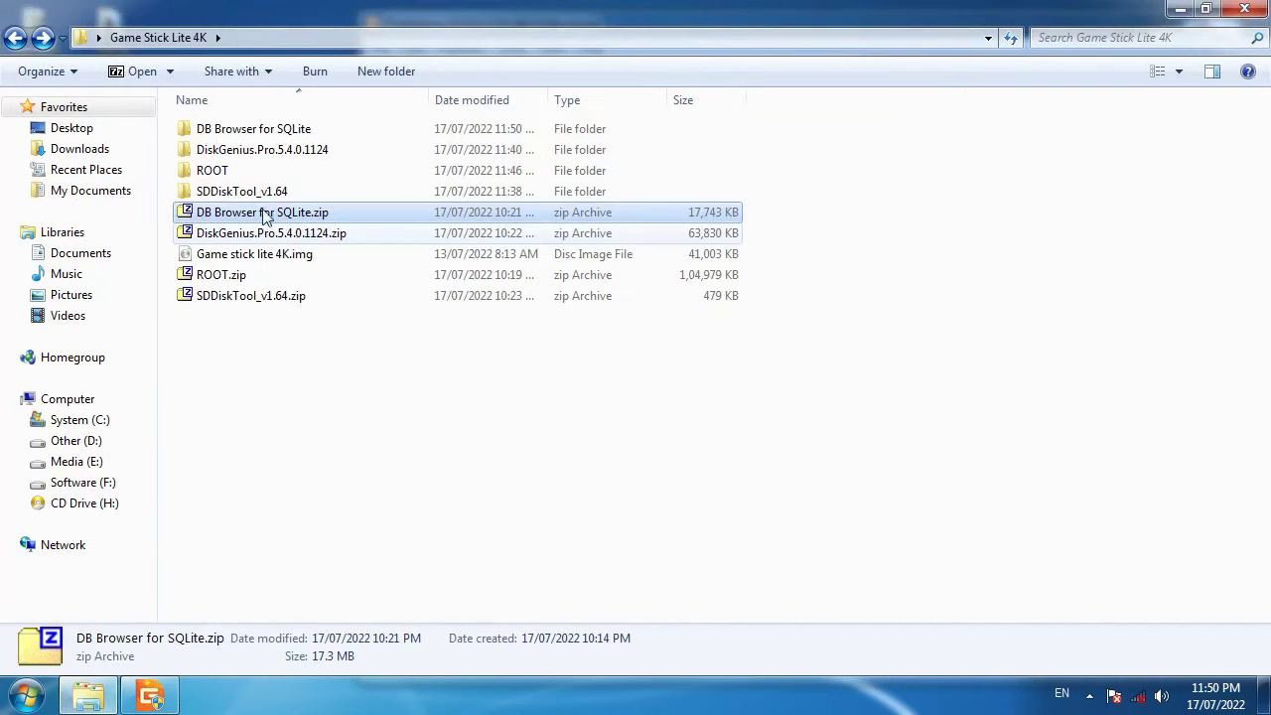
Open the extracted DB Browser for SQLite folder and launch DB Browser for SQLite.exe.
left_click(227, 134)
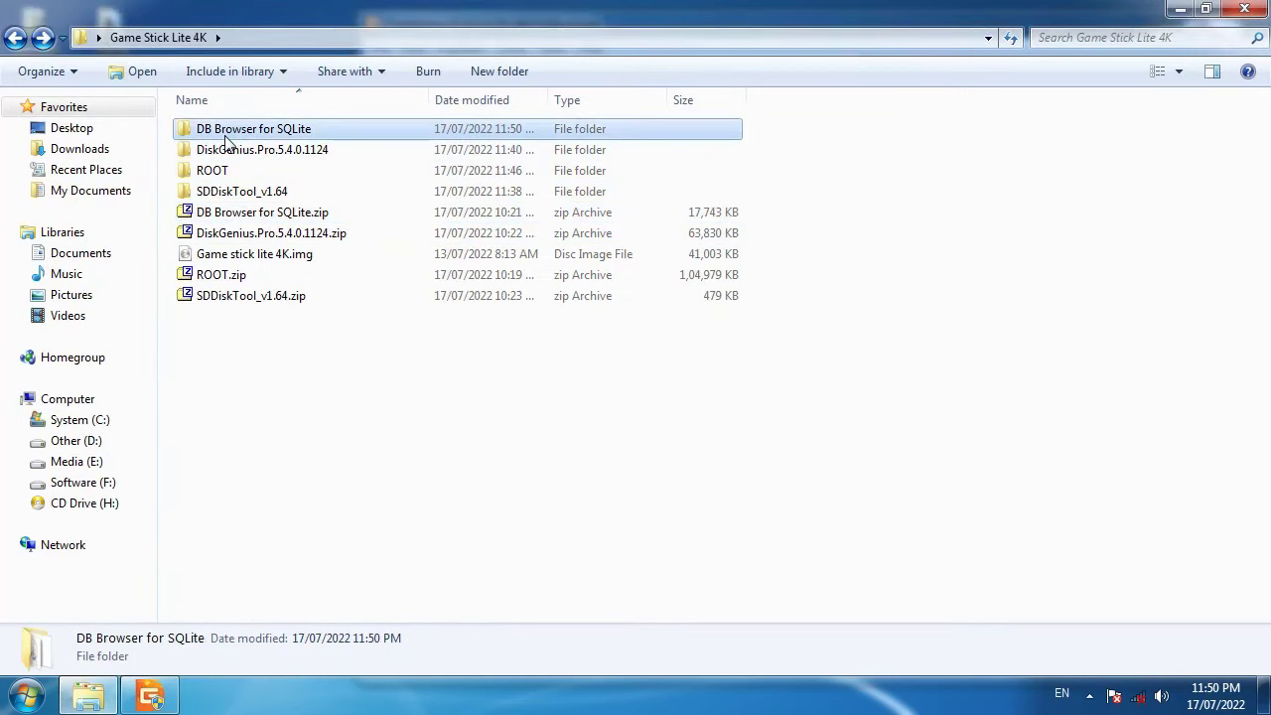
double_click(304, 137)
scroll(331, 295, "down", 12)
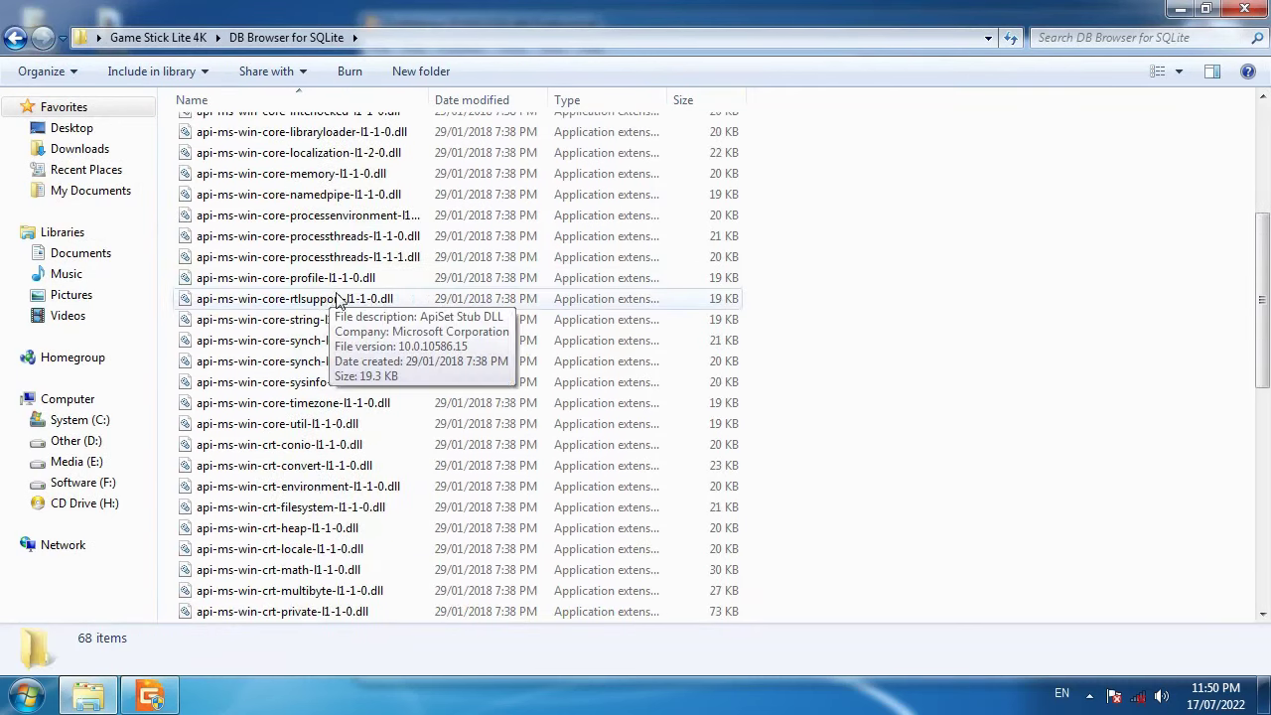
scroll(382, 369, "down", 2)
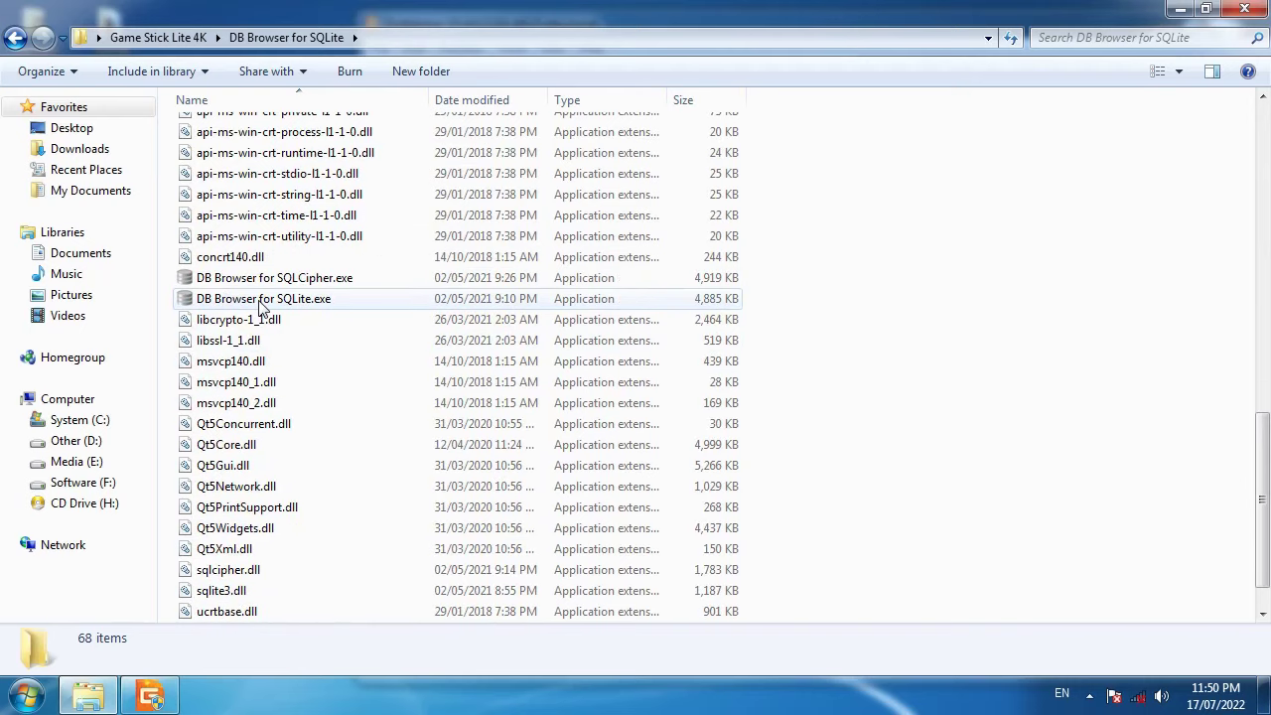
left_click(221, 307)
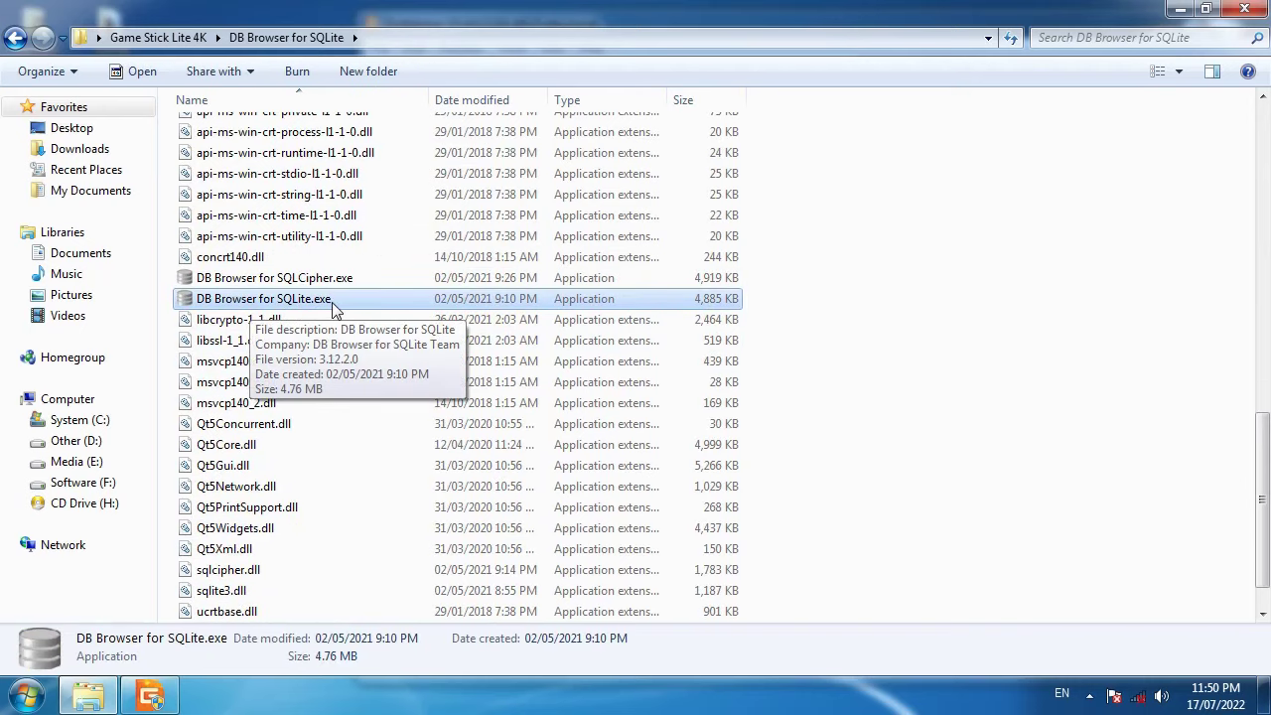
double_click(334, 308)
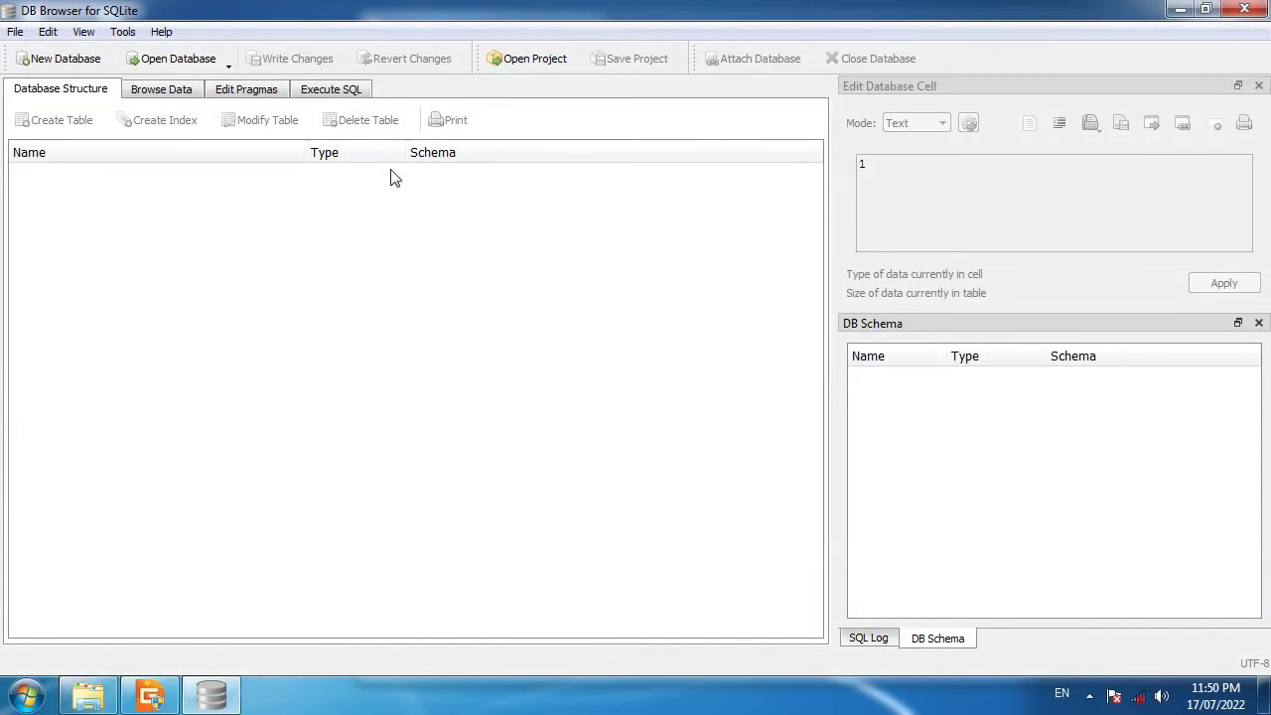
Minimize DB Browser for SQLite and go back to the game folder inside ROOT.
left_click(1179, 9)
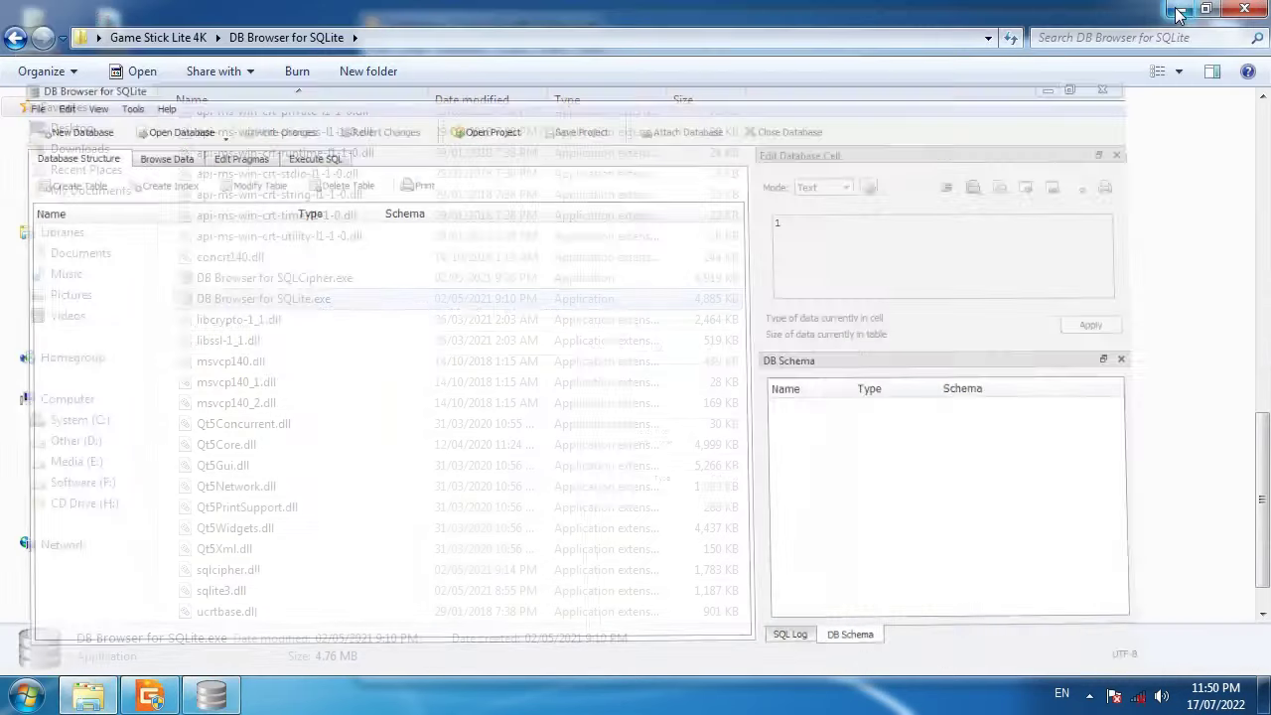
left_click(14, 38)
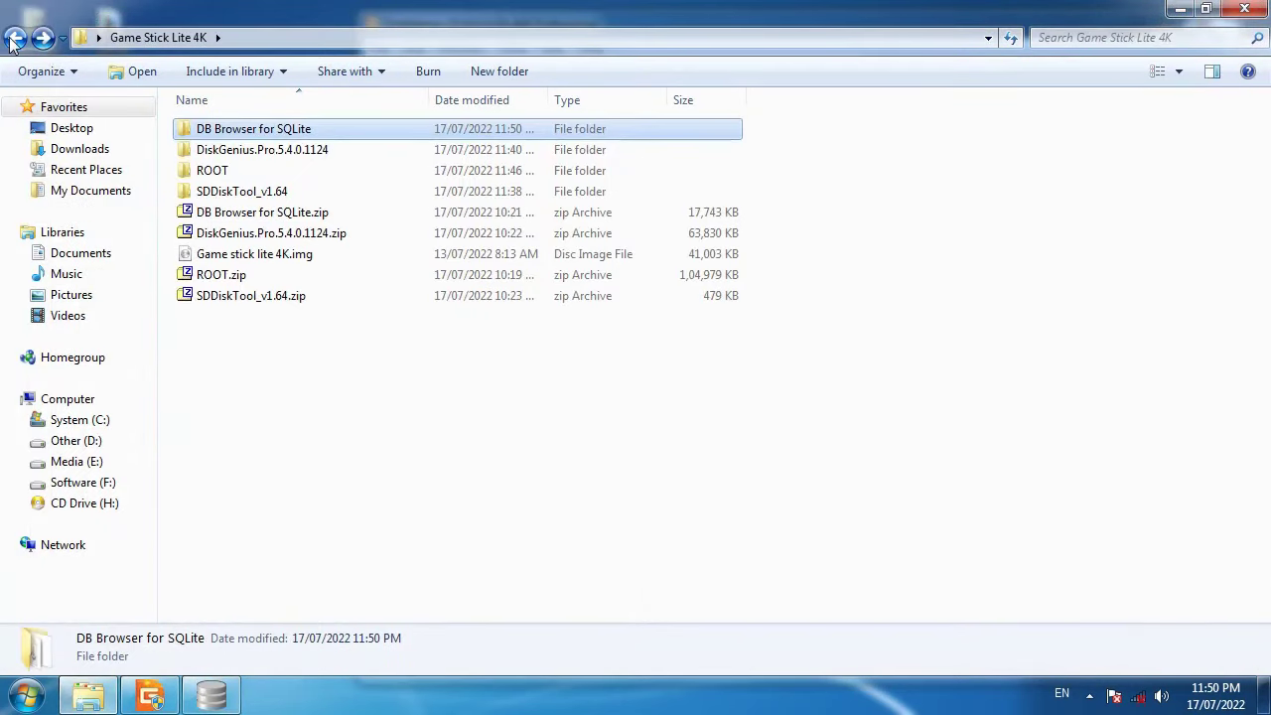
double_click(235, 171)
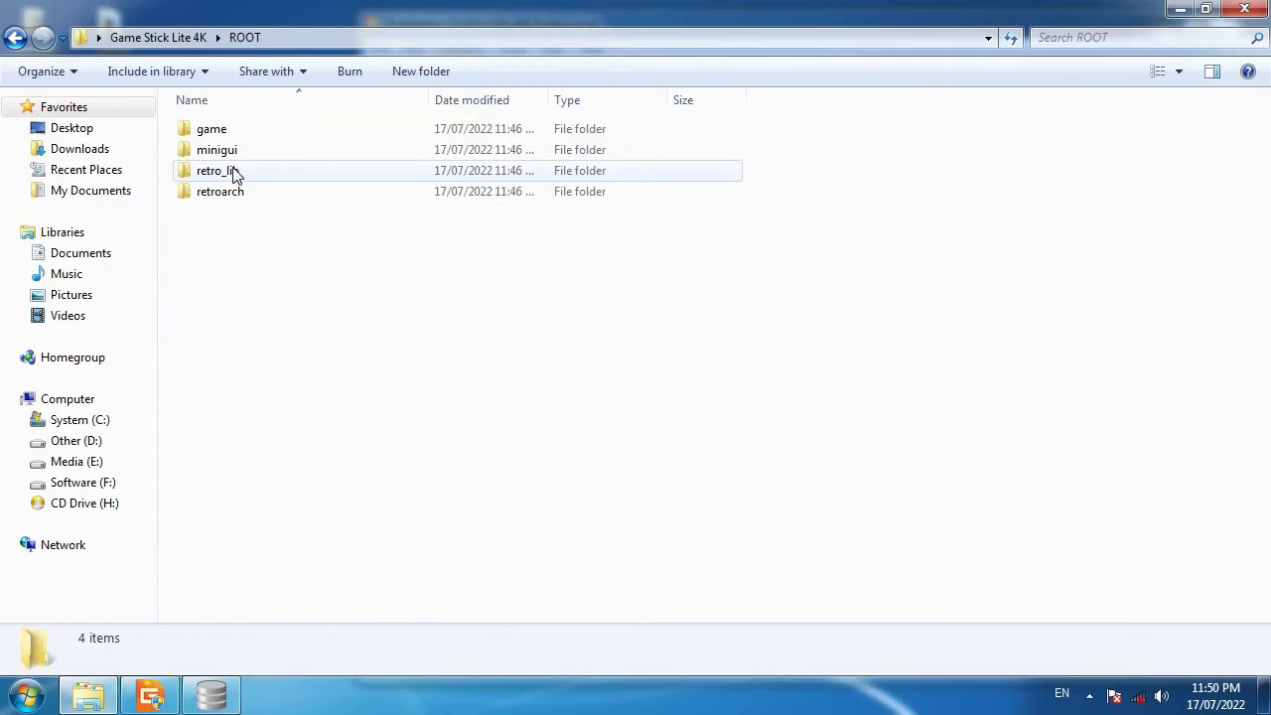
double_click(230, 135)
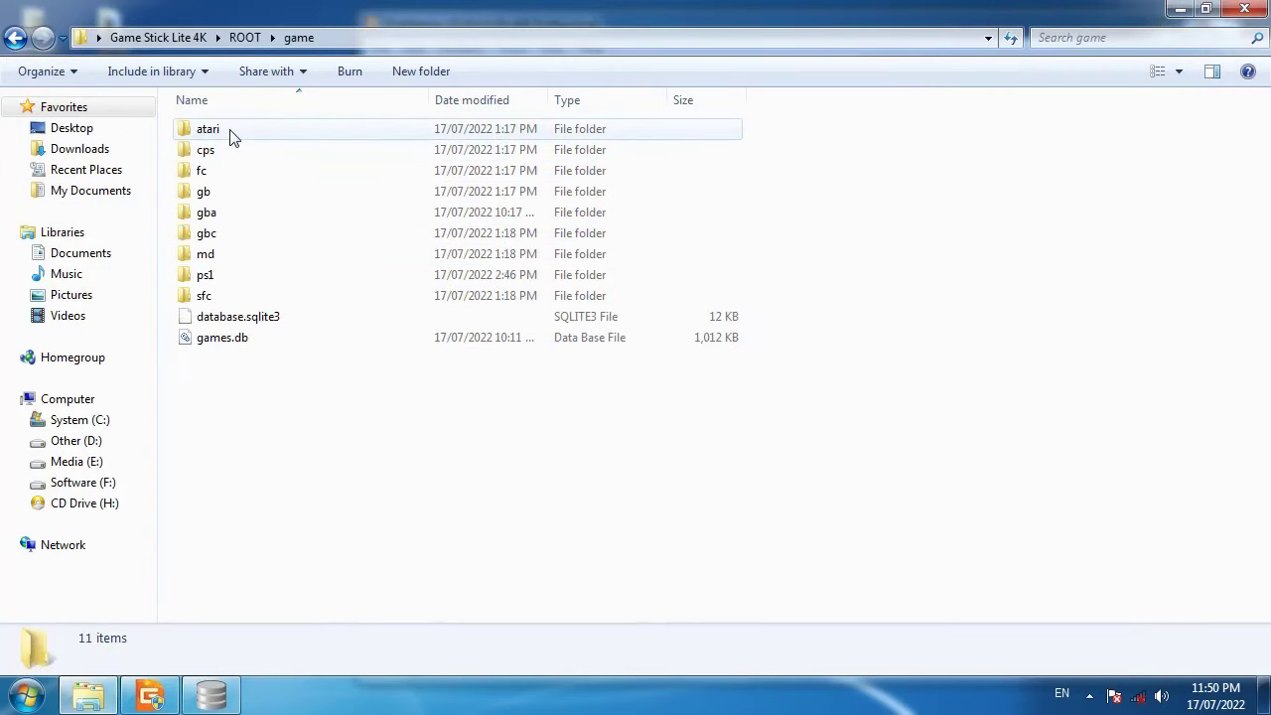
Check the contents of the atari, cps and fc console folders and examine the game folder's items.
double_click(227, 133)
left_click(13, 37)
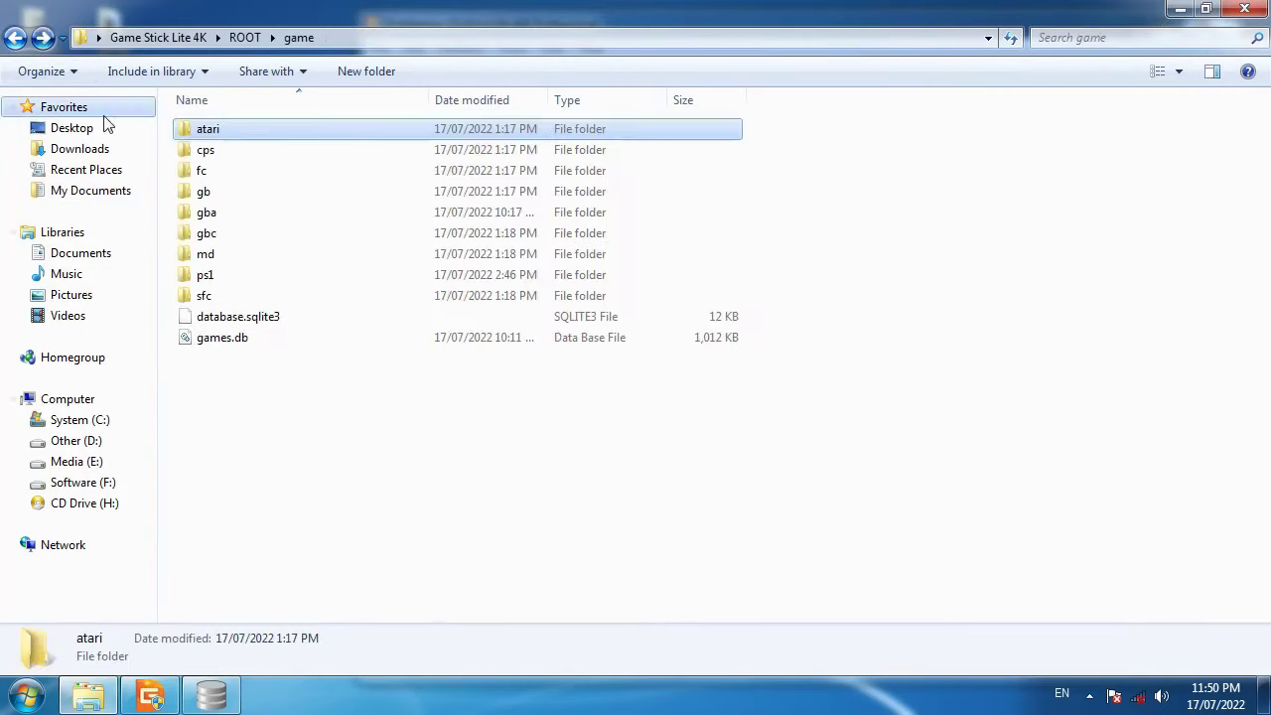
double_click(184, 150)
left_click(14, 38)
double_click(201, 173)
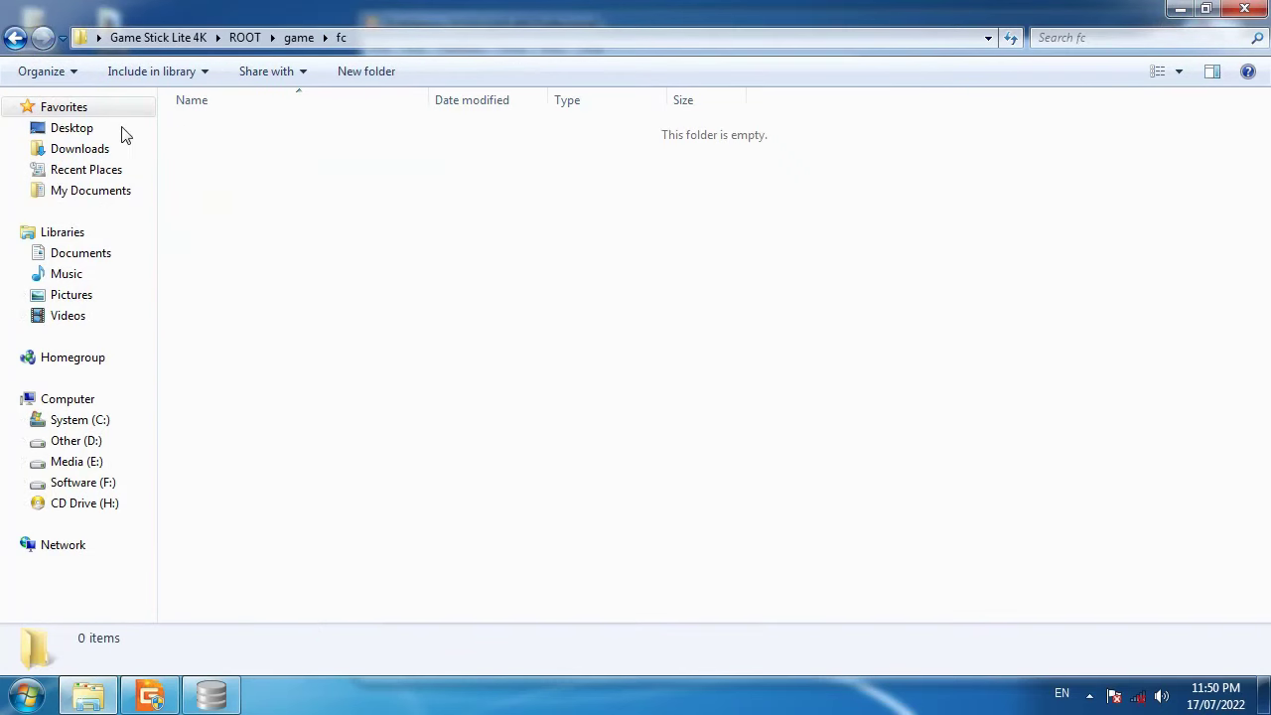
left_click(14, 38)
left_click_drag(792, 153, 295, 308)
left_click(298, 382)
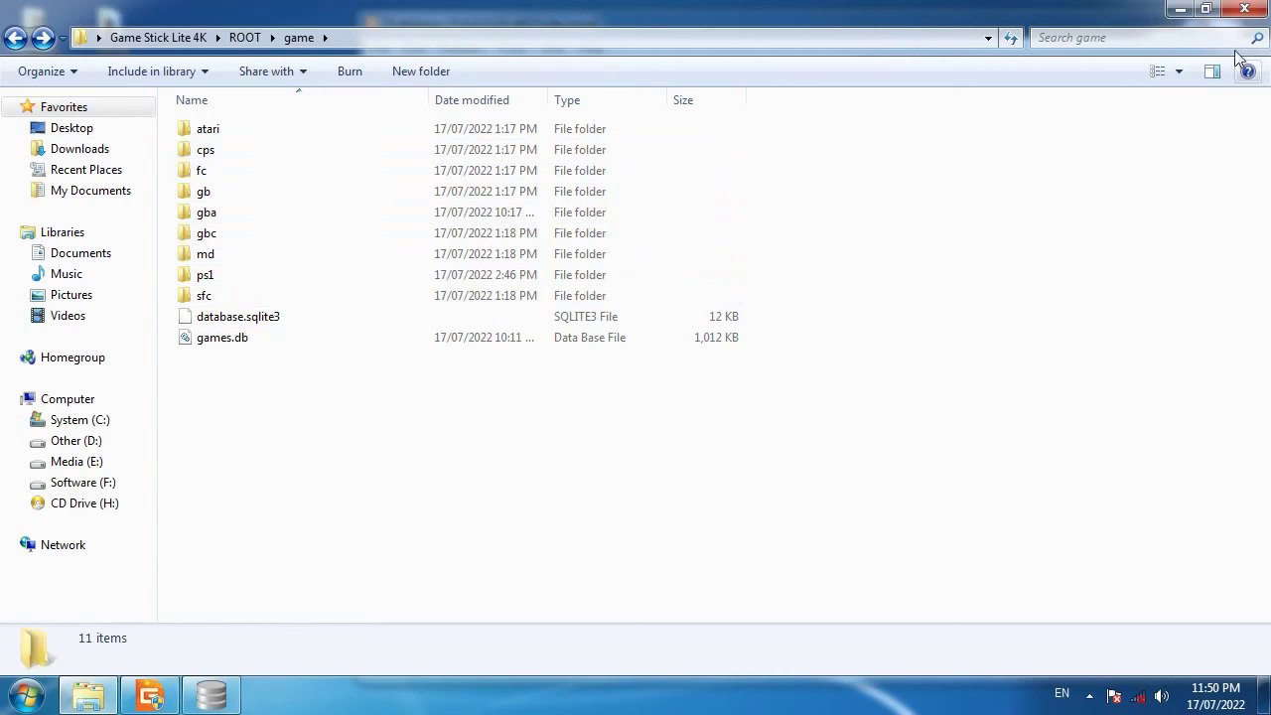
Open the Games folder on the desktop and examine the Super Mario Bros and Harvest Moon .gba files.
left_click(1177, 11)
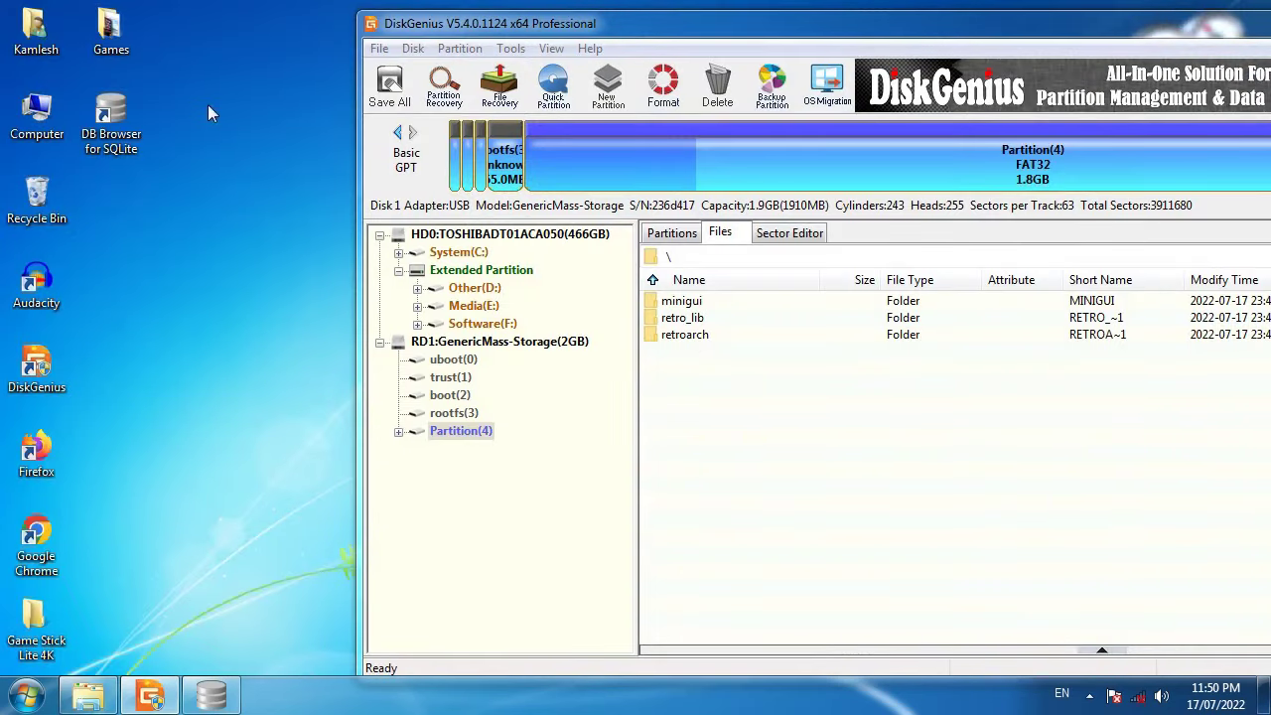
double_click(114, 54)
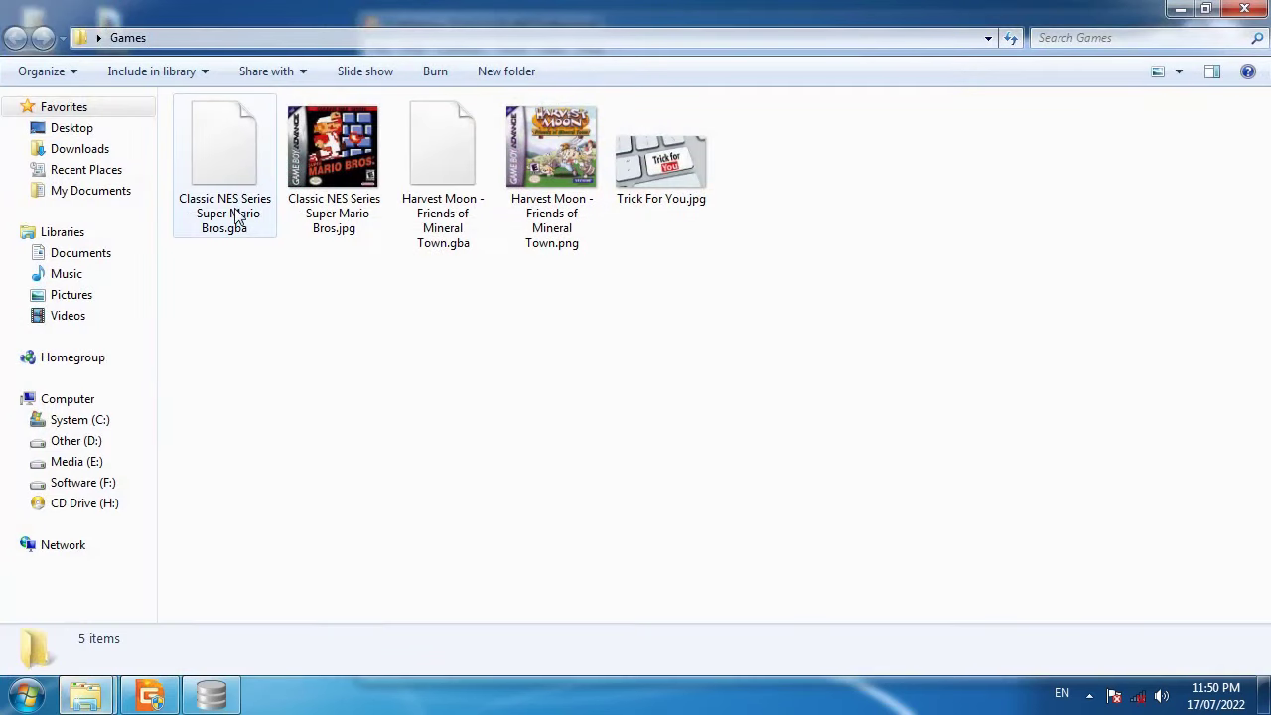
left_click(236, 213)
left_click(422, 224)
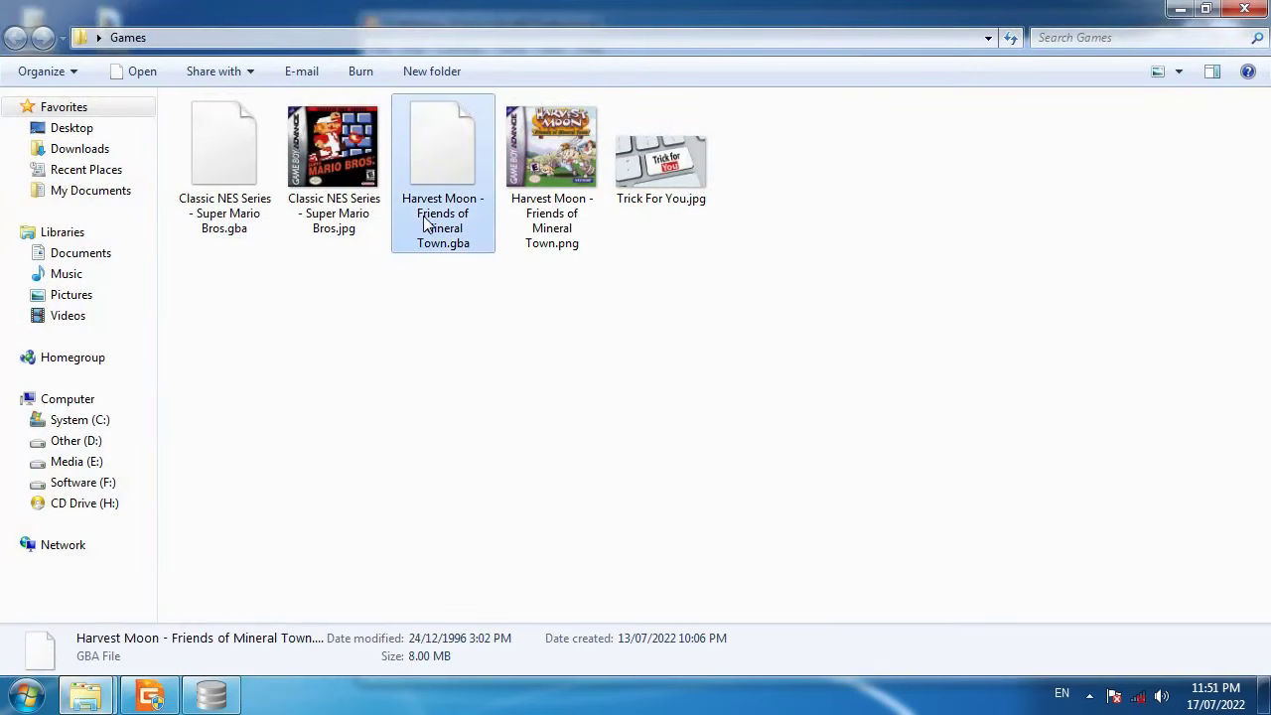
left_click(235, 222)
left_click(472, 236)
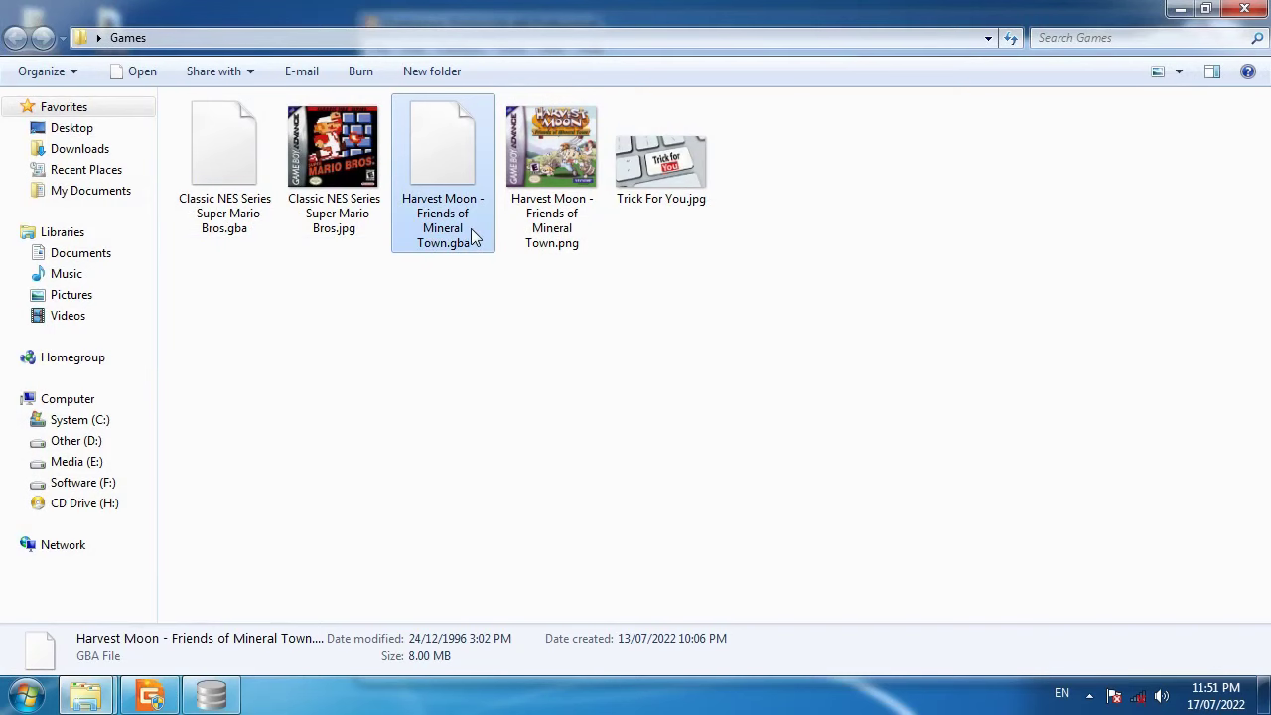
View the cover images Classic NES Series - Super Mario Bros.jpg and Harvest Moon - Friends of Mineral Town.png, matching them to the .gba files.
left_click(335, 221)
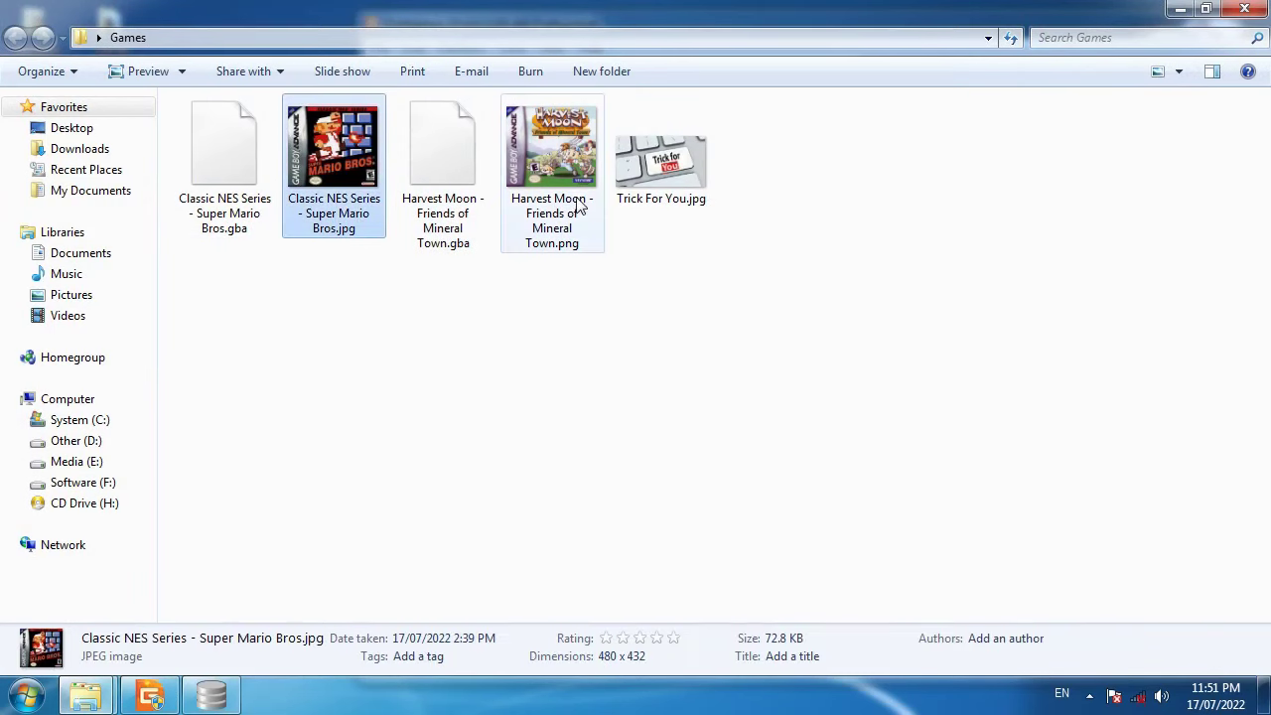
double_click(346, 166)
left_click(1237, 12)
double_click(578, 193)
left_click(1237, 12)
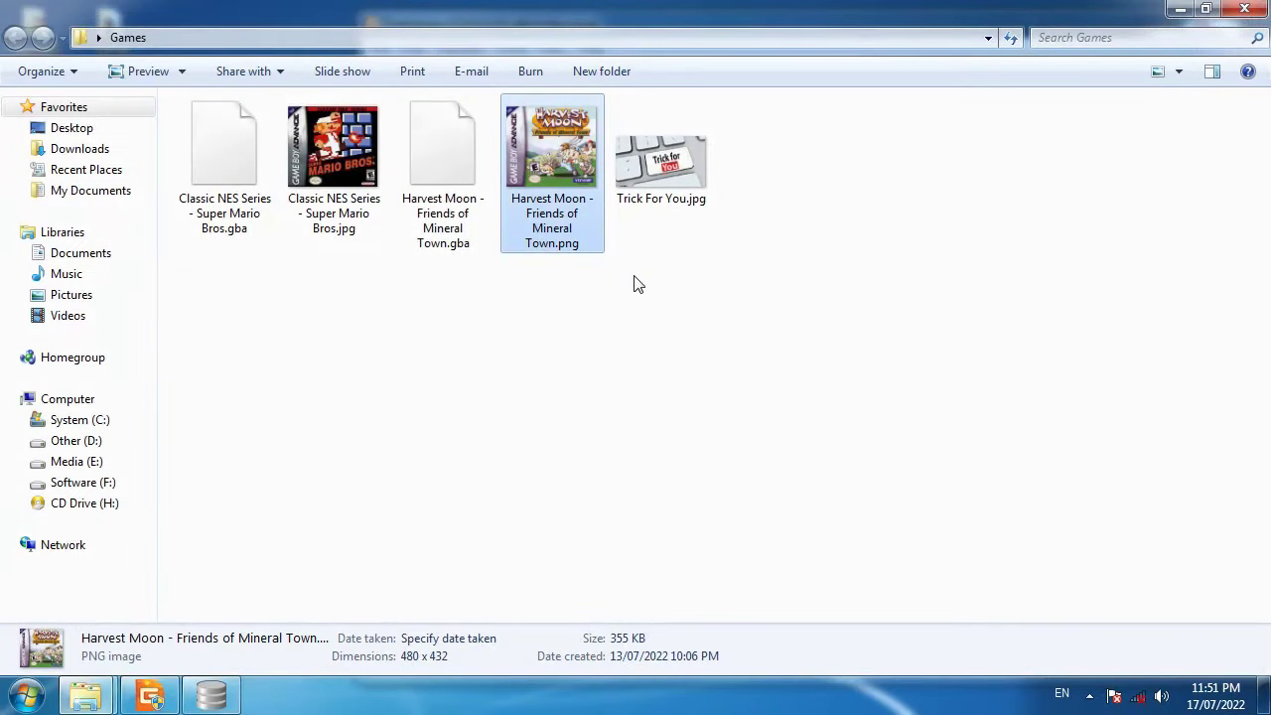
left_click(246, 232)
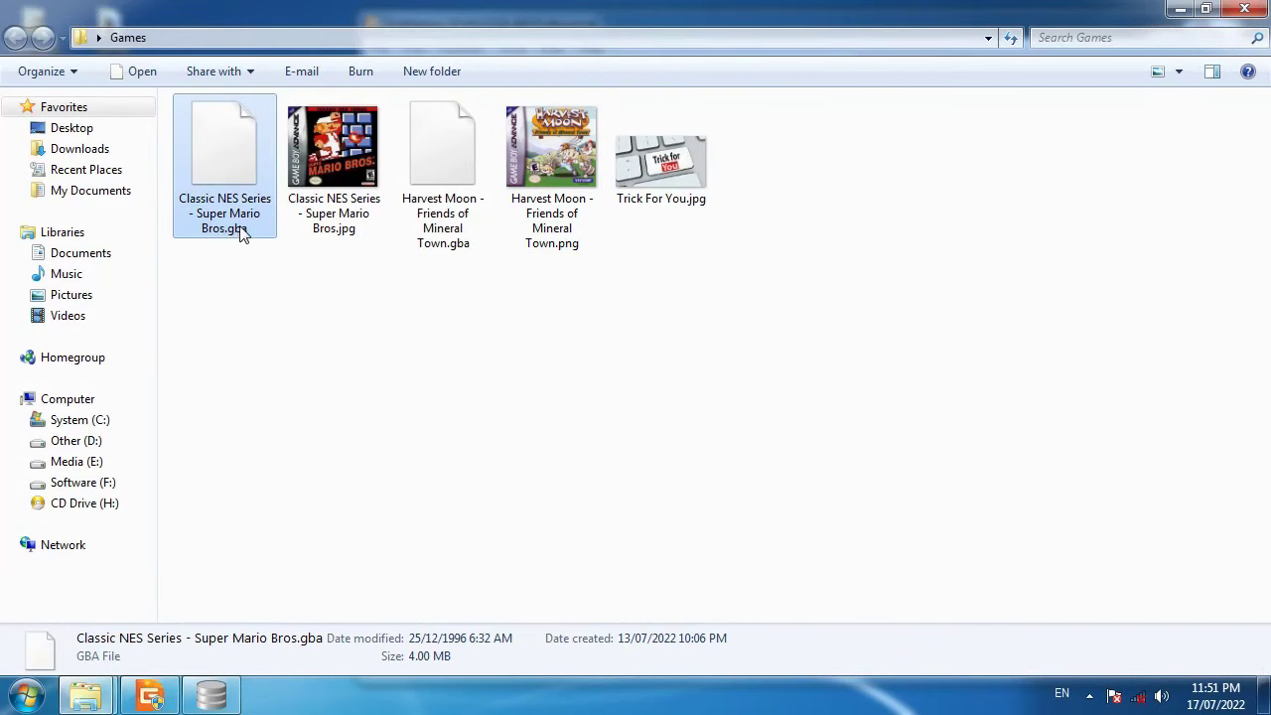
Copy the base name of the Super Mario Bros .gba file and paste it as the name of its .jpg cover.
left_click(234, 217)
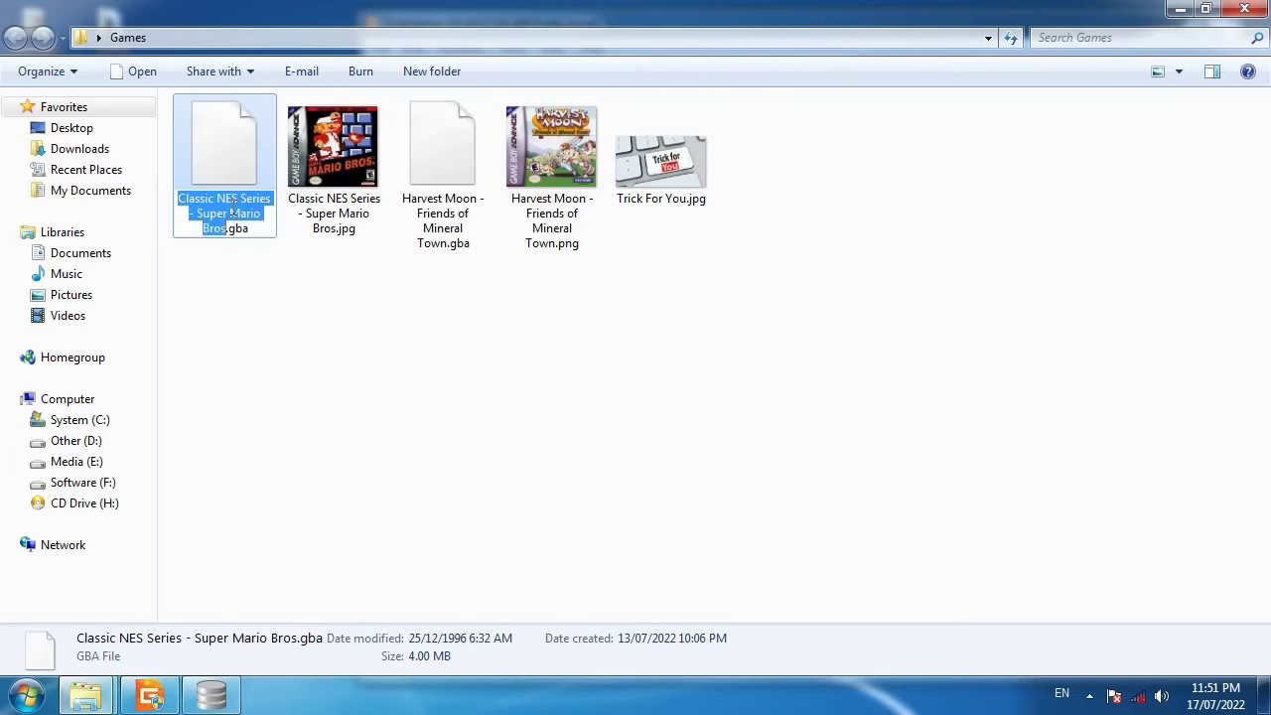
right_click(232, 210)
left_click(275, 269)
left_click(316, 210)
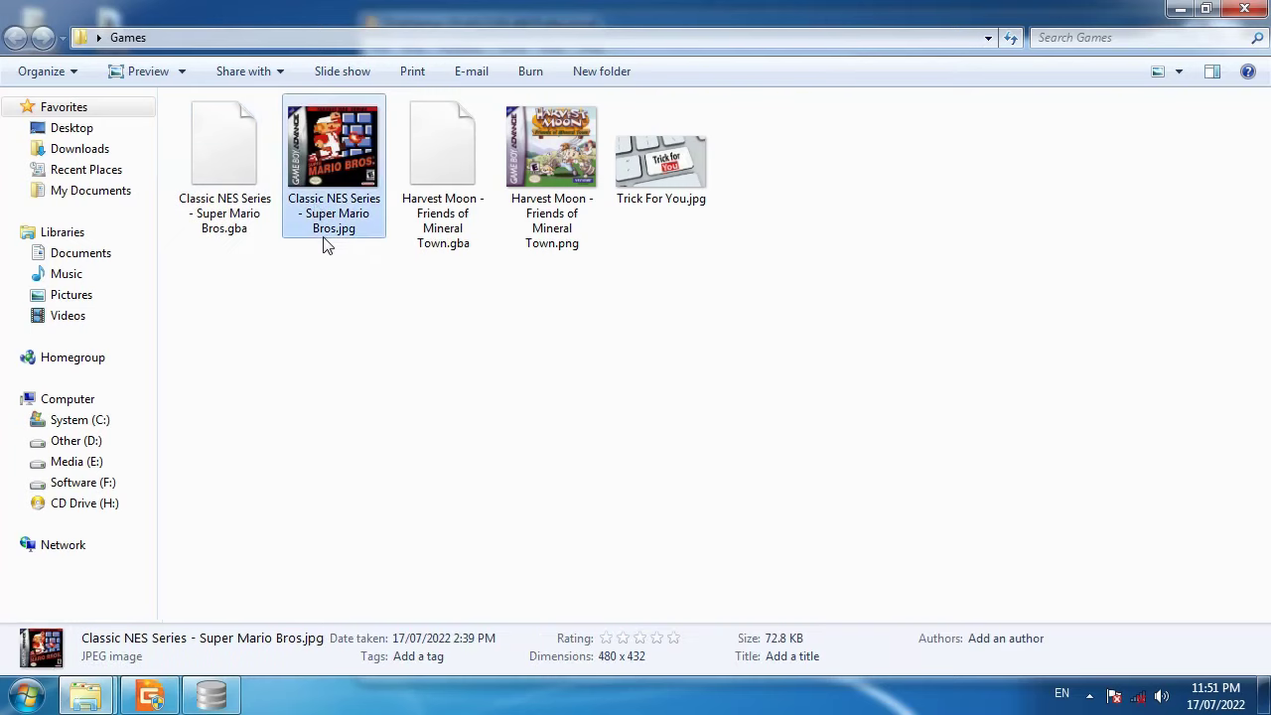
left_click(330, 228)
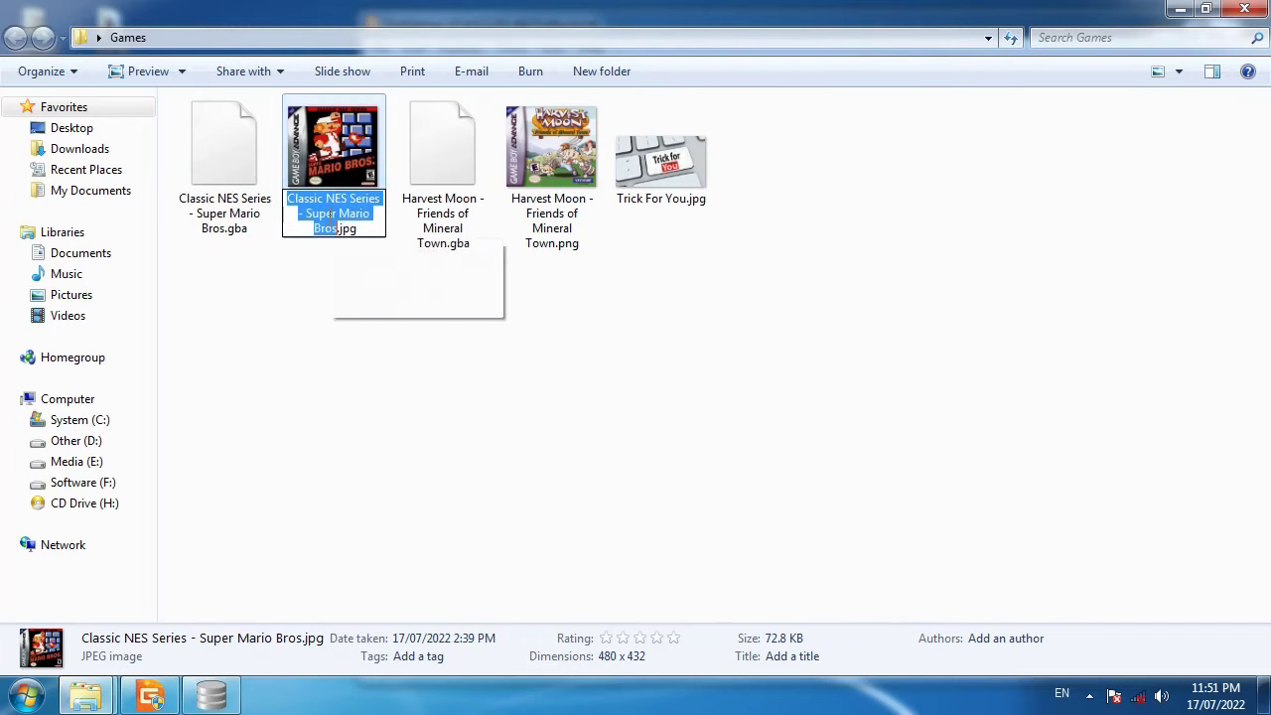
right_click(330, 203)
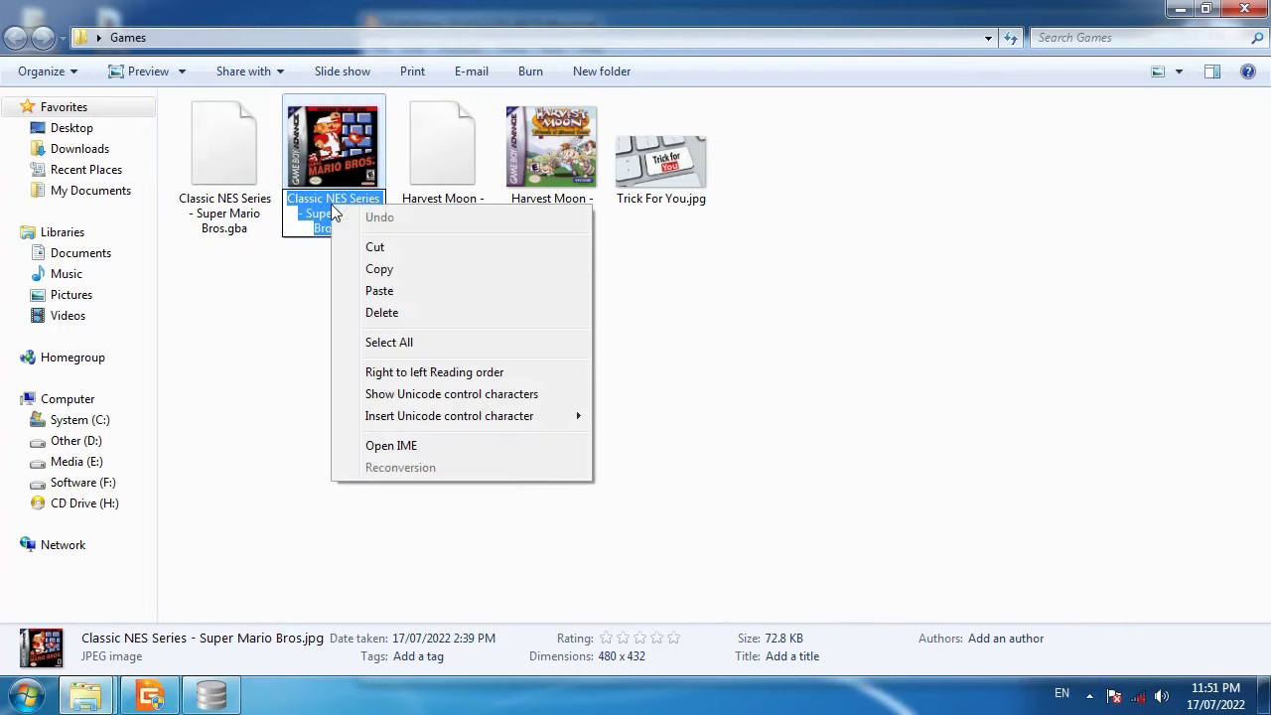
left_click(378, 291)
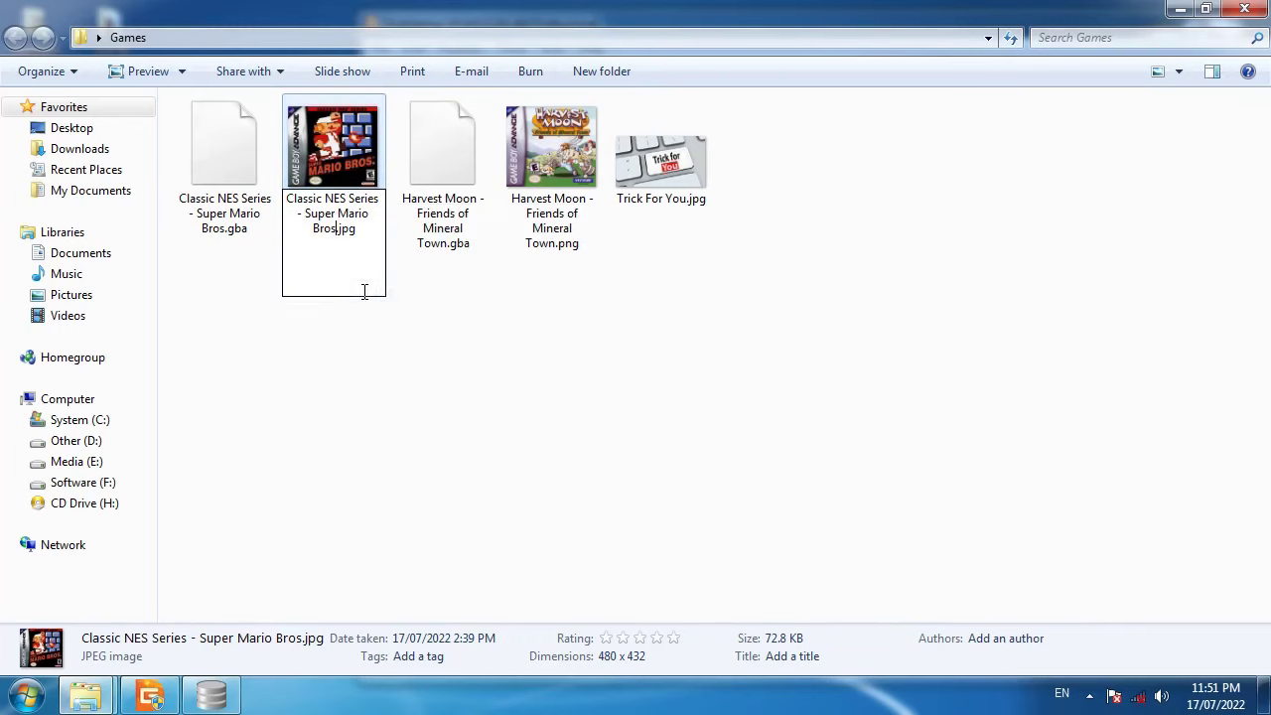
left_click(421, 304)
Compare the Super Mario Bros .gba and .jpg file names and view the cover image at full size.
left_click(236, 236)
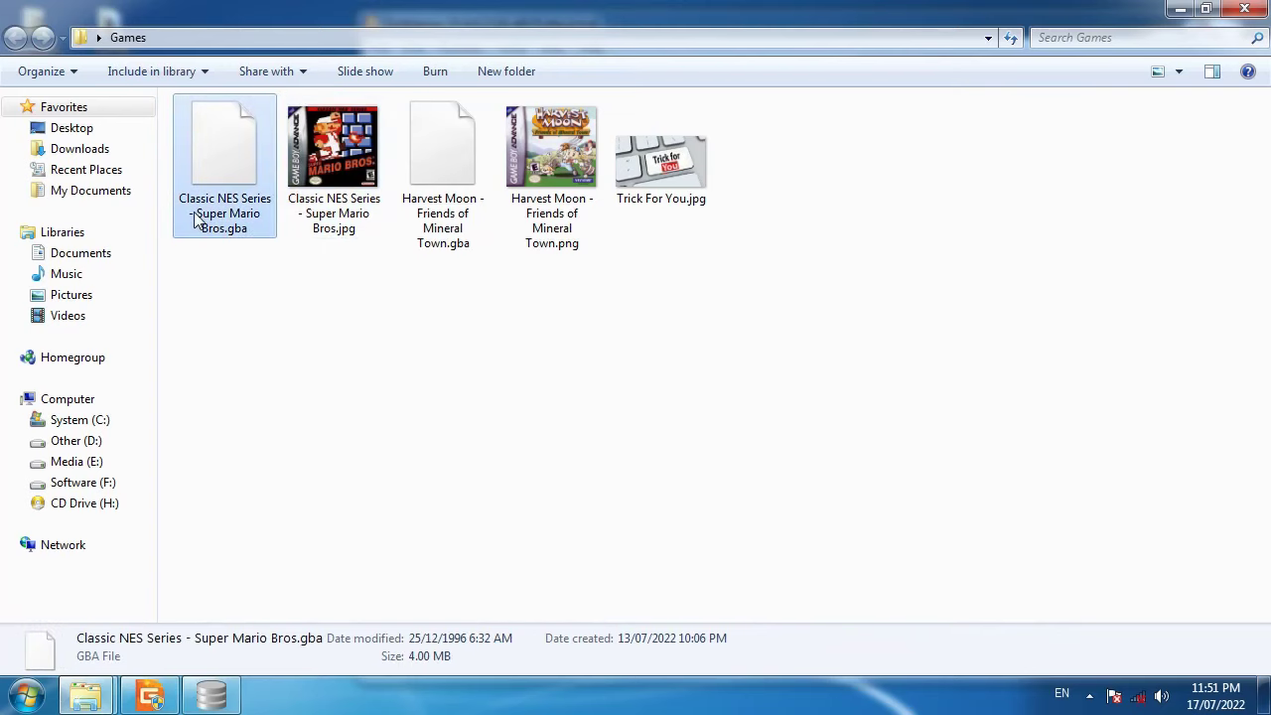
left_click(366, 226)
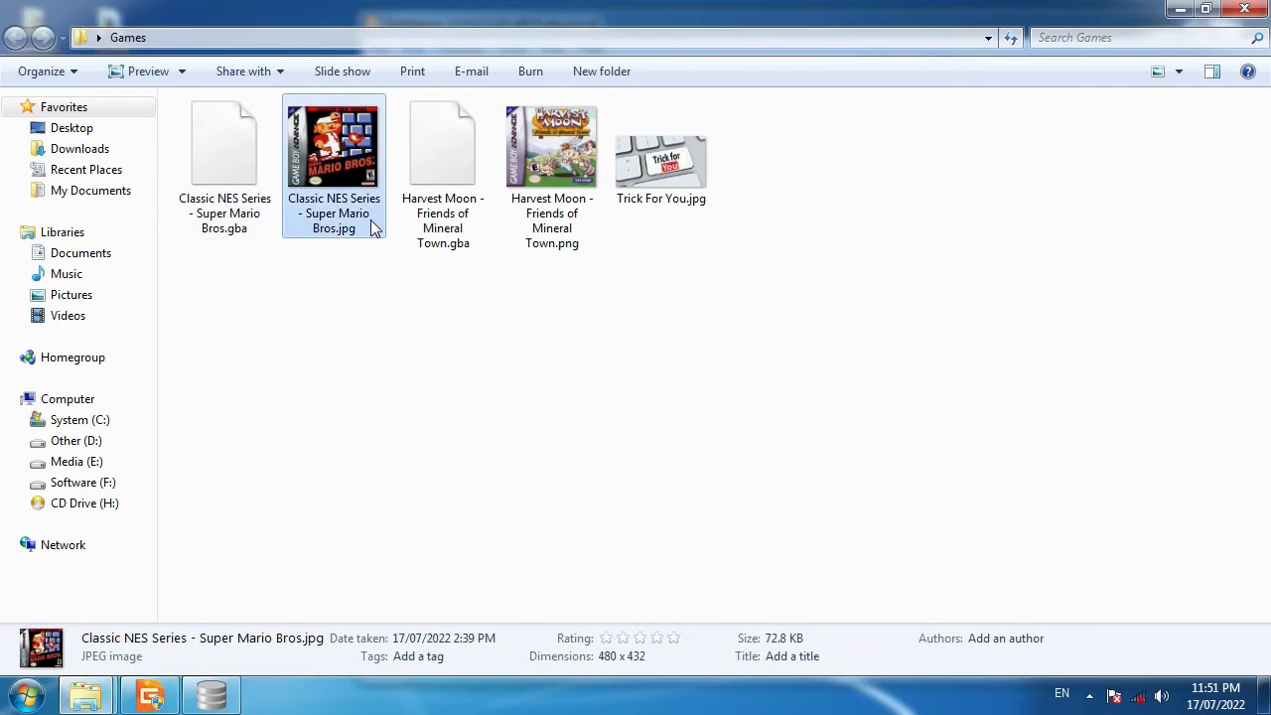
left_click(247, 187)
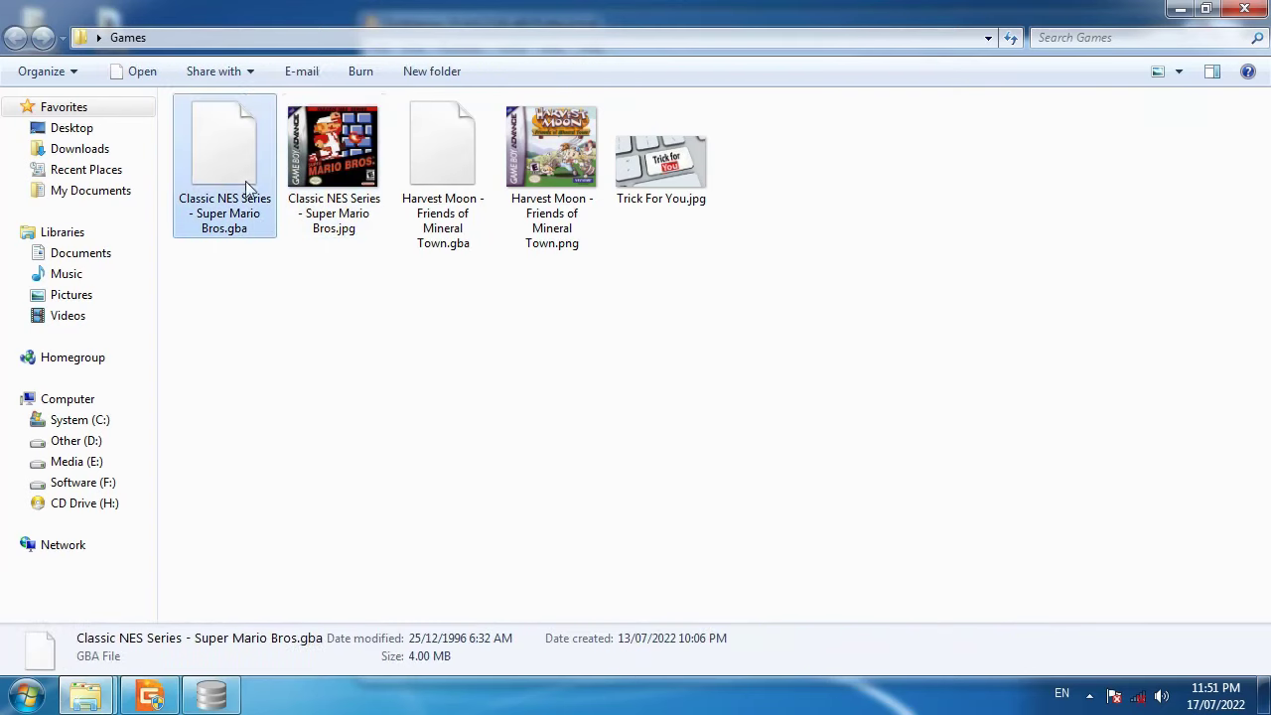
left_click(316, 189)
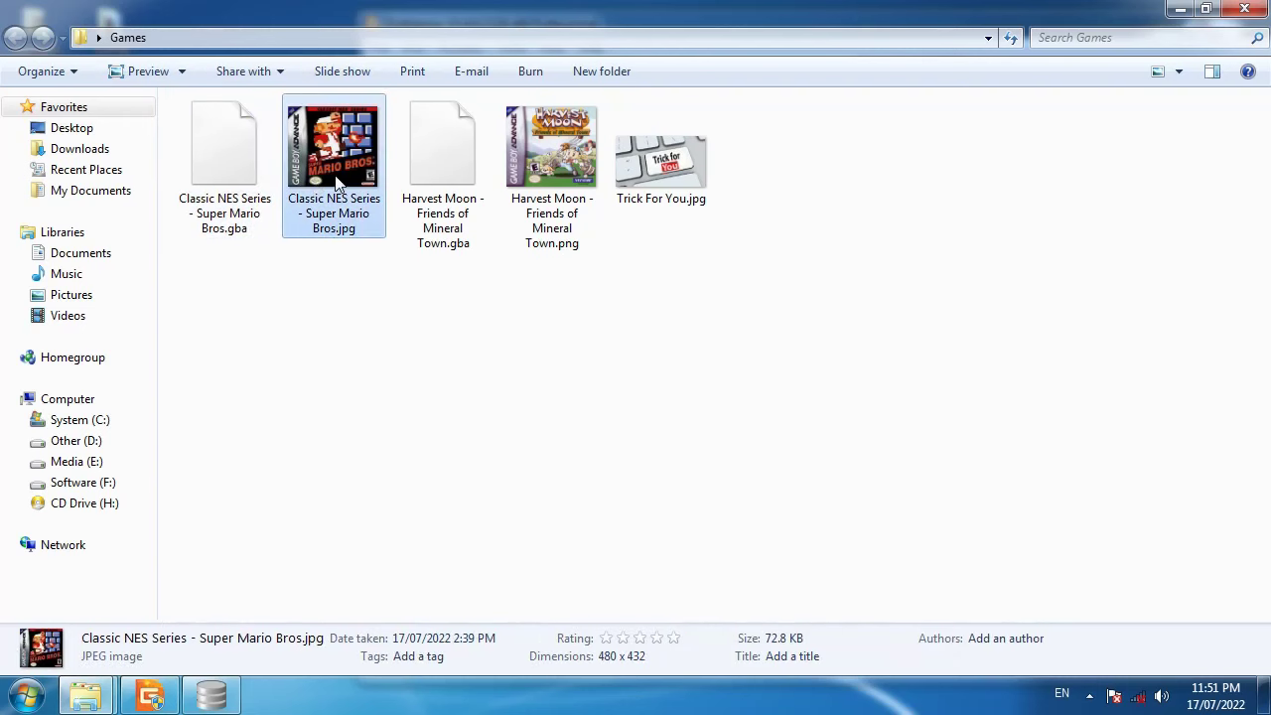
double_click(337, 182)
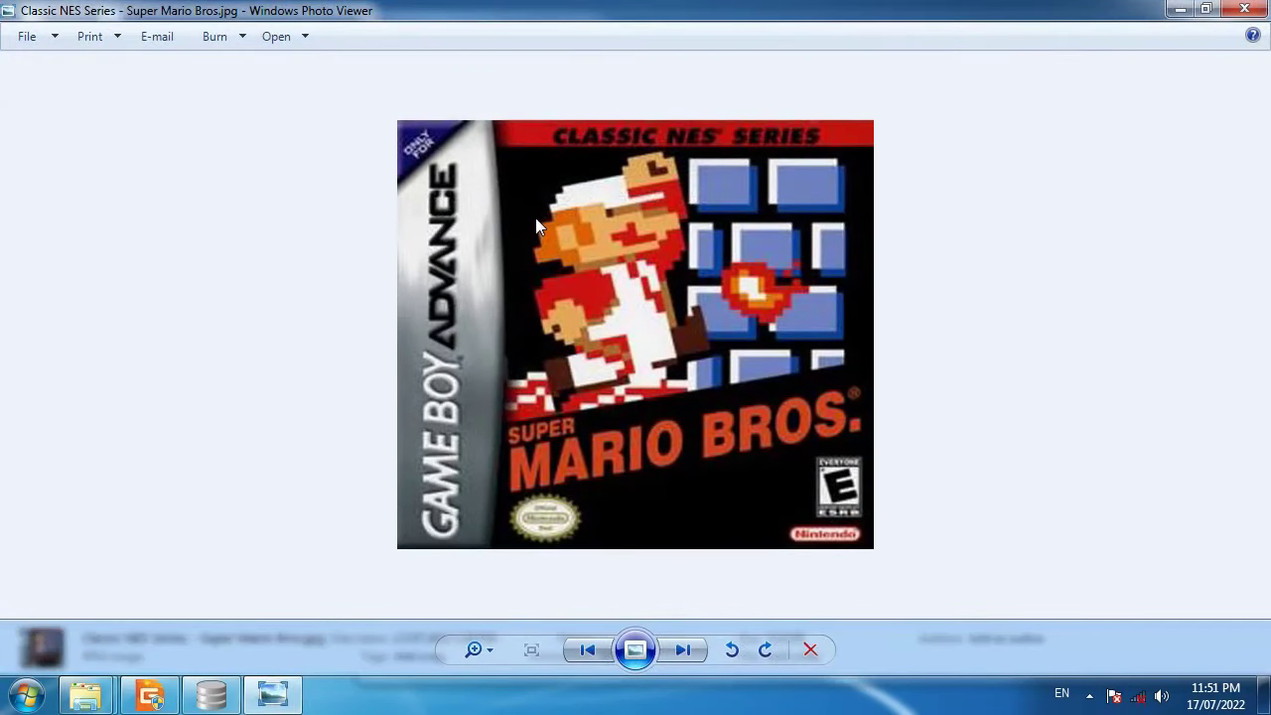
left_click(1247, 10)
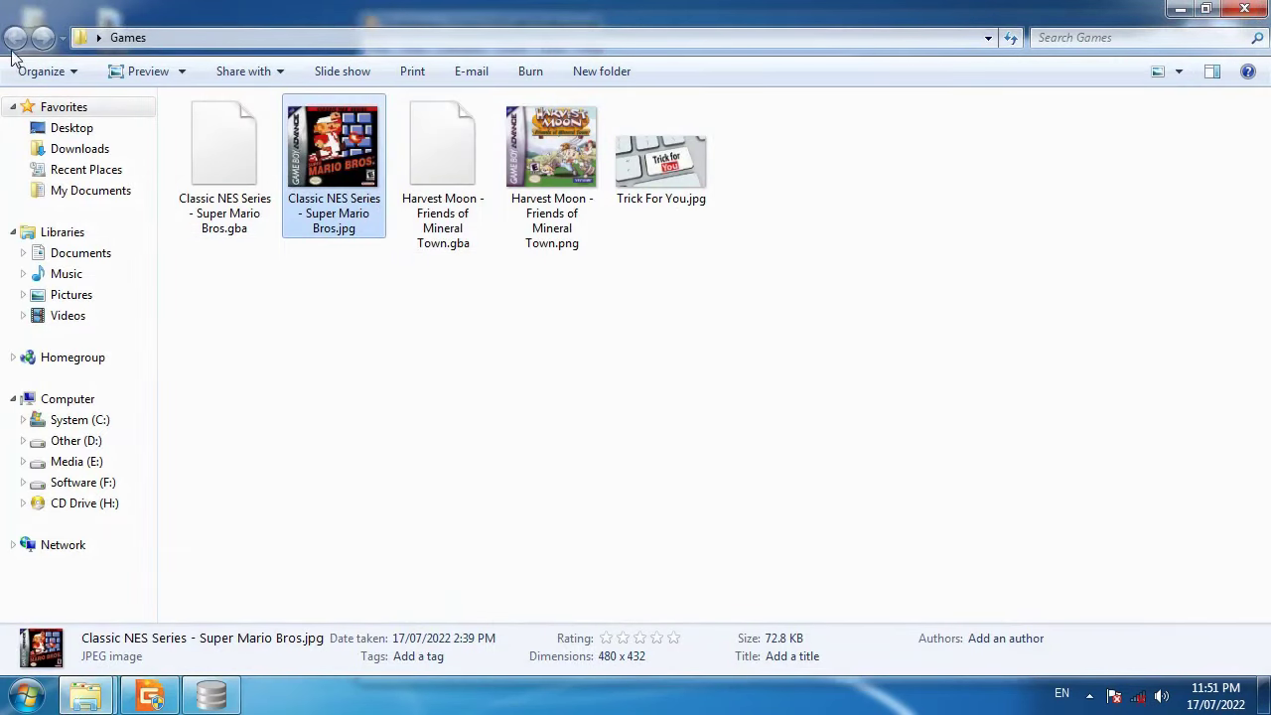
Copy every file in the Games folder to the clipboard.
left_click_drag(689, 305, 237, 169)
right_click(238, 170)
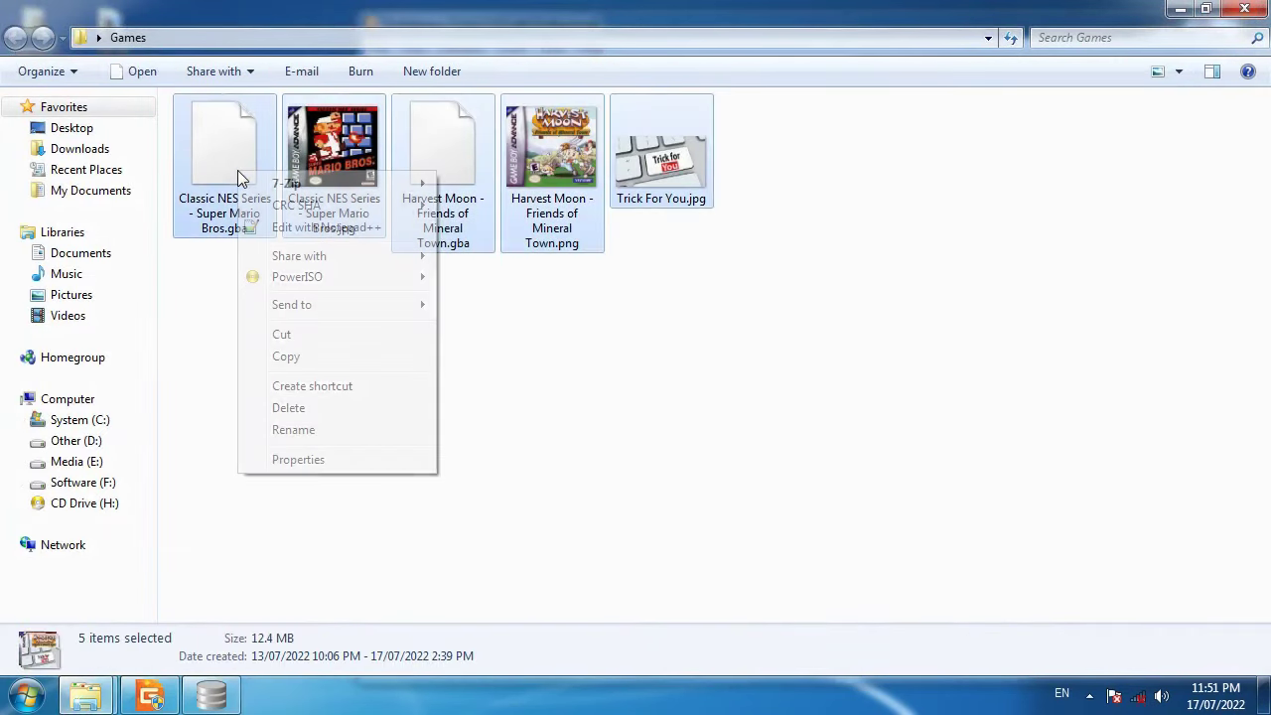
left_click(308, 358)
Check the matching .gba and cover pairs for Super Mario Bros and Harvest Moon, and view Trick For You.jpg.
left_click_drag(325, 296, 202, 175)
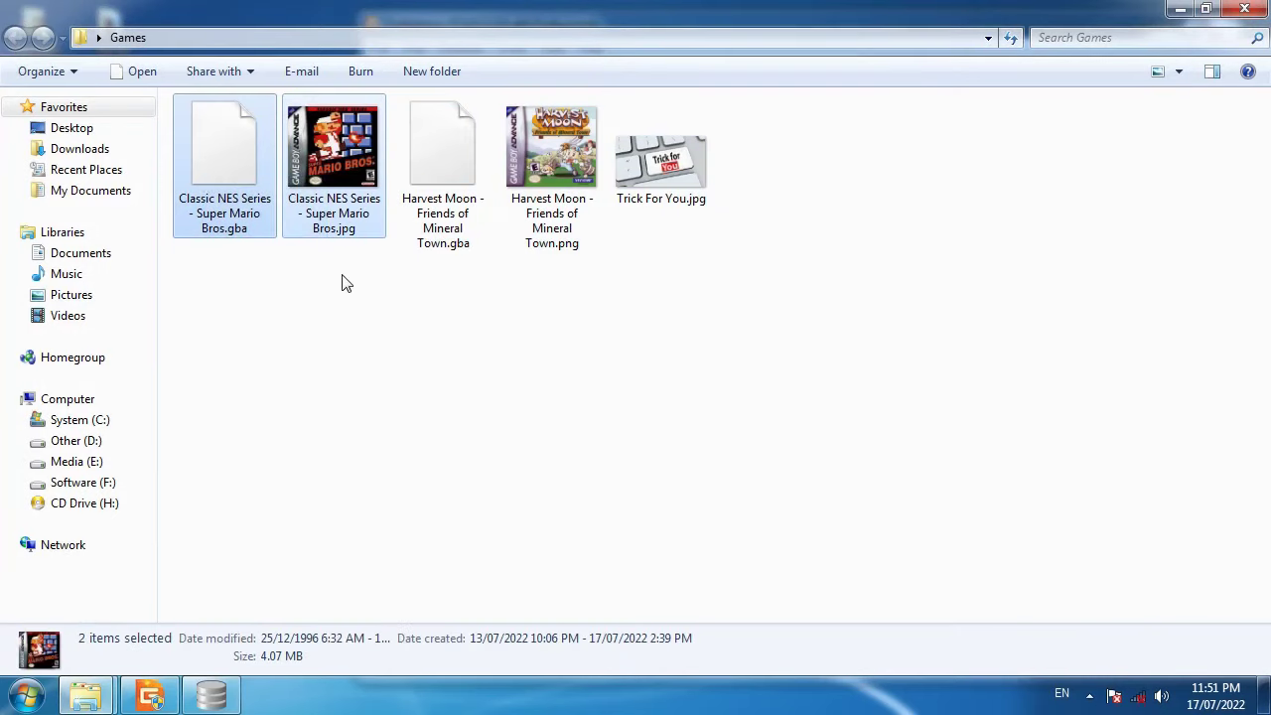
left_click(244, 231)
left_click(417, 218)
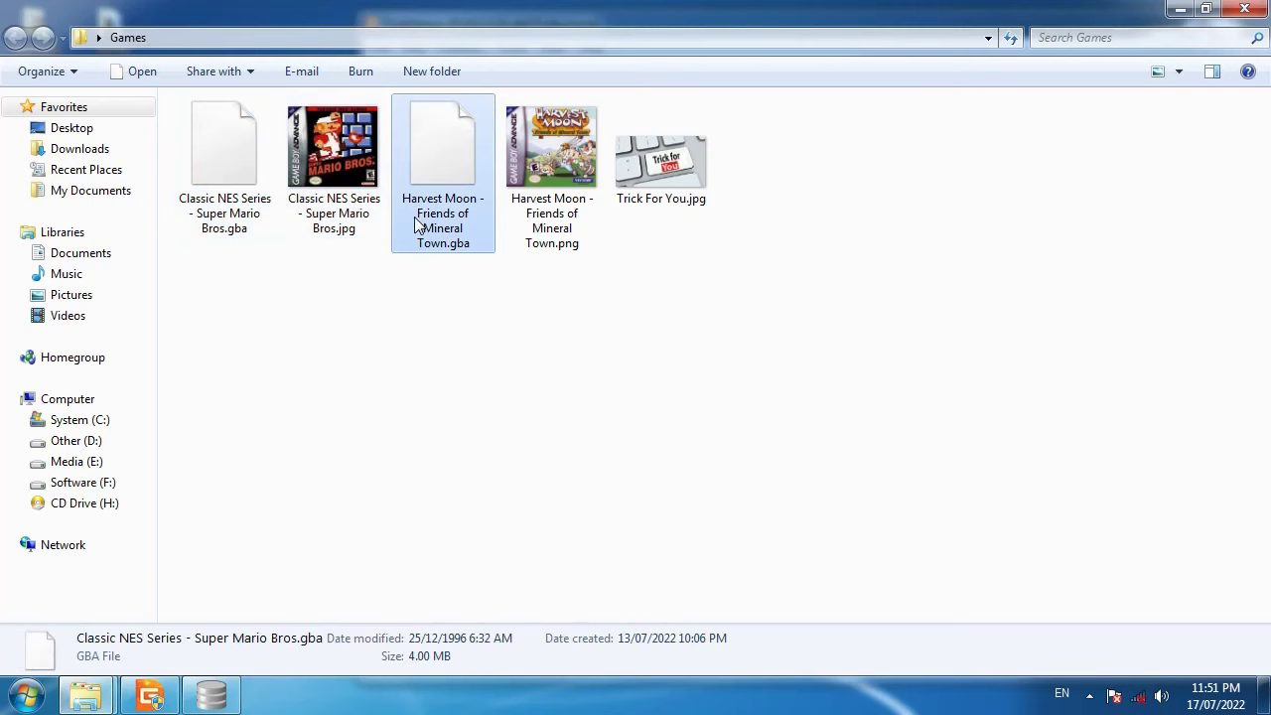
left_click(333, 213)
left_click(543, 191)
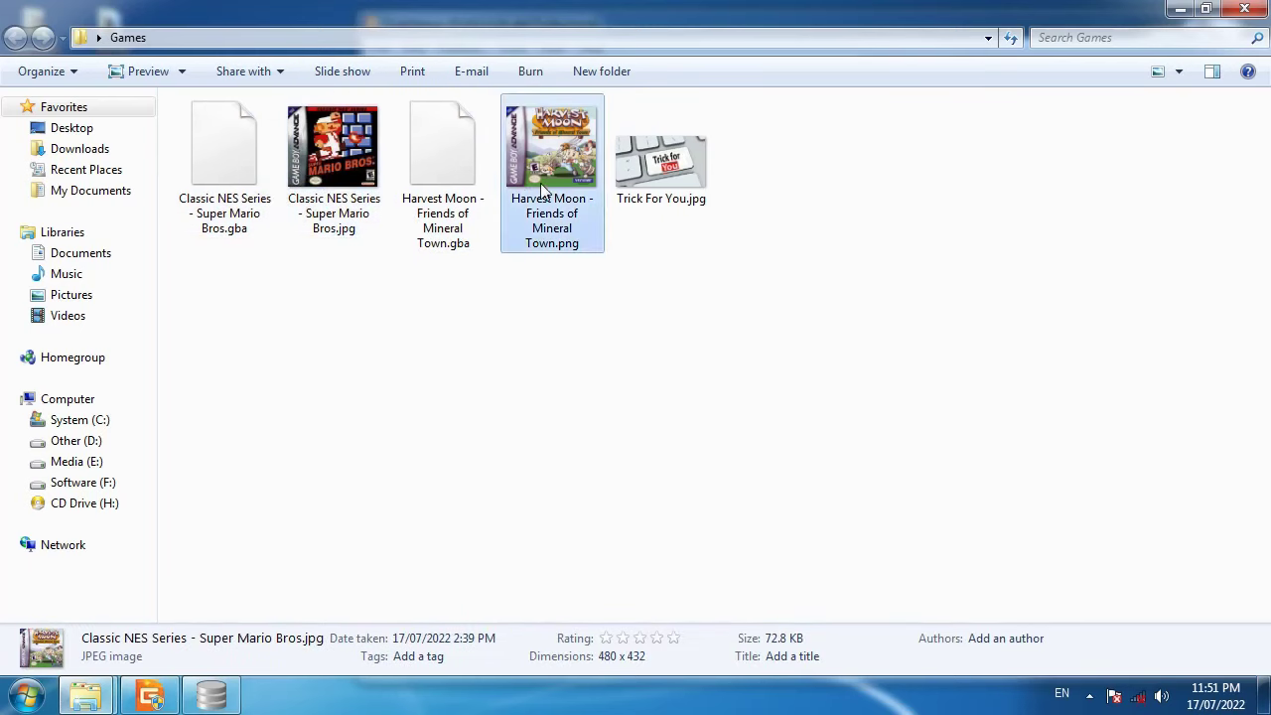
left_click(459, 192)
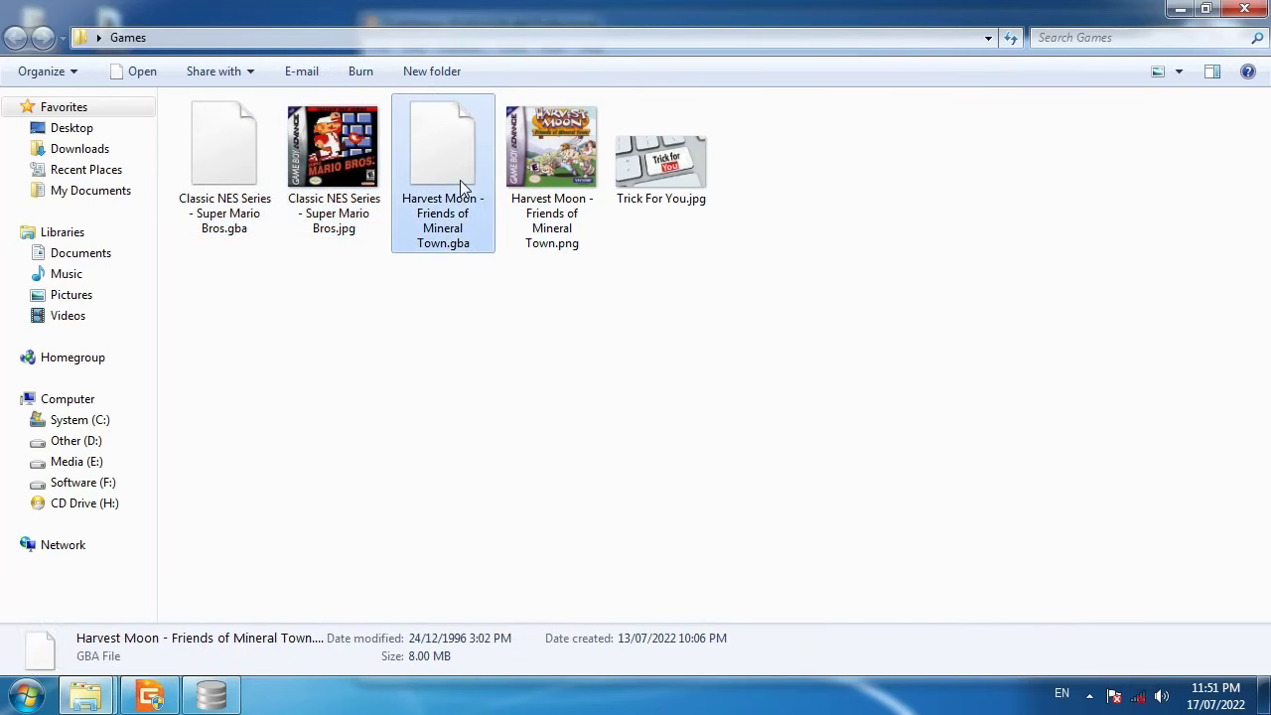
double_click(657, 179)
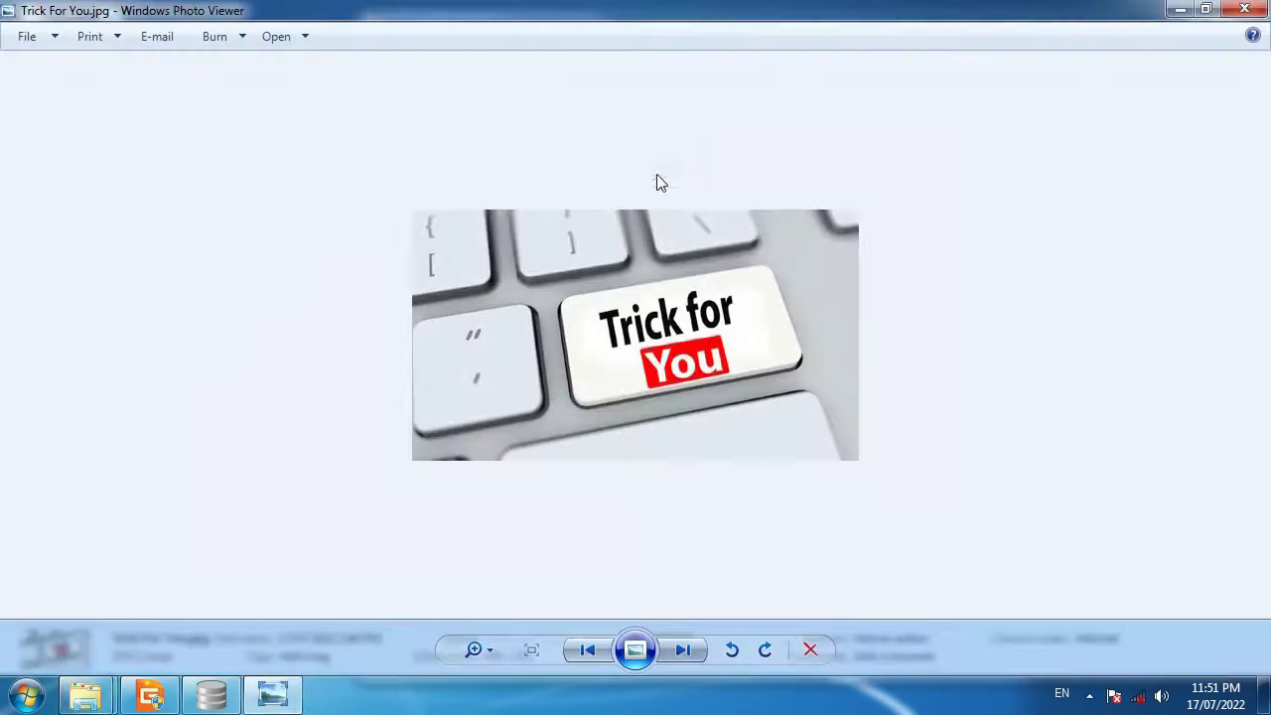
left_click(1231, 14)
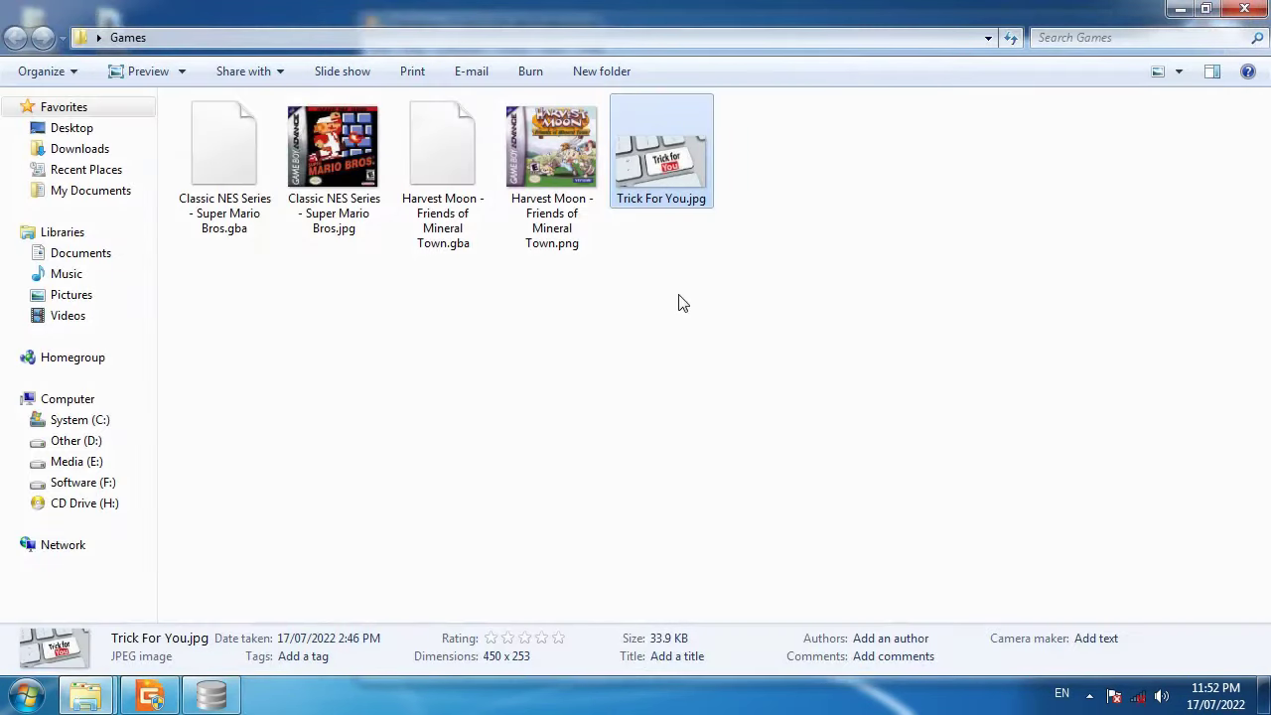
Copy all five game and image files from the Games folder and close its window.
left_click_drag(676, 294, 226, 160)
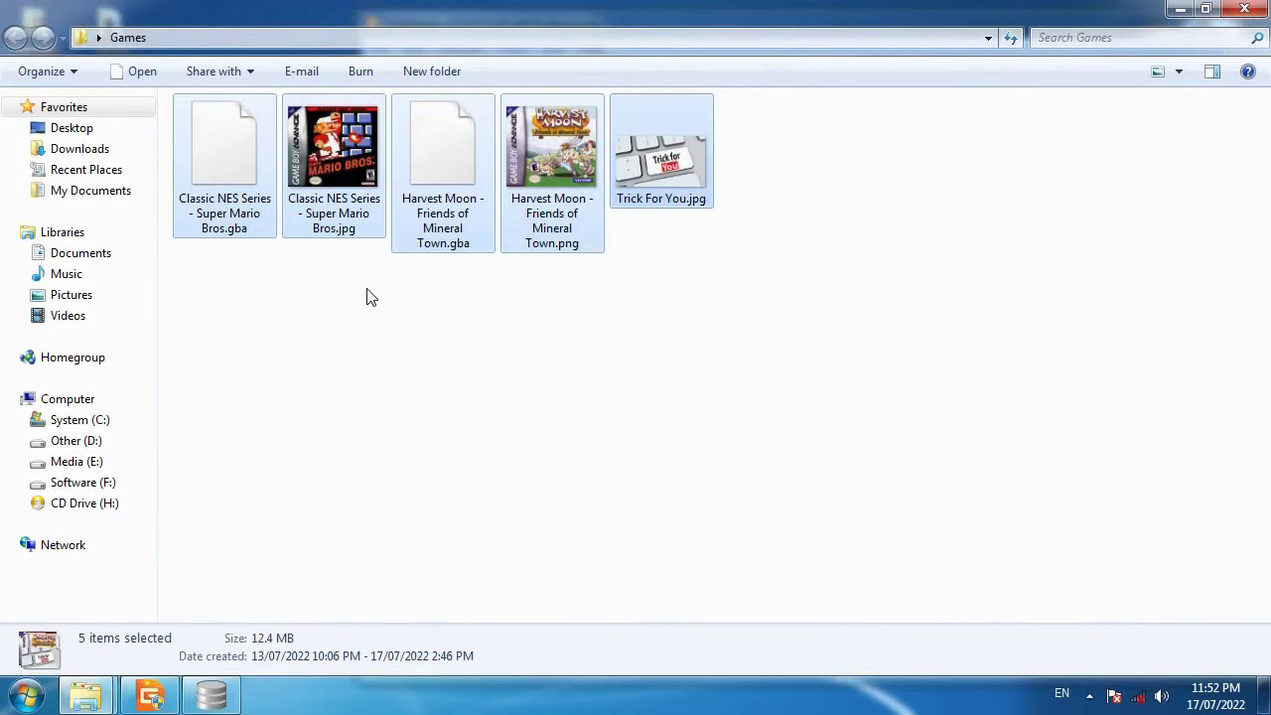
left_click(350, 237)
left_click(581, 253)
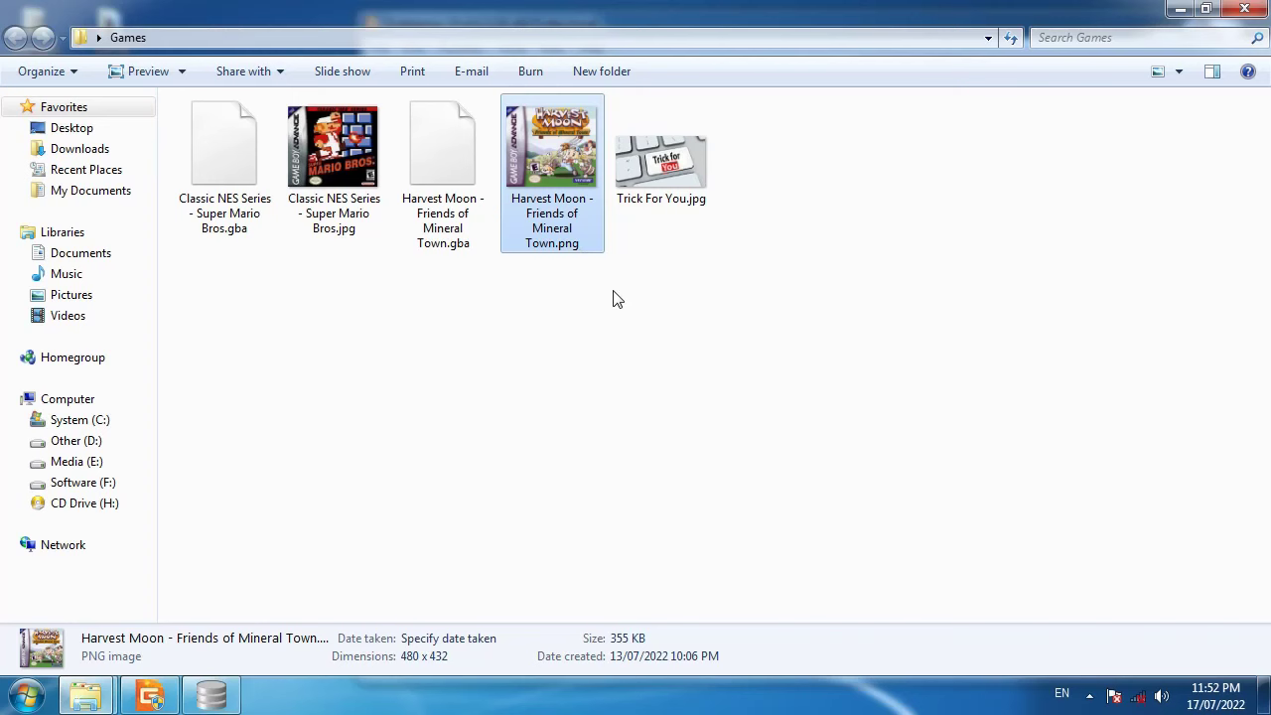
left_click_drag(710, 320, 229, 177)
right_click(230, 176)
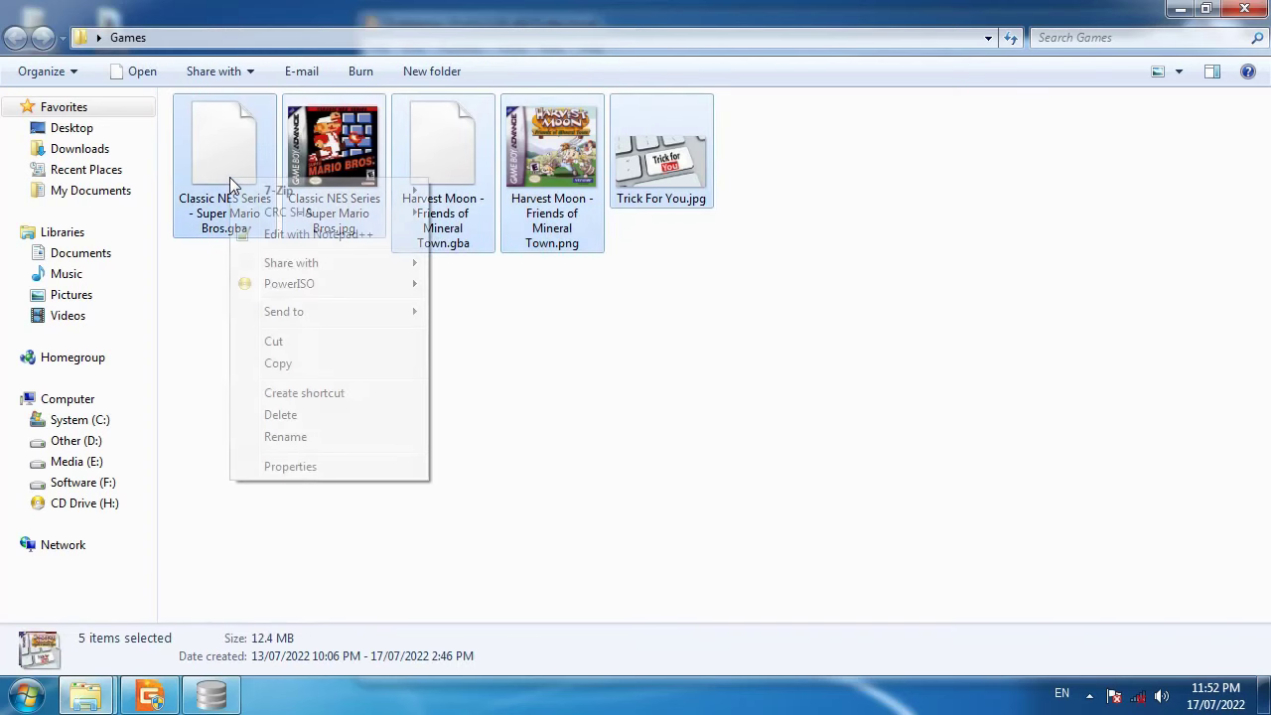
left_click(278, 364)
left_click(1244, 9)
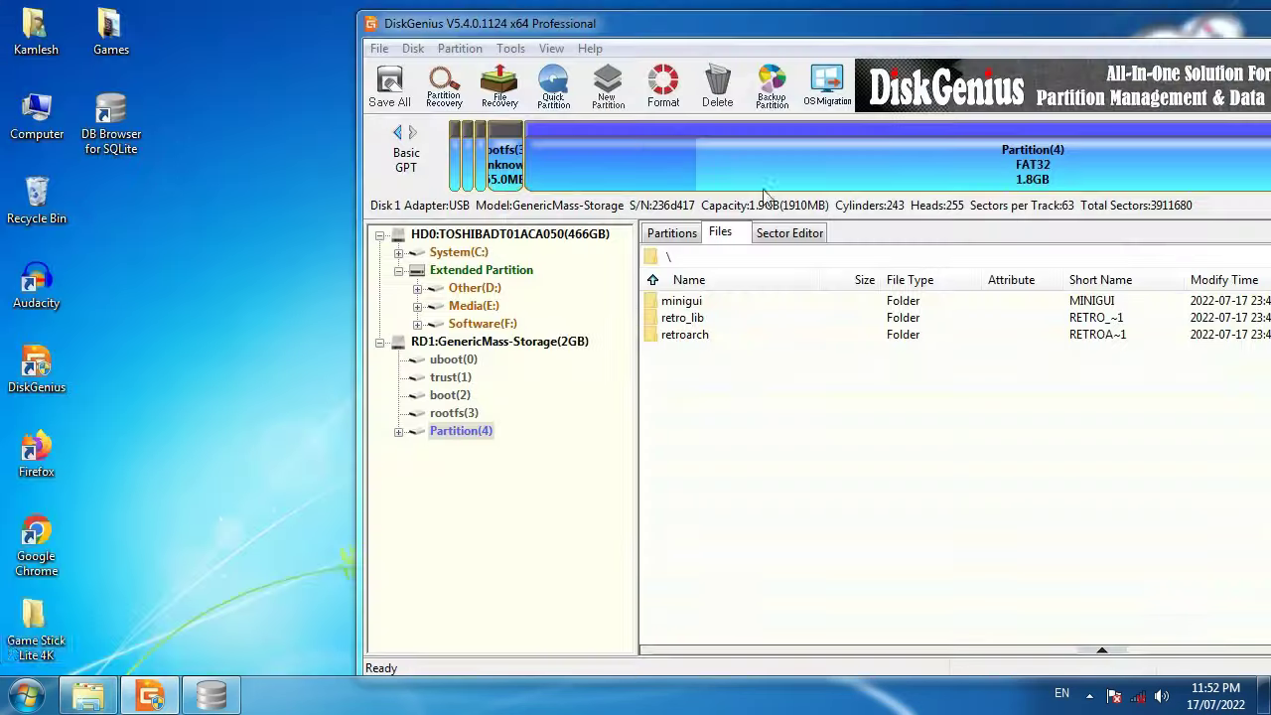
Paste the copied game and image files into the gba folder inside ROOT\game.
left_click(87, 695)
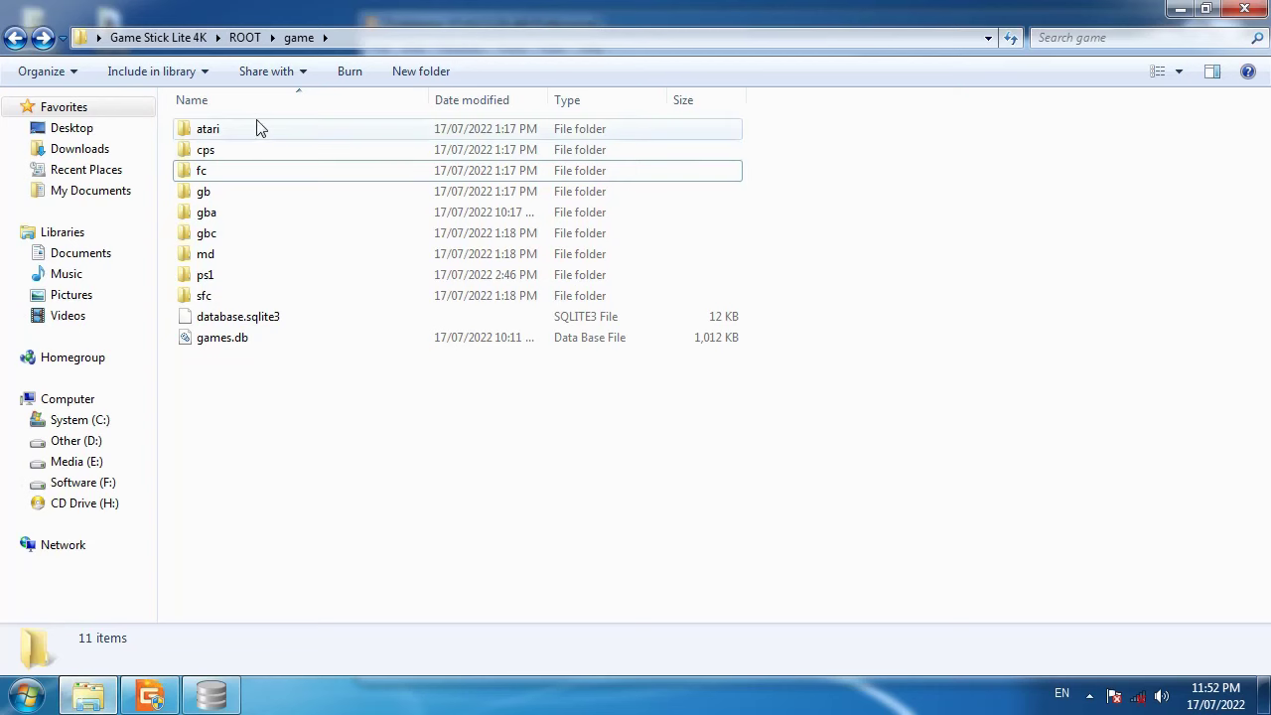
left_click(245, 40)
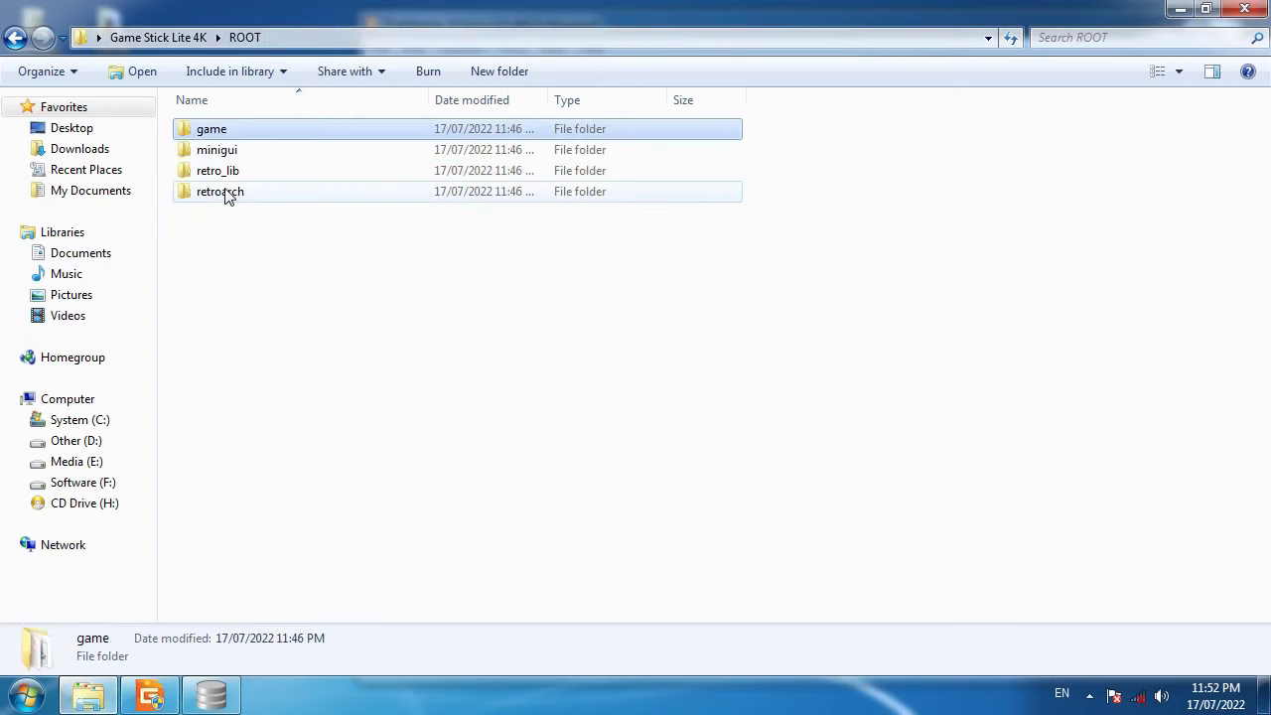
double_click(218, 135)
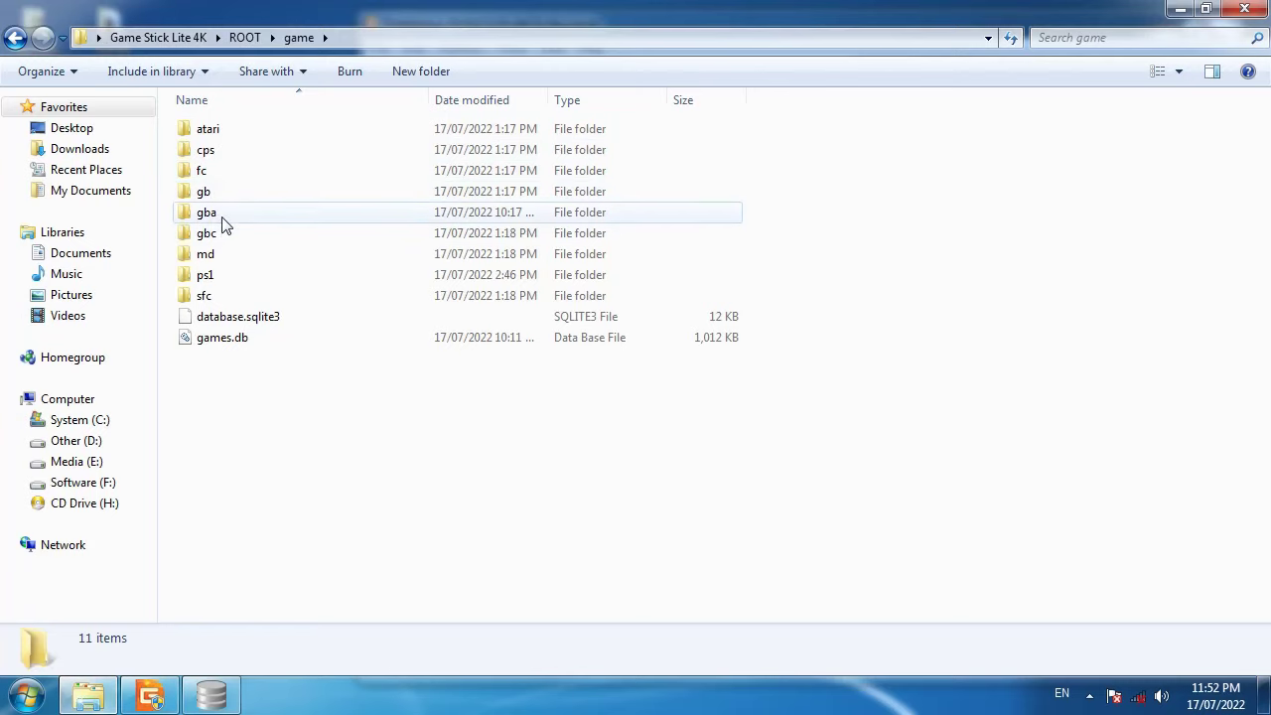
double_click(209, 212)
right_click(311, 186)
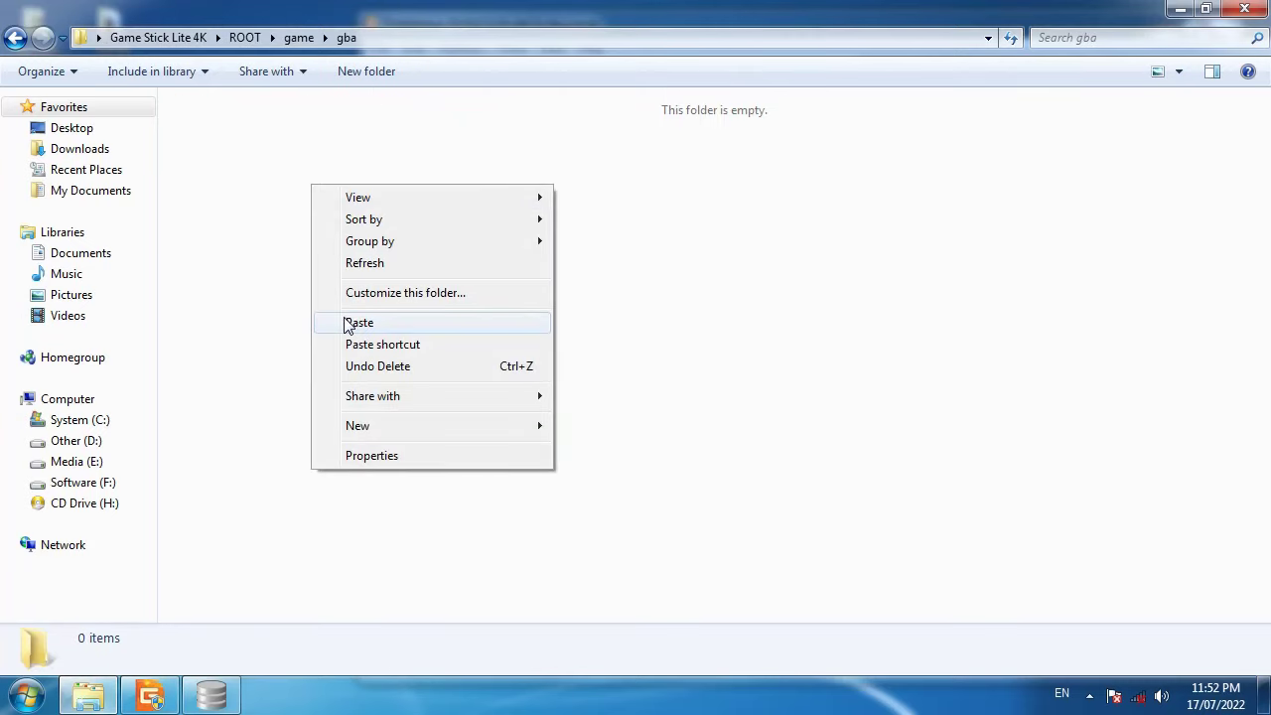
left_click(348, 323)
left_click(348, 326)
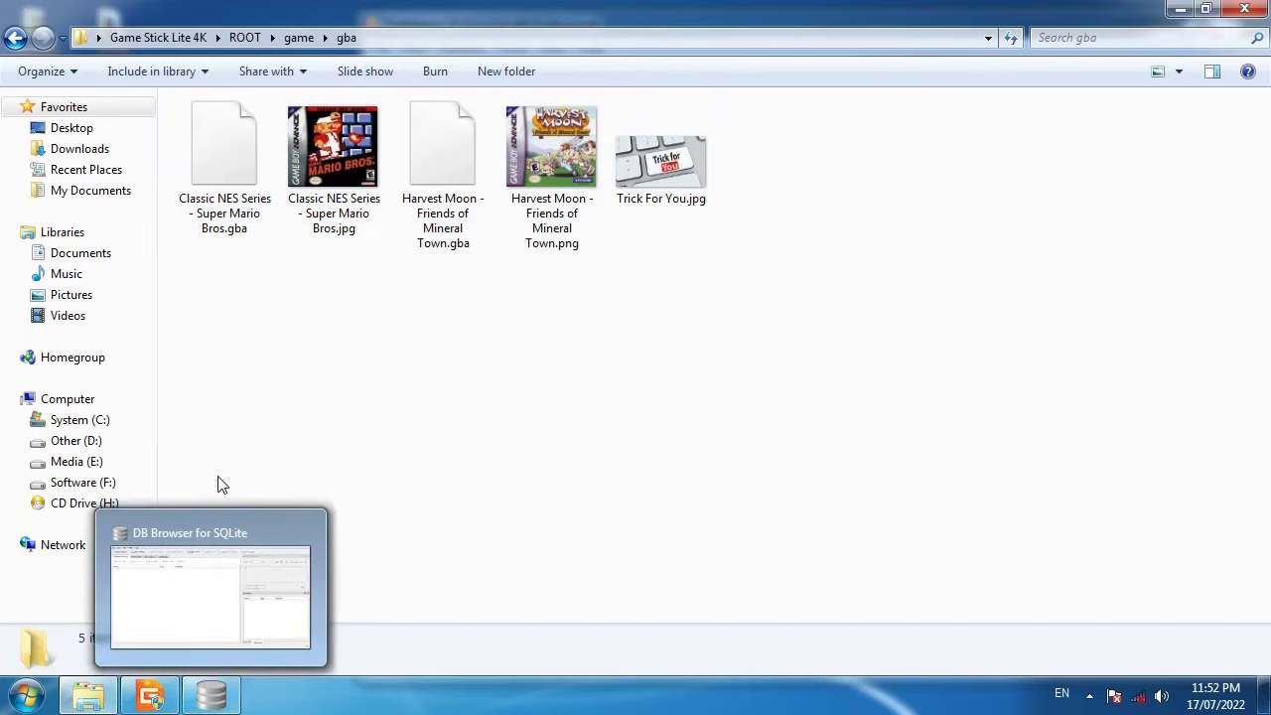
Switch to DB Browser for SQLite and open games.db from the Game Stick Lite 4K\ROOT\game folder.
left_click(211, 694)
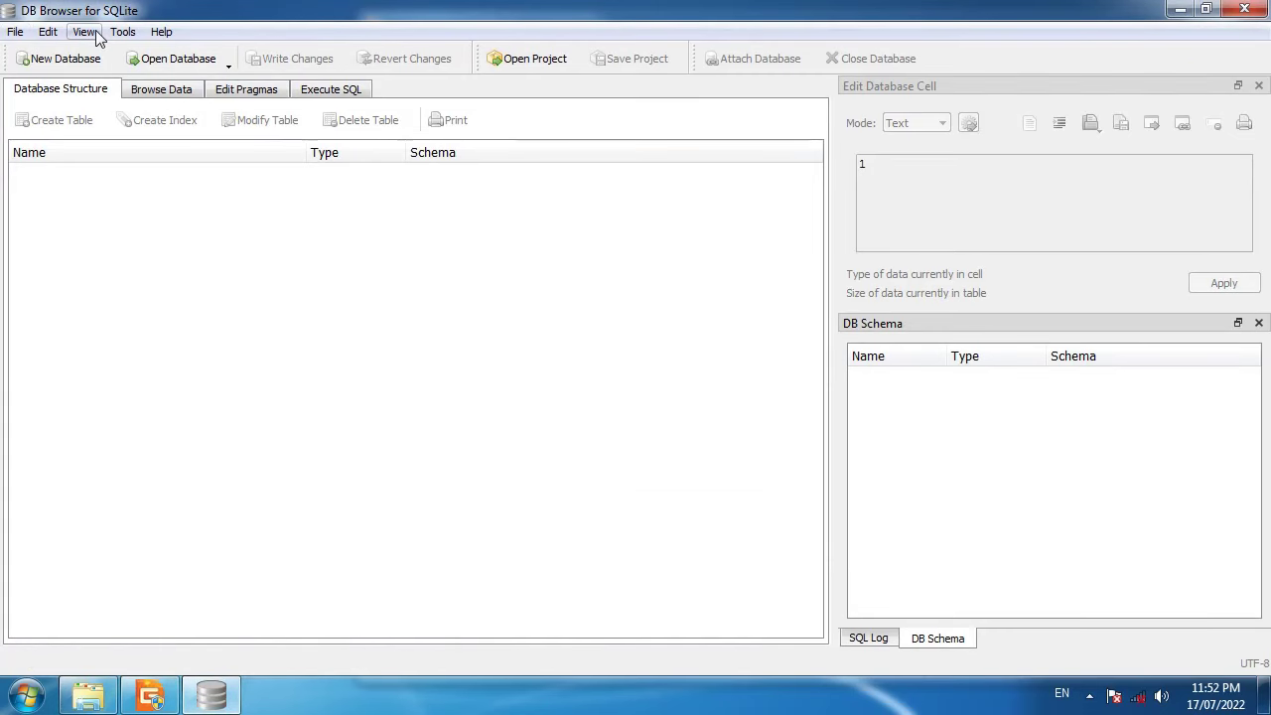
left_click(201, 62)
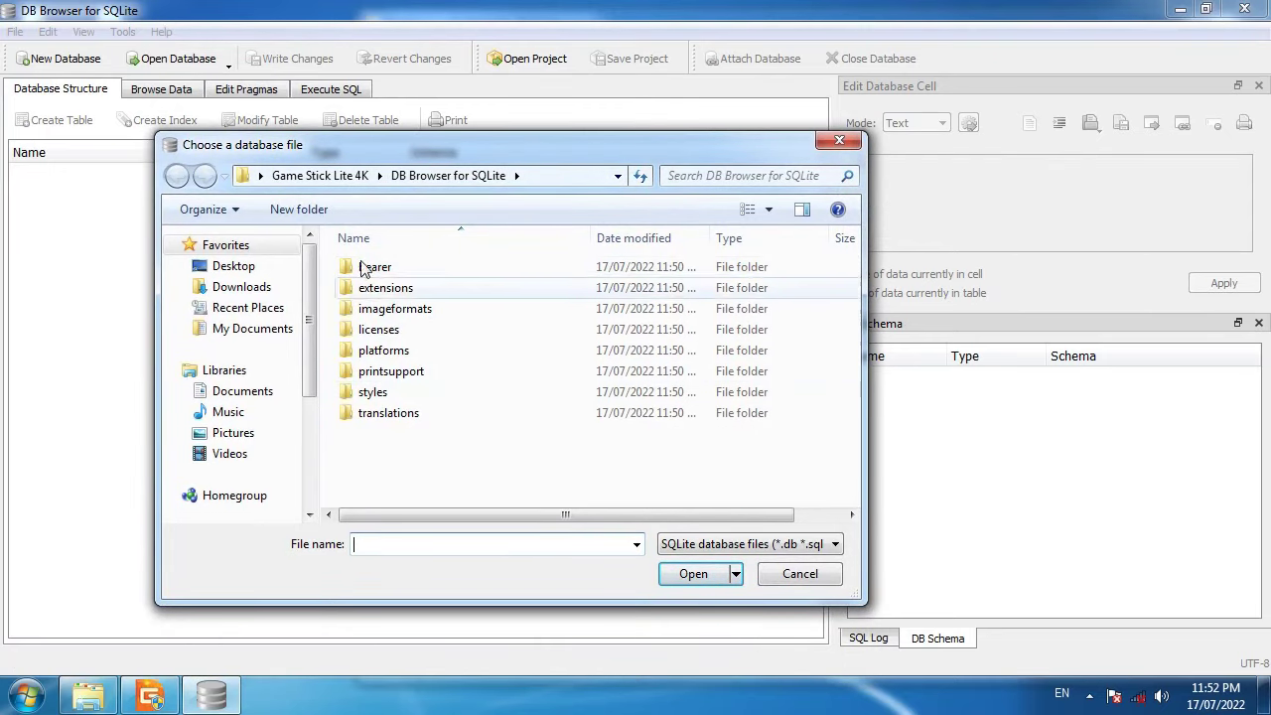
left_click(356, 179)
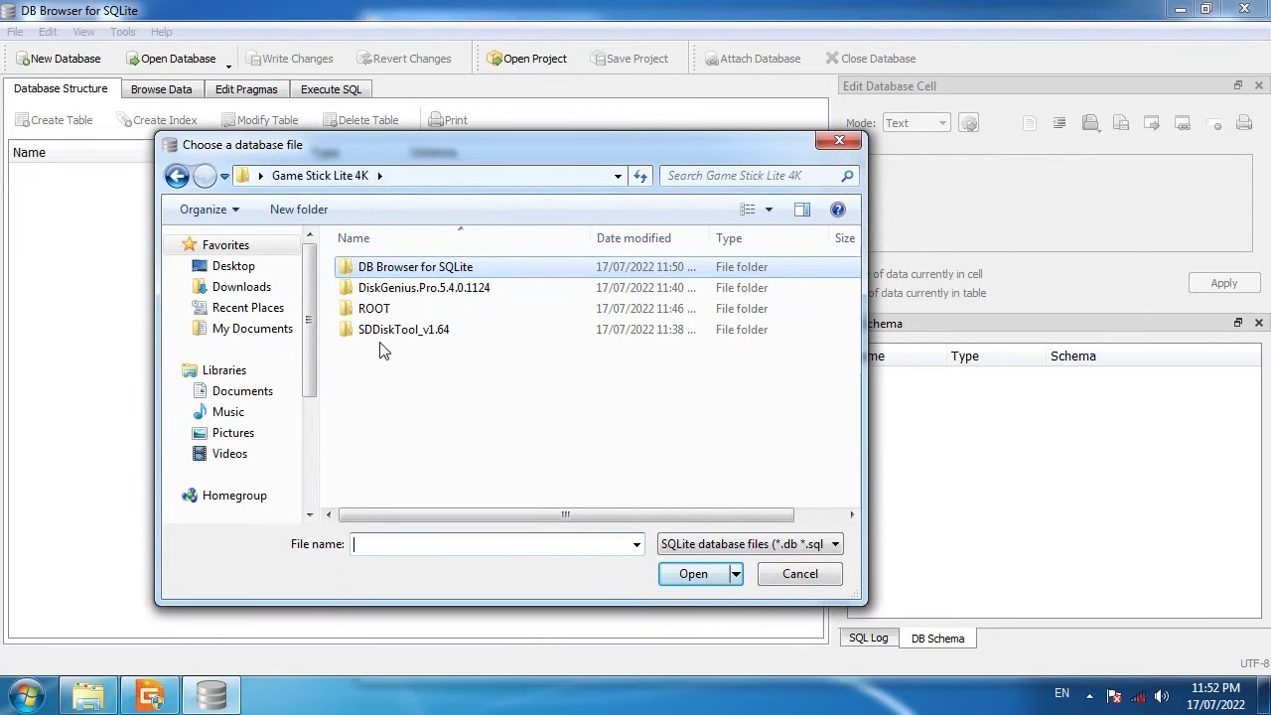
double_click(376, 311)
double_click(374, 268)
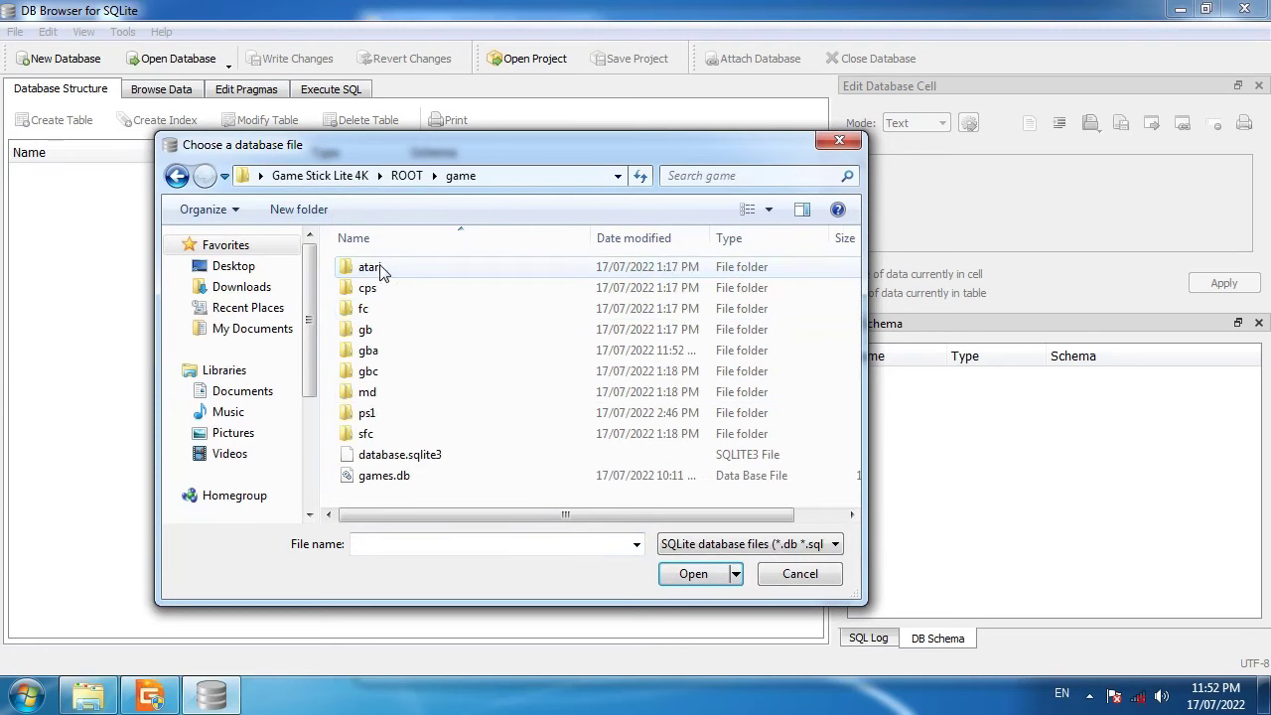
left_click(378, 486)
left_click(694, 575)
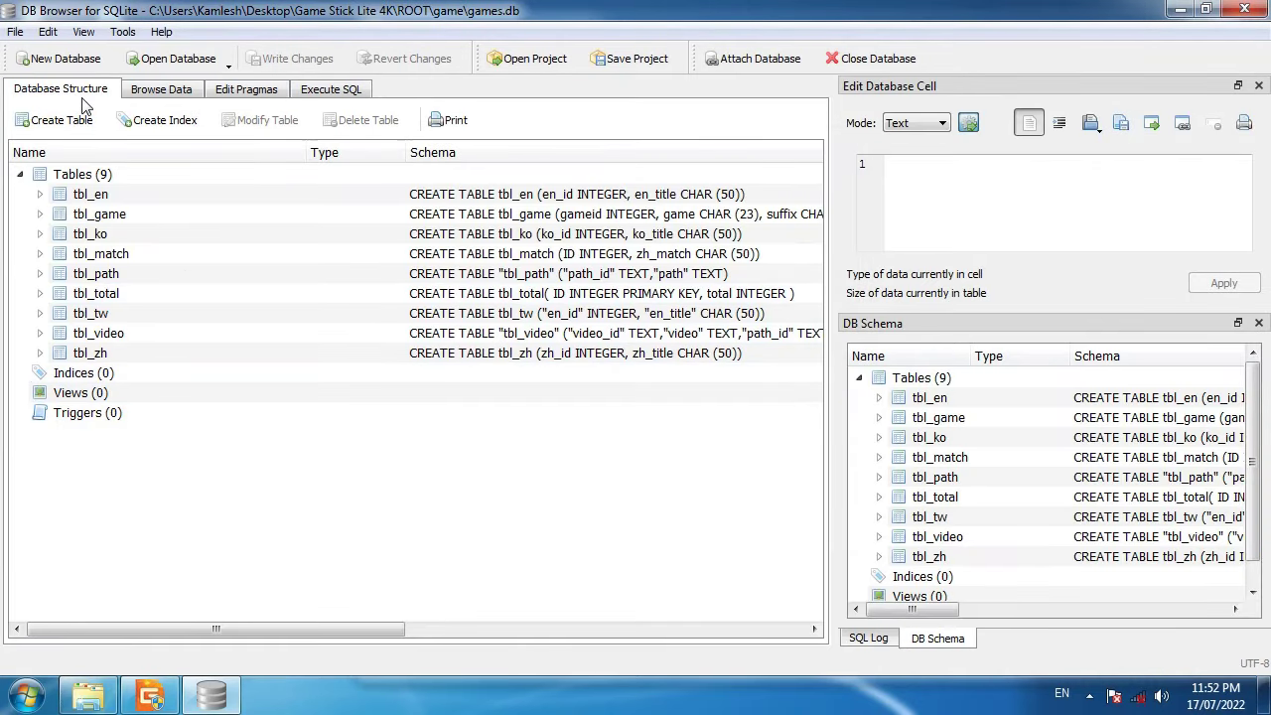
Display the records of the tbl_en table in the games.db database.
left_click(145, 92)
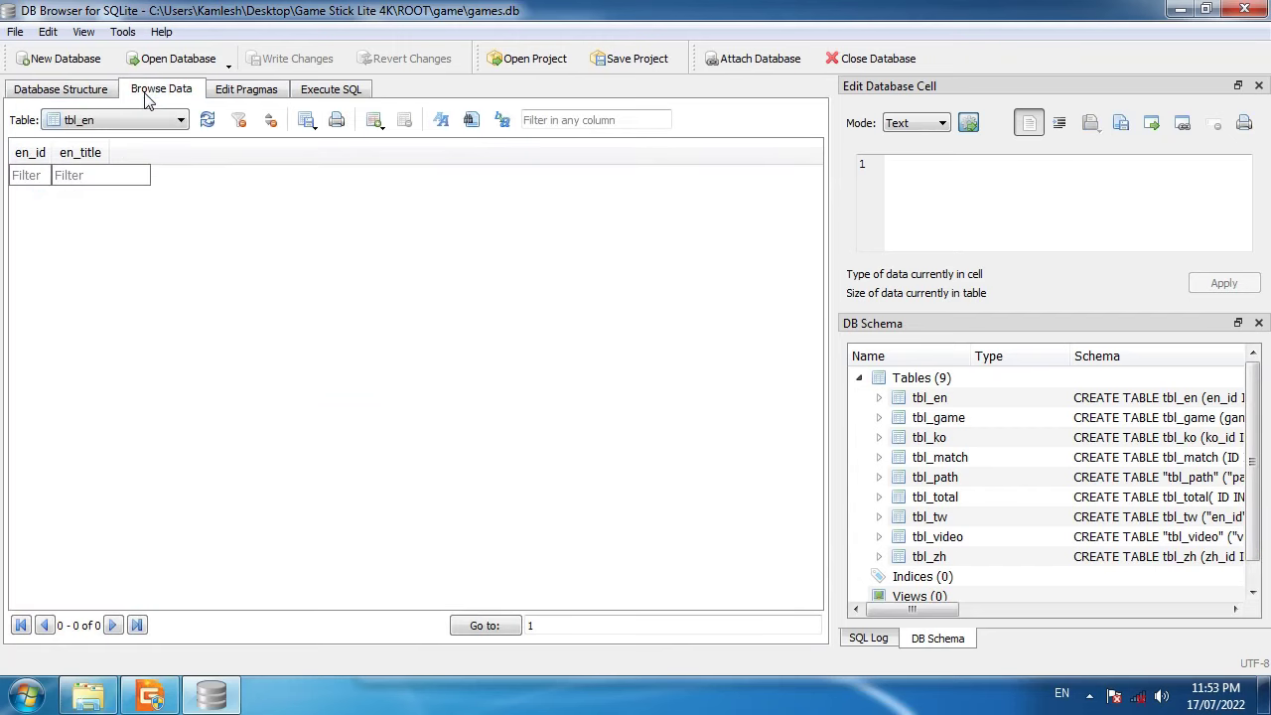
left_click(100, 124)
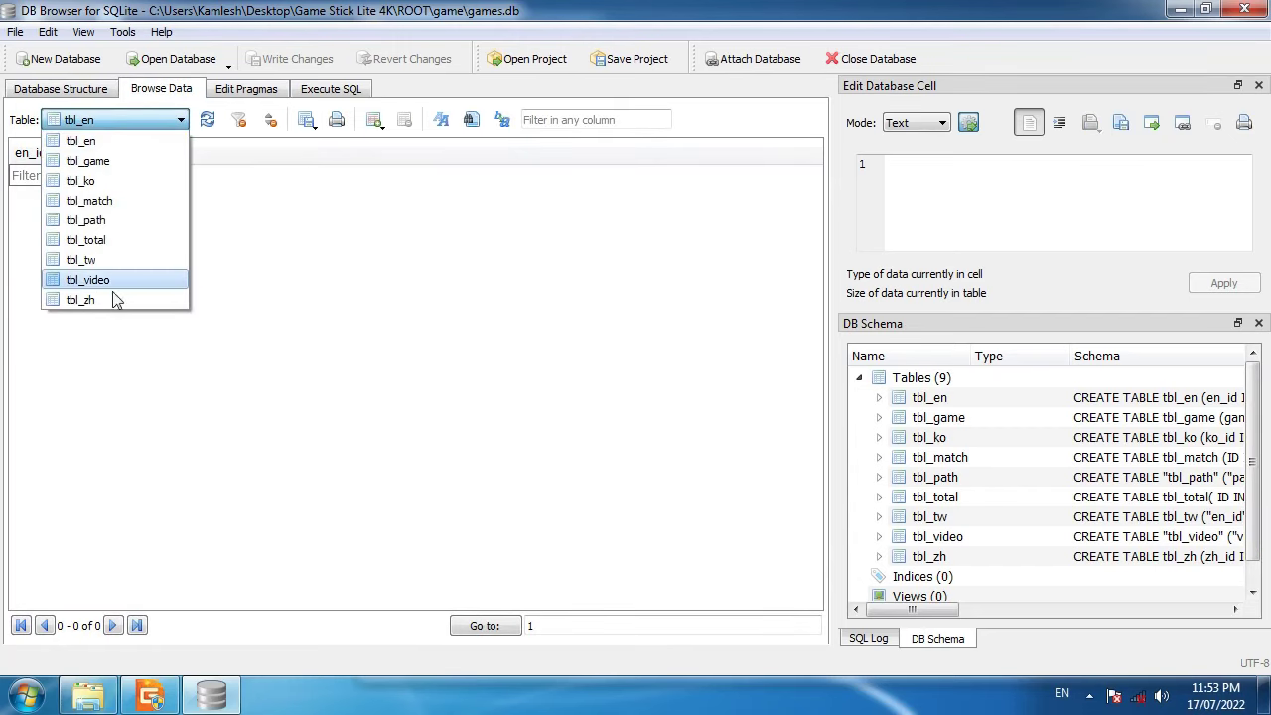
left_click(65, 140)
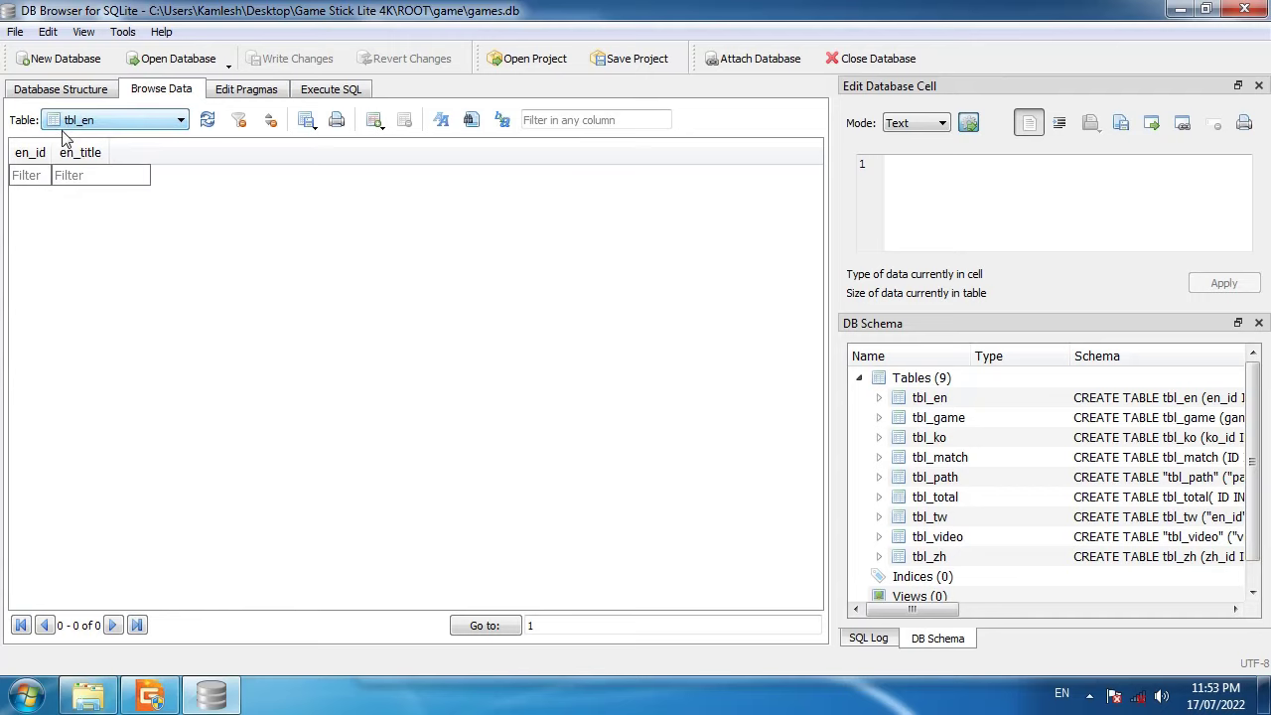
Add a new record to the tbl_en table and set its en_id to 1.
left_click(104, 120)
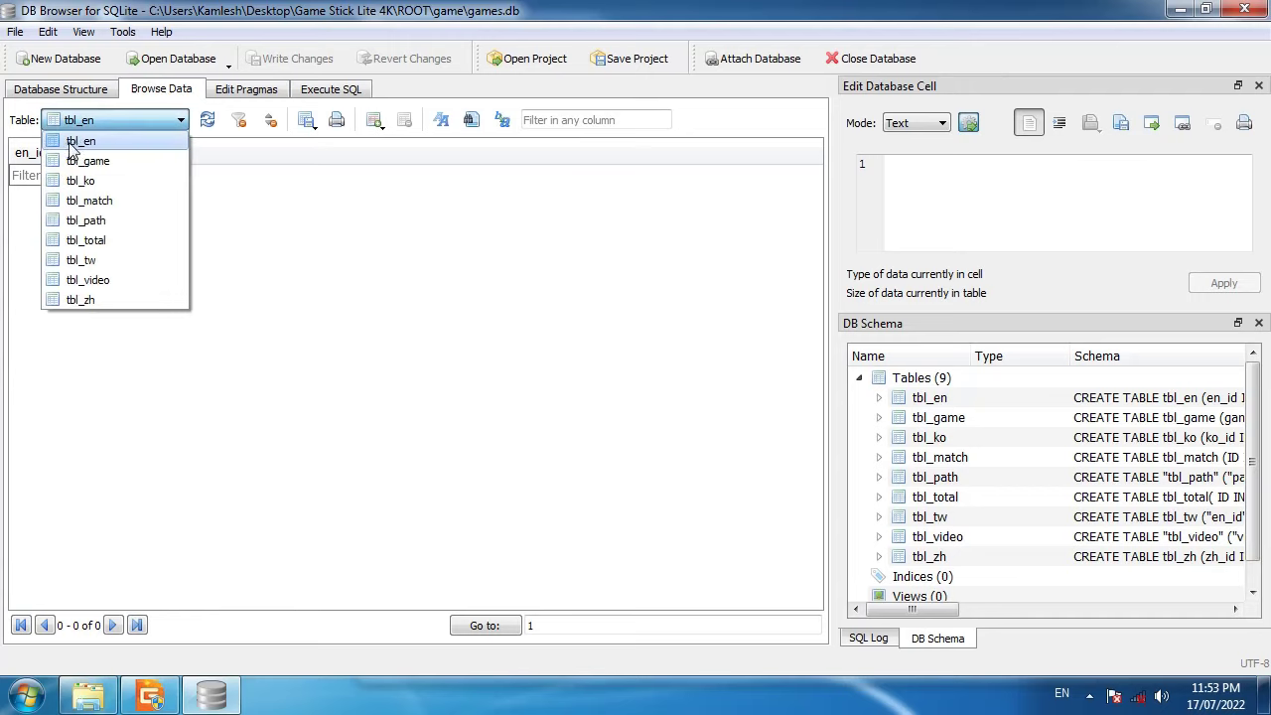
left_click(123, 147)
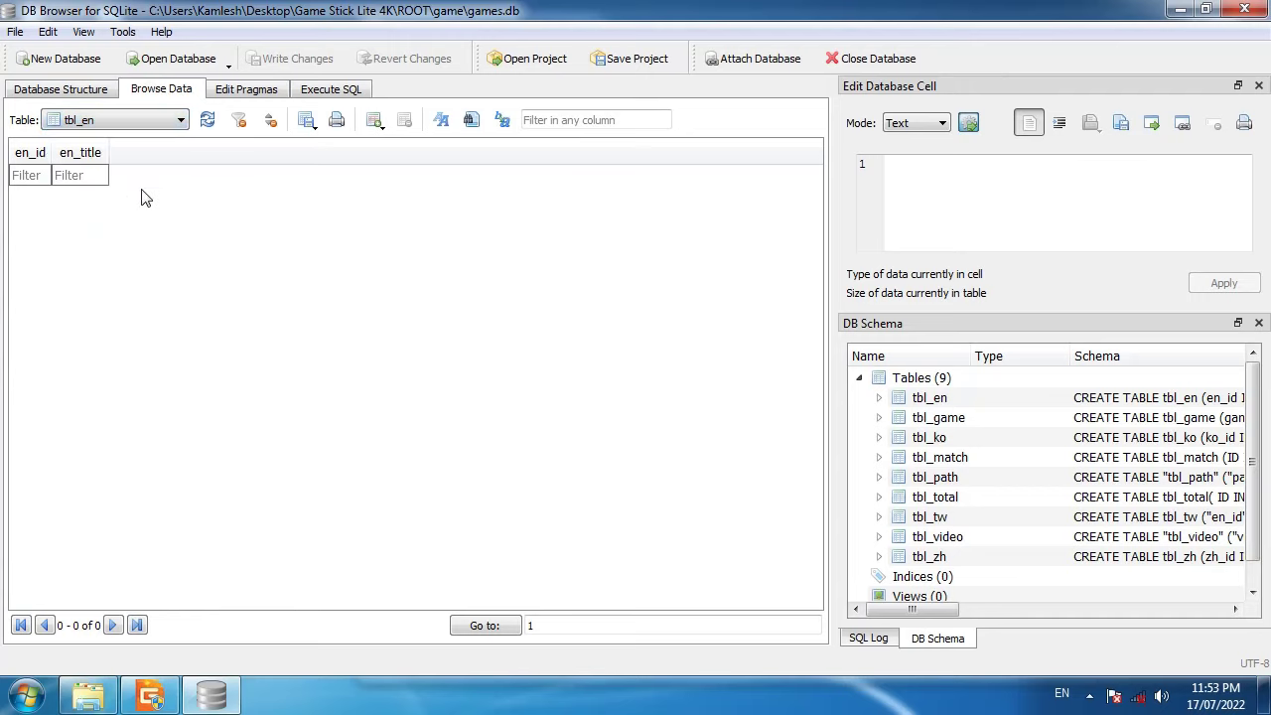
left_click(43, 180)
type("1")
left_click(37, 174)
left_click(373, 121)
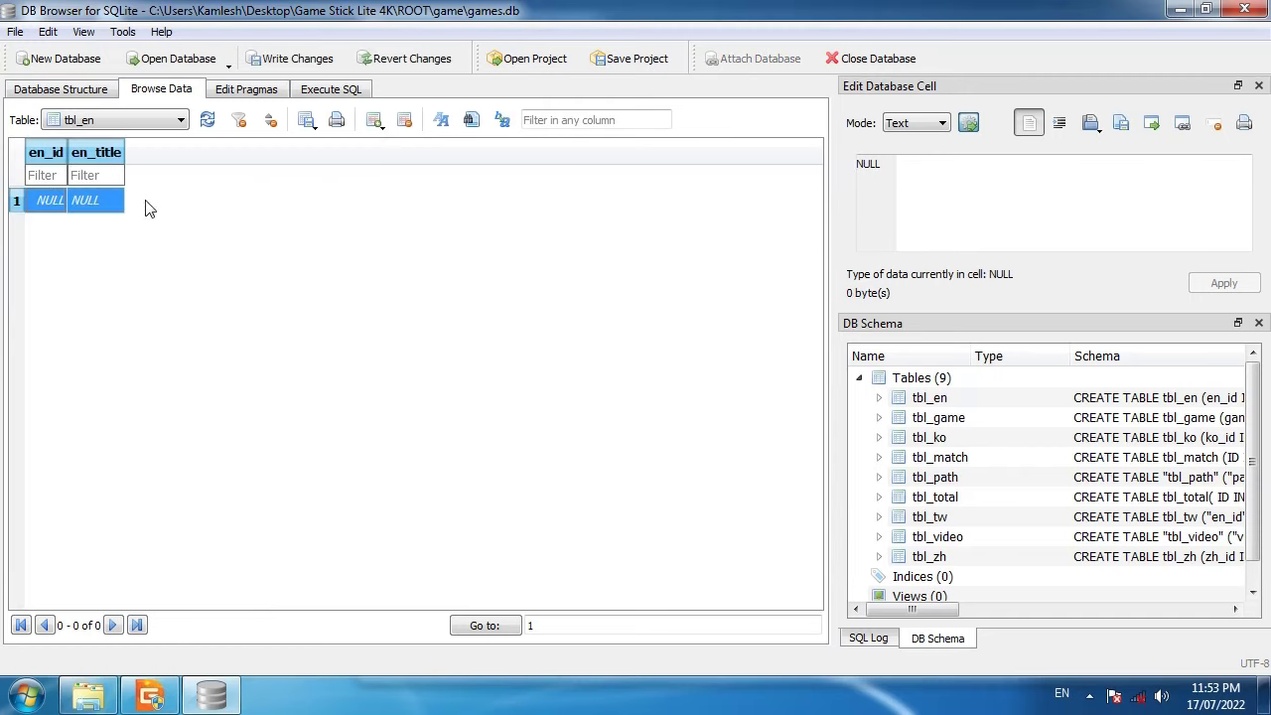
key("F2")
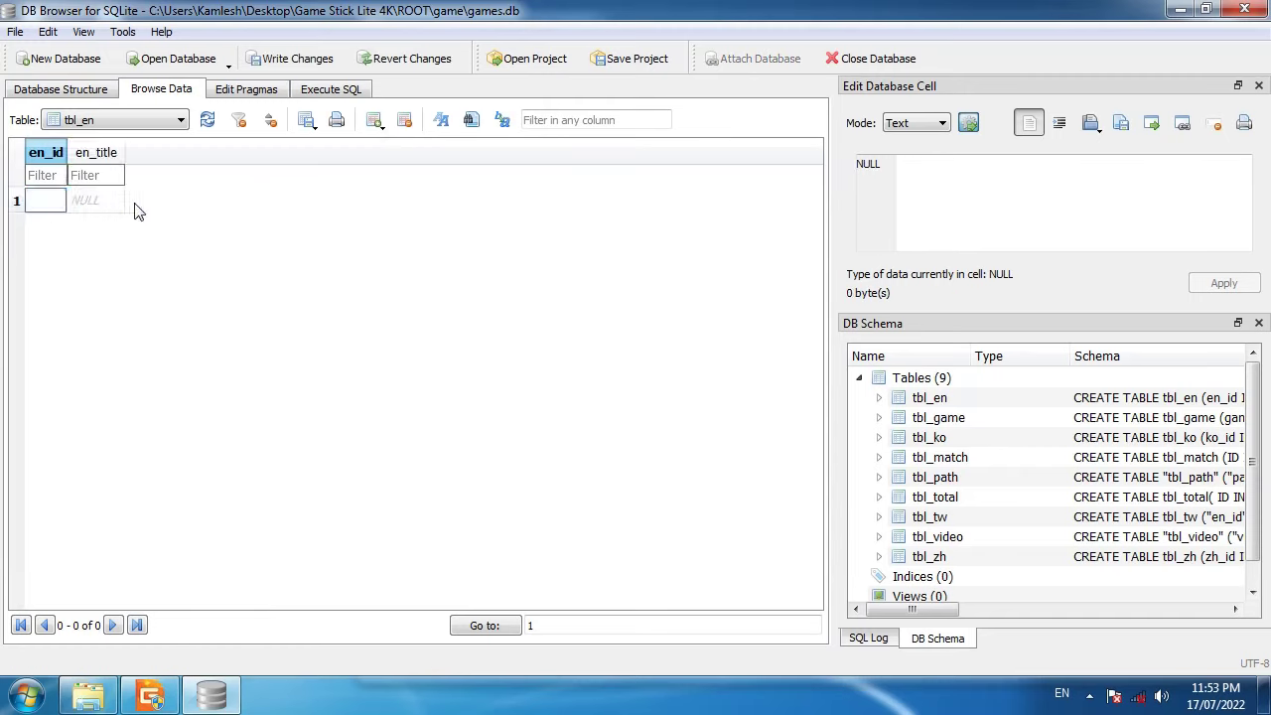
key("Tab")
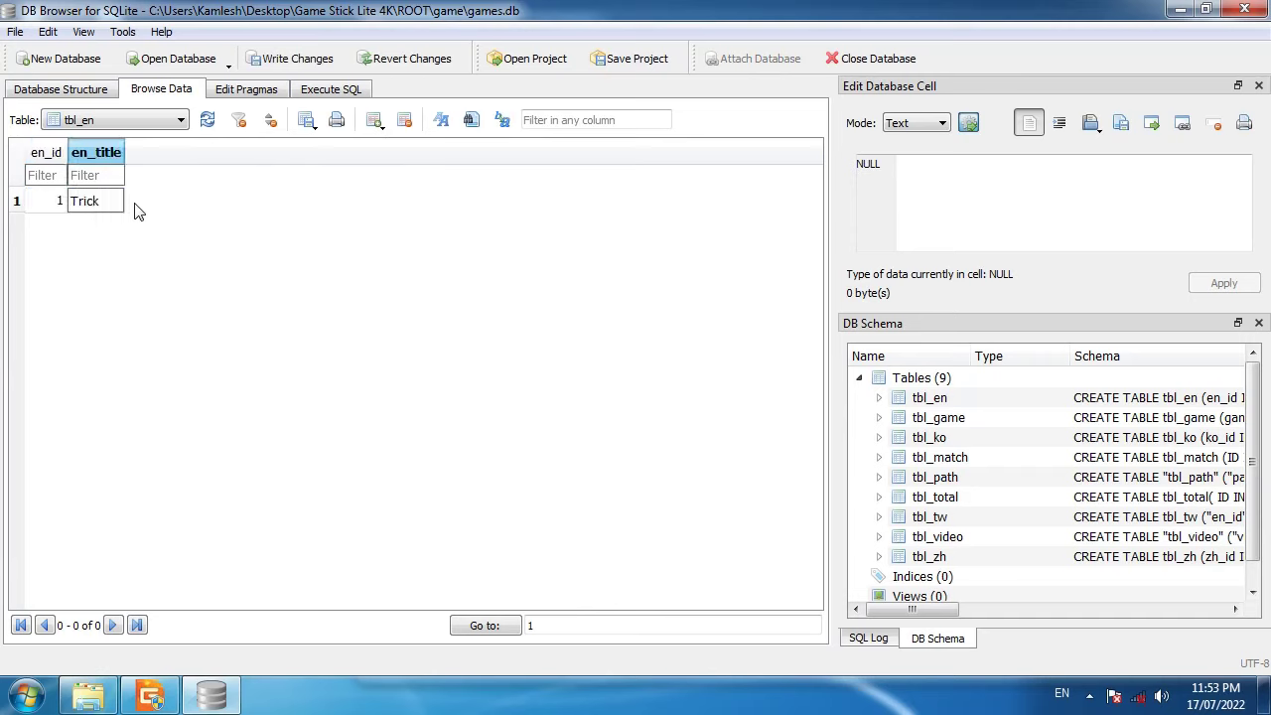
Set the first record's en_title to "Trick For You".
type("Trick for")
key("BackSpace")
key("BackSpace")
key("BackSpace")
key("BackSpace")
type("For You")
key("Return")
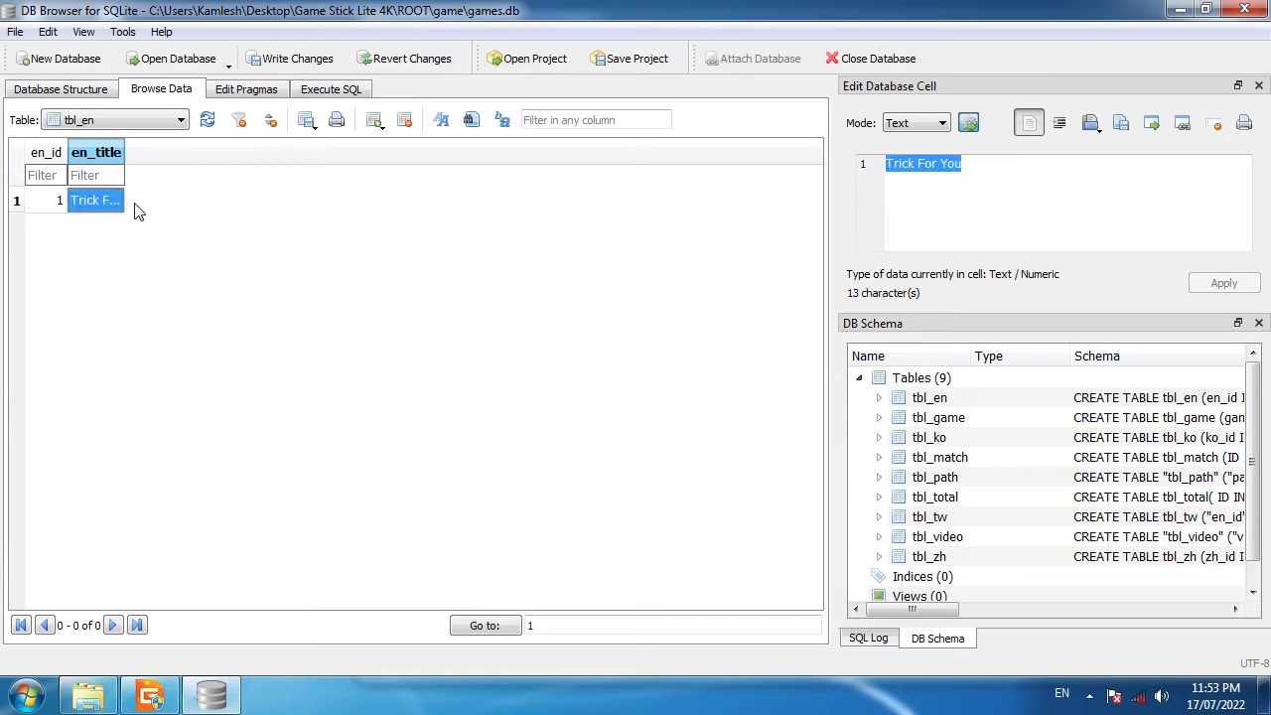
Widen the en_title column to fit the full title and write the changes to the database.
left_click_drag(124, 152, 273, 152)
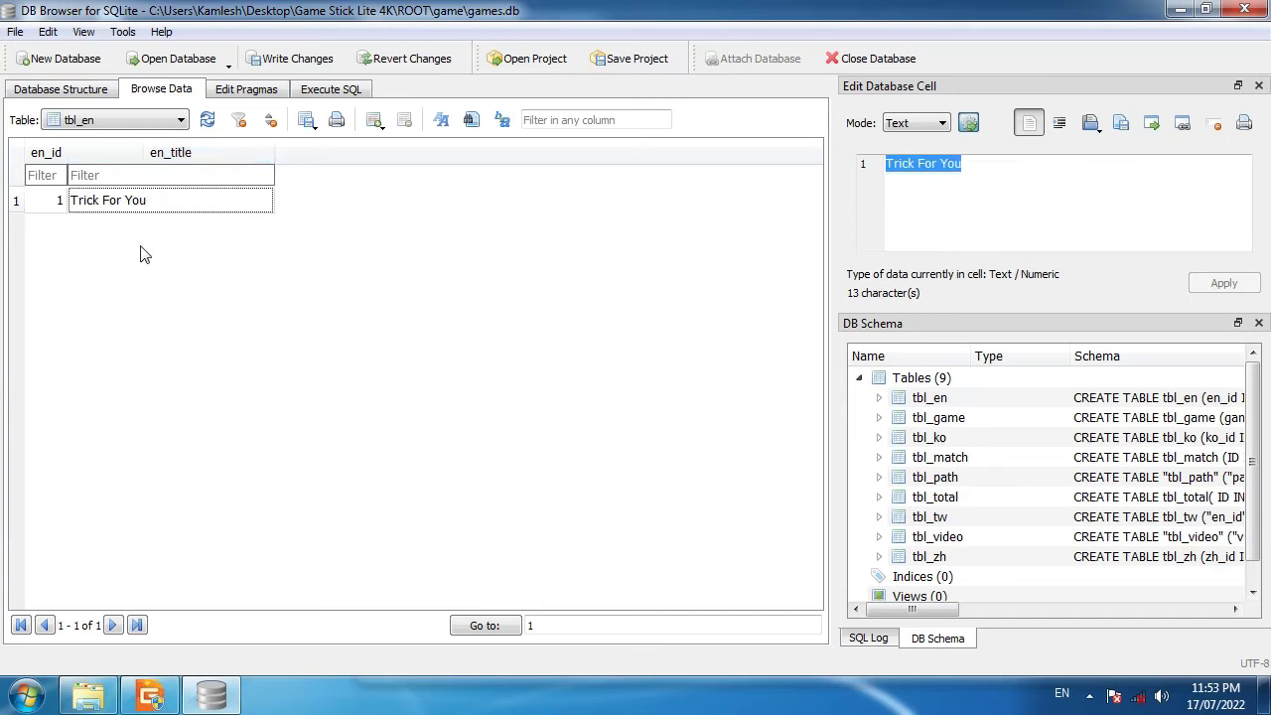
left_click(279, 66)
left_click(144, 120)
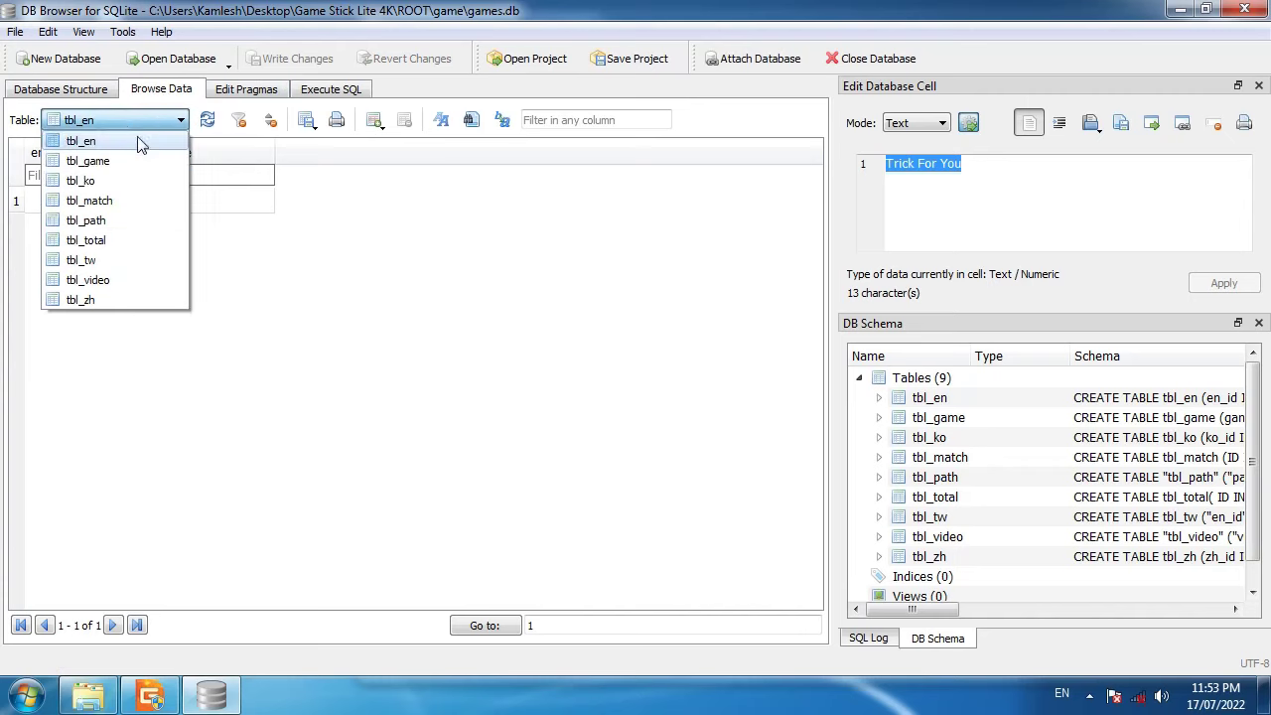
left_click(397, 247)
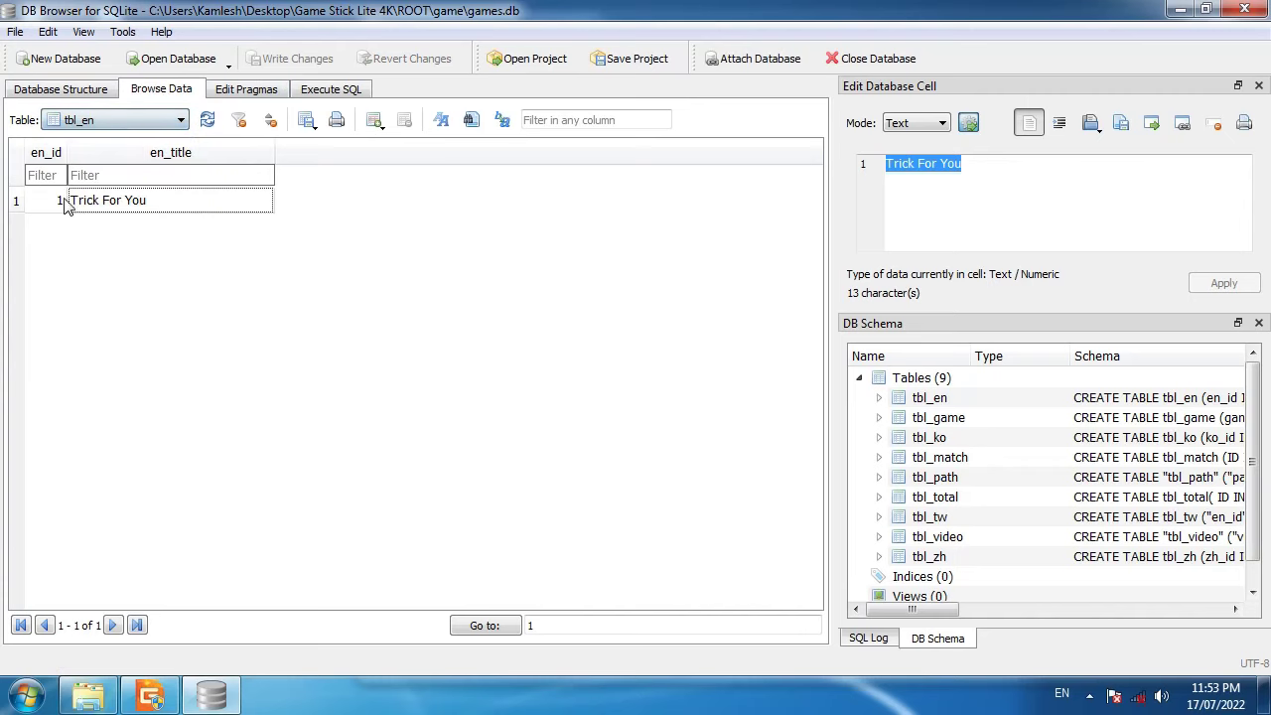
Examine the first tbl_en record and compare it with the game and image files in the gba folder.
left_click_drag(65, 205, 141, 205)
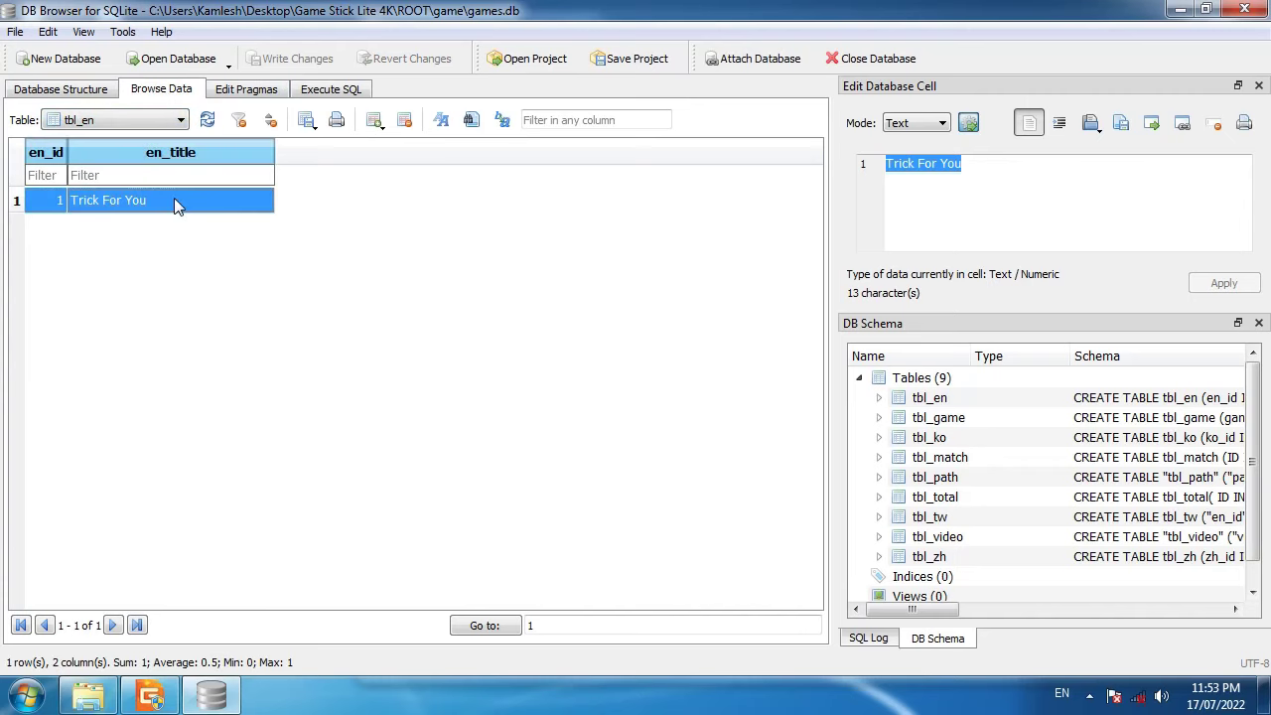
left_click(354, 211)
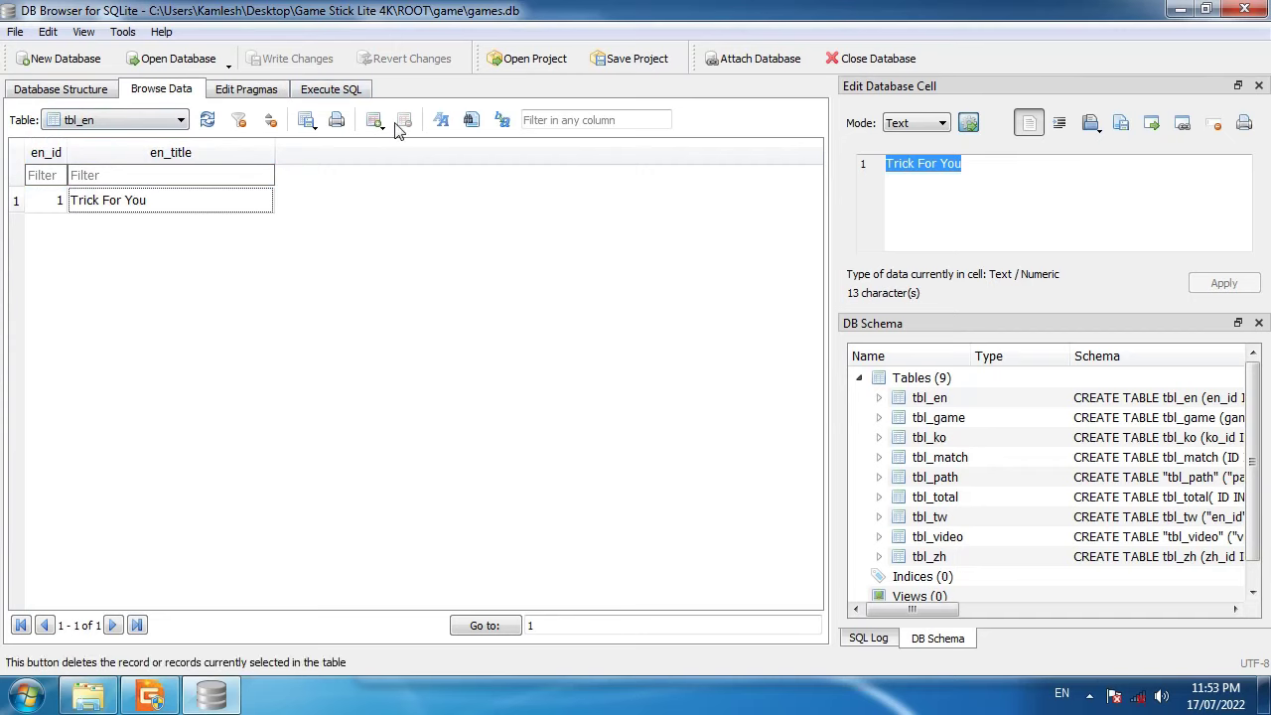
left_click(87, 695)
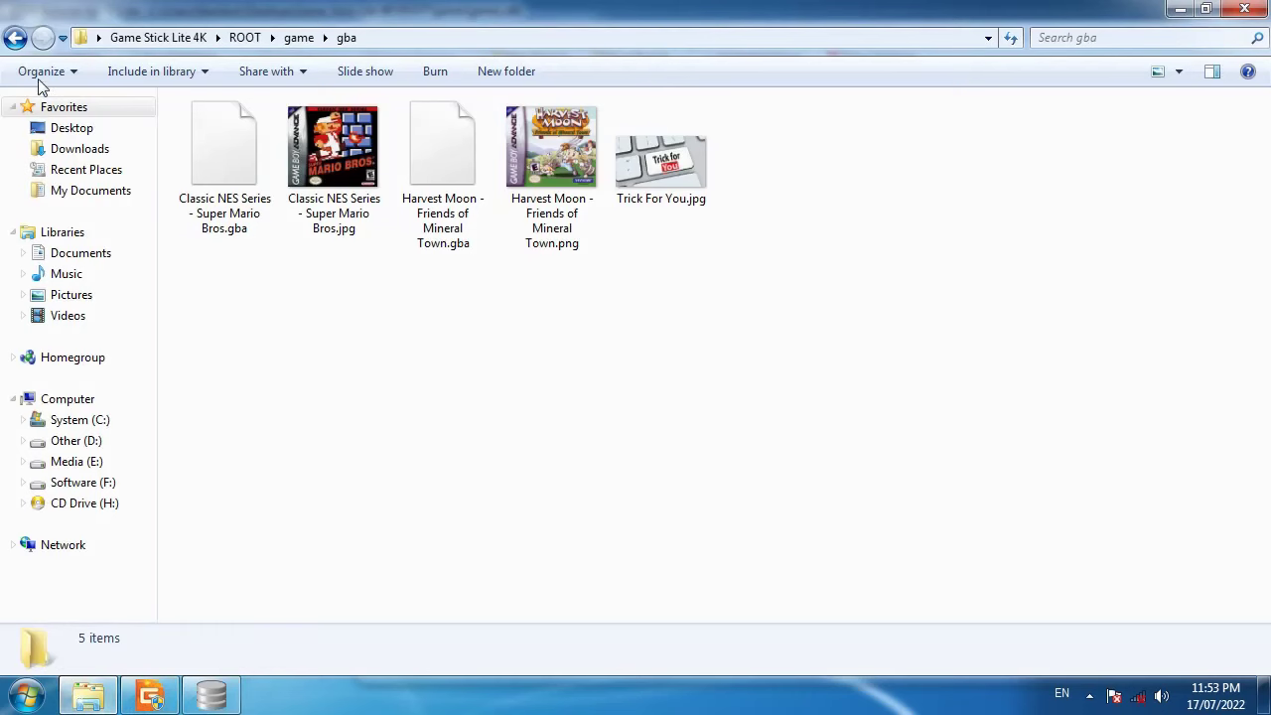
left_click(230, 230)
left_click(453, 230)
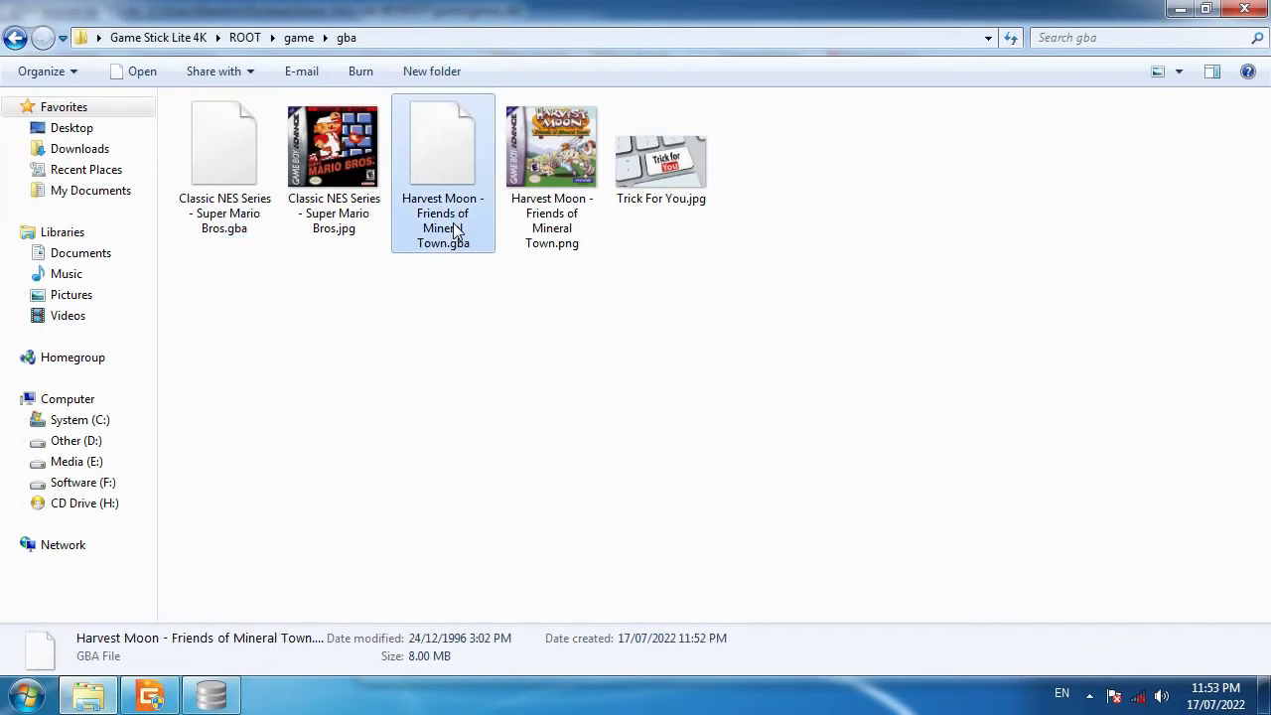
left_click(644, 270)
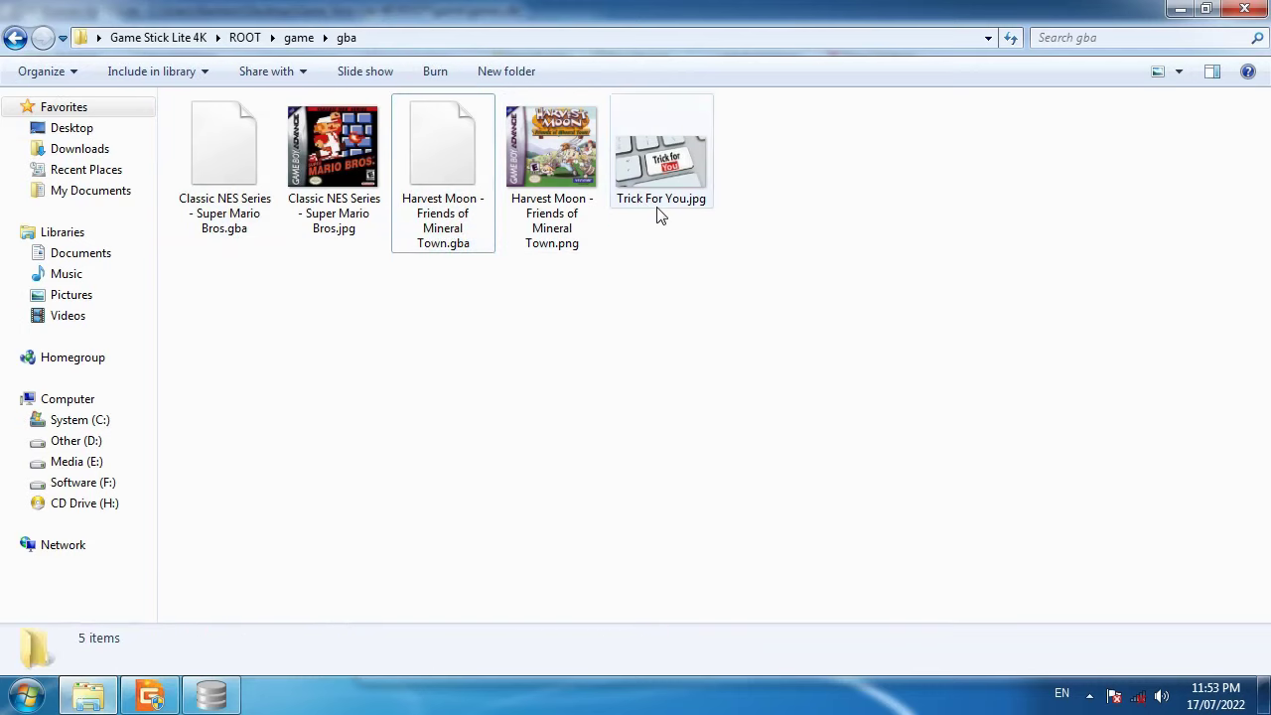
left_click(646, 216)
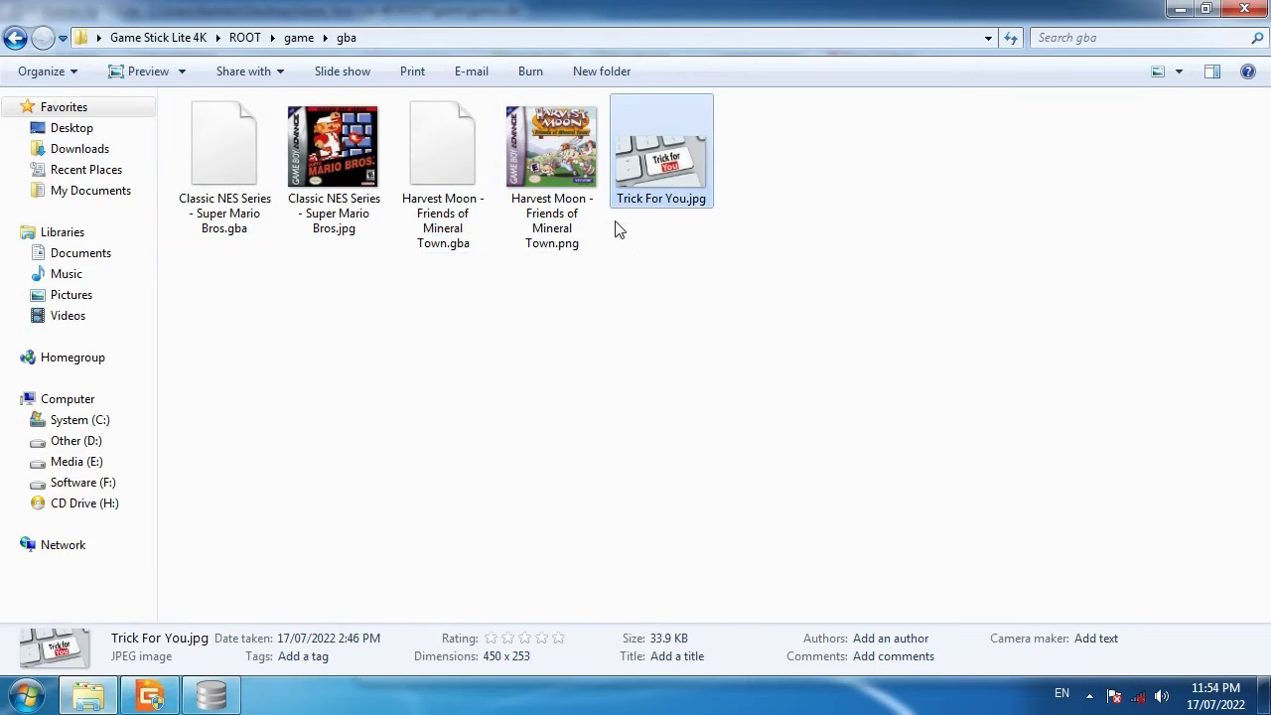
left_click(210, 699)
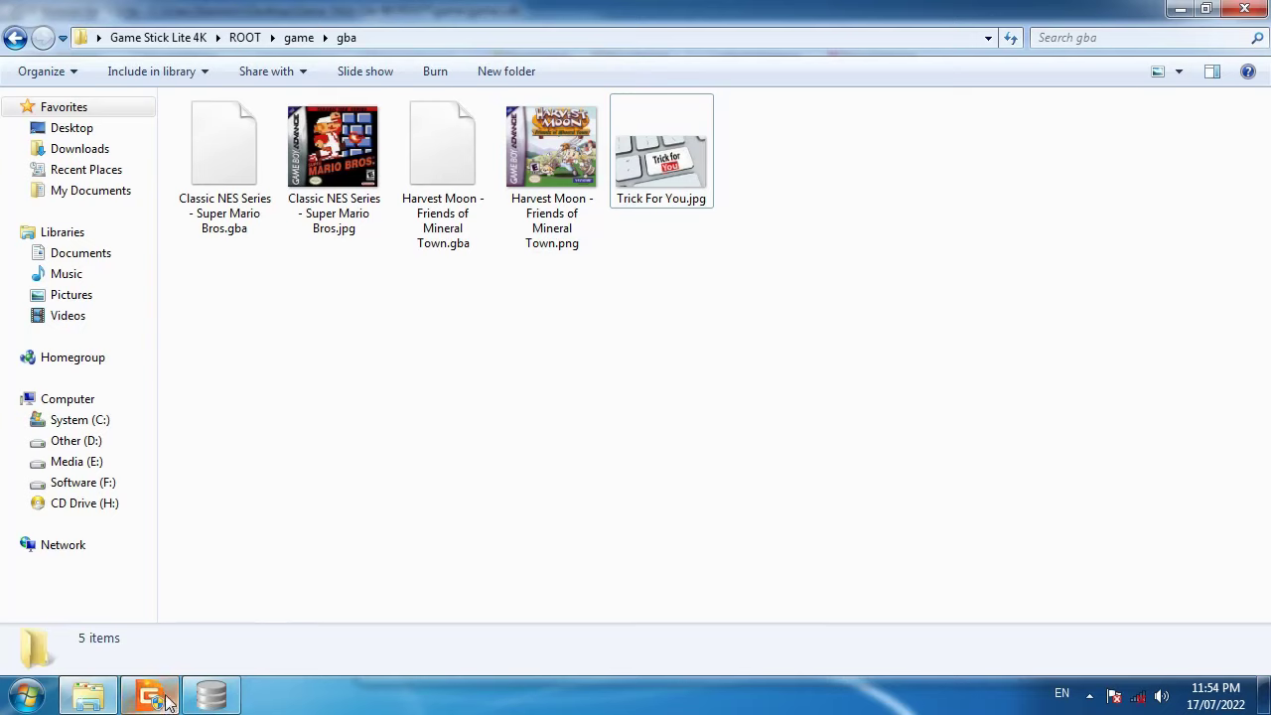
left_click(558, 241)
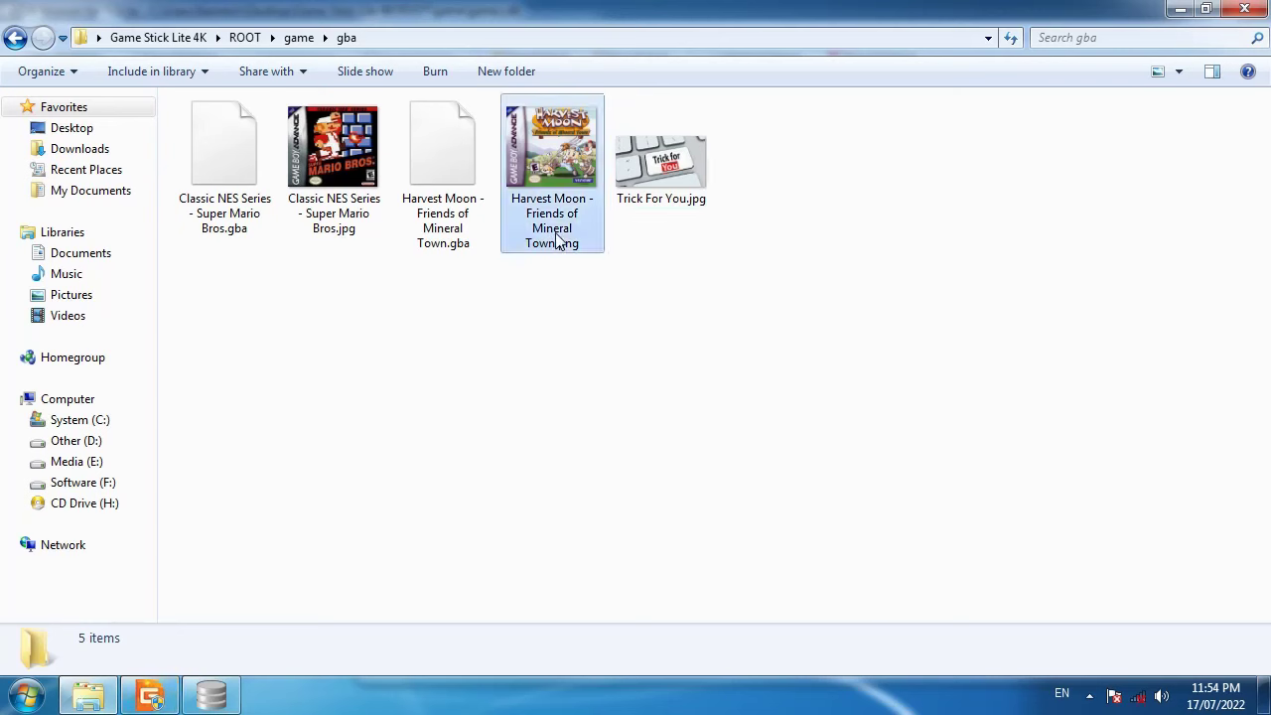
left_click(207, 695)
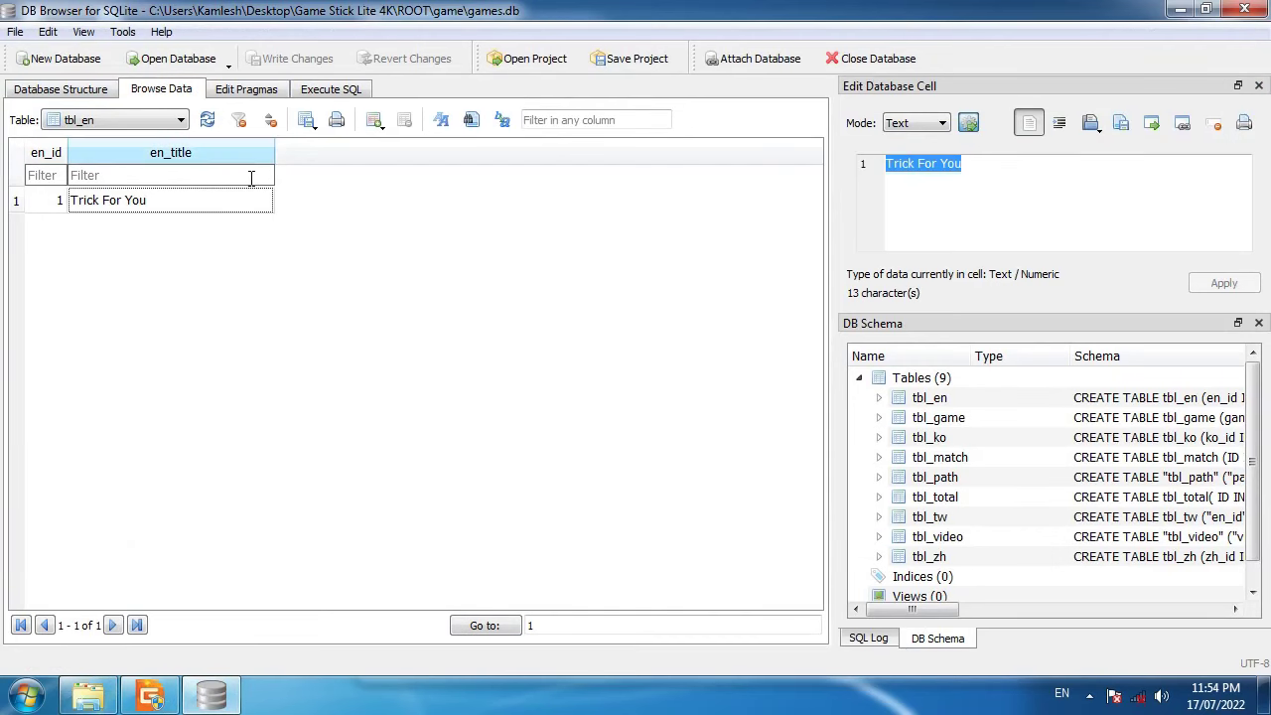
Add a second record to tbl_en and set its en_id to 2.
left_click(374, 119)
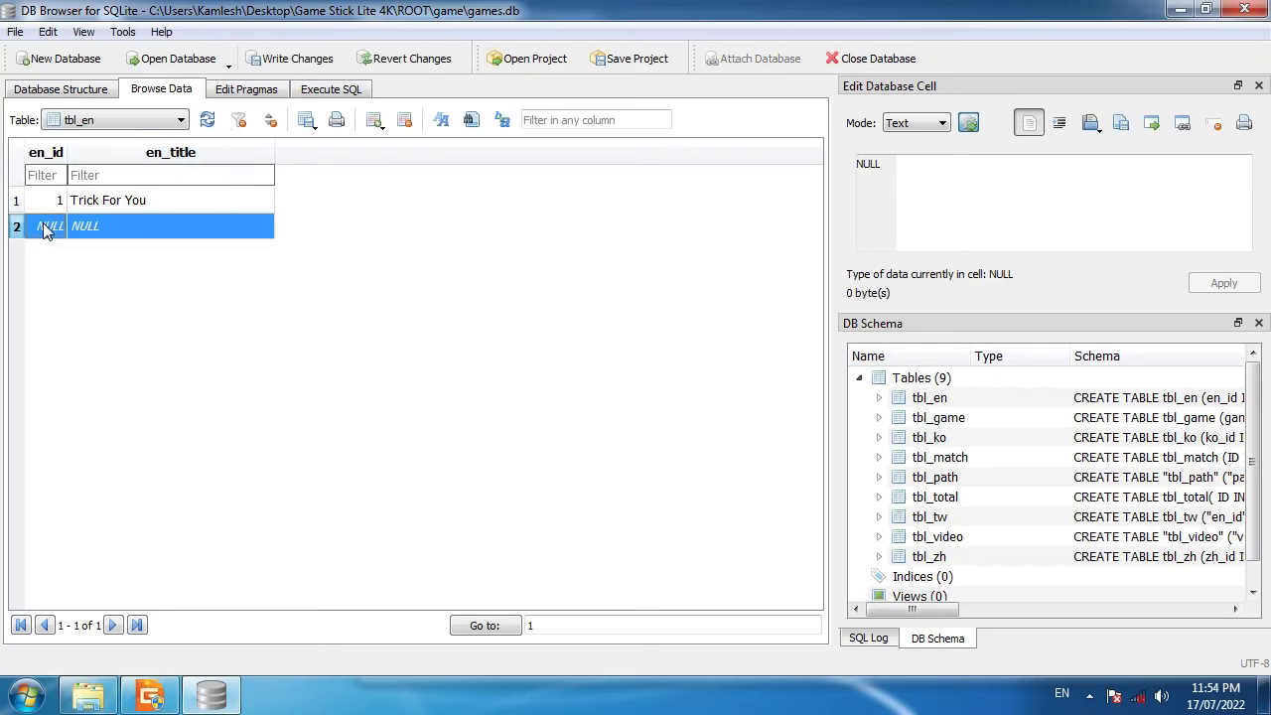
left_click(45, 228)
type("2")
key("Tab")
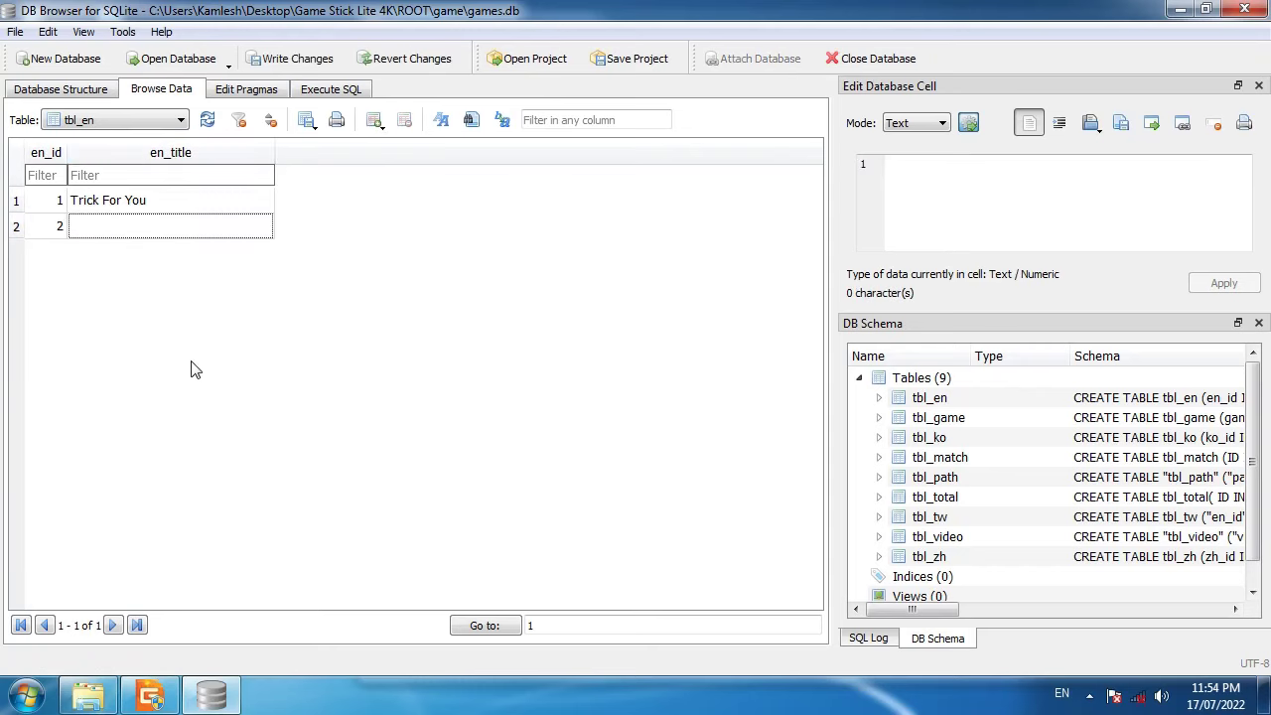
Switch to the gba folder and copy the name of Classic NES Series - Super Mario Bros.gba without its extension.
left_click(151, 698)
left_click(150, 698)
left_click(211, 695)
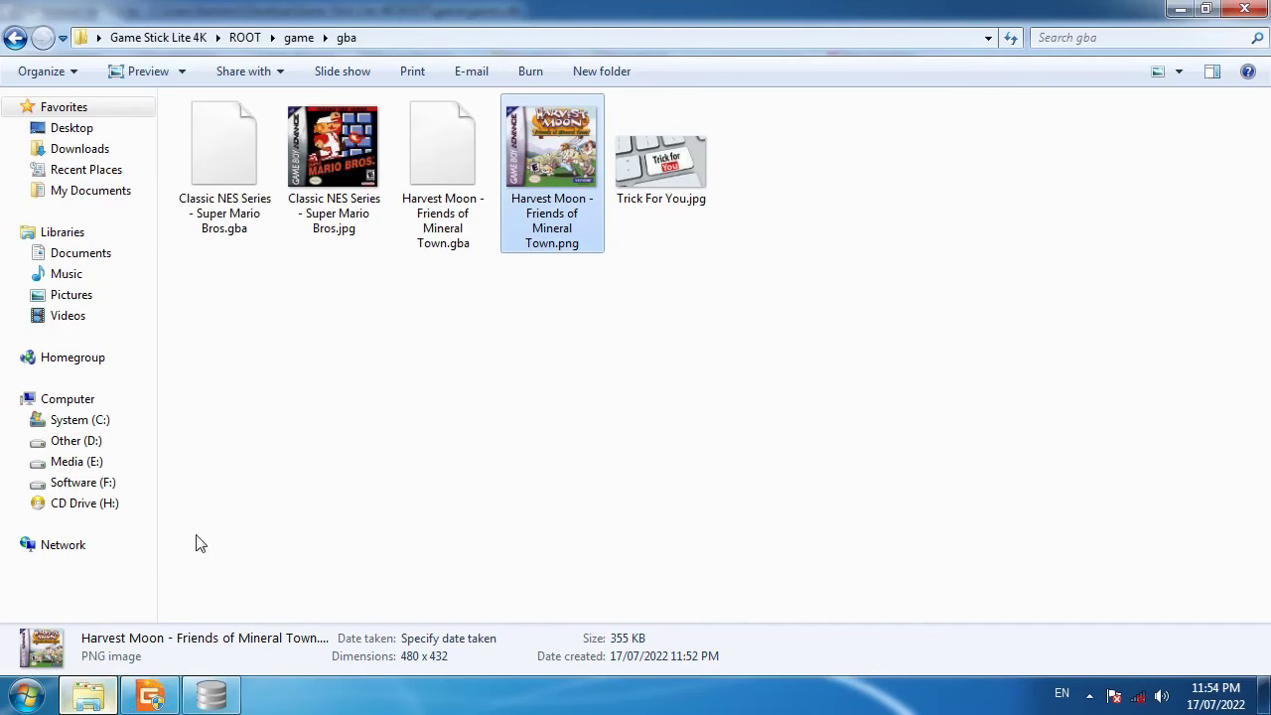
left_click(244, 221)
left_click(264, 242)
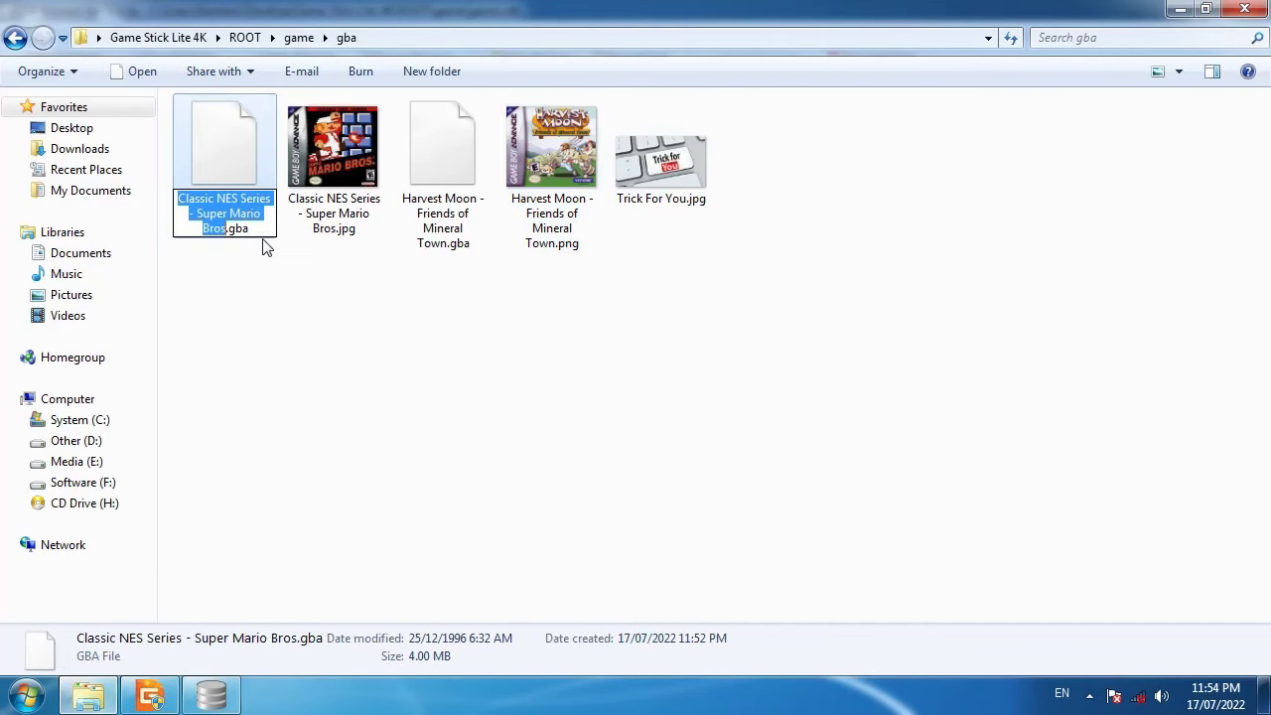
left_click_drag(264, 242, 255, 242)
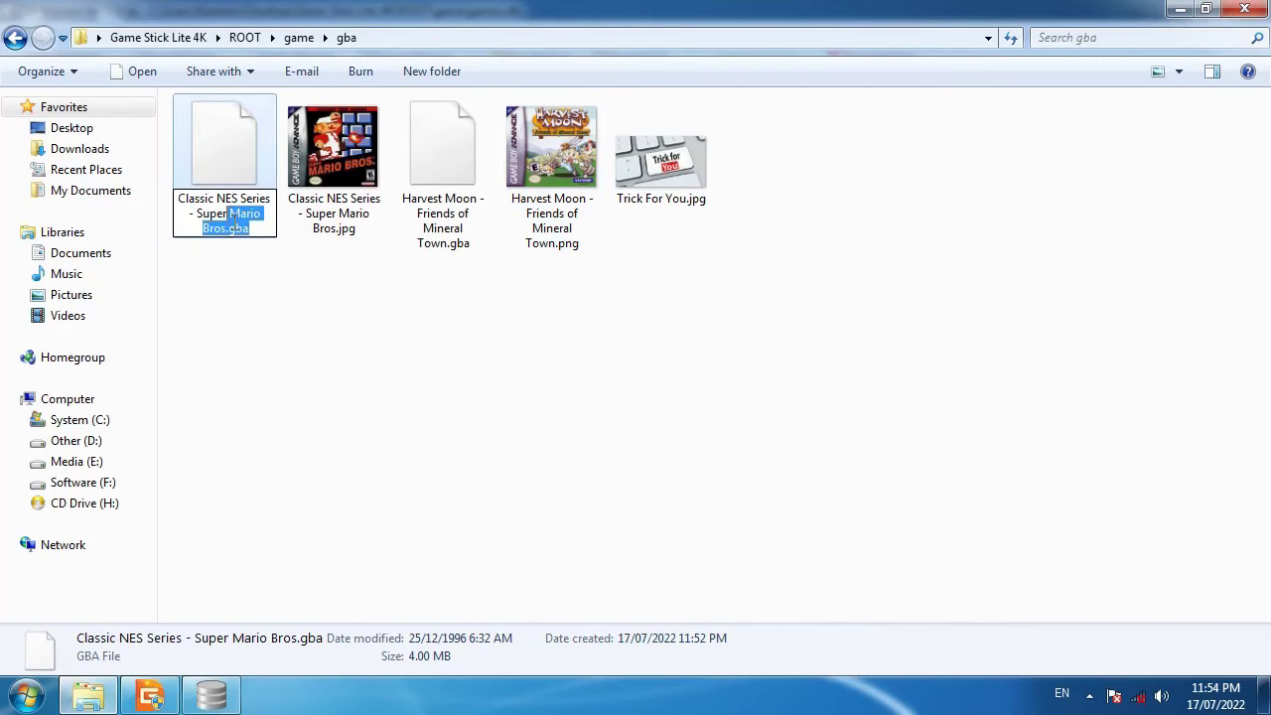
left_click(224, 223)
left_click_drag(248, 227, 180, 205)
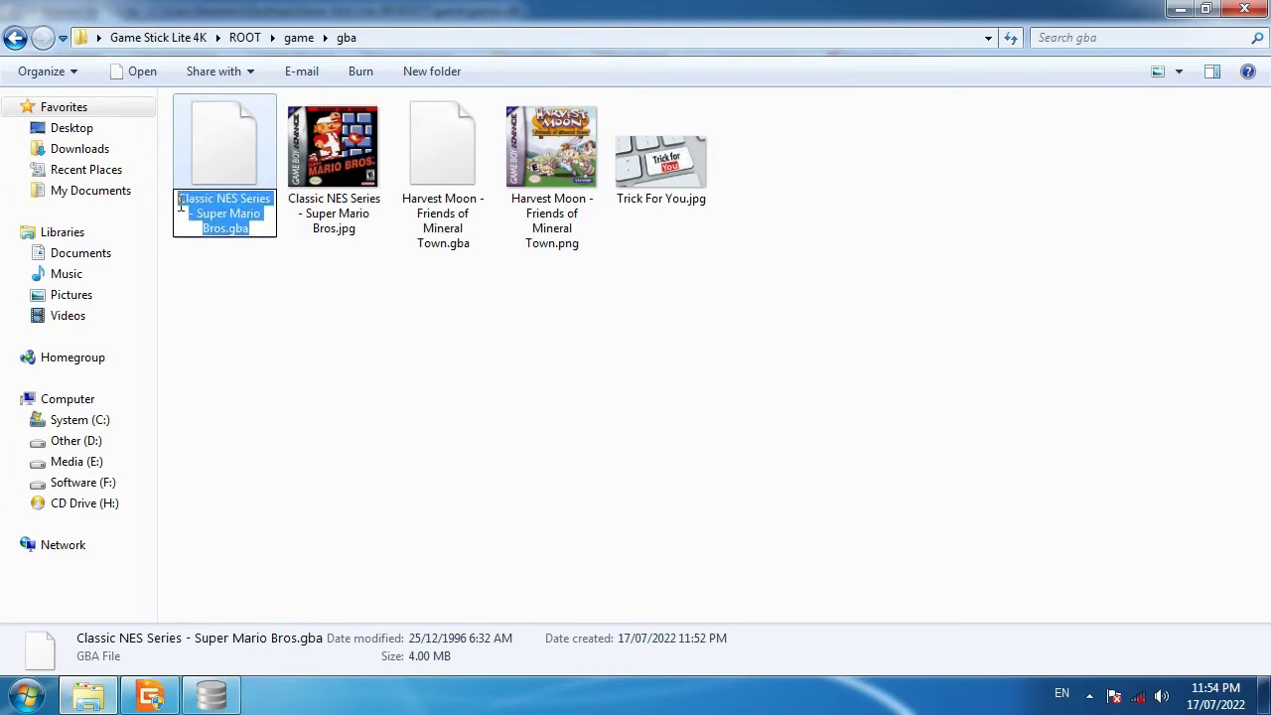
left_click(255, 235)
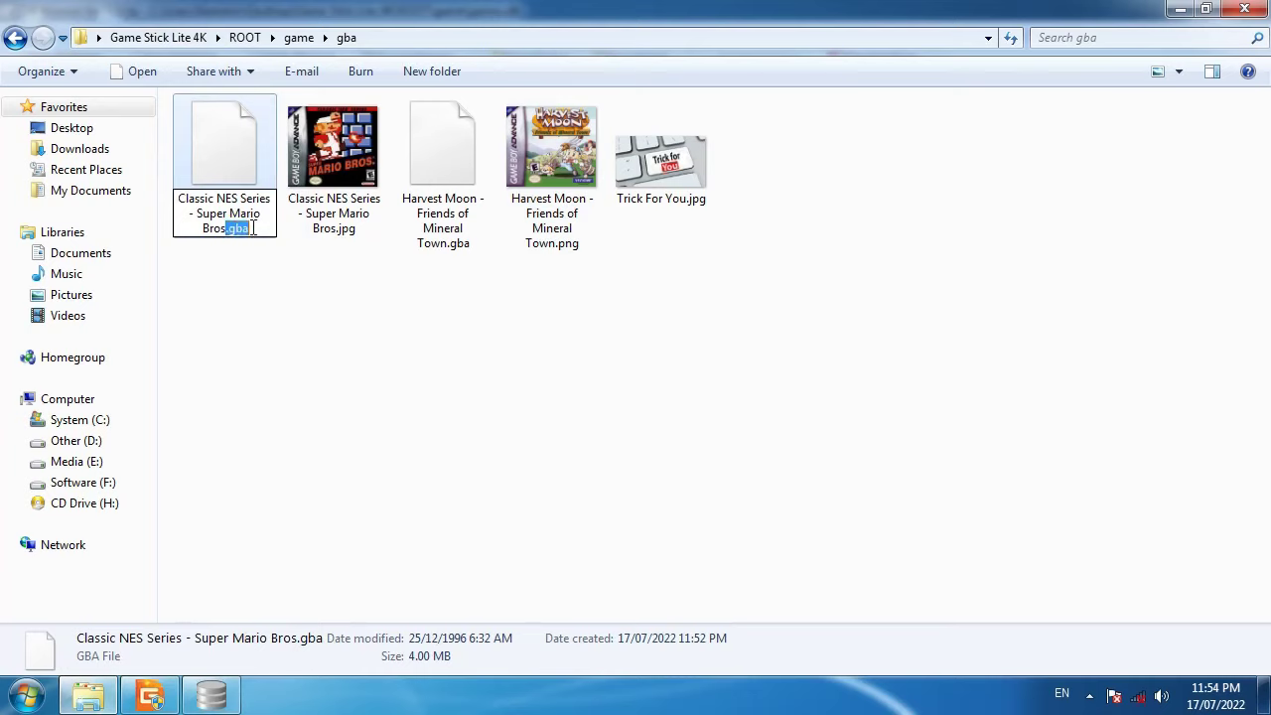
right_click(181, 195)
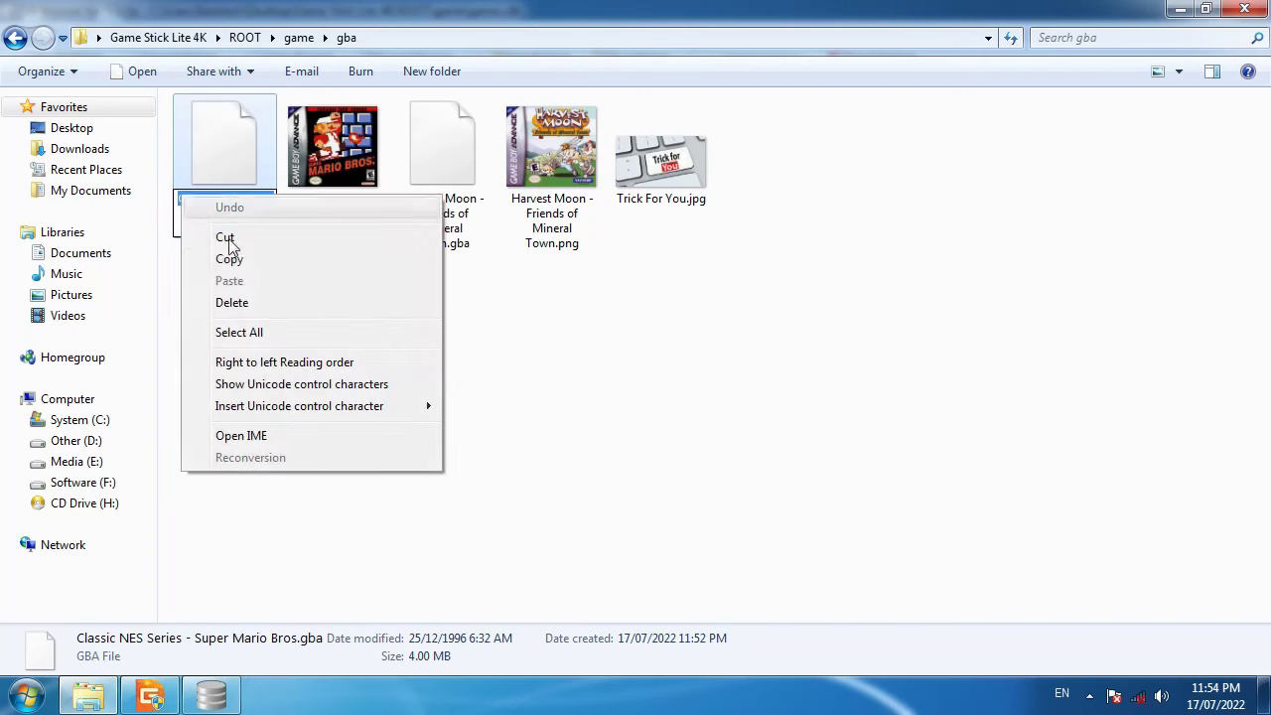
left_click(225, 256)
Paste the copied game name as the second record's en_title in DB Browser for SQLite and add a third record with en_id 3.
left_click(208, 697)
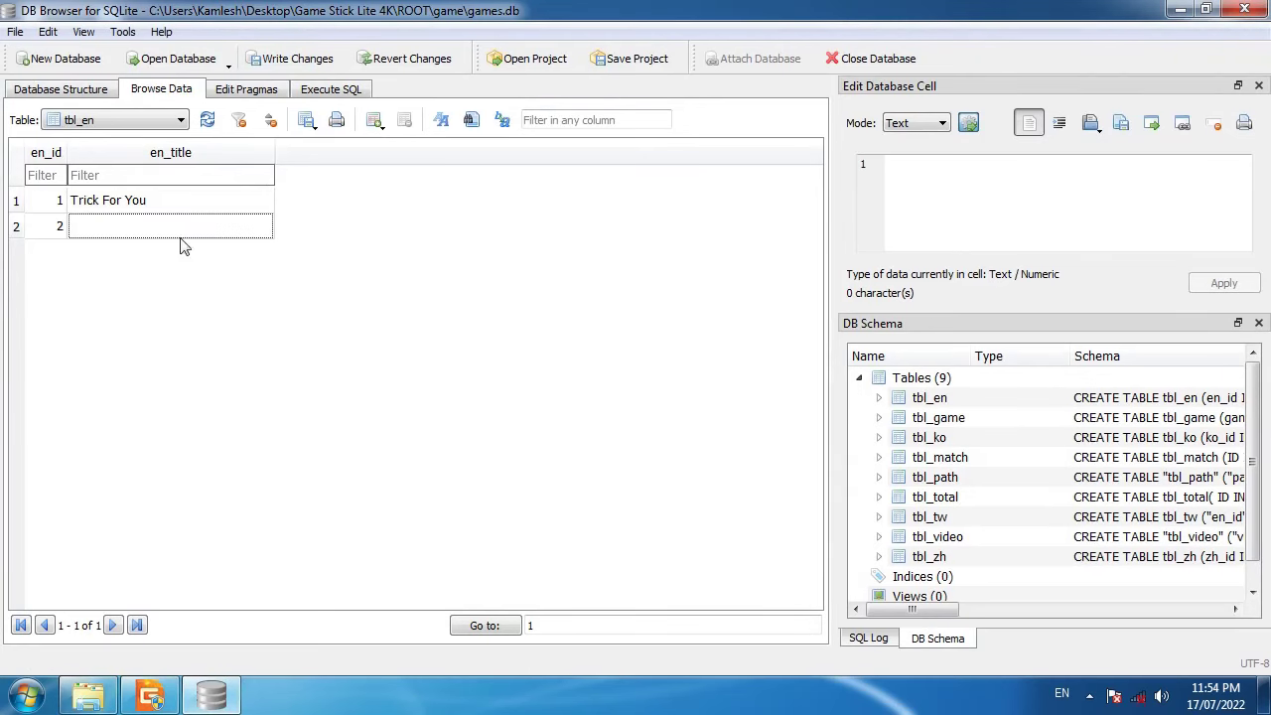
right_click(166, 225)
left_click(213, 410)
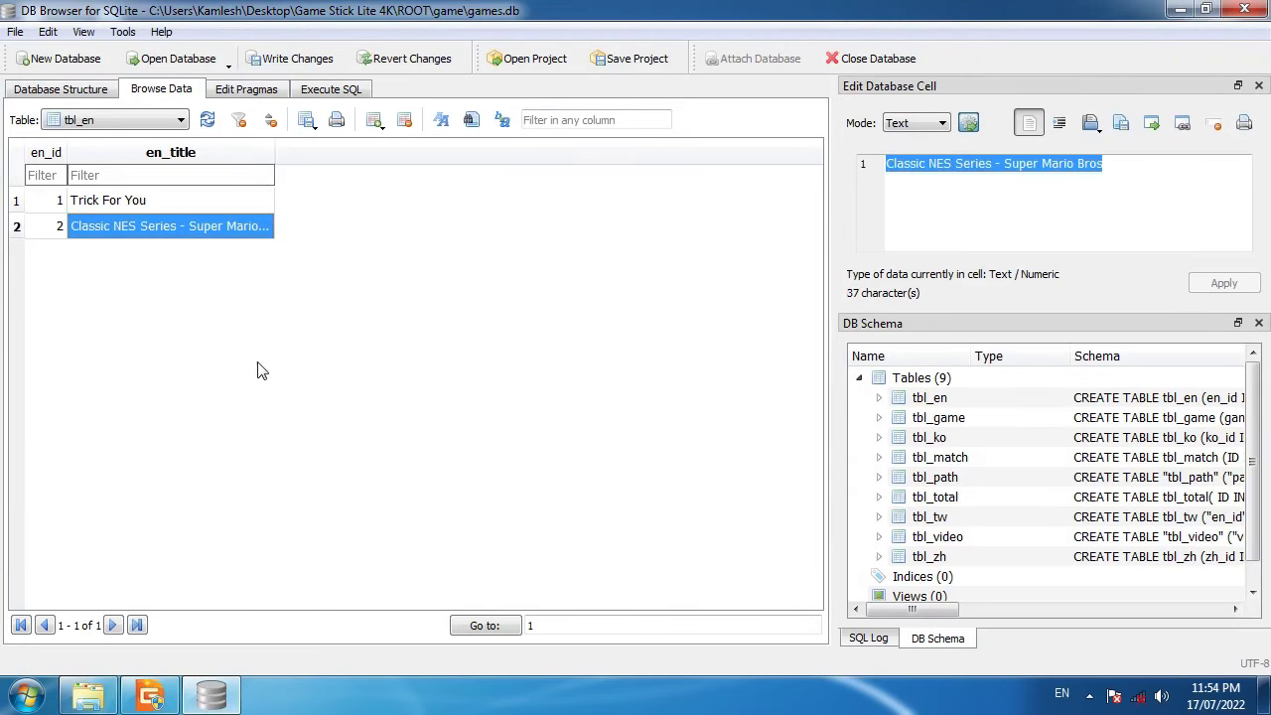
left_click(374, 120)
double_click(72, 258)
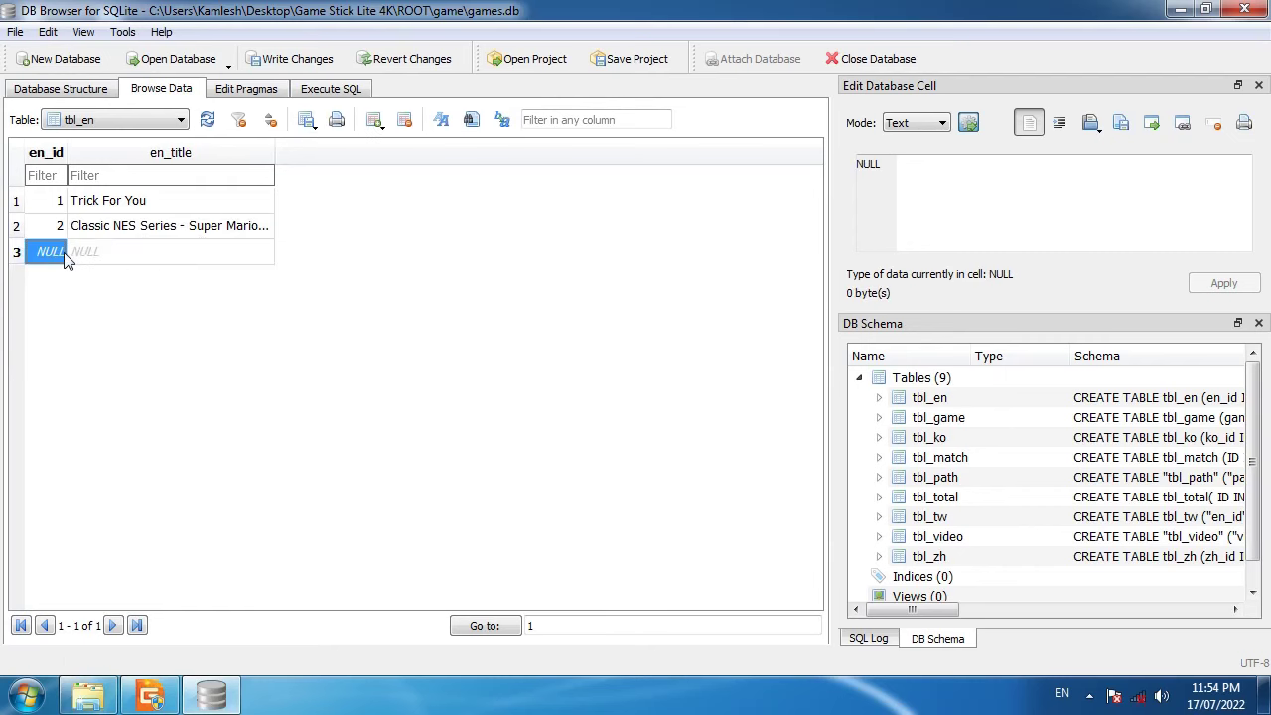
Switch to the gba folder and copy the name of Harvest Moon - Friends of Mineral Town.gba without its extension.
left_click(87, 698)
left_click(443, 213)
key("F2")
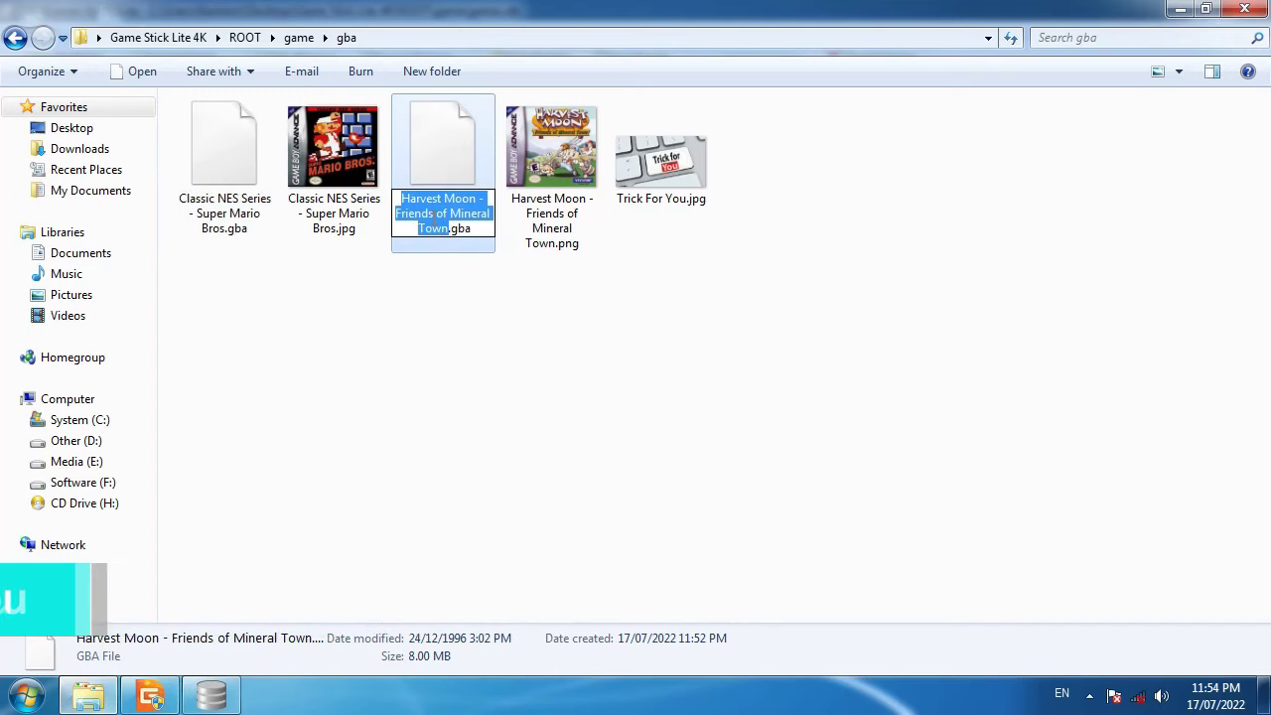
left_click(428, 213)
left_click(437, 301)
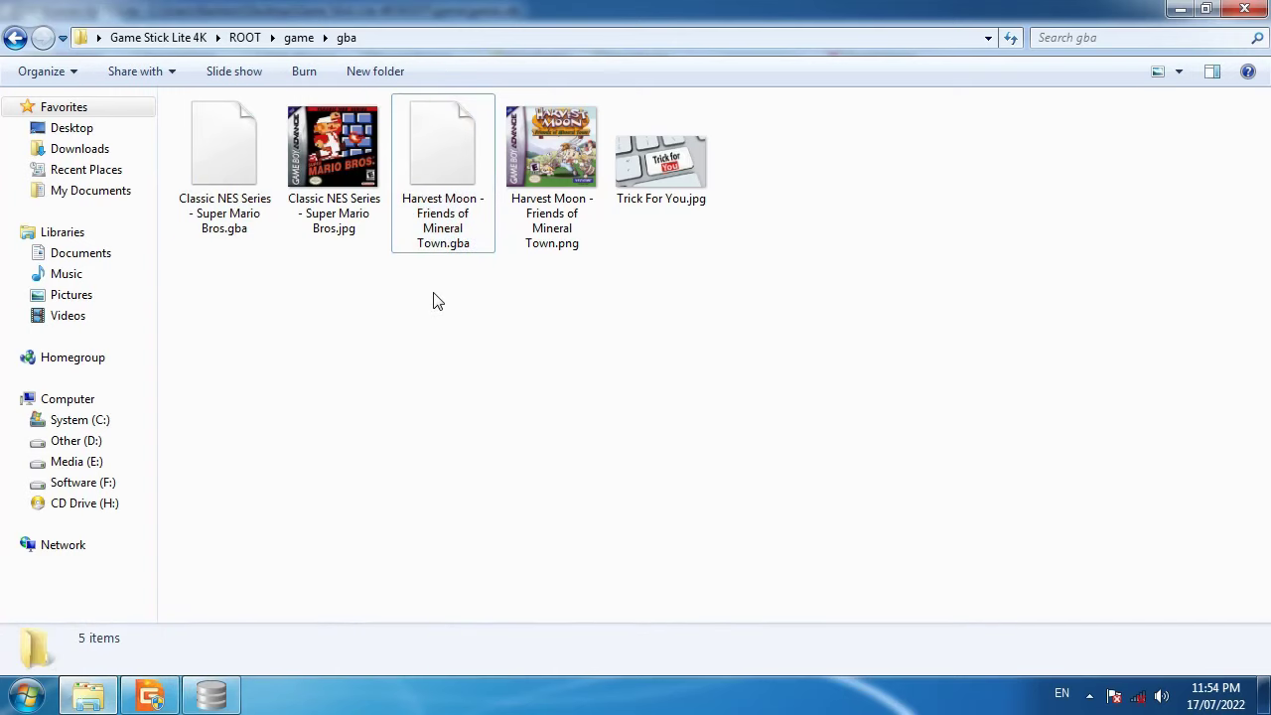
left_click(266, 221)
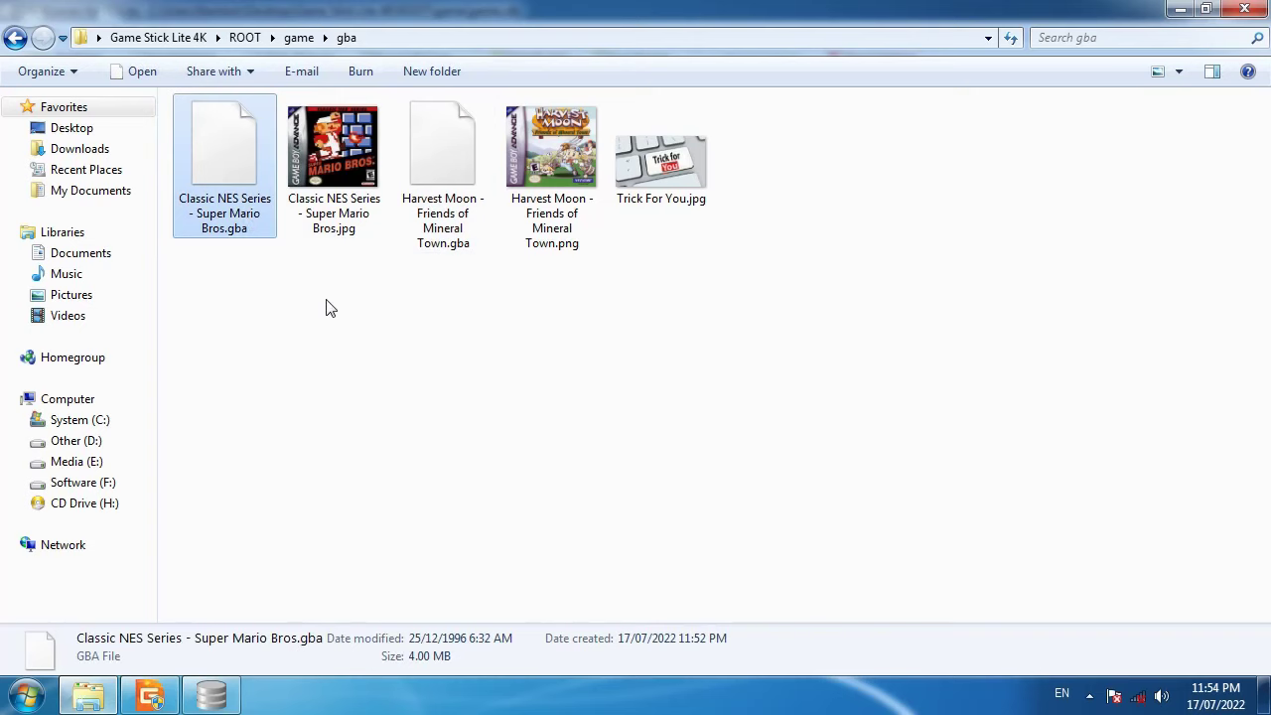
key("F2")
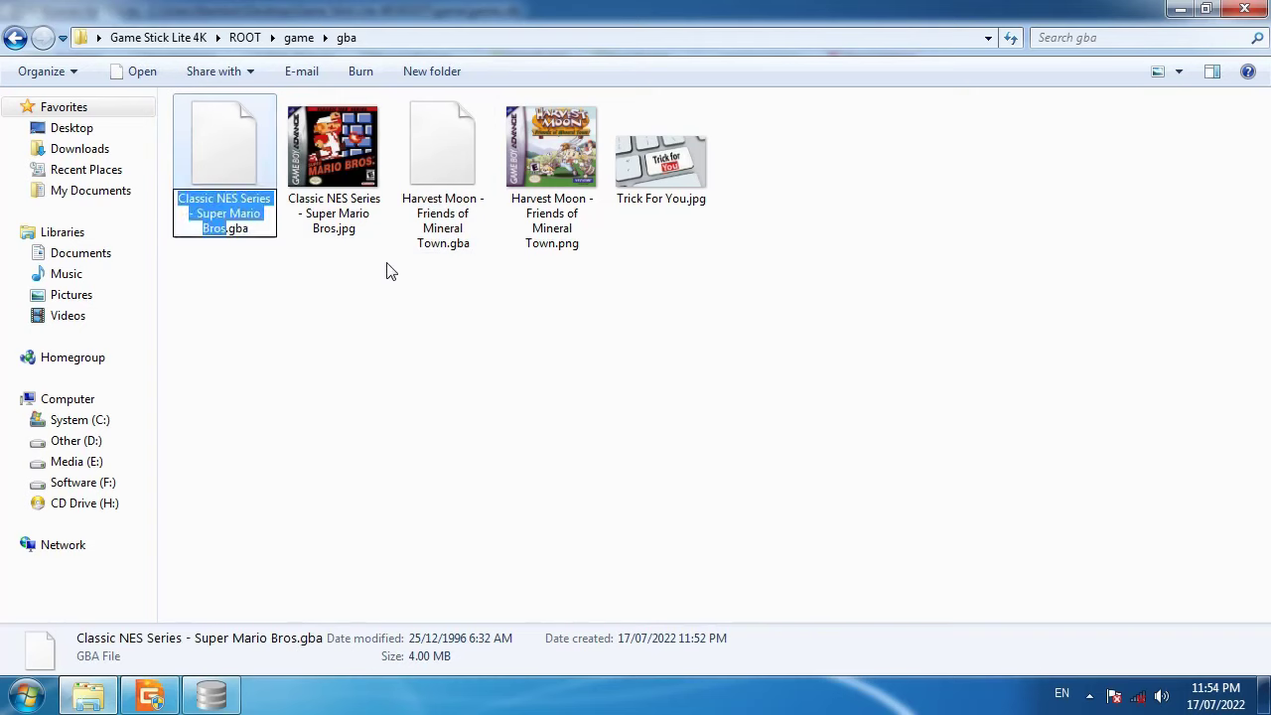
left_click(426, 247)
key("F2")
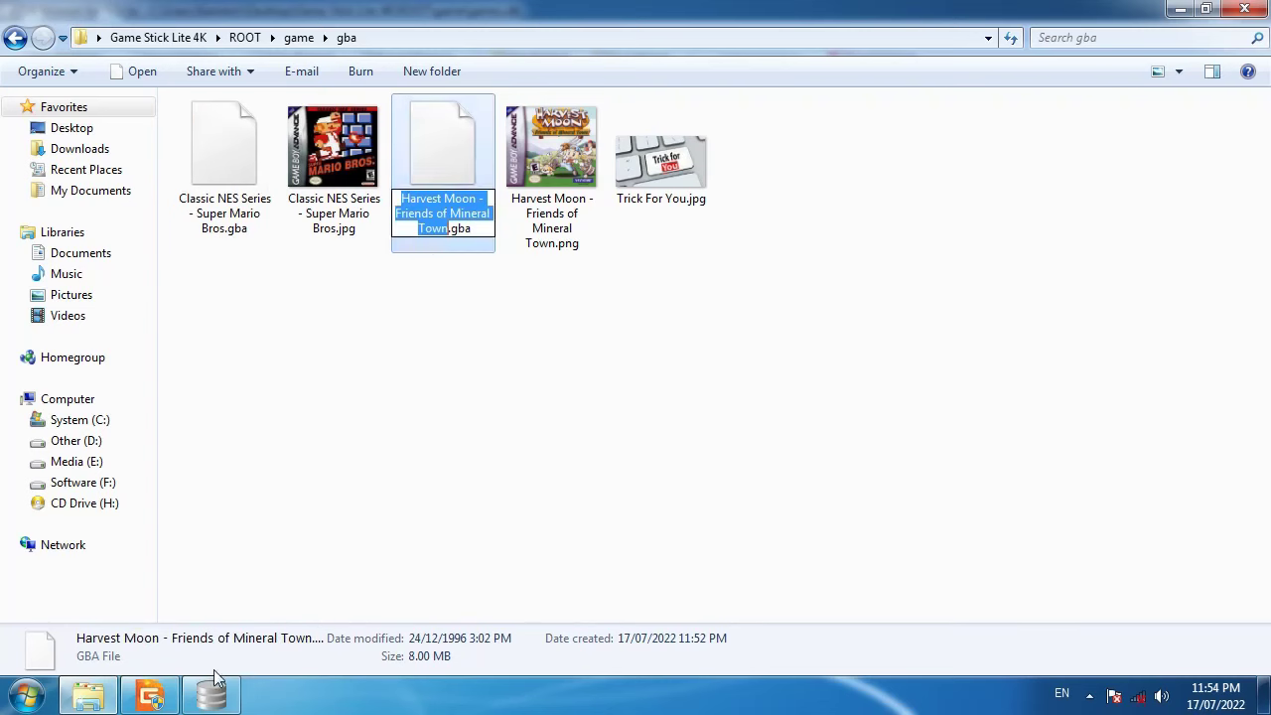
Switch to DB Browser for SQLite, paste the copied game name as the third record's en_title, and write the changes to the database.
left_click(210, 696)
right_click(116, 250)
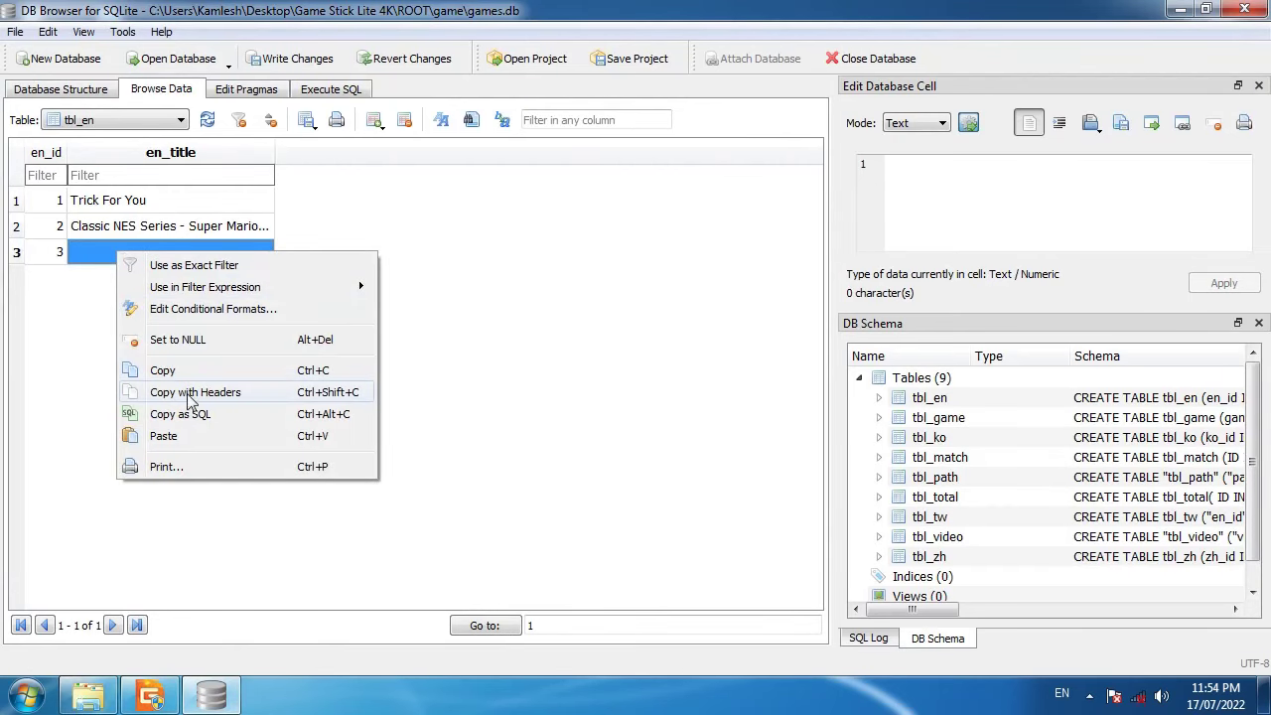
left_click(169, 431)
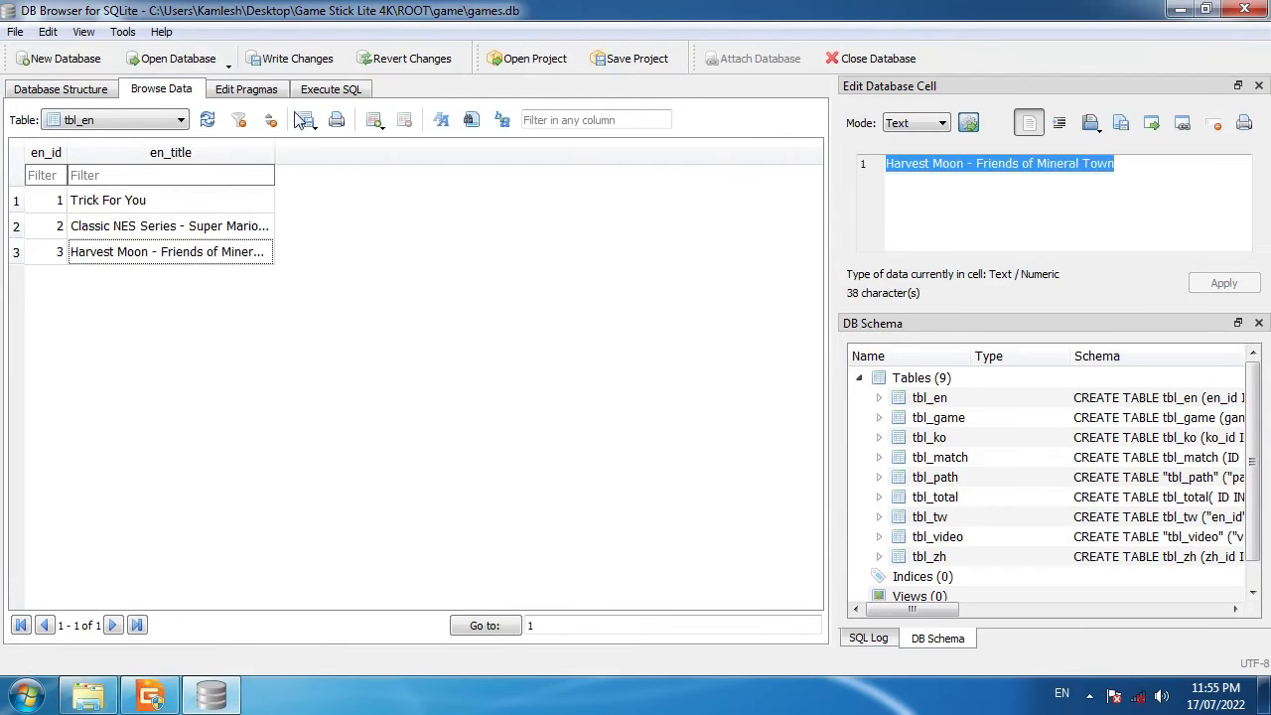
left_click(290, 60)
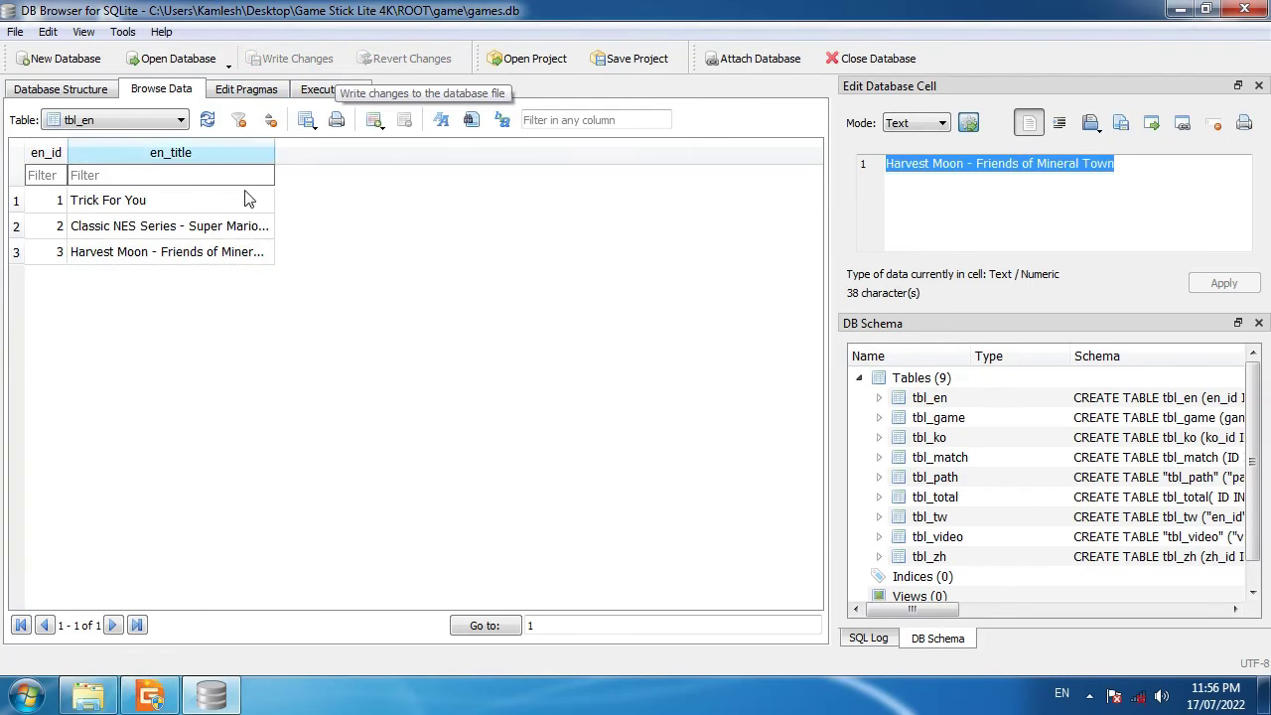
Copy the en_id and en_title values of all three tbl_en records.
left_click_drag(52, 203, 145, 252)
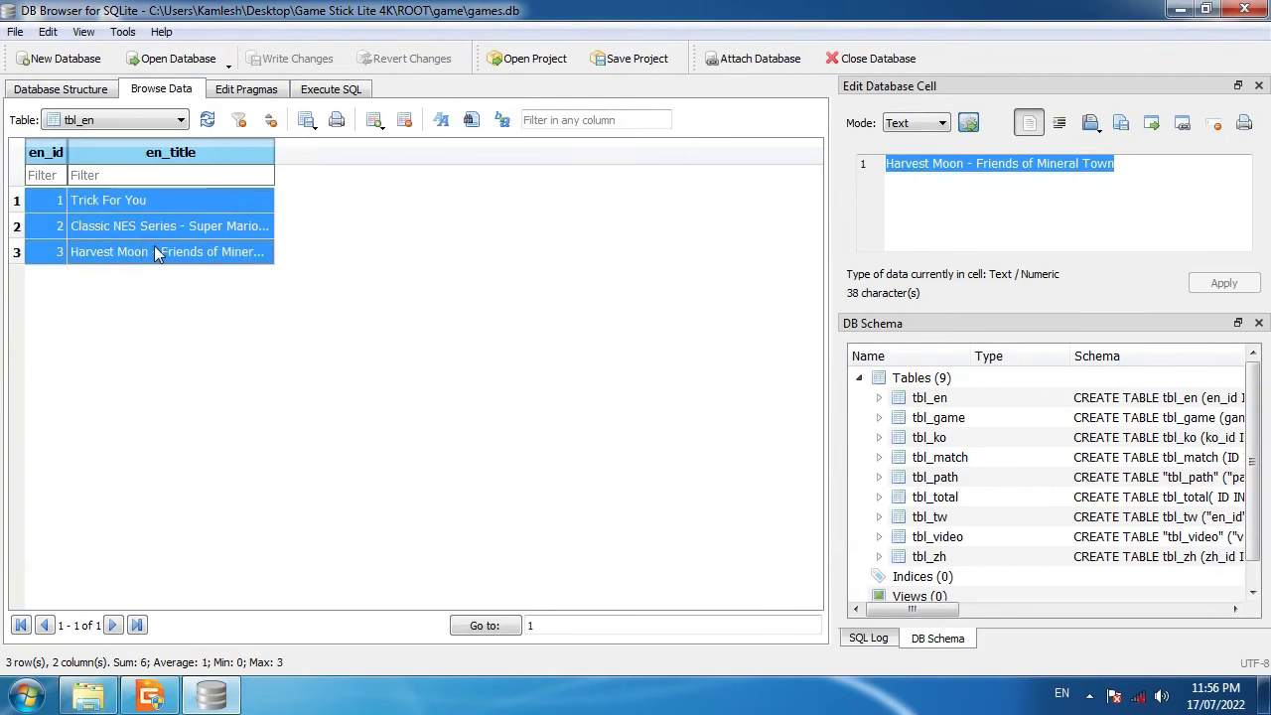
right_click(111, 221)
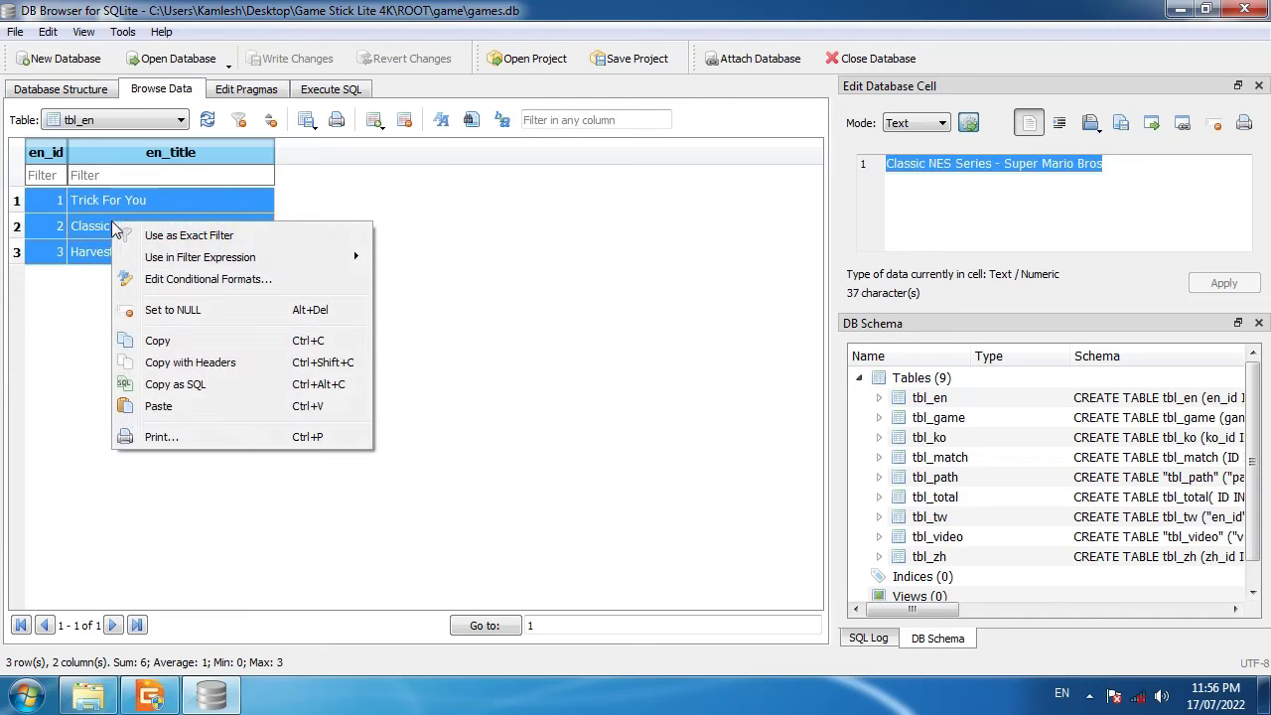
left_click(154, 338)
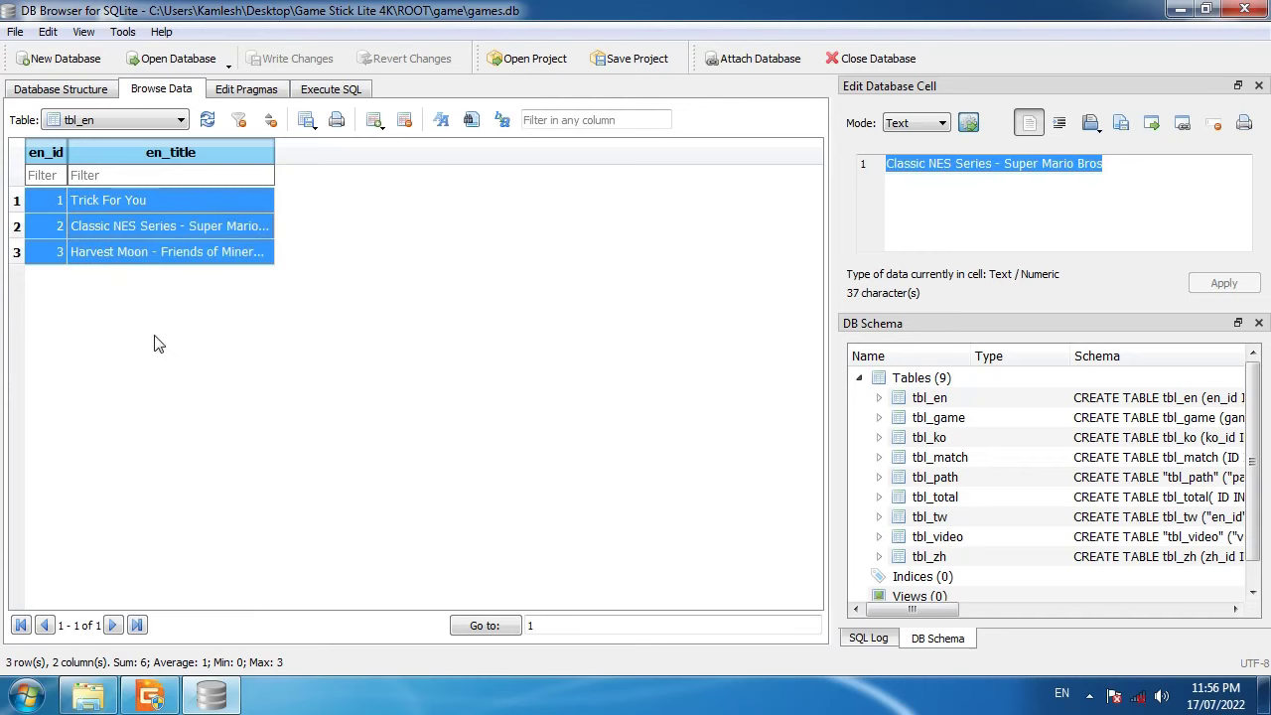
Open the tbl_ko table and add three new records.
left_click(100, 120)
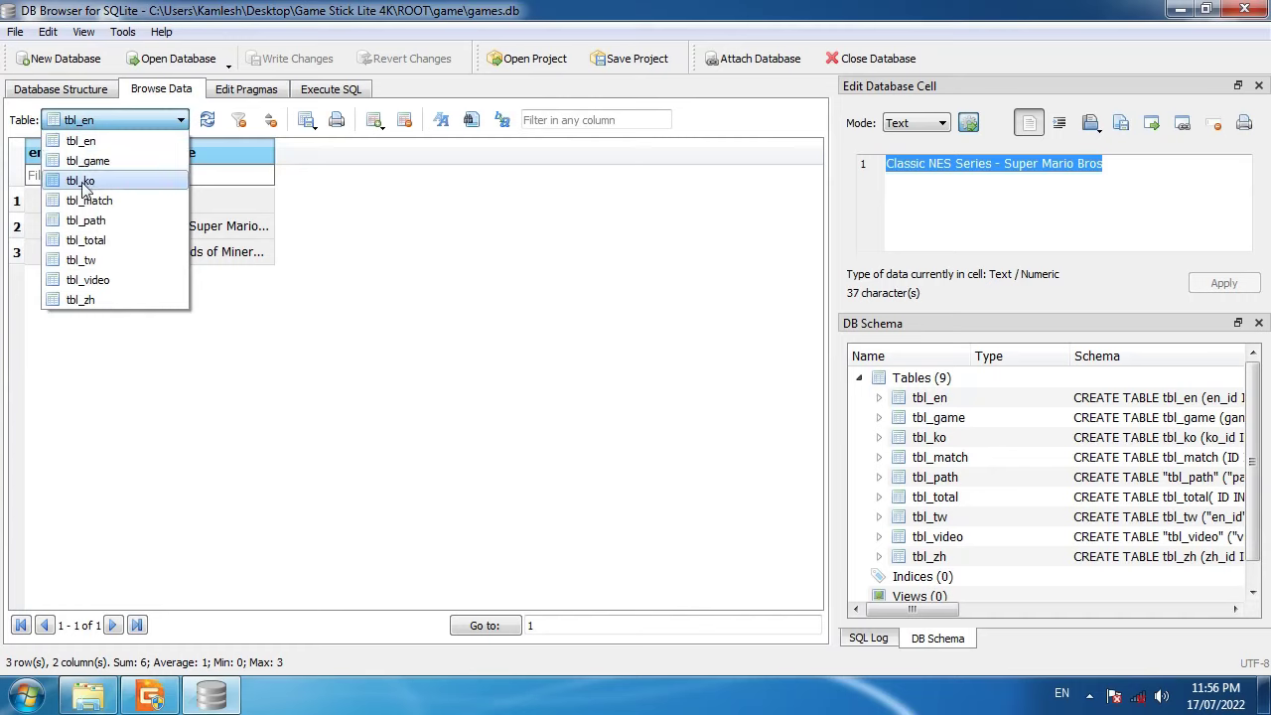
left_click(83, 183)
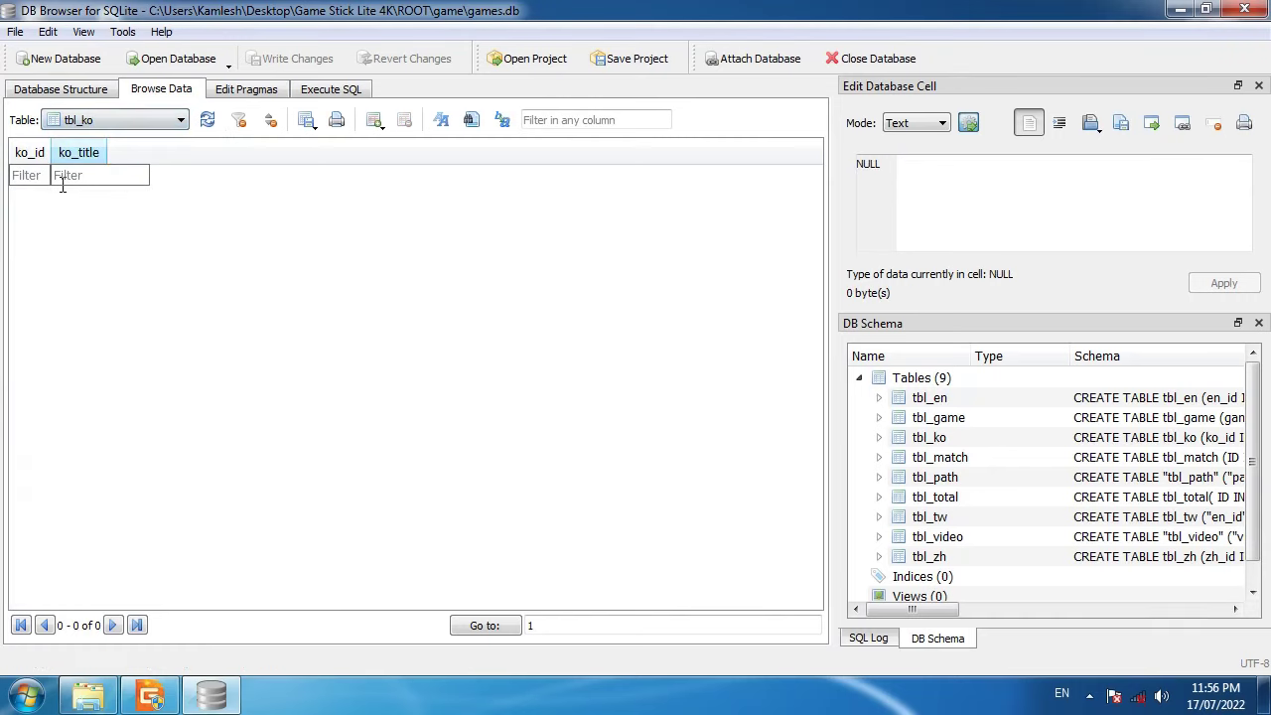
left_click(374, 120)
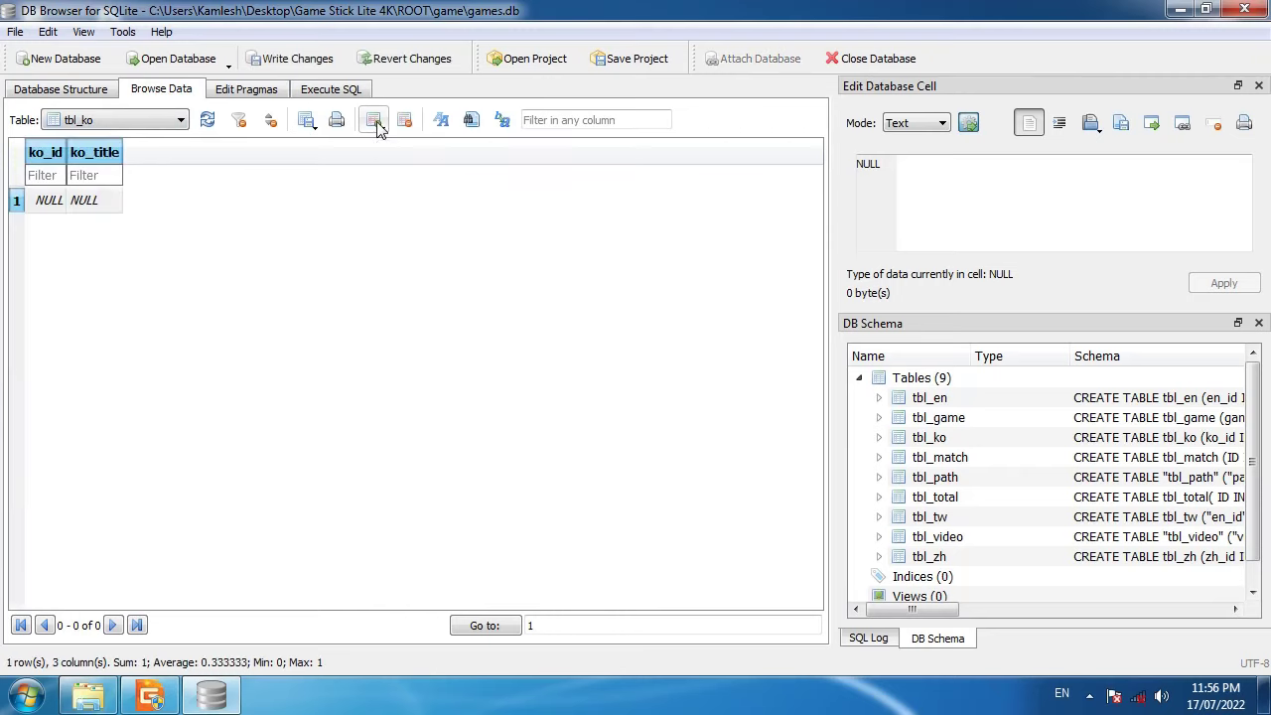
left_click(374, 120)
left_click(374, 120)
Paste the copied IDs and titles over the three empty tbl_ko records and widen the ko_title column to fit the full titles.
left_click(50, 208)
left_click_drag(52, 216, 87, 249)
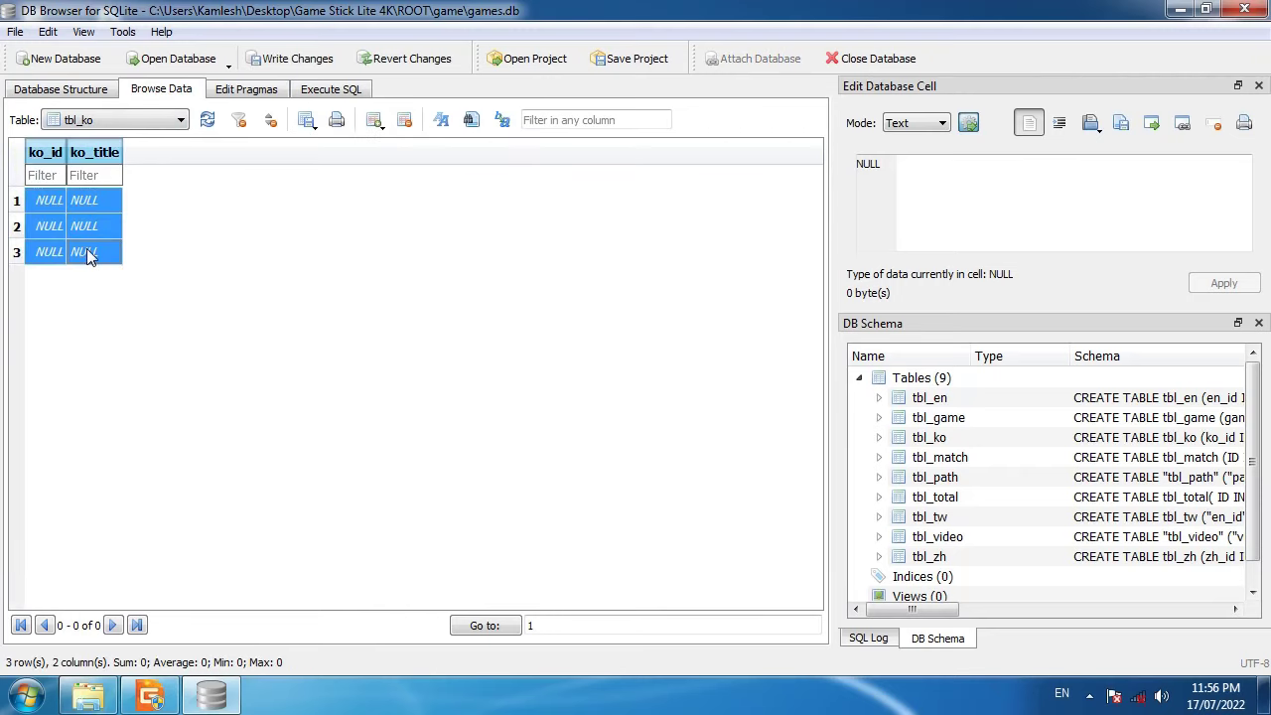
right_click(86, 253)
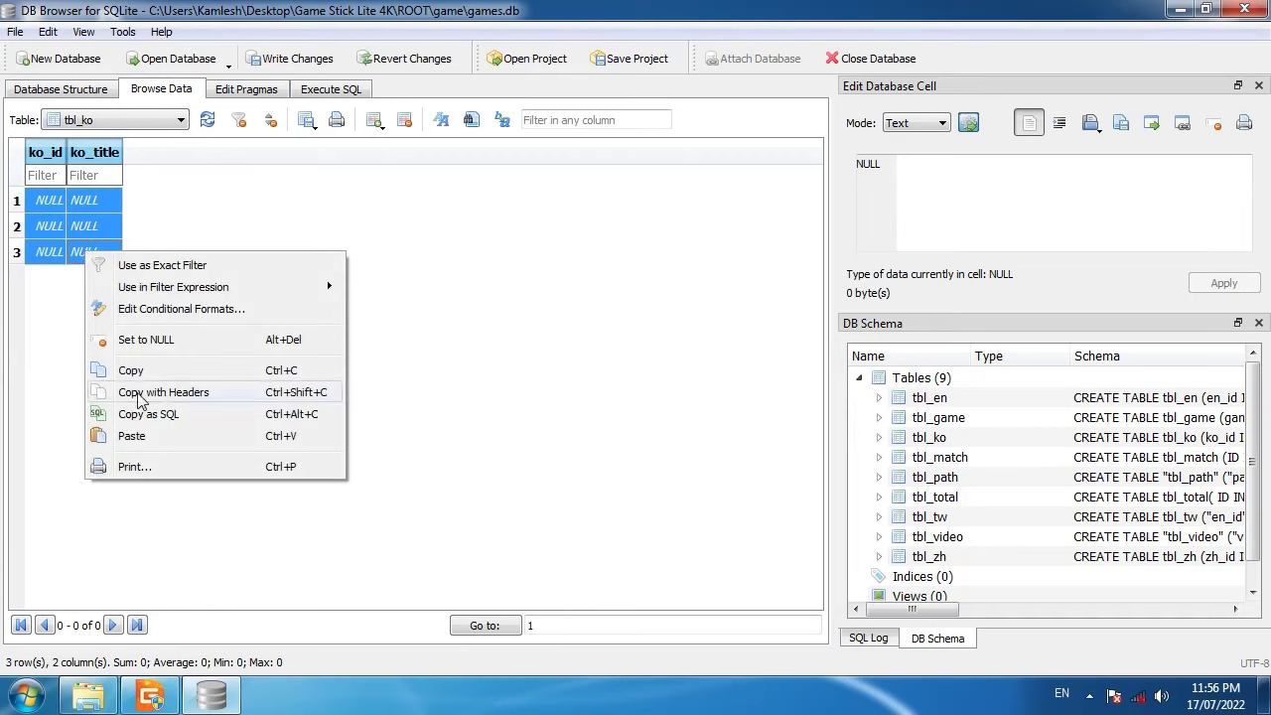
left_click(135, 436)
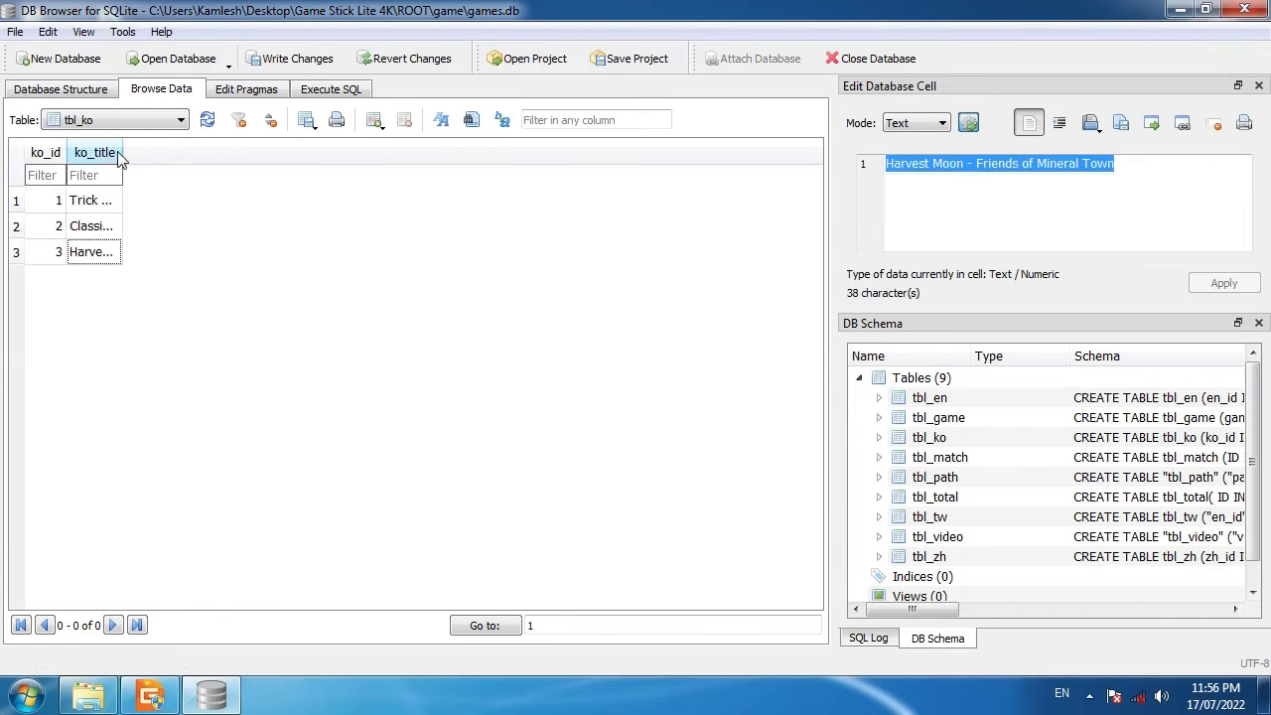
left_click_drag(122, 157, 321, 171)
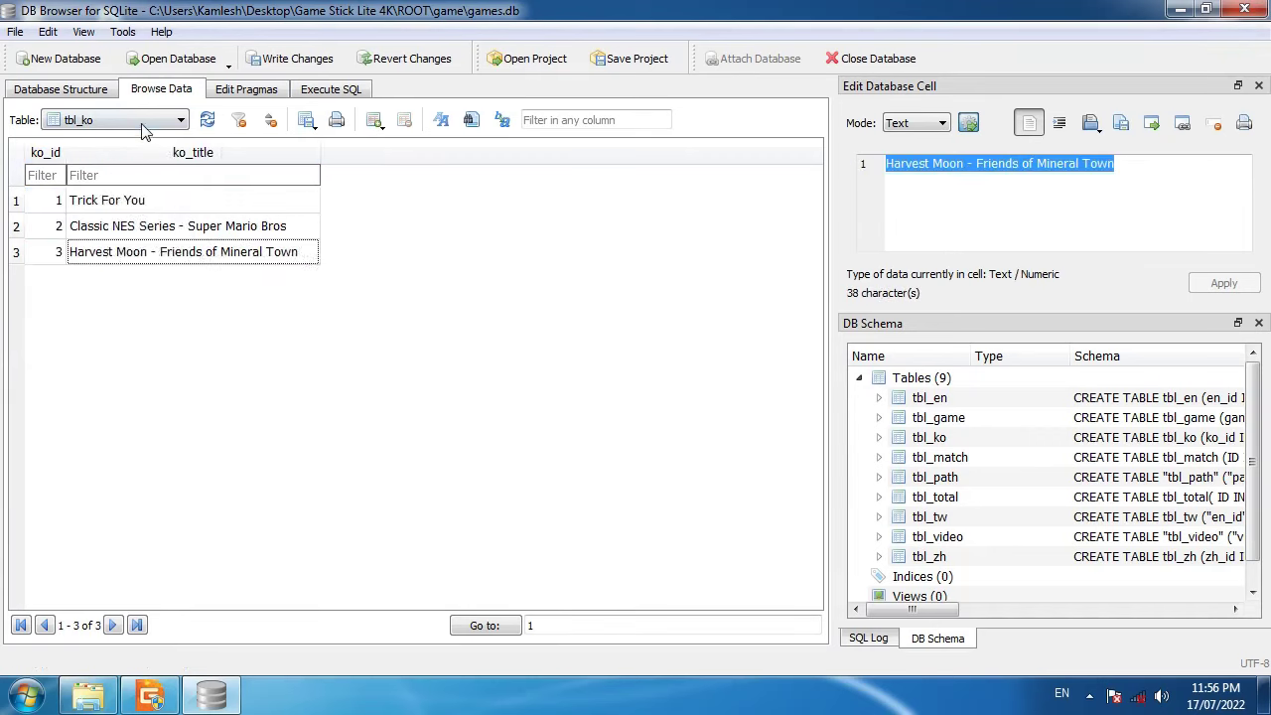
Open the tbl_match table and add three new records.
left_click(109, 120)
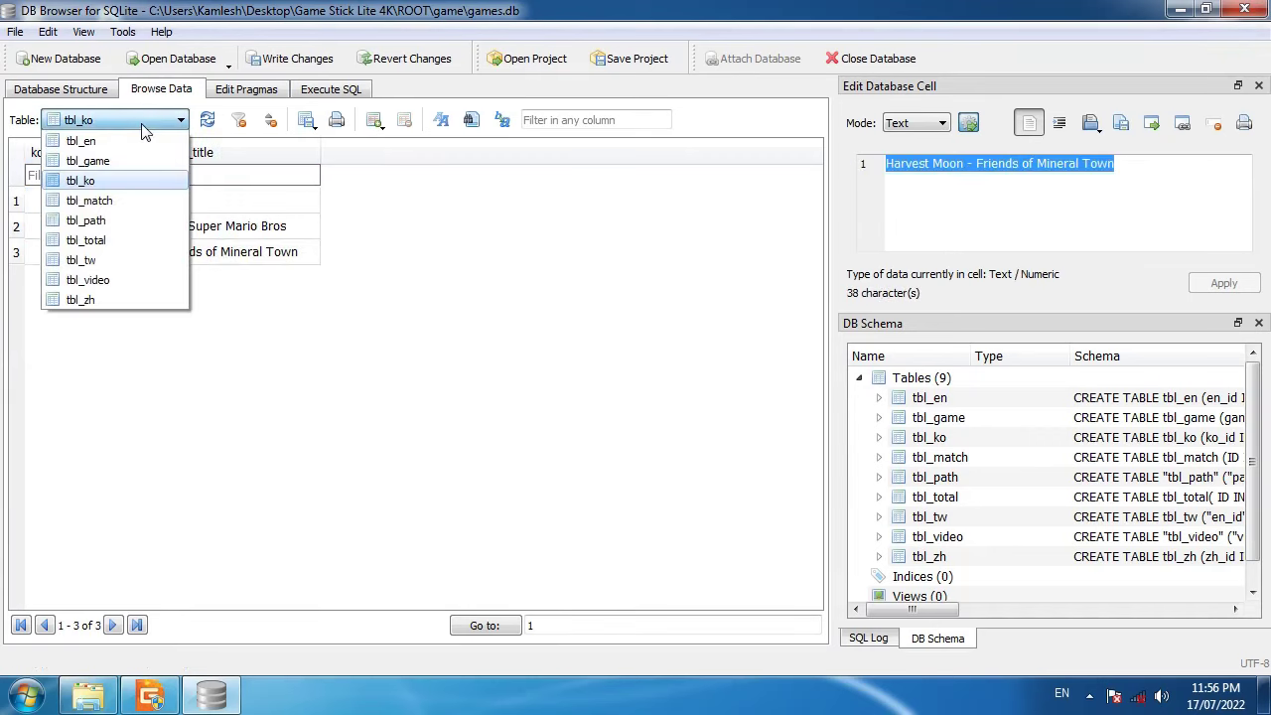
left_click(112, 203)
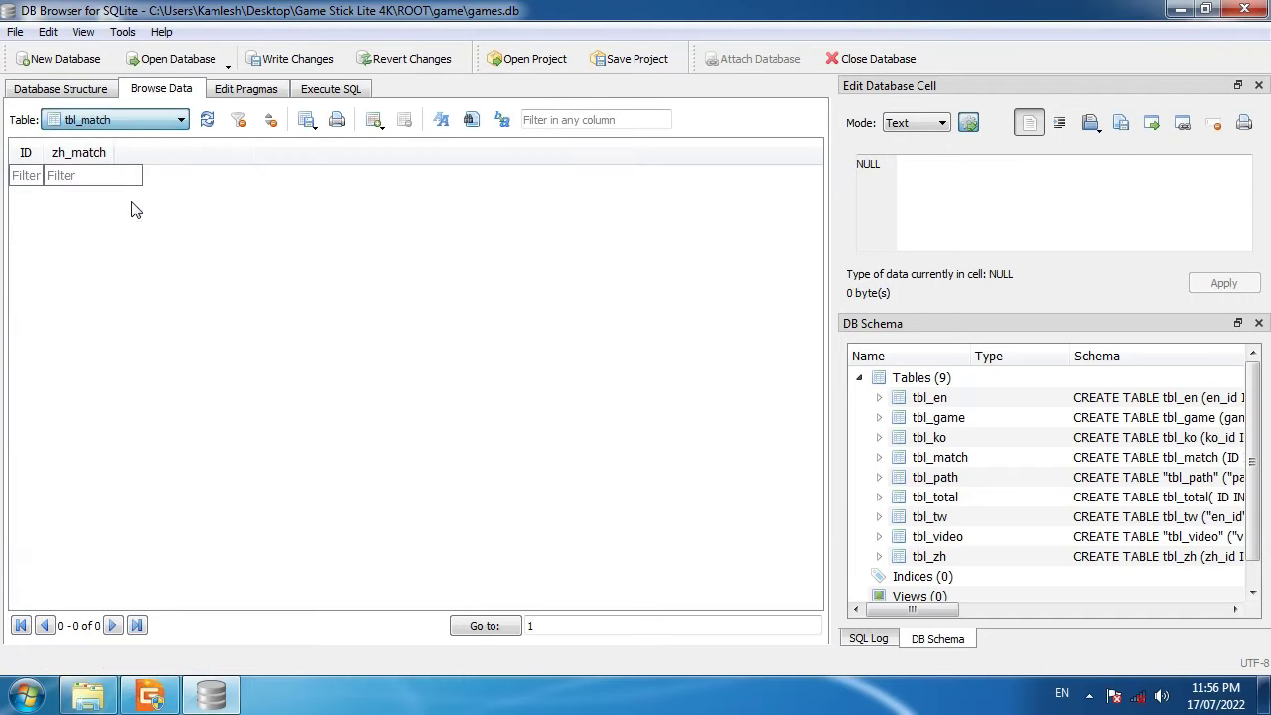
left_click(375, 120)
left_click(377, 122)
left_click(383, 124)
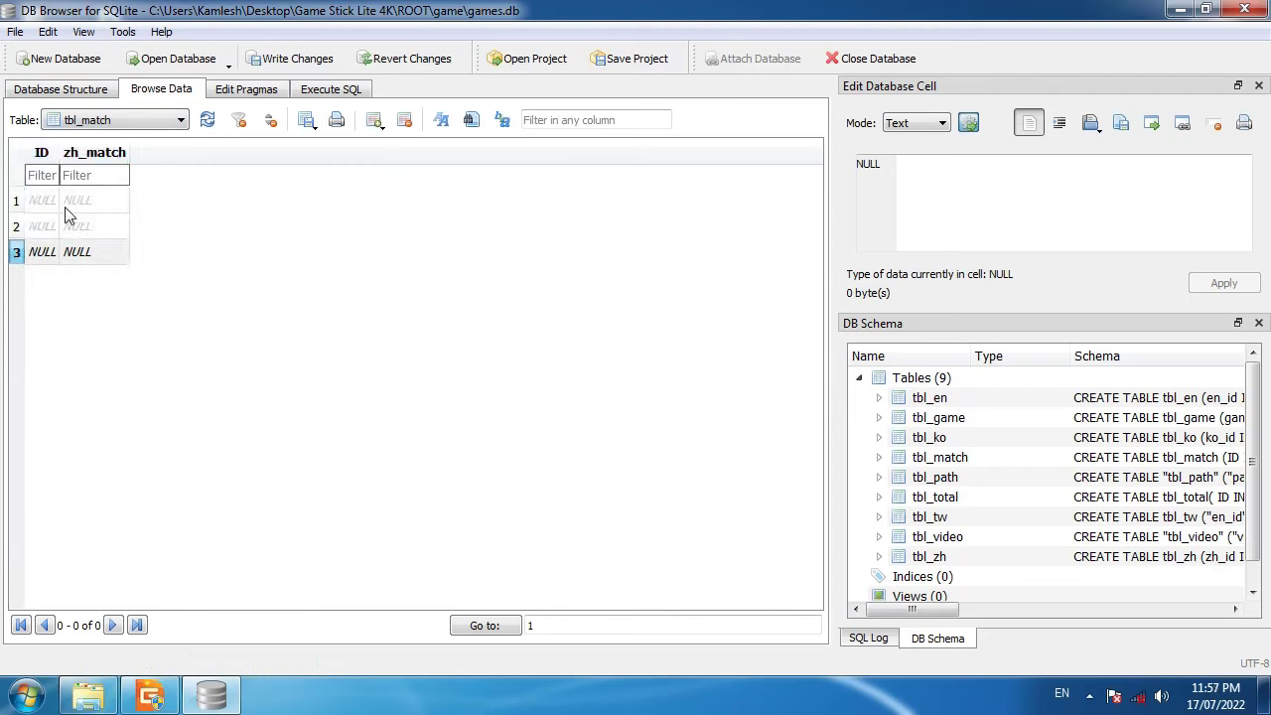
Paste the copied IDs and titles into the three empty tbl_match records and widen the zh_match column to fit the full titles.
left_click_drag(45, 204, 95, 251)
right_click(97, 245)
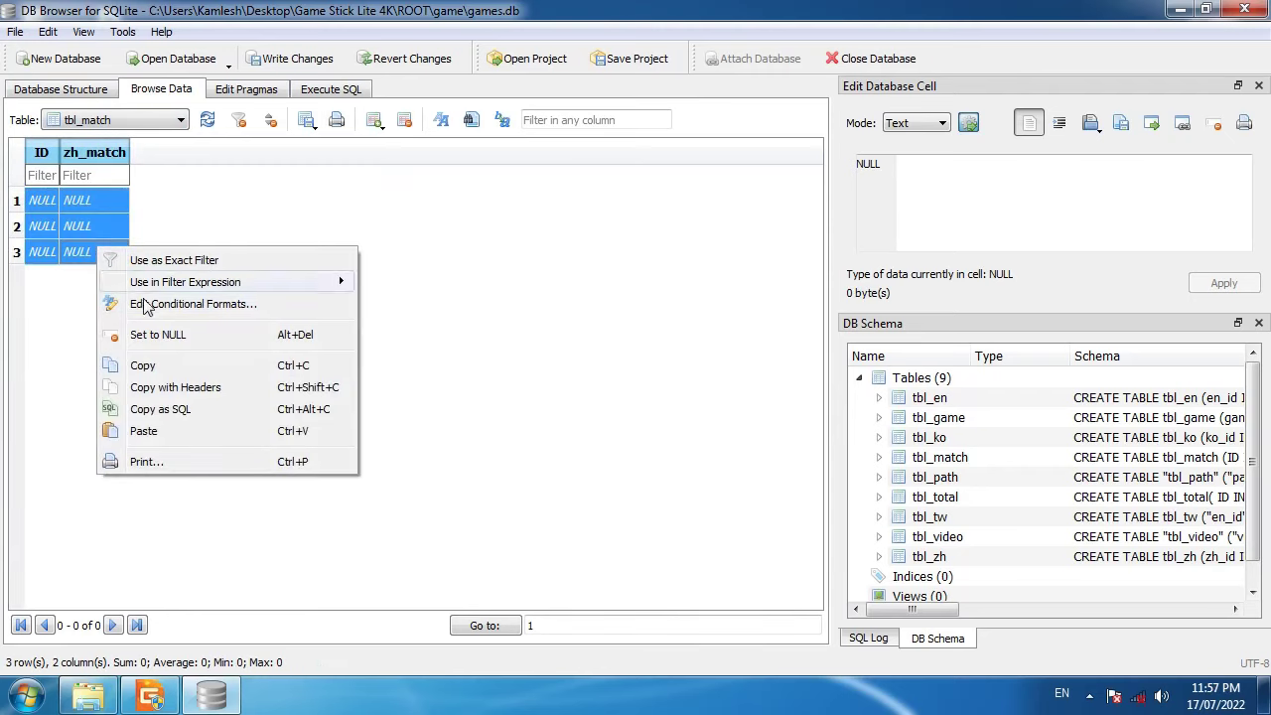
left_click(141, 442)
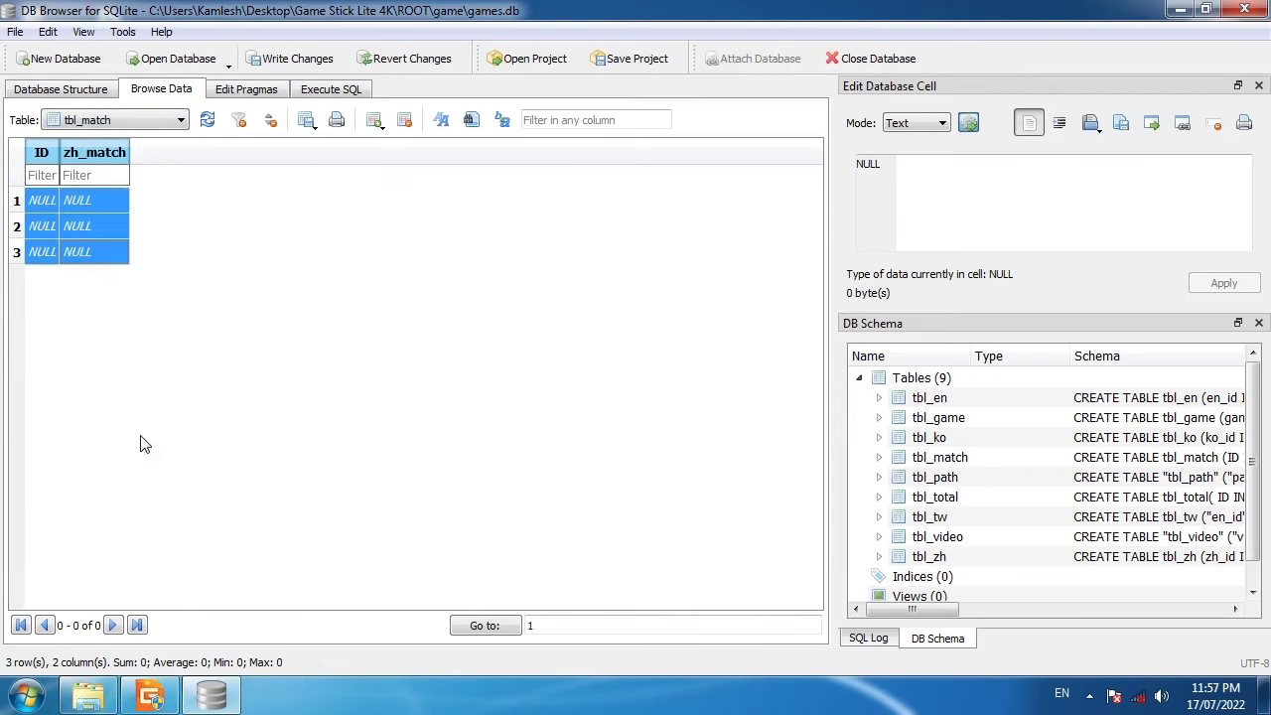
left_click(142, 169)
left_click_drag(128, 154, 360, 159)
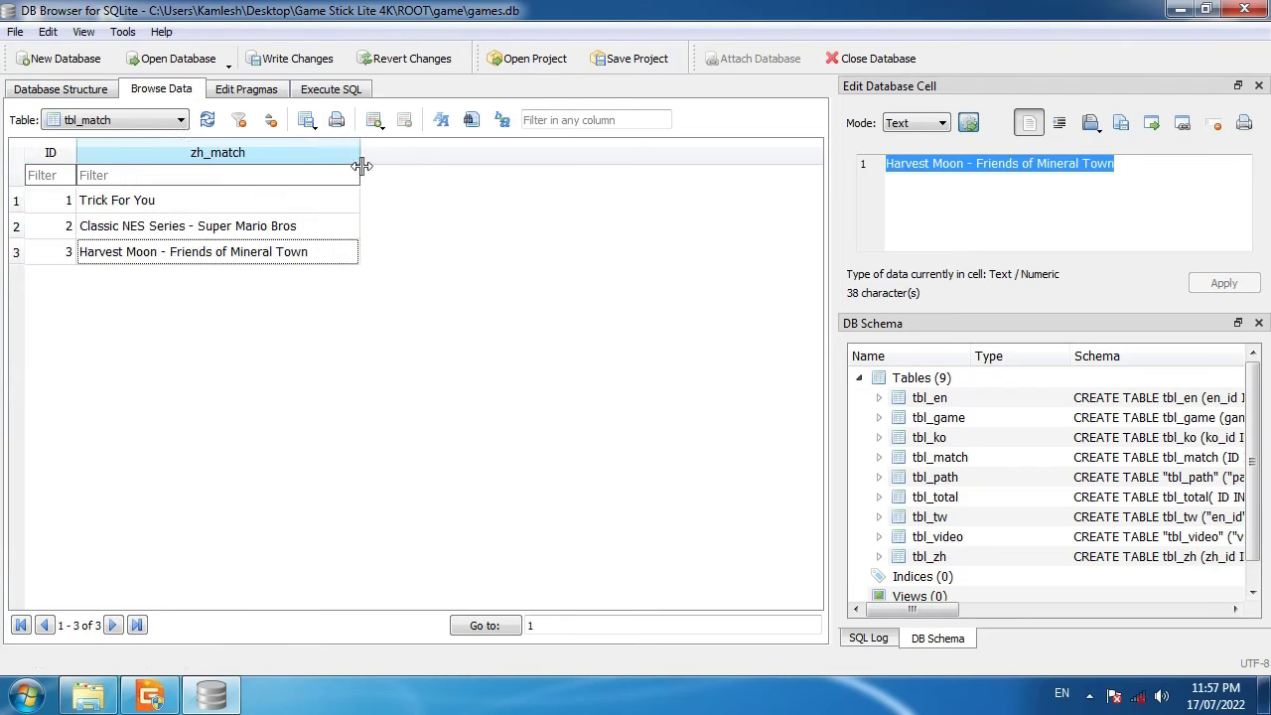
Change the first record's zh_match value to trickforyou, all lowercase without spaces.
left_click(169, 204)
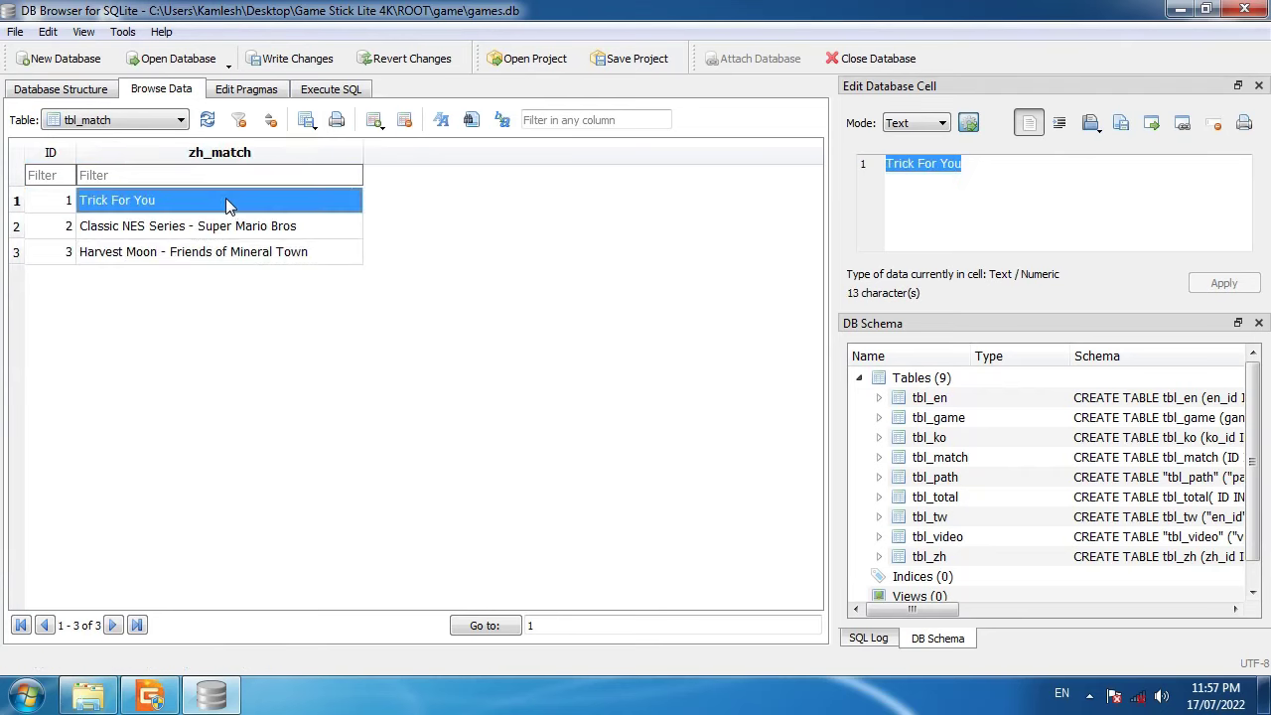
double_click(117, 206)
double_click(167, 205)
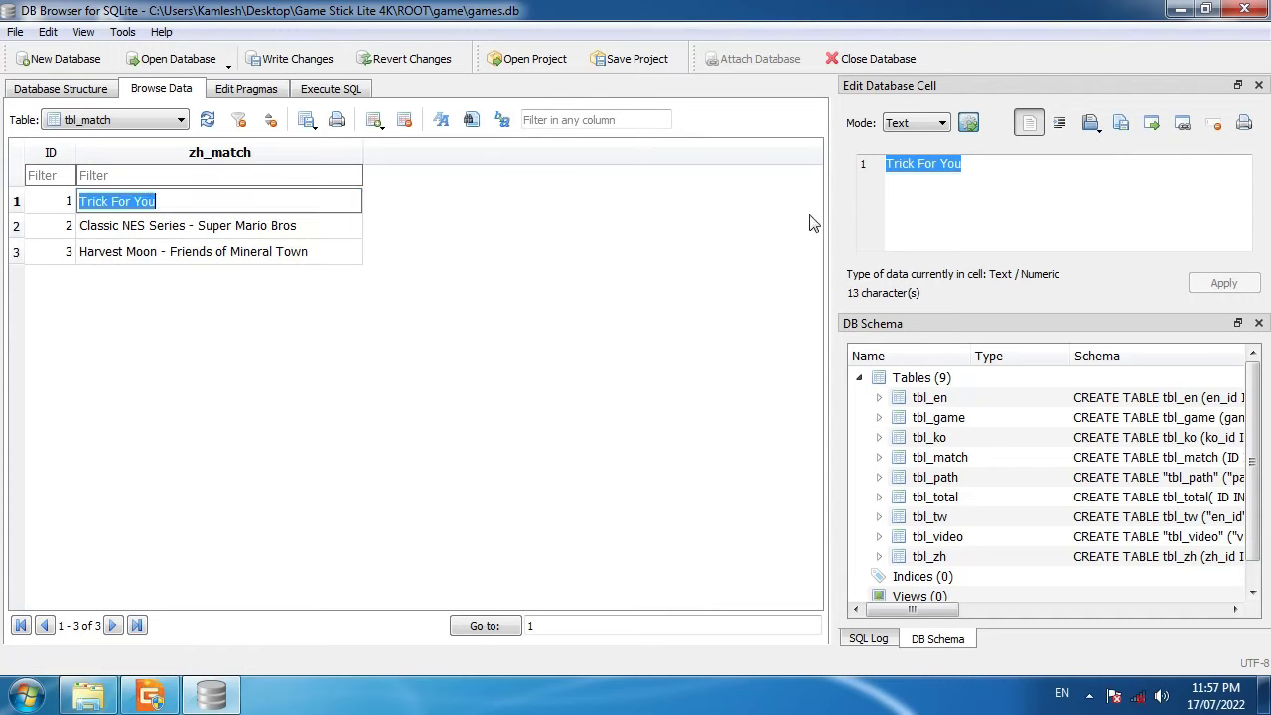
left_click_drag(80, 198, 85, 202)
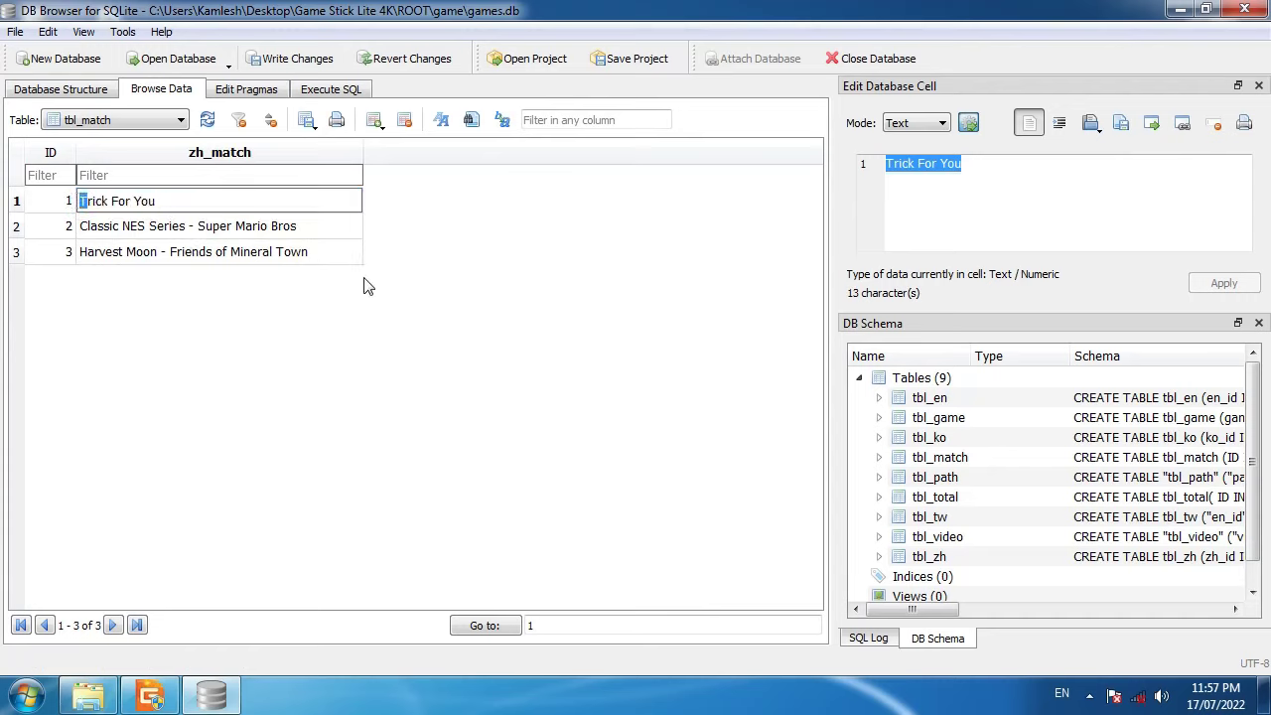
type("t")
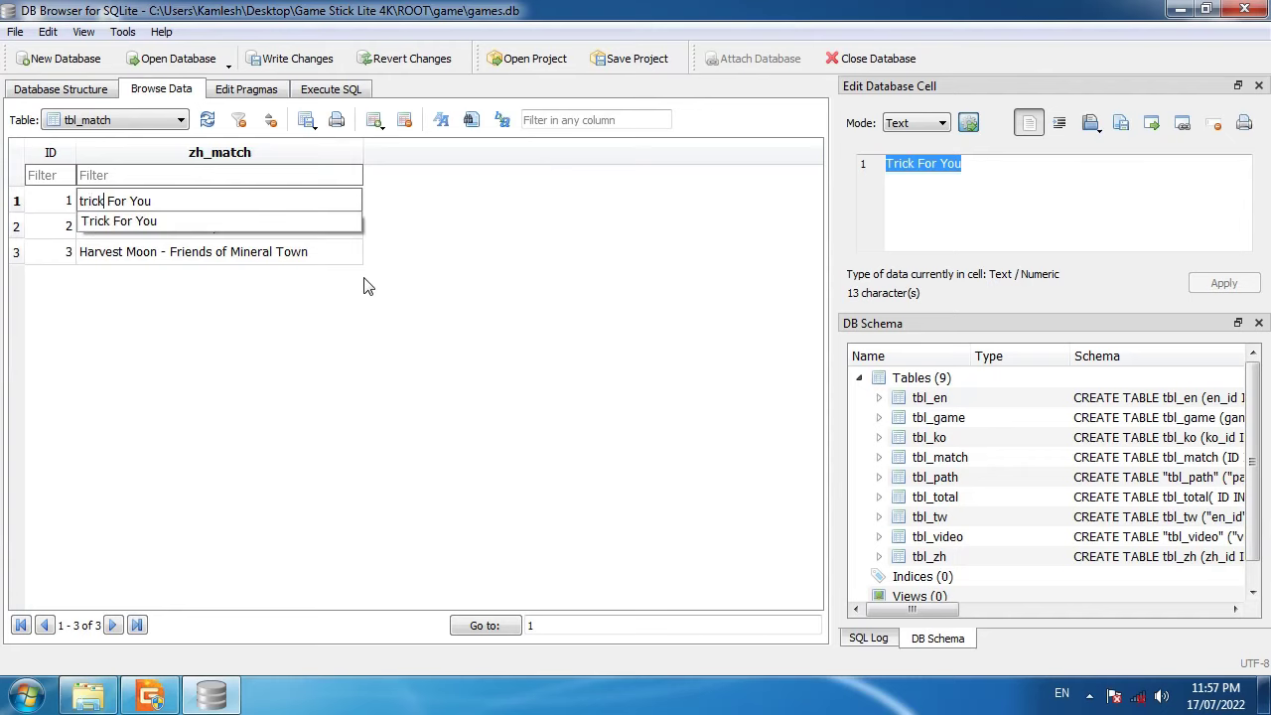
key("Delete")
key("Delete")
type("fory")
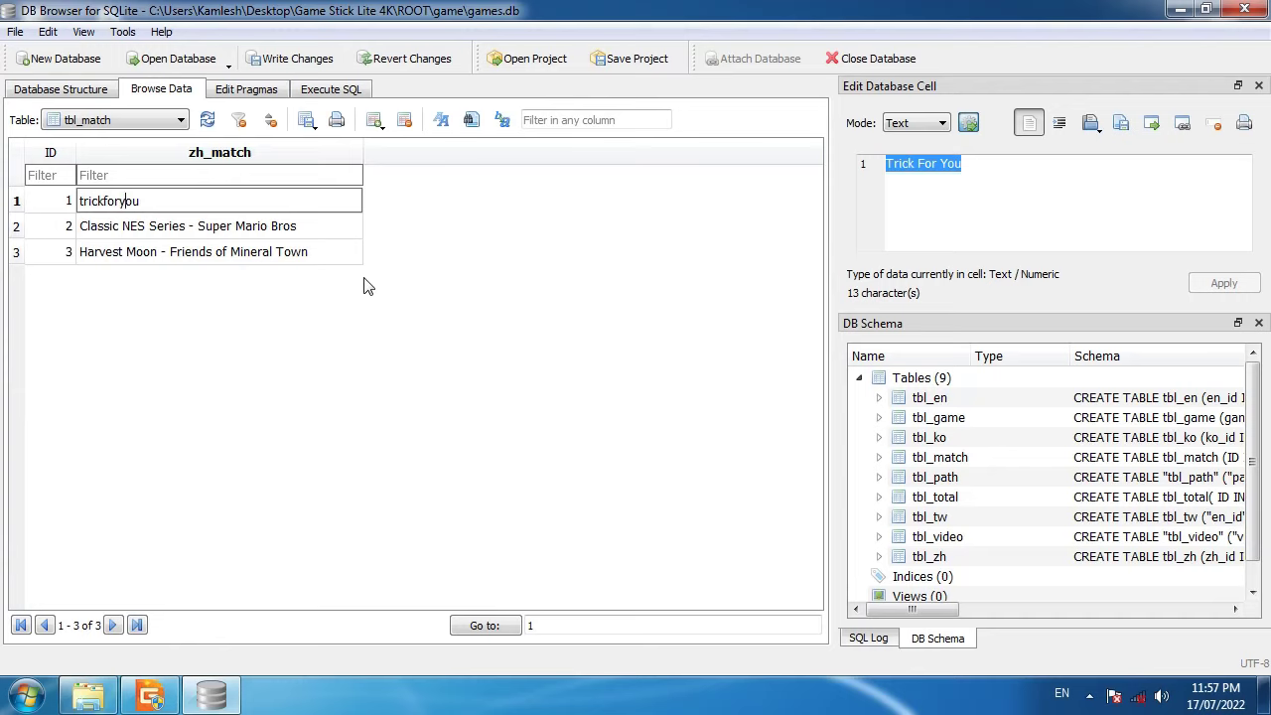
key("Return")
Change the second record's zh_match value to classicnesseriessupermariobros, all lowercase without spaces or hyphen.
left_click(90, 222)
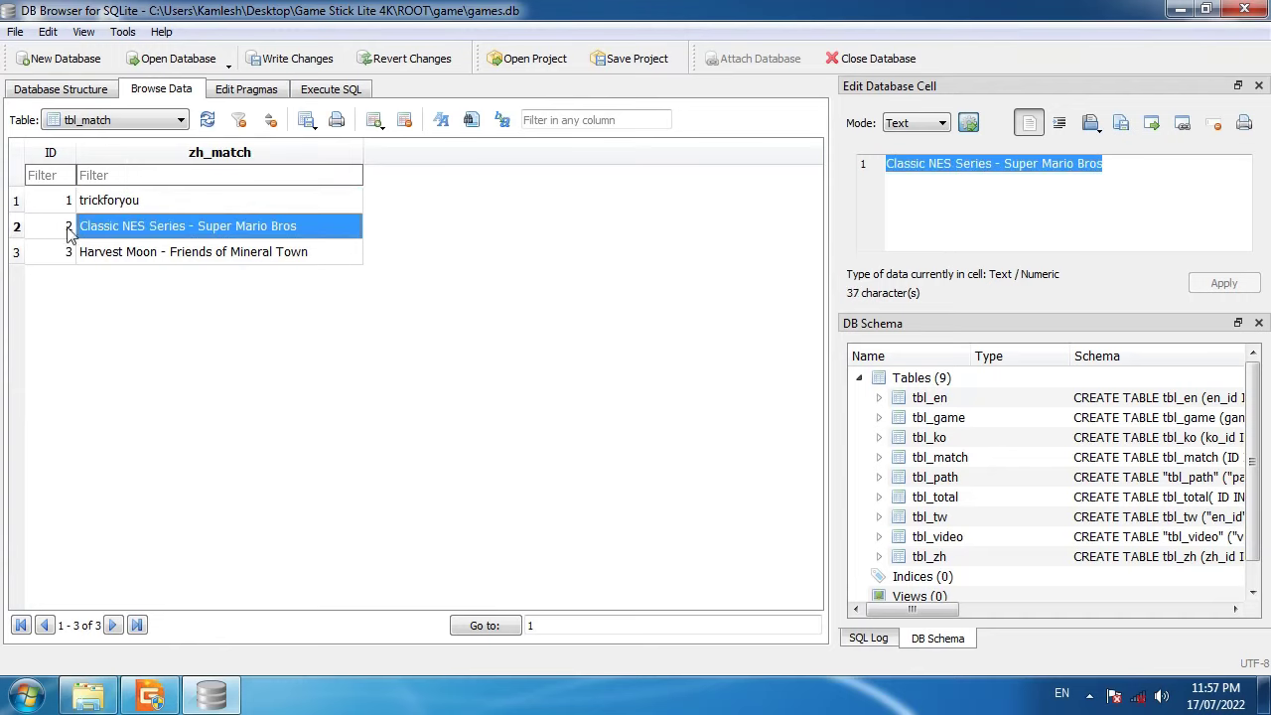
double_click(90, 223)
key("Escape")
key("F2")
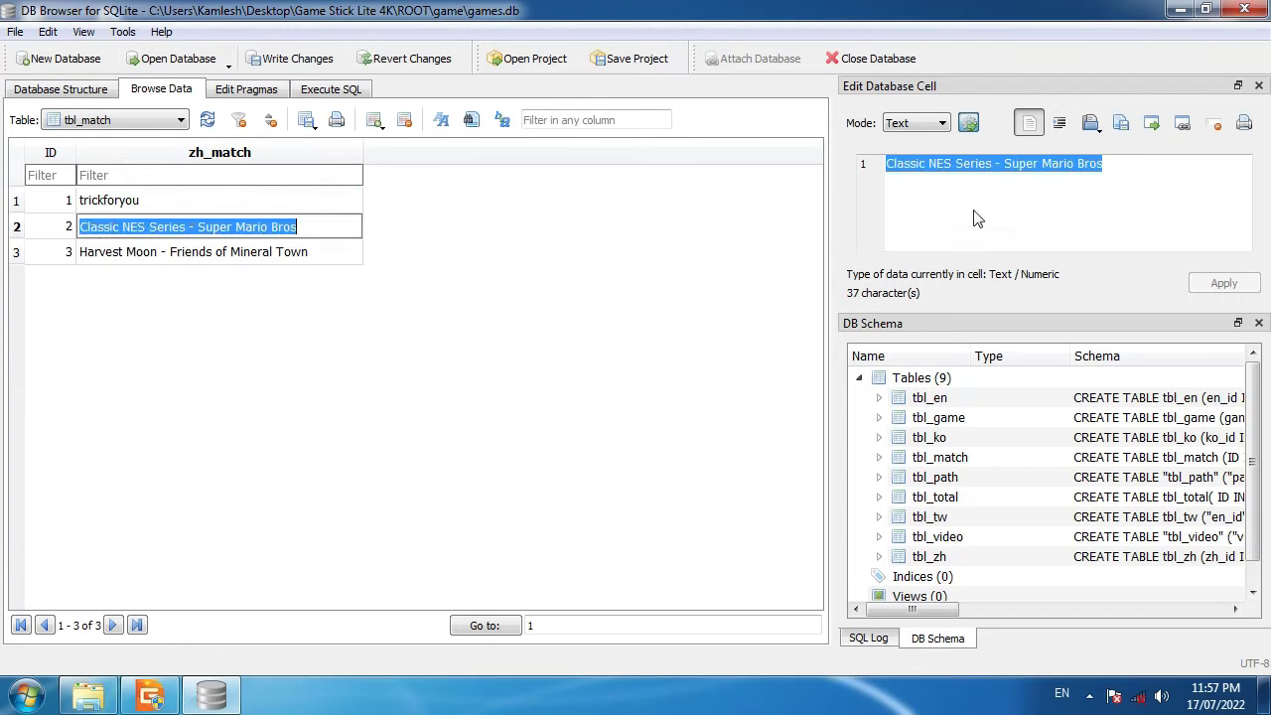
left_click(83, 227)
type("c")
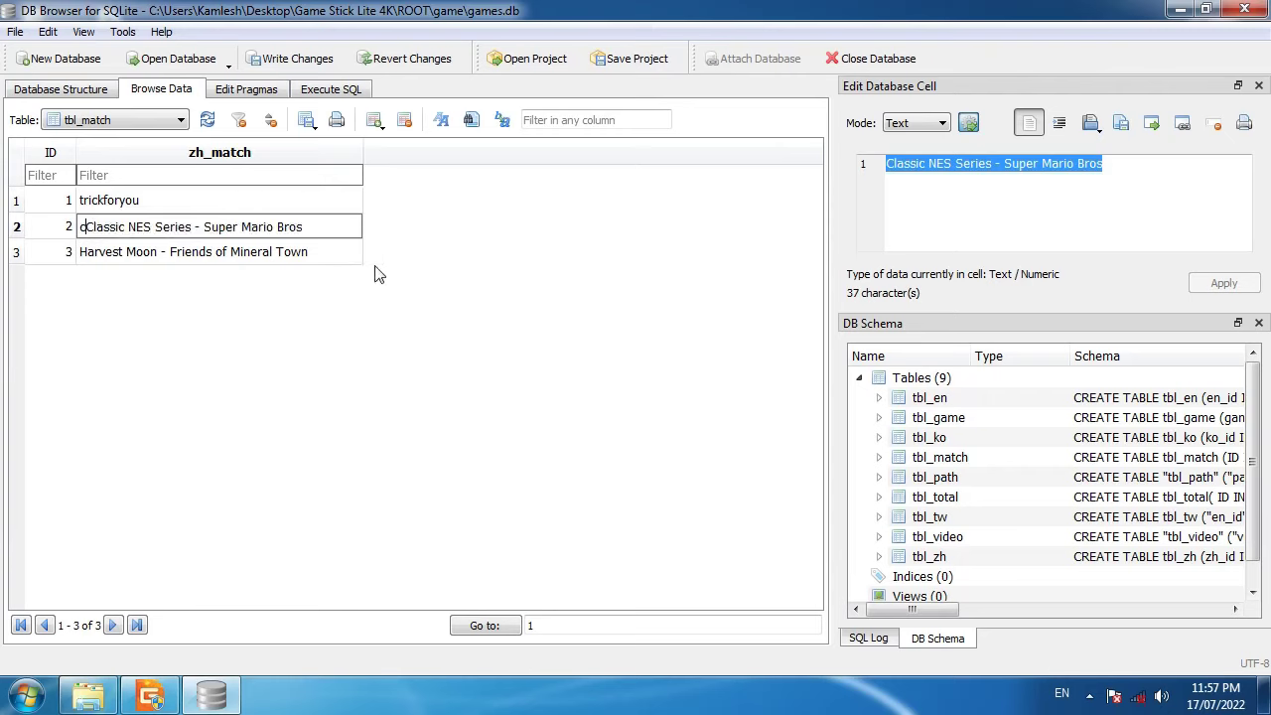
key("Delete")
key("Delete")
key("Delete")
key("Delete")
key("Delete")
key("Delete")
key("Delete")
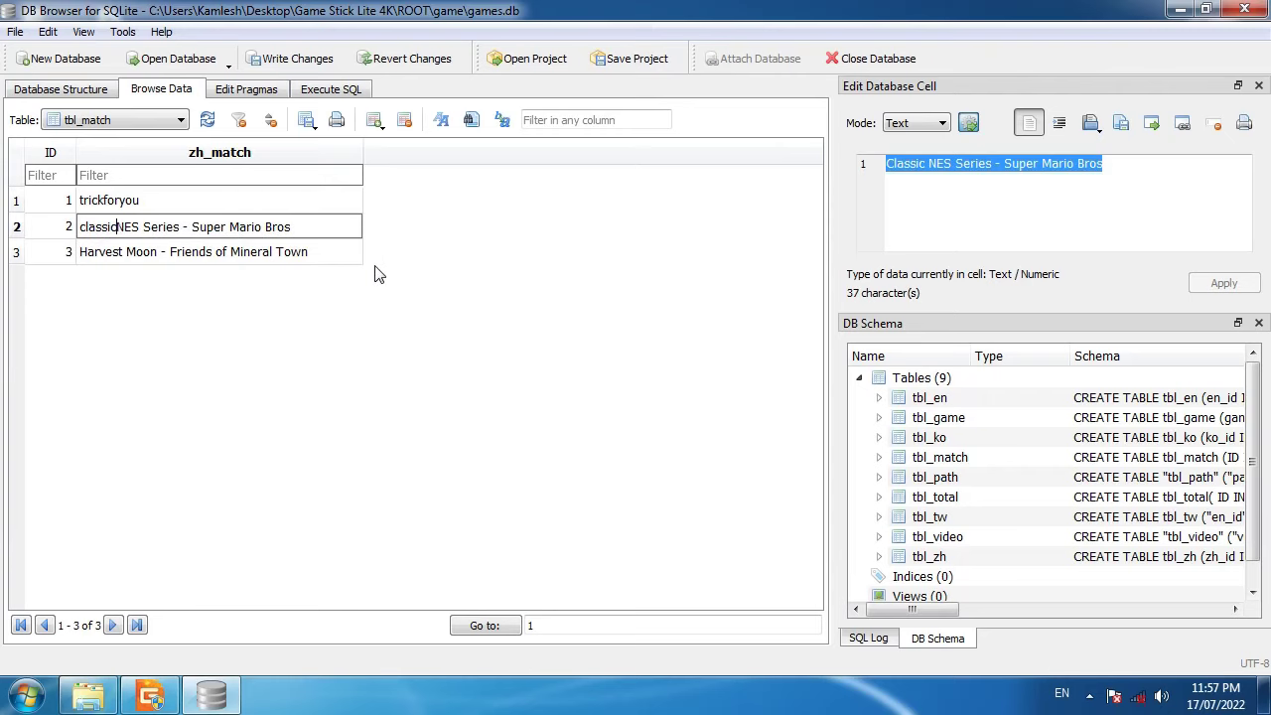
type("ness")
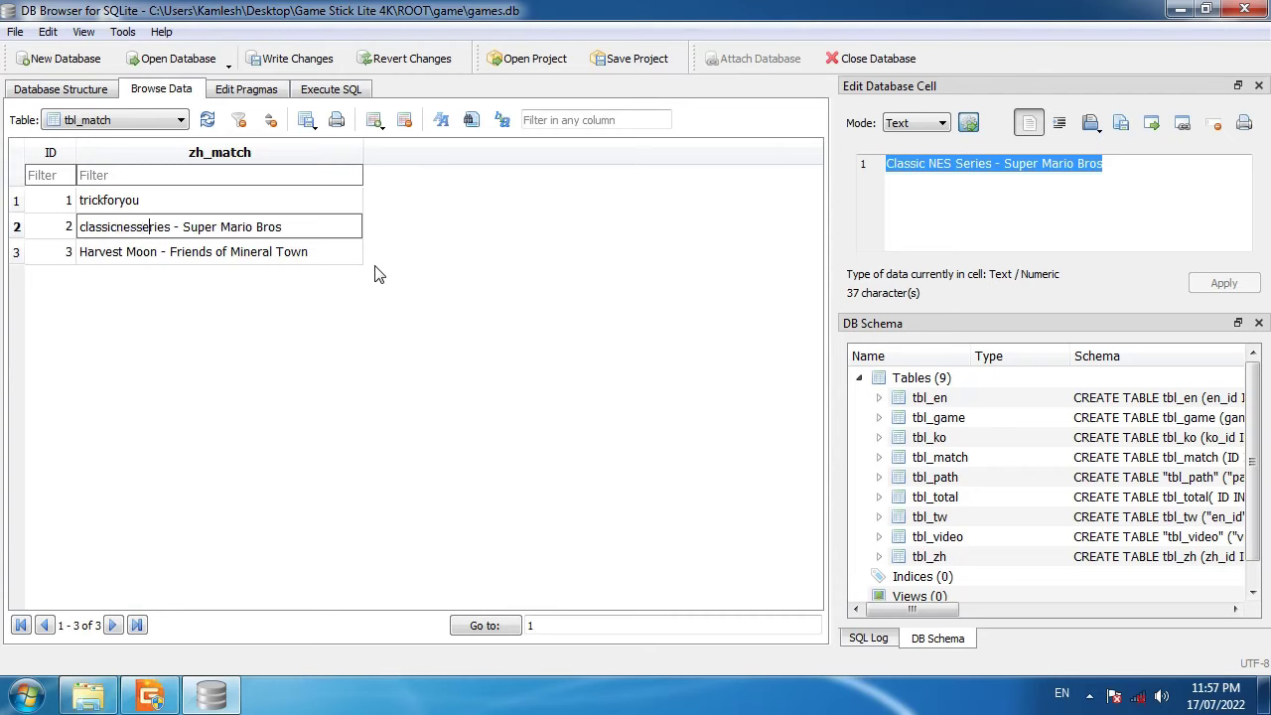
key("Delete")
key("Delete")
key("Delete")
key("Delete")
type("s")
key("Delete")
key("Delete")
type("mariob")
key("Return")
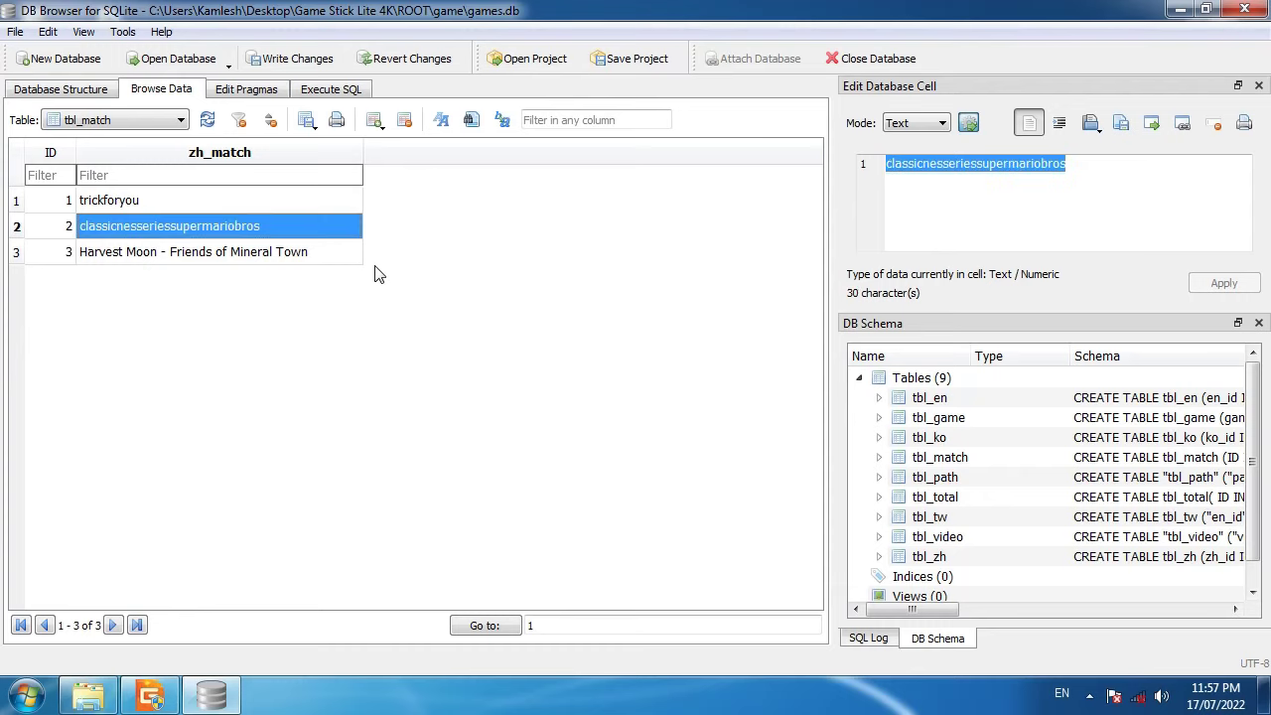
Change the third record's zh_match value to harvestmoonfriendsofmineraltown, all lowercase without spaces or hyphen, and write the changes to the database.
left_click(147, 255)
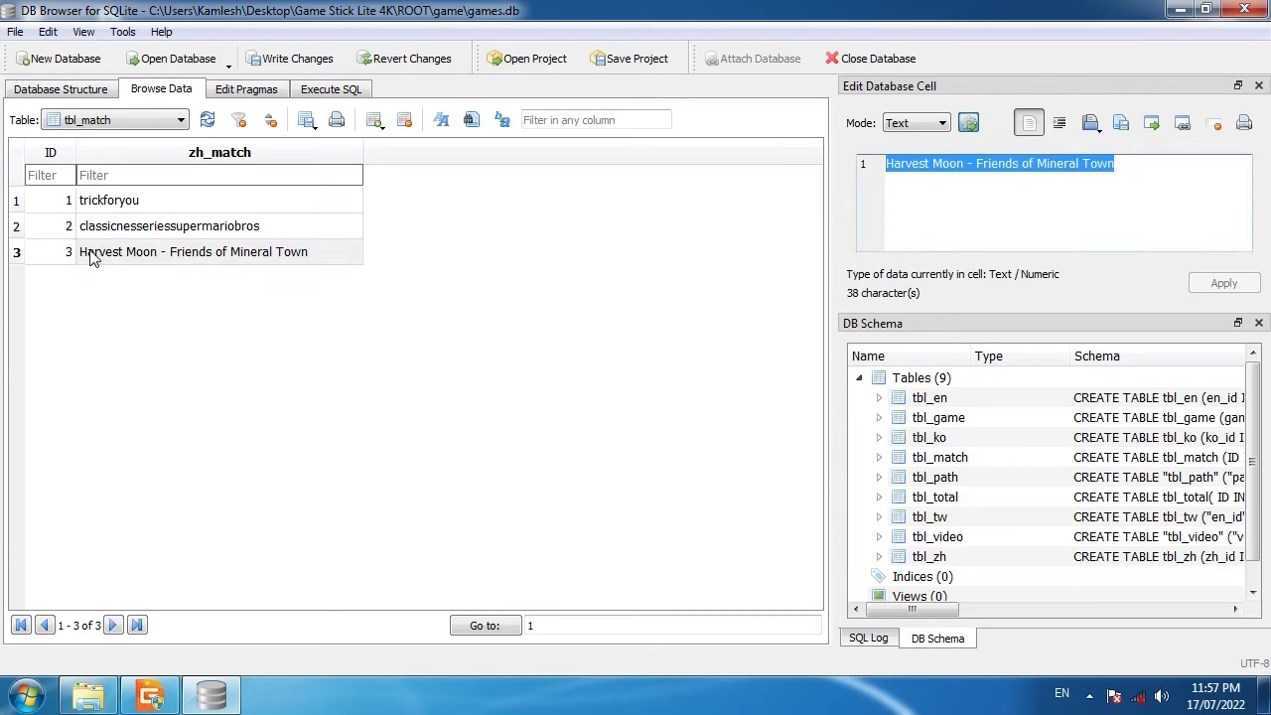
double_click(180, 256)
left_click(187, 258)
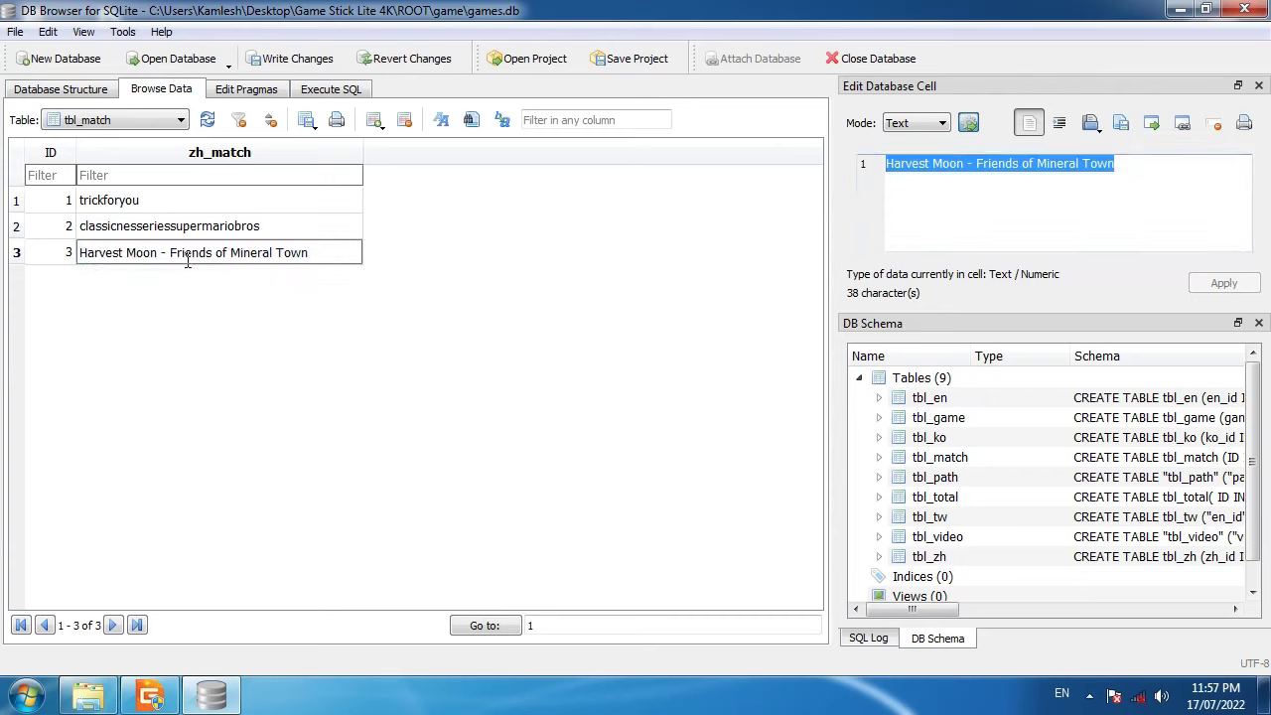
key("Home")
key("Delete")
type("h")
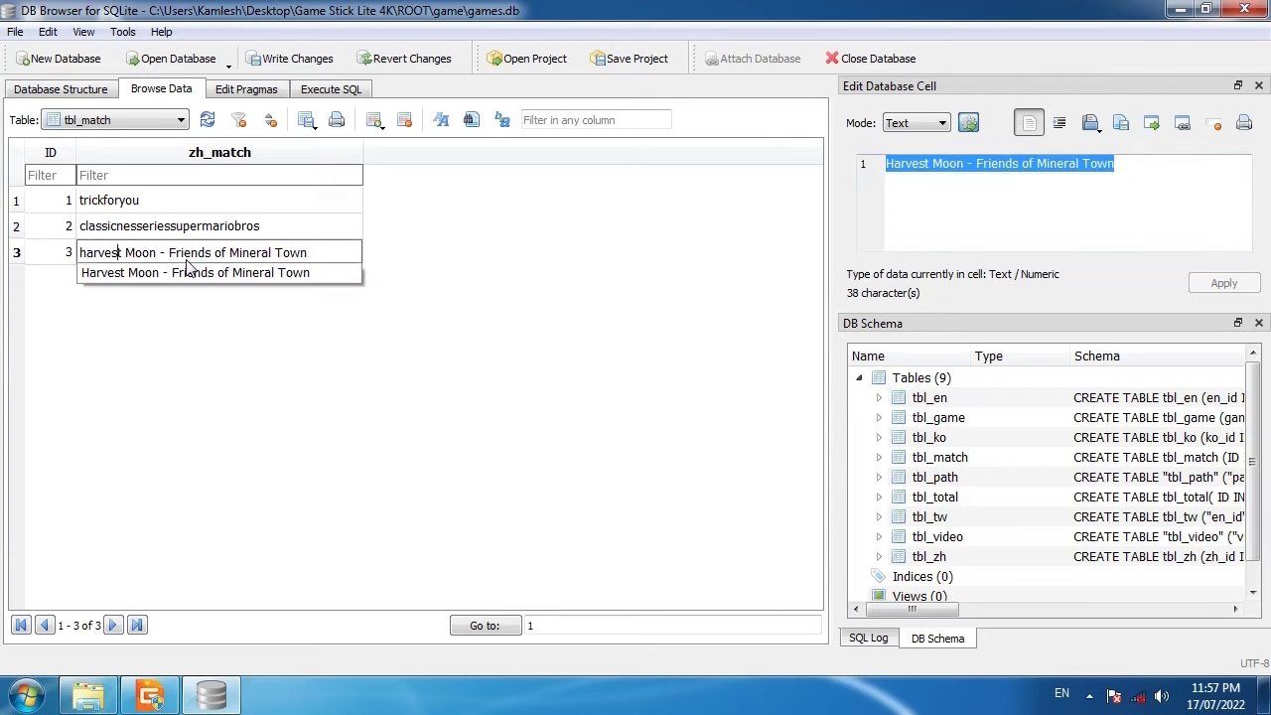
key("Delete")
key("Delete")
type("t")
key("Delete")
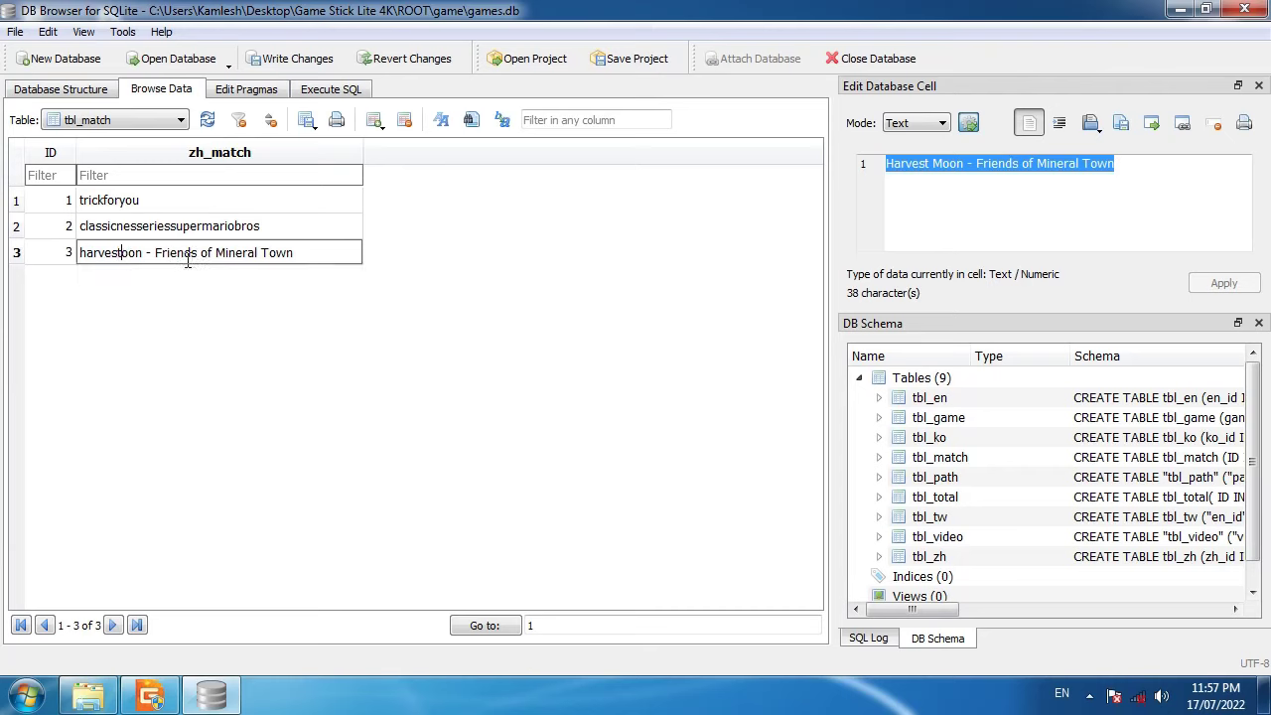
type("m")
key("Delete")
key("Delete")
key("Delete")
key("Delete")
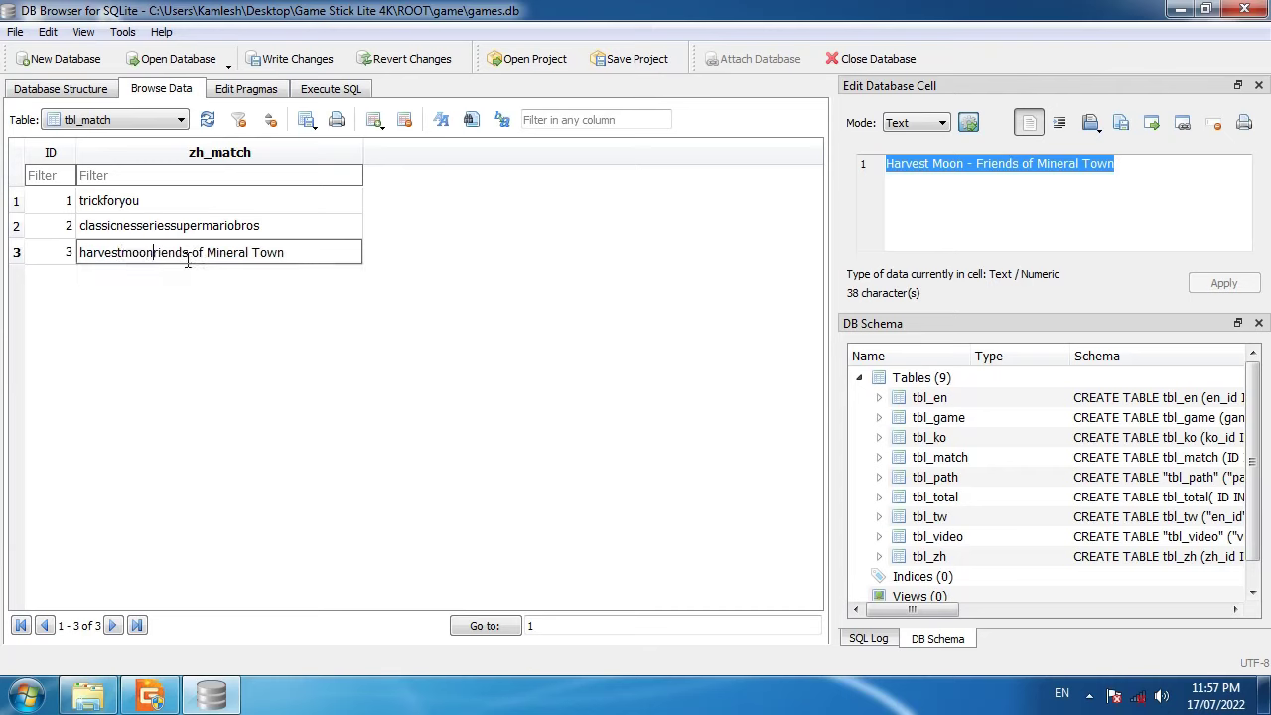
type("f")
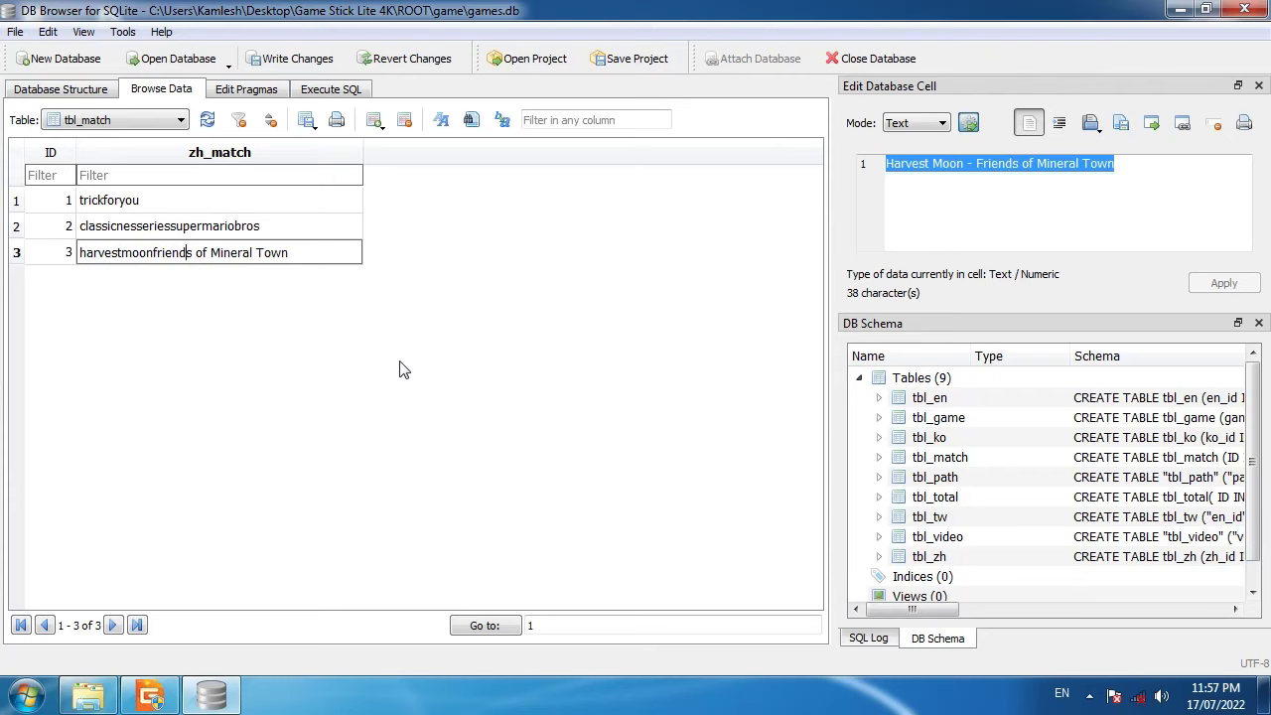
key("Delete")
key("Delete")
key("Delete")
type("m")
key("Return")
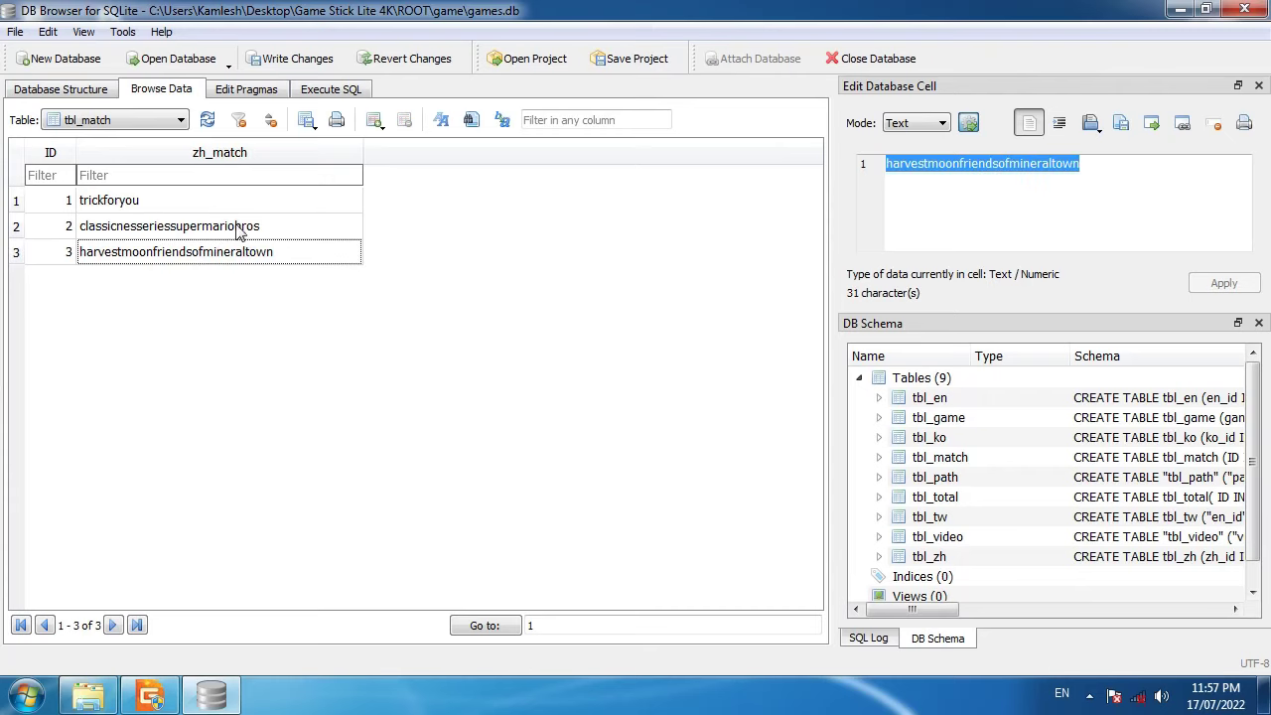
left_click(294, 62)
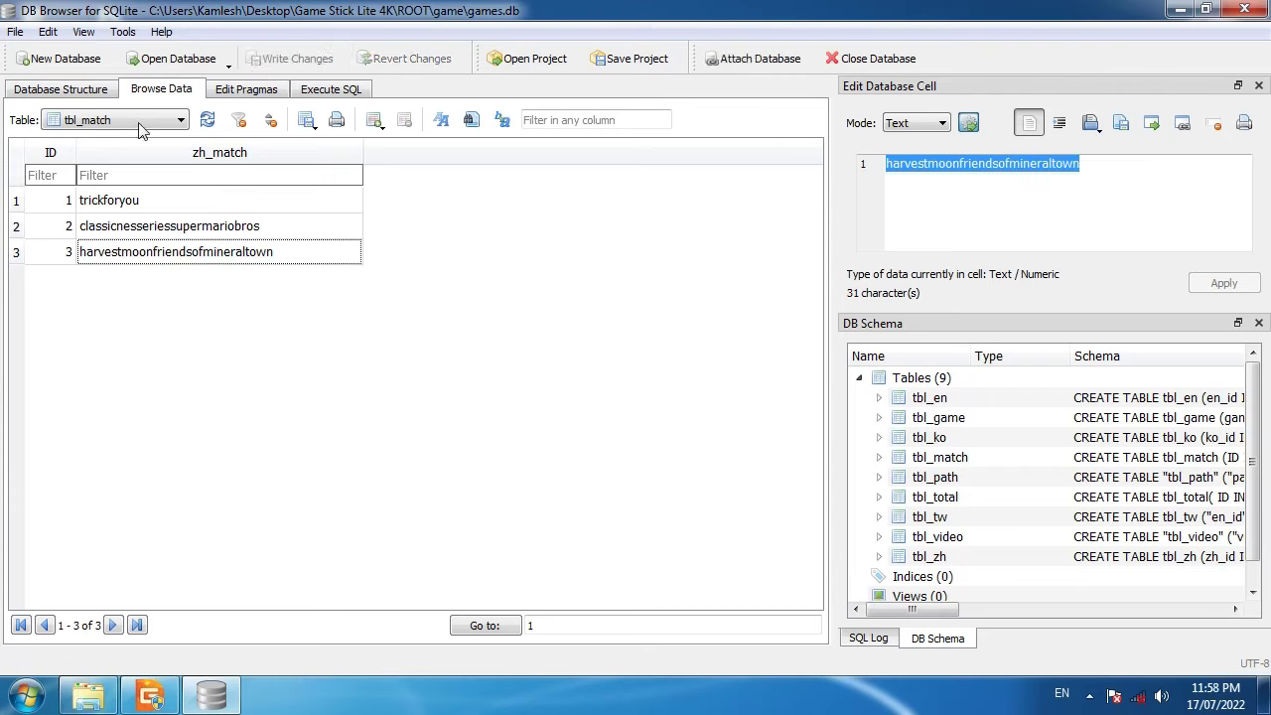
Set both ID and total to 3 in the tbl_total record and write the changes to the database.
left_click(139, 120)
left_click(105, 223)
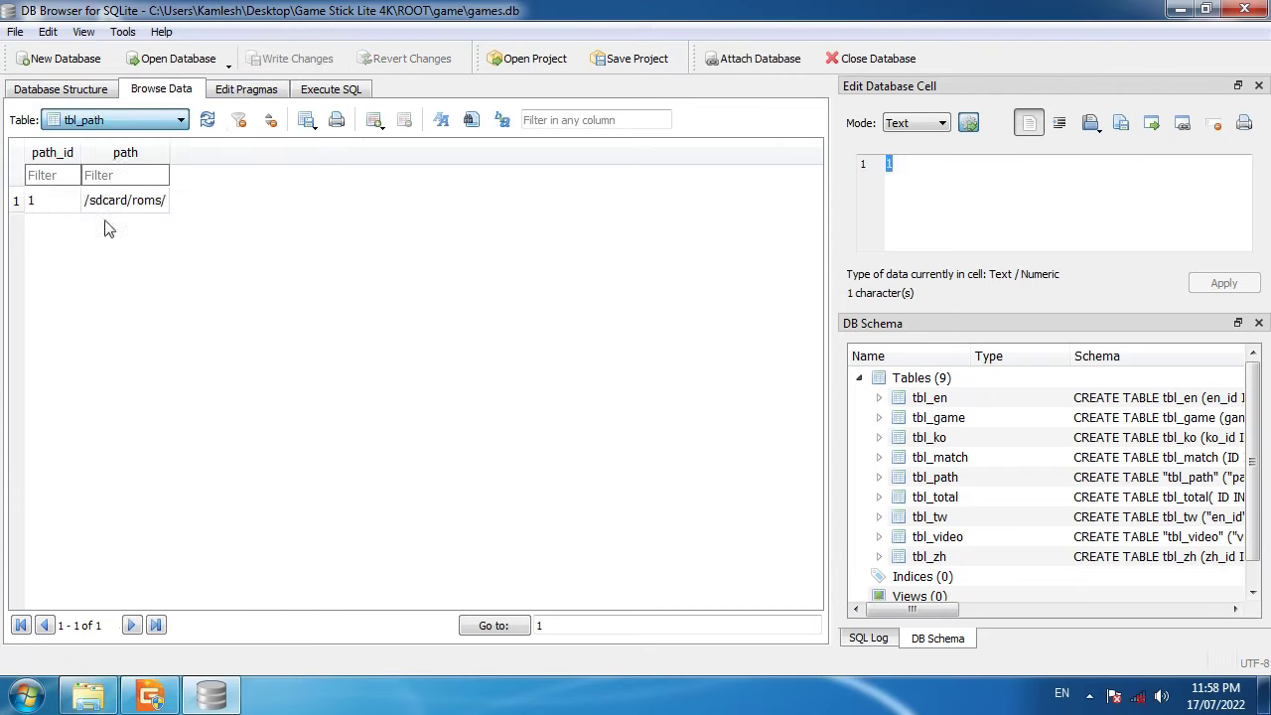
left_click(128, 117)
left_click(100, 240)
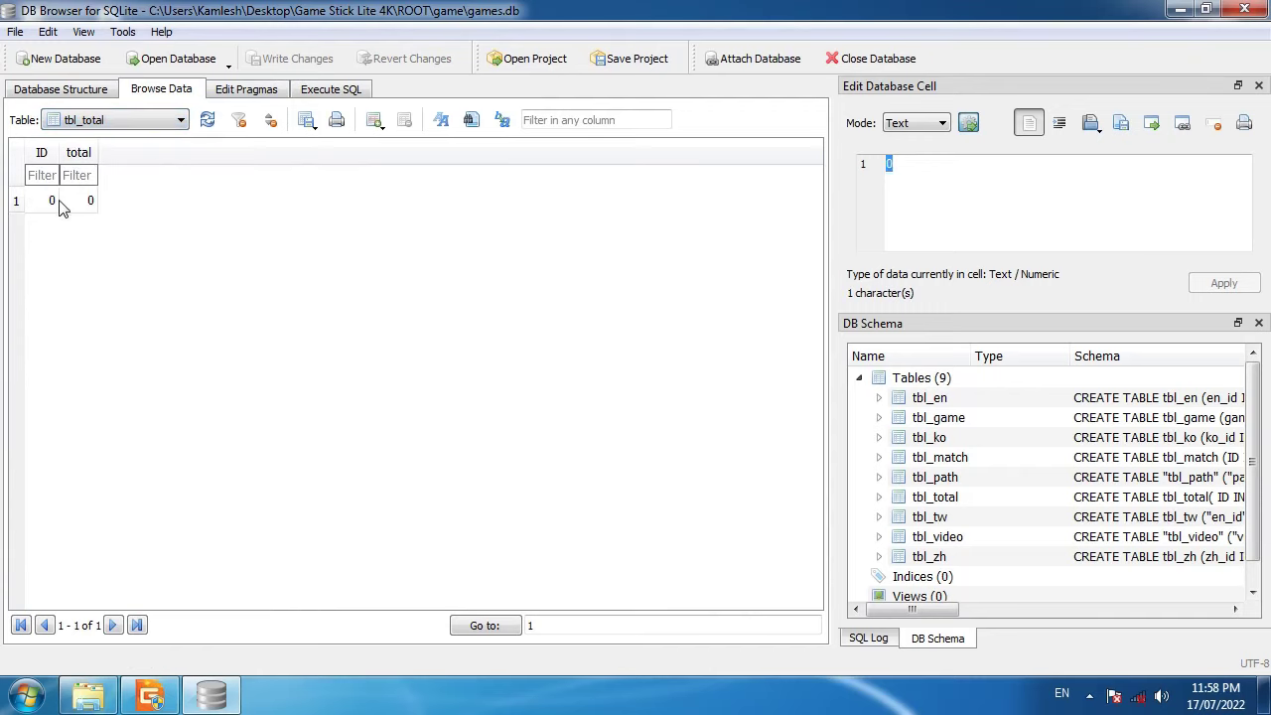
left_click(56, 202)
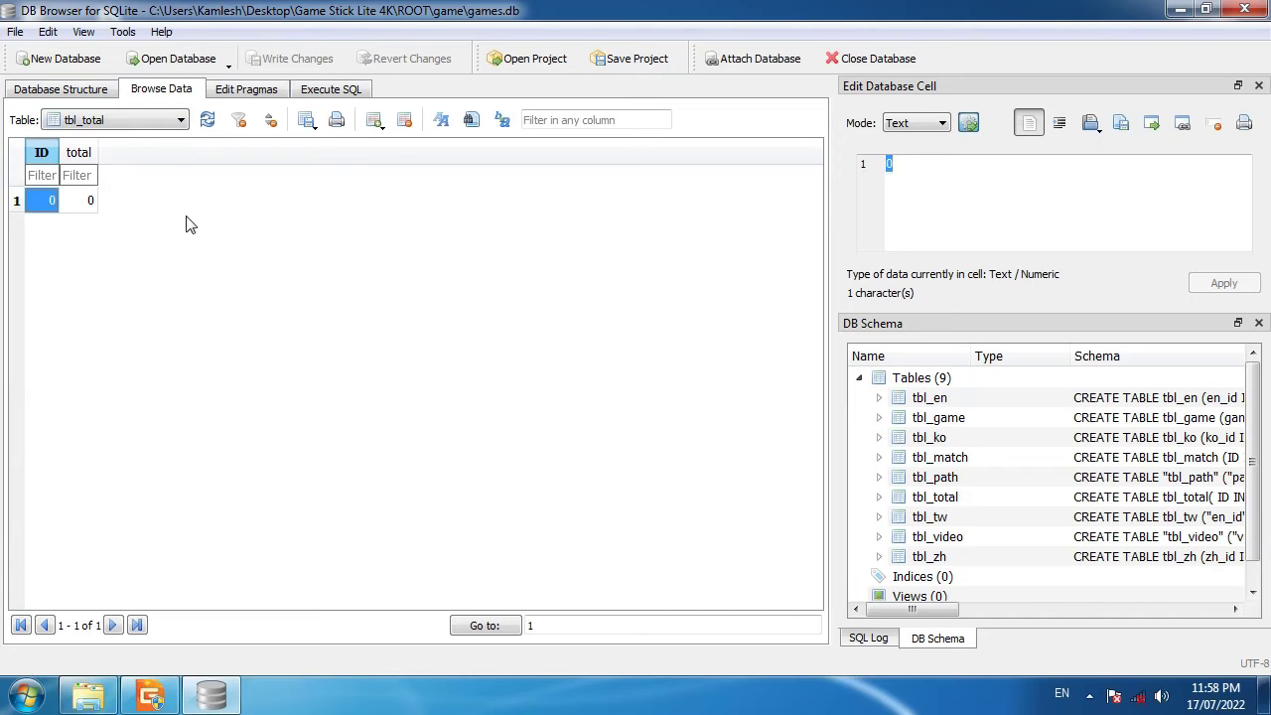
type("3")
key("Tab")
key("Return")
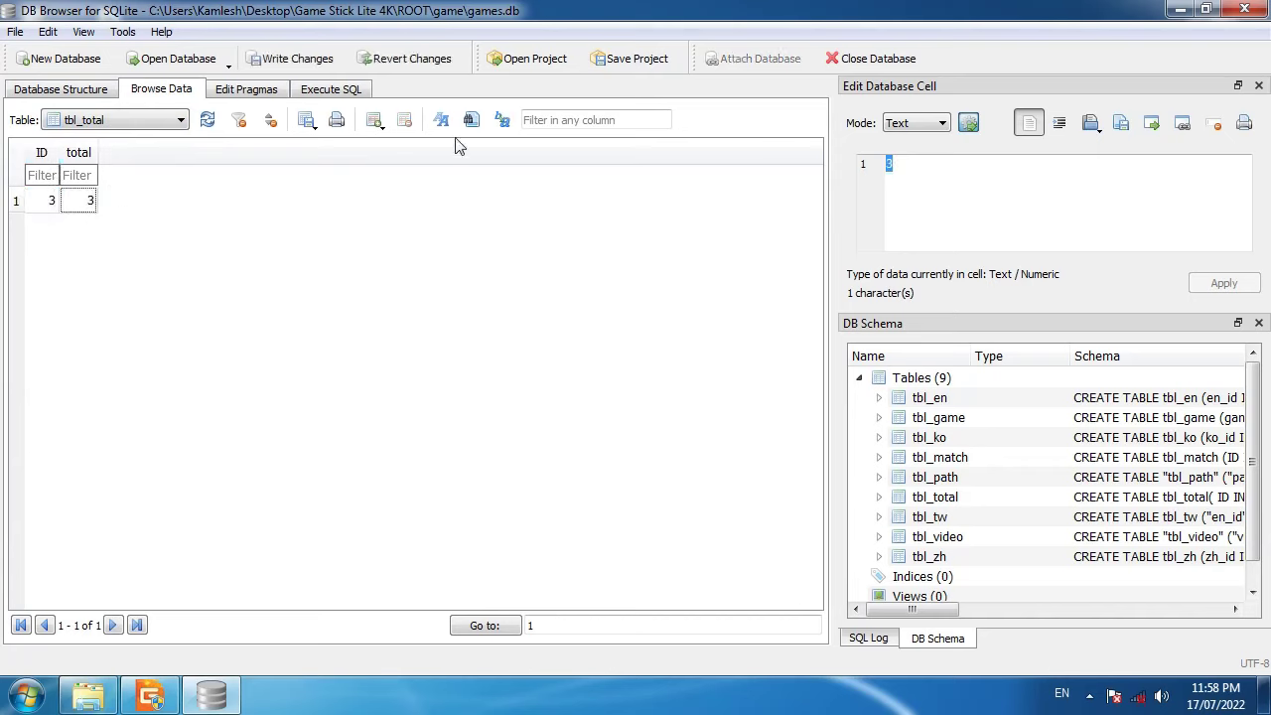
left_click(291, 66)
Open the tbl_tw table and add three new records.
left_click(121, 121)
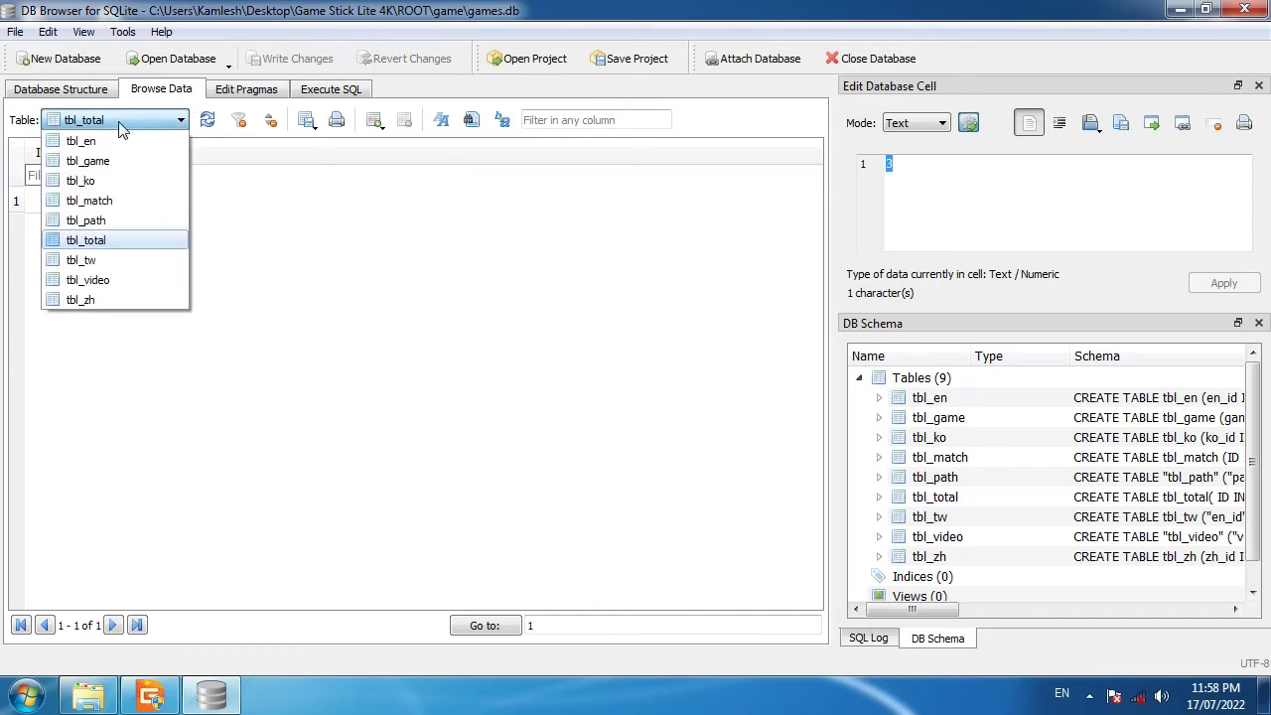
left_click(107, 260)
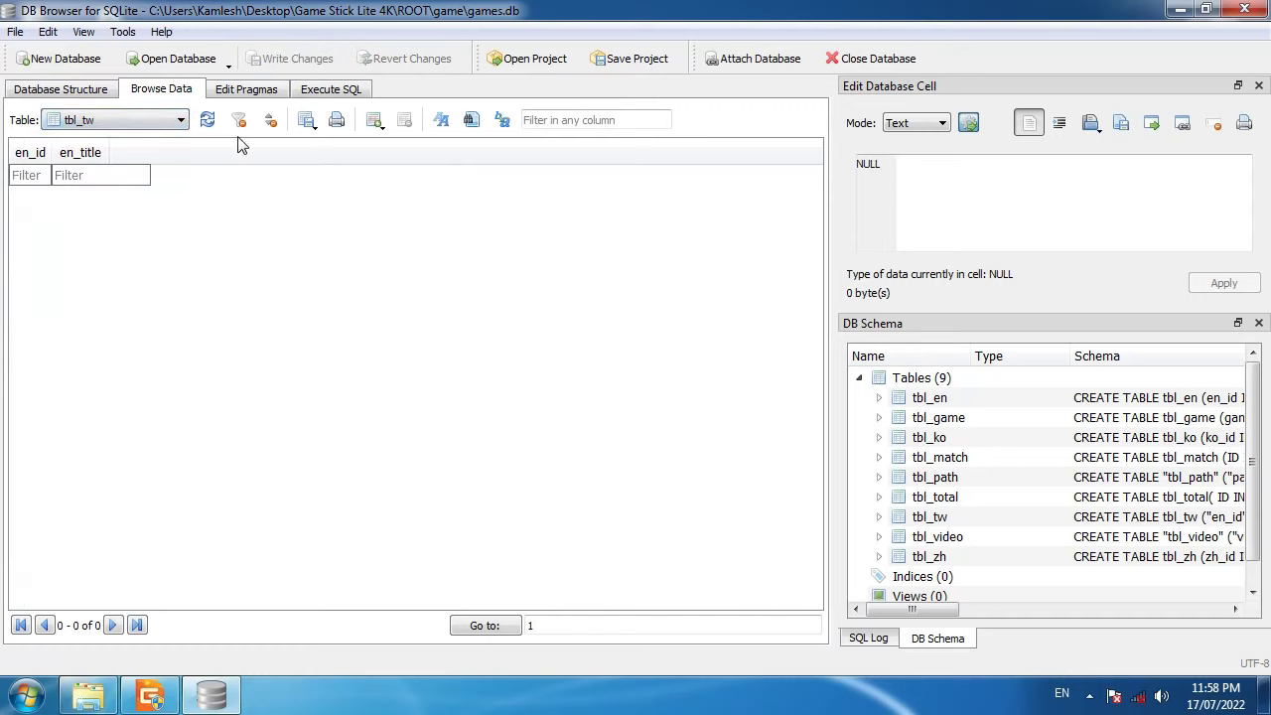
left_click(373, 121)
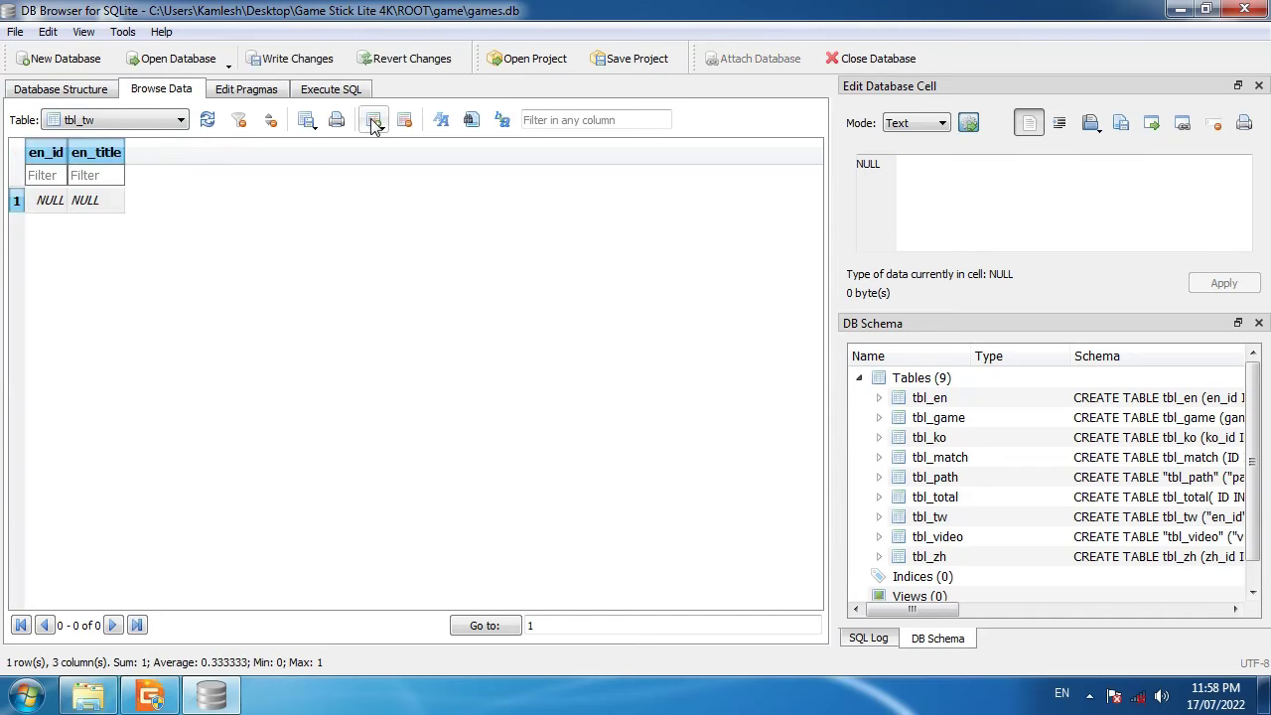
left_click(373, 120)
left_click(373, 121)
Paste the copied IDs and titles into the three empty tbl_tw records, widen the en_title column, and write the changes.
left_click_drag(71, 209, 156, 265)
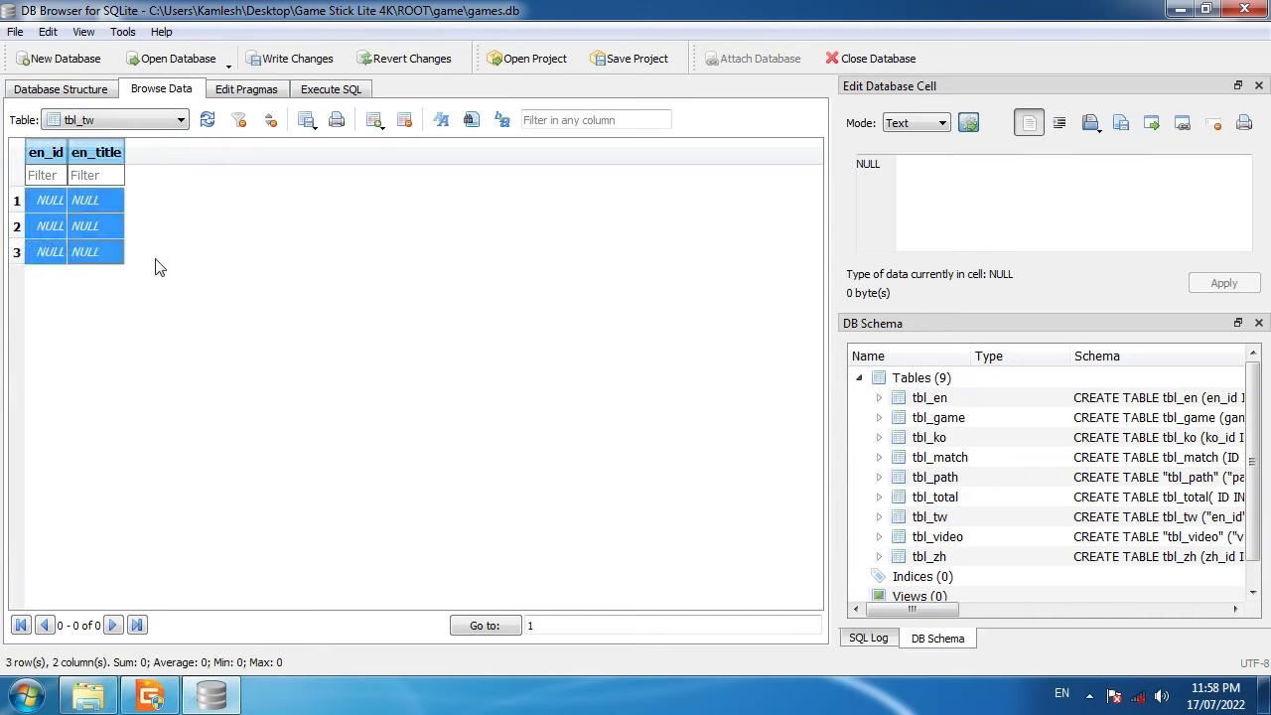
key("ctrl+v")
left_click_drag(125, 152, 348, 152)
left_click(295, 60)
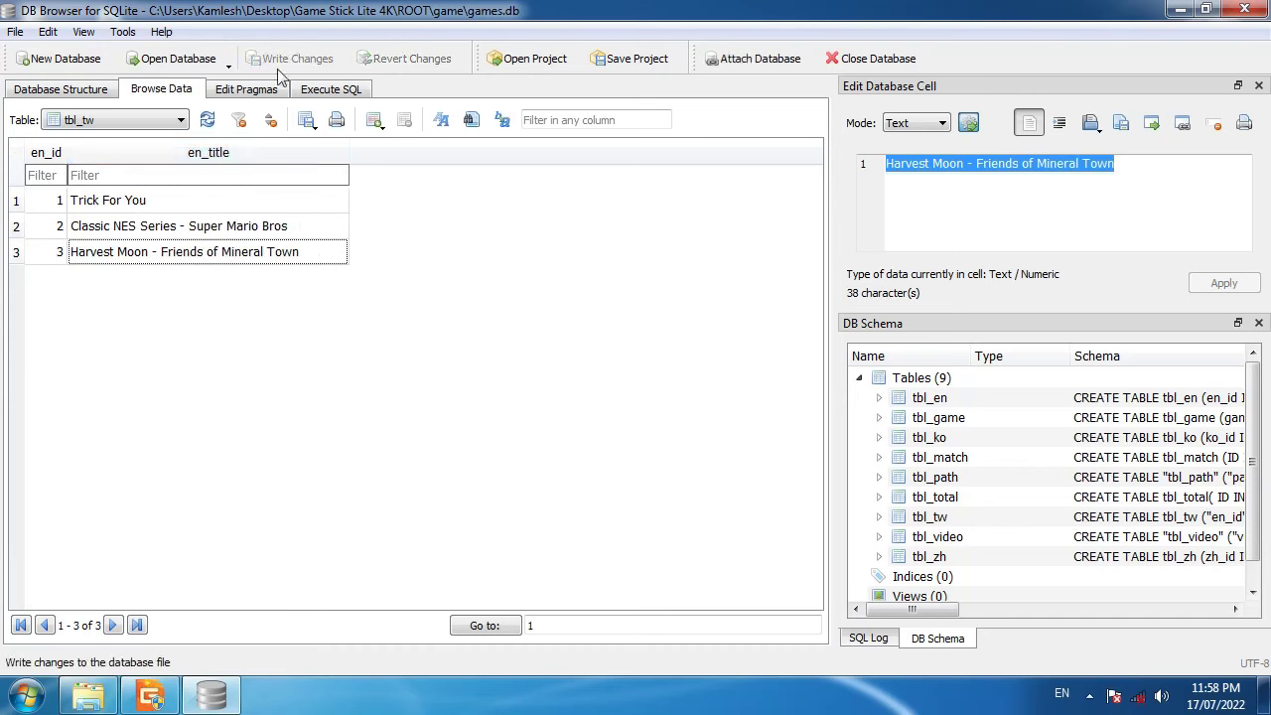
View the tbl_video table, and add new empty records to the tbl_zh table.
left_click(164, 120)
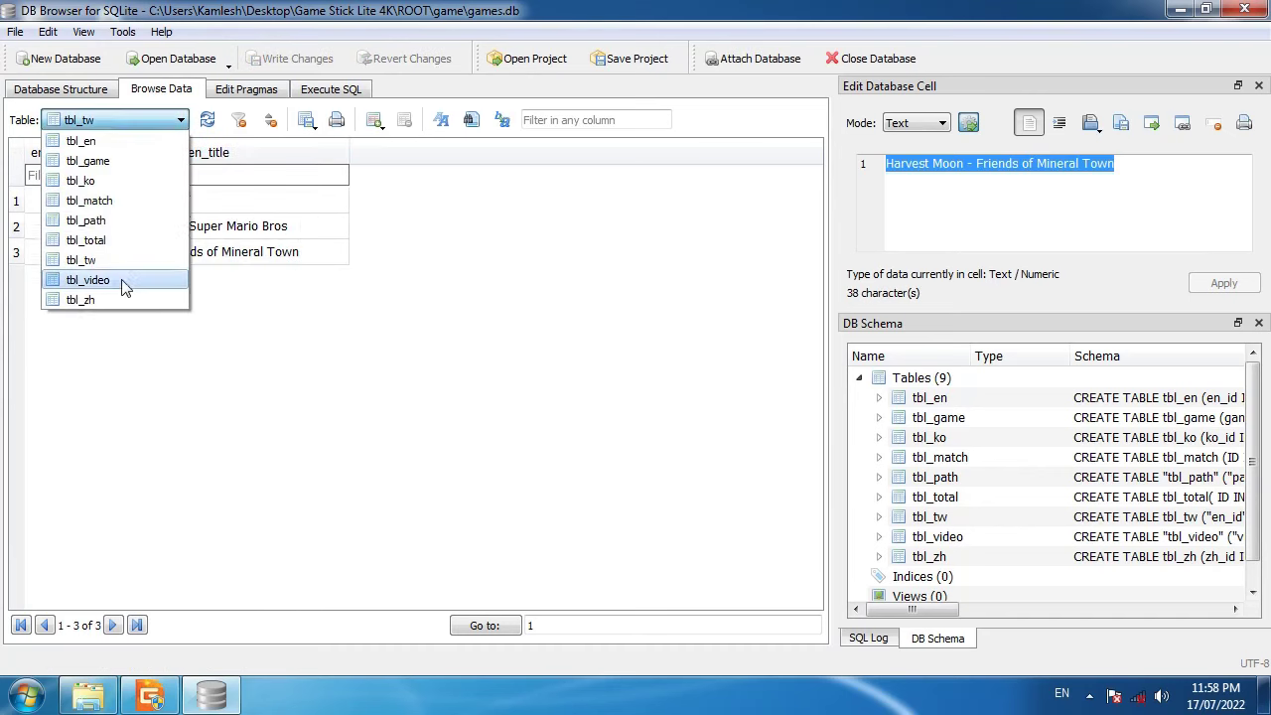
left_click(125, 279)
left_click(119, 121)
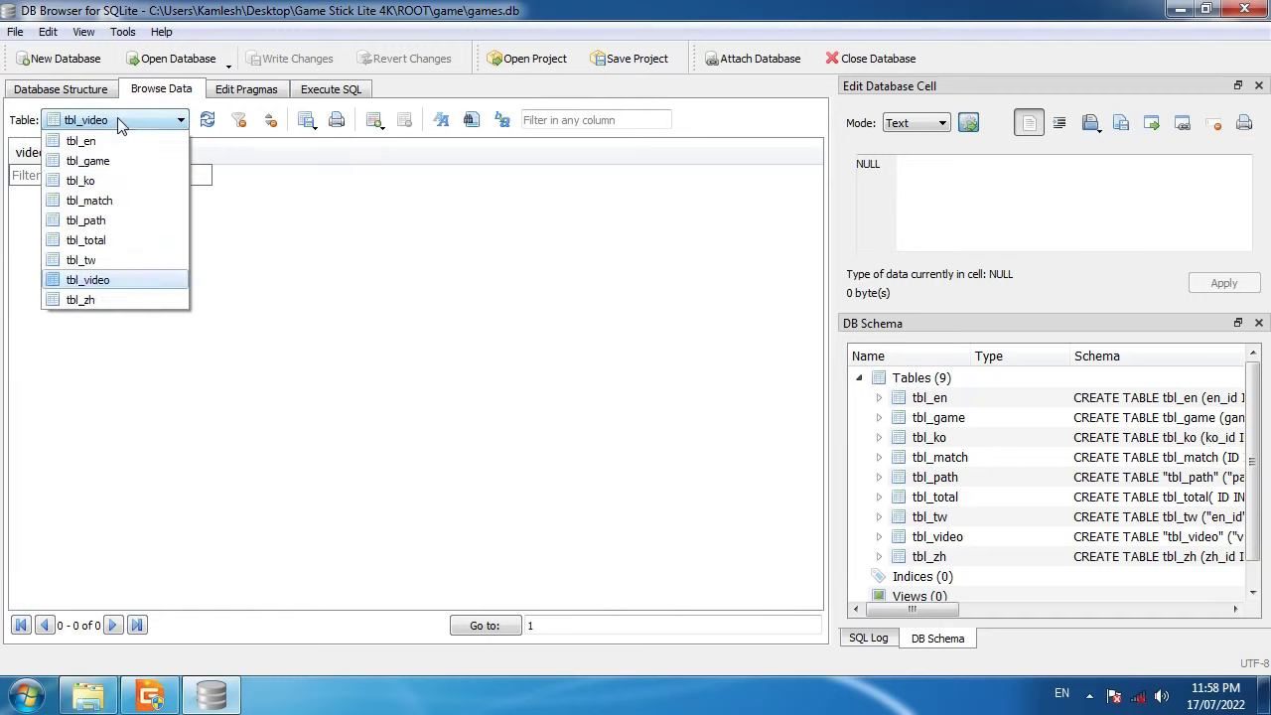
left_click(97, 300)
left_click(374, 120)
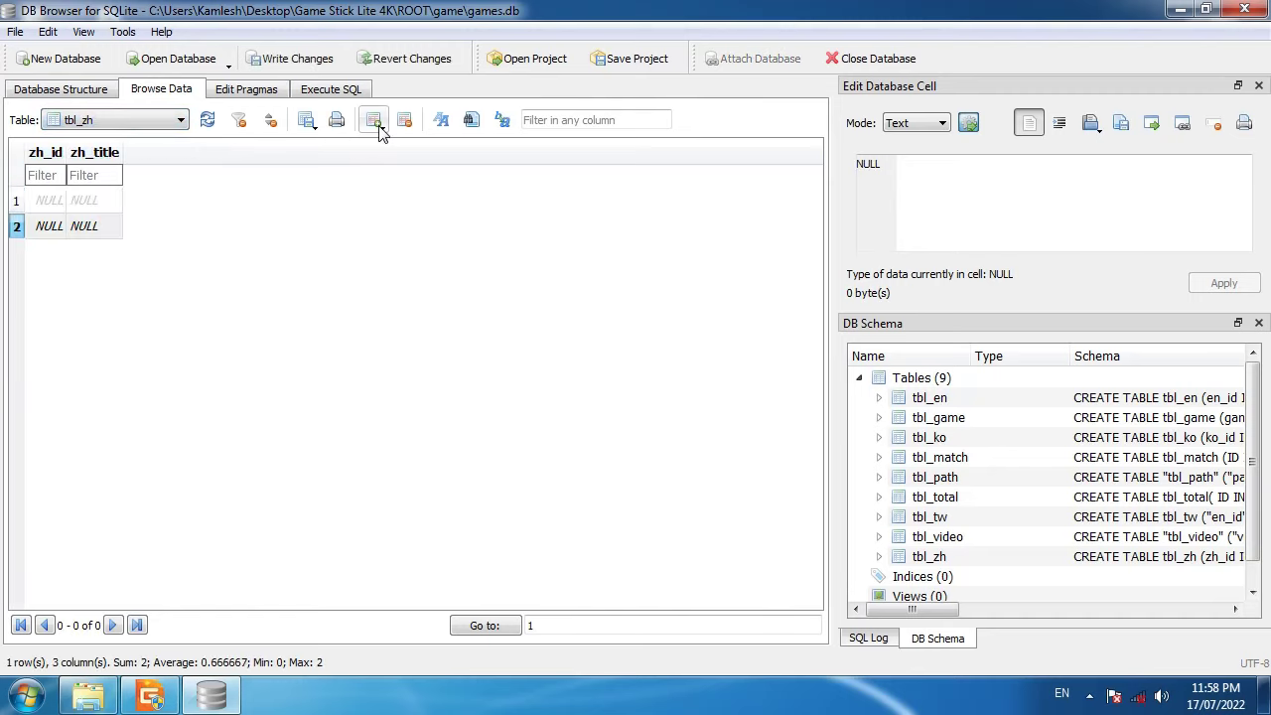
Add a third record to tbl_zh and paste the copied IDs and game titles into the zh_id and zh_title columns.
left_click(374, 120)
left_click_drag(44, 200, 113, 266)
key("ctrl+v")
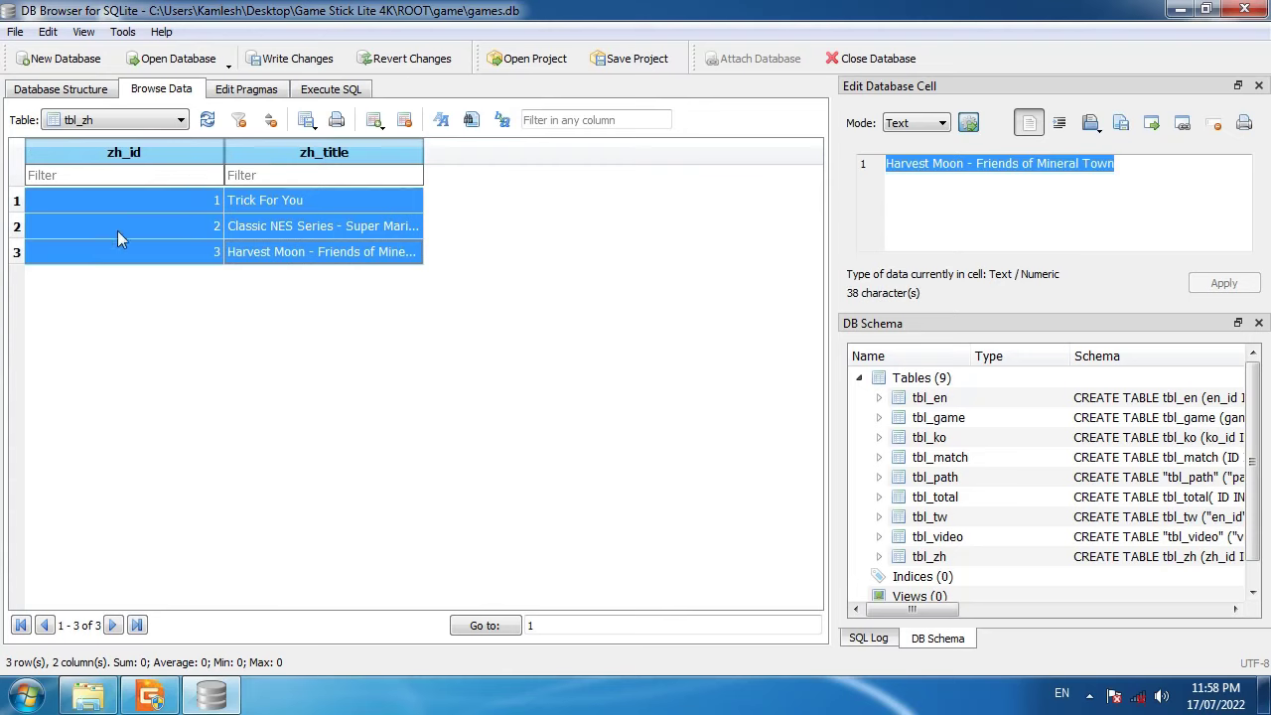
Narrow the zh_id column and write the changes to the database.
left_click(118, 231)
left_click_drag(224, 152, 63, 162)
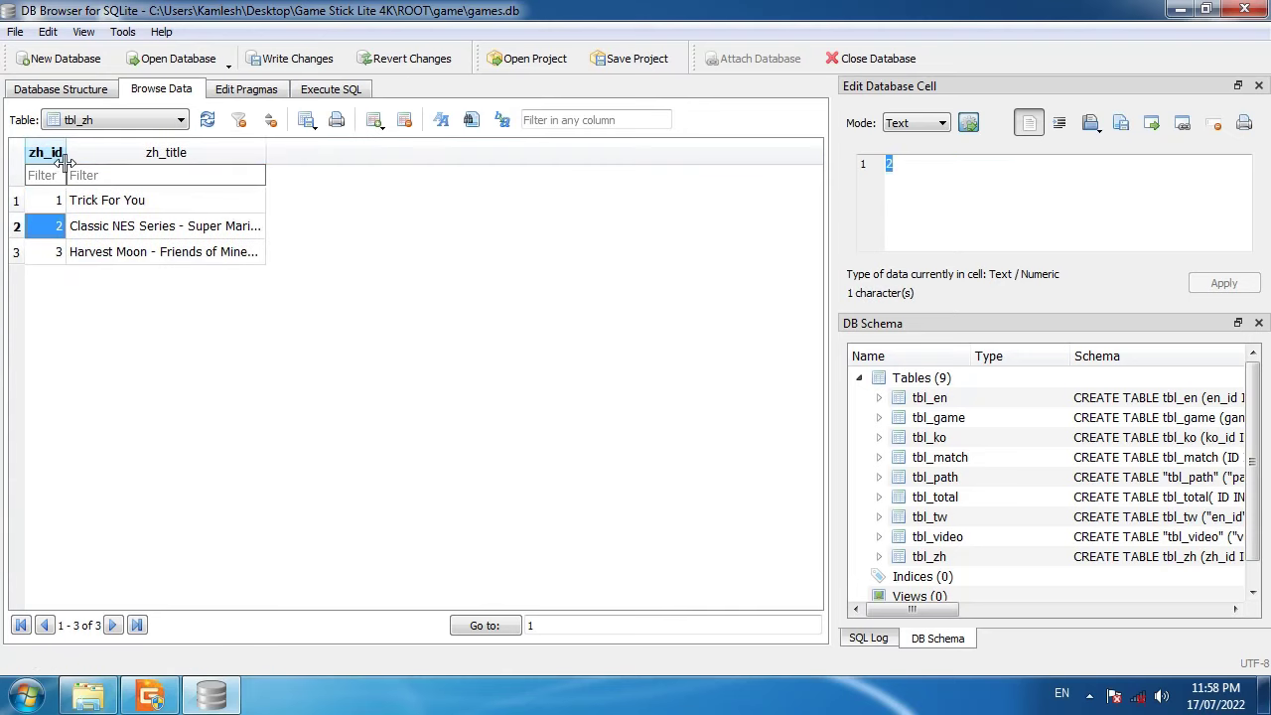
left_click(283, 62)
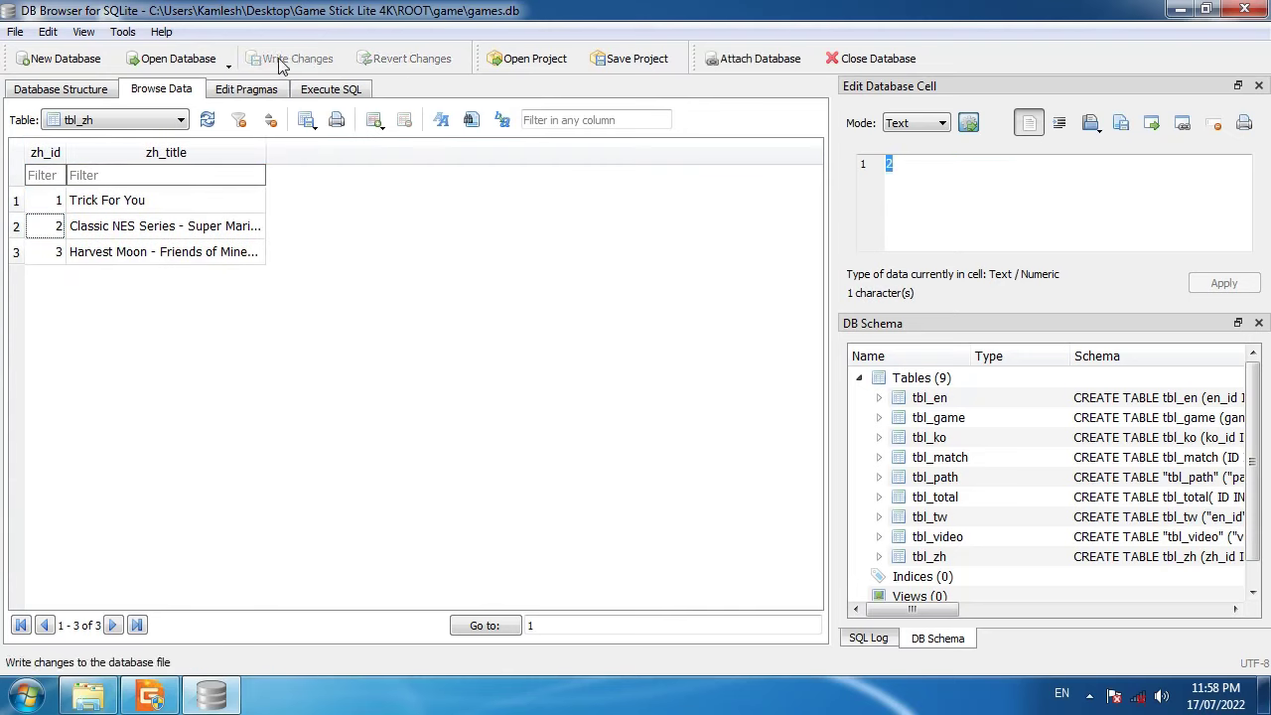
Check the ID and title rows in the tbl_zh, tbl_en, tbl_ko and tbl_tw tables.
left_click(150, 121)
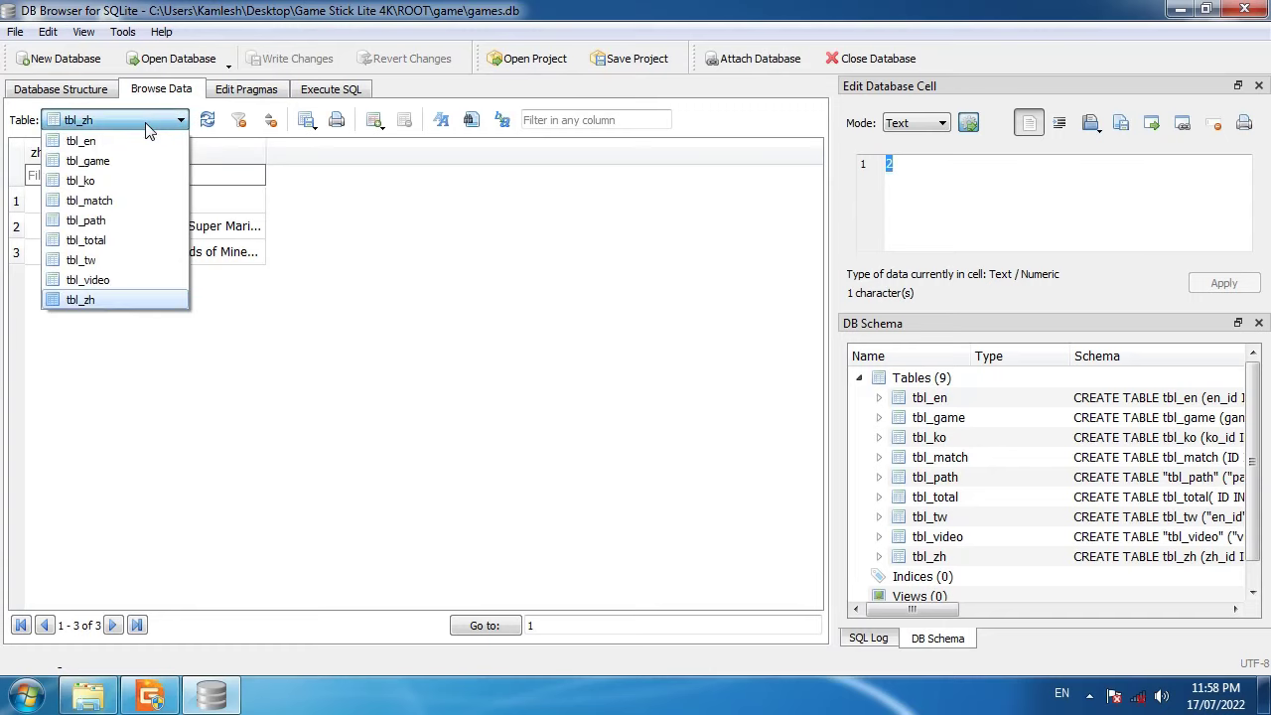
left_click(222, 241)
left_click_drag(51, 204, 312, 255)
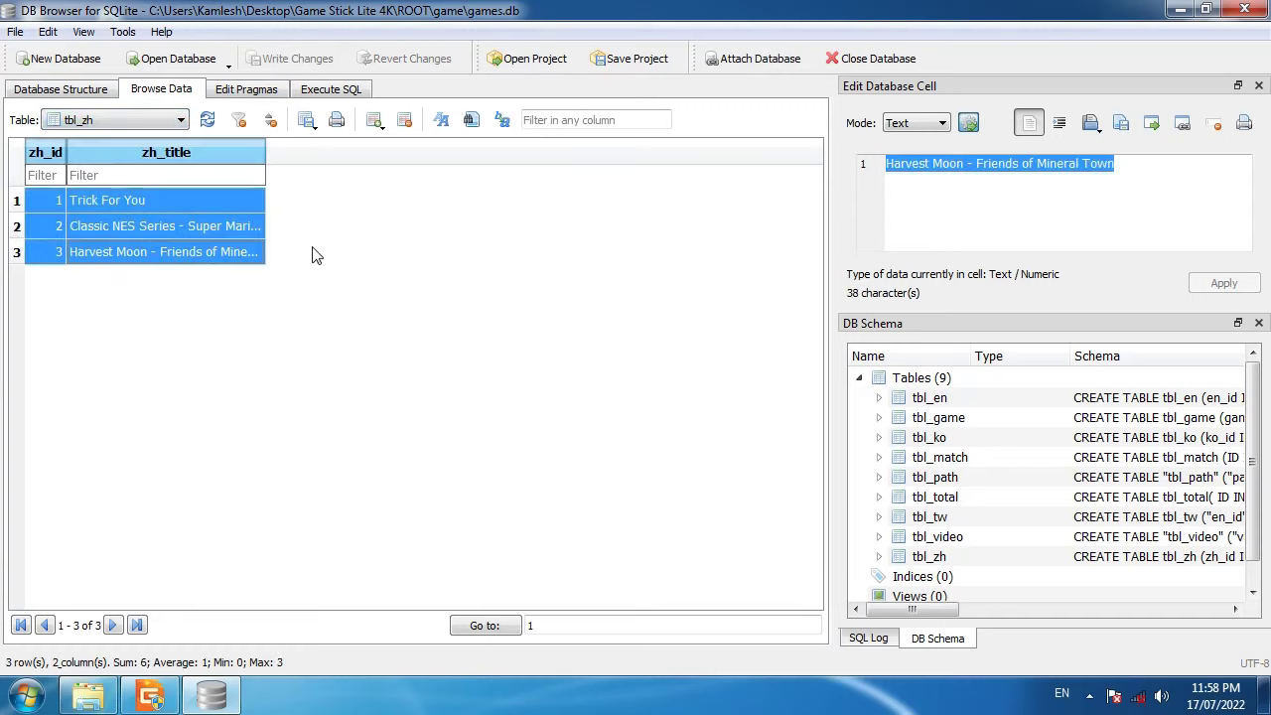
left_click(312, 255)
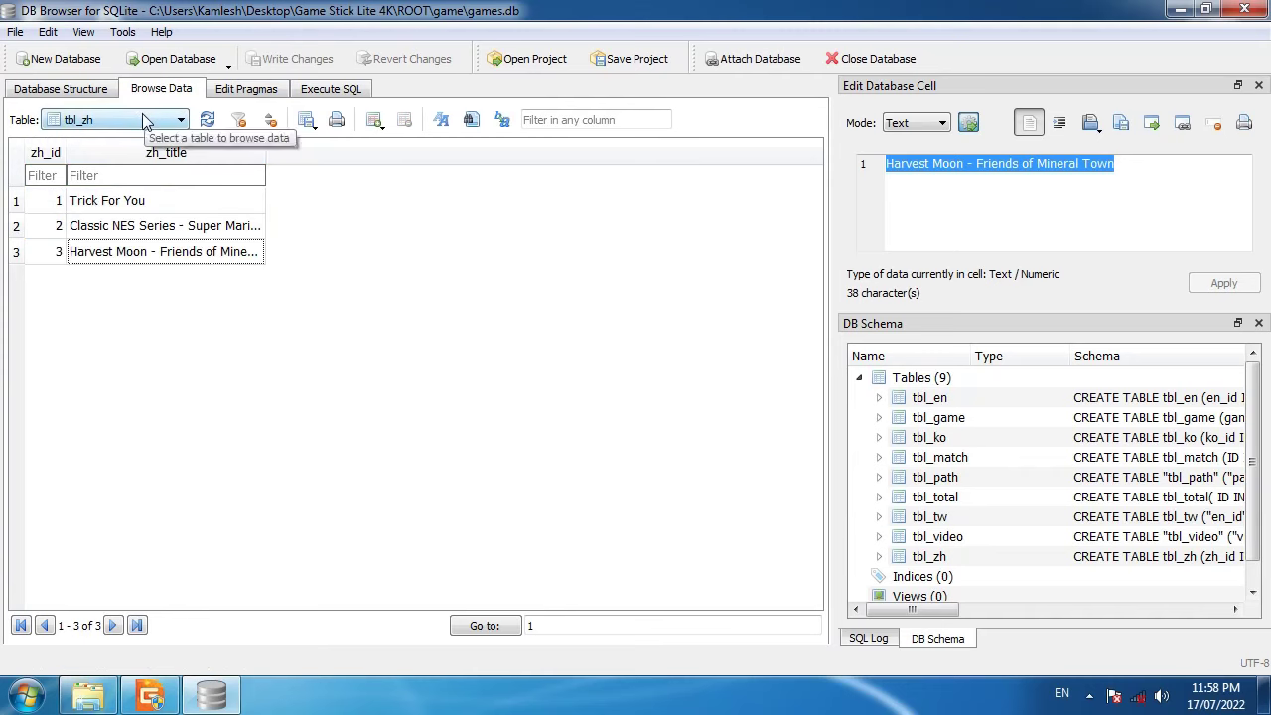
left_click(142, 113)
left_click(112, 142)
left_click(109, 120)
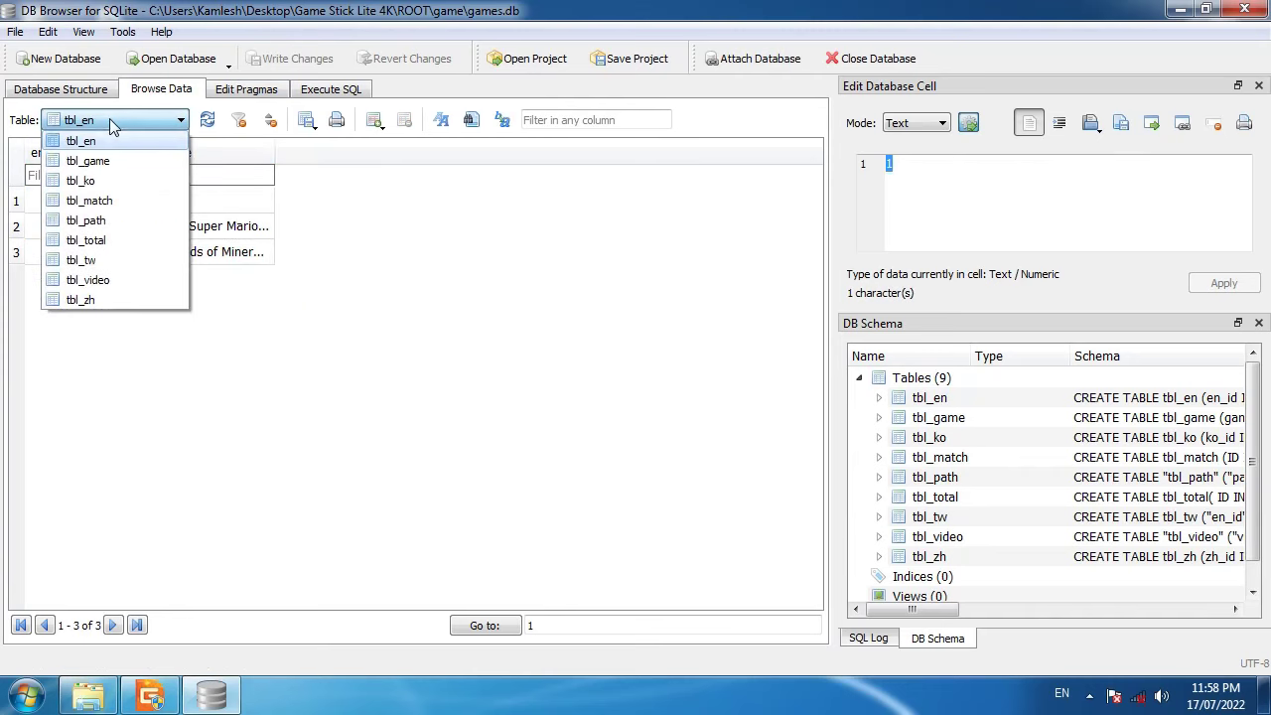
left_click(102, 182)
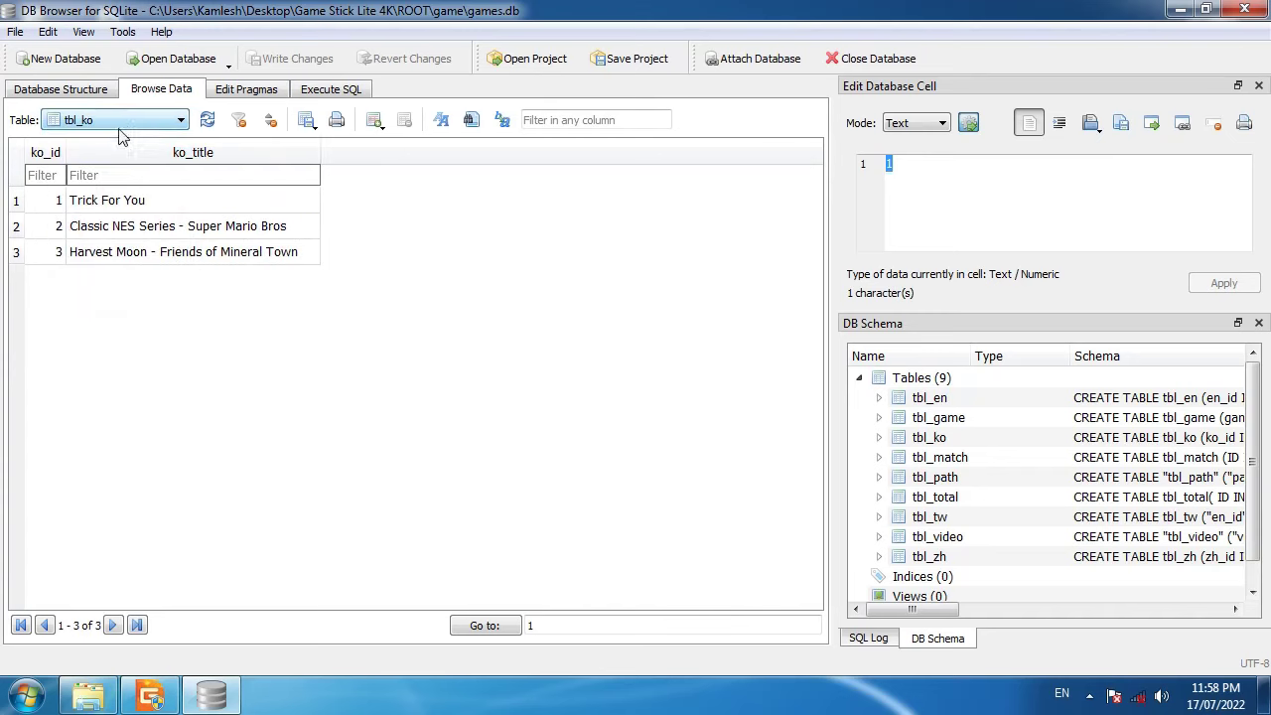
left_click(120, 120)
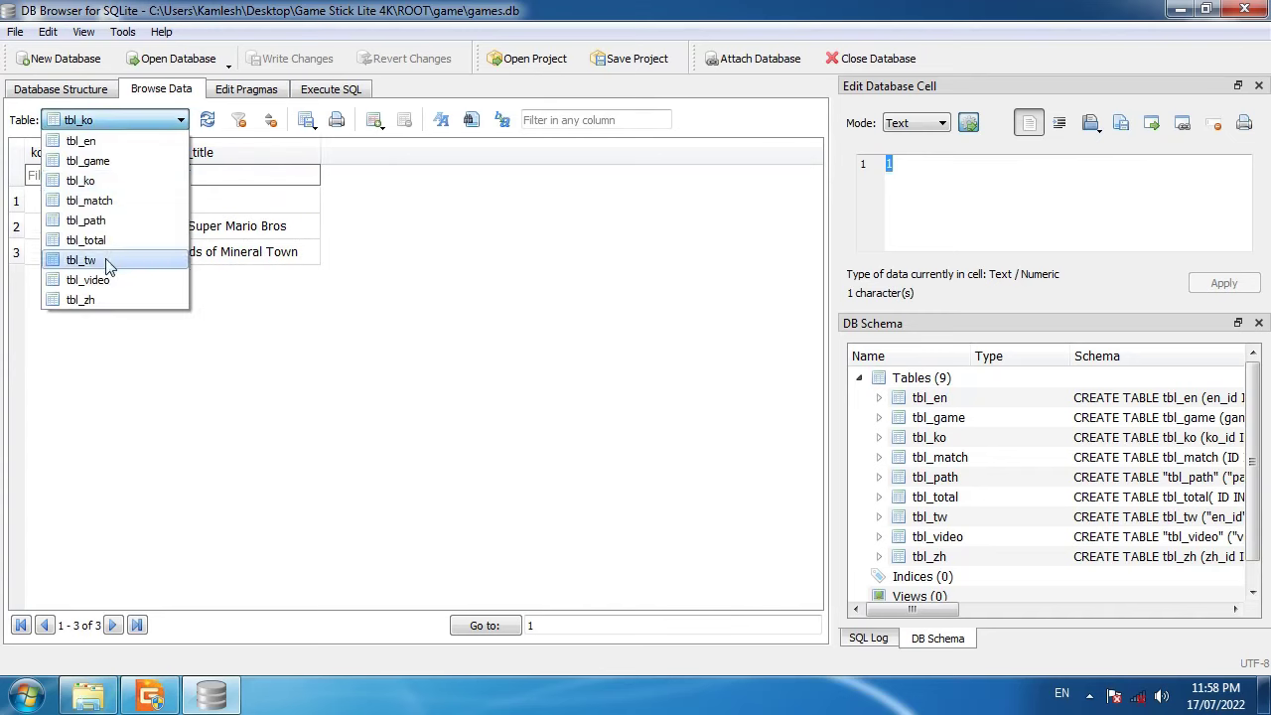
left_click(91, 261)
left_click(120, 122)
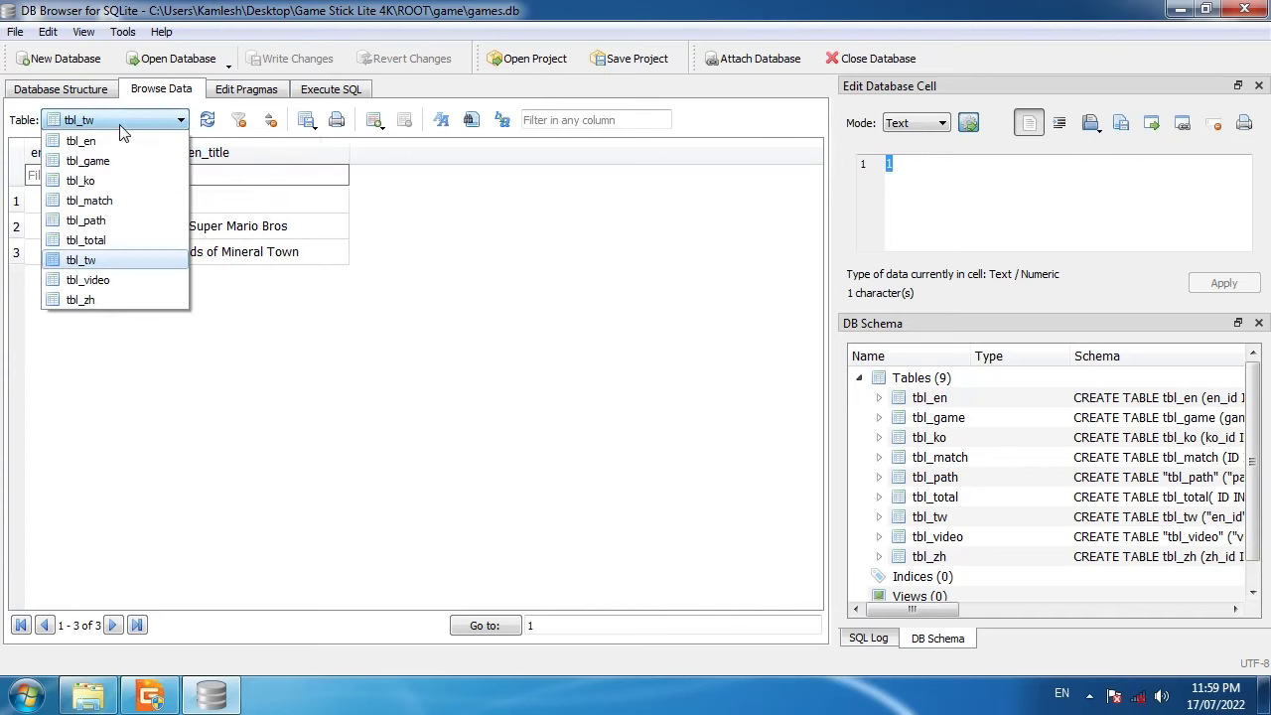
left_click(91, 296)
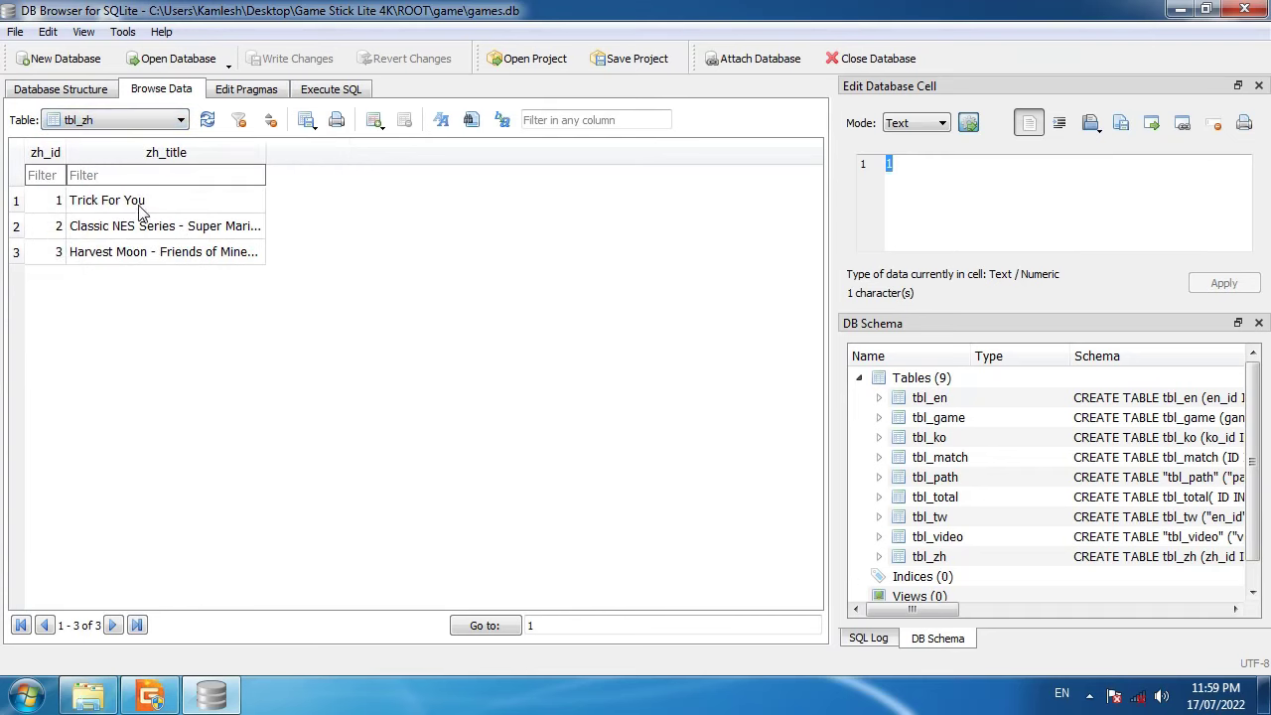
Set the total value in tbl_total to 3 and write the change to the database.
left_click(143, 129)
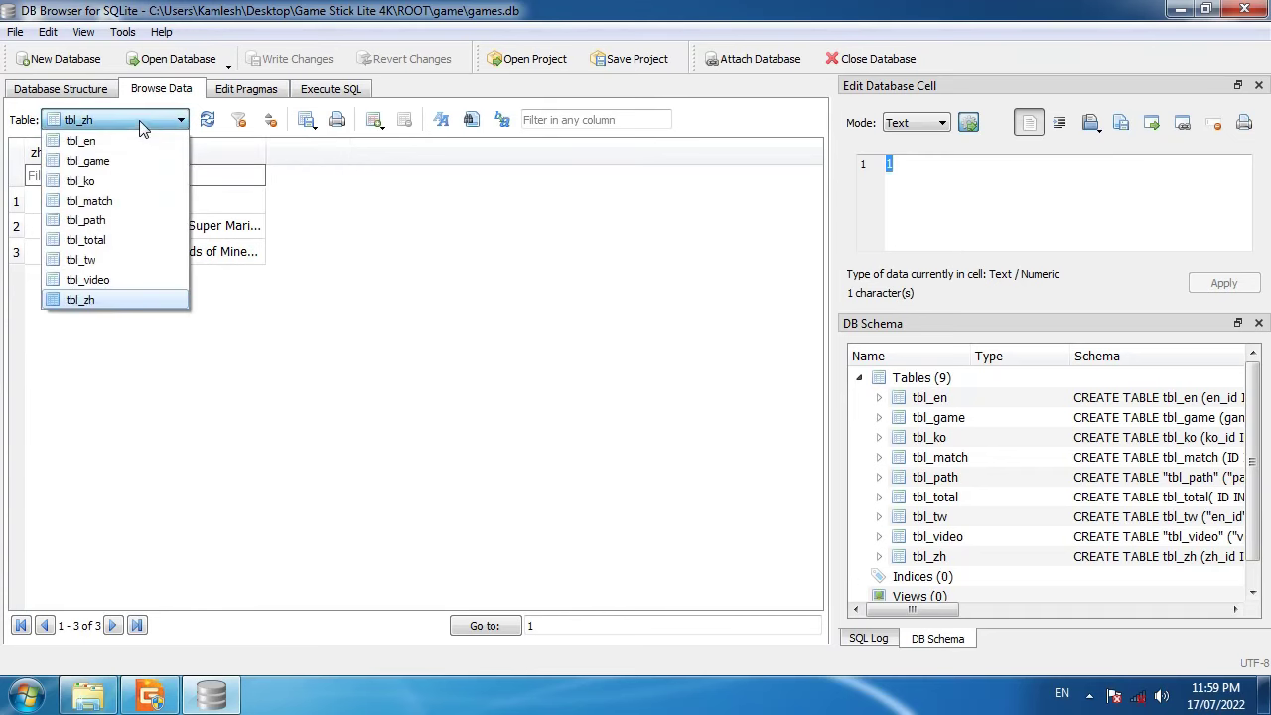
left_click(114, 239)
left_click(80, 202)
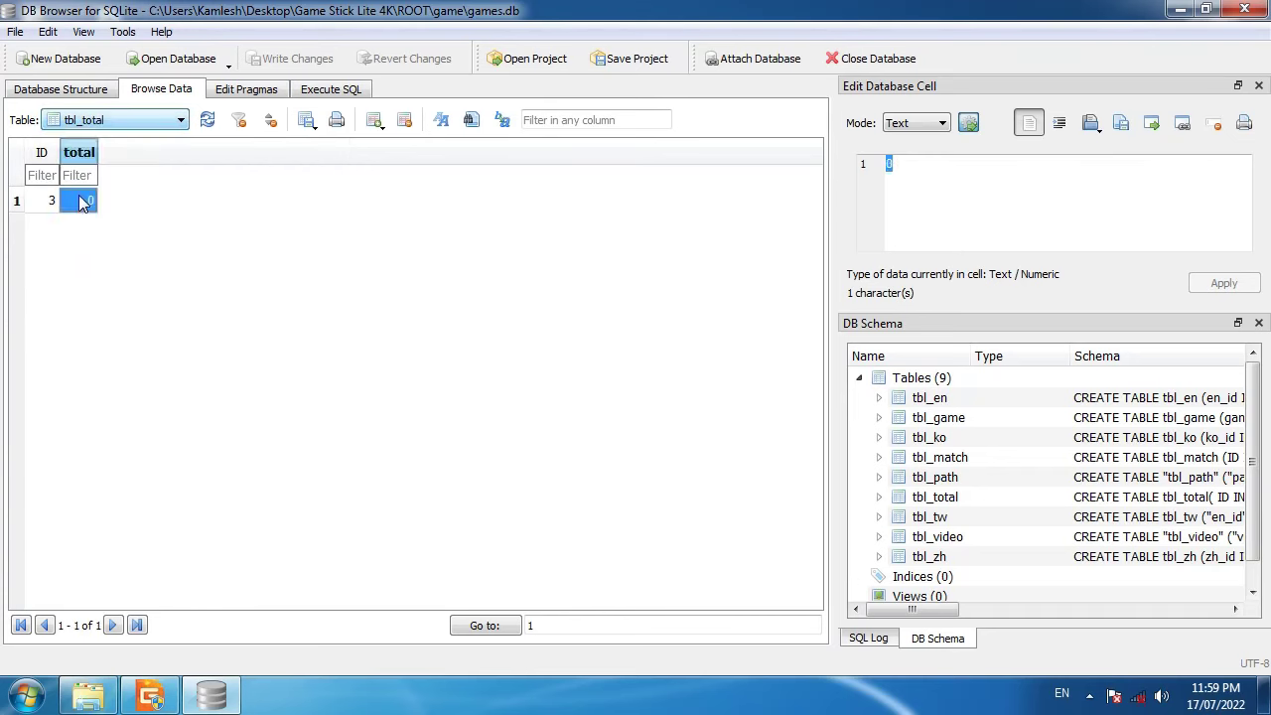
type("3")
key("Return")
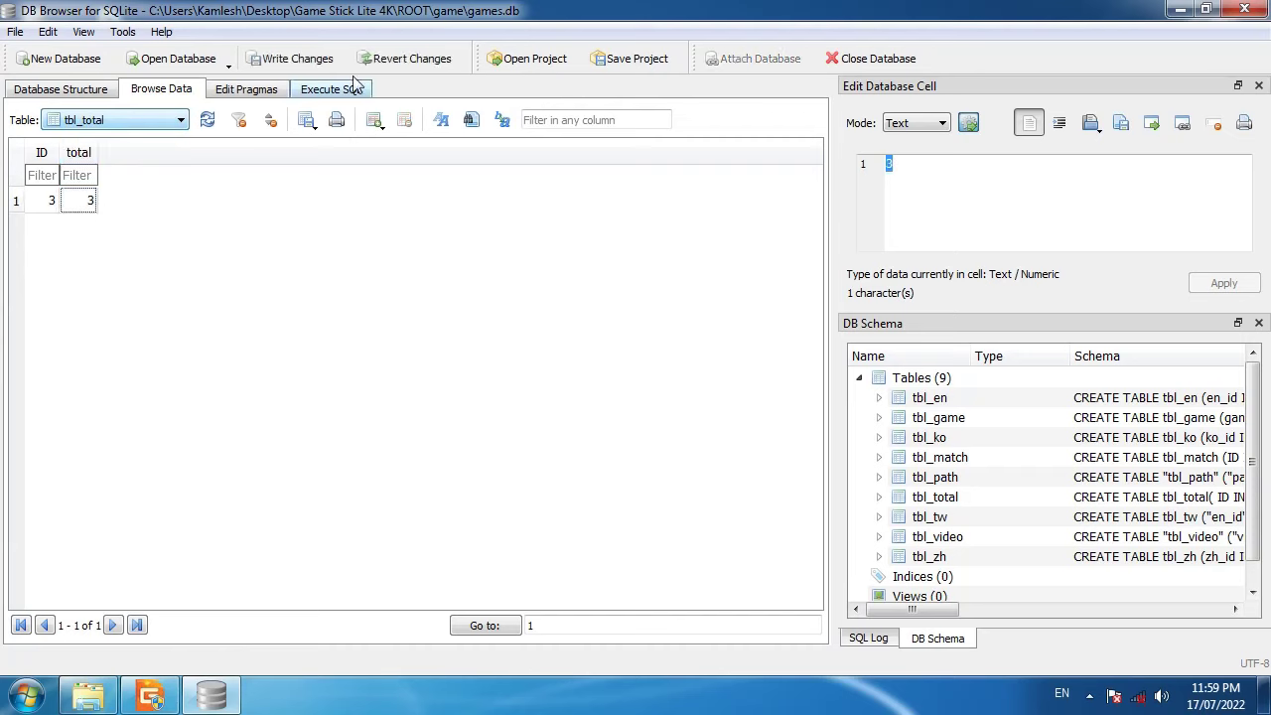
left_click(295, 57)
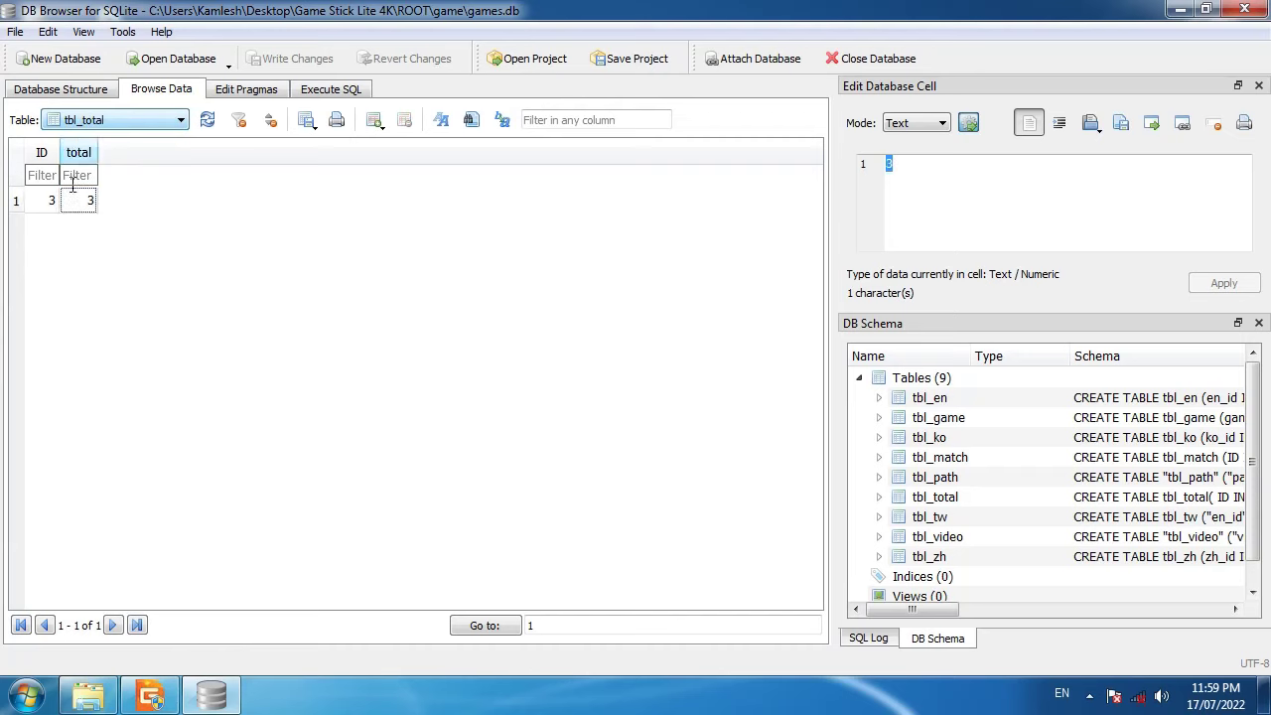
left_click(139, 123)
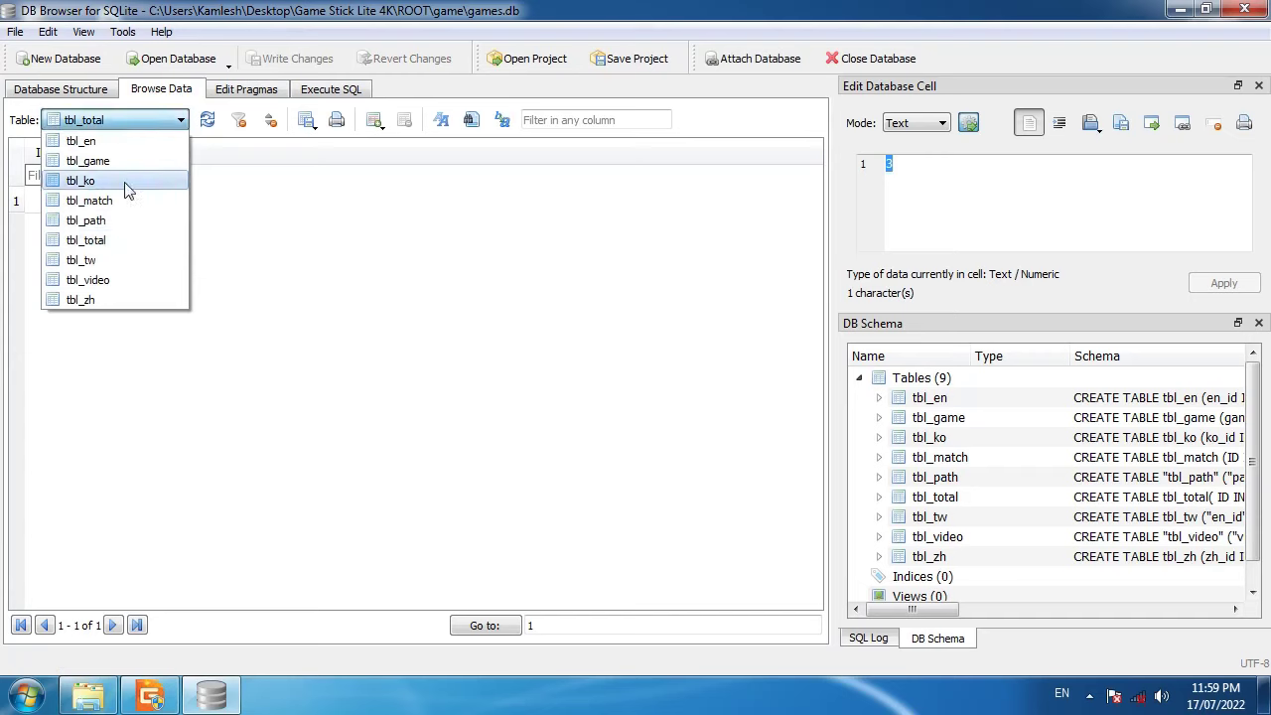
left_click(134, 124)
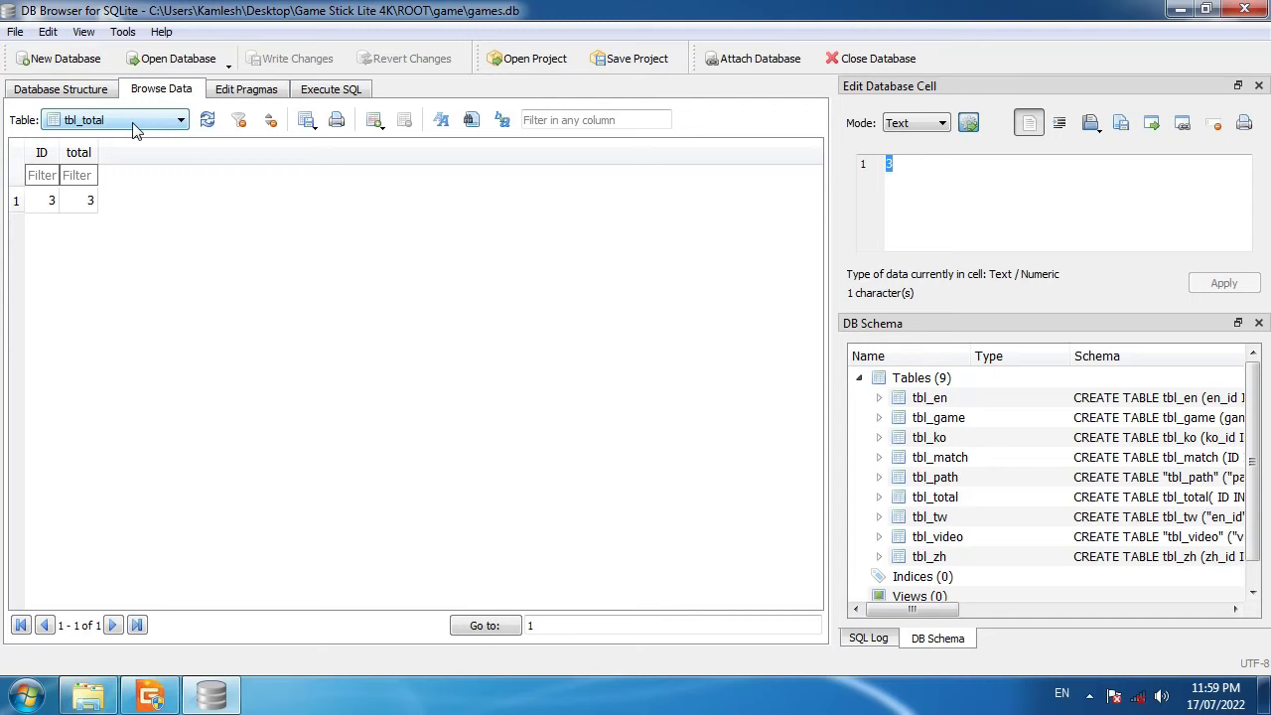
left_click(134, 126)
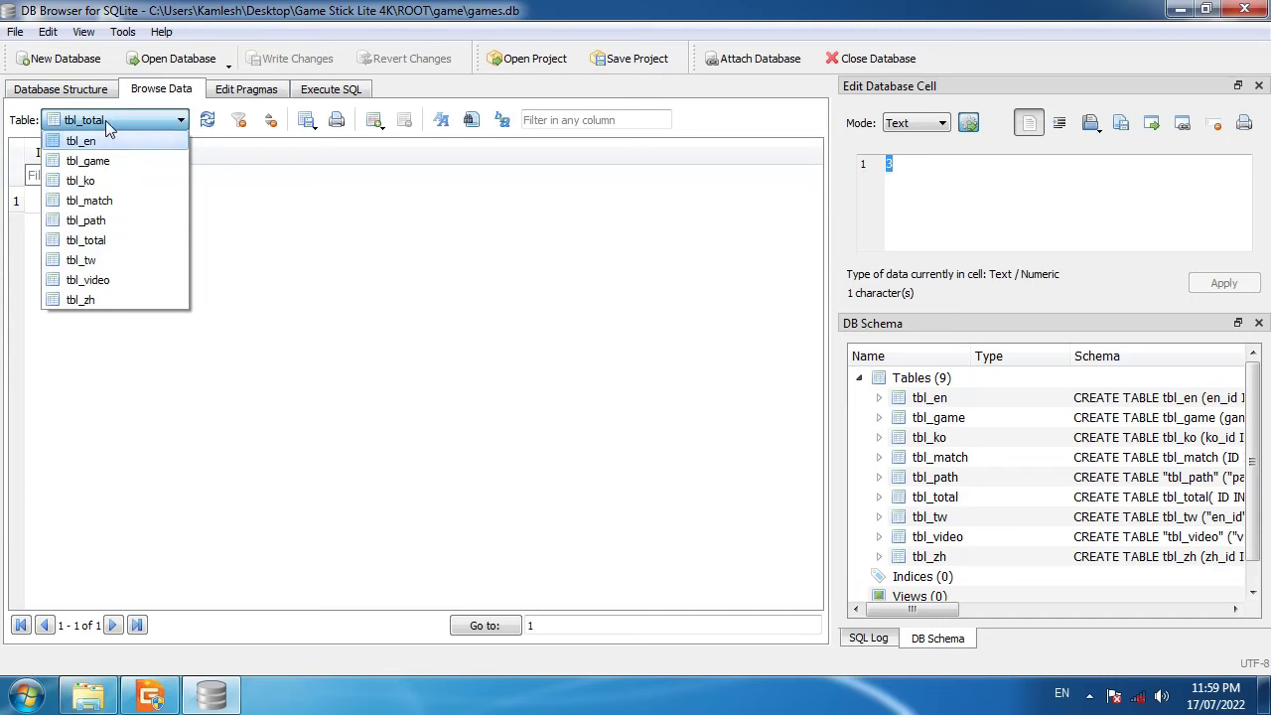
left_click(106, 119)
Browse the tbl_game table and add three empty records to it.
left_click(106, 120)
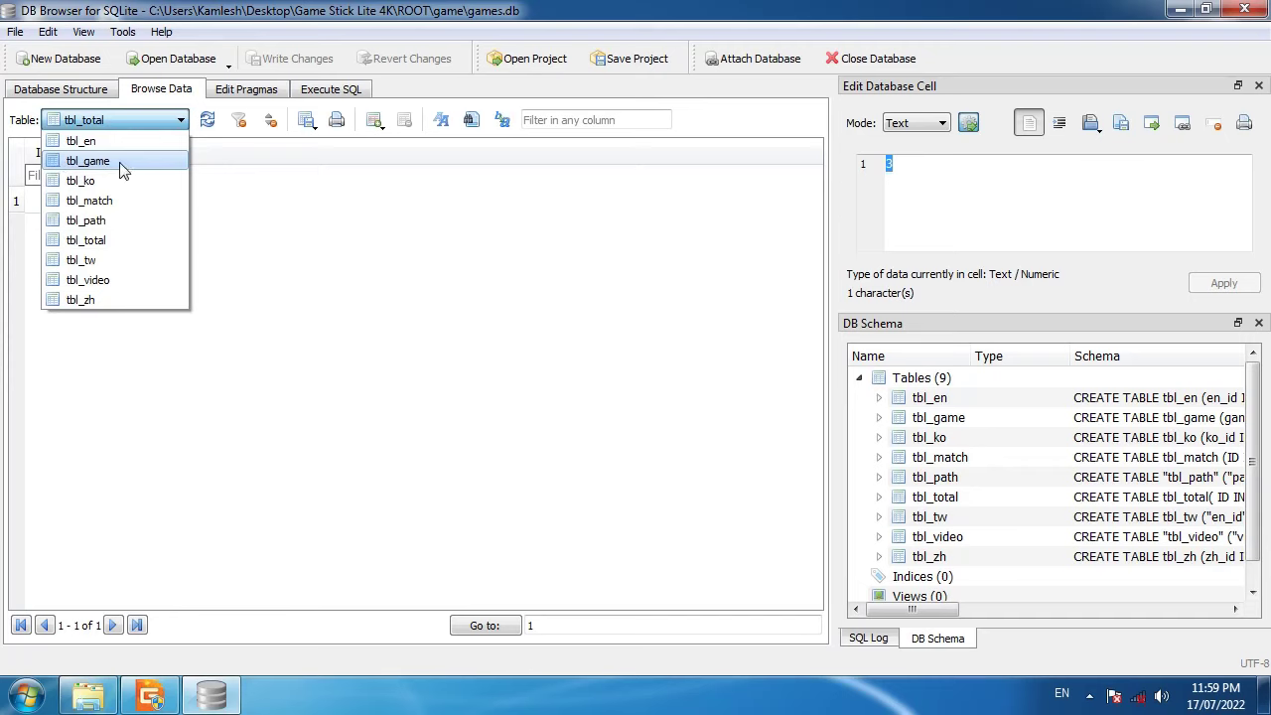
left_click(123, 162)
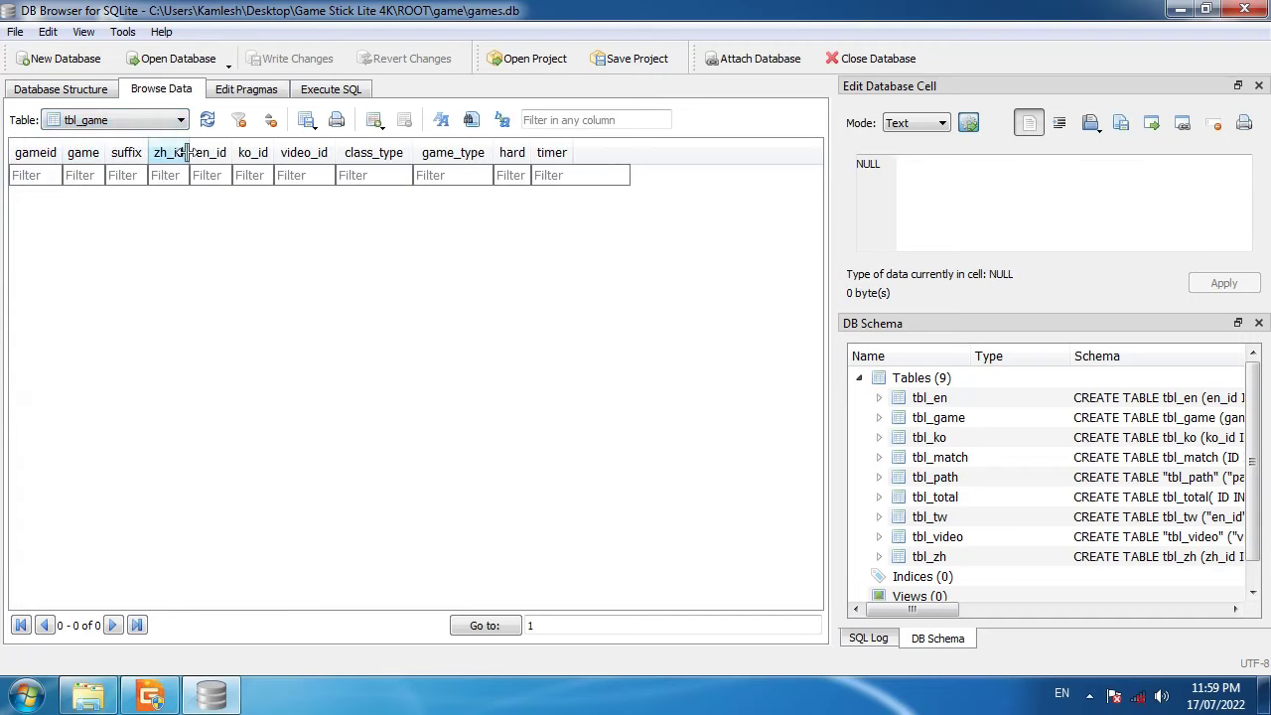
left_click(376, 122)
left_click(375, 122)
left_click(375, 121)
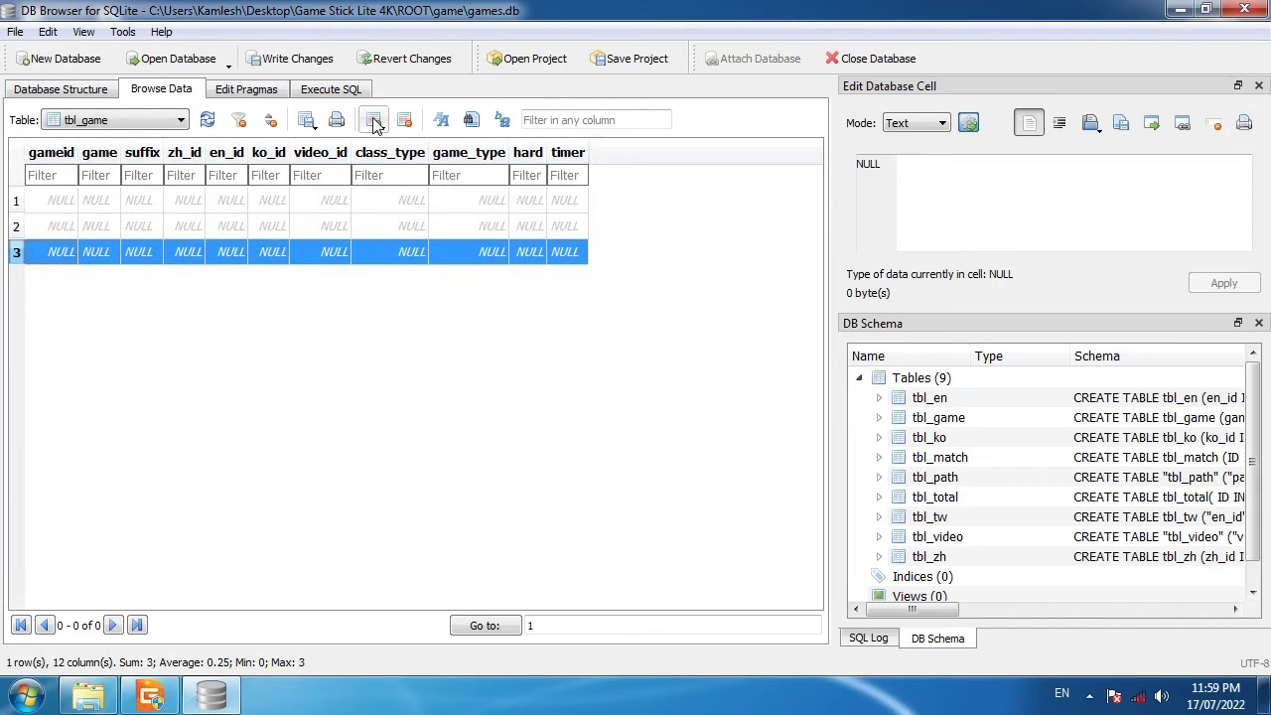
left_click(168, 284)
Paste the copied IDs and titles into the gameid and game columns of all three records and widen the game column.
left_click_drag(60, 204, 94, 254)
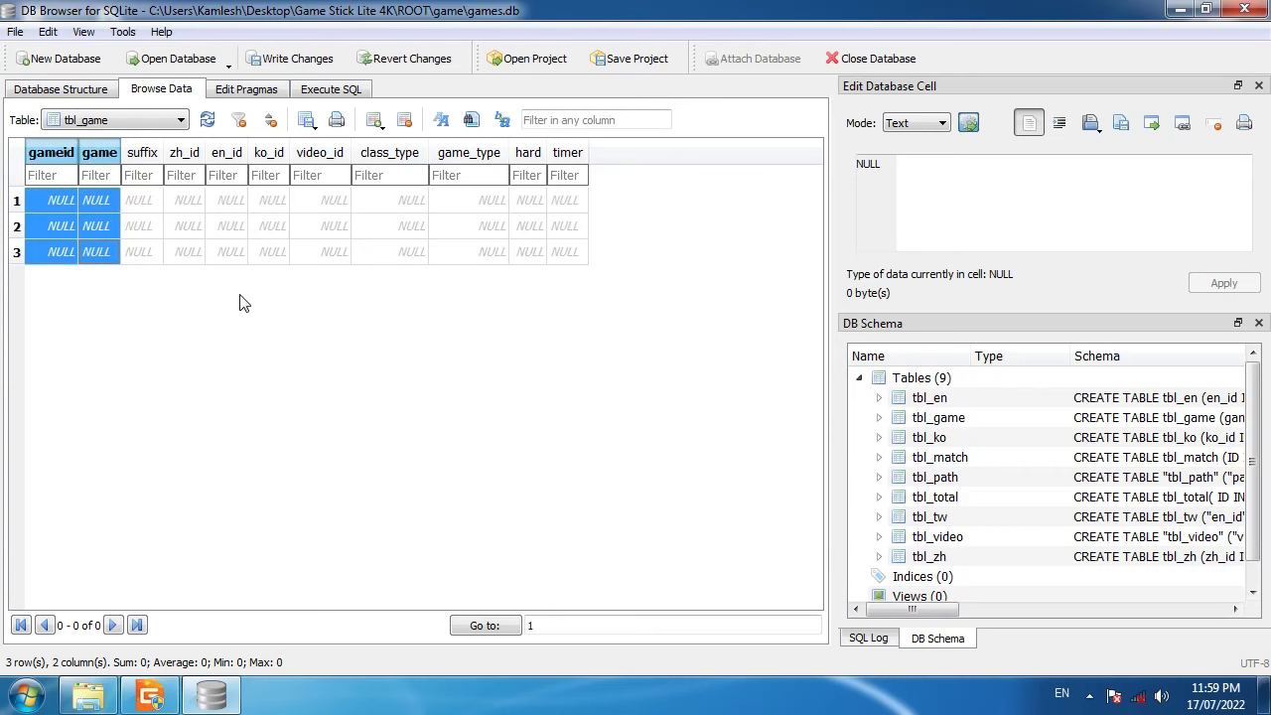
key("ctrl+v")
left_click(128, 327)
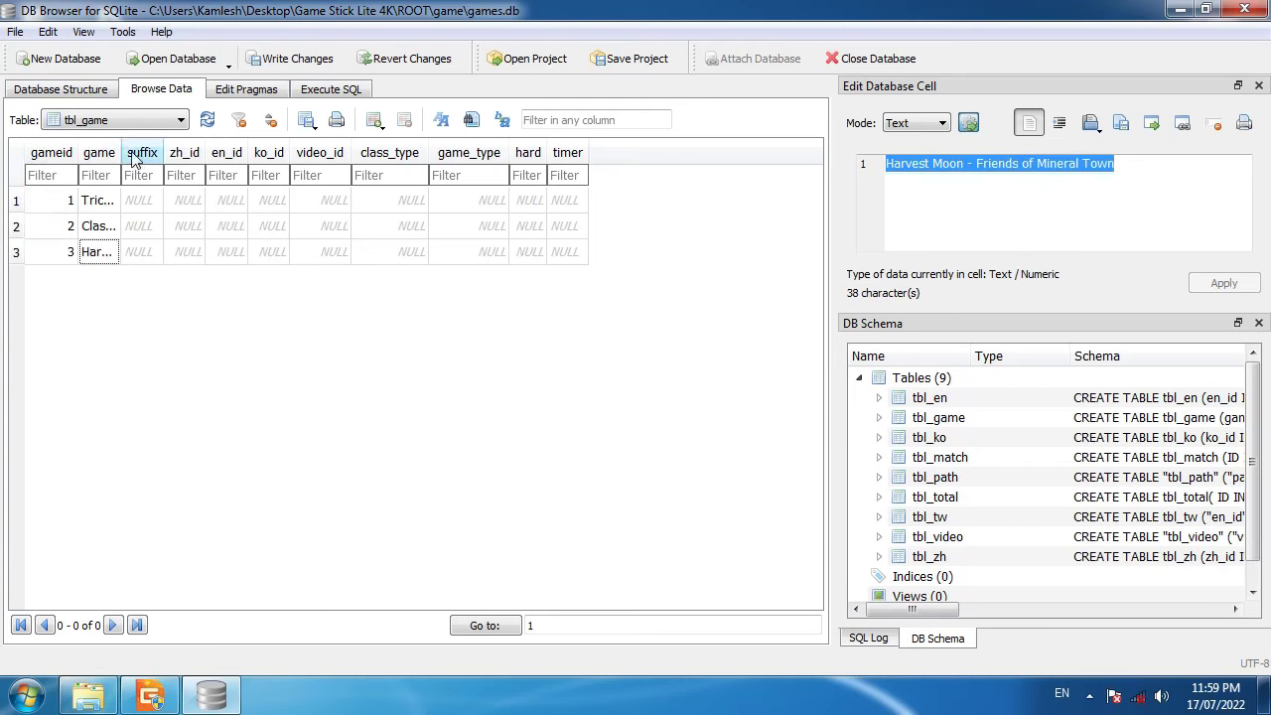
left_click_drag(121, 154, 266, 154)
Check the full titles of the second and third games in tbl_game and write the changes to the database.
left_click(196, 228)
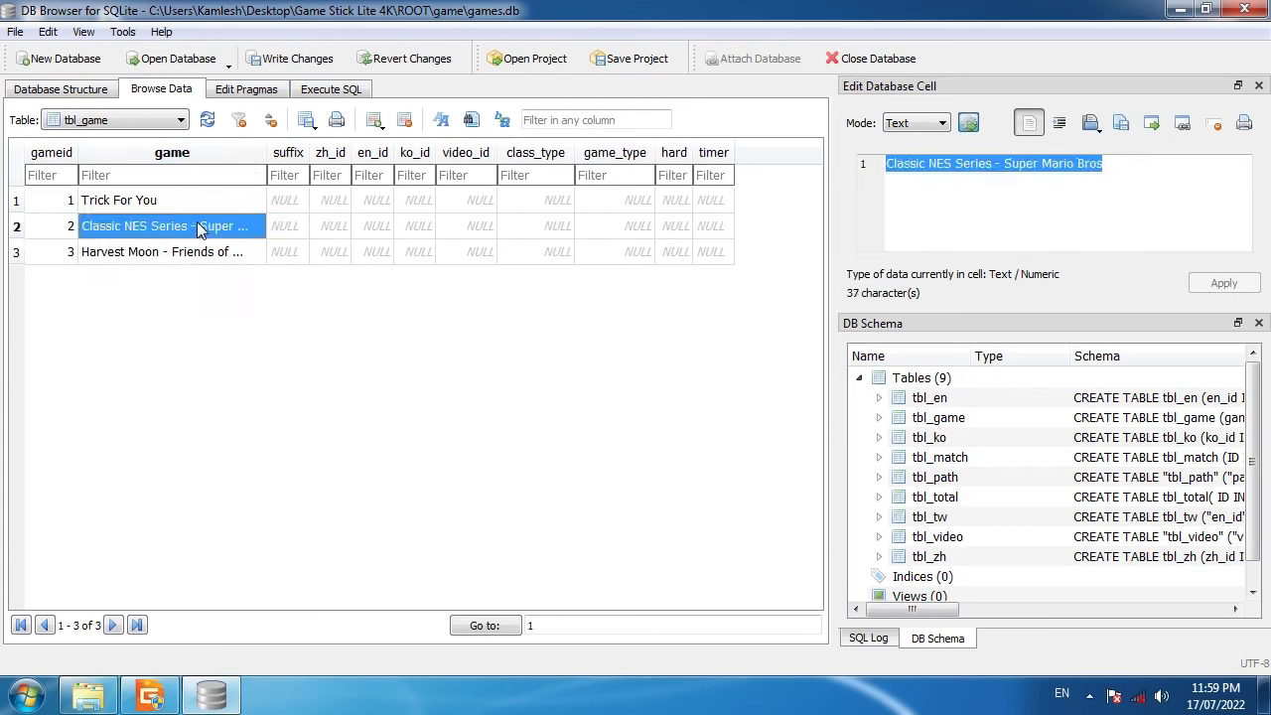
key("Down")
key("Up")
key("Down")
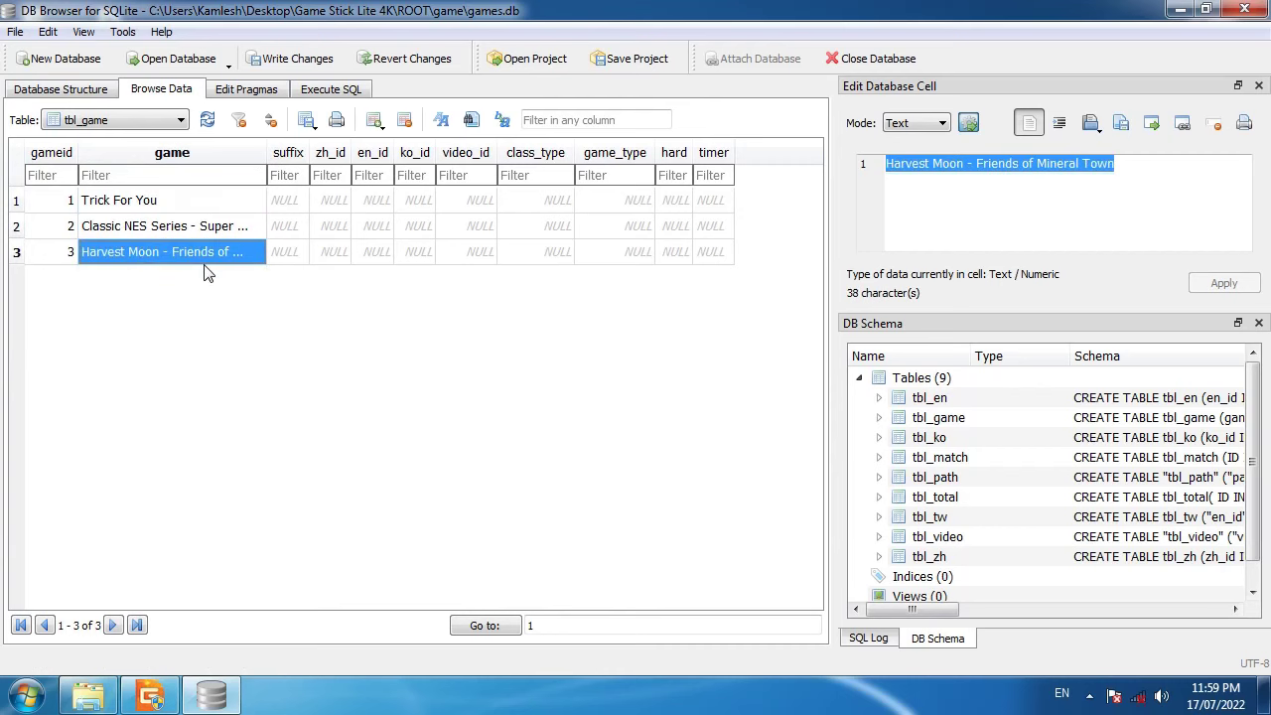
left_click(283, 57)
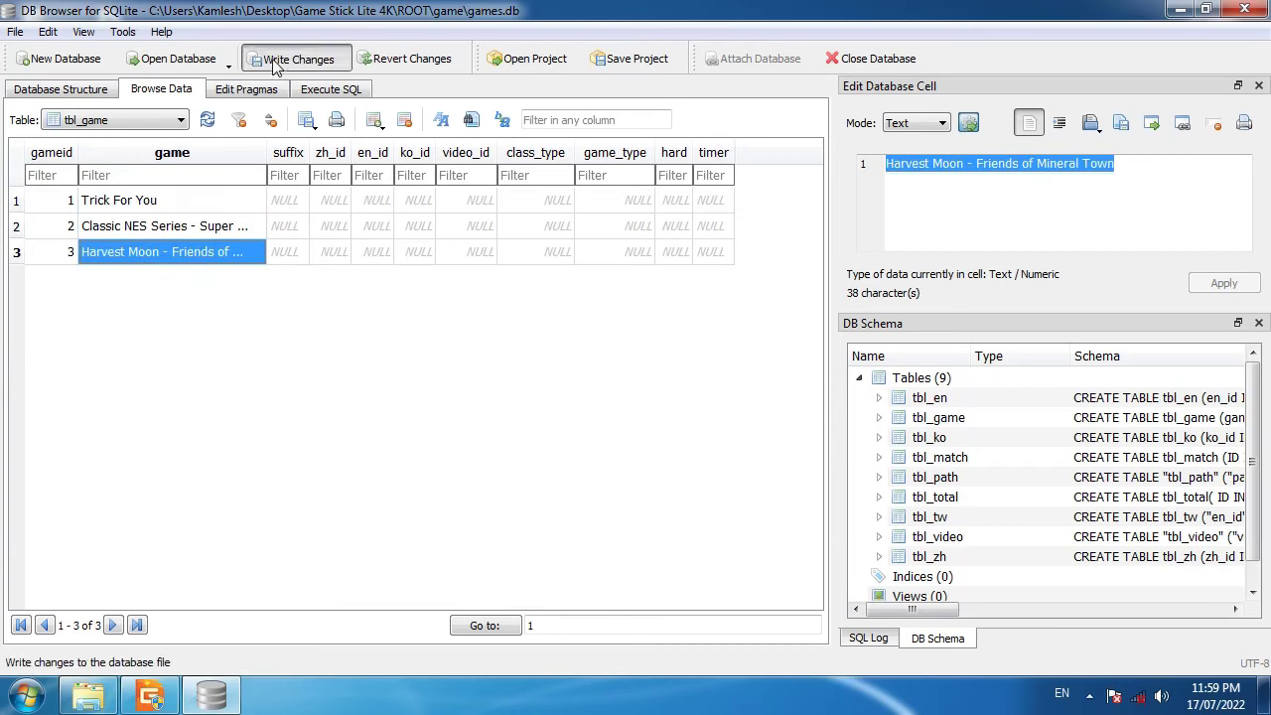
Set the suffix of all three games in tbl_game to .gba.
left_click(286, 202)
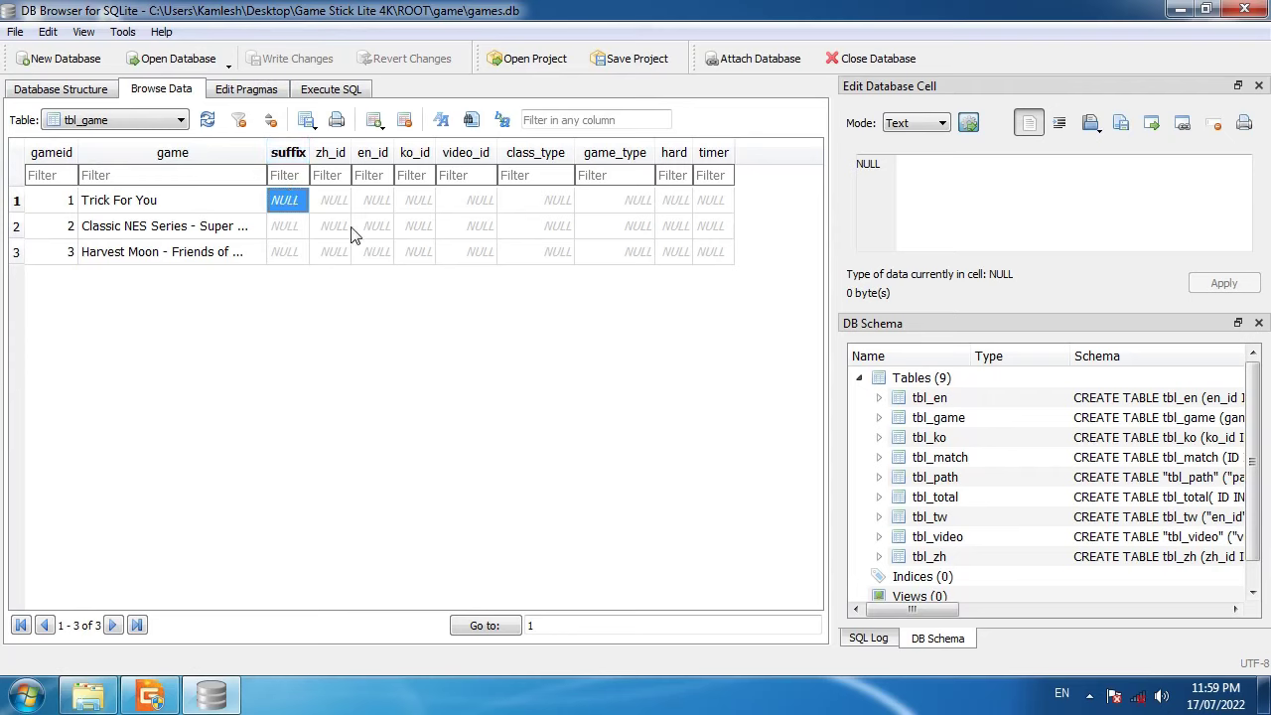
type(".")
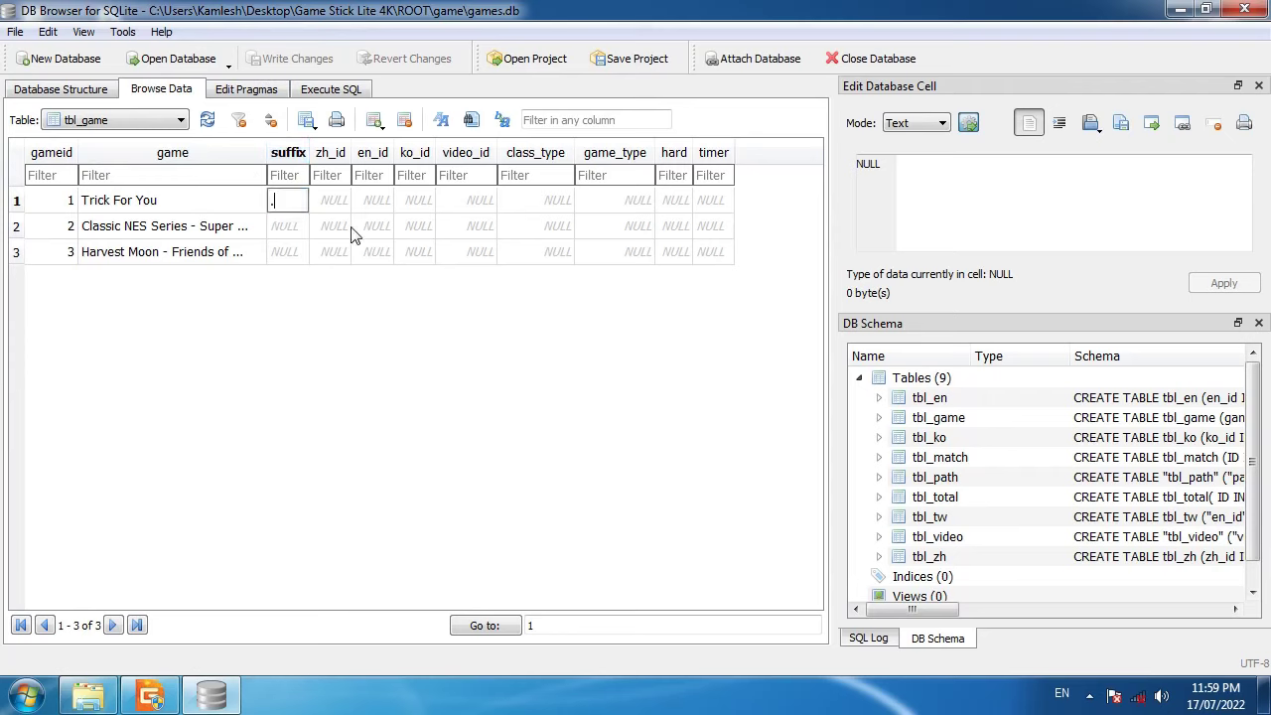
type("gba")
key("Return")
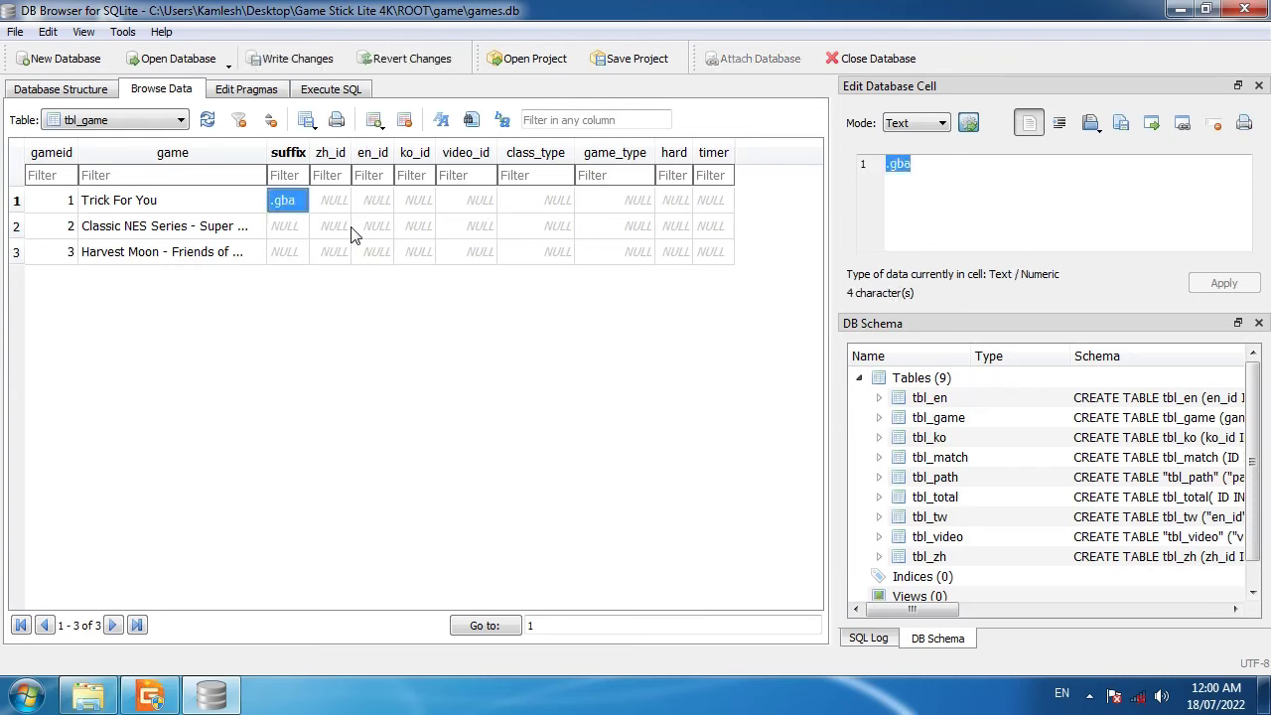
key("Down")
type(".gba")
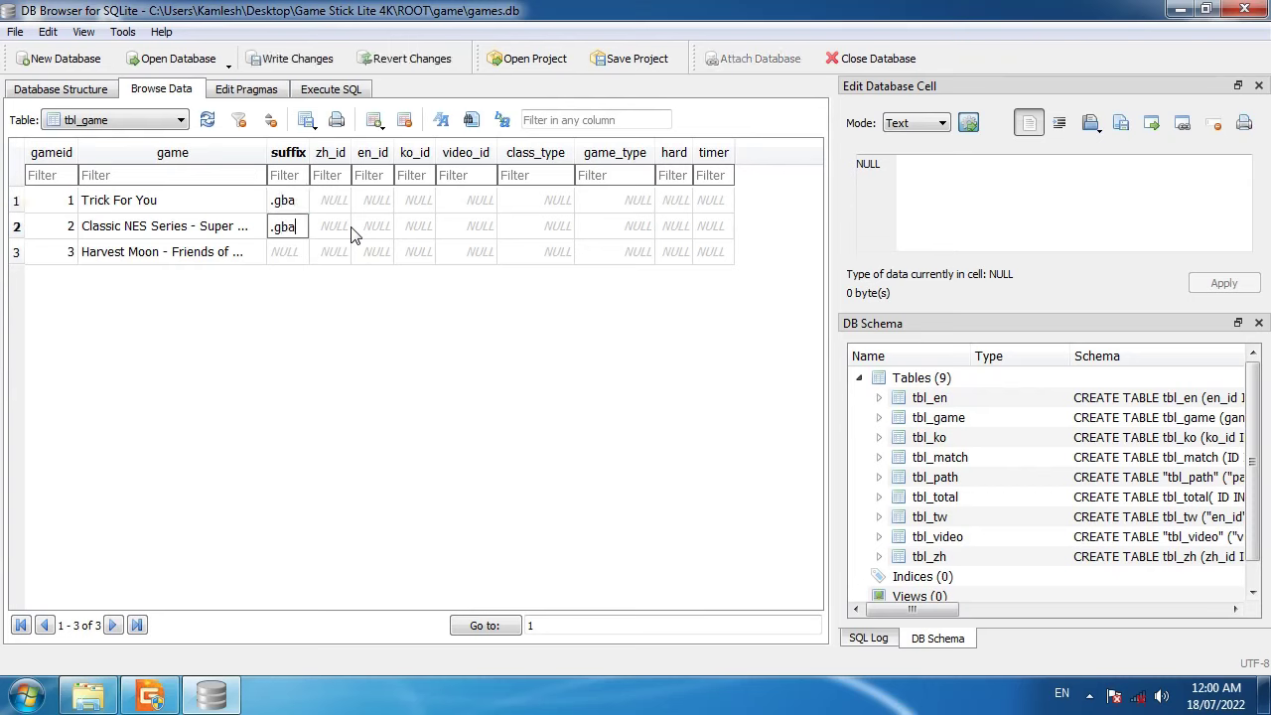
key("Return")
key("Down")
type(".gba")
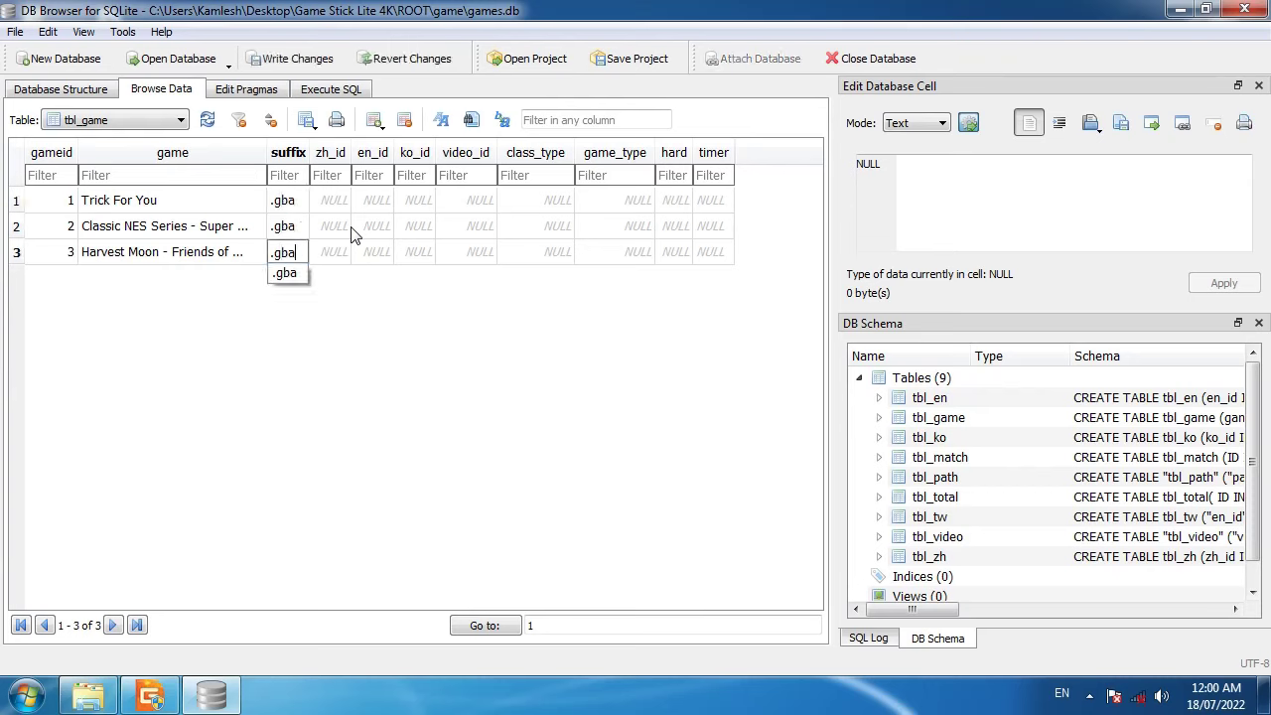
key("Return")
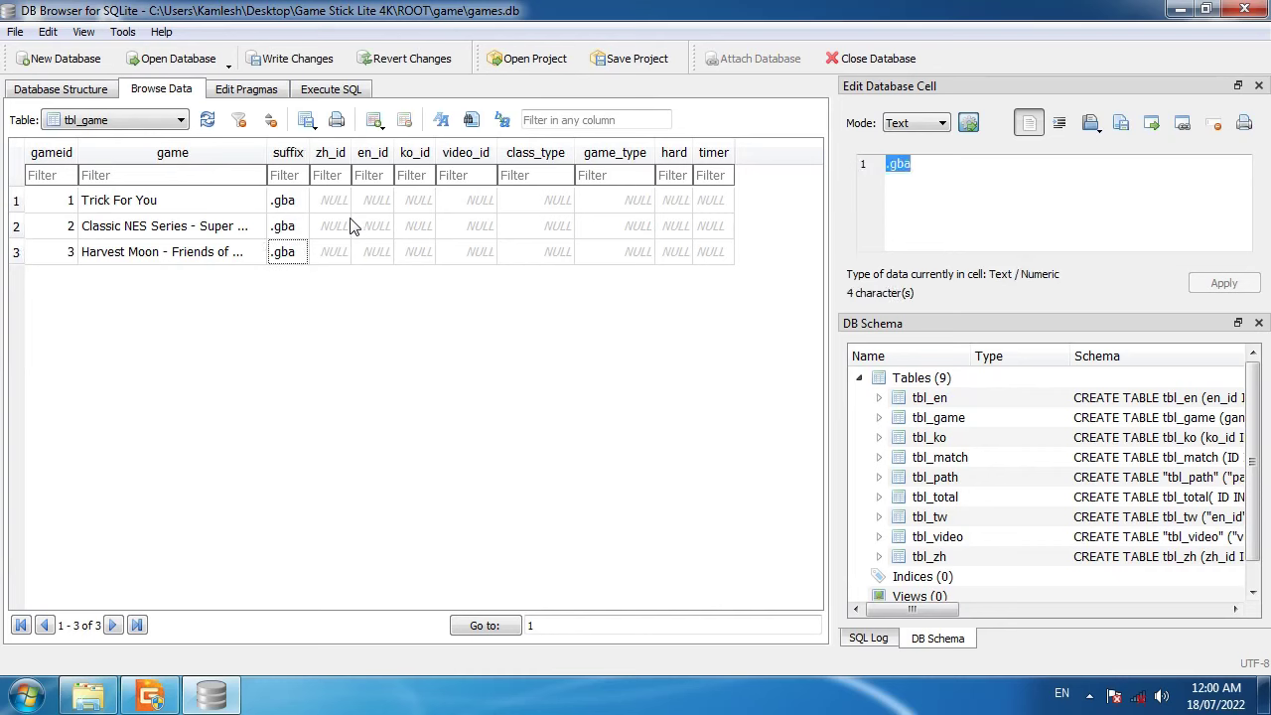
Examine the gameid of the Trick For You record alongside its zh_id, en_id and ko_id cells.
left_click(159, 203)
key("Right")
key("Right")
left_click(76, 207)
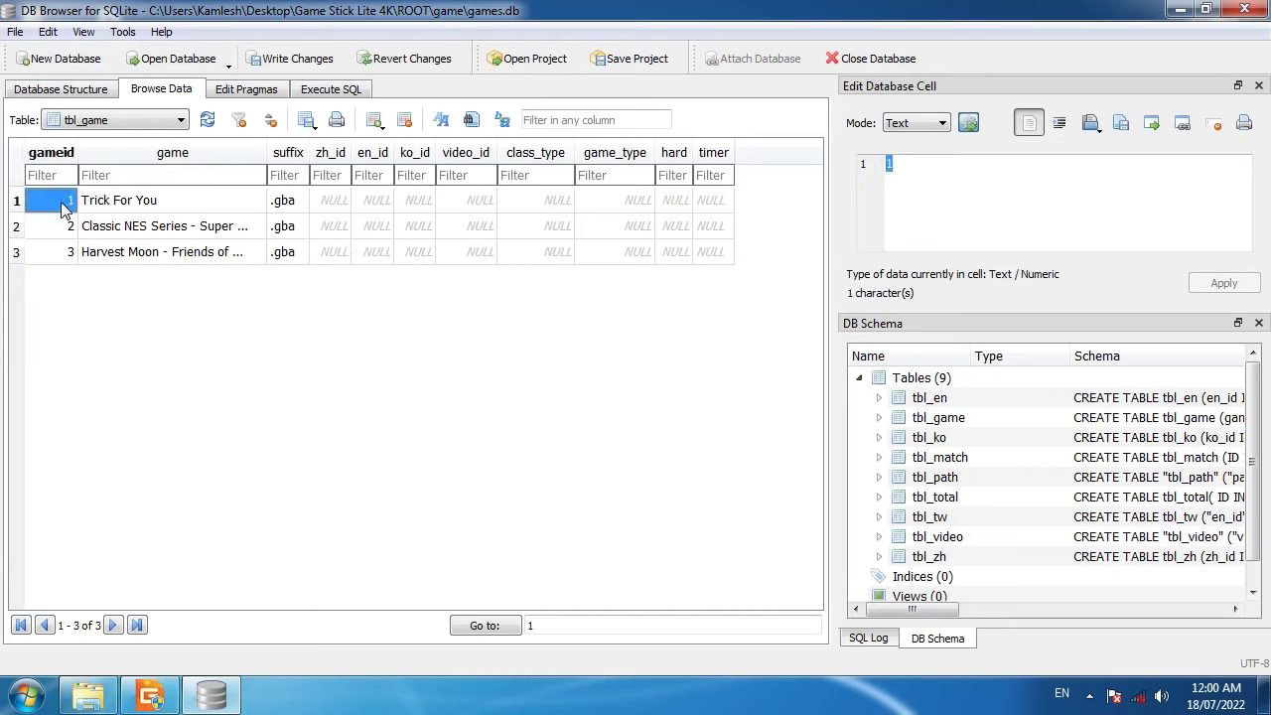
left_click(335, 205)
left_click(373, 206)
left_click(419, 206)
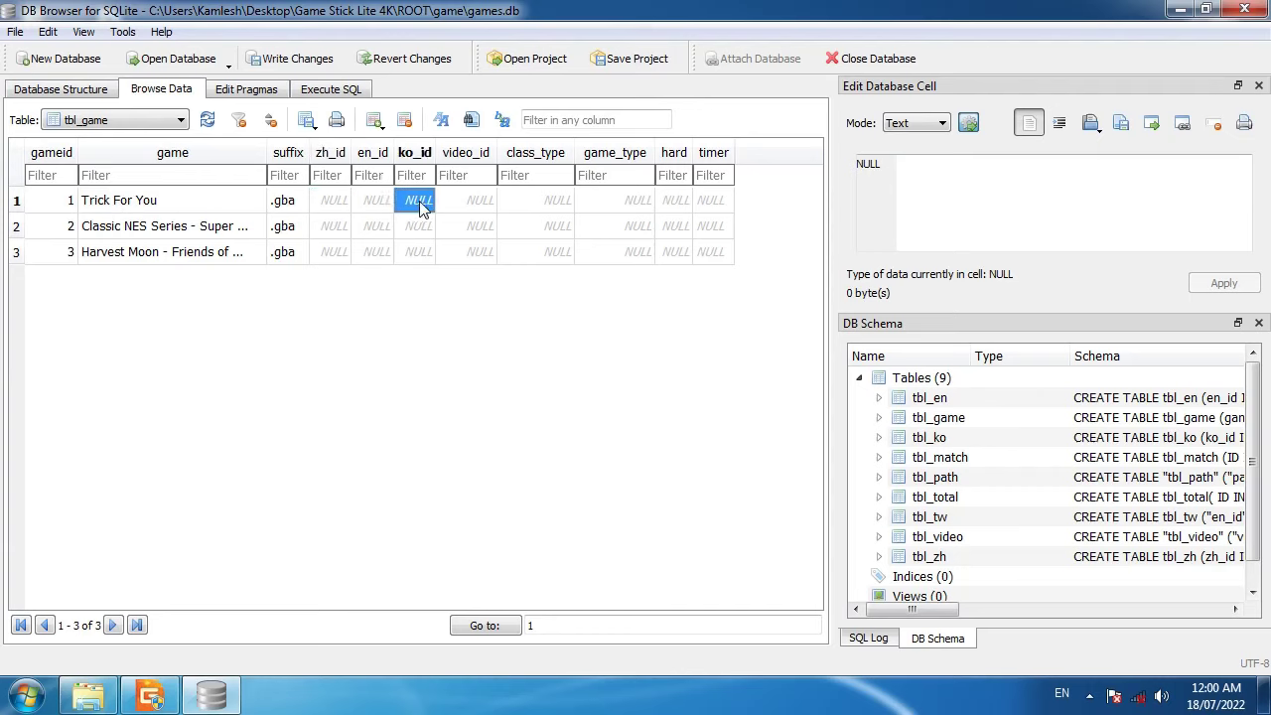
left_click_drag(335, 205, 417, 204)
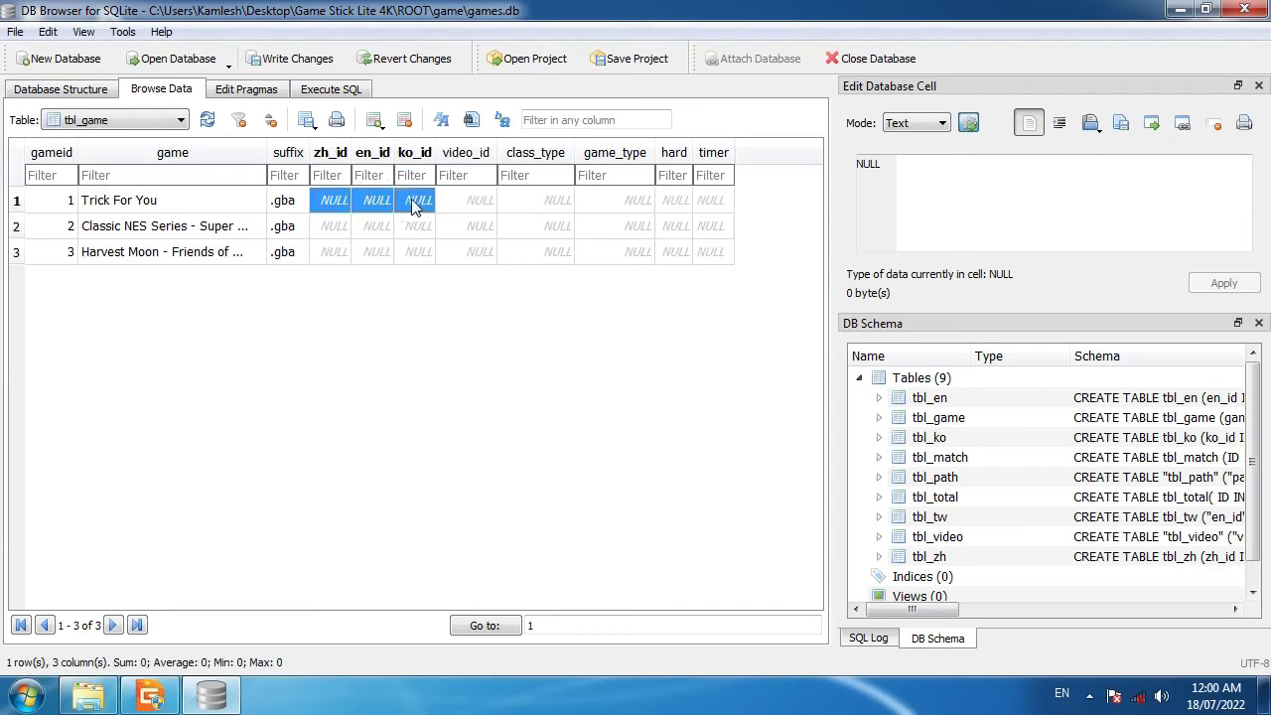
Set zh_id, en_id and ko_id of the Trick For You record to 1.
left_click(331, 202)
double_click(336, 200)
type("1")
key("Tab")
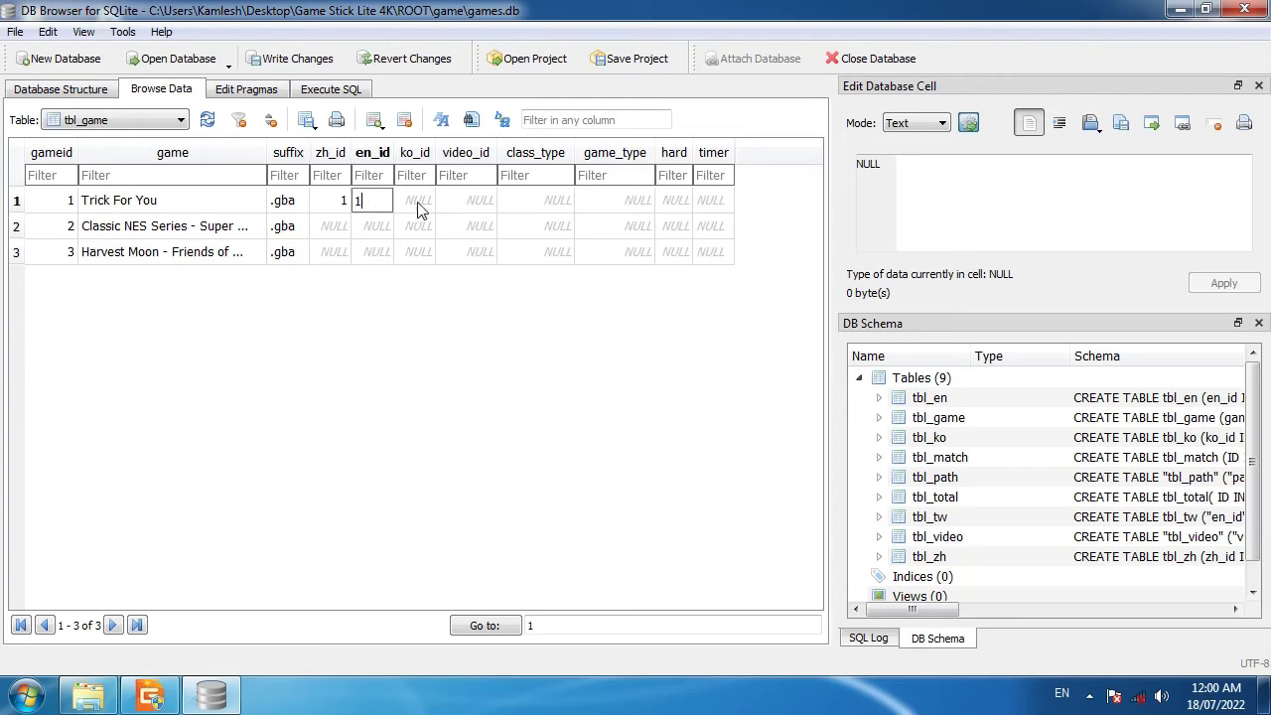
type("1")
key("Tab")
type("1")
left_click(409, 226)
Set zh_id, en_id and ko_id of the Classic NES Series record to 2.
left_click(320, 229)
type("2")
key("Tab")
type("2")
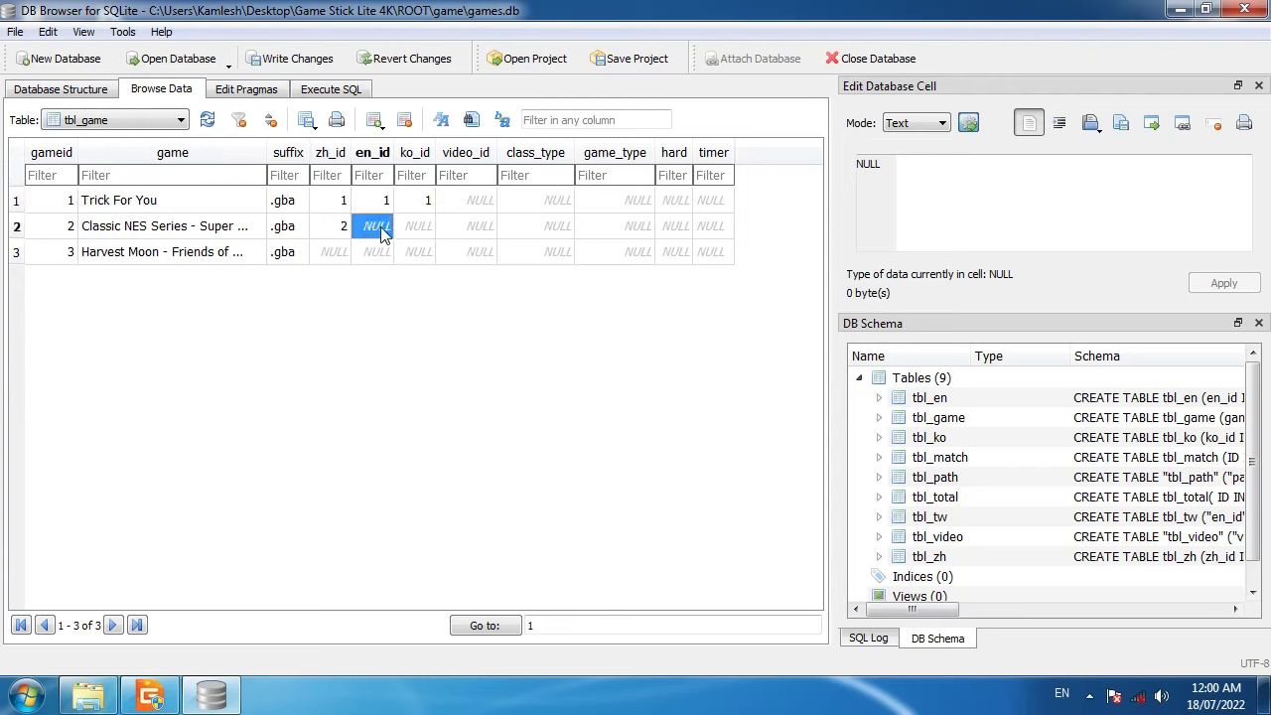
key("Tab")
type("2")
key("Return")
Set zh_id, en_id and ko_id of the Harvest Moon record to 3.
left_click(336, 255)
type("3")
key("Tab")
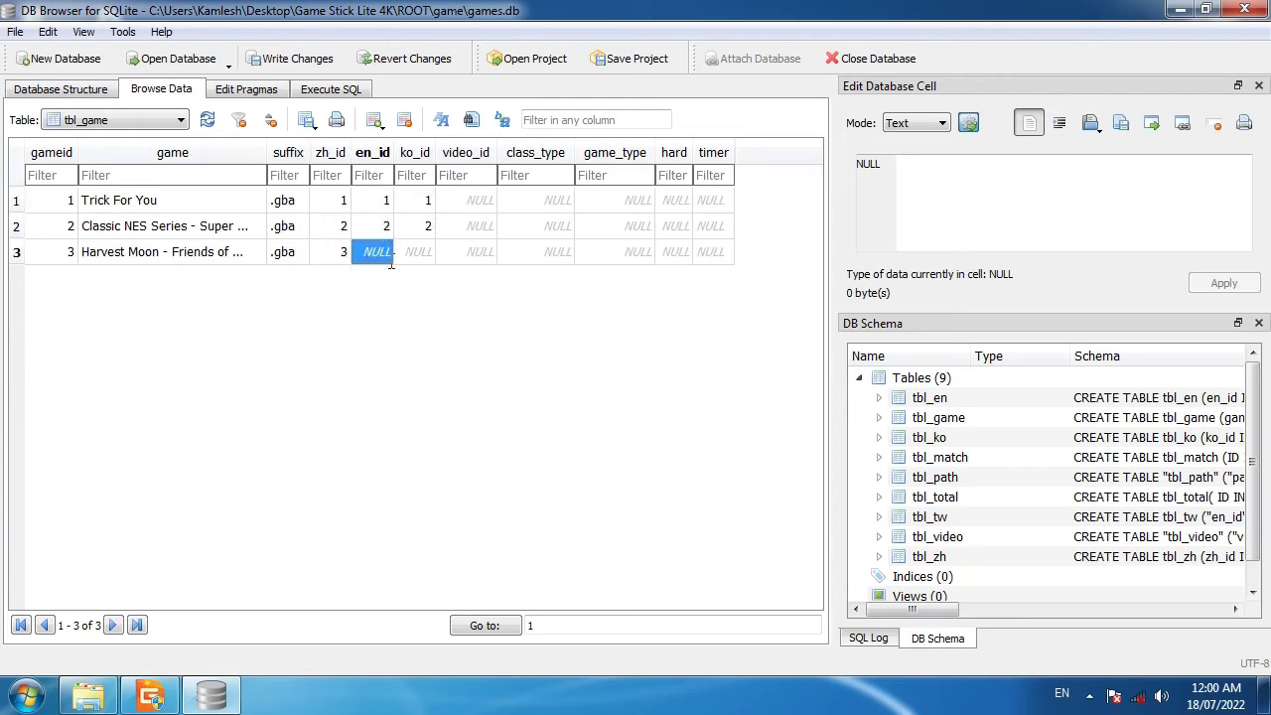
type("3")
key("Tab")
type("3")
key("Return")
Check the language IDs of the second and third records against their gameid and write the changes to the database.
left_click_drag(343, 234, 392, 235)
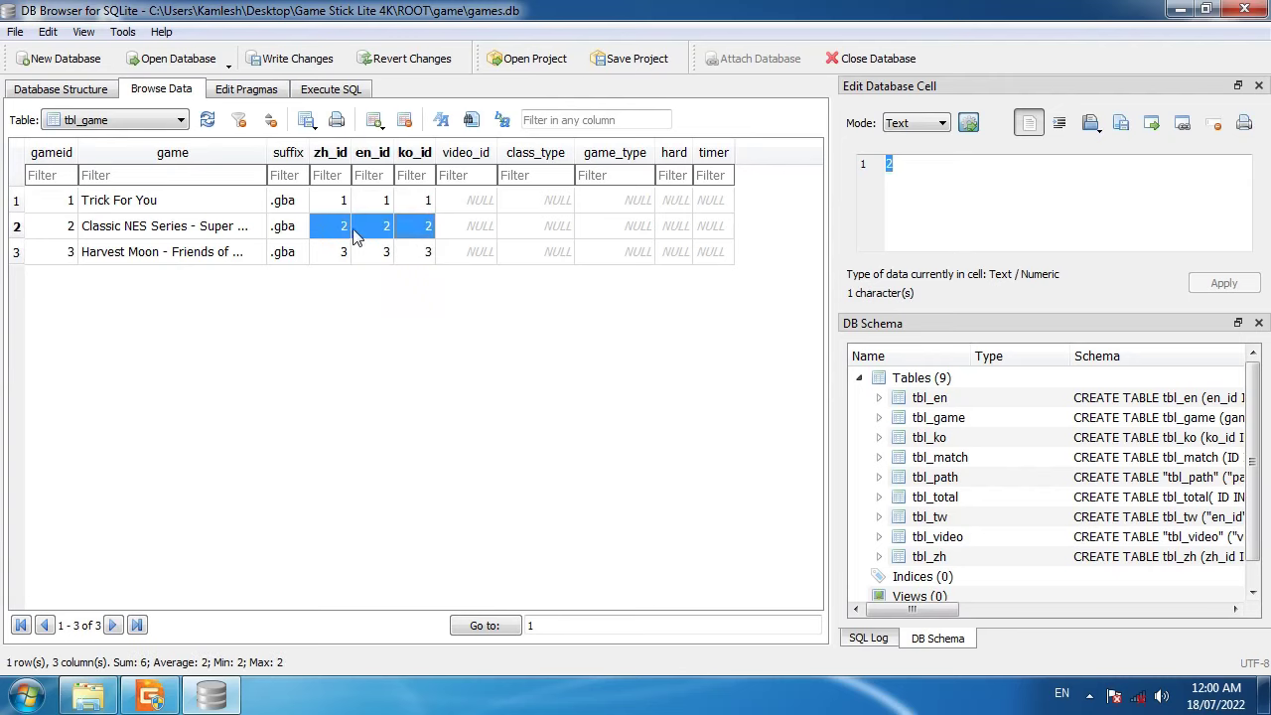
left_click(57, 237)
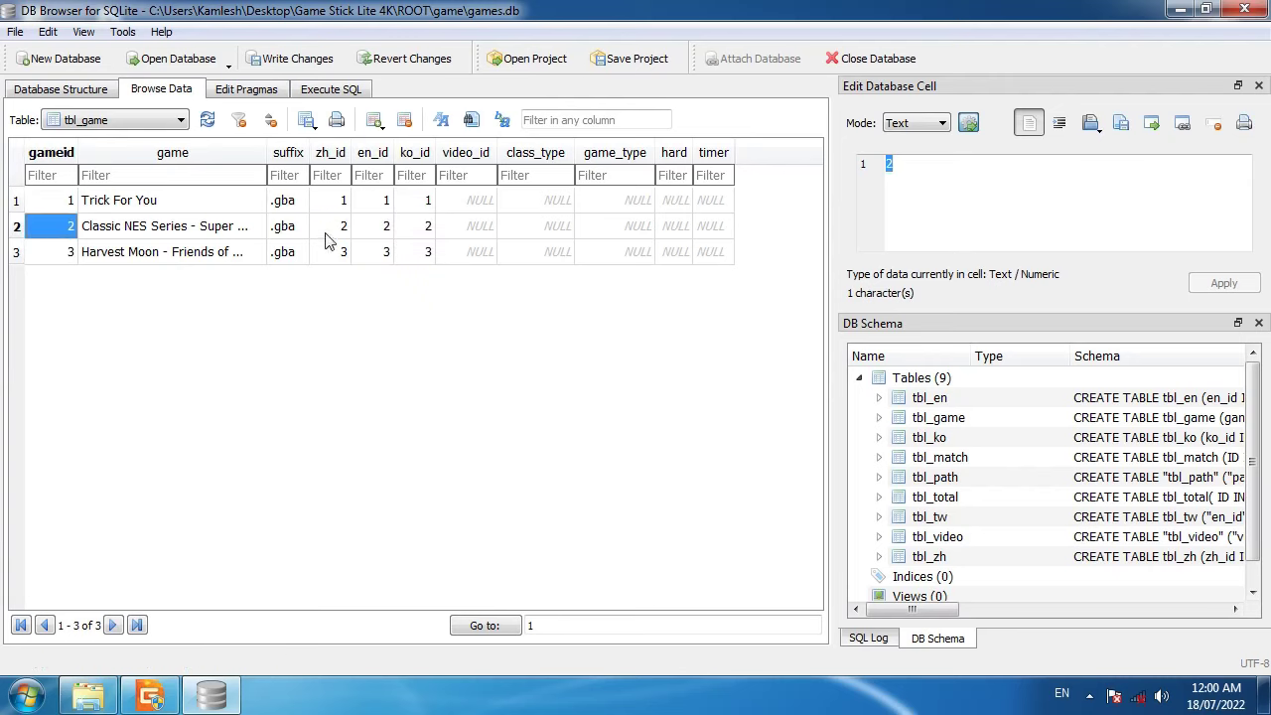
left_click_drag(329, 239, 428, 230)
left_click(342, 294)
left_click(72, 253)
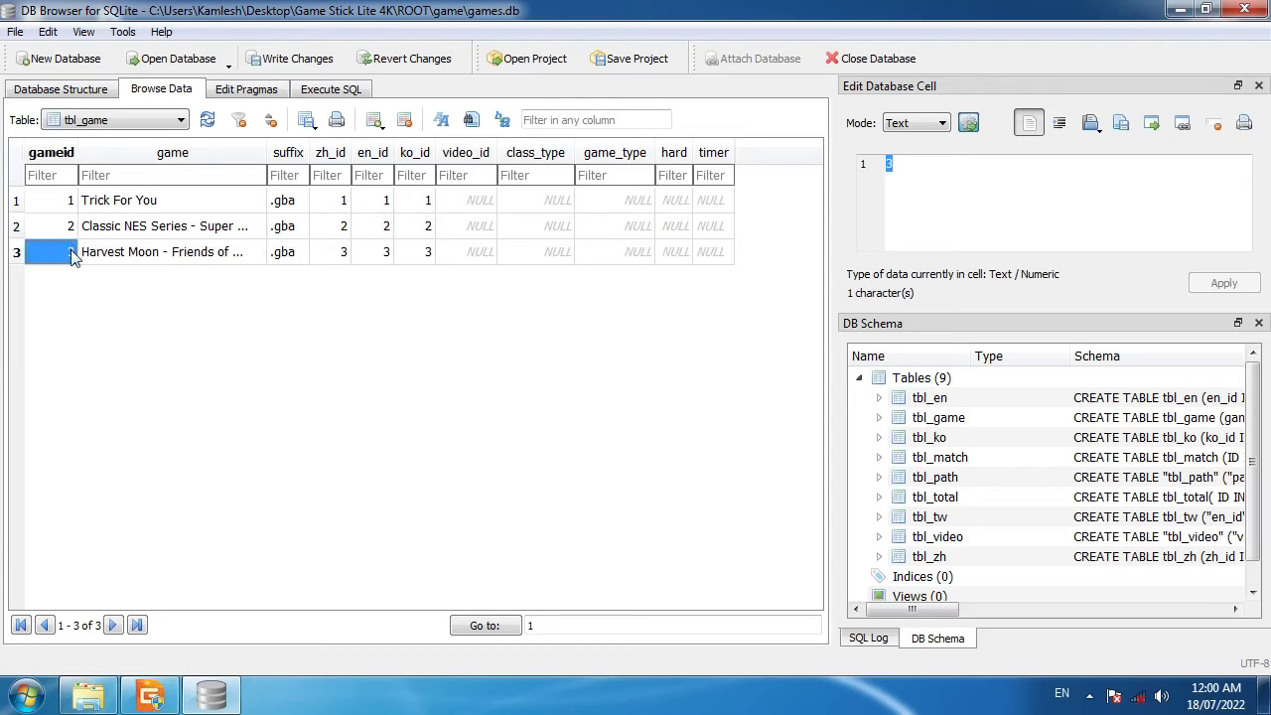
left_click_drag(342, 254, 398, 250)
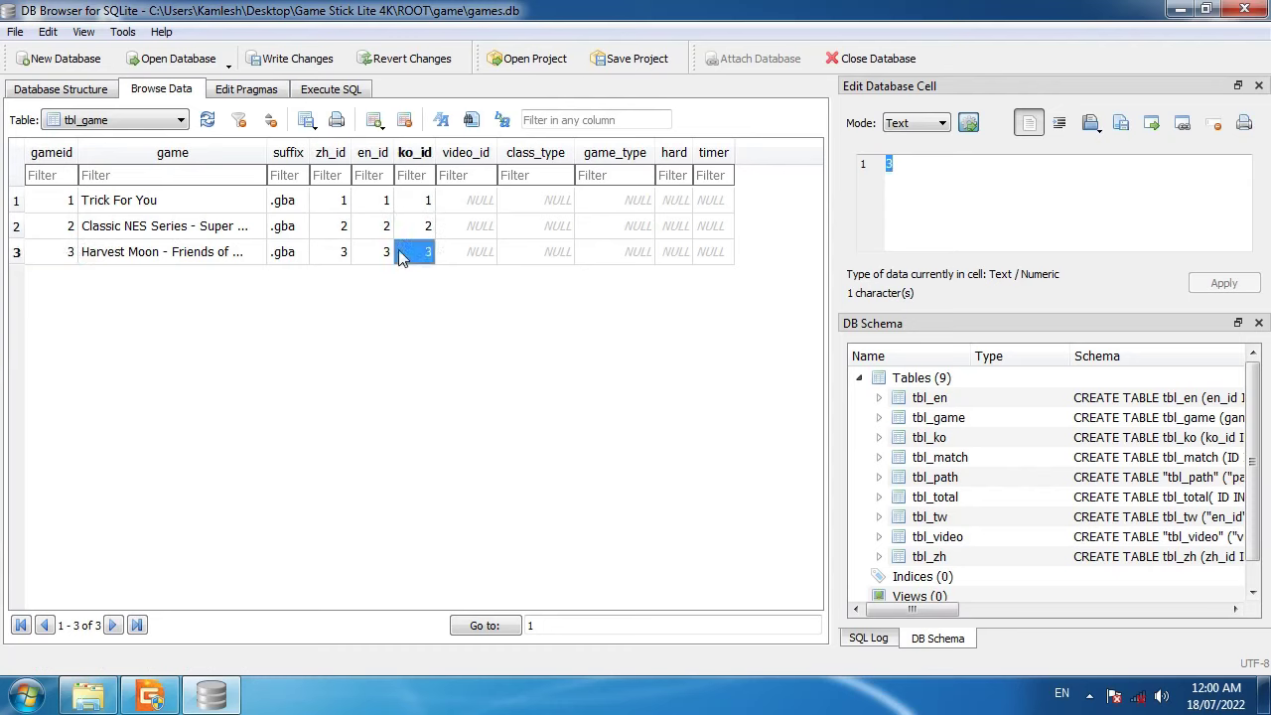
left_click(415, 308)
left_click(297, 59)
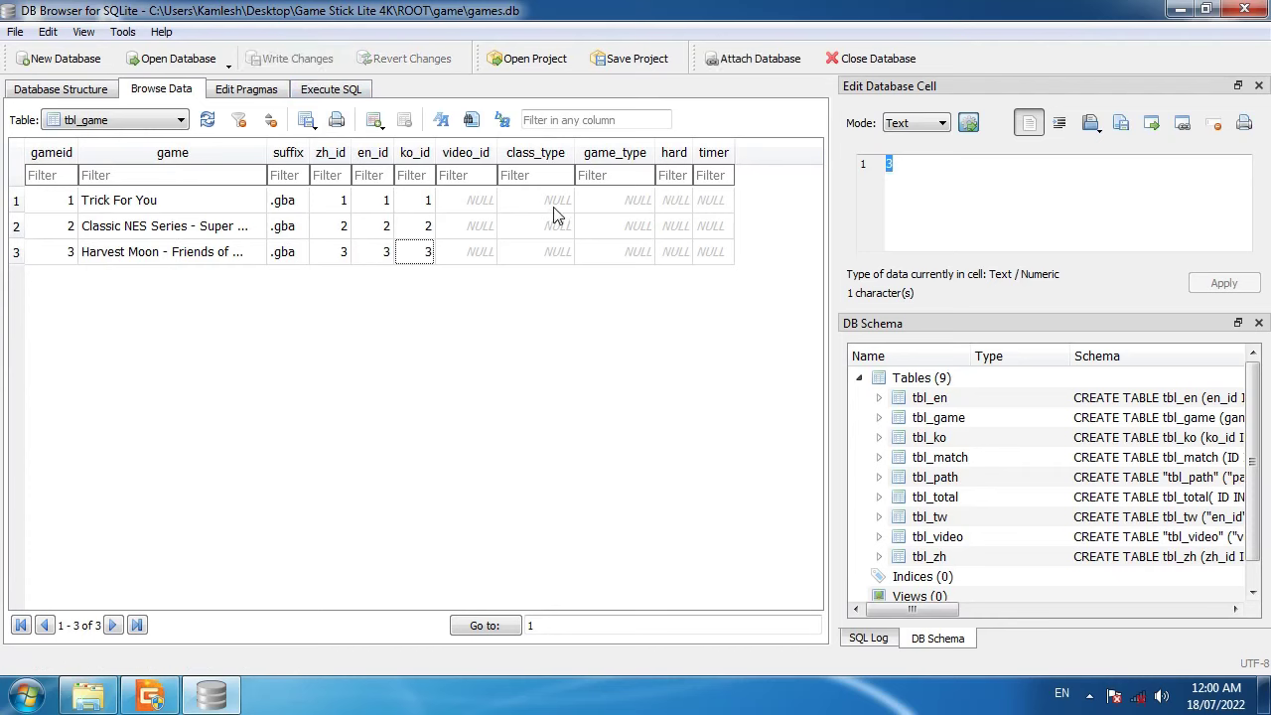
left_click_drag(554, 210, 553, 274)
left_click(554, 274)
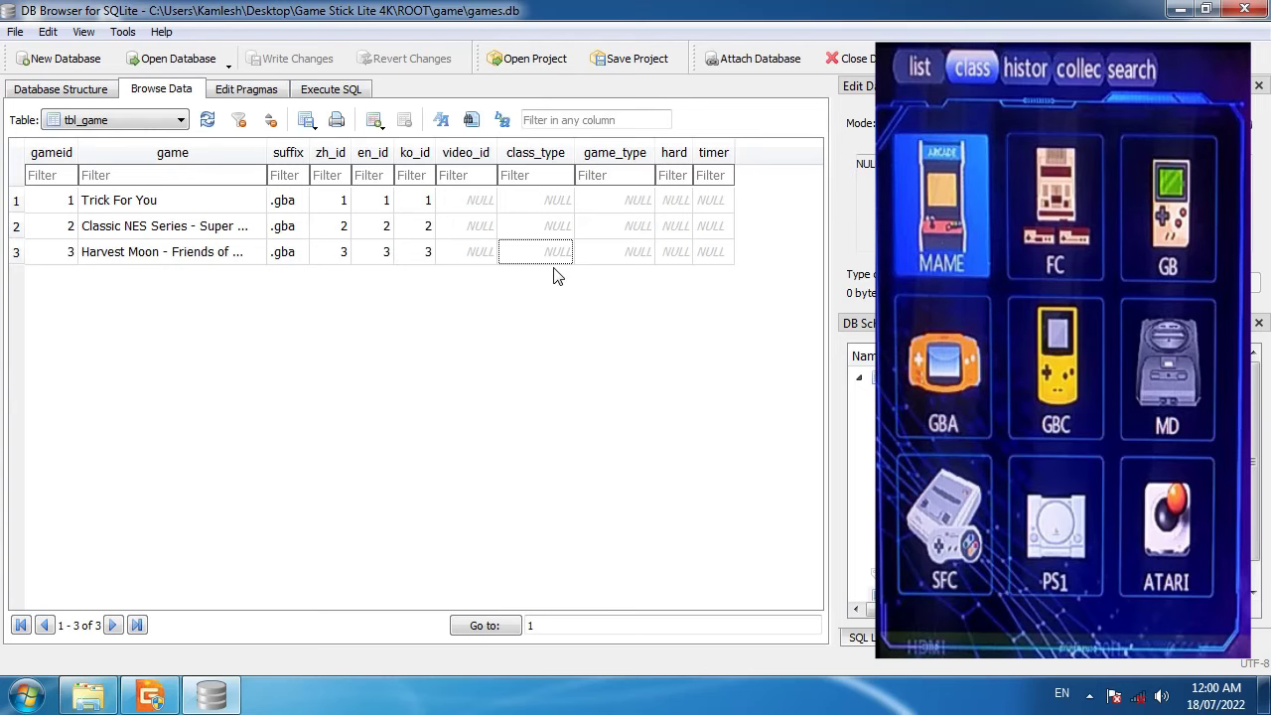
left_click(542, 203)
left_click(543, 228)
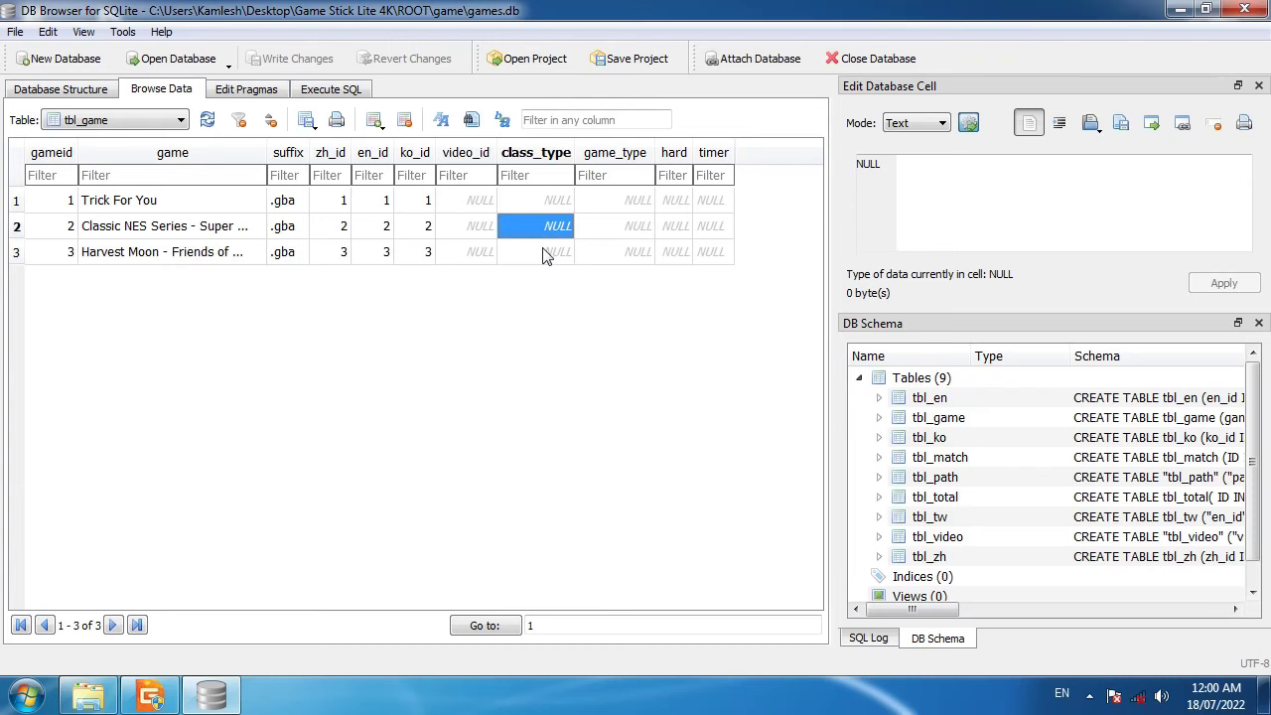
left_click(544, 252)
left_click(543, 234)
left_click(484, 341)
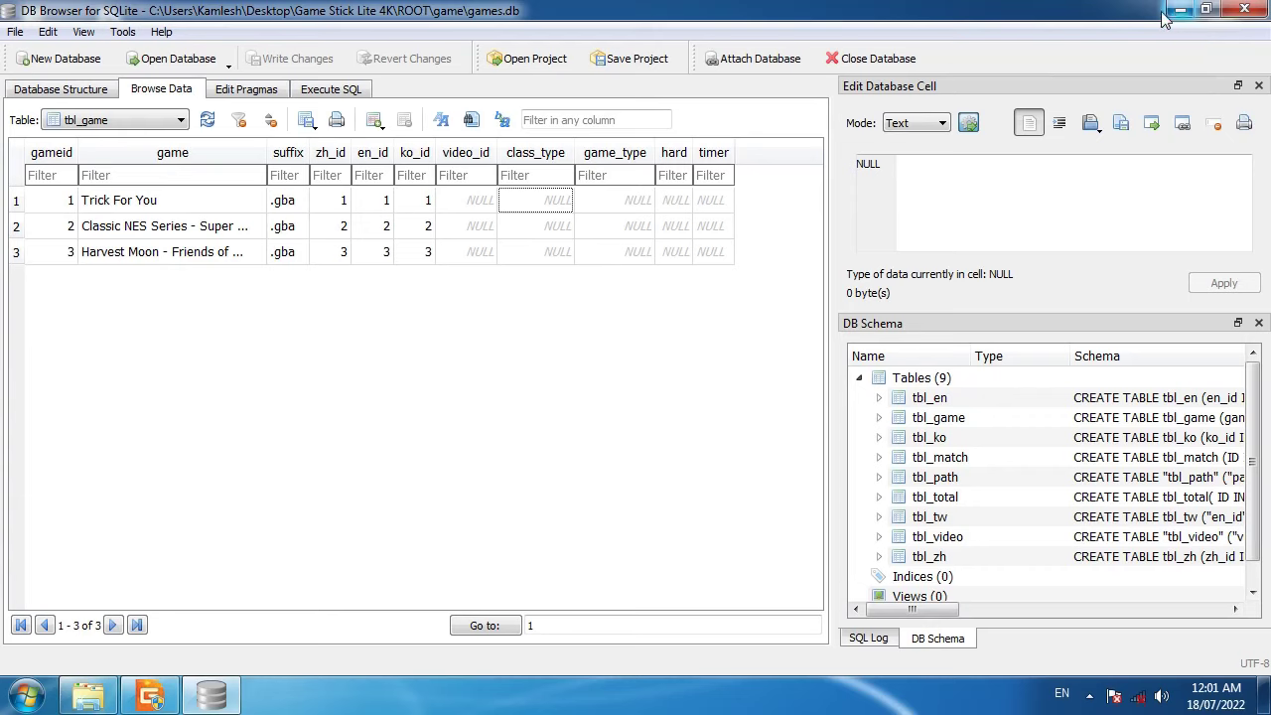
Widen the timer column and sort tbl_game by gameid in descending order.
left_click(715, 153)
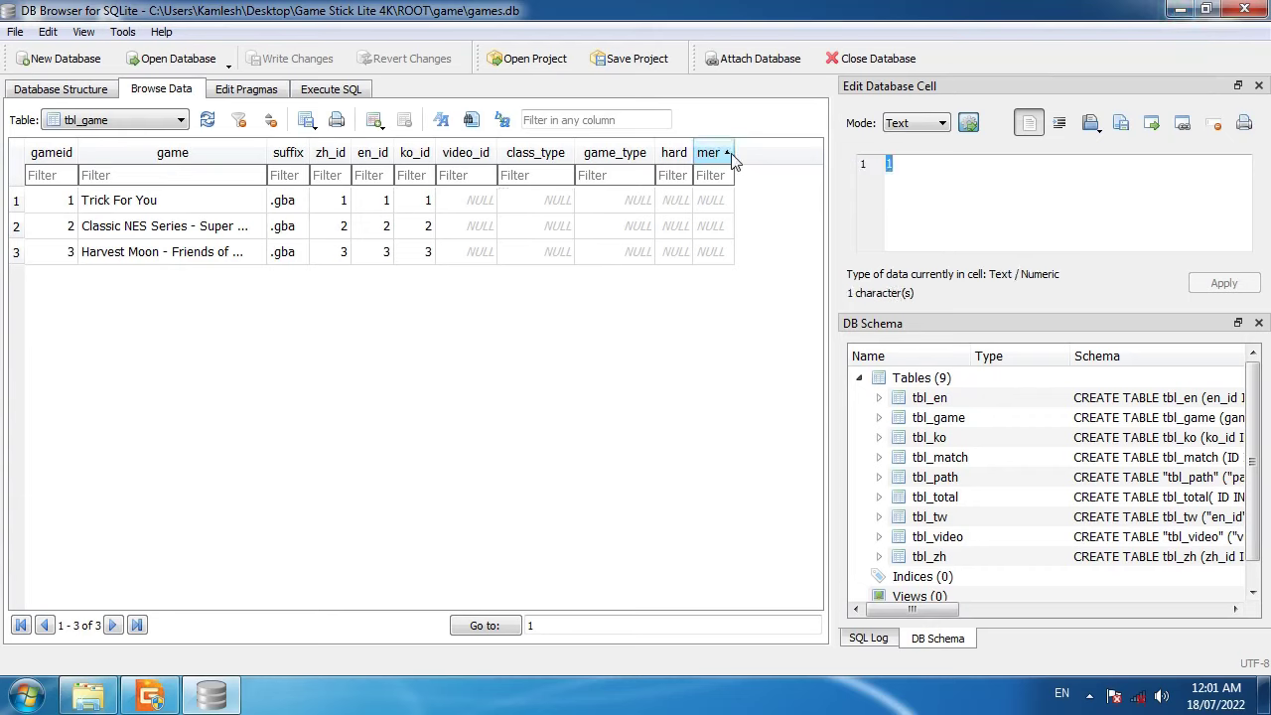
left_click_drag(734, 150, 790, 152)
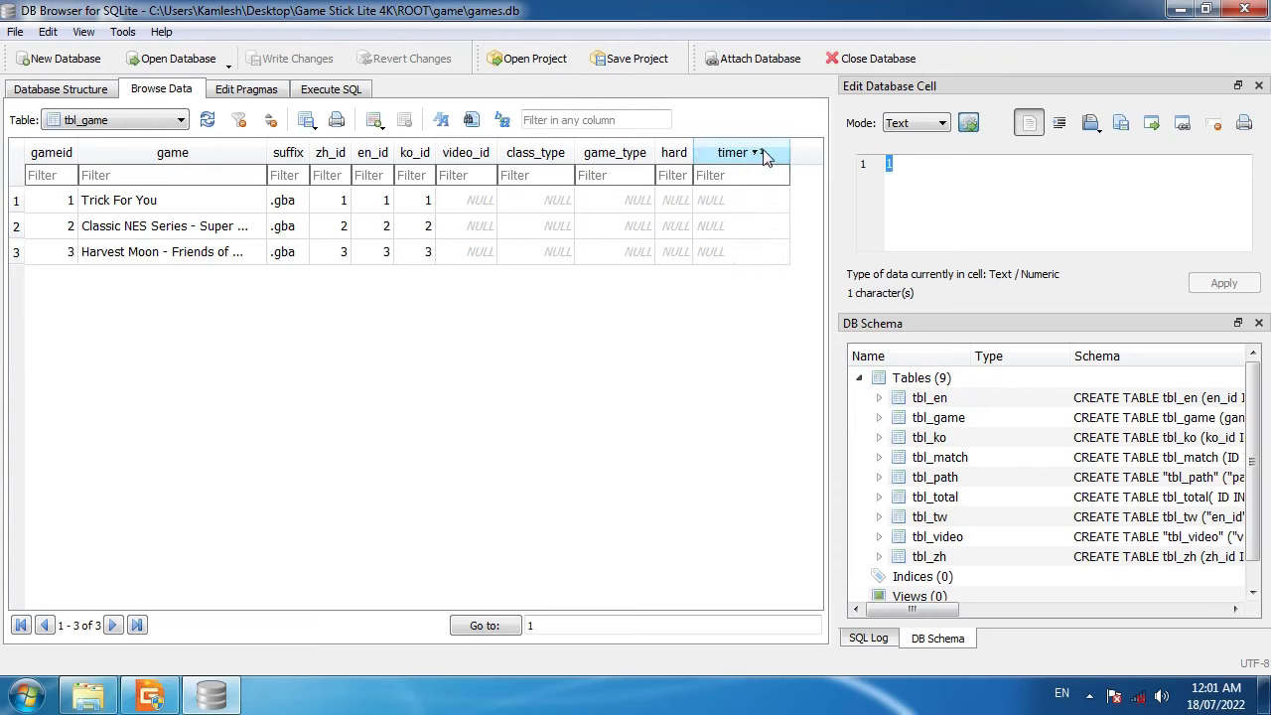
left_click(55, 157)
left_click(58, 159)
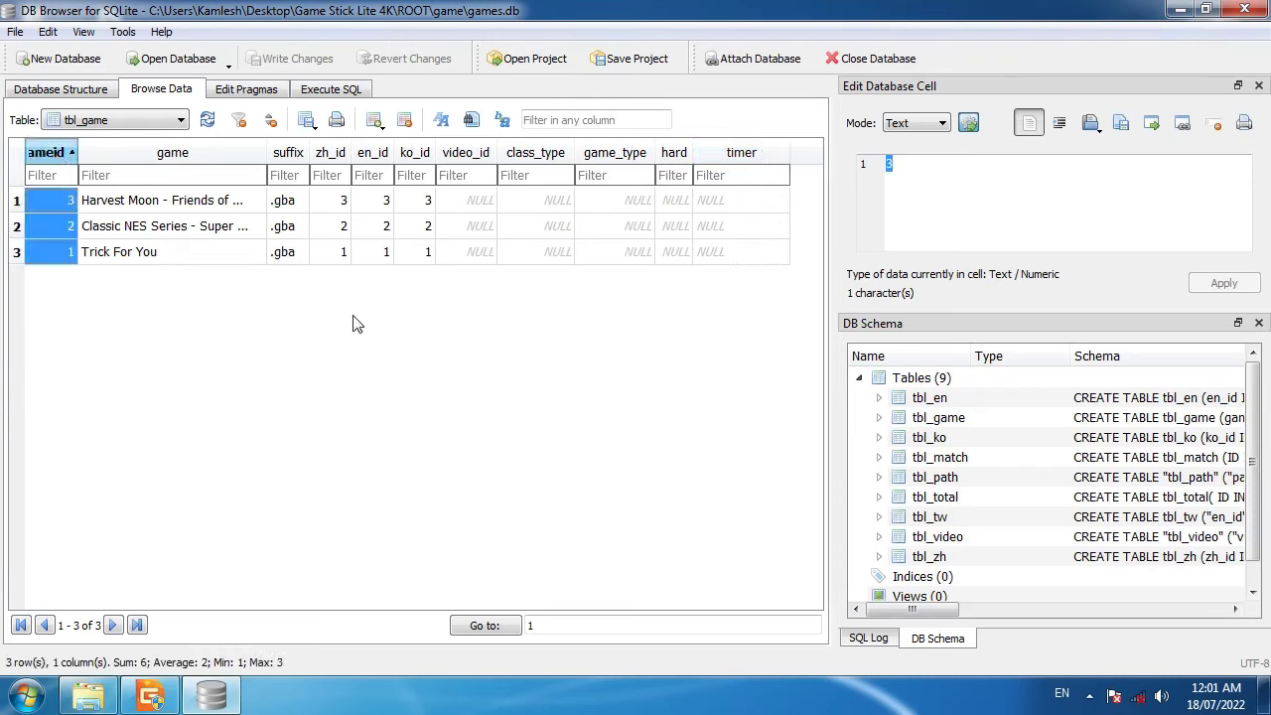
Copy game_type.db from the Desktop Files folder into the Game Stick Lite 4K folder on the desktop.
left_click(1180, 9)
double_click(30, 40)
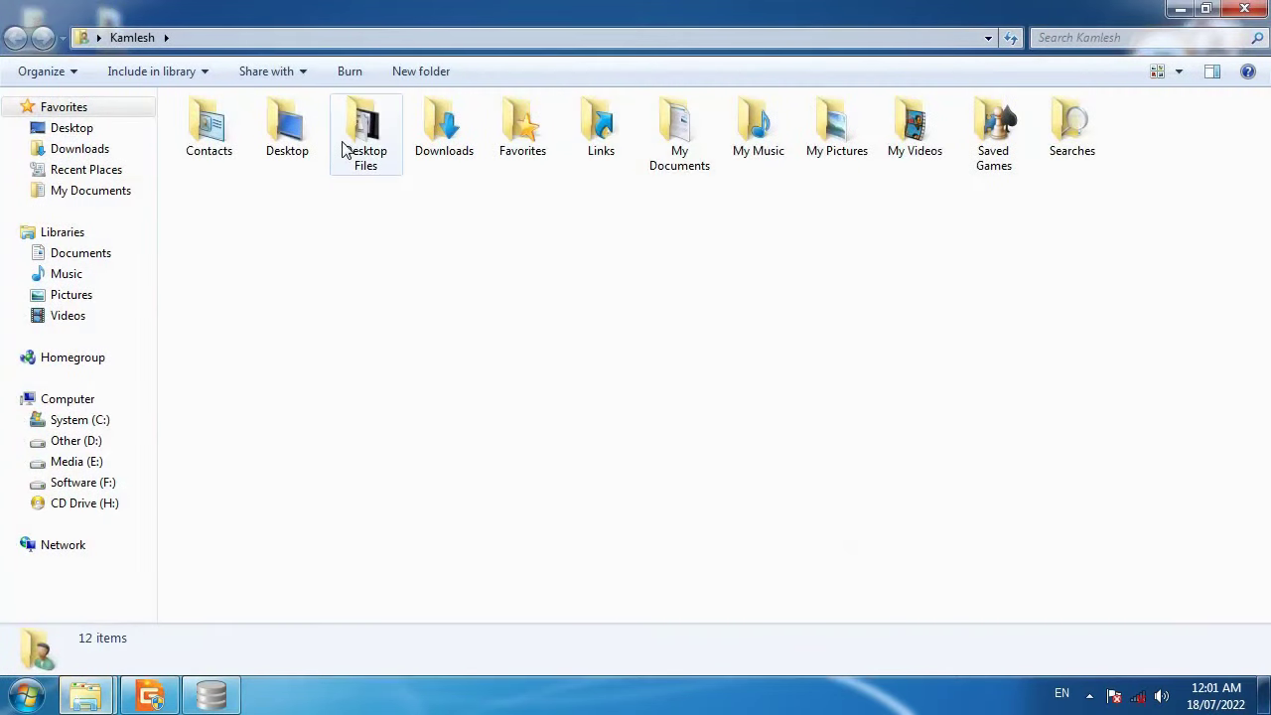
double_click(344, 150)
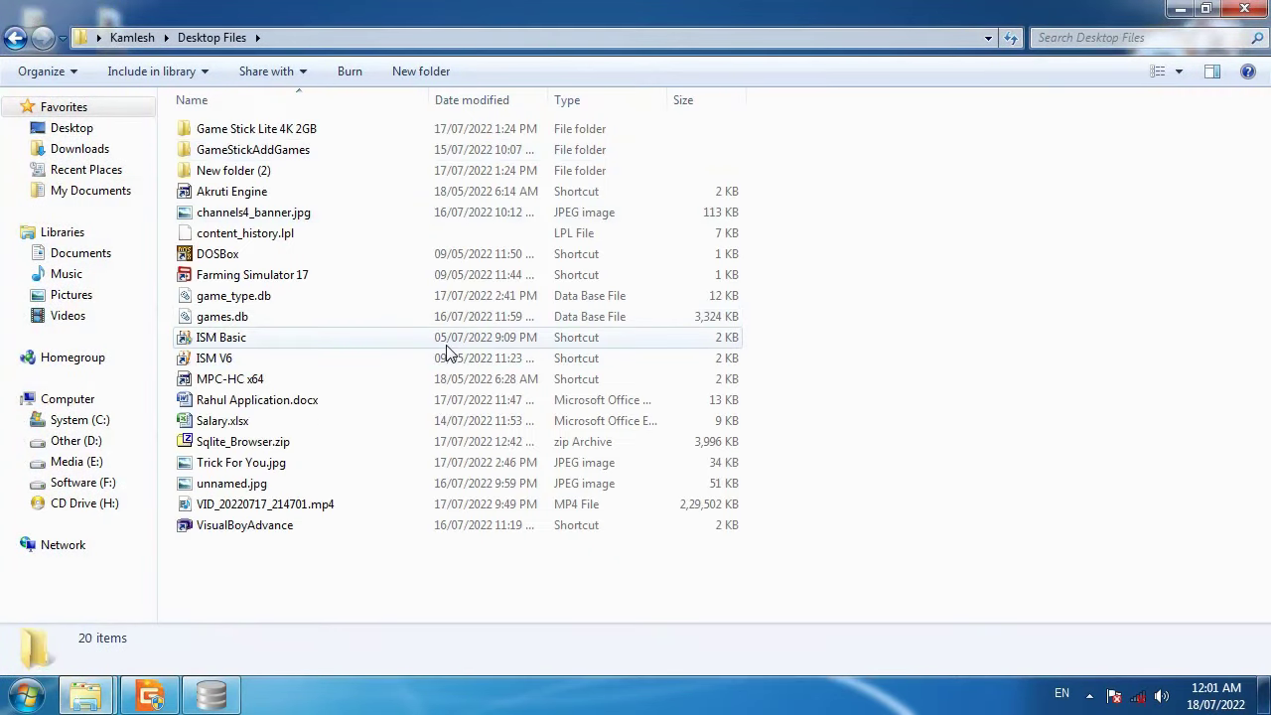
left_click(276, 300)
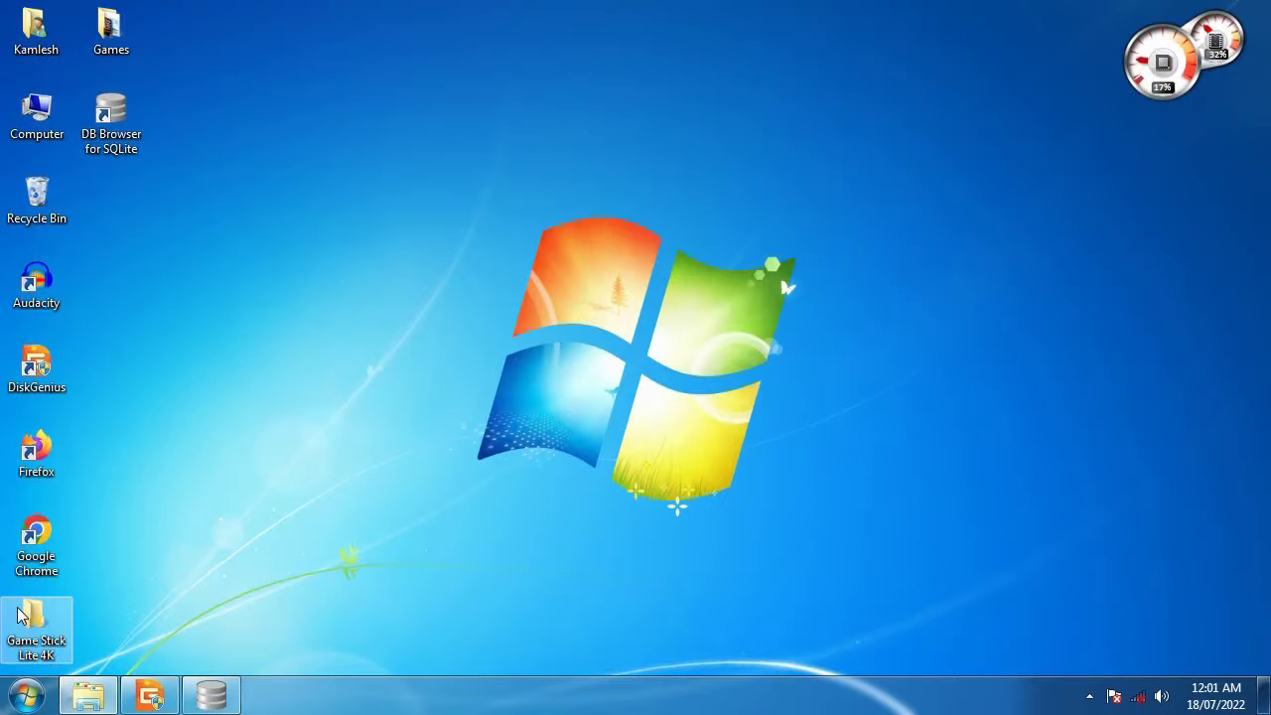
double_click(32, 610)
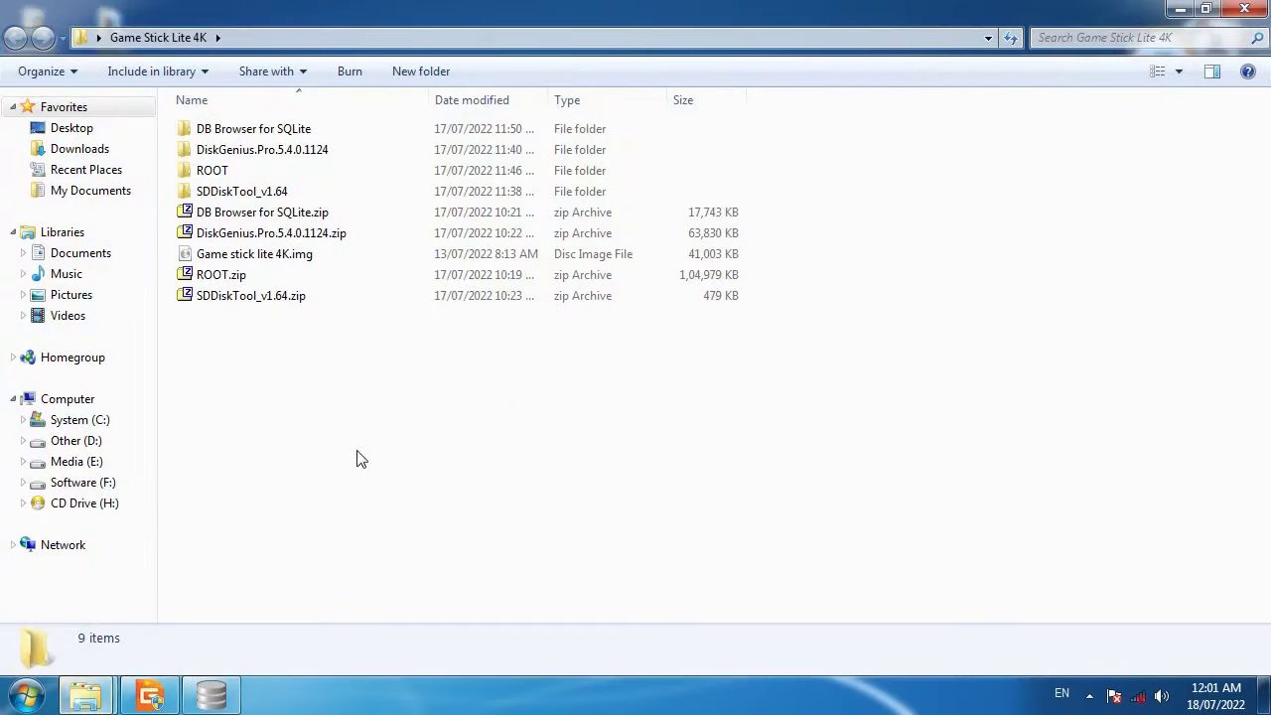
key("ctrl+v")
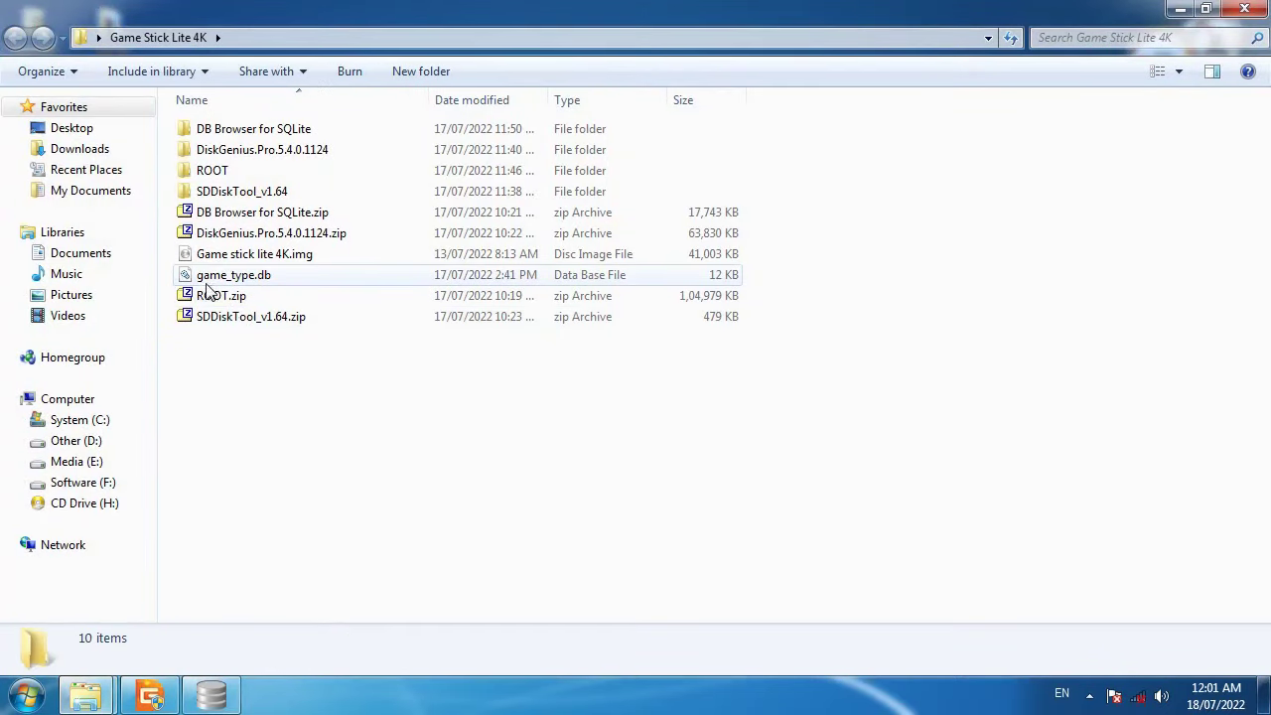
left_click(206, 283)
left_click(286, 415)
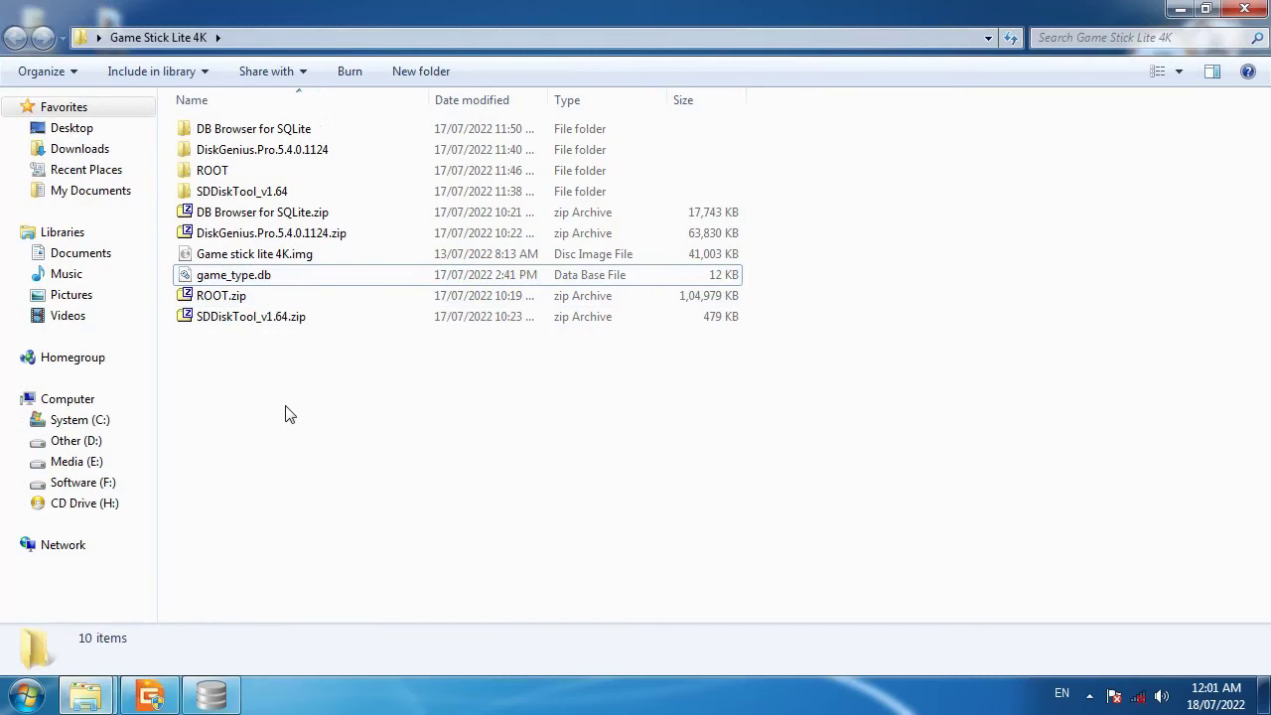
Return to the Game Stick Lite 4K folder and close the separate gba folder window.
left_click(212, 695)
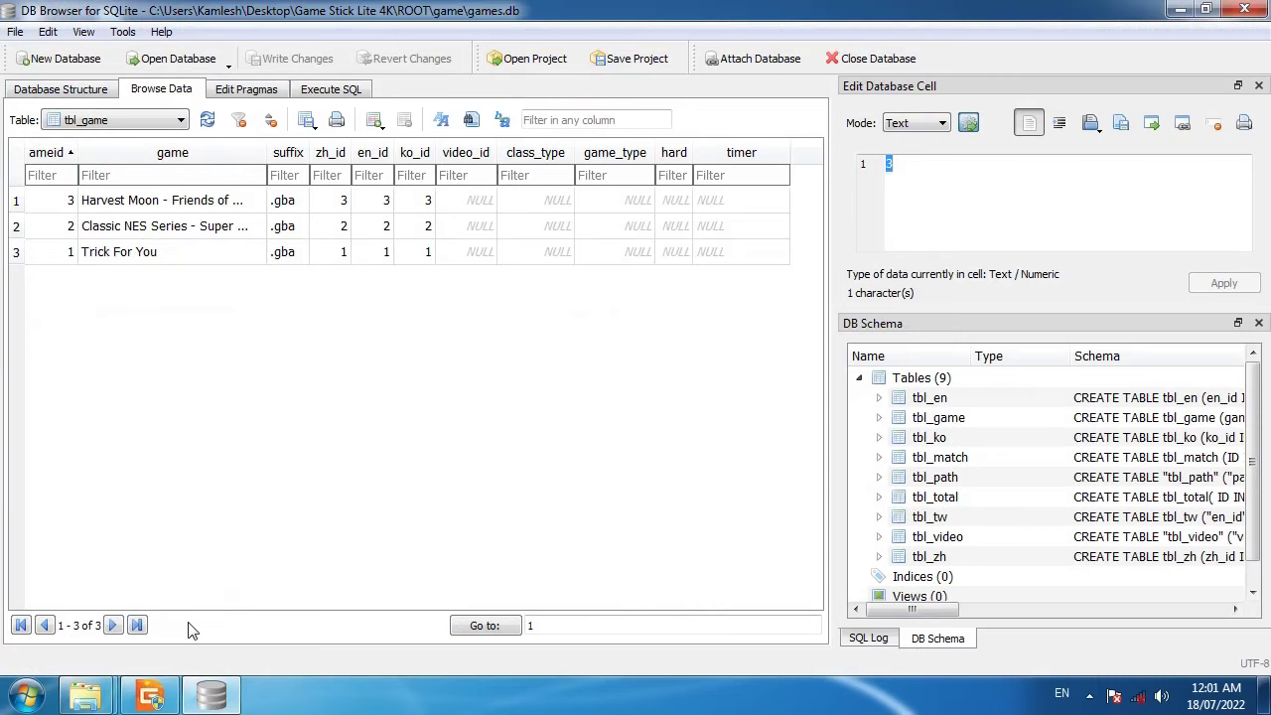
left_click(1181, 12)
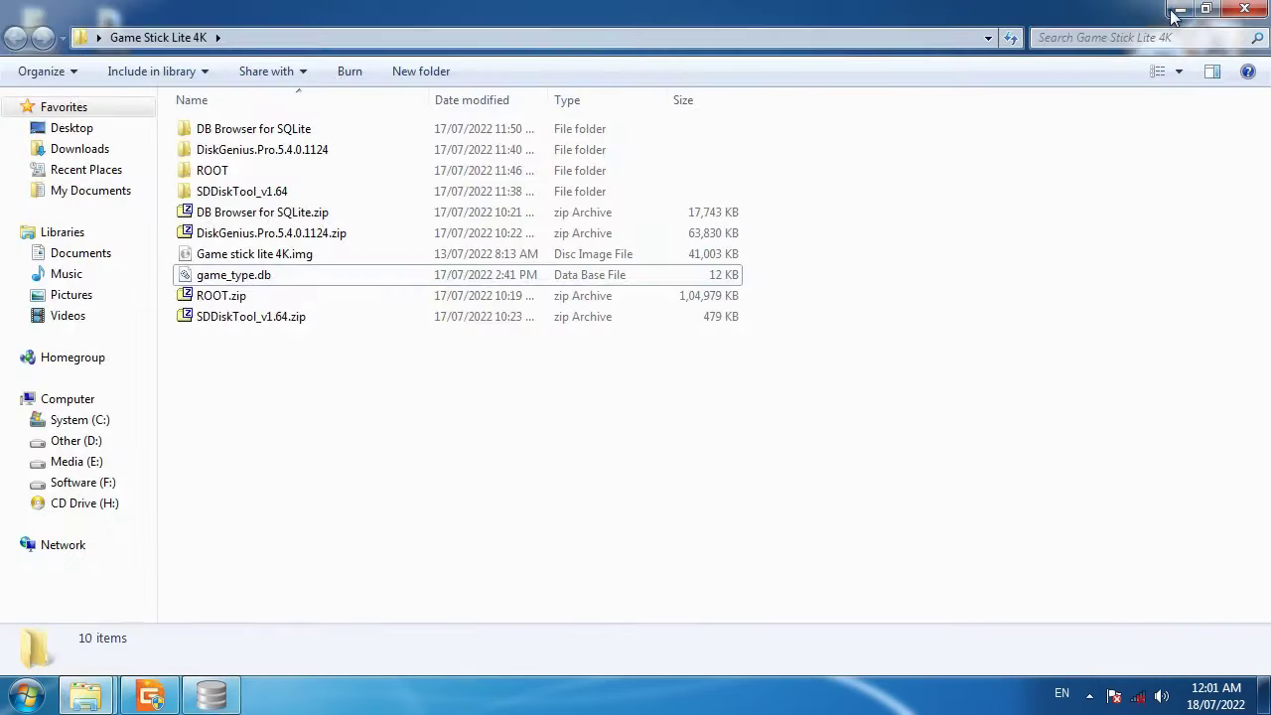
mouse_move(79, 700)
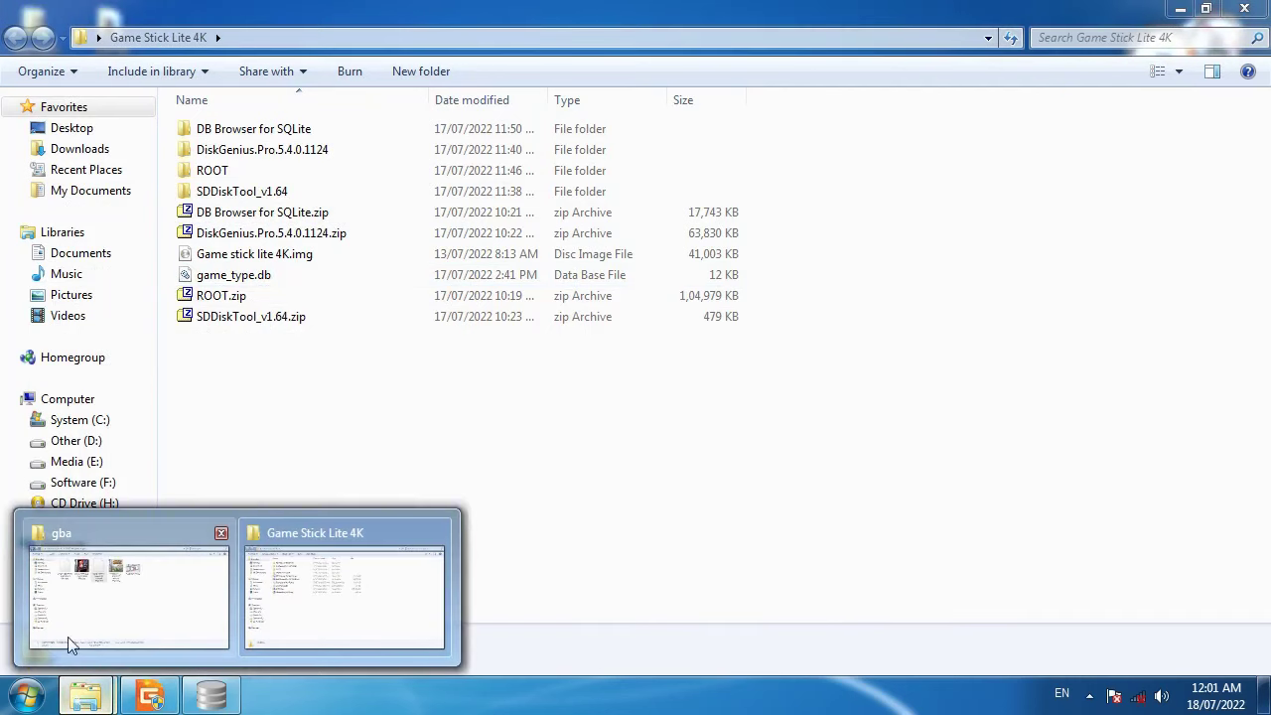
left_click(220, 533)
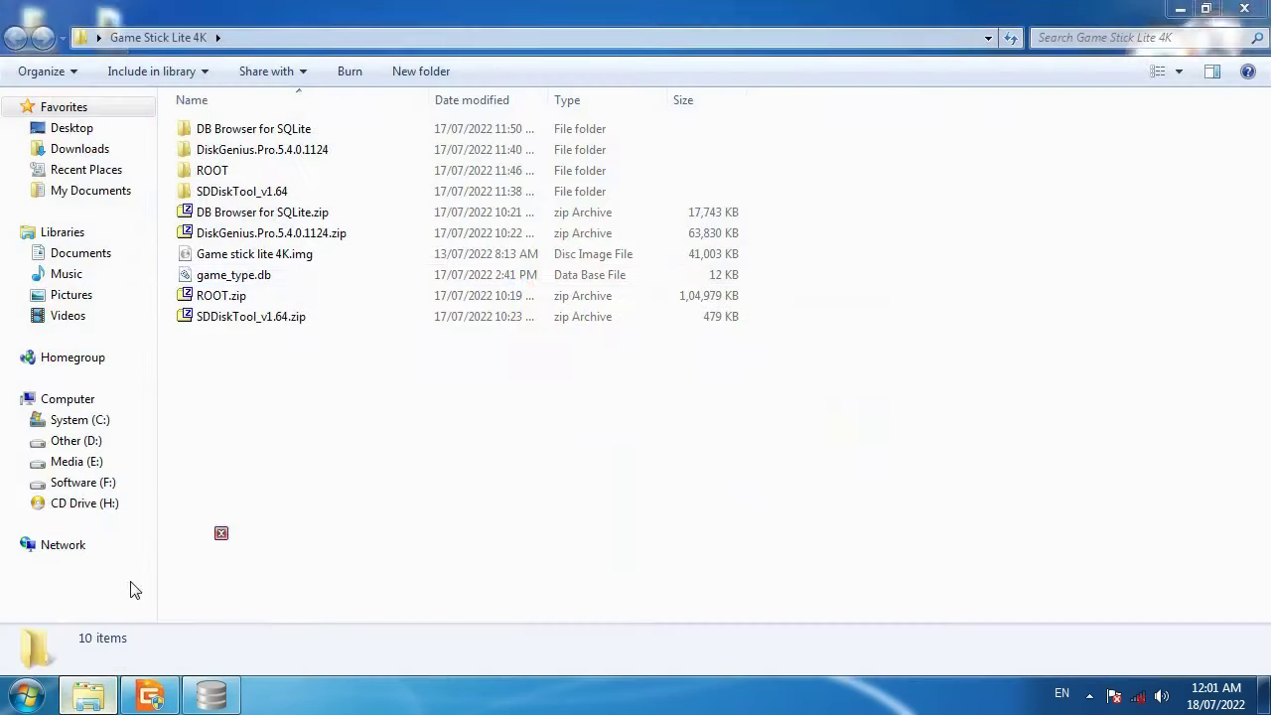
Launch a second instance of DB Browser for SQLite.exe from the DB Browser for SQLite folder inside Game Stick Lite 4K.
left_click(1266, 695)
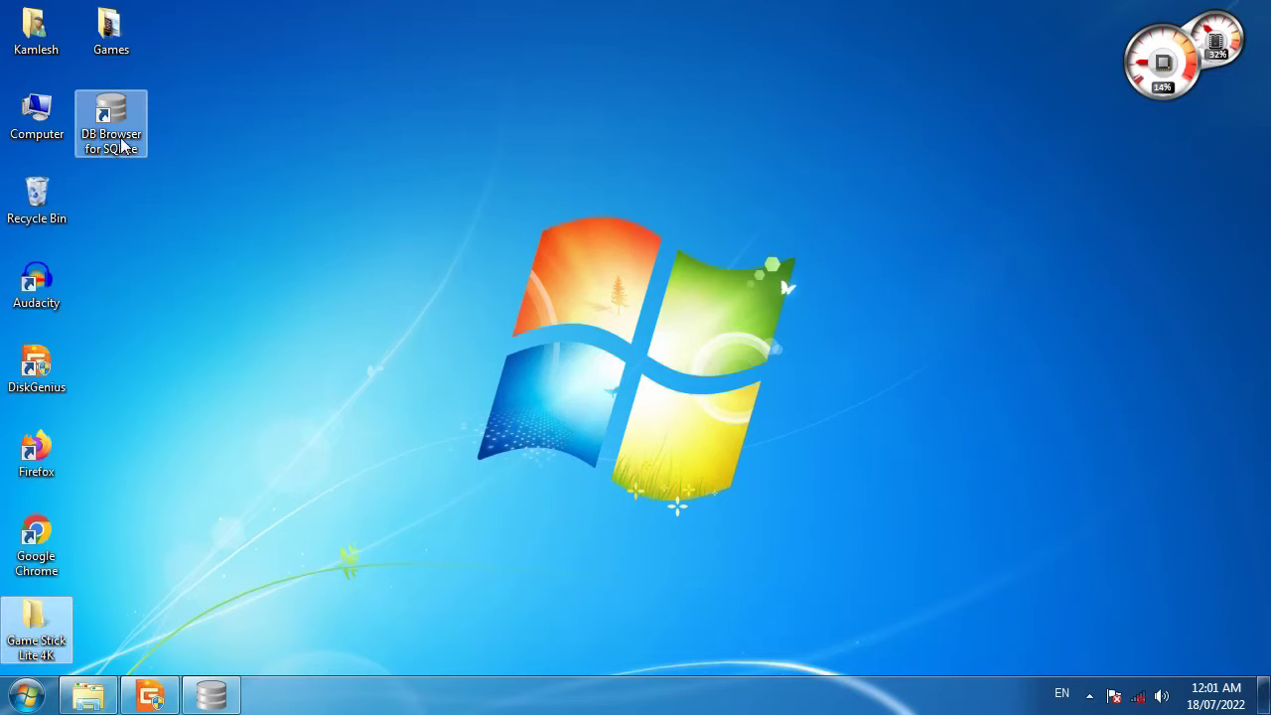
left_click(88, 695)
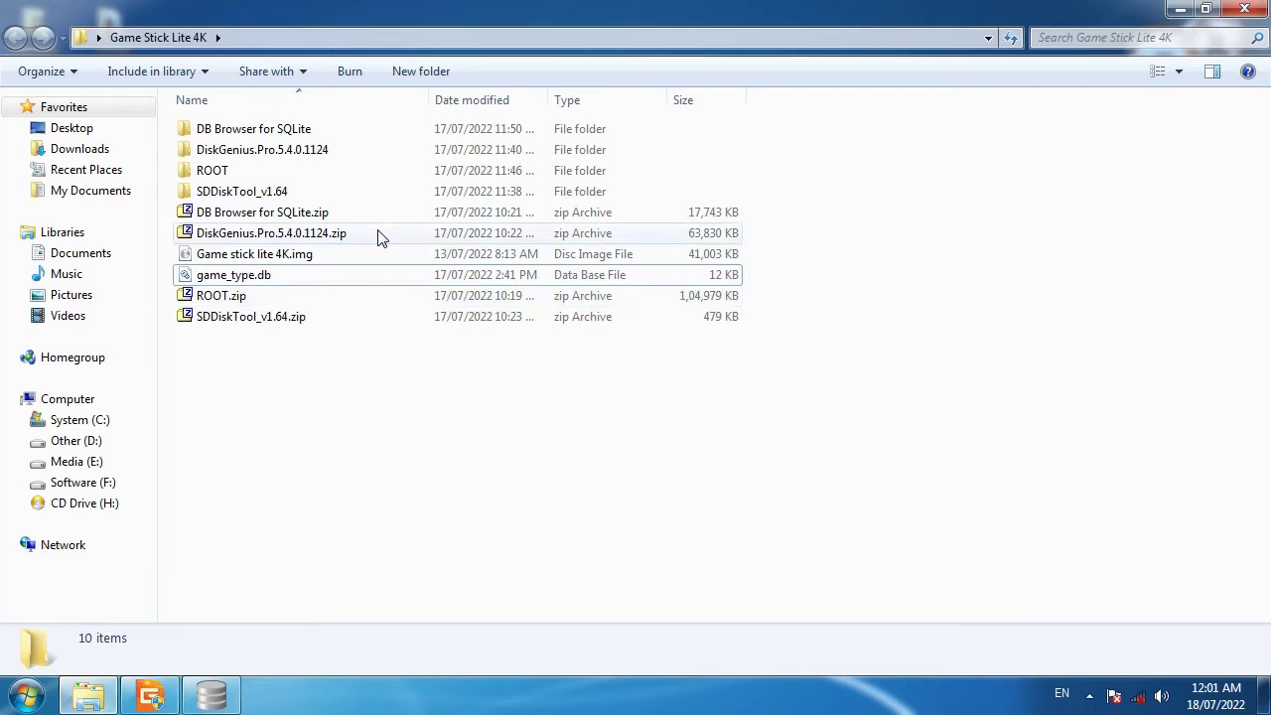
double_click(199, 131)
scroll(338, 427, "down", 15)
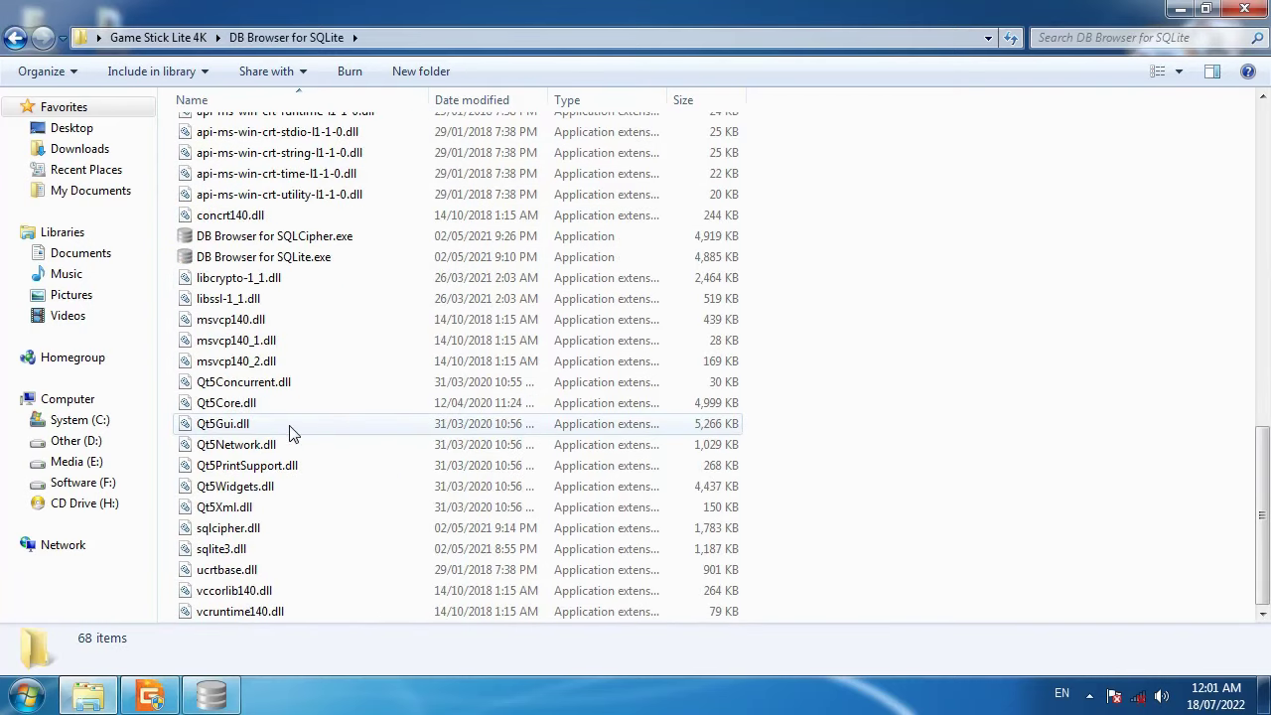
left_click(248, 258)
double_click(250, 260)
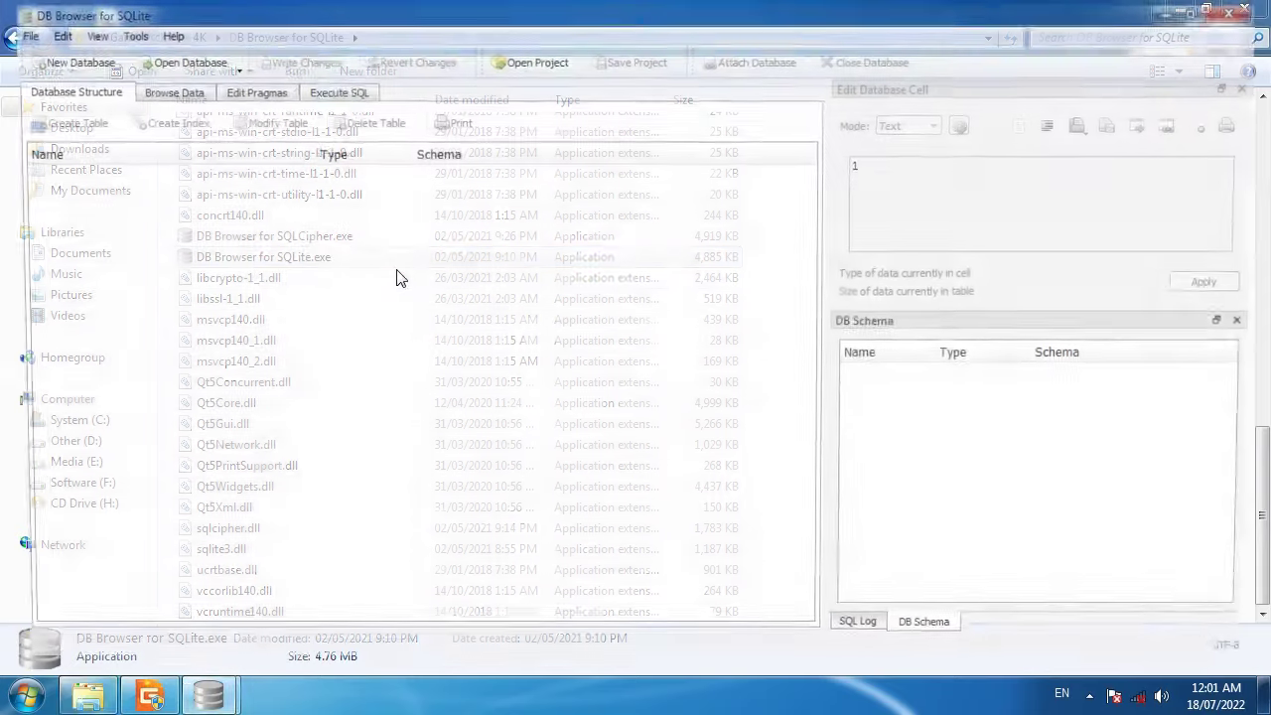
Restore both DB Browser windows from full screen, place them beside each other and narrow the games.db window.
left_click(1204, 12)
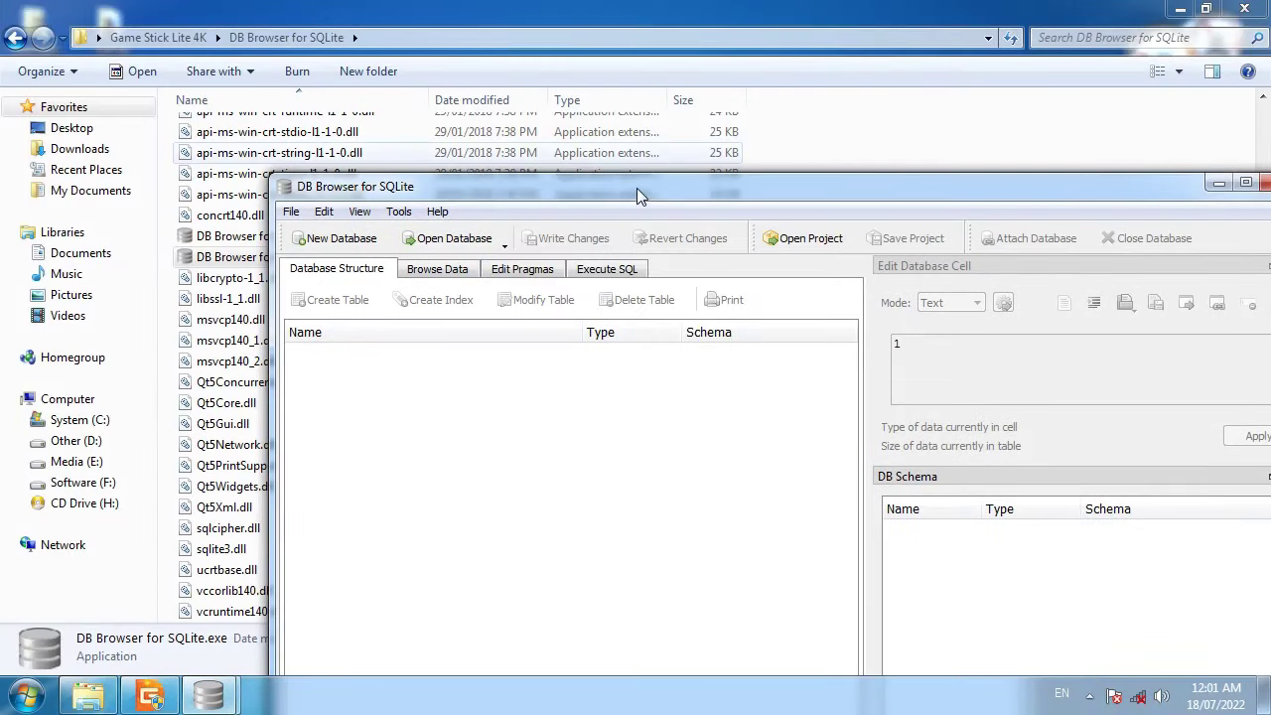
left_click_drag(637, 188, 944, 57)
mouse_move(203, 701)
left_click(190, 590)
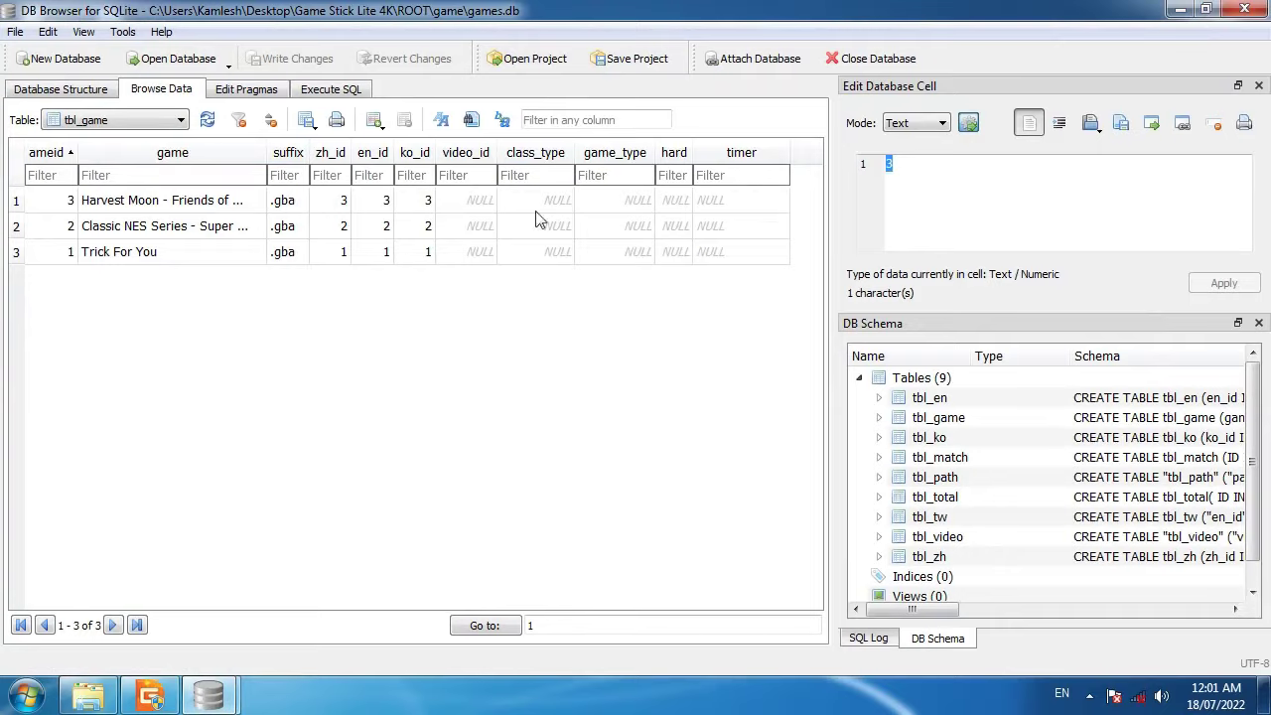
double_click(608, 22)
left_click_drag(608, 189, 339, 20)
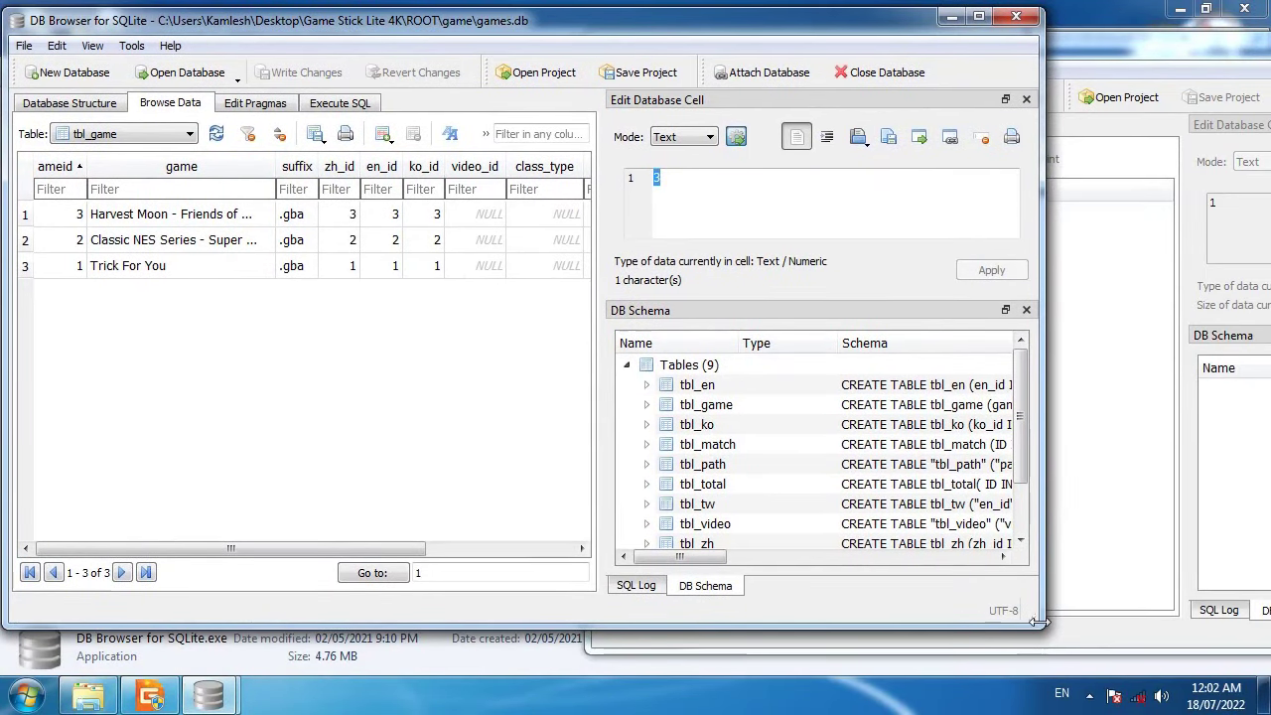
left_click_drag(1042, 623, 771, 624)
left_click(891, 528)
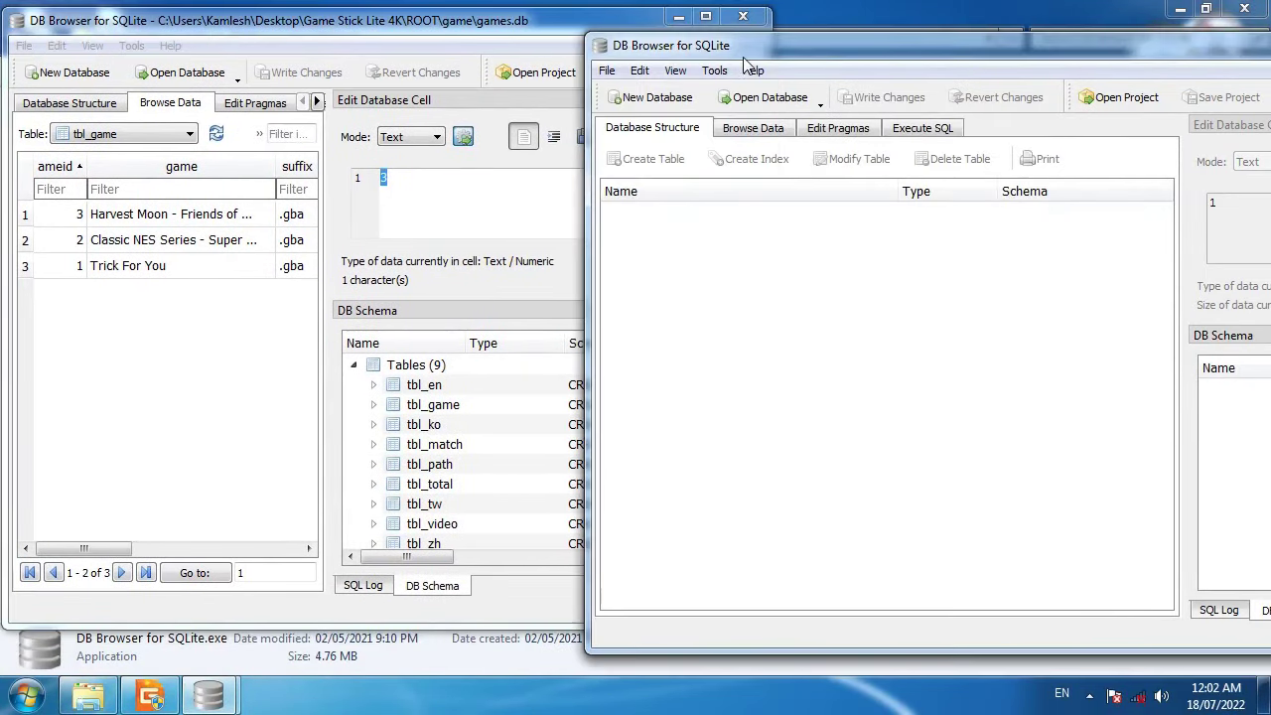
Open game_type.db from the Game Stick Lite 4K folder in the second window and browse its game_type table.
left_click_drag(744, 38, 668, 32)
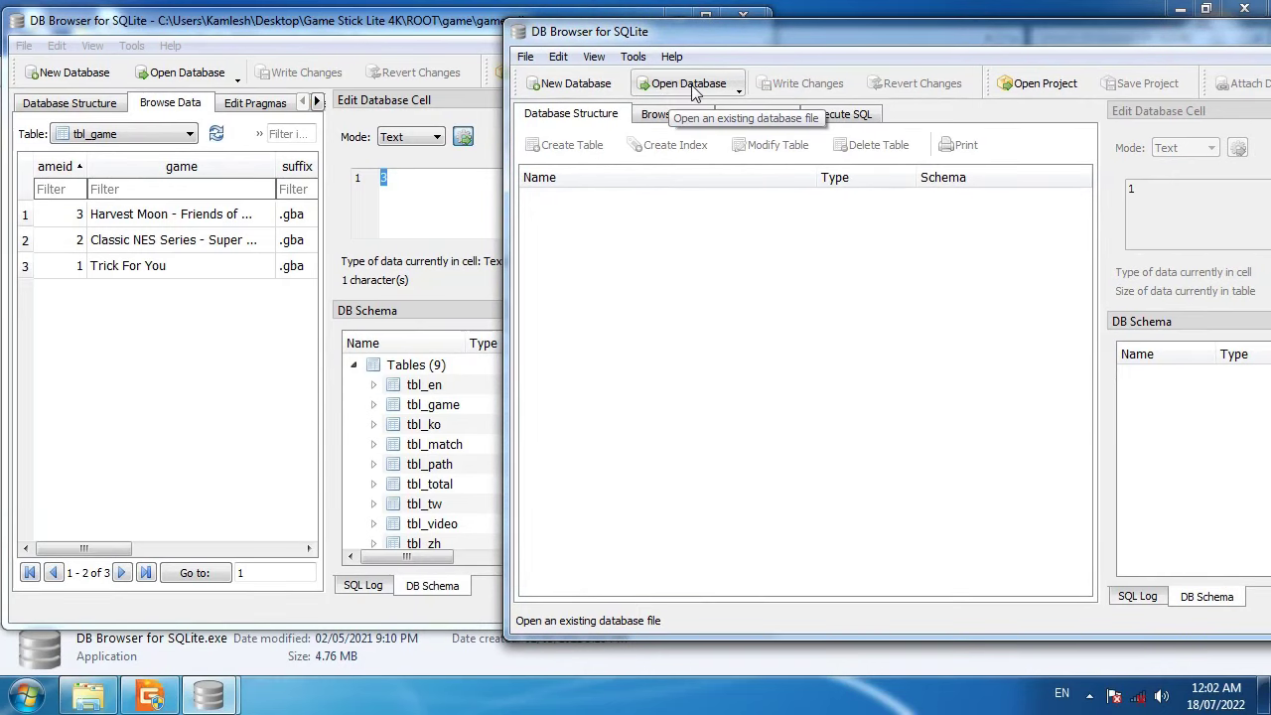
left_click(690, 88)
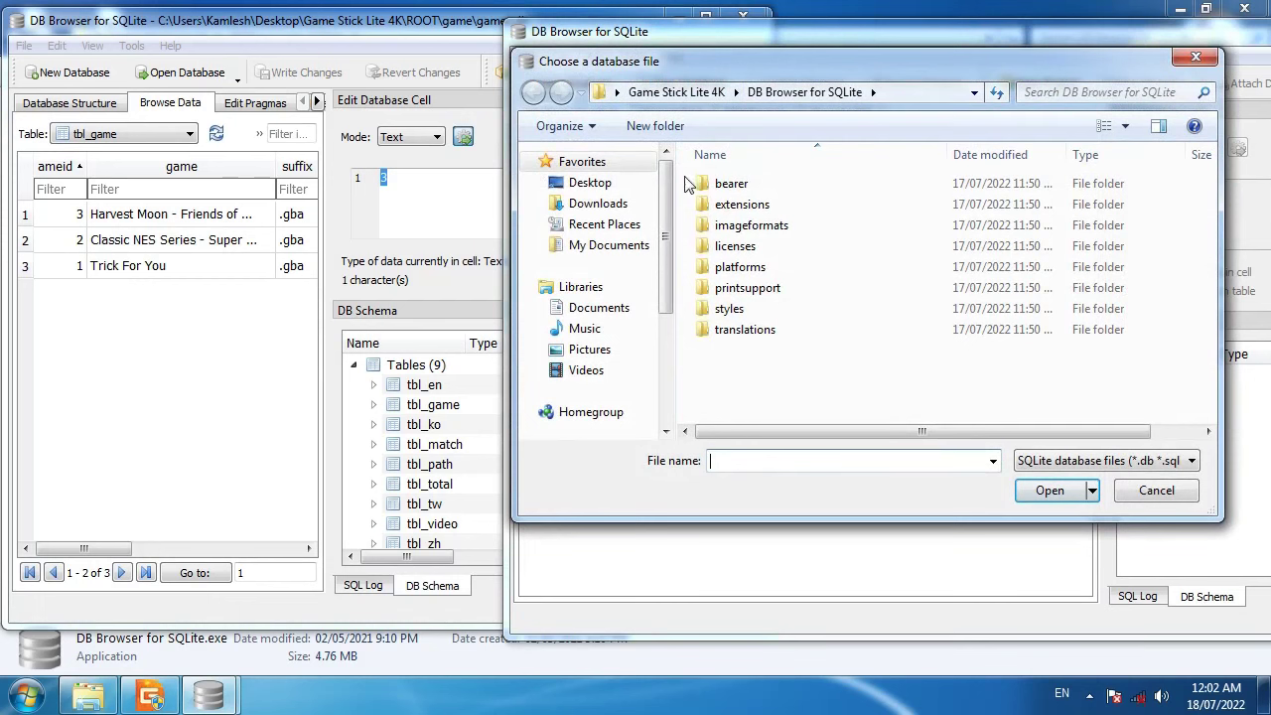
left_click(676, 91)
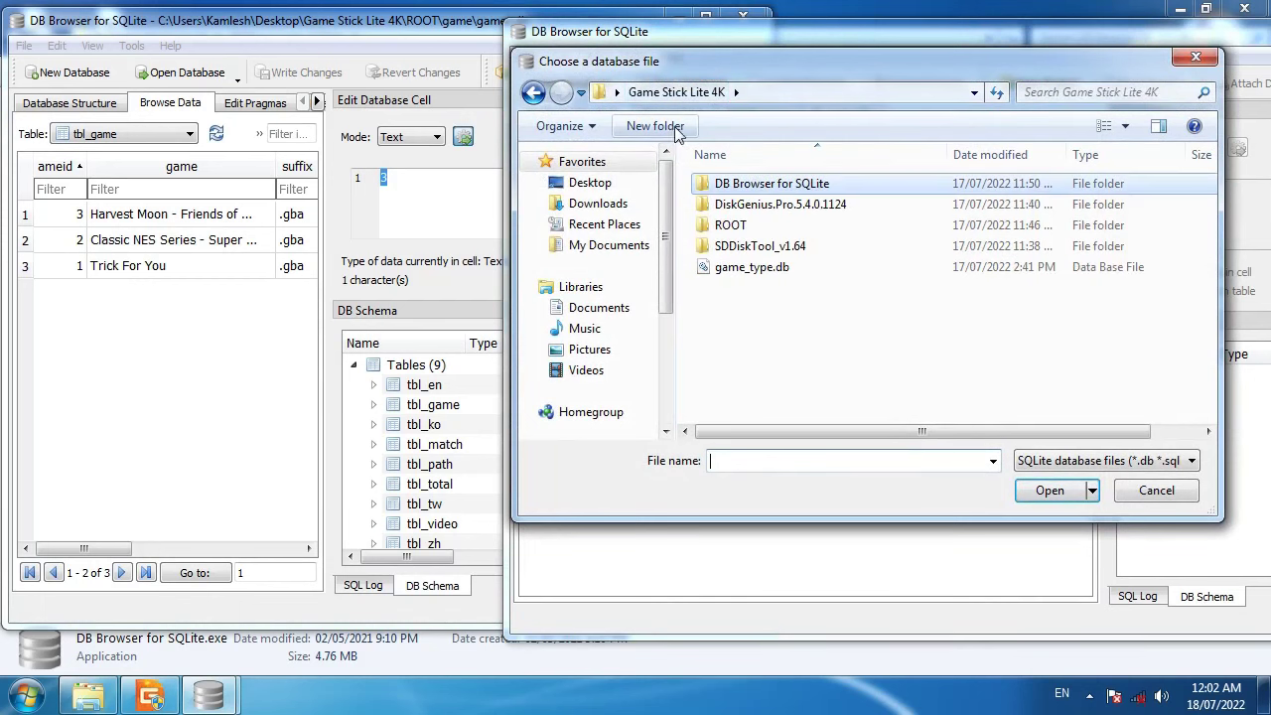
left_click(740, 268)
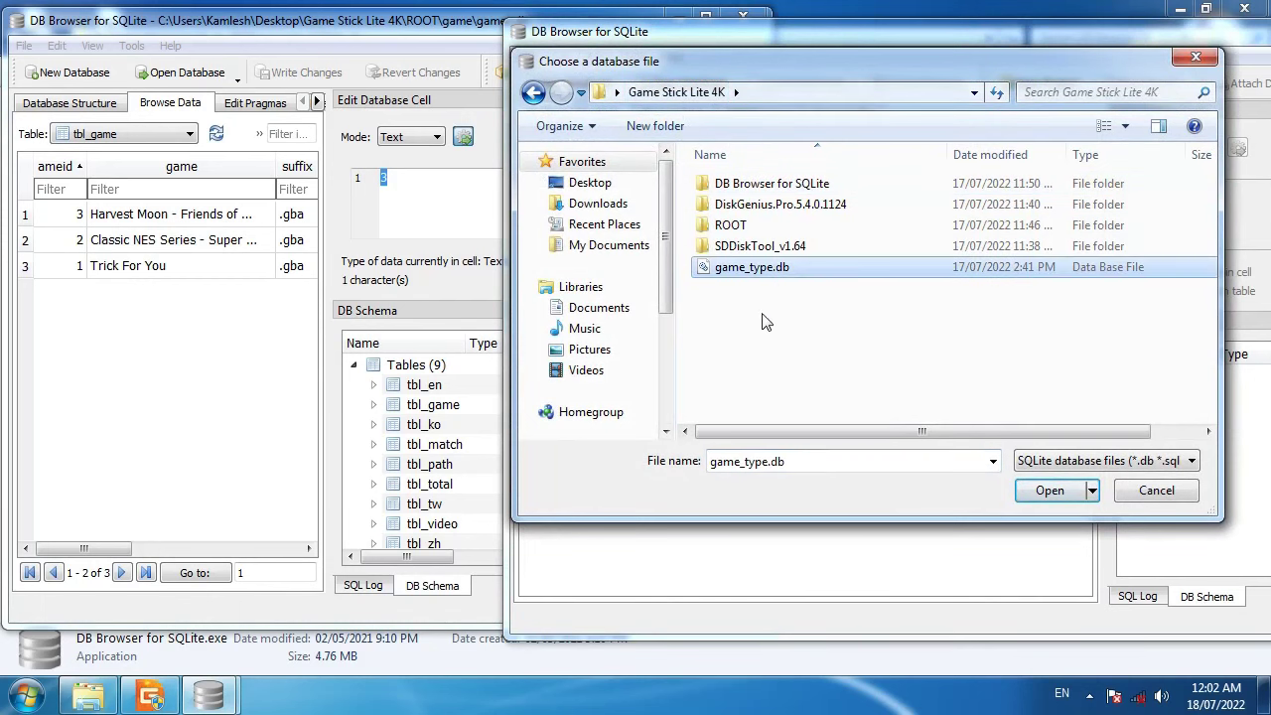
left_click(1044, 490)
left_click(679, 117)
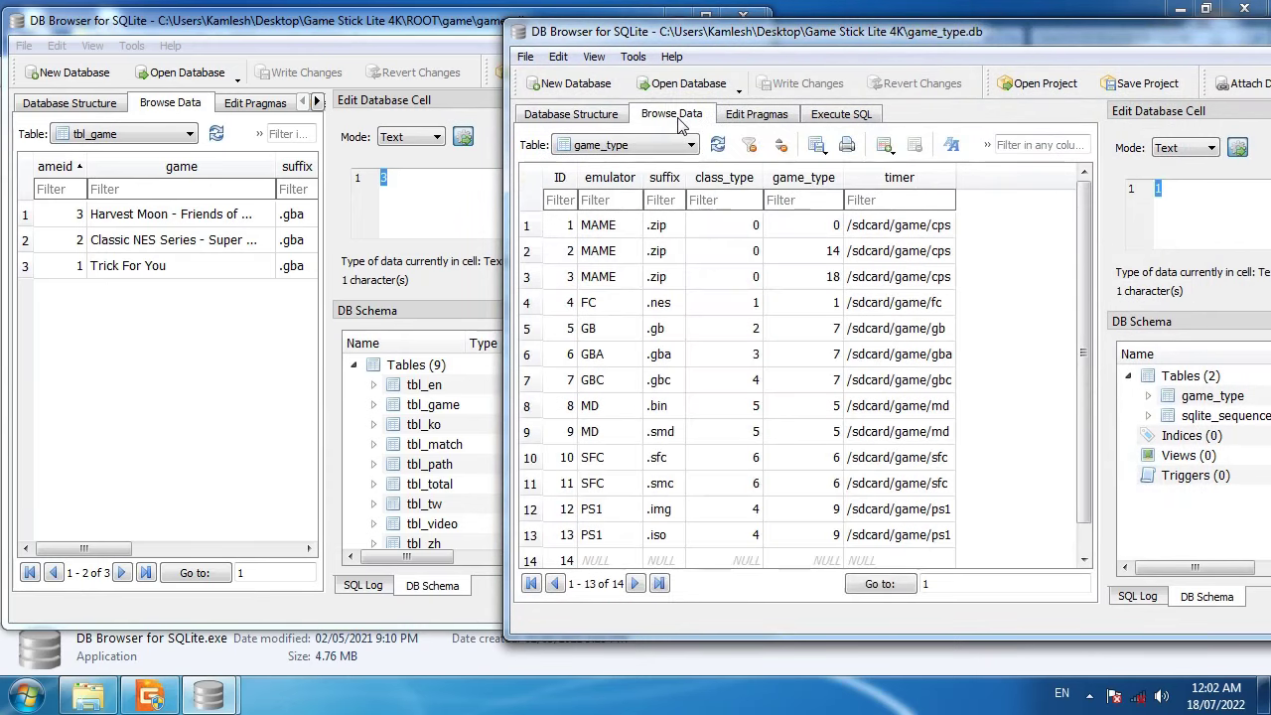
Maximize the game_type.db window and examine the ID and emulator columns of the game_type table.
left_click_drag(736, 36, 325, 37)
left_click(1054, 14)
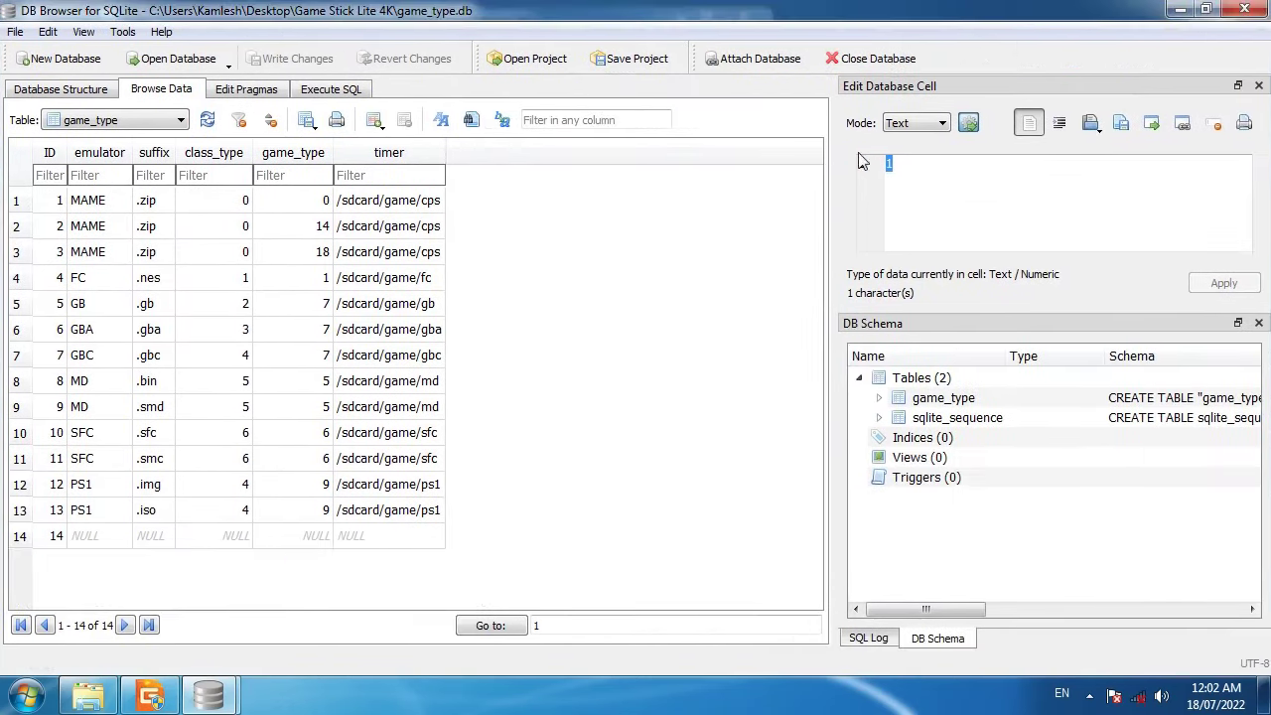
left_click_drag(51, 205, 41, 551)
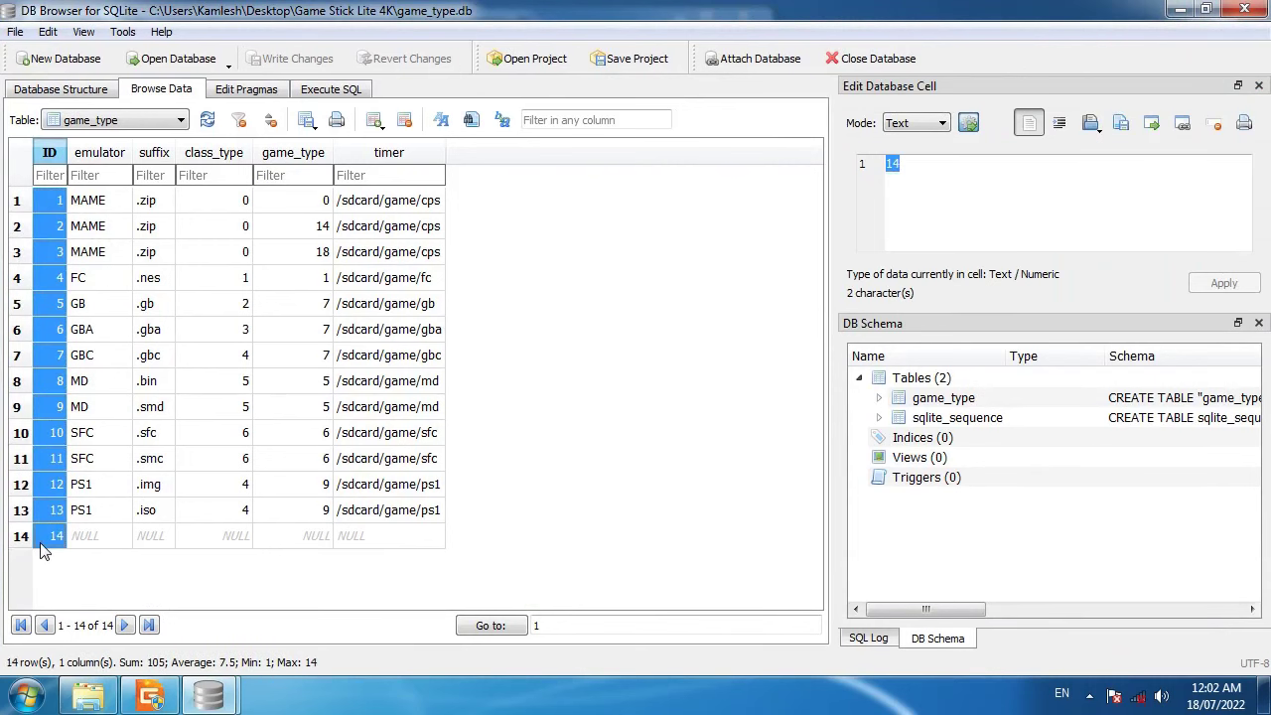
left_click(105, 208)
left_click(103, 230)
left_click(99, 260)
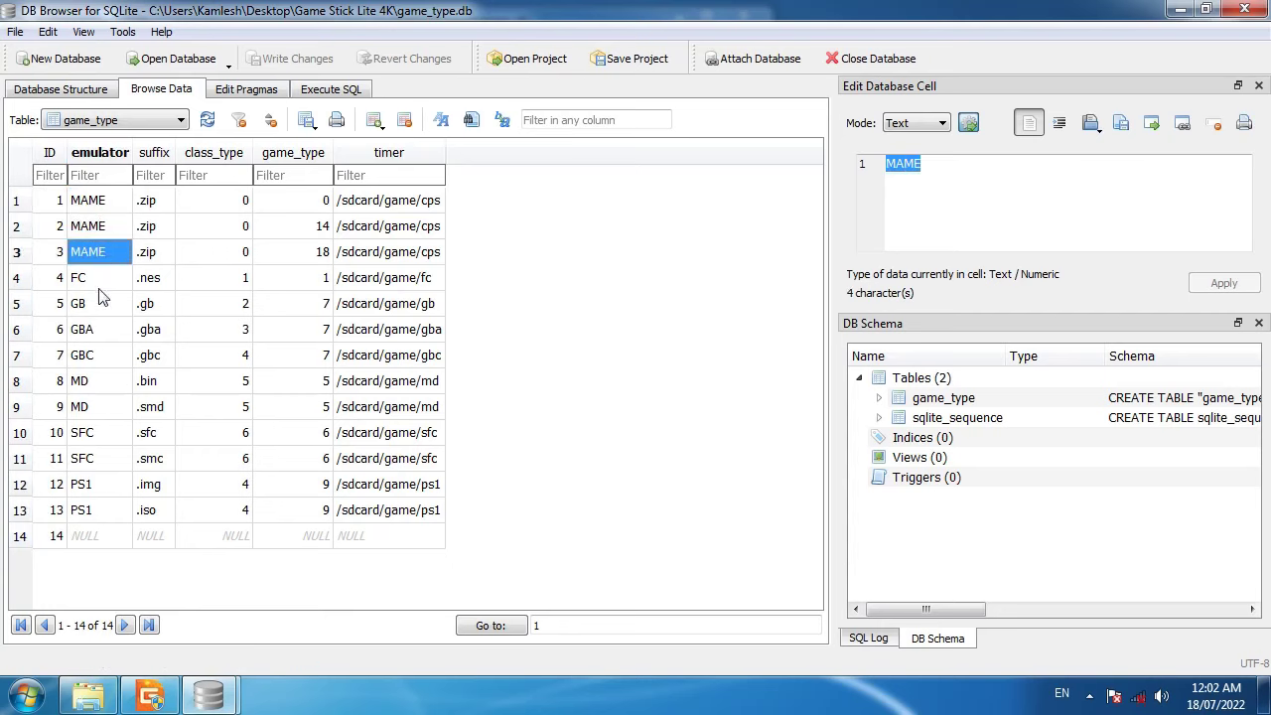
left_click(101, 285)
left_click(101, 207)
left_click(100, 229)
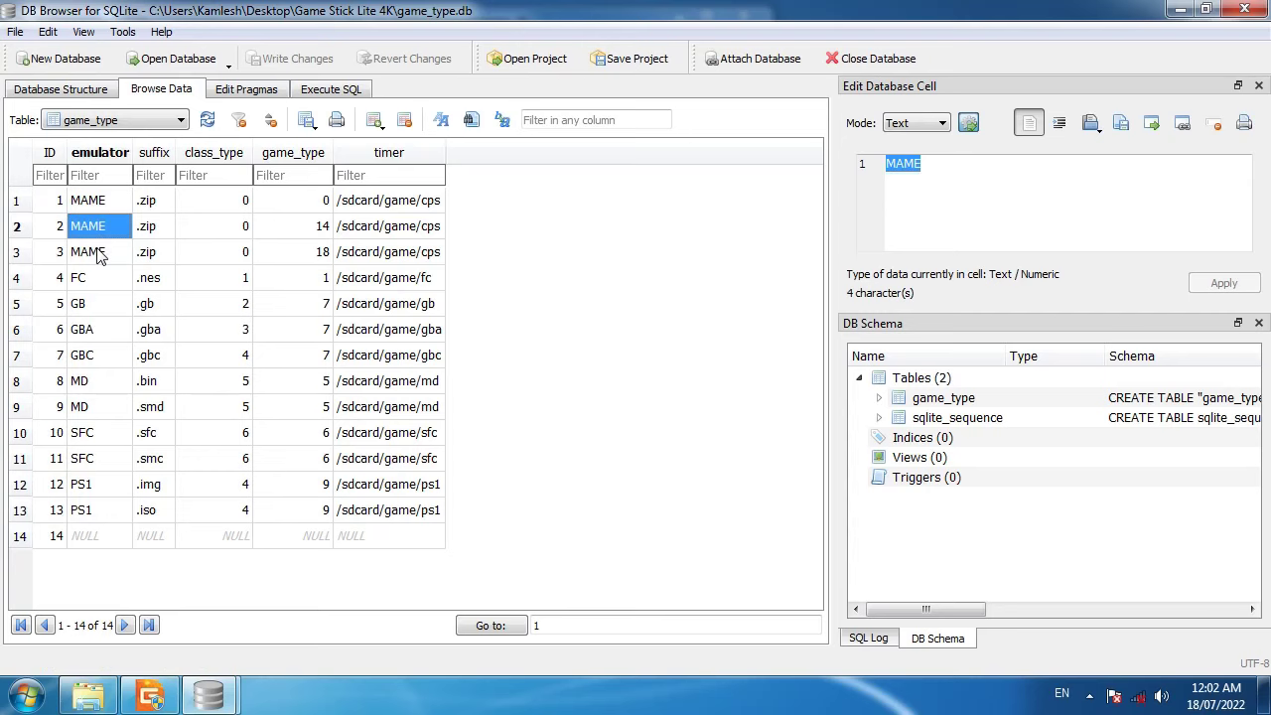
Examine the file suffix assigned to each emulator in the game_type table, from MAME down to SFC.
left_click(154, 203)
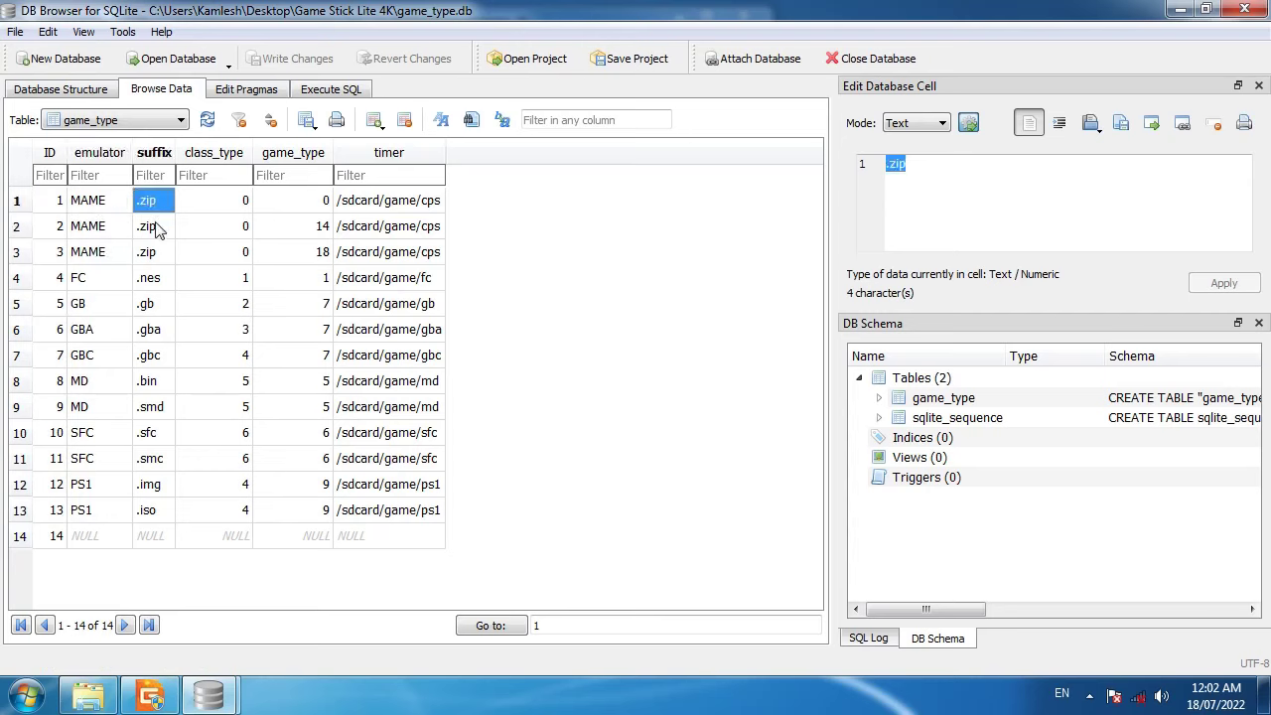
left_click(156, 229)
left_click(156, 256)
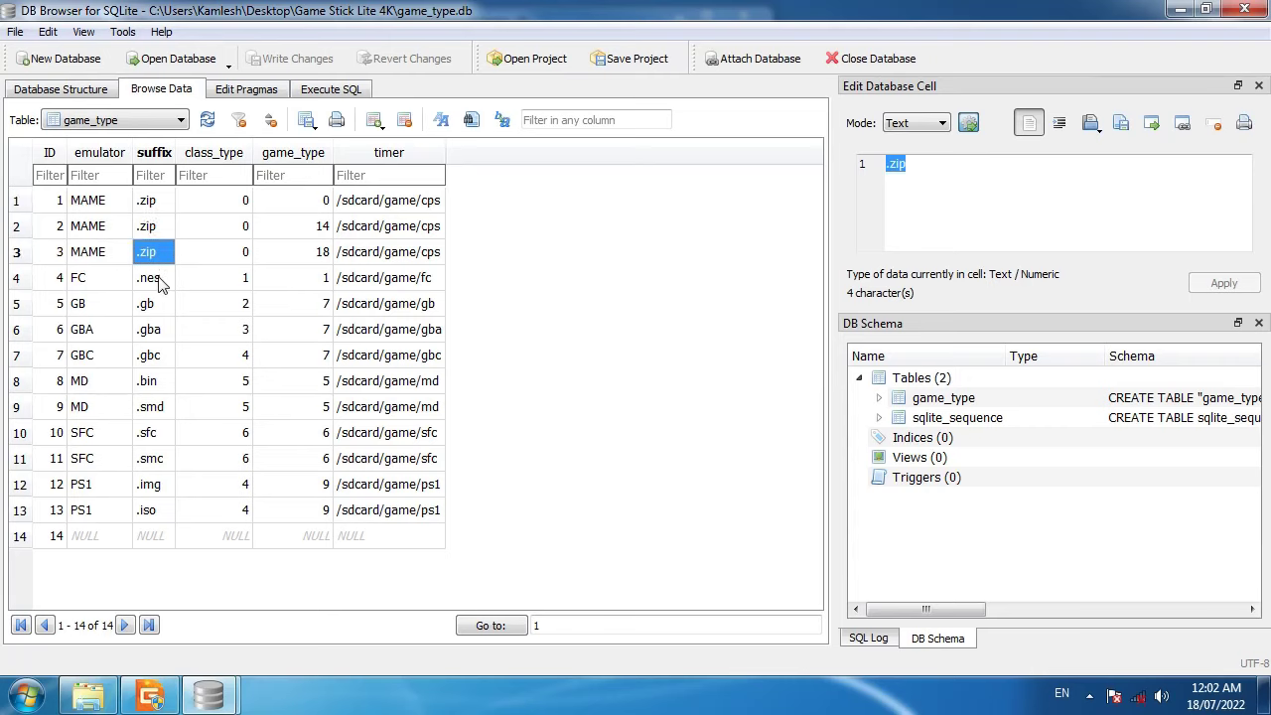
left_click(159, 283)
left_click(162, 311)
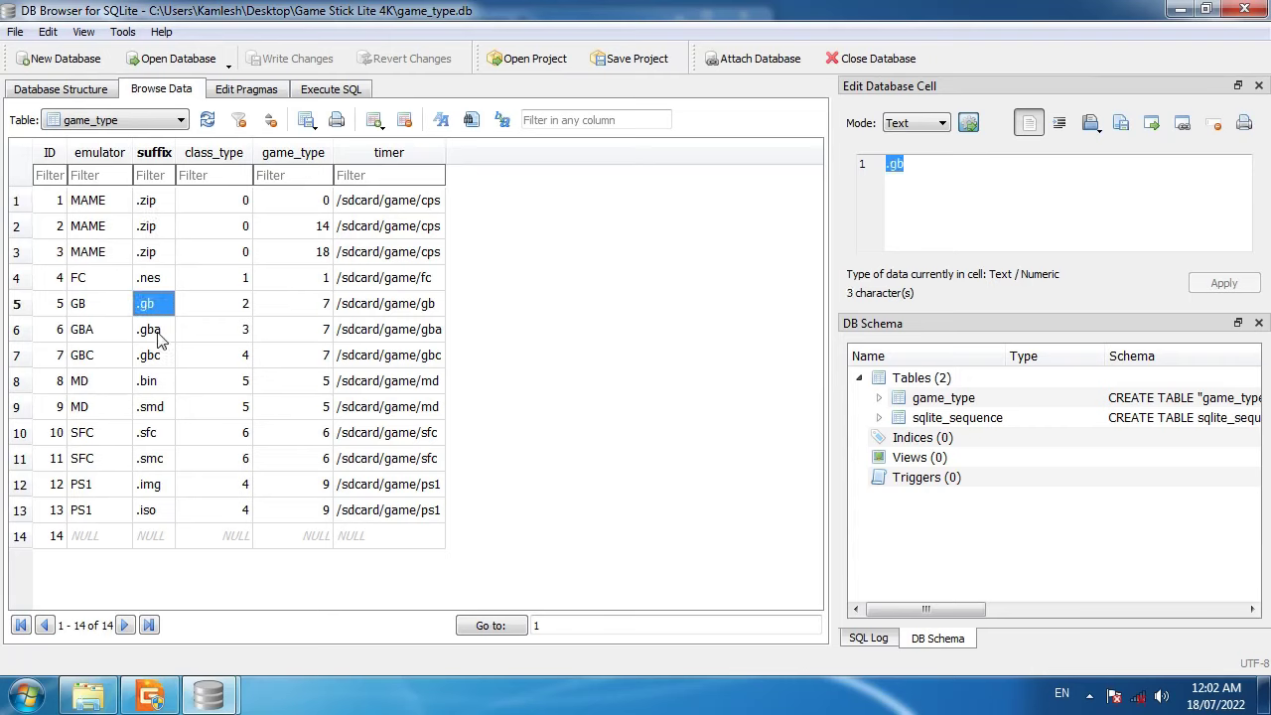
left_click(161, 333)
left_click(162, 364)
left_click(157, 384)
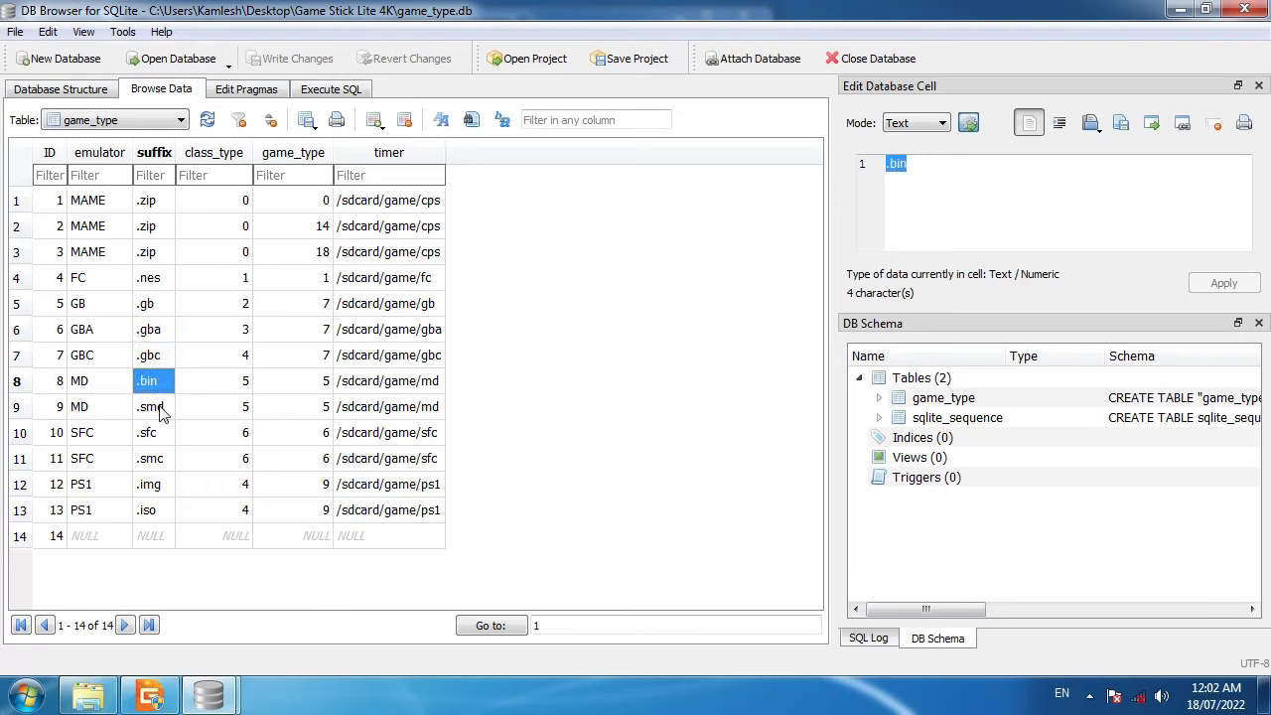
left_click_drag(160, 392, 160, 409)
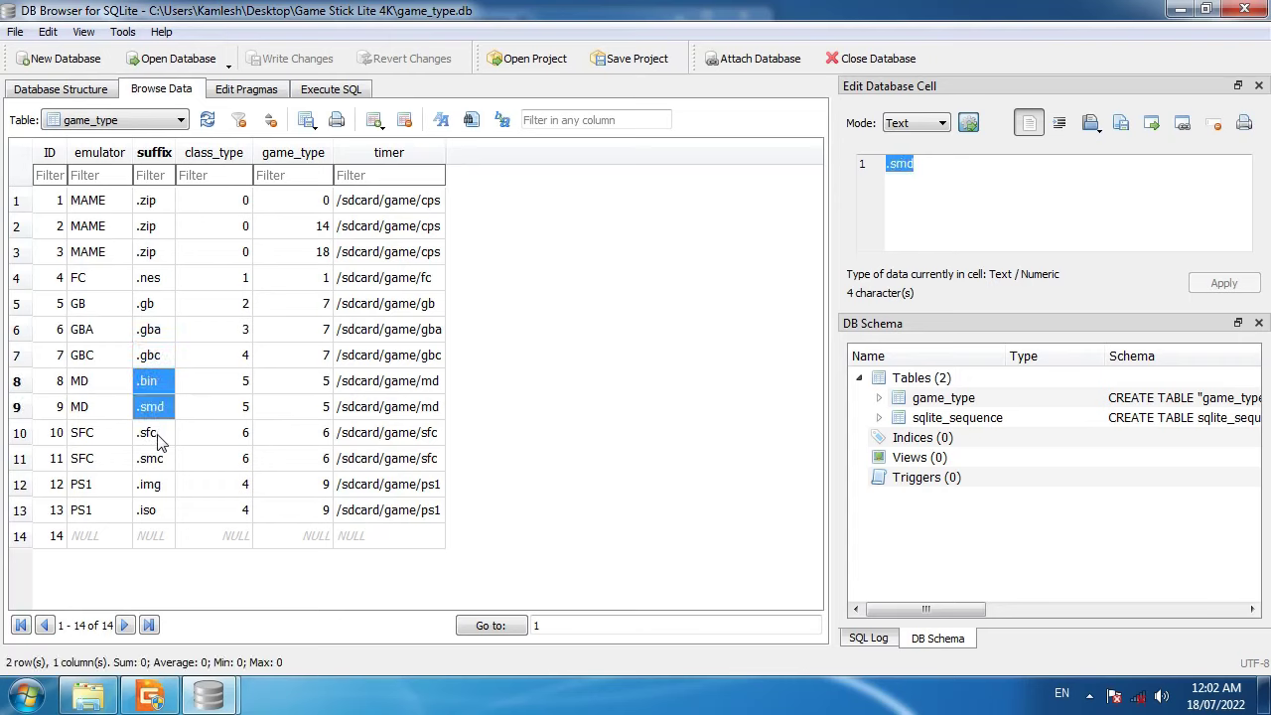
left_click(160, 437)
left_click(158, 409)
left_click(155, 385)
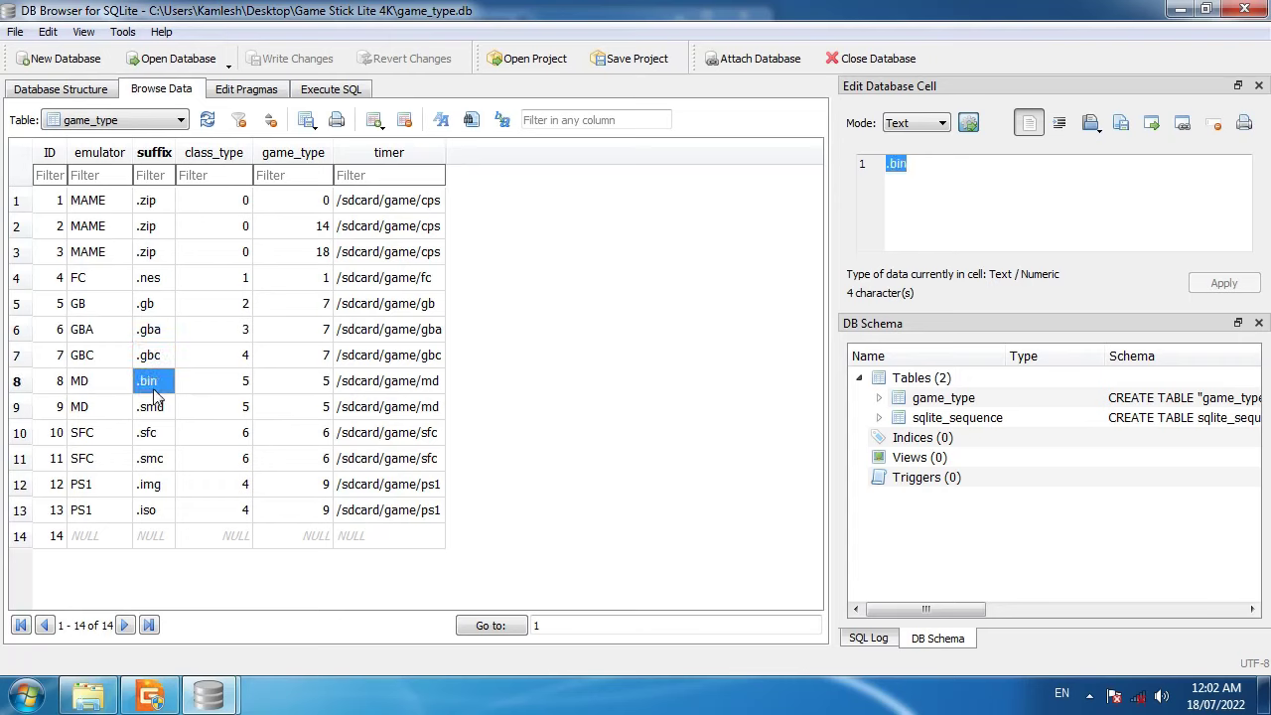
Review the class_type, game_type and timer values in the GBC and MD rows of the reference table.
left_click(219, 388)
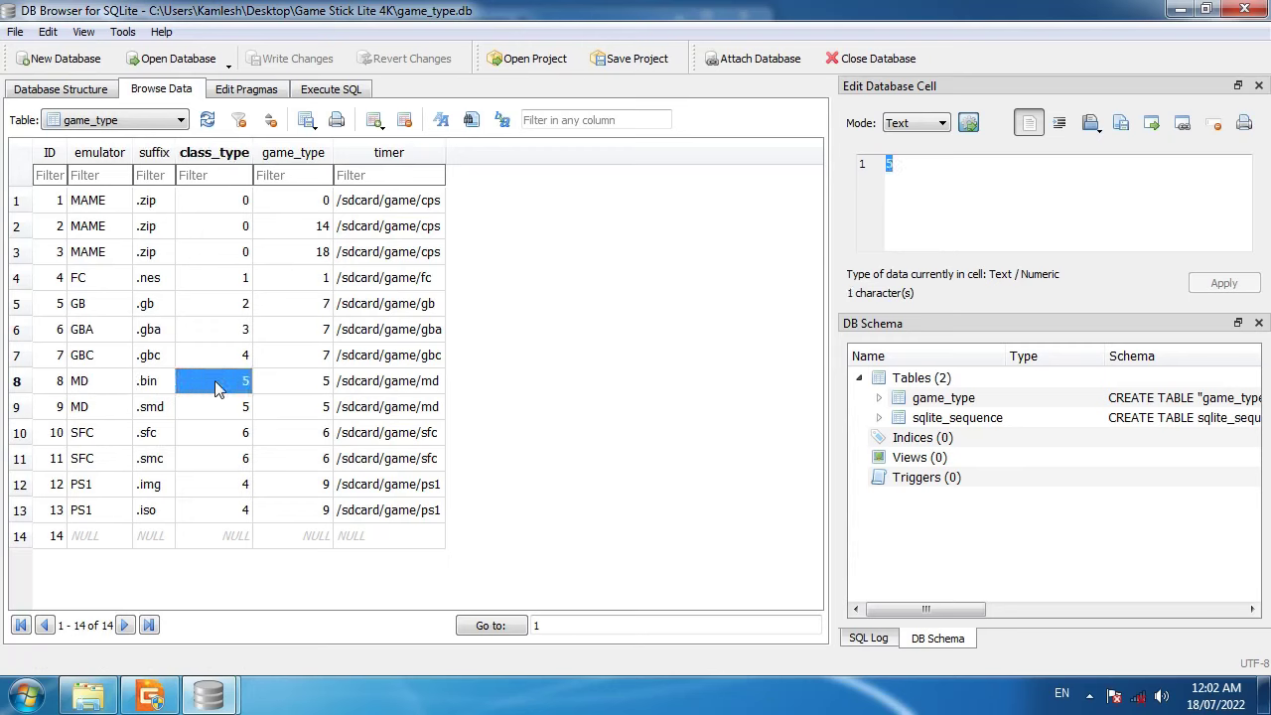
left_click(290, 354)
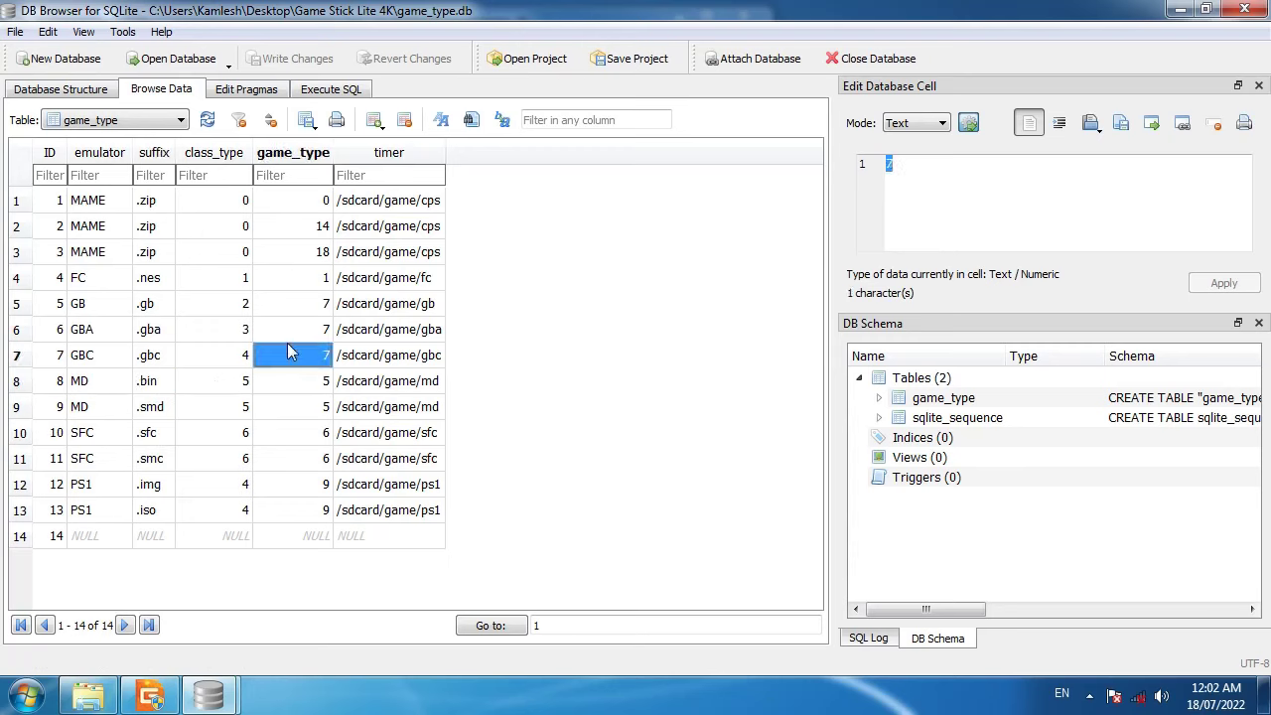
left_click(363, 359)
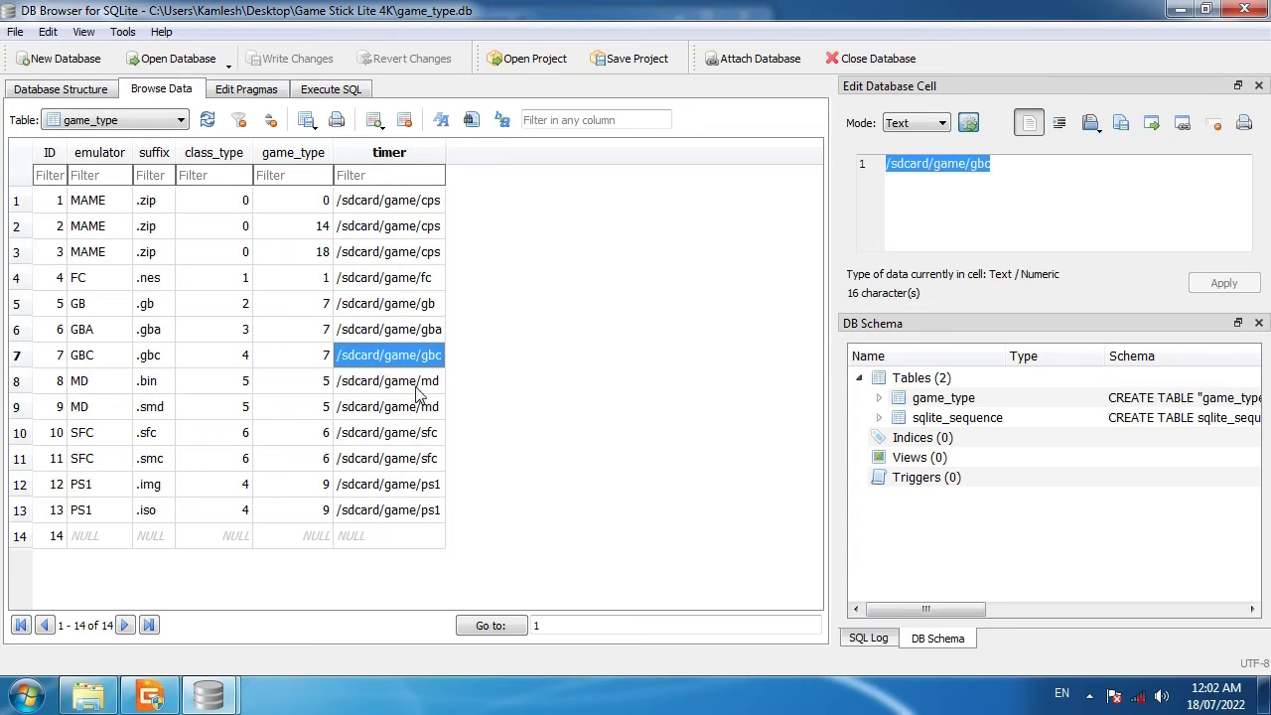
left_click(415, 387)
left_click(411, 357)
Restore the game_type.db window beside tbl_game in games.db and look up the GBA row's class_type and game_type.
double_click(432, 18)
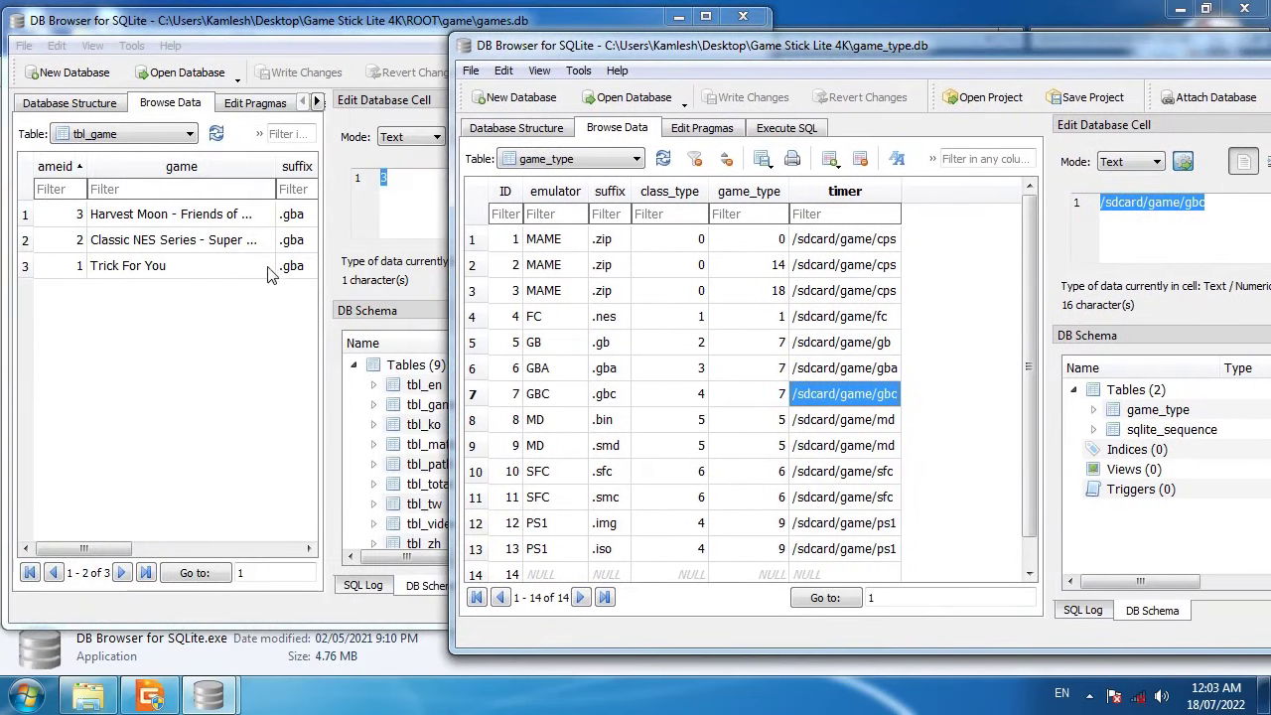
left_click(231, 296)
left_click_drag(82, 549, 184, 548)
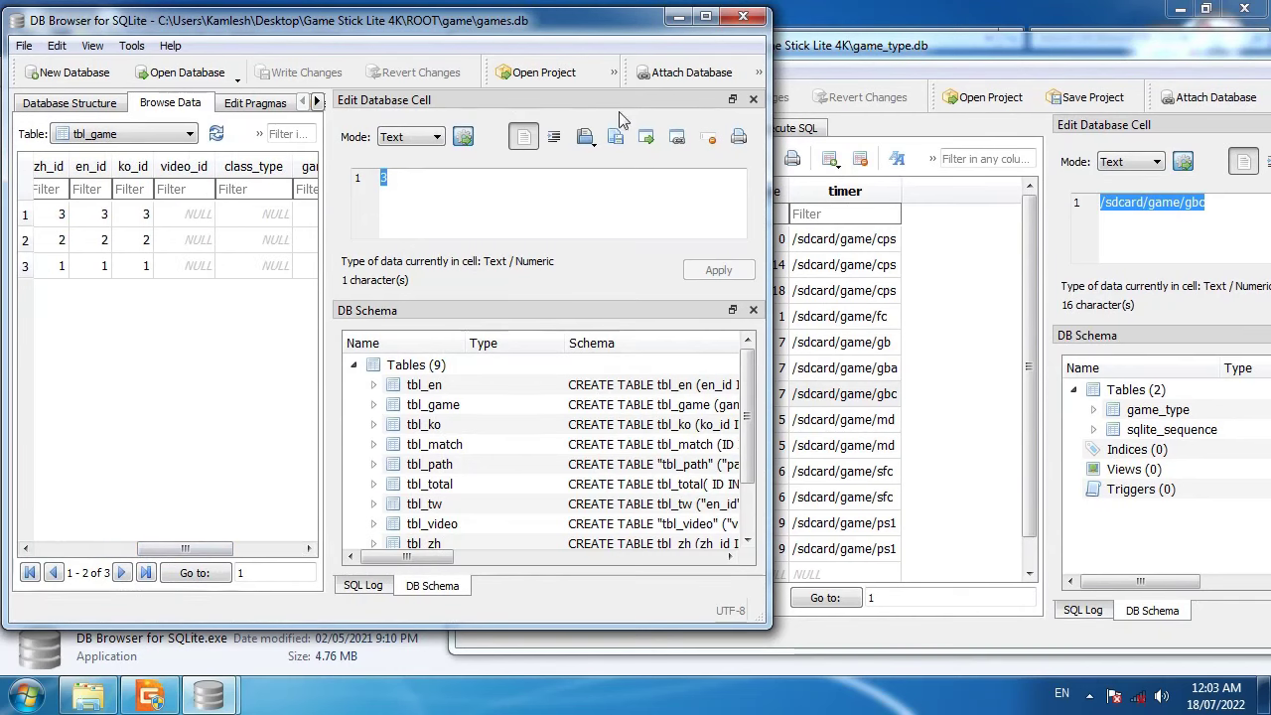
left_click_drag(843, 51, 934, 50)
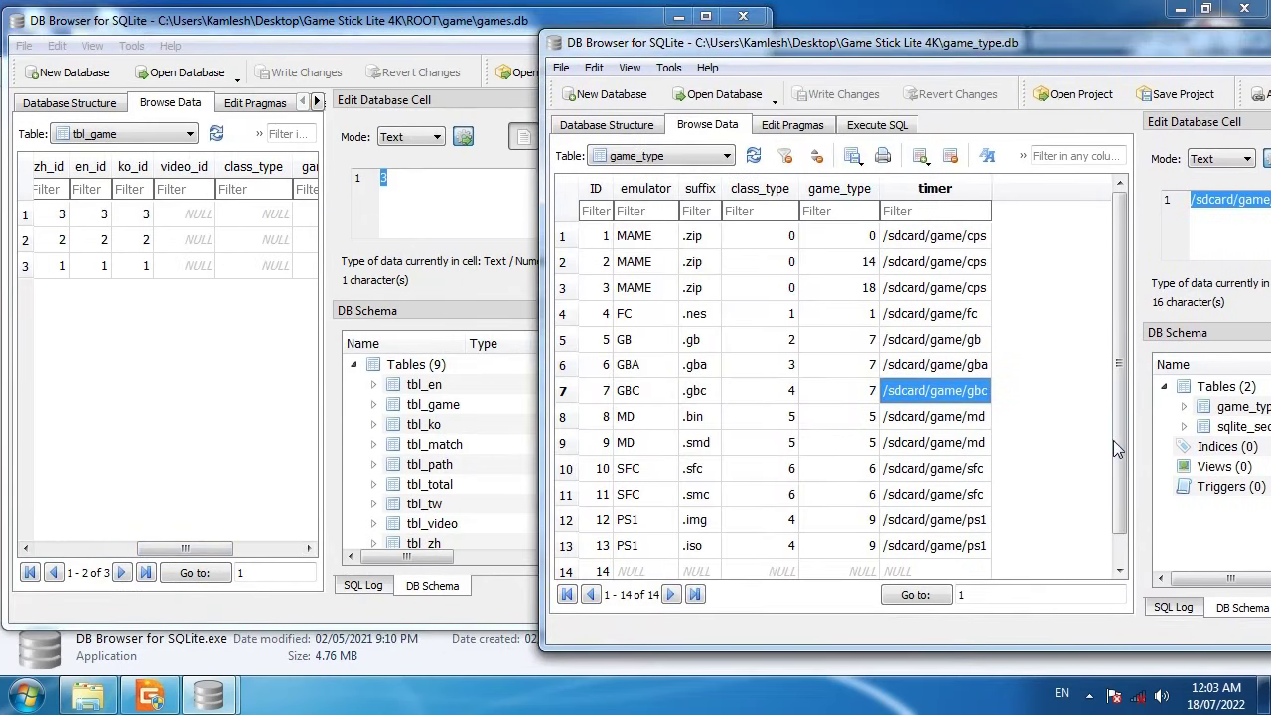
scroll(1114, 447, "down", 1)
left_click(780, 360)
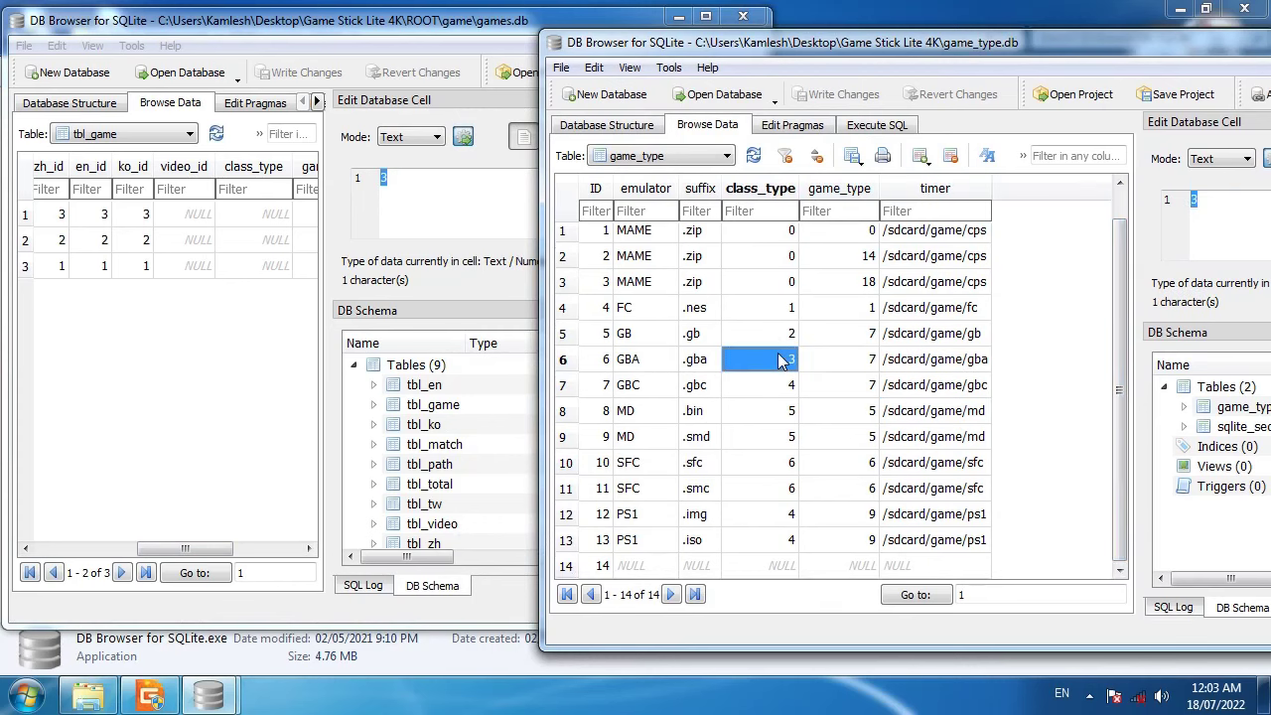
left_click(851, 365)
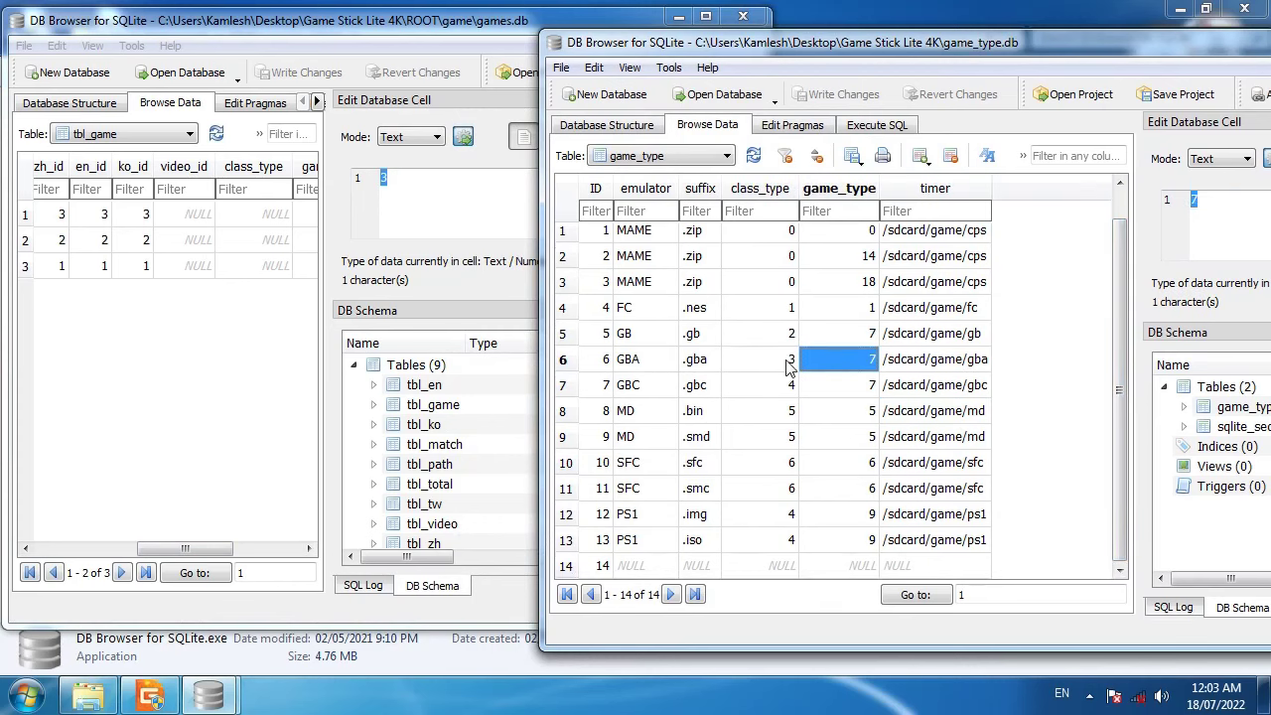
Set class_type to 3 for all three games in tbl_game of games.db.
left_click(206, 221)
left_click_drag(185, 548, 199, 548)
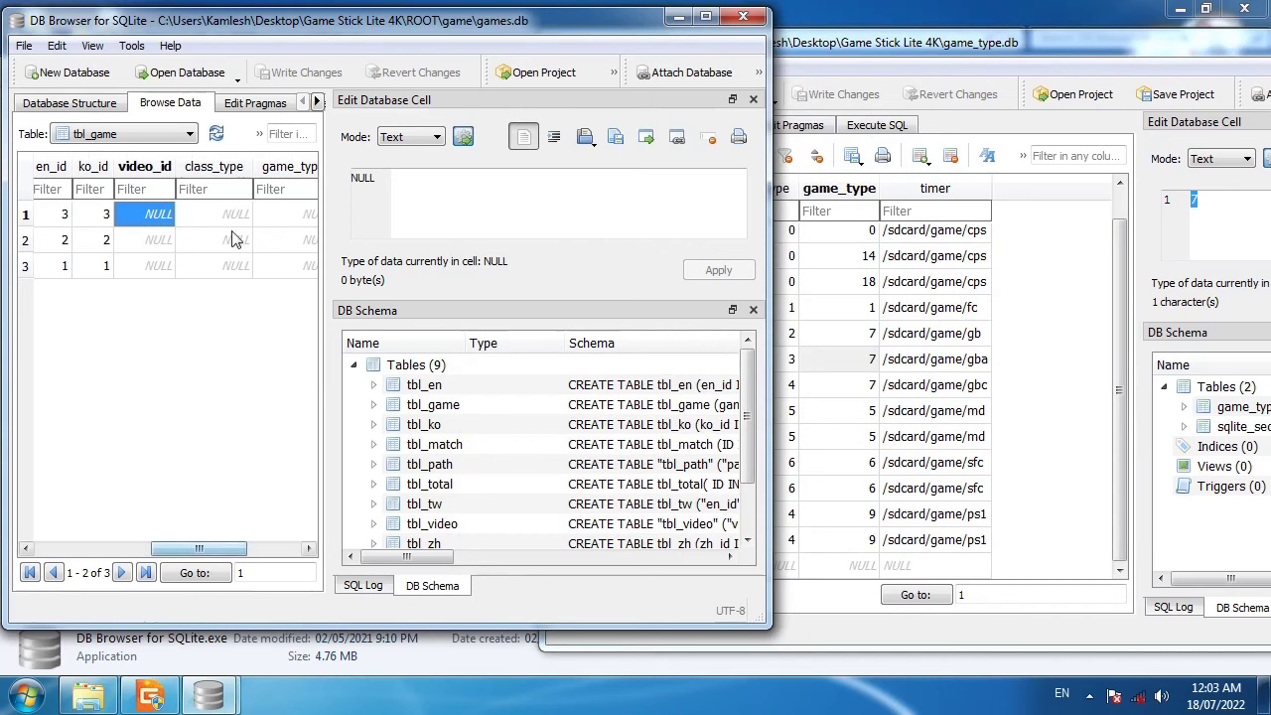
left_click(228, 223)
type("3")
key("Return")
type("3")
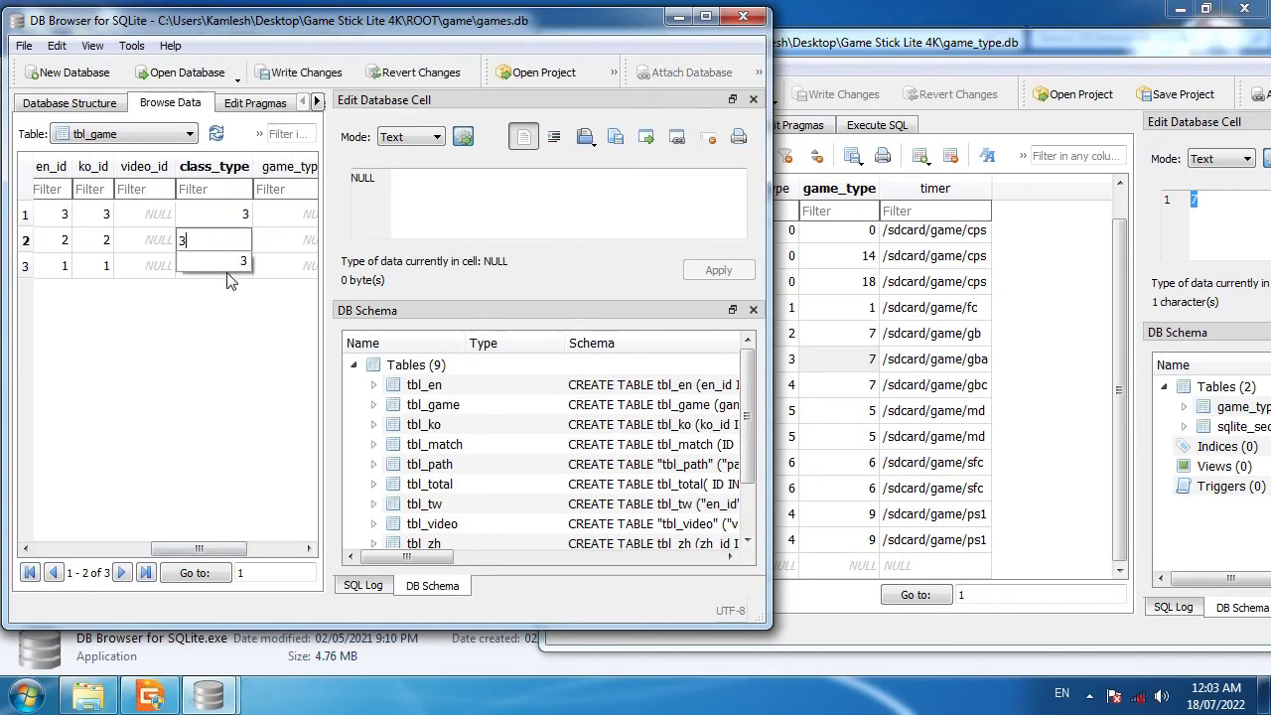
key("Return")
type("3")
Set game_type to 7 for all three games in tbl_game and write the changes to games.db.
left_click(298, 215)
left_click_drag(210, 552, 241, 552)
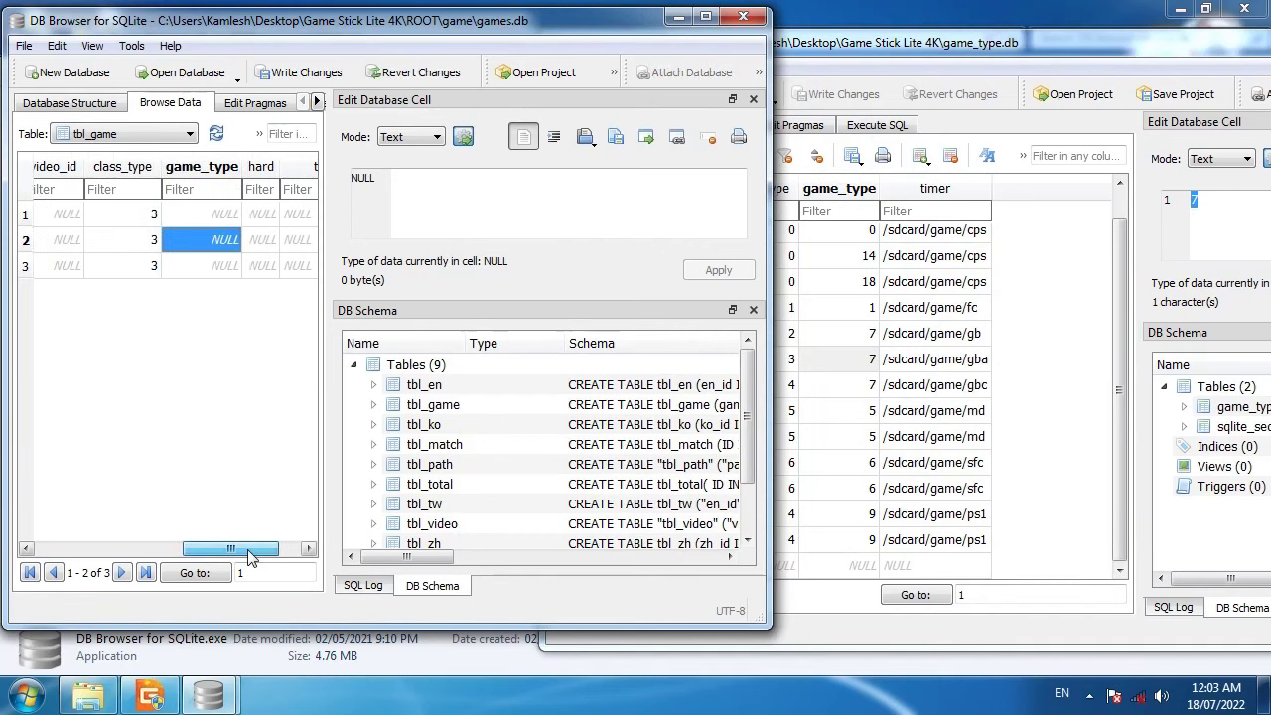
type("7")
key("Return")
type("77")
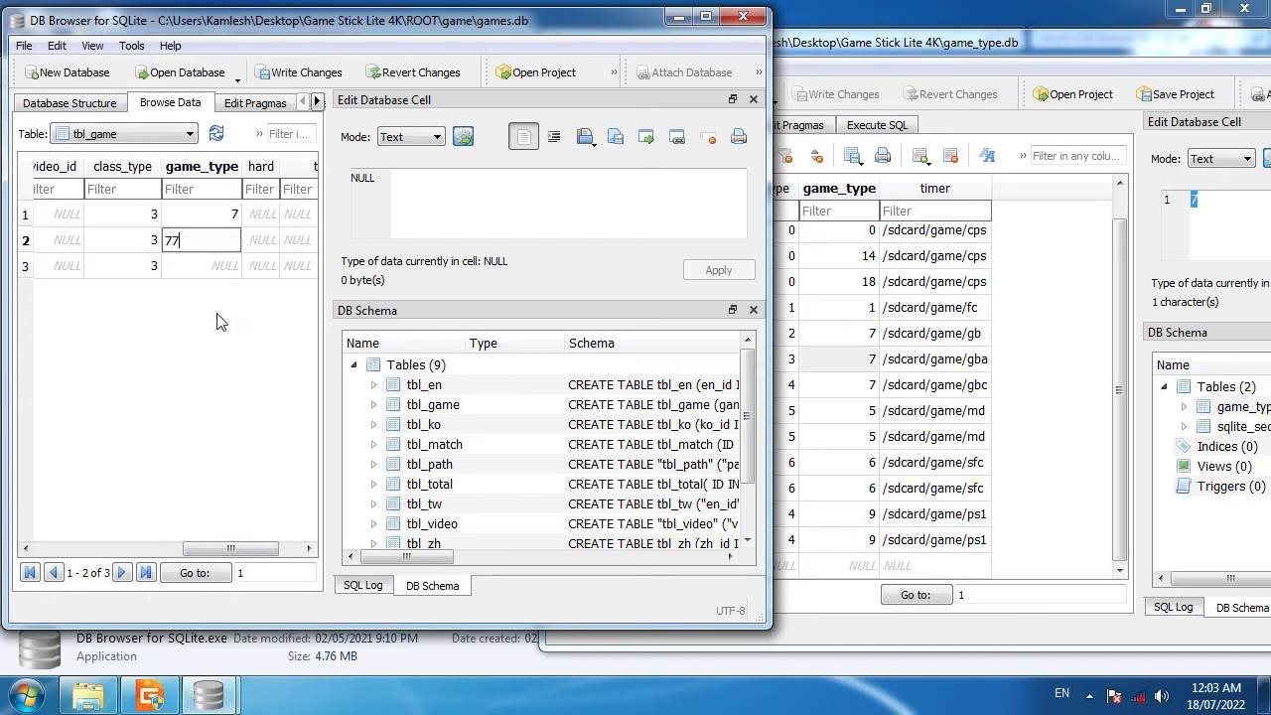
key("BackSpace")
key("Return")
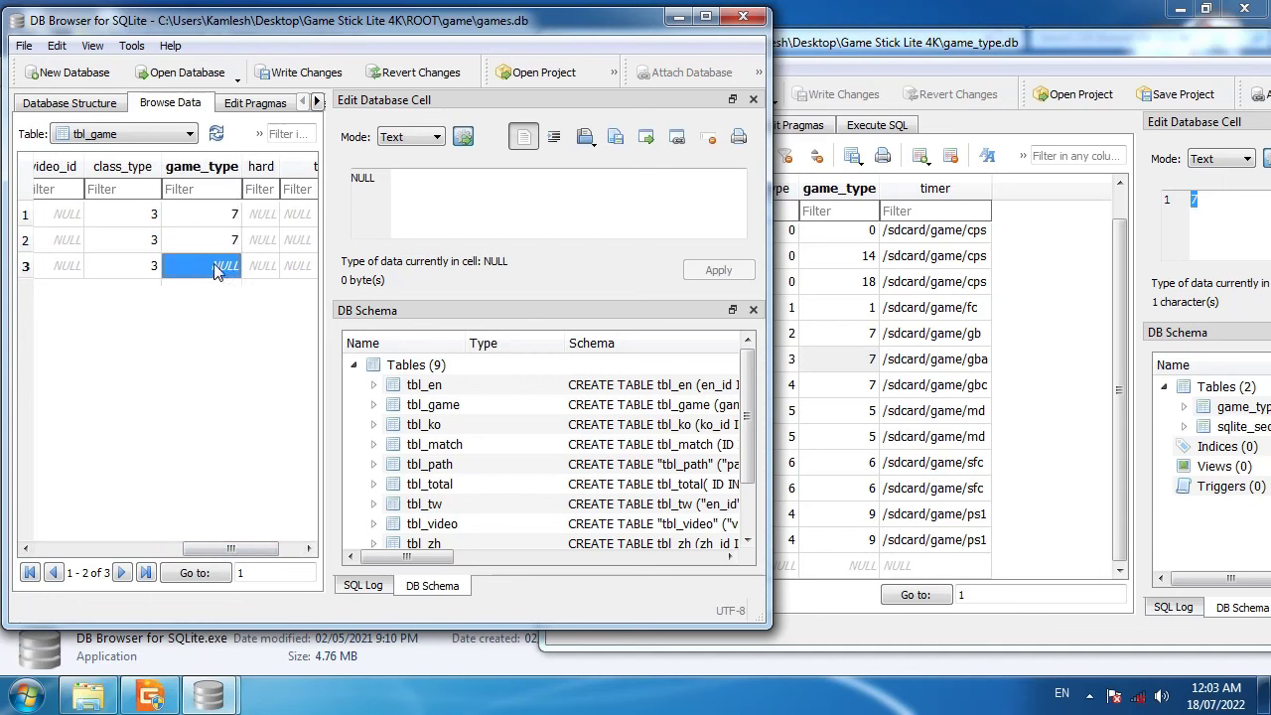
type("7")
key("Return")
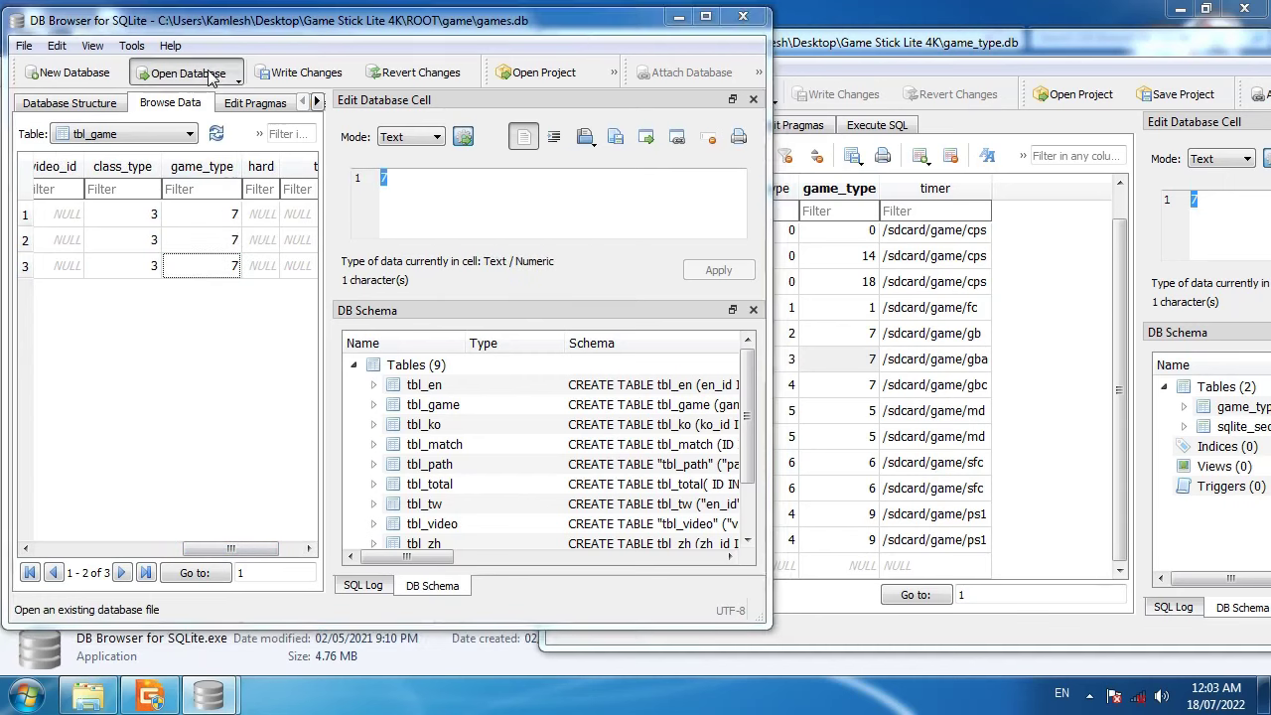
left_click(183, 73)
left_click(694, 46)
left_click(298, 72)
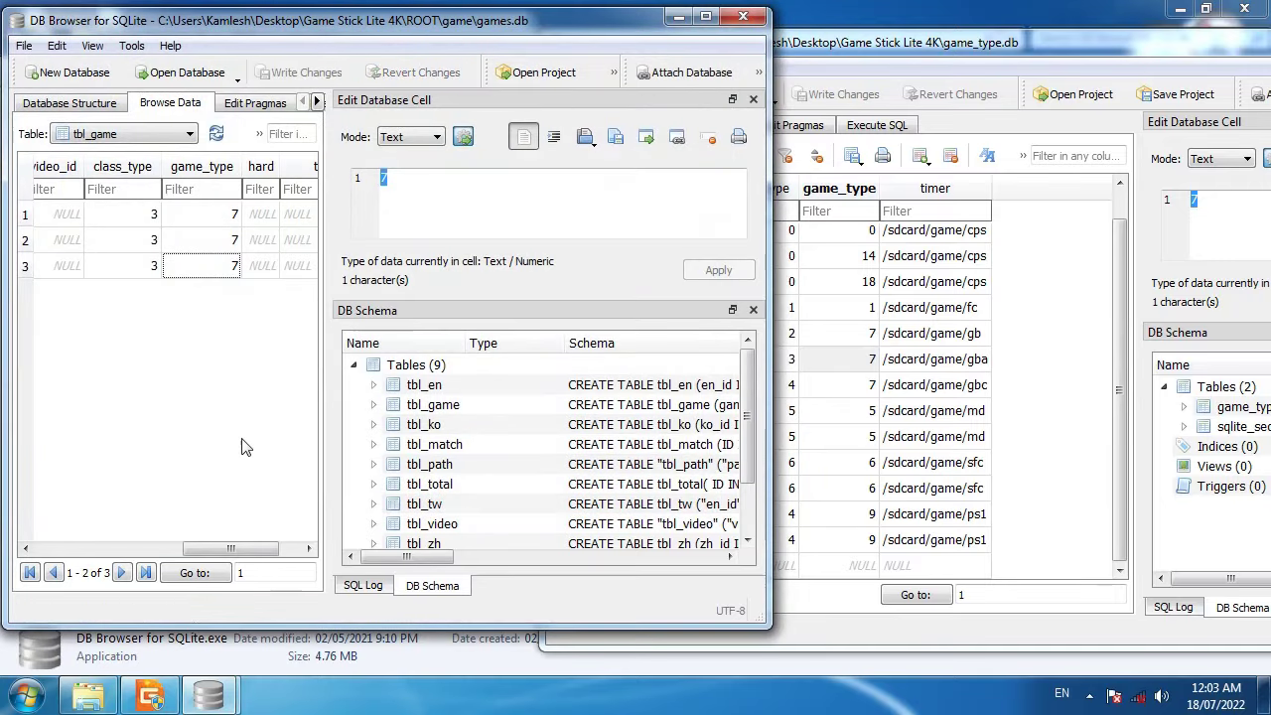
Copy the GBA timer path /sdcard/game/gba into the timer field of all three games, with games.db maximized and the timer column widened.
left_click_drag(225, 544, 256, 547)
left_click(274, 214)
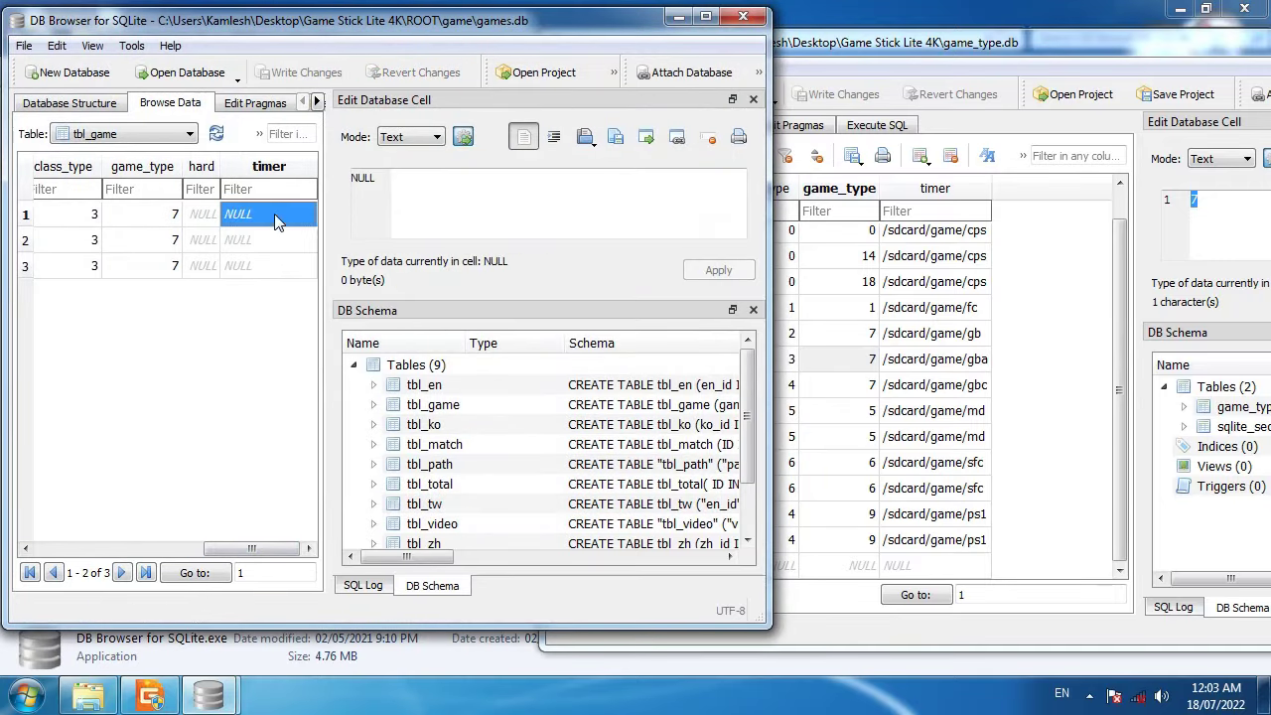
left_click(971, 362)
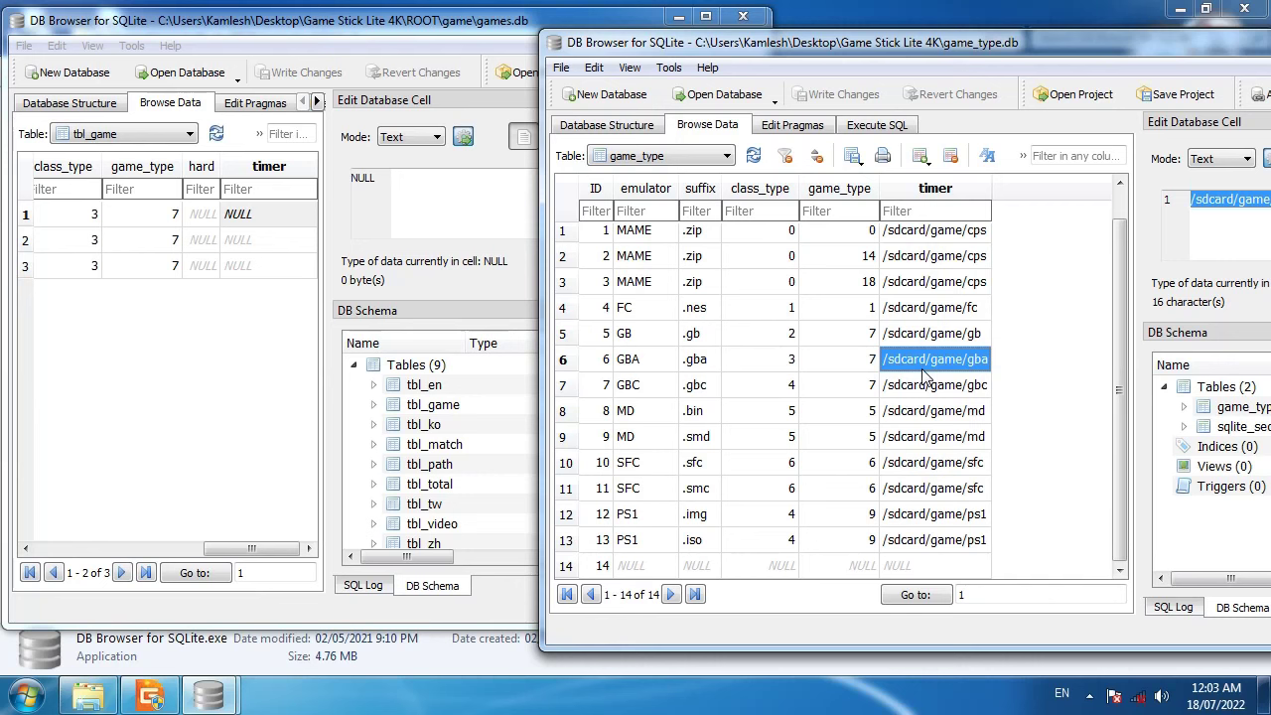
left_click(281, 229)
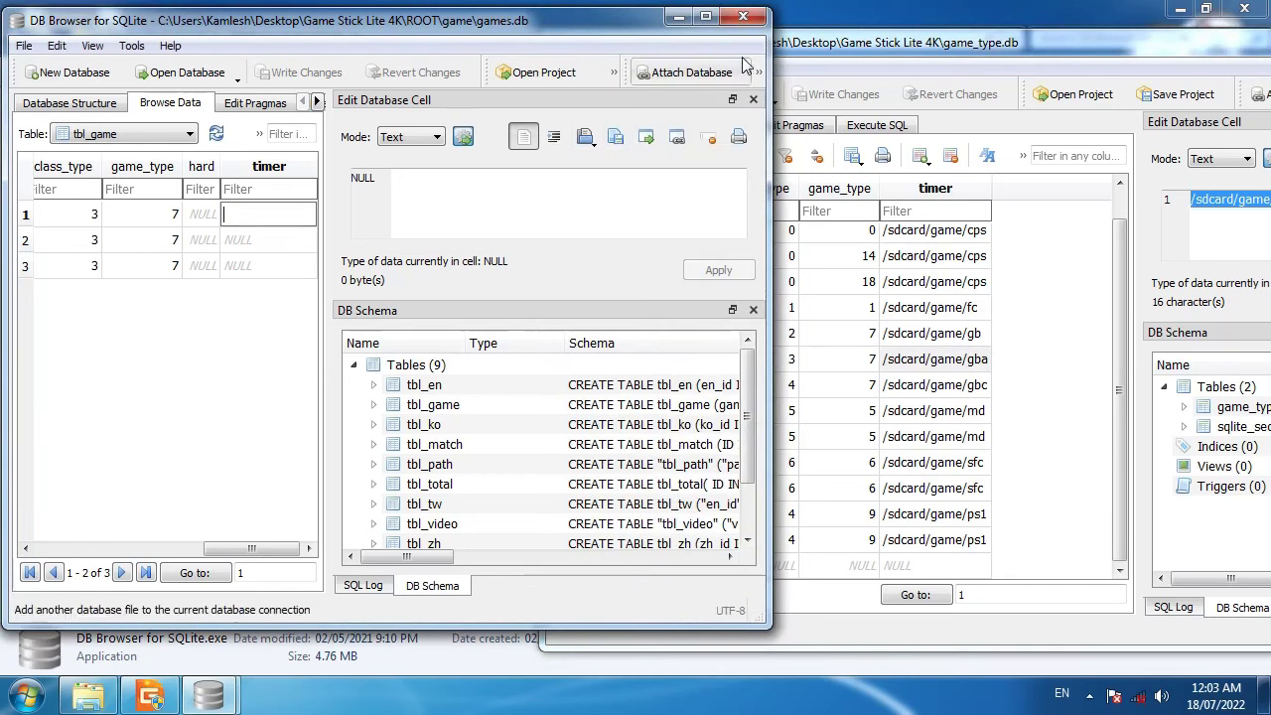
left_click(705, 16)
type("/sdcard/game/gba")
left_click(747, 232)
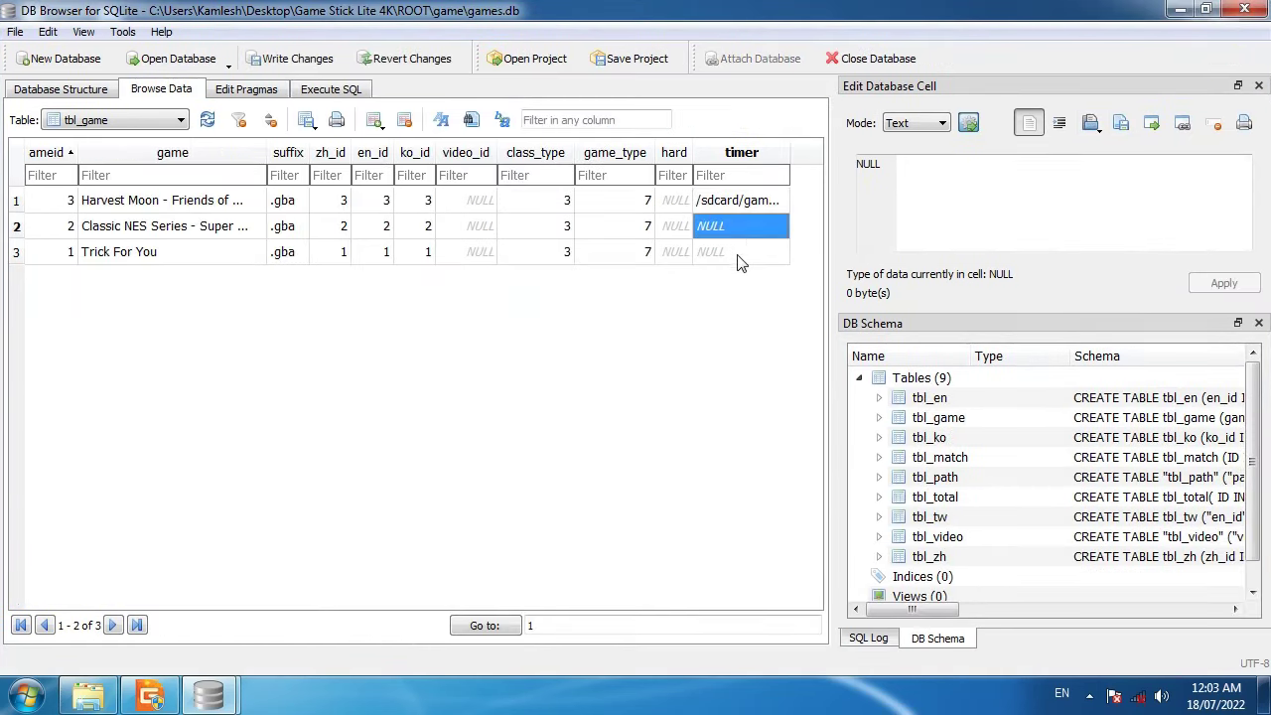
type("/sdcard/game/gba")
left_click(743, 256)
type("/sdcard/game/gba")
left_click_drag(790, 154, 845, 155)
left_click_drag(713, 601, 736, 596)
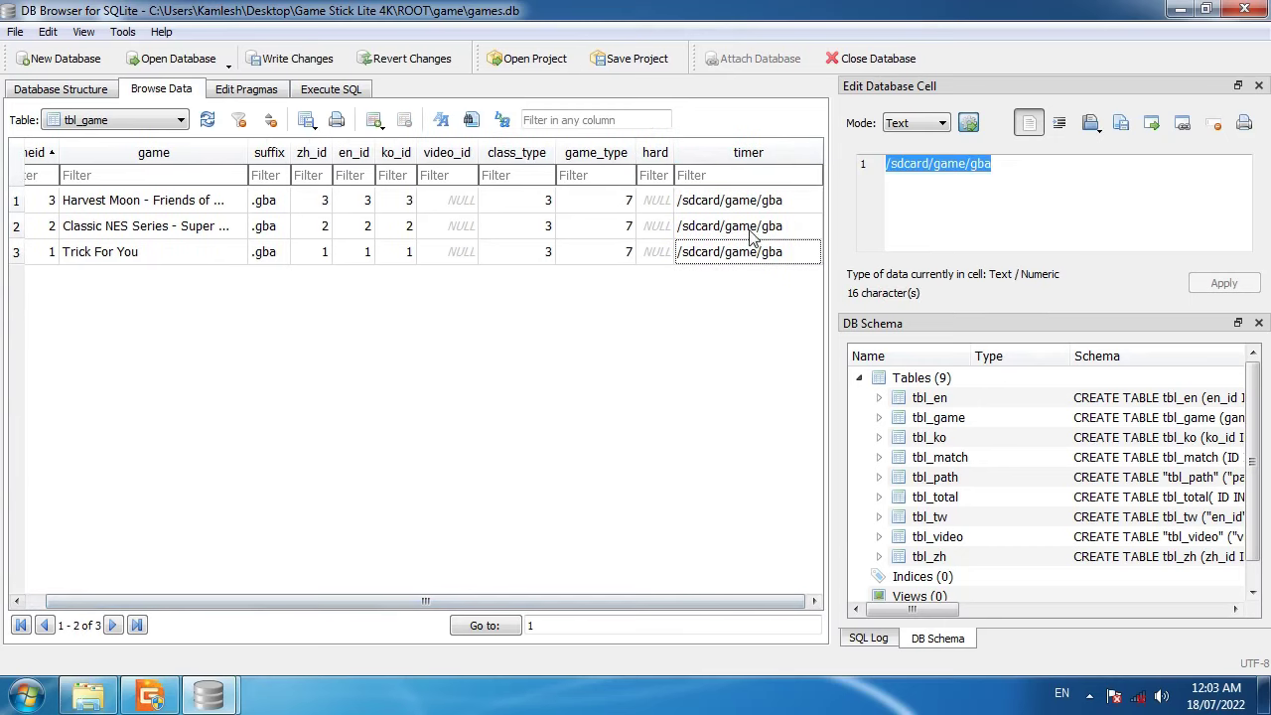
Bring the game_type.db reference into view beside tbl_game and examine its PS1 rows.
mouse_move(207, 695)
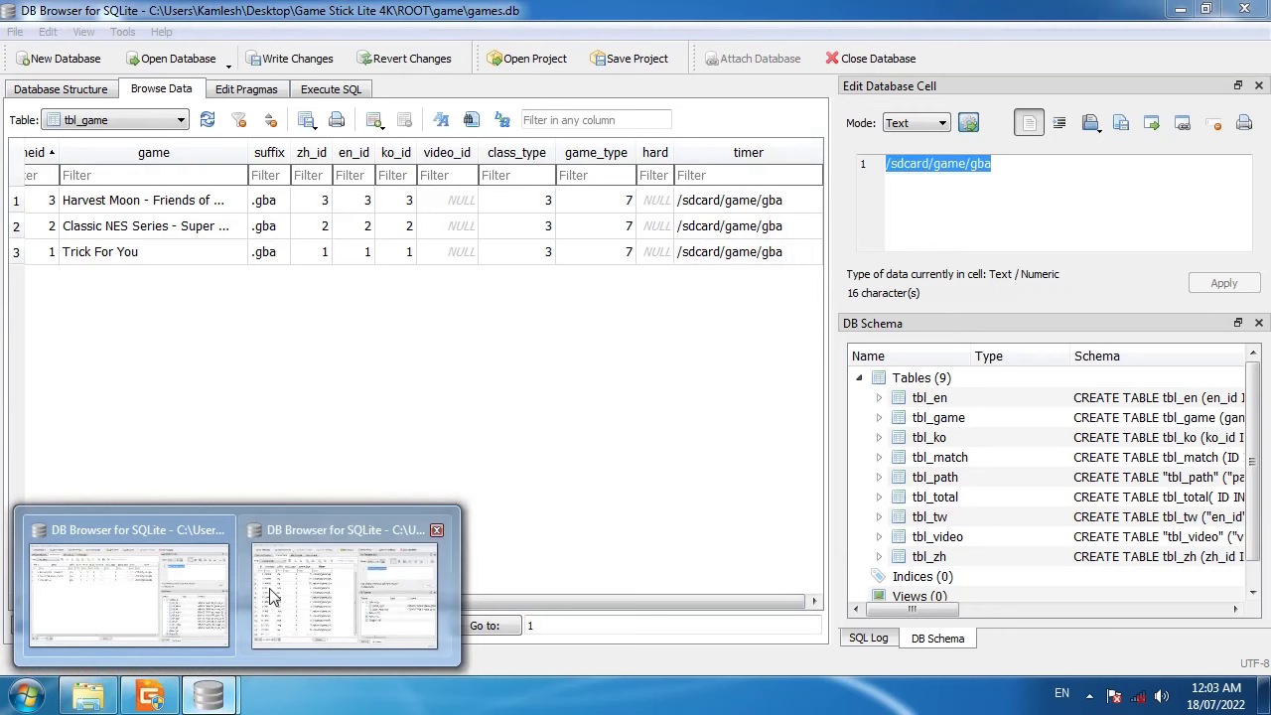
left_click(349, 583)
left_click_drag(878, 48, 835, 24)
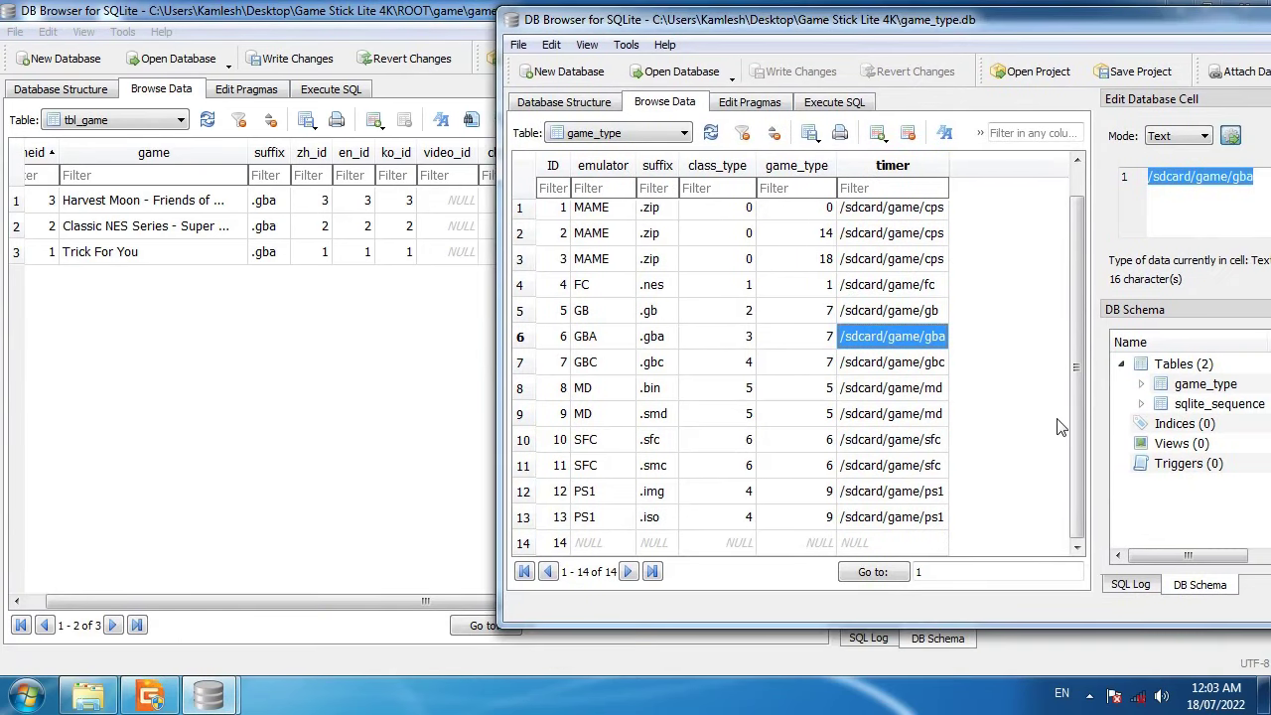
Switch to File Explorer and view the contents of the ps1 folder in Game Stick Lite 4K\ROOT\game.
left_click(88, 695)
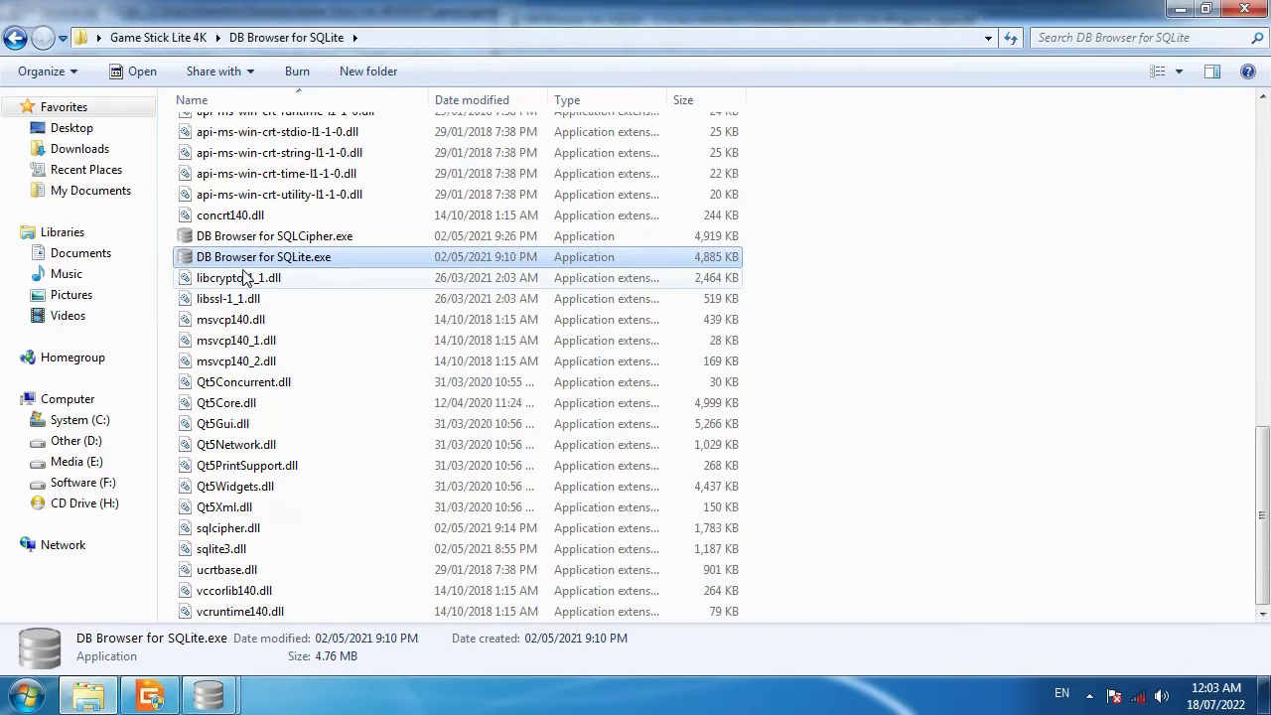
left_click(17, 37)
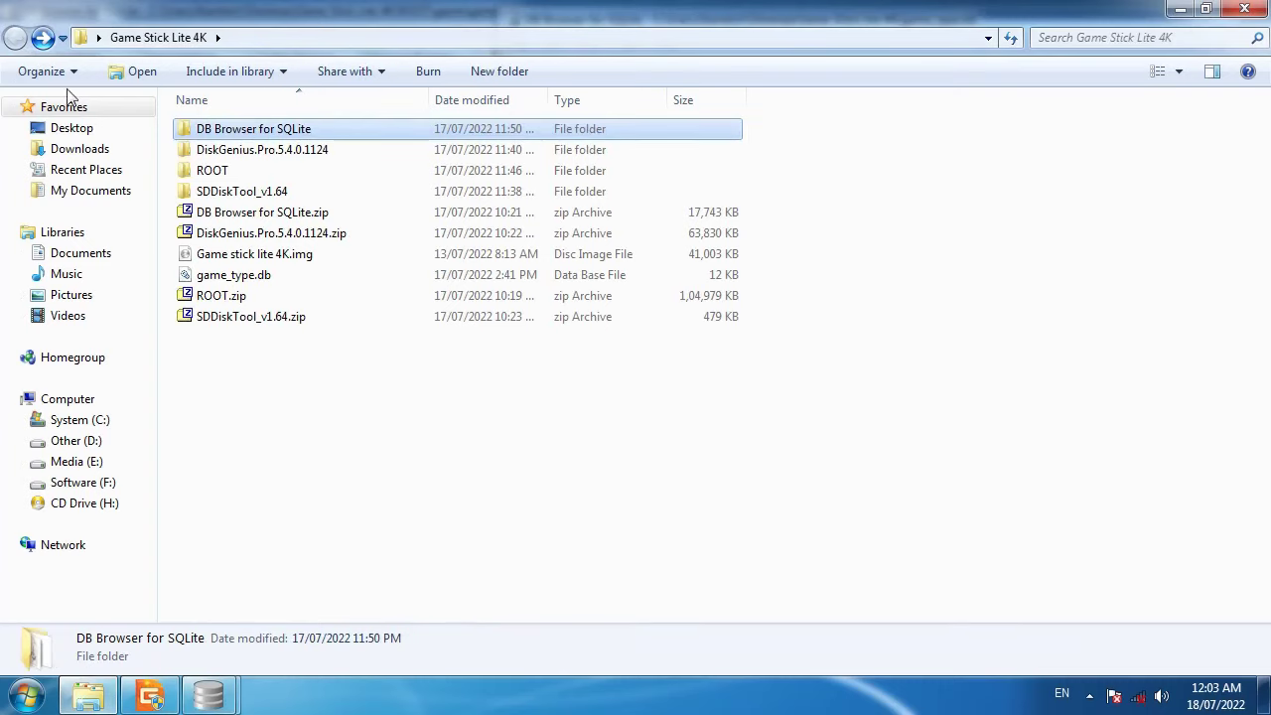
double_click(213, 171)
double_click(217, 132)
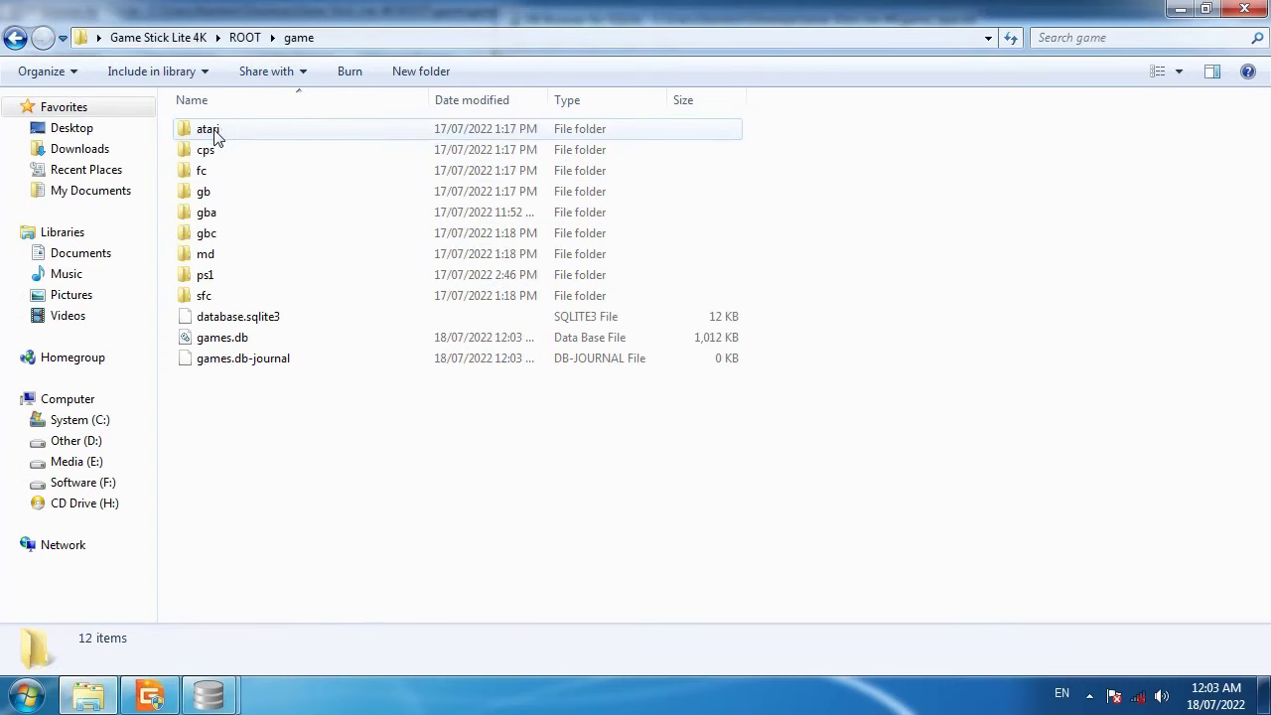
double_click(228, 280)
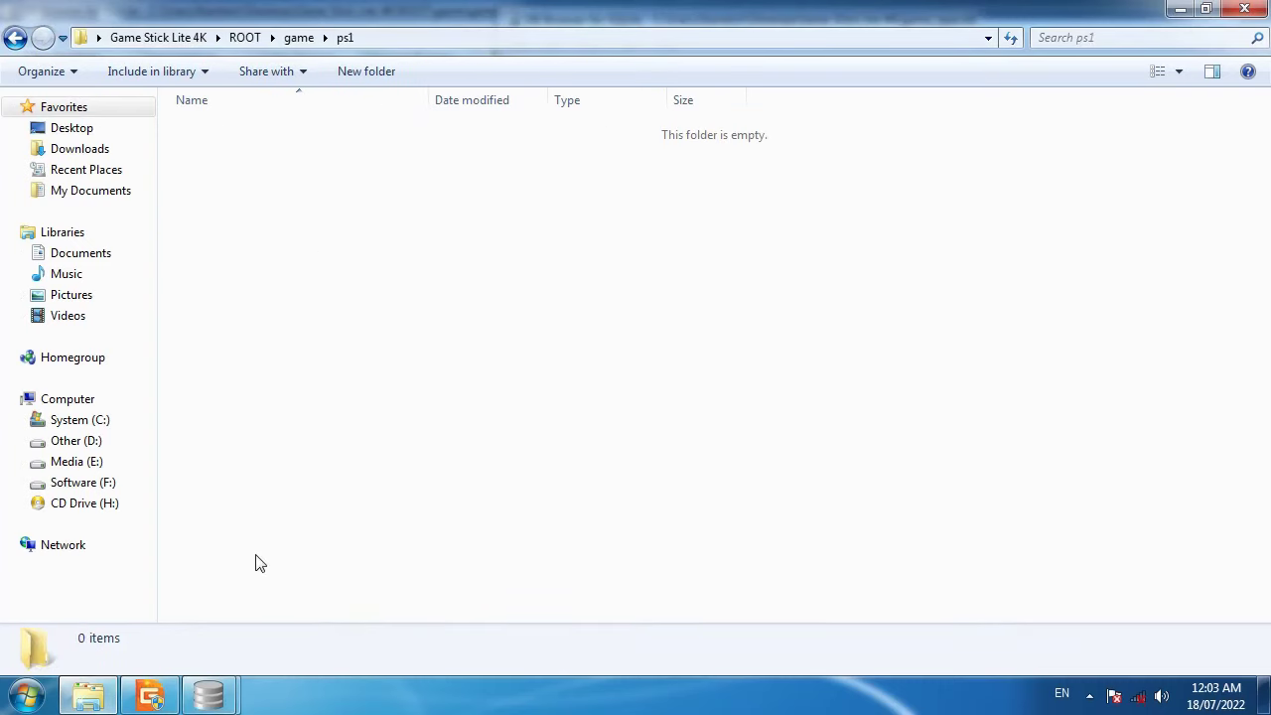
Return to the games.db window and sort tbl_game by gameid in ascending order.
mouse_move(209, 695)
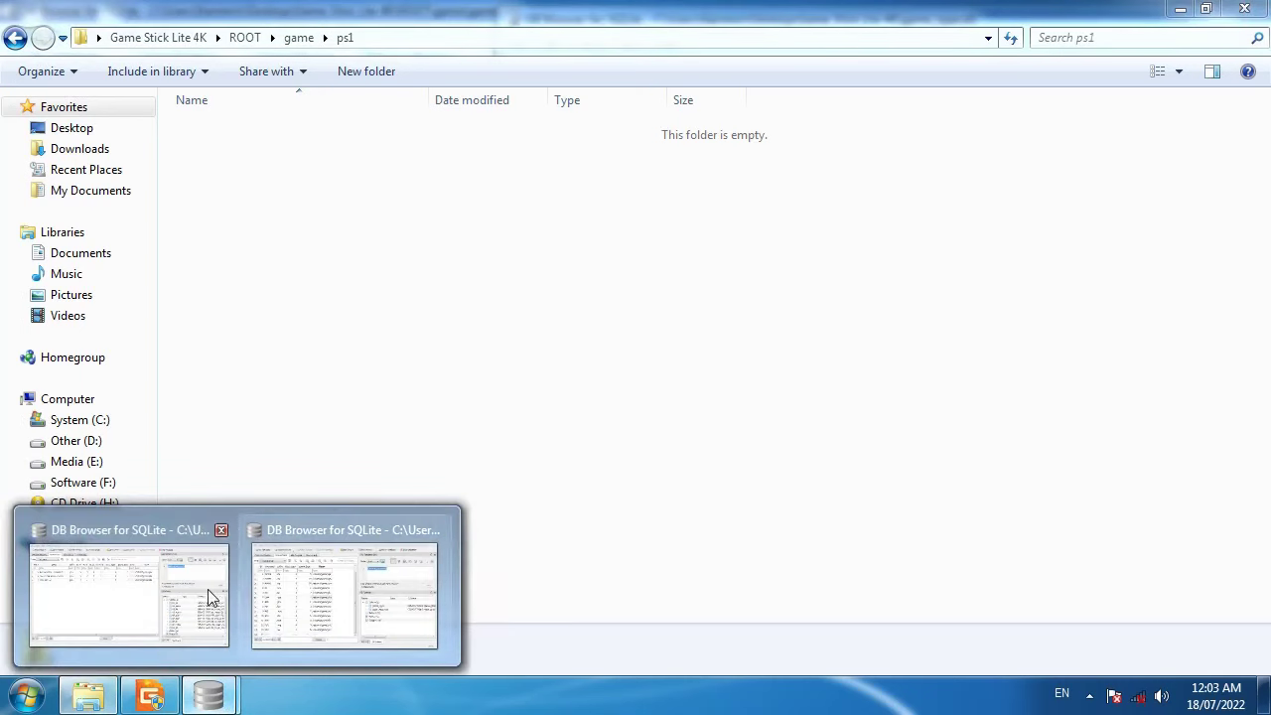
left_click(210, 597)
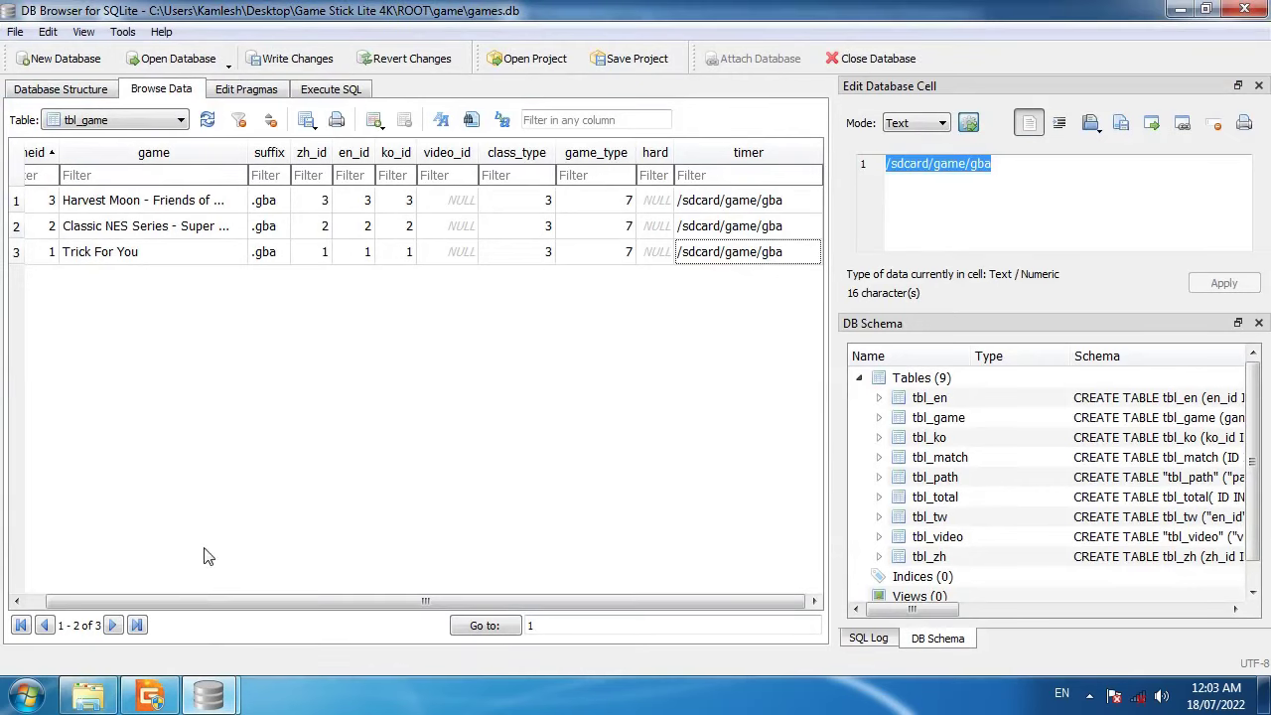
left_click(40, 152)
left_click_drag(302, 593, 282, 592)
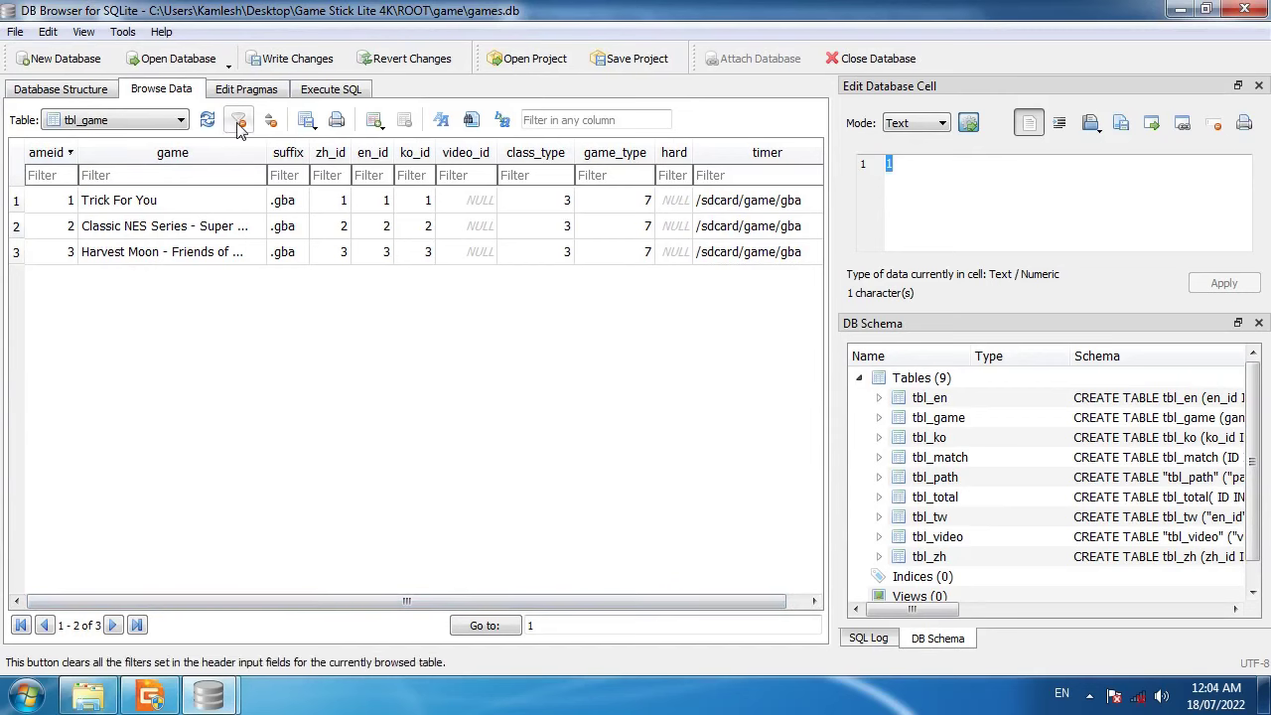
Add a new record to tbl_game with gameid 4 and the game name Gta 1.
left_click(373, 120)
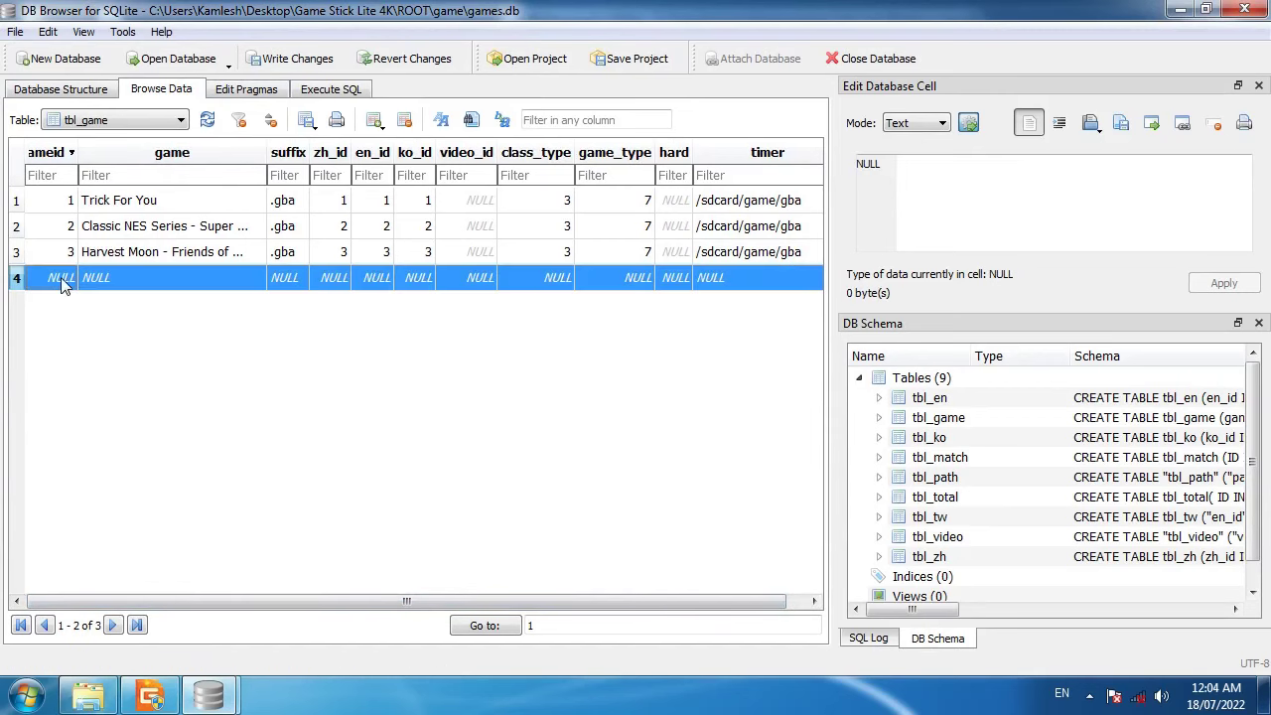
key("F2")
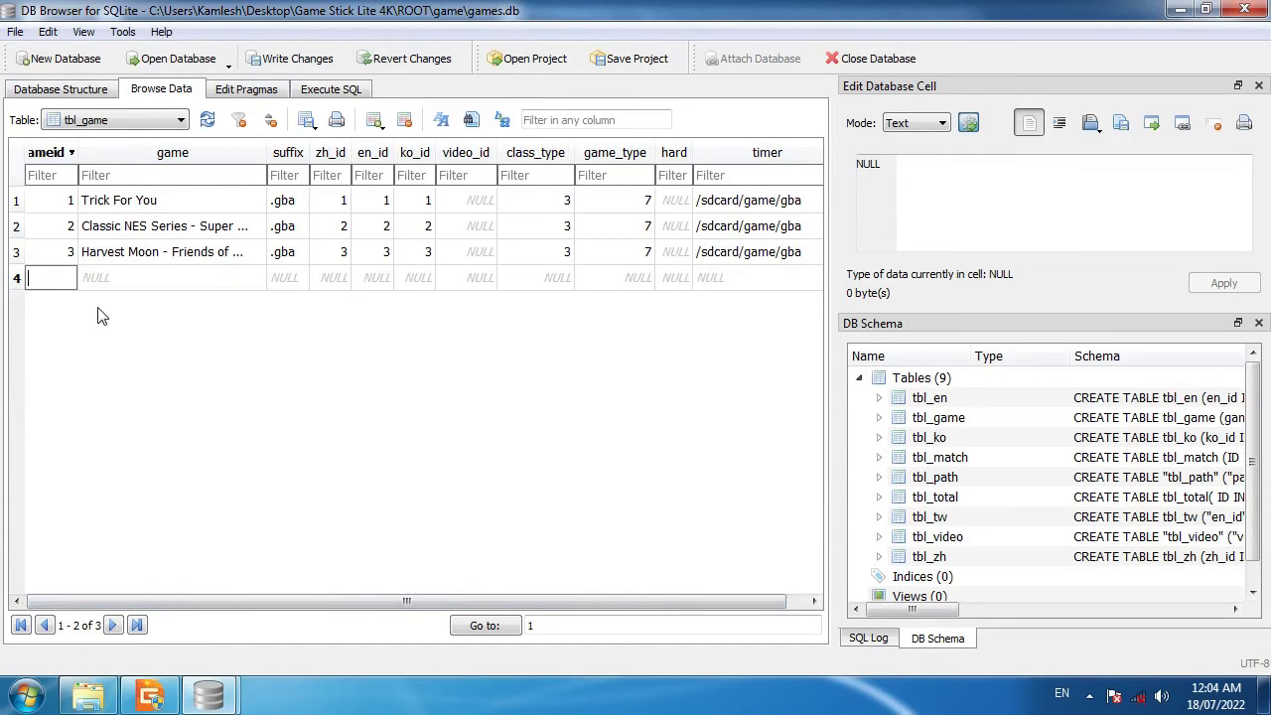
type("4")
key("Tab")
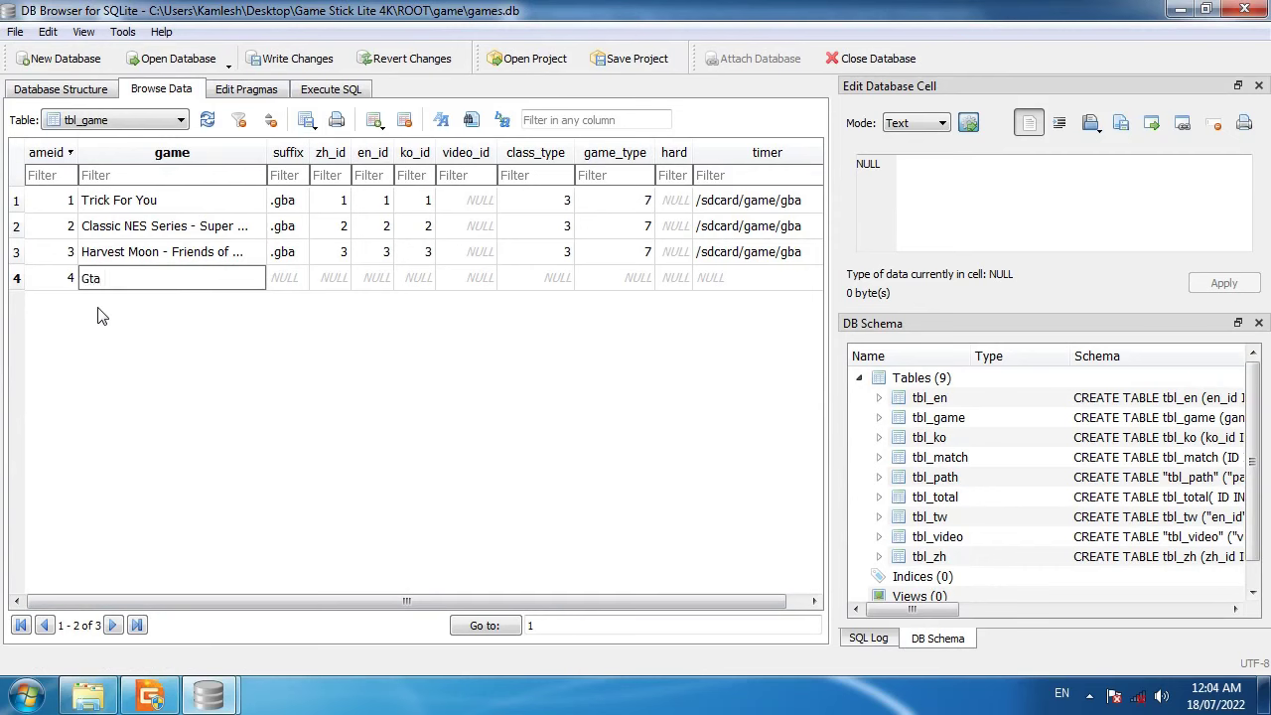
left_click(303, 282)
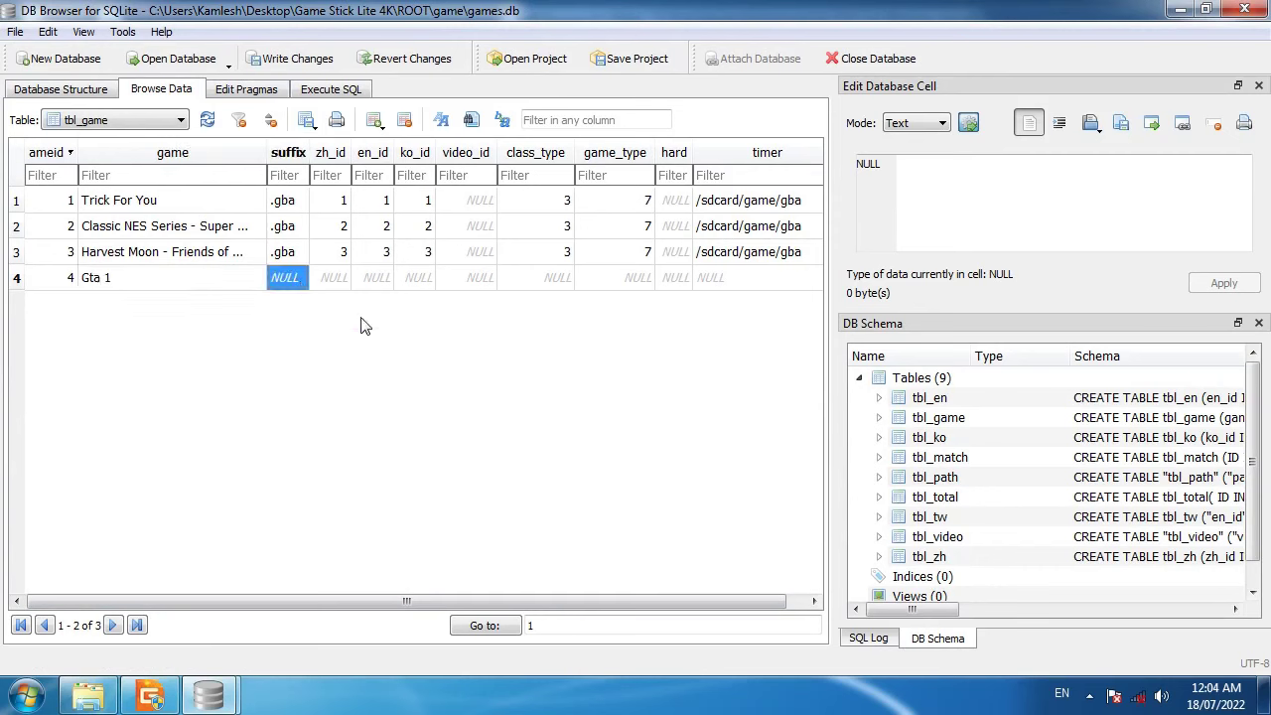
type("p")
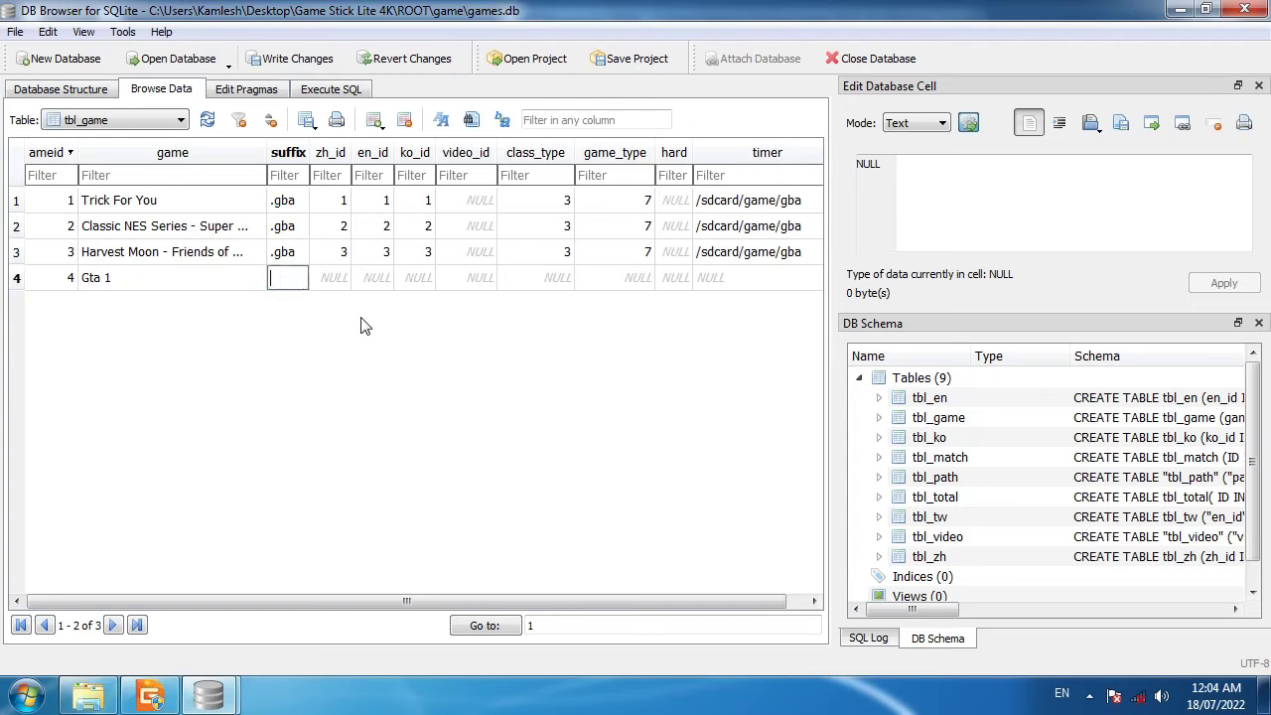
type(".")
key("BackSpace")
Look up the suffixes listed for the PS1 rows in game_type.db, and return to Gta 1's suffix cell in games.db.
left_click(221, 697)
left_click(300, 566)
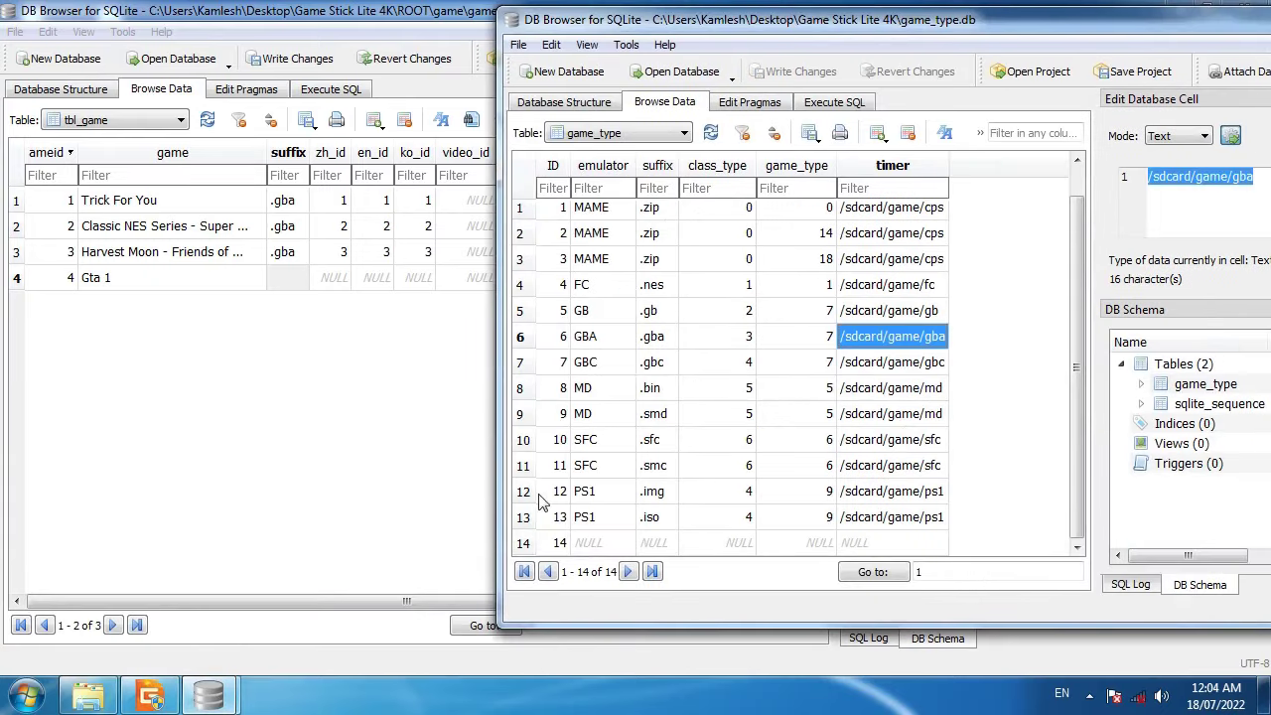
left_click(653, 496)
left_click(652, 517)
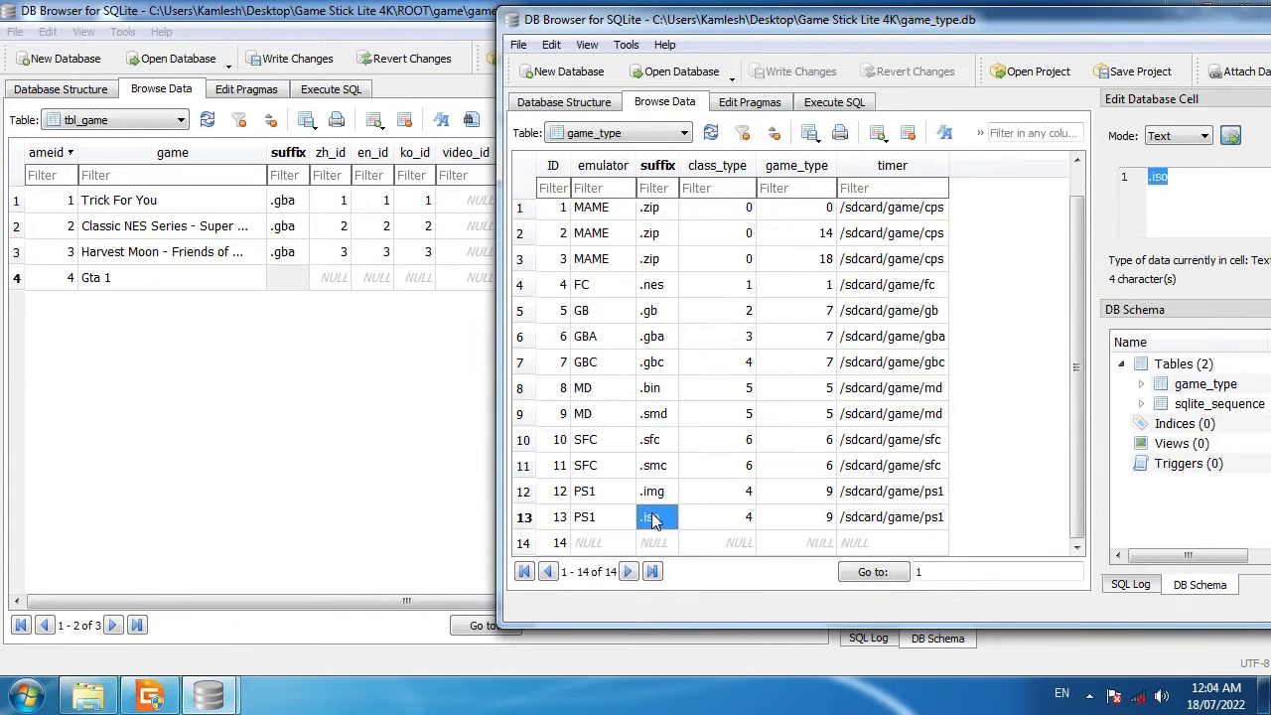
left_click(663, 493)
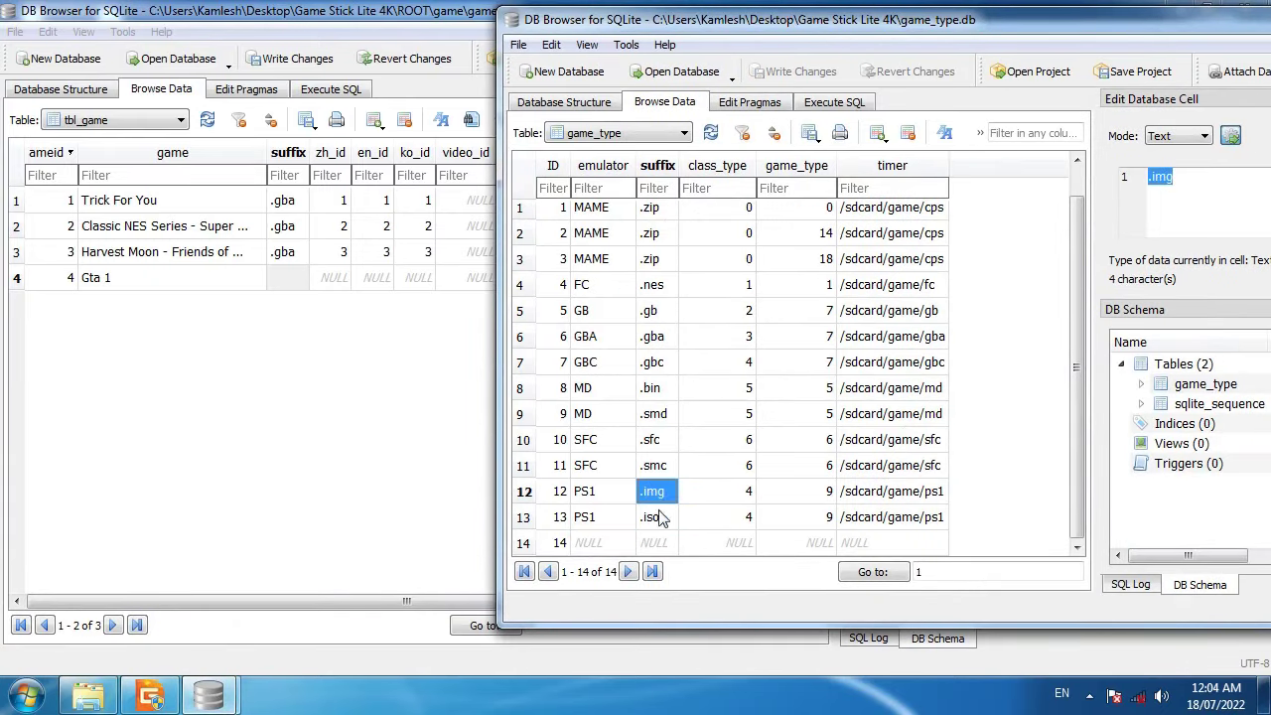
left_click(661, 514)
left_click(666, 496)
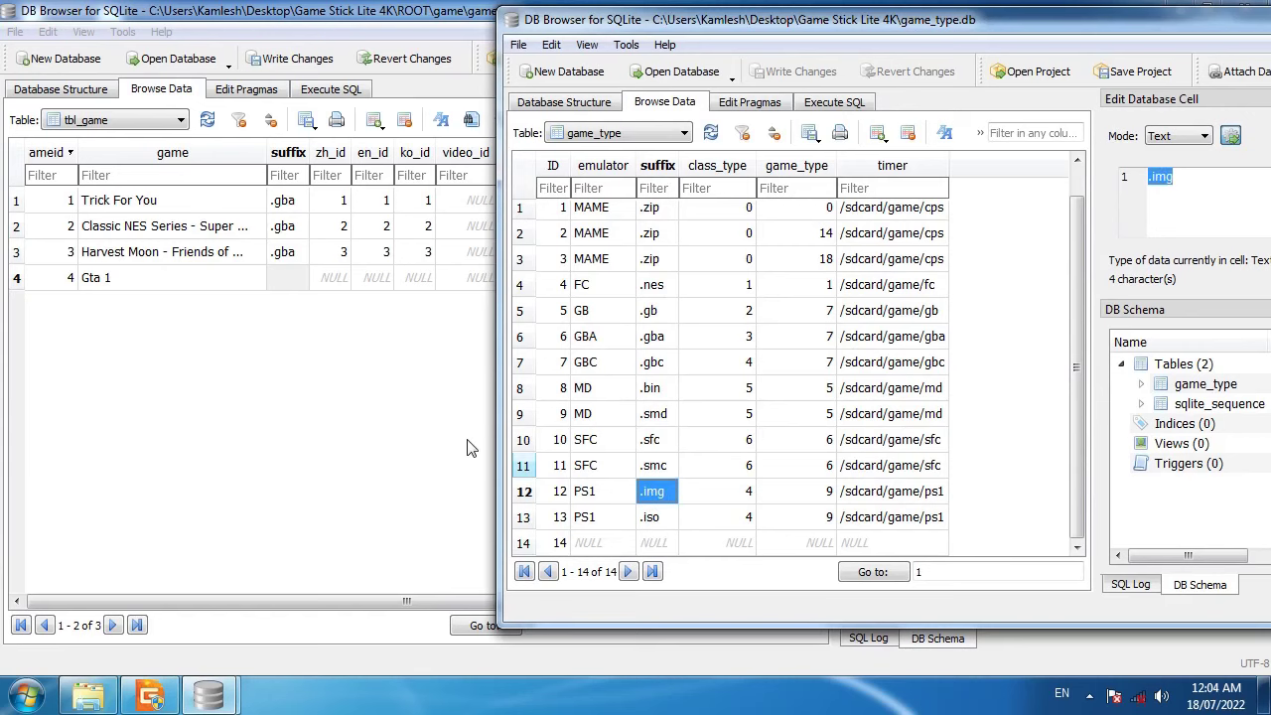
left_click(290, 277)
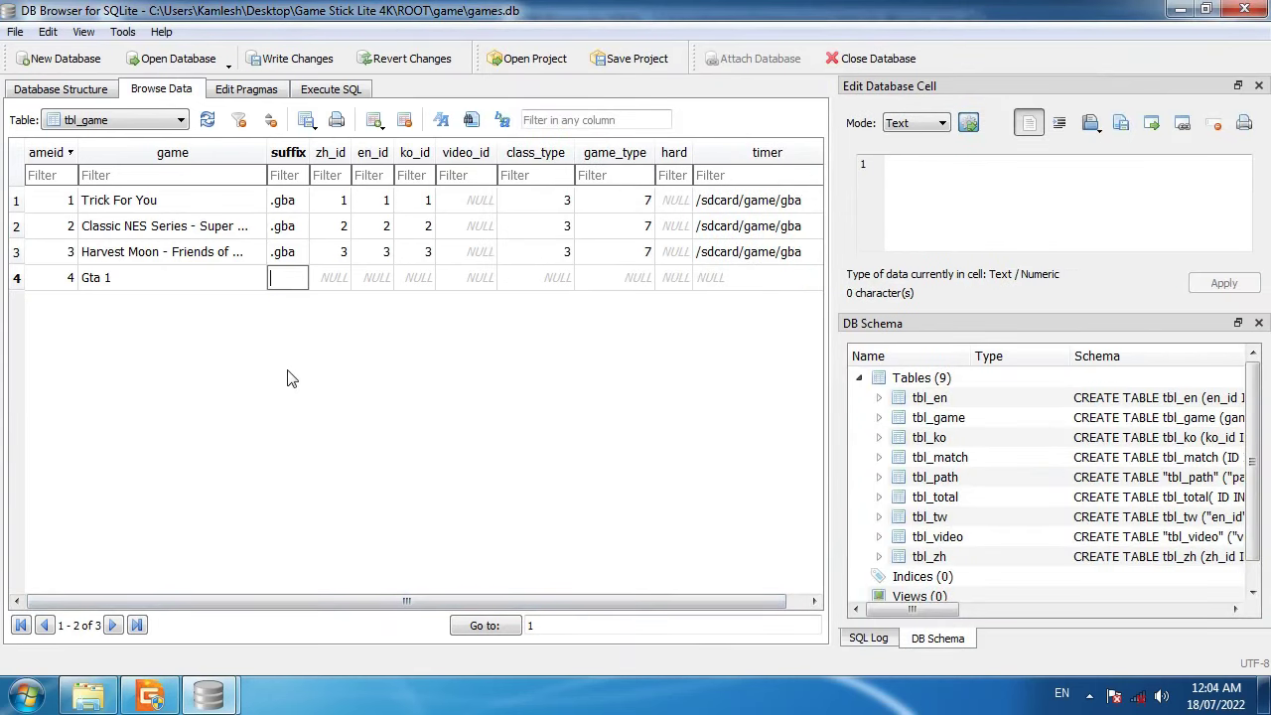
Check the file extension of Classic NES Series - Super Mario Bros.gba in its properties from the gba folder, and reopen the ps1 folder.
key("alt+Tab")
left_click(18, 39)
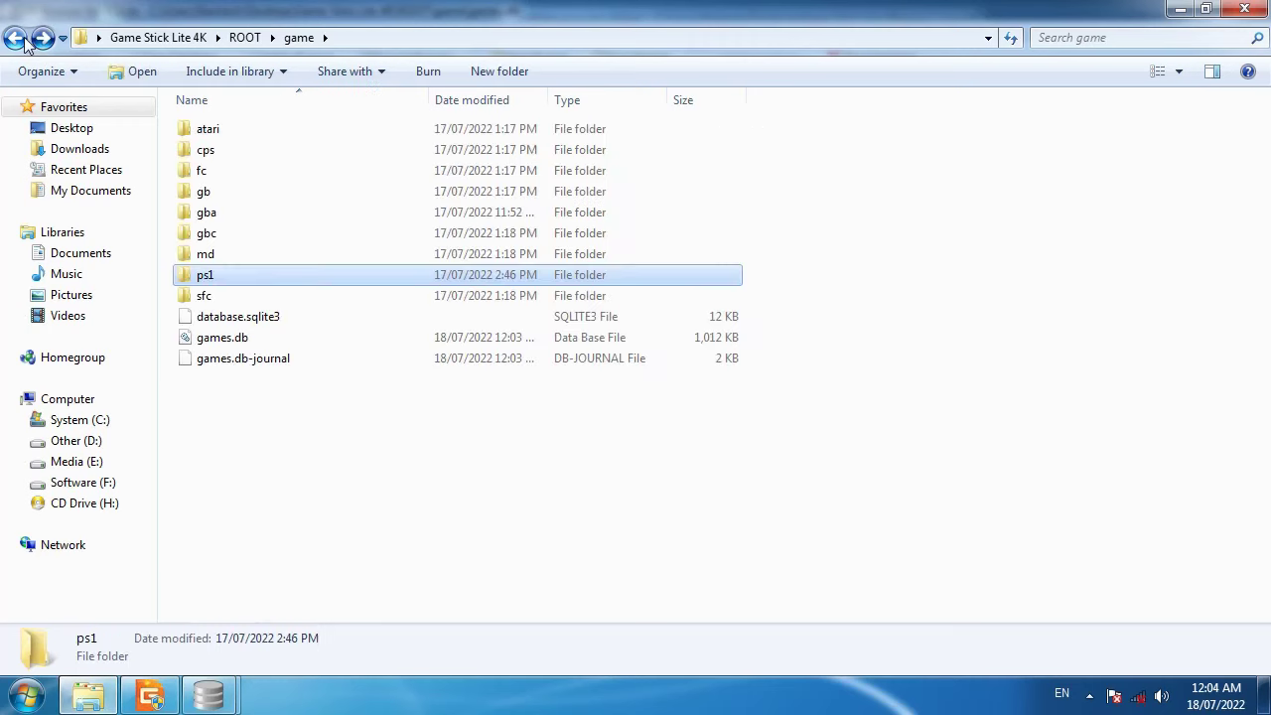
double_click(213, 213)
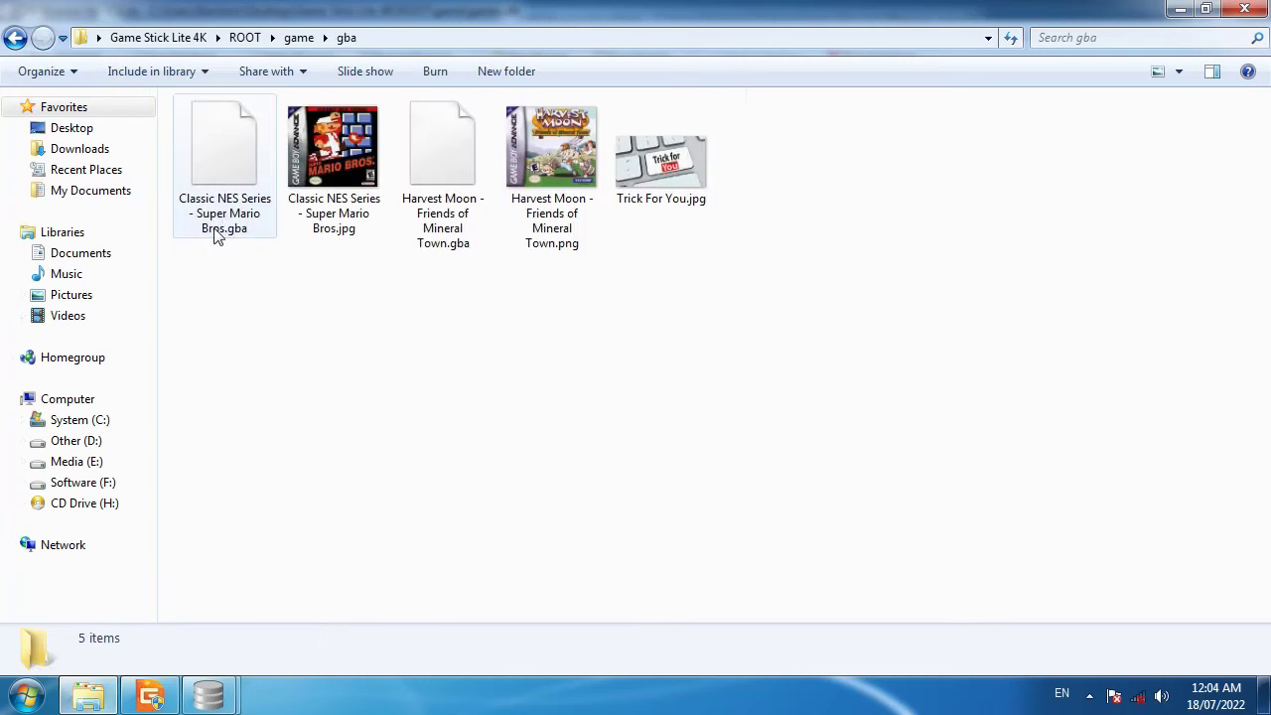
right_click(239, 212)
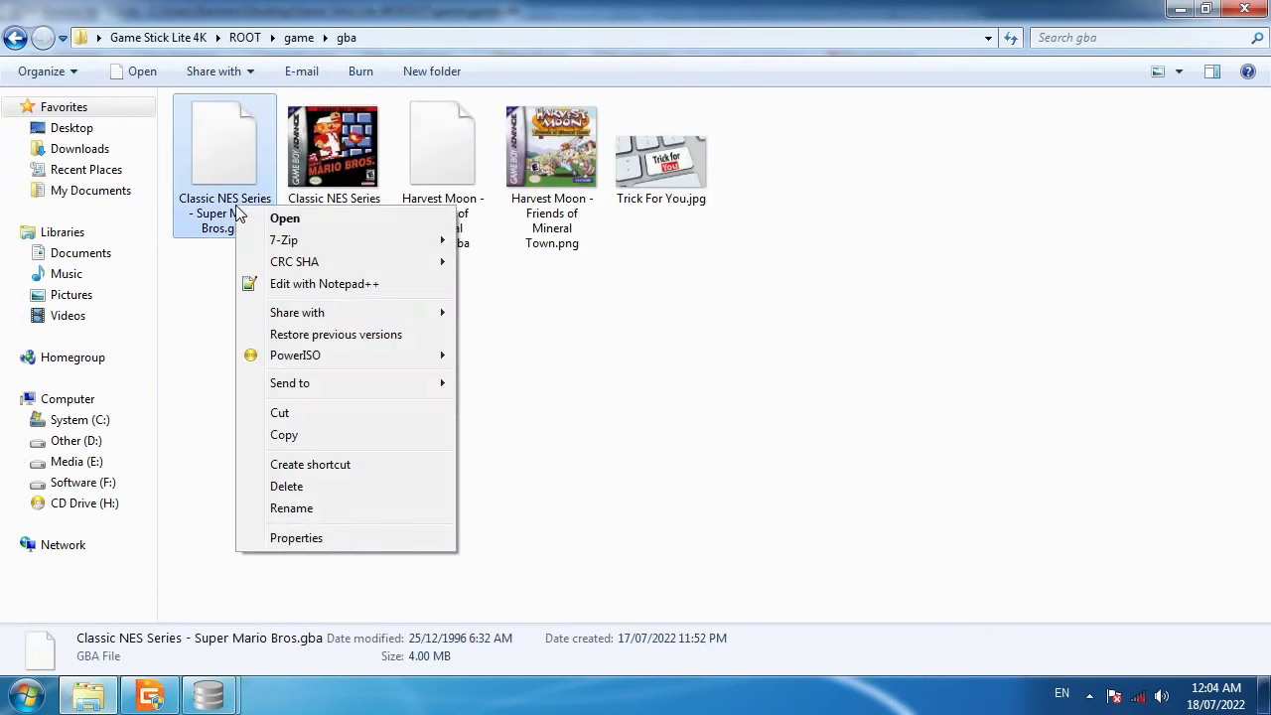
left_click(298, 539)
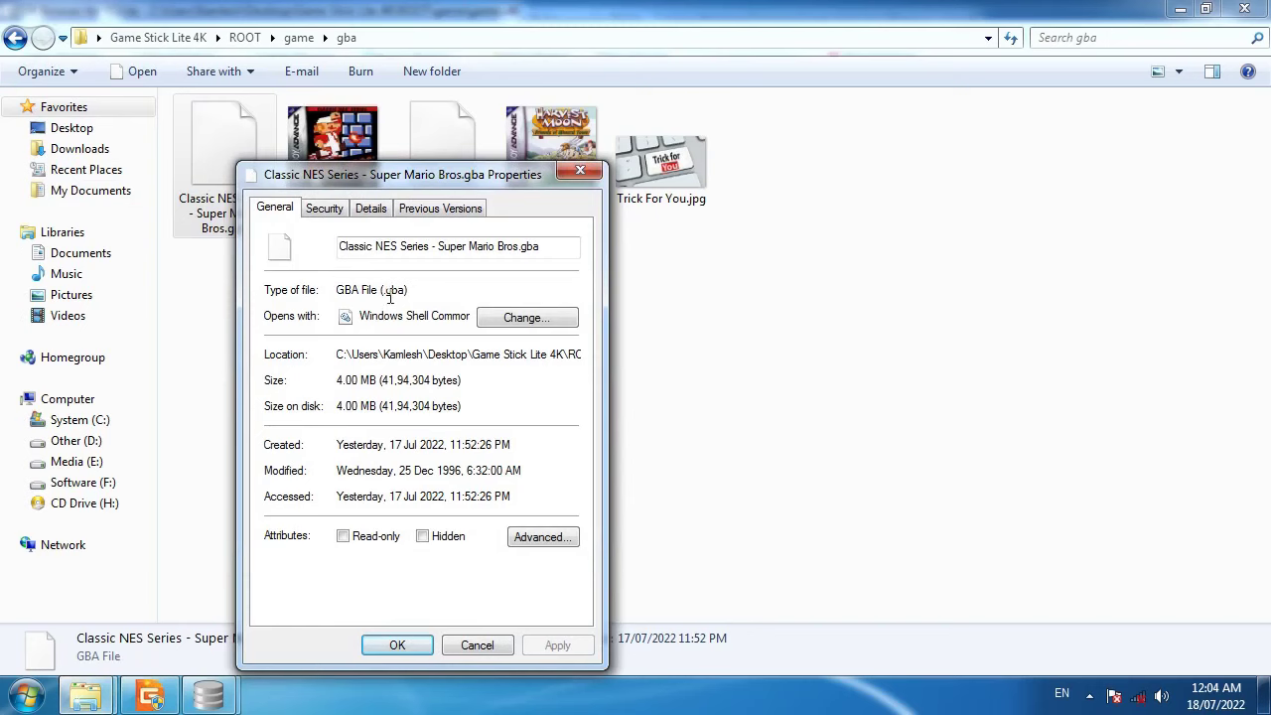
double_click(383, 290)
left_click(386, 291)
double_click(388, 293)
left_click(582, 169)
left_click(15, 39)
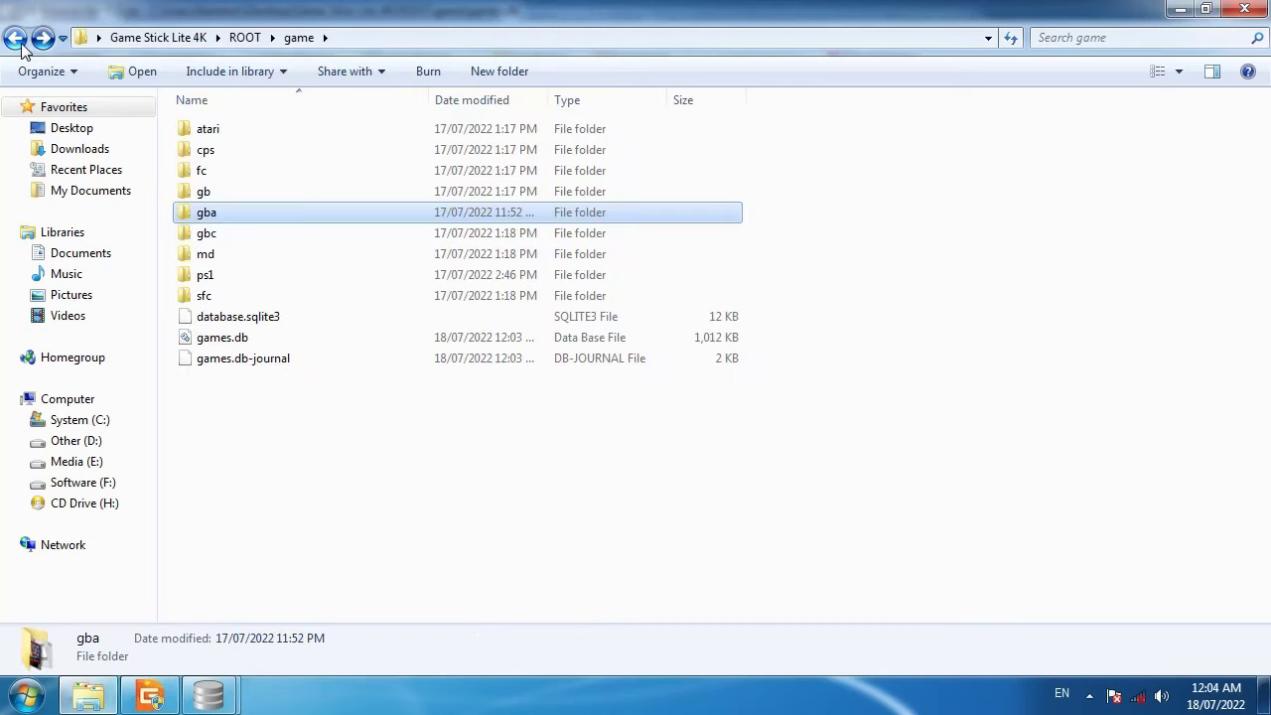
double_click(250, 275)
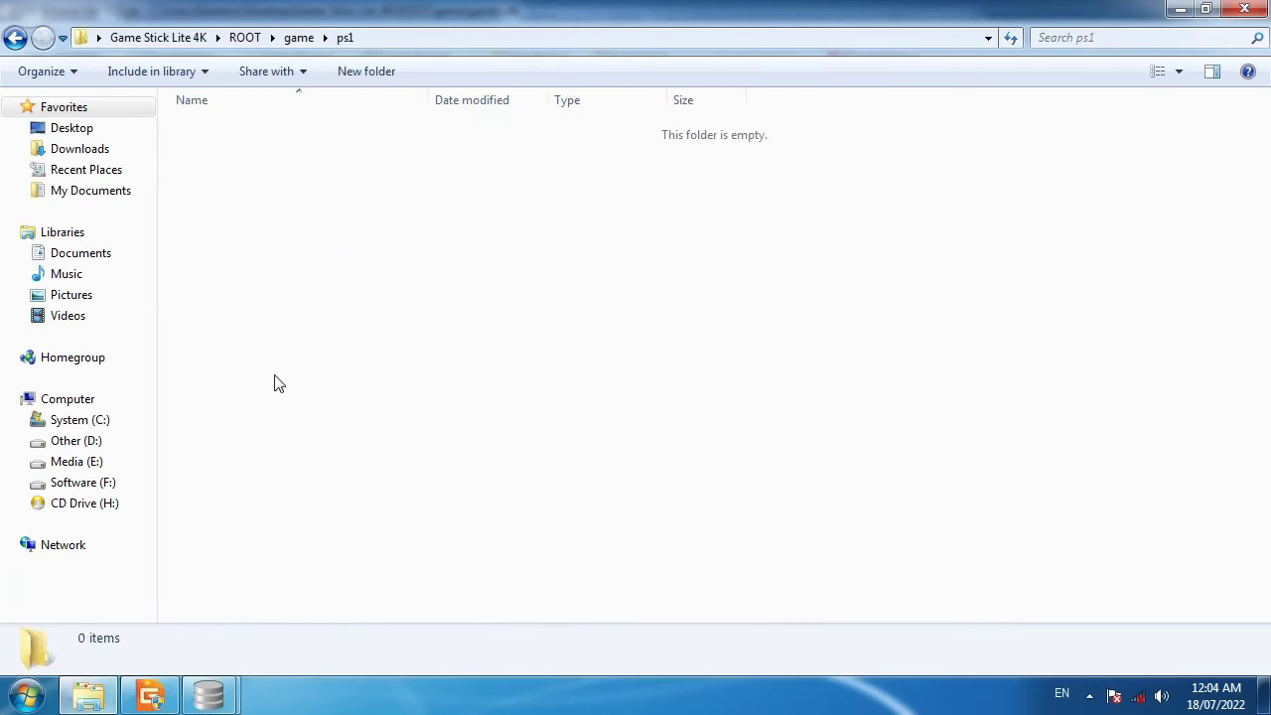
Set the suffix of the Gta 1 record in tbl_game of games.db to .iso.
mouse_move(208, 695)
left_click(162, 604)
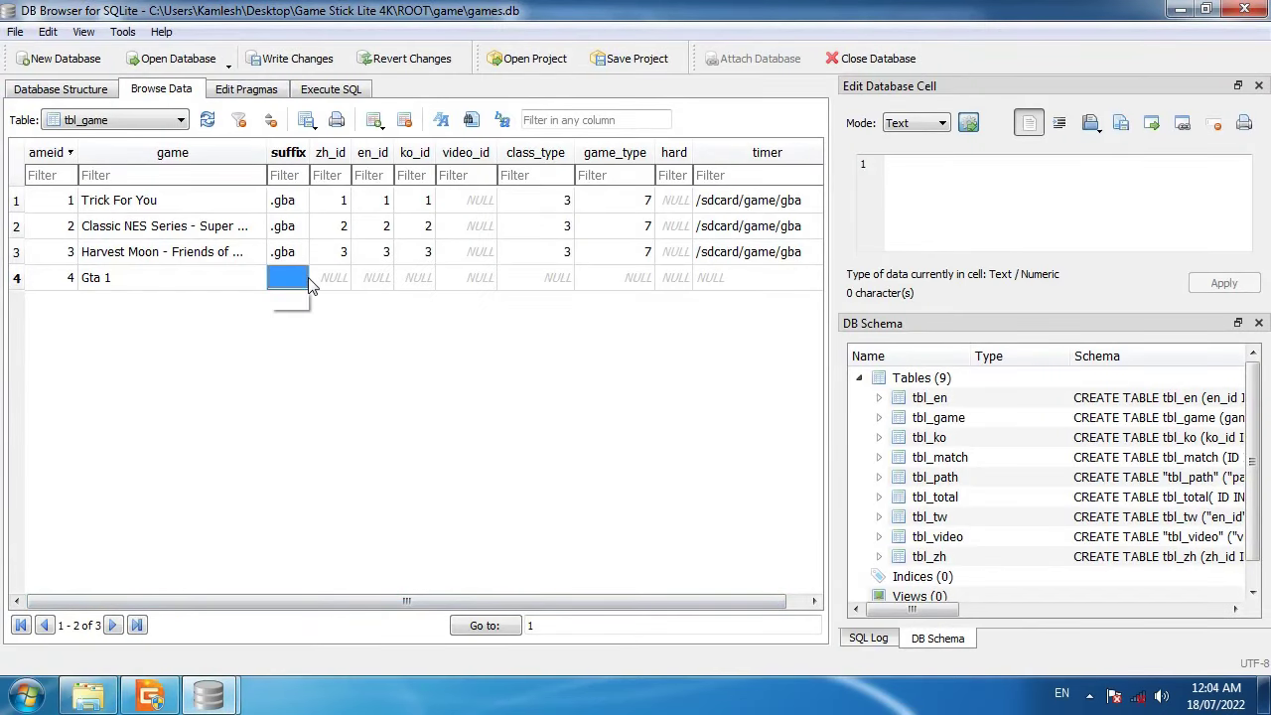
type(".")
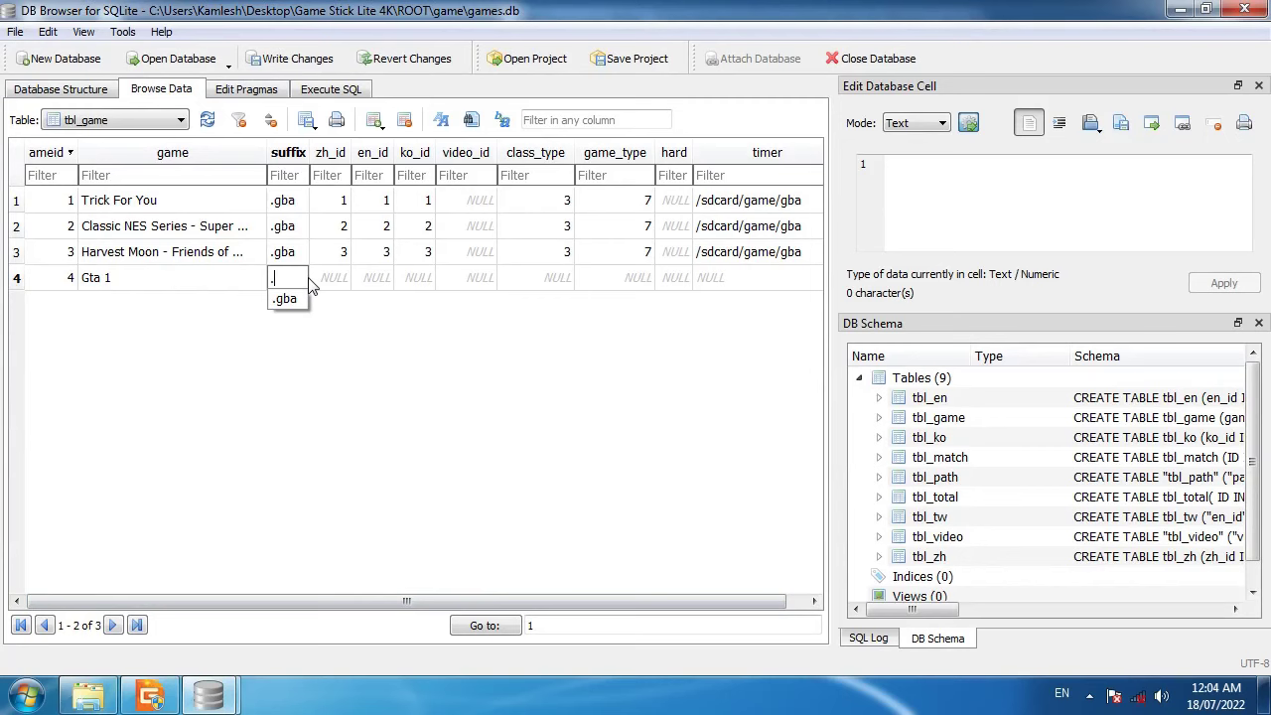
type("iso")
key("Return")
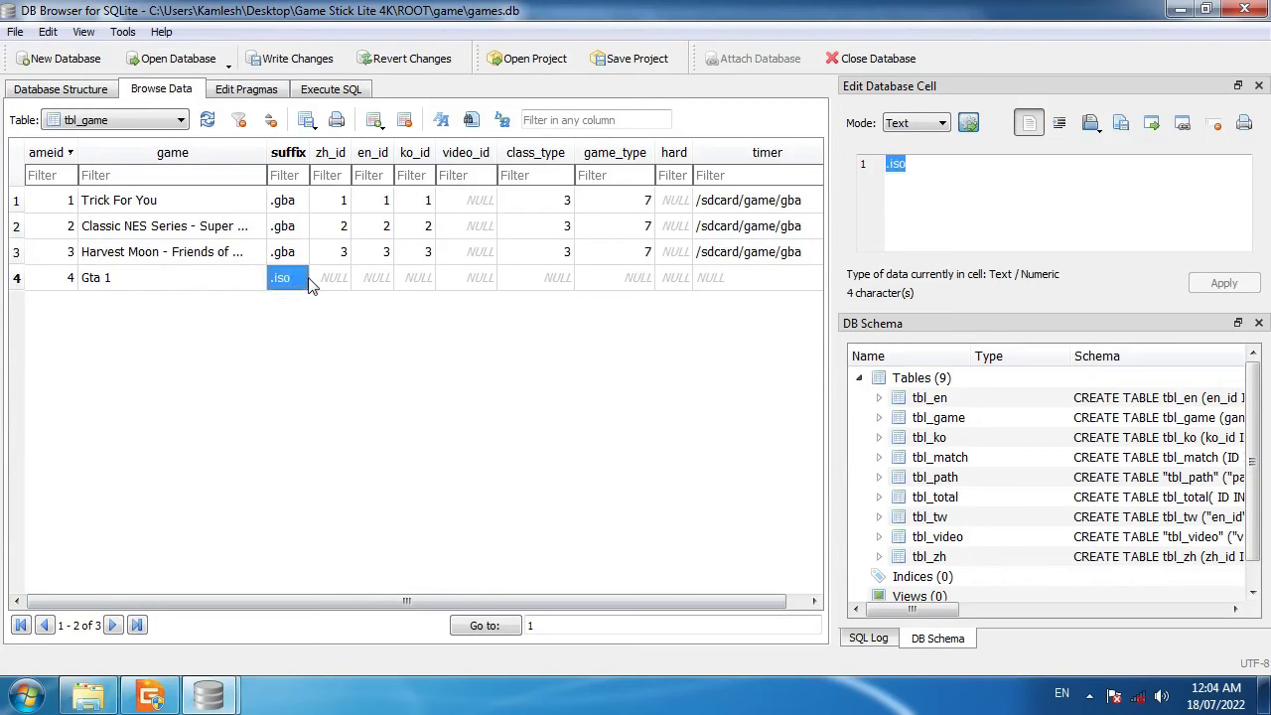
Set zh_id, en_id and ko_id of the Gta 1 record to 4, leaving video_id blank.
key("Tab")
type("4")
key("Tab")
type("4")
key("Tab")
type("4")
key("Tab")
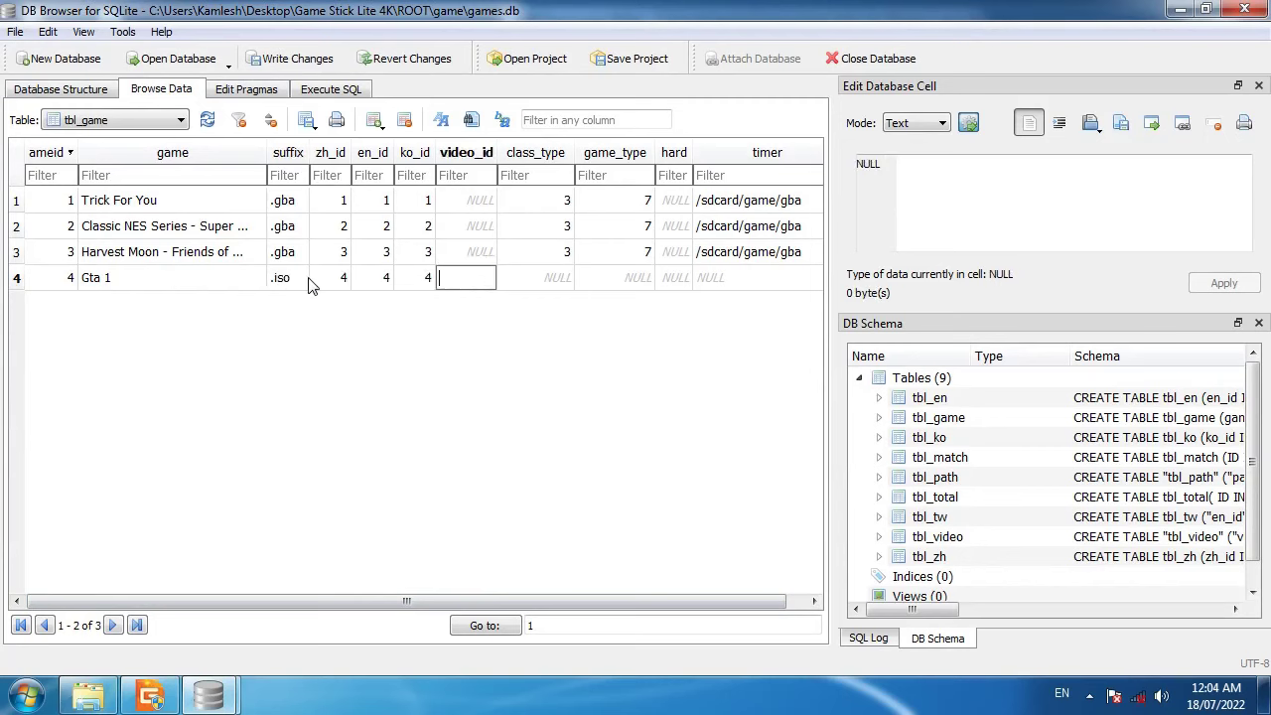
key("Tab")
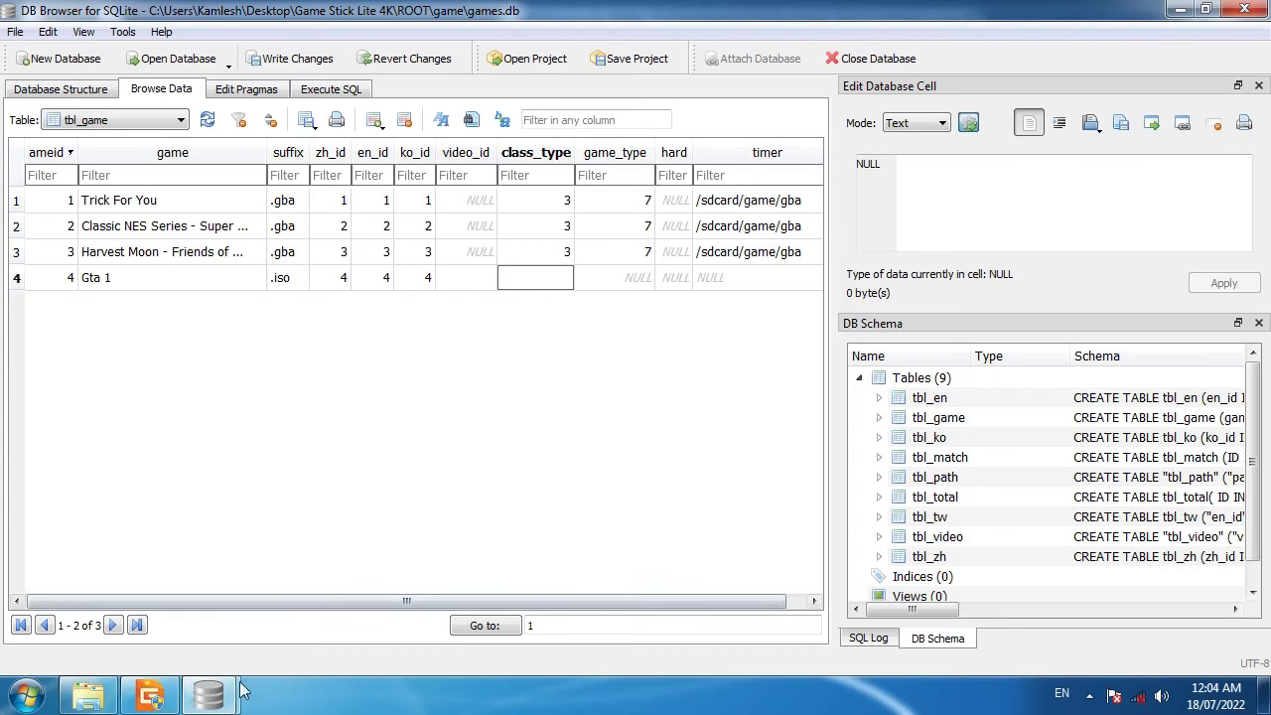
Look up class_type and game_type for the PS1 .iso row in game_type.db, and return to games.db.
mouse_move(208, 695)
left_click(320, 554)
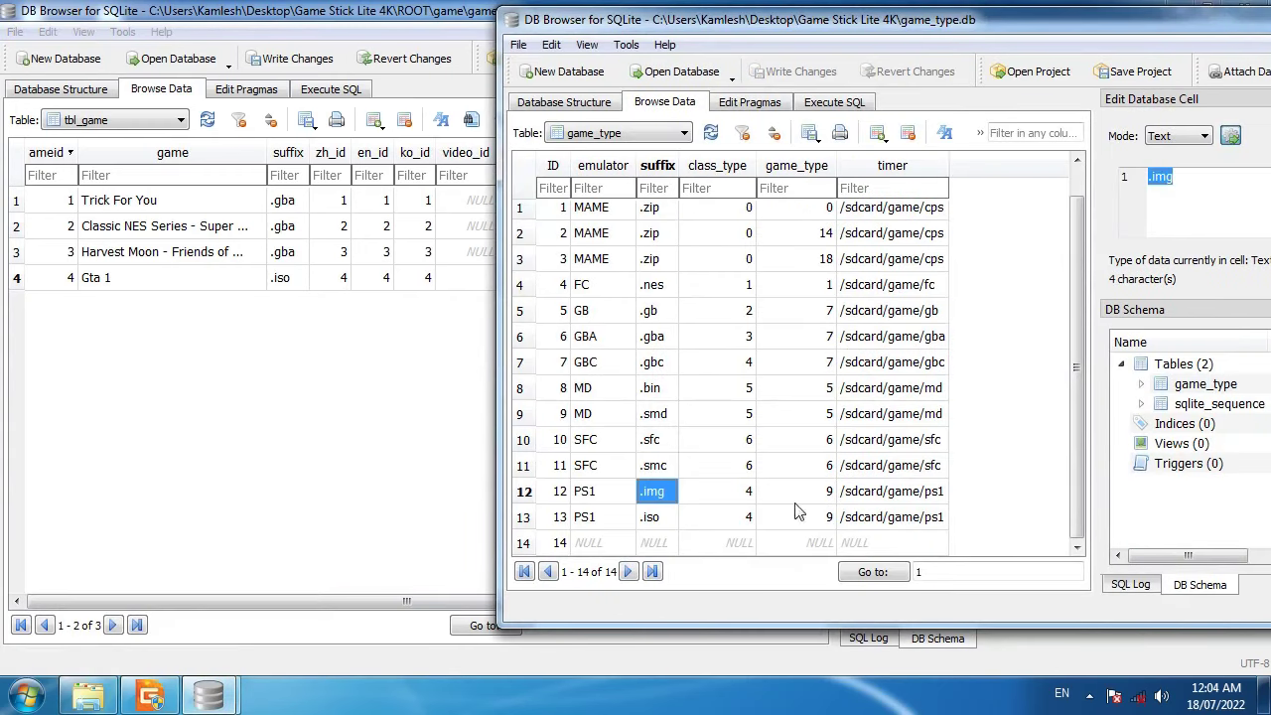
left_click(655, 517)
left_click(590, 526)
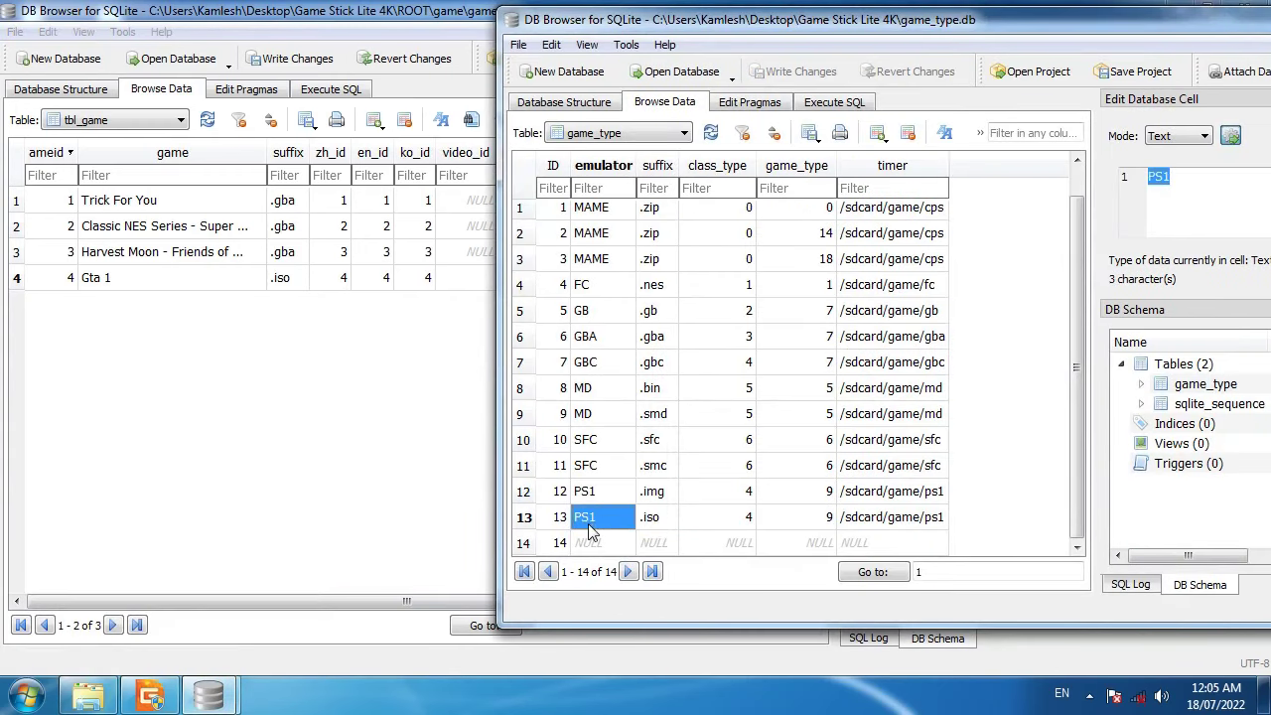
left_click(746, 525)
left_click(826, 521)
left_click(434, 409)
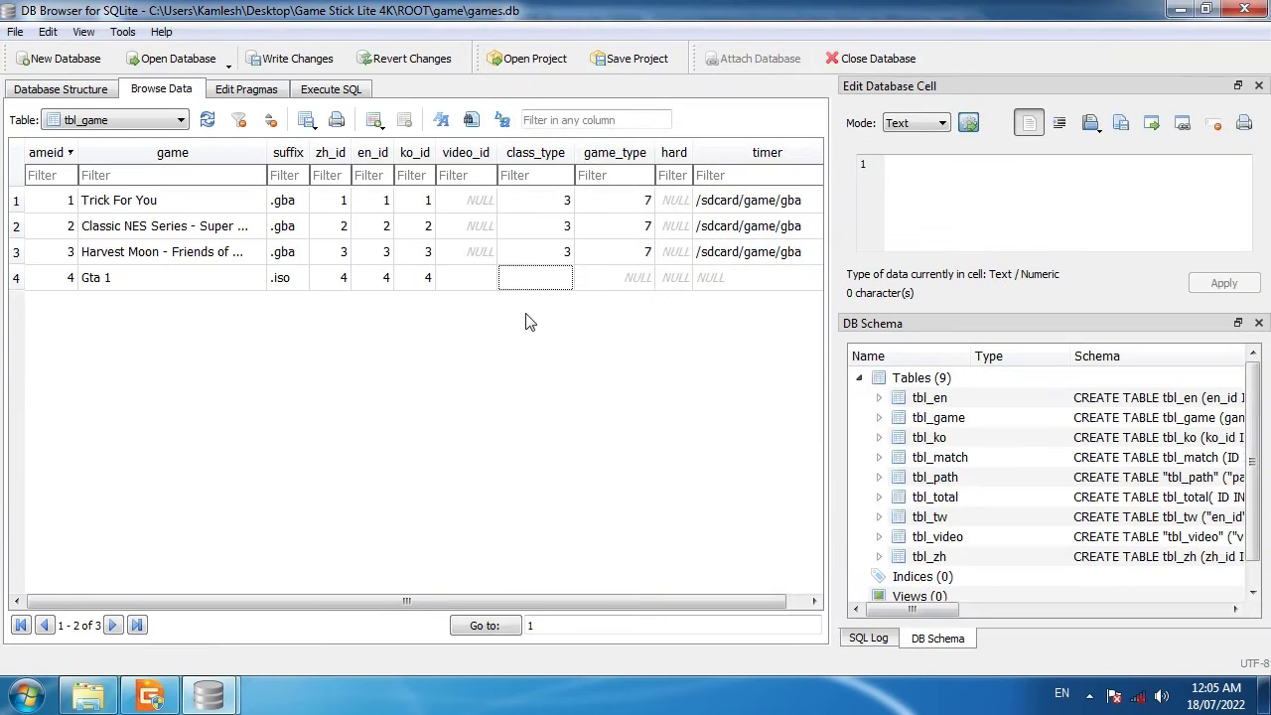
Set class_type to 4 and game_type to 9 for the Gta 1 record, leaving hard blank.
left_click(531, 290)
type("4")
key("Tab")
type("9")
key("Tab")
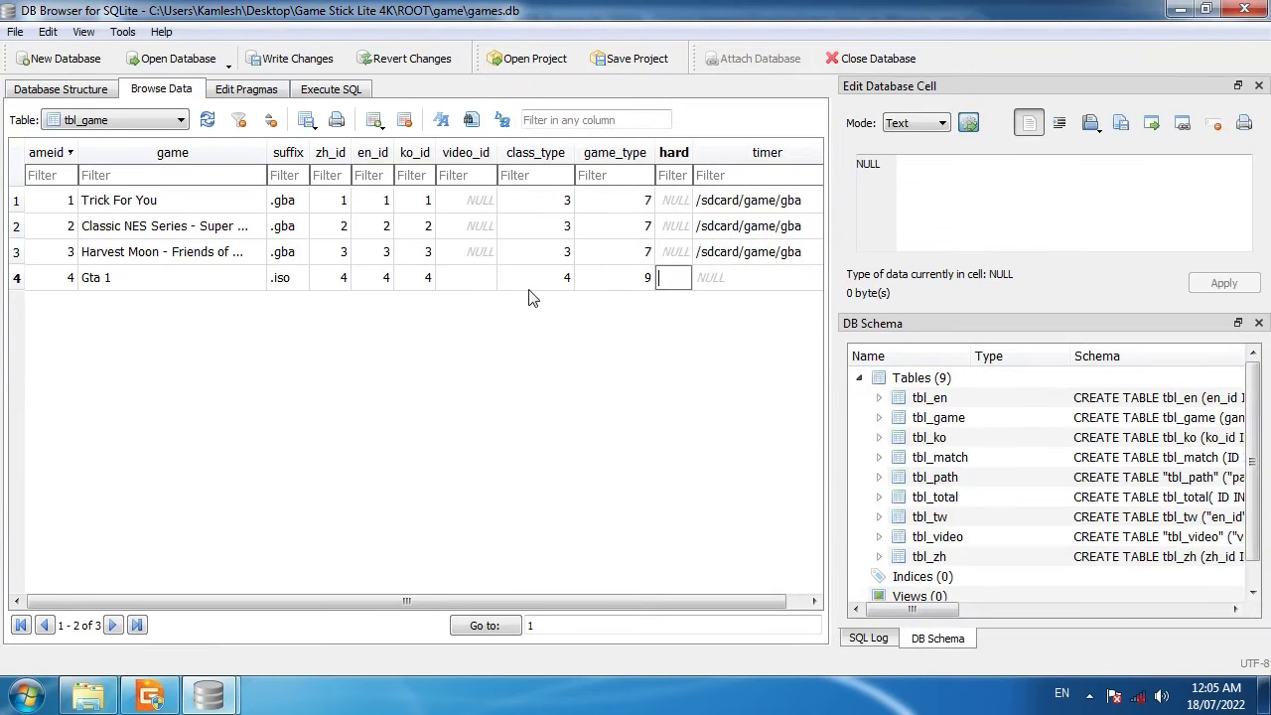
key("Tab")
left_click(652, 200)
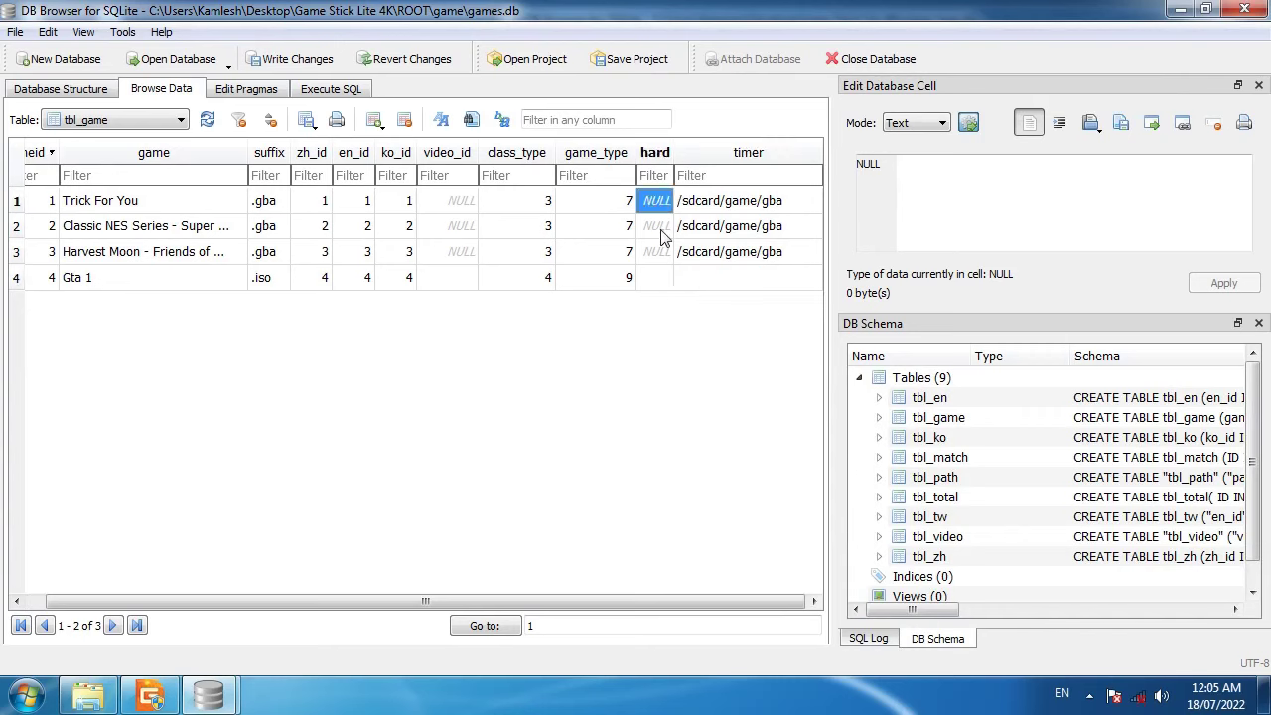
Set hard to 0 for all four records in tbl_game.
type("0")
key("Return")
type("0")
key("Return")
type("0")
key("Return")
type("0")
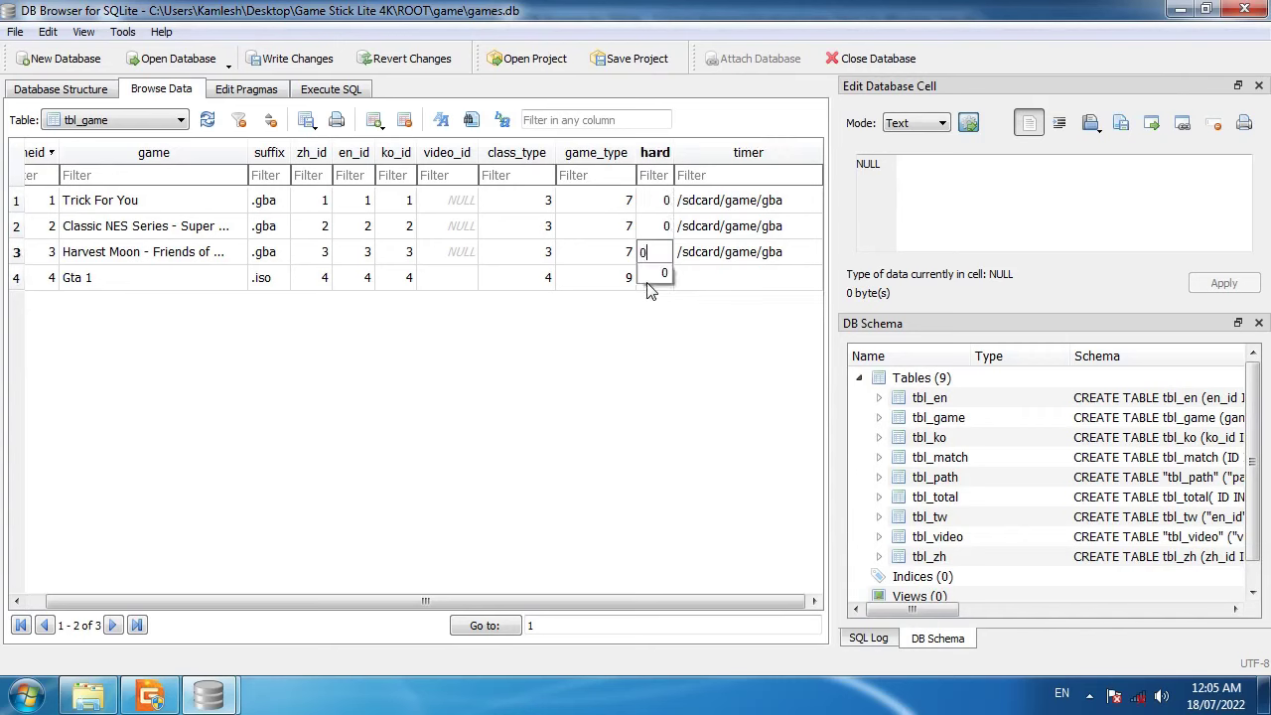
key("Escape")
type("0")
key("Return")
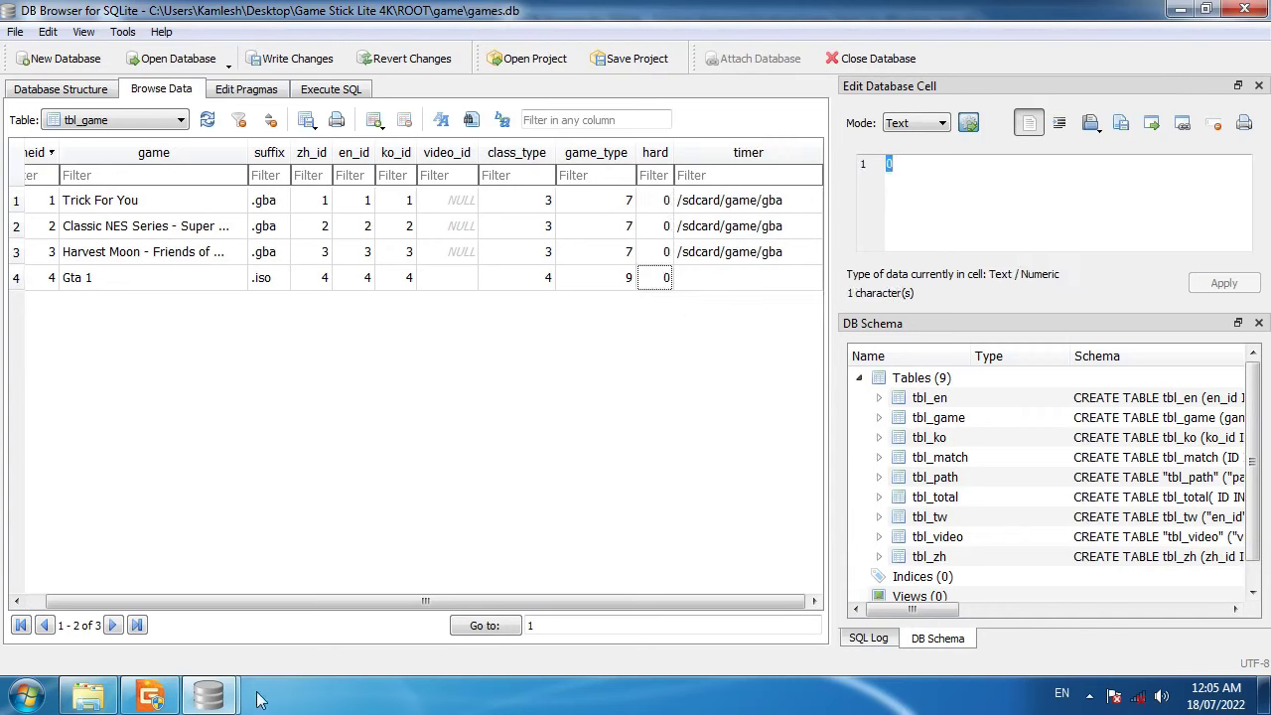
left_click_drag(656, 199, 658, 298)
left_click(668, 308)
left_click_drag(656, 208, 663, 286)
left_click(475, 387)
Switch to game_type.db and copy the timer path /sdcard/game/ps1 from the PS1 .iso row.
mouse_move(208, 697)
left_click(345, 584)
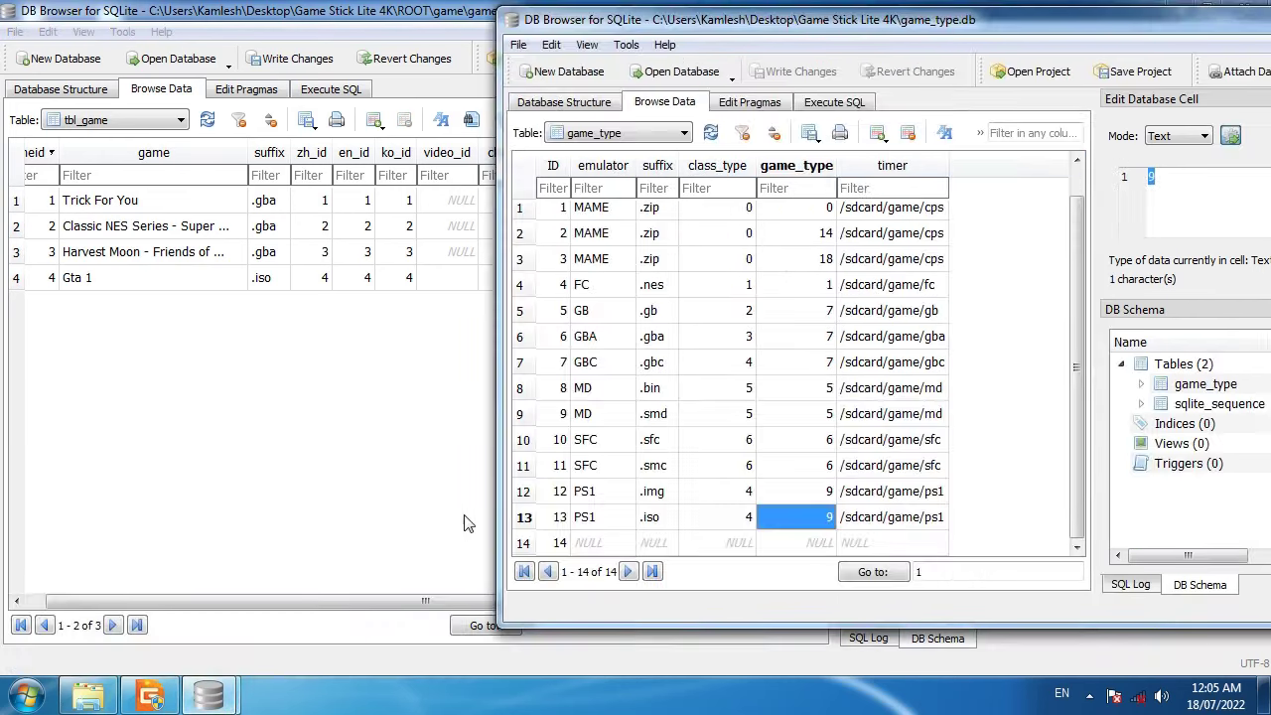
left_click_drag(651, 19, 581, 395)
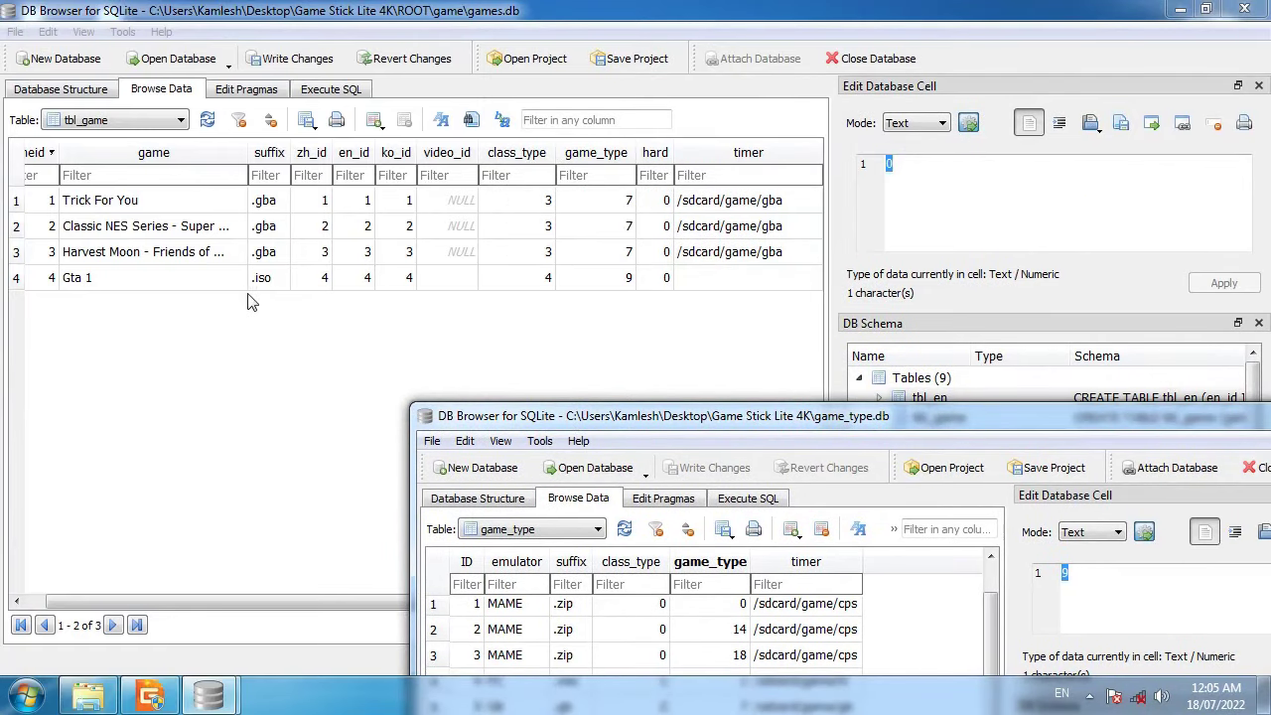
left_click_drag(616, 427, 500, 92)
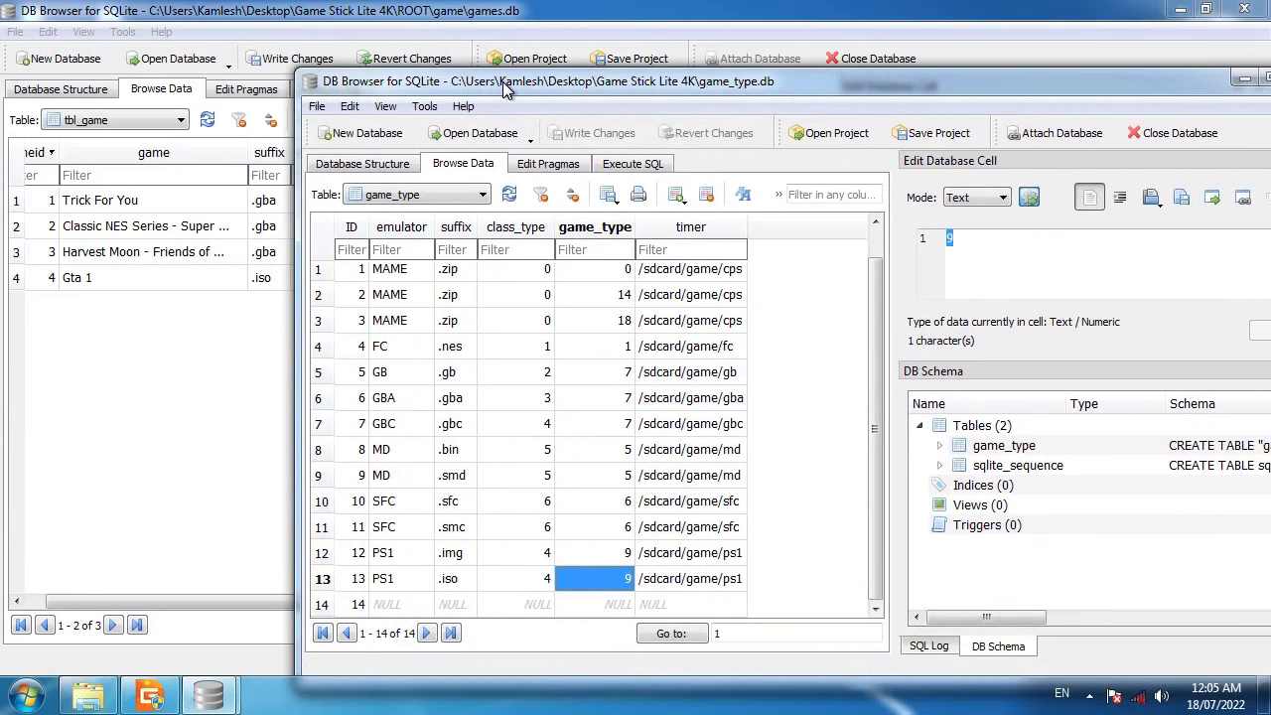
left_click(695, 584)
left_click(1080, 242)
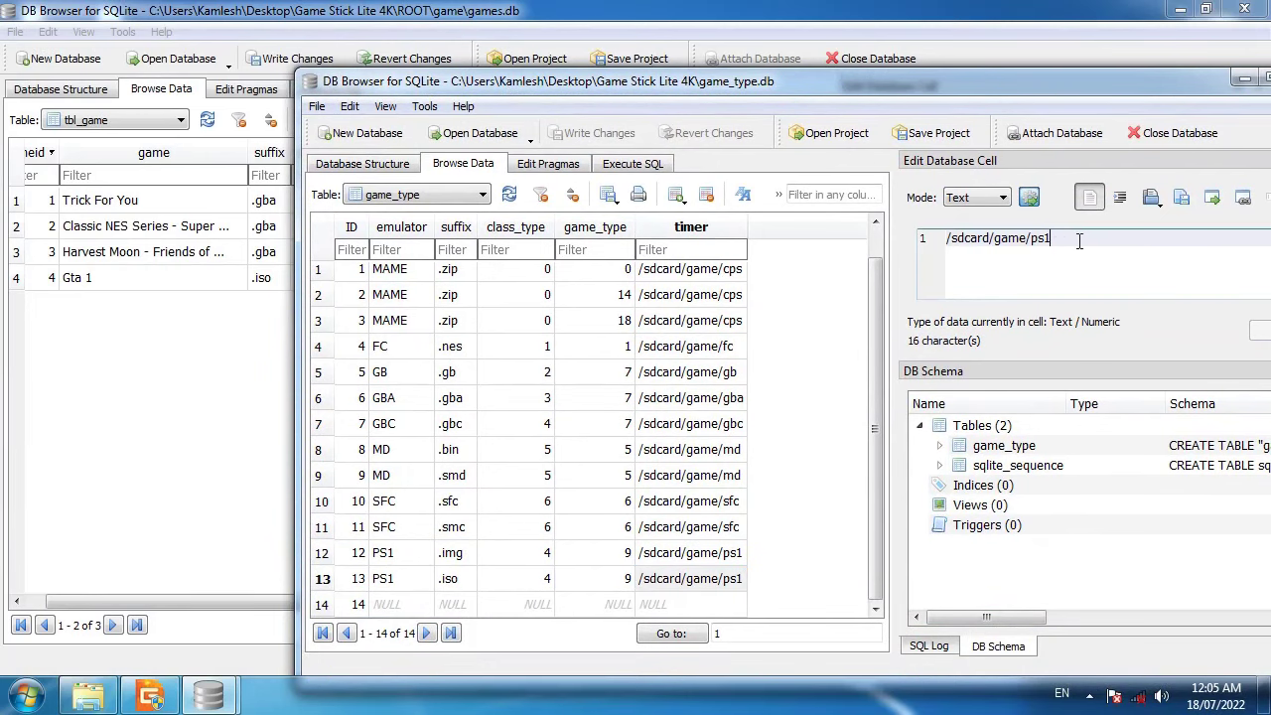
left_click_drag(1052, 240, 936, 240)
right_click(953, 238)
left_click(996, 322)
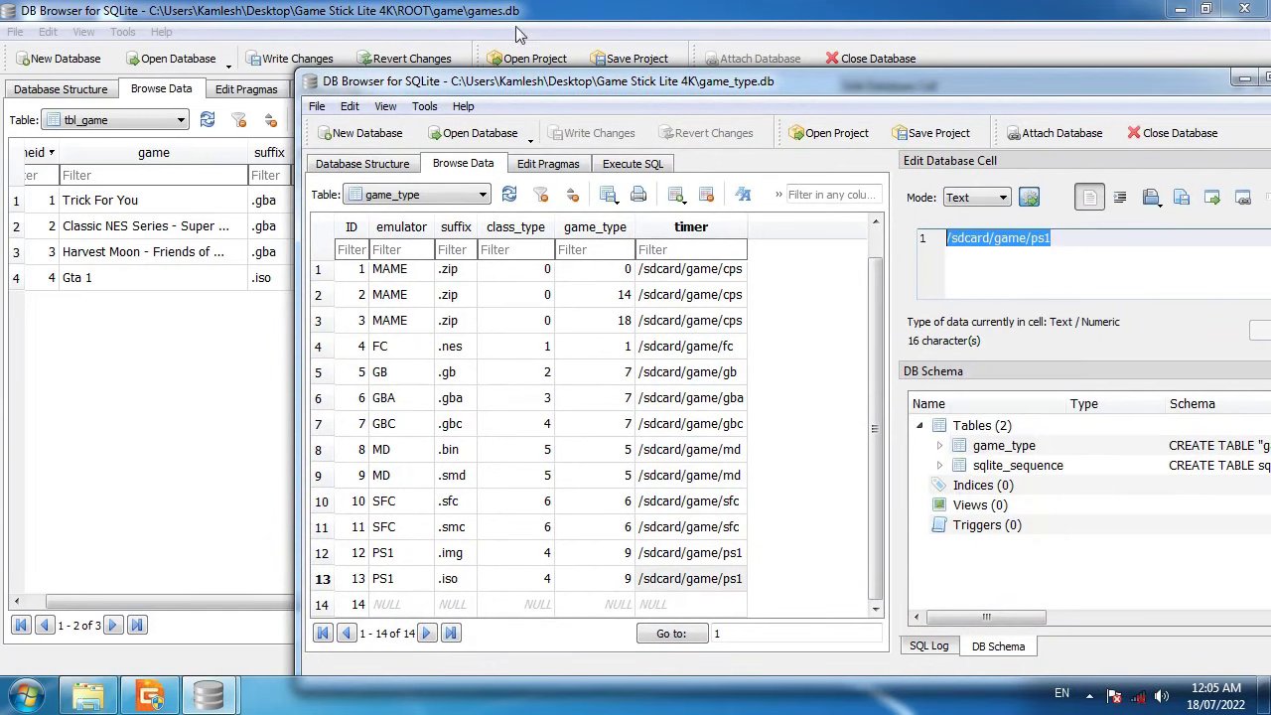
Paste /sdcard/game/ps1 as the timer of the Gta 1 record in games.db and write the changes to the database.
left_click(521, 34)
right_click(735, 277)
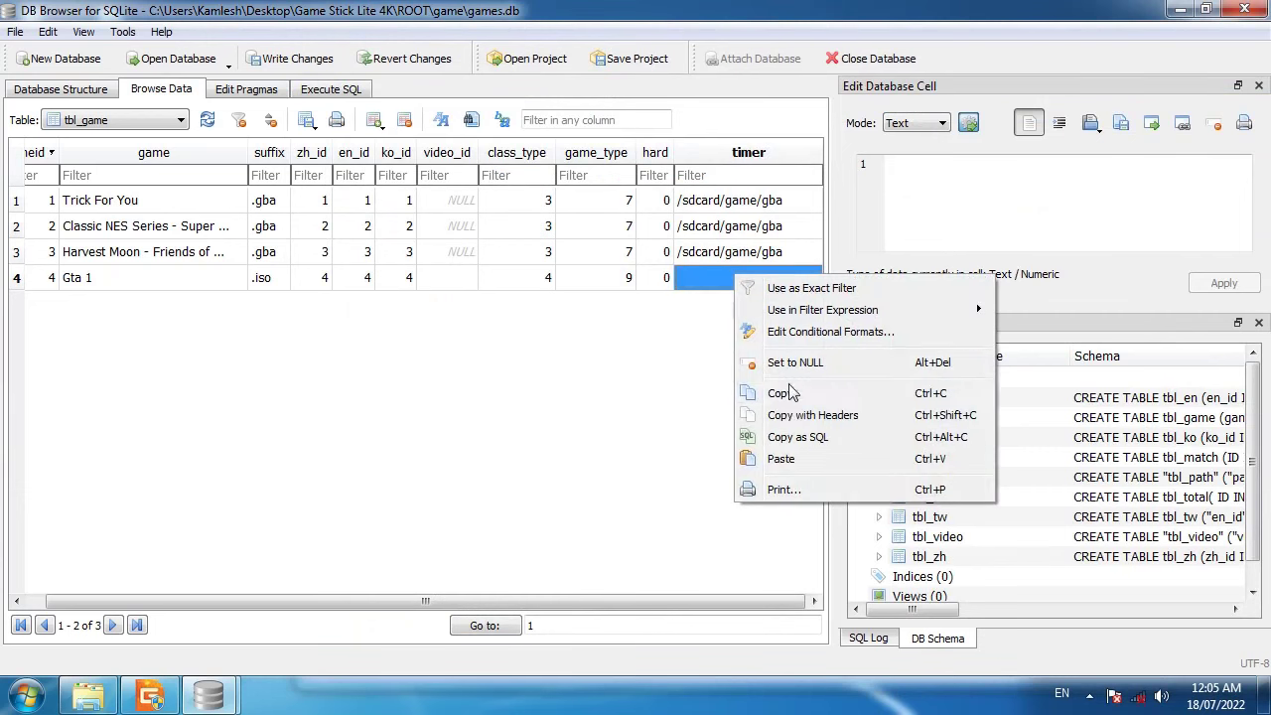
left_click(783, 459)
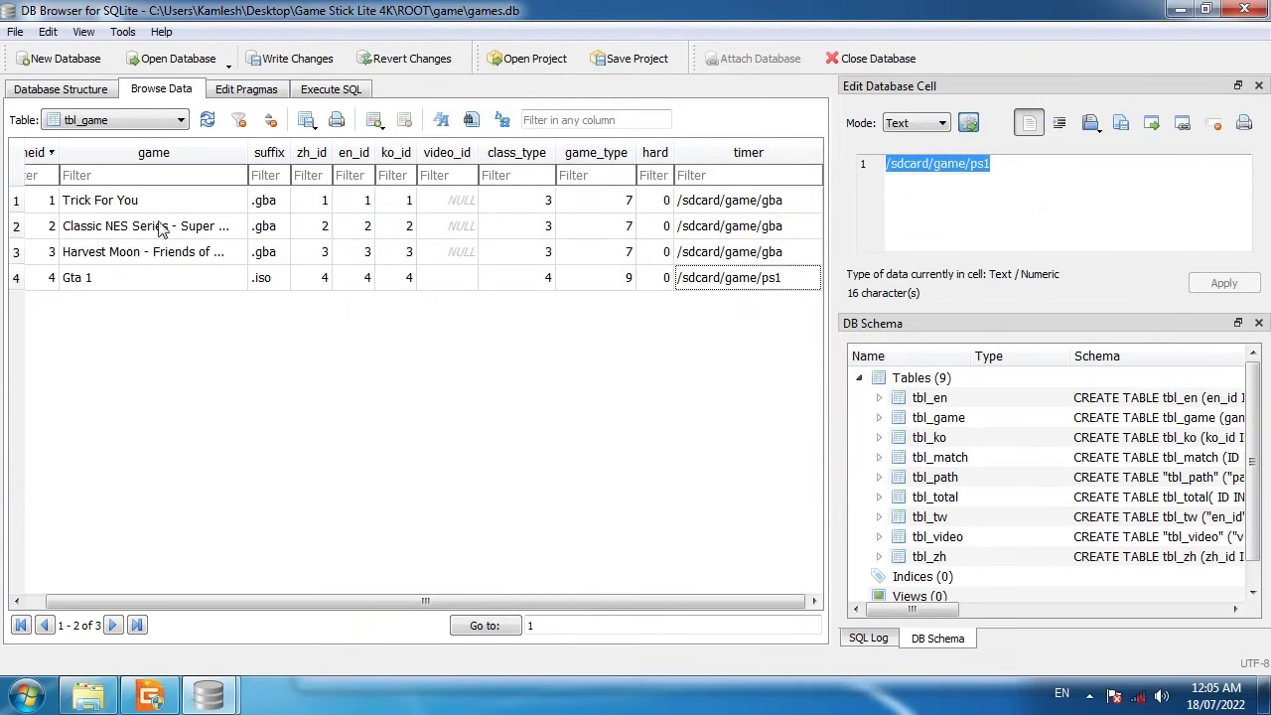
left_click(306, 58)
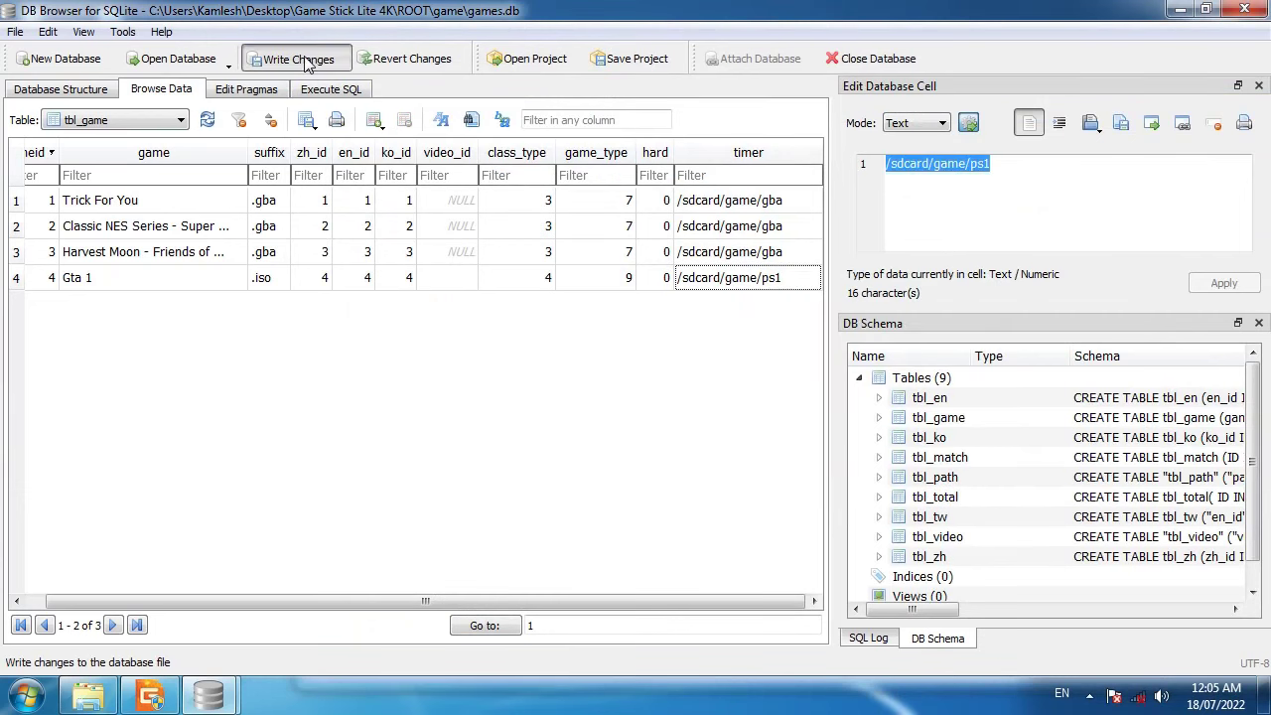
Add a record to tbl_en with en_id 4 and en_title Gta 1, and write the changes.
left_click(117, 121)
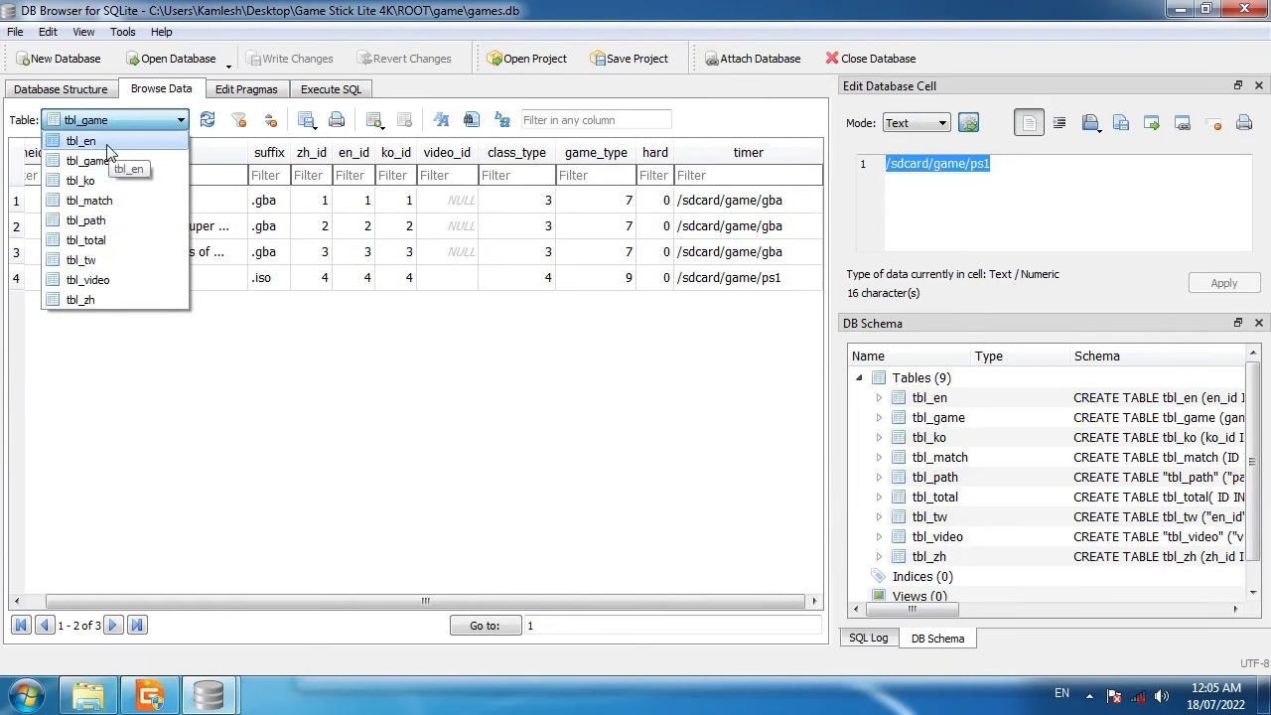
left_click(106, 142)
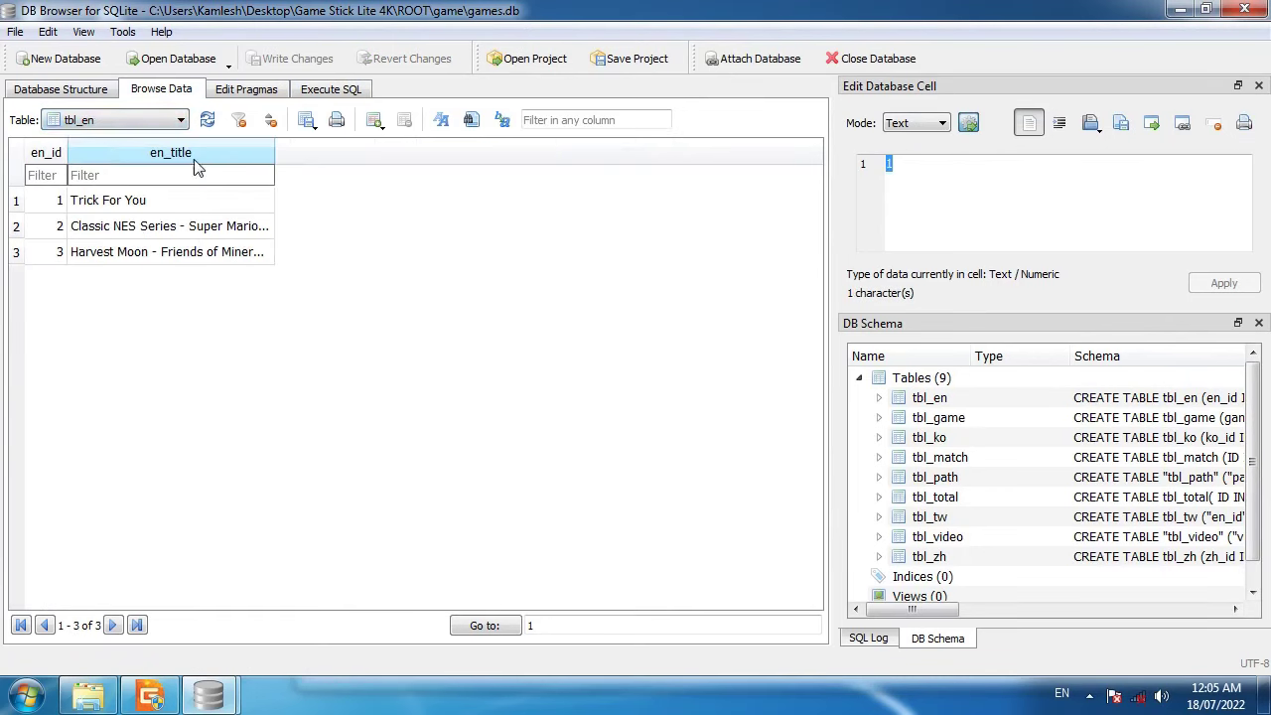
left_click(374, 120)
double_click(45, 278)
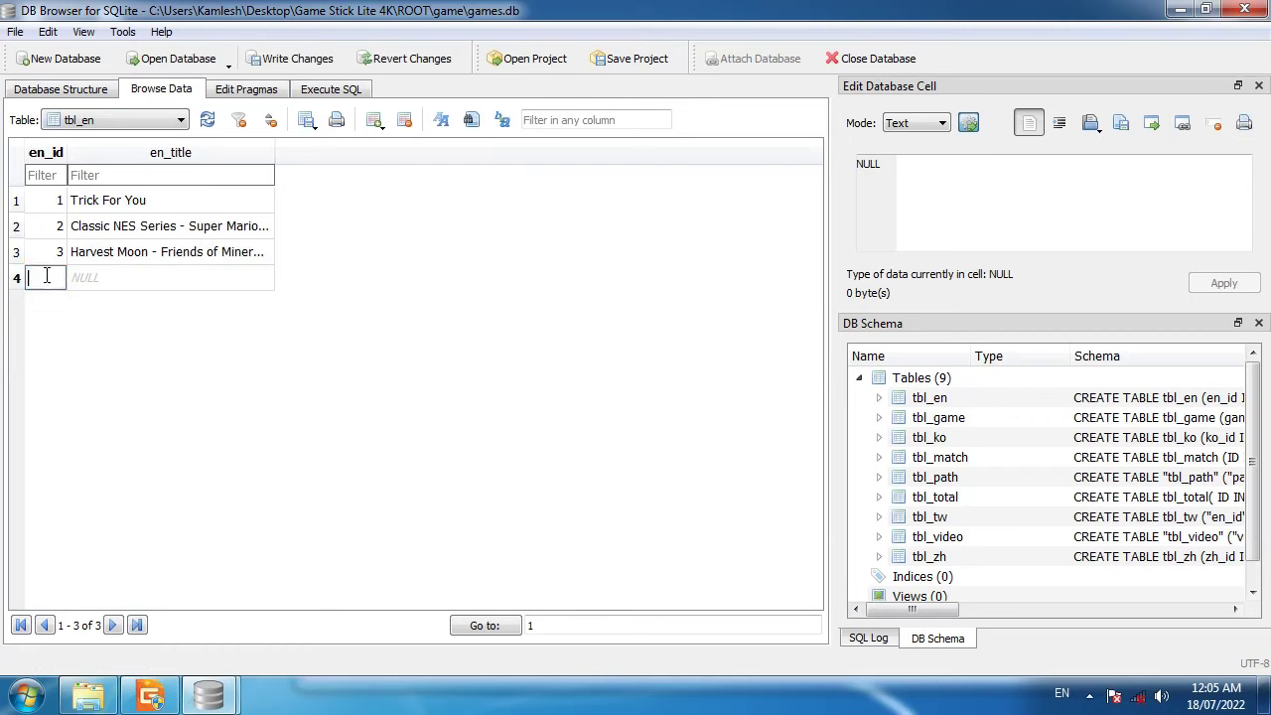
key("Tab")
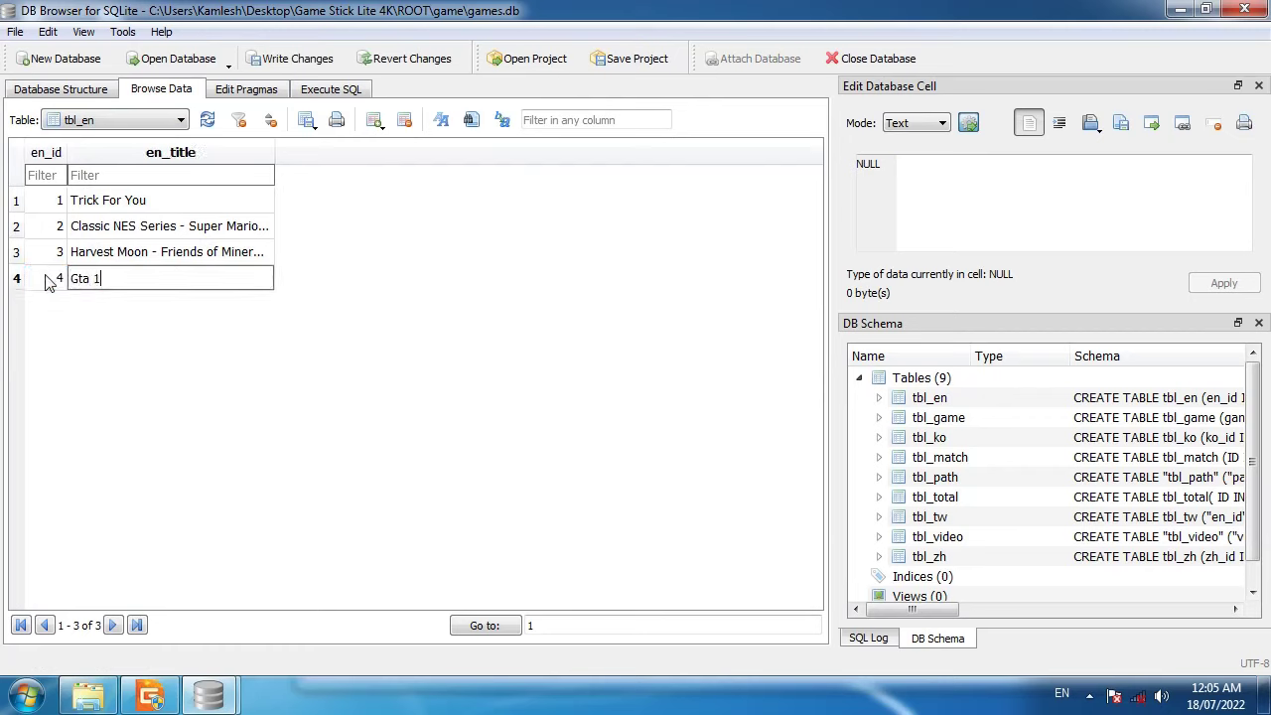
type("Gta 1")
key("Return")
left_click(297, 59)
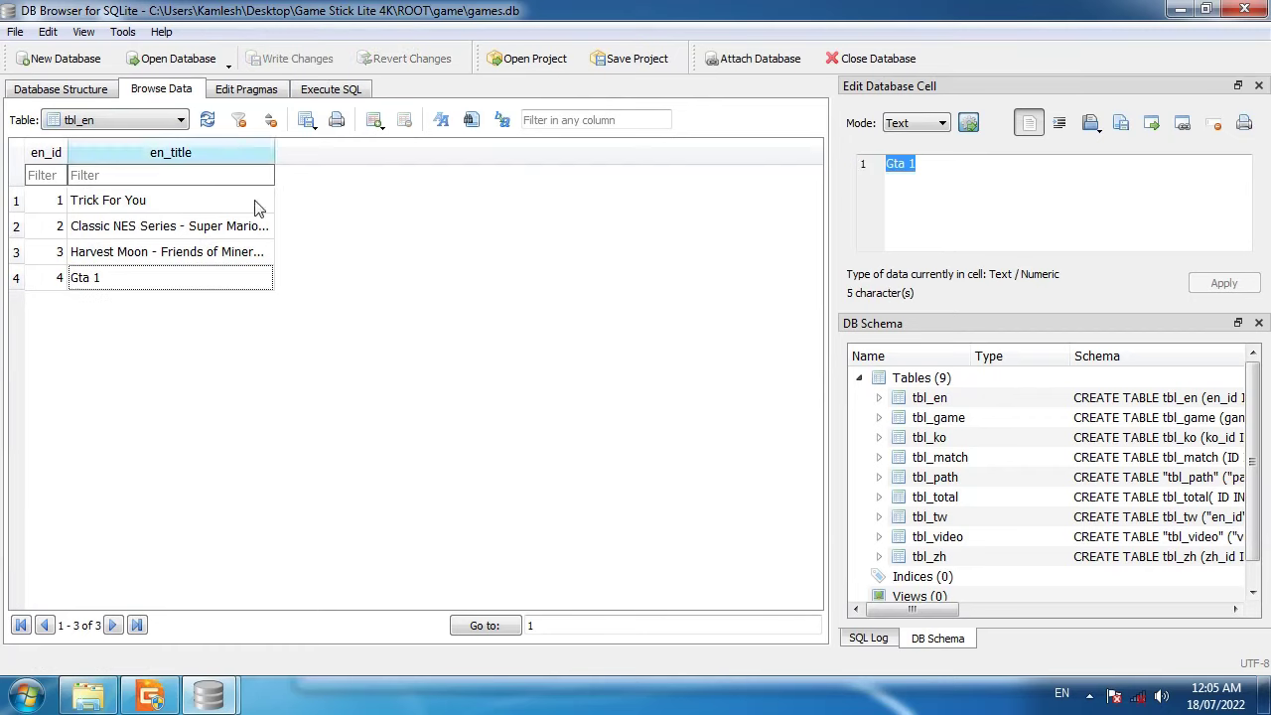
Copy the Gta 1 id and title from tbl_en into a new record in tbl_ko.
left_click_drag(57, 285, 120, 282)
left_click(112, 120)
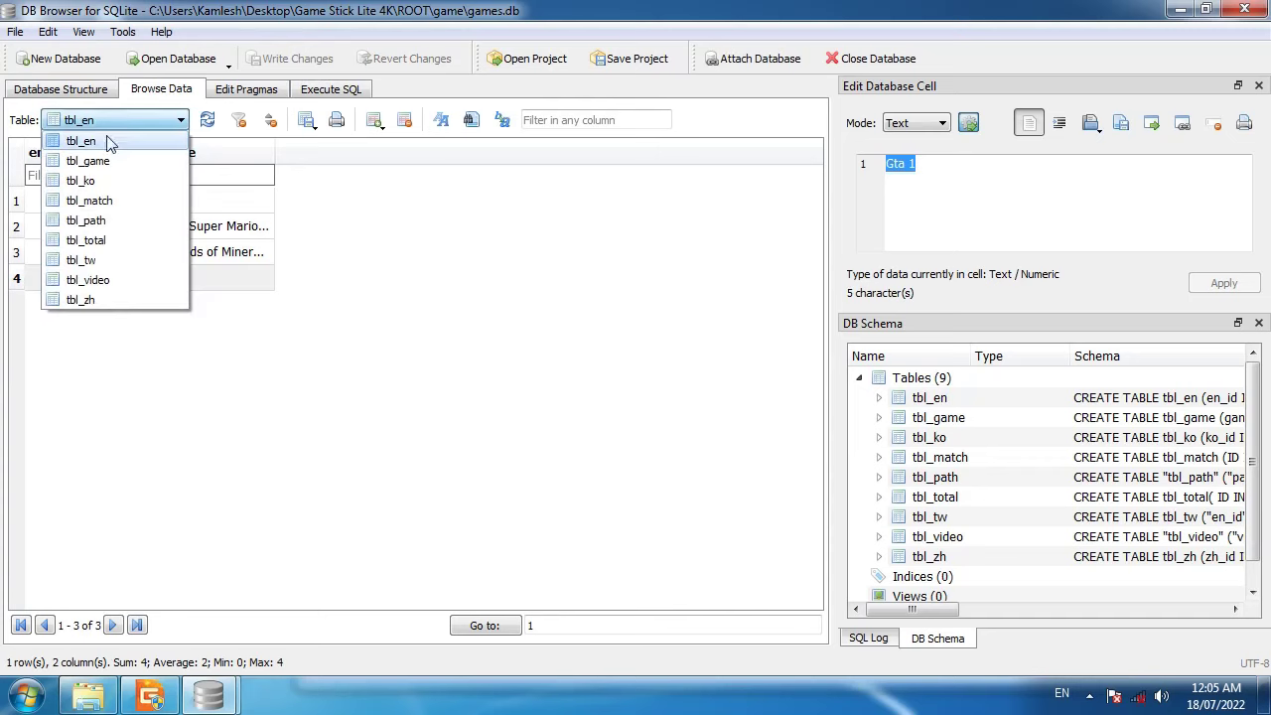
left_click(101, 177)
left_click(374, 120)
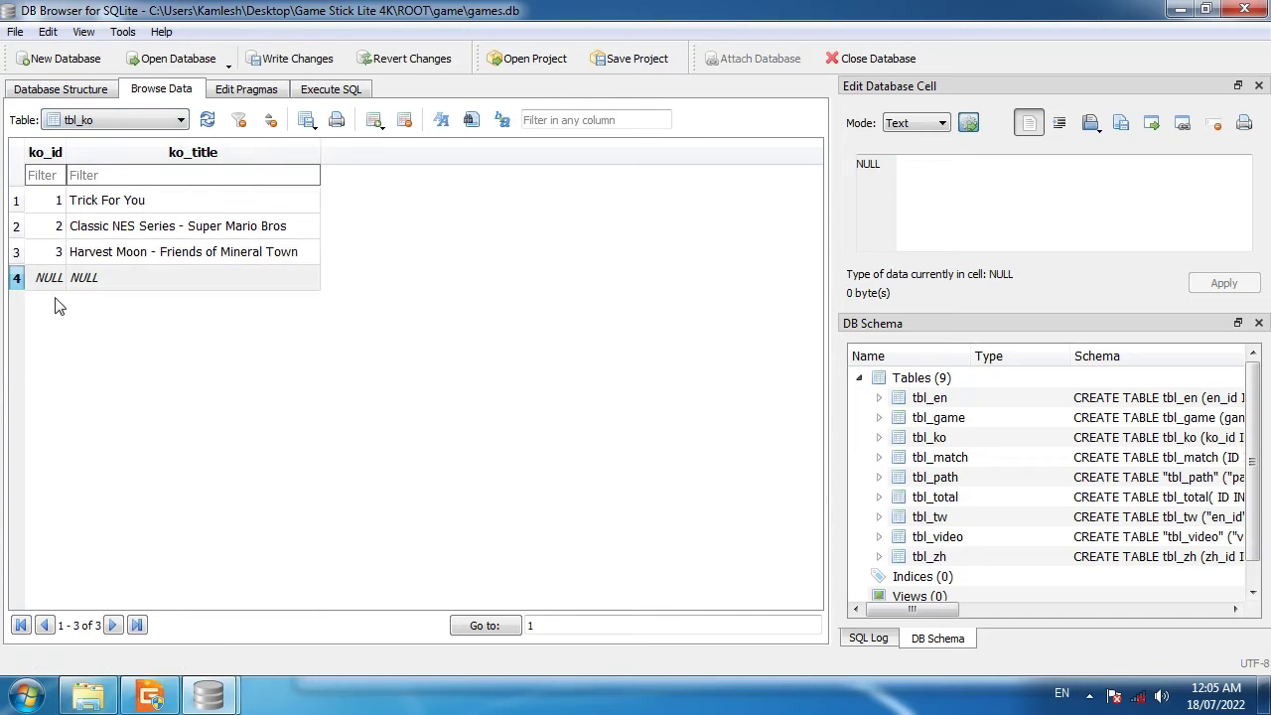
left_click_drag(42, 281, 107, 275)
key("ctrl+v")
Add a record to tbl_tw and paste the copied id 4 and title Gta 1 into it.
left_click(114, 120)
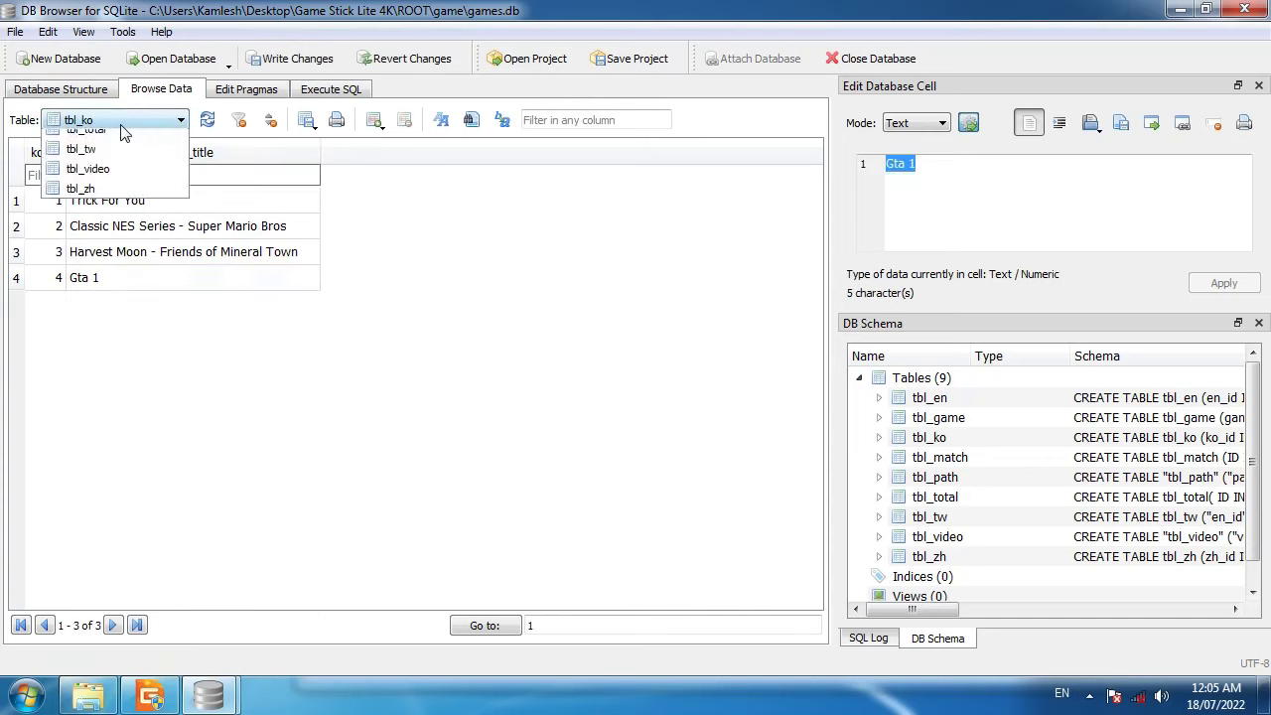
left_click(99, 264)
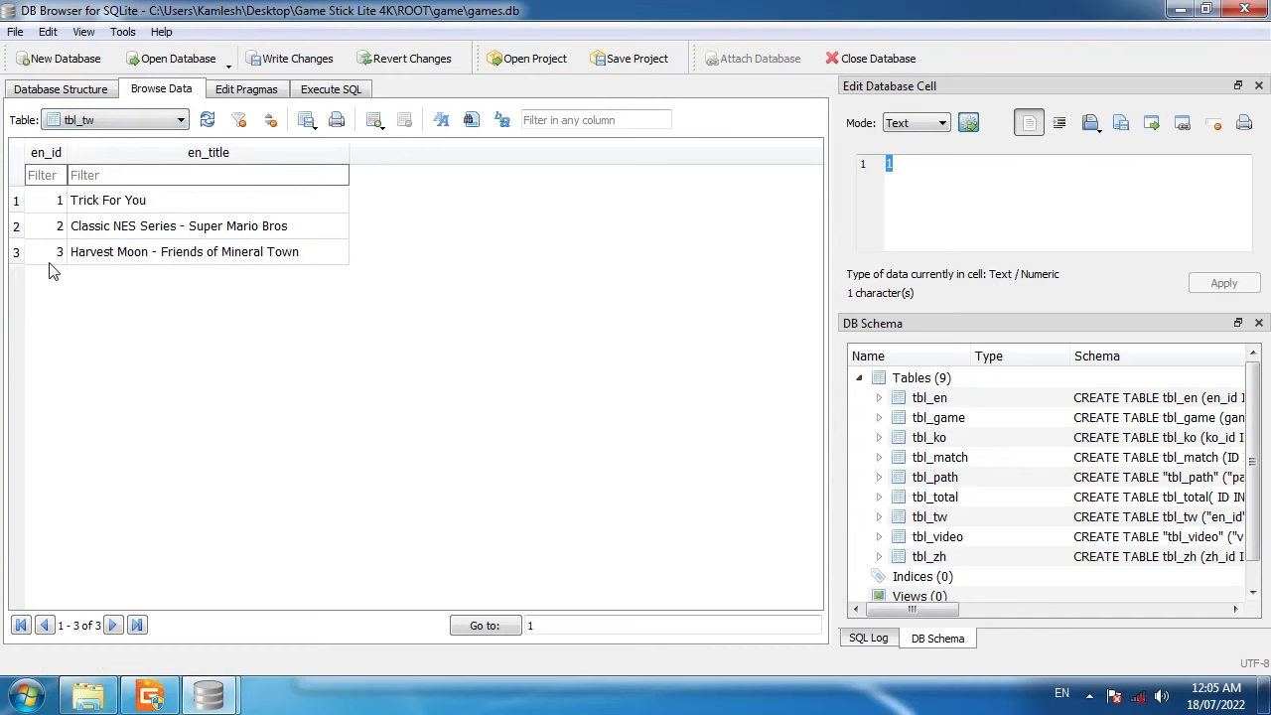
left_click(374, 120)
left_click_drag(79, 283, 55, 283)
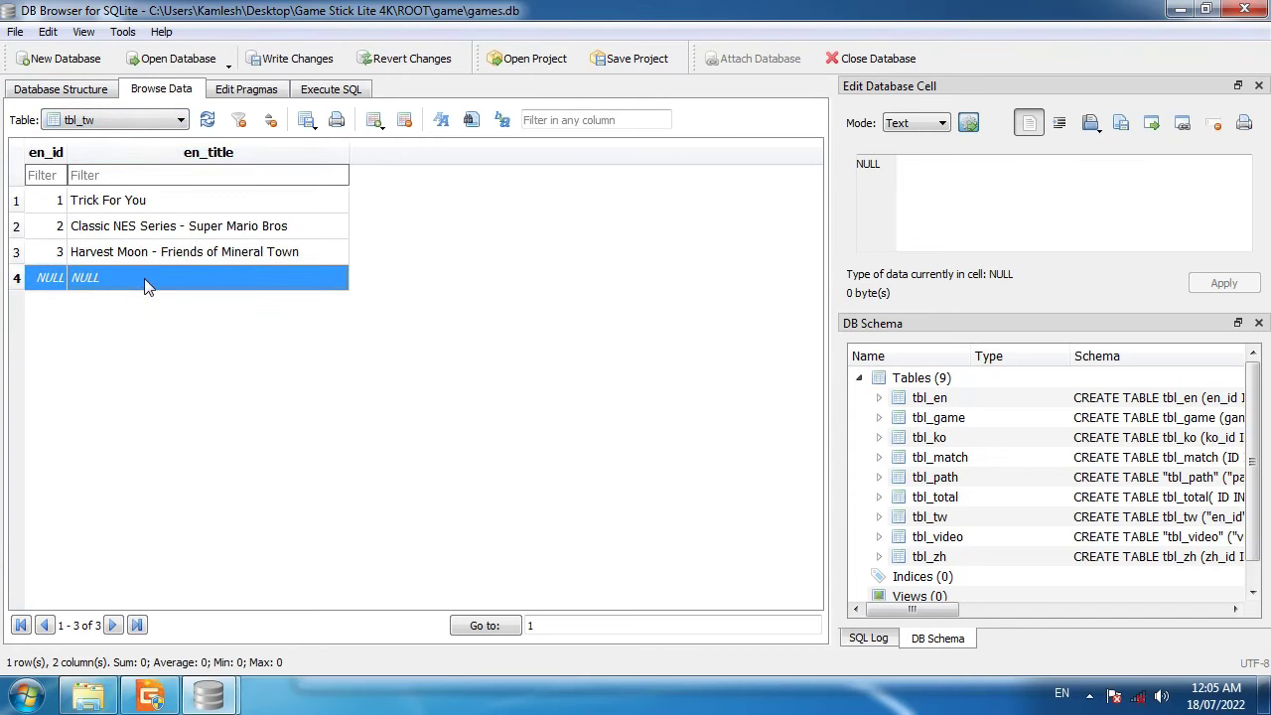
key("ctrl+v")
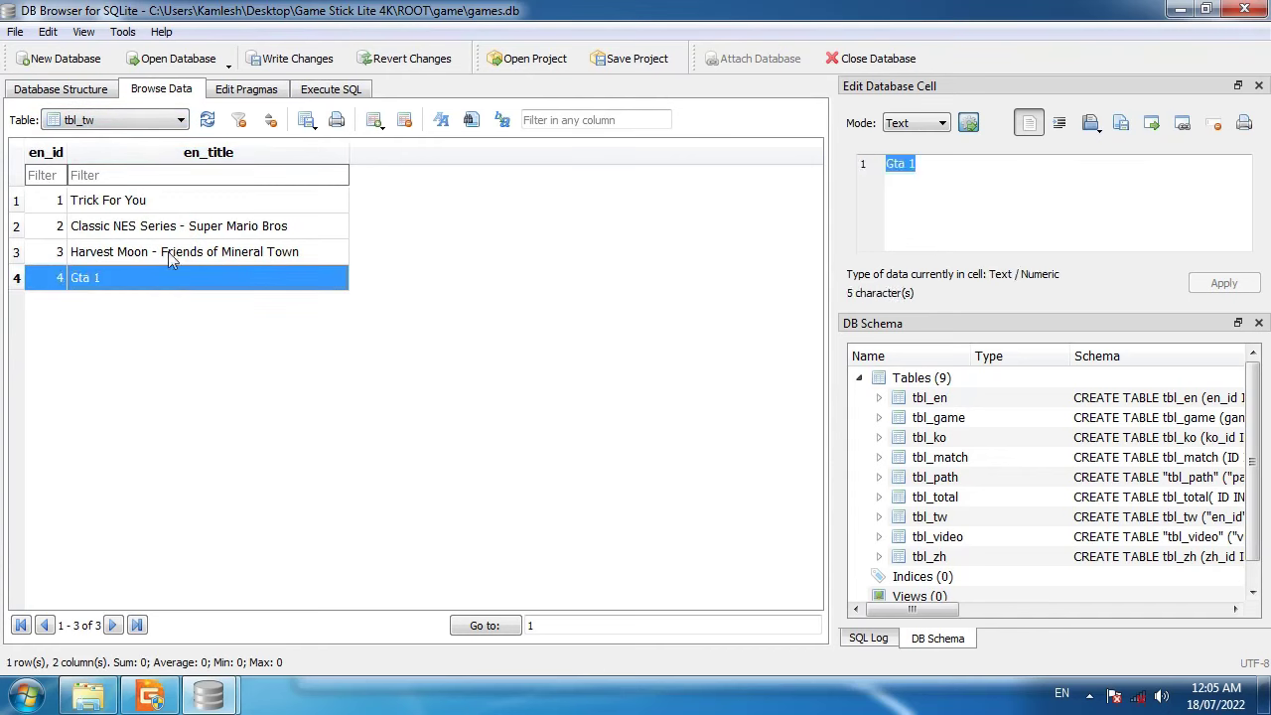
Add a record to tbl_zh with the copied id 4 and title Gta 1, and write the changes.
left_click(151, 122)
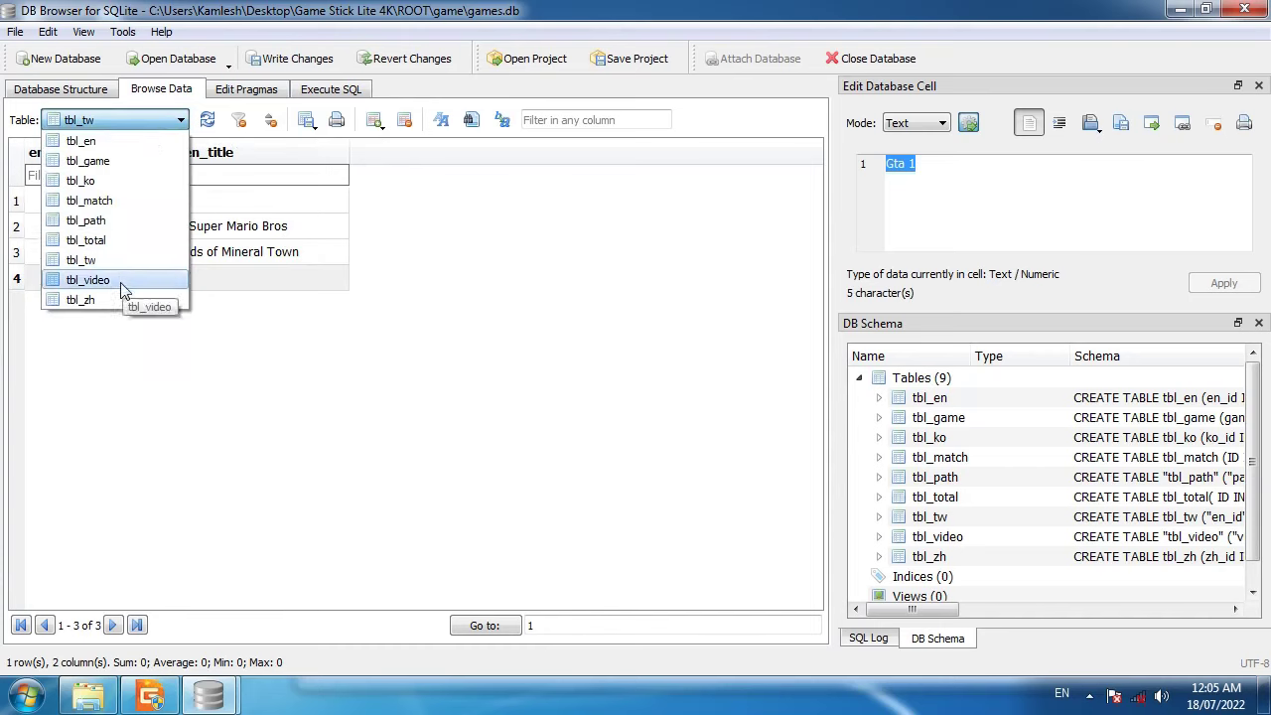
left_click(94, 300)
left_click(374, 121)
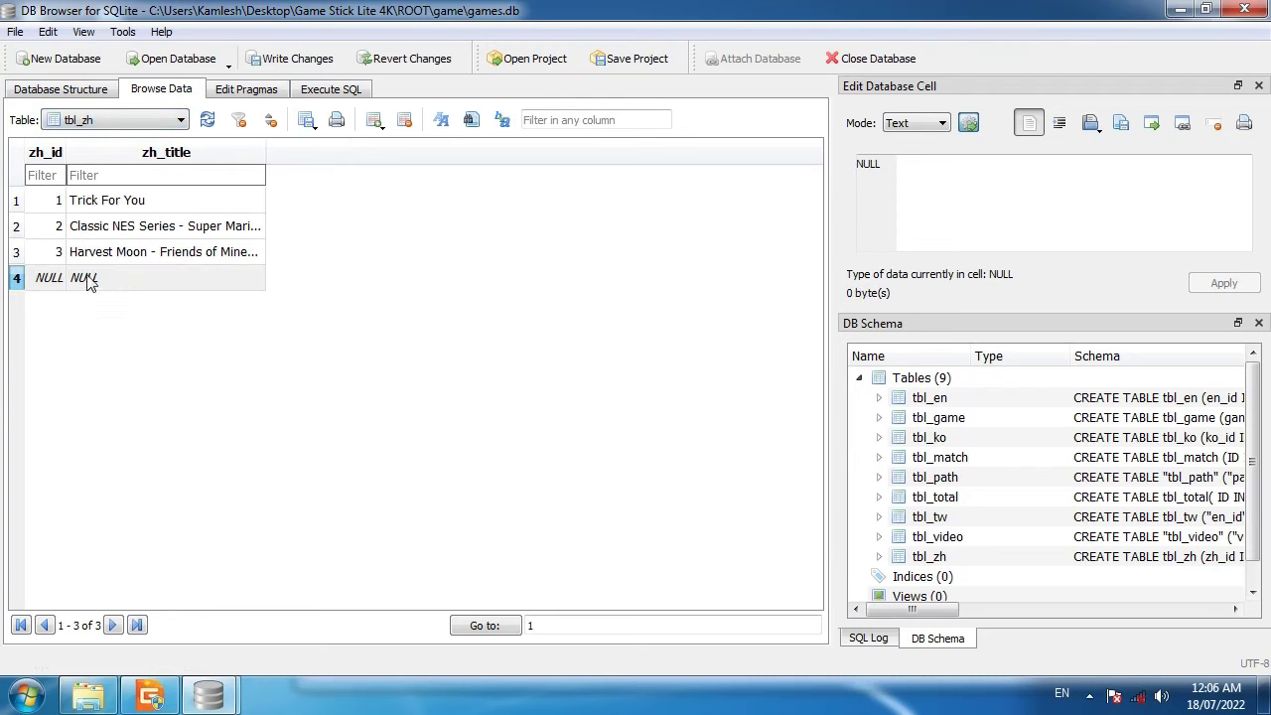
left_click(223, 287)
key("ctrl+v")
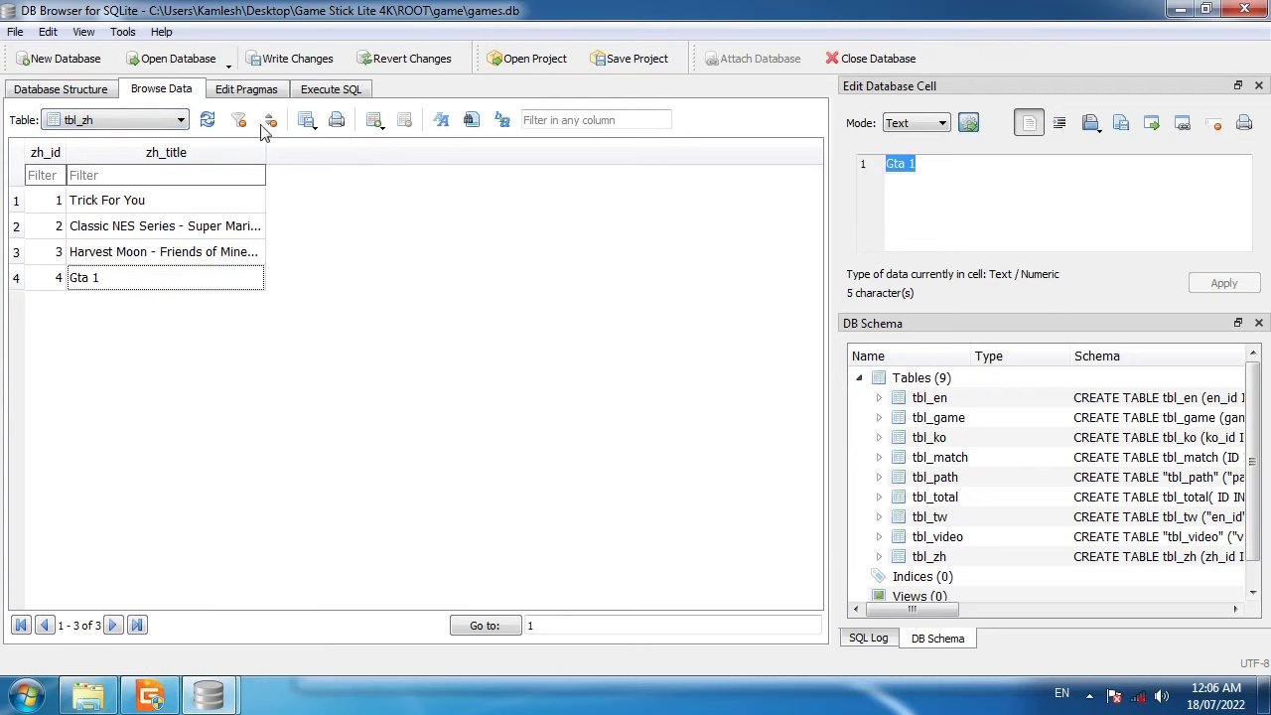
left_click(298, 58)
Delete the Gta 1 record from tbl_en.
left_click(146, 123)
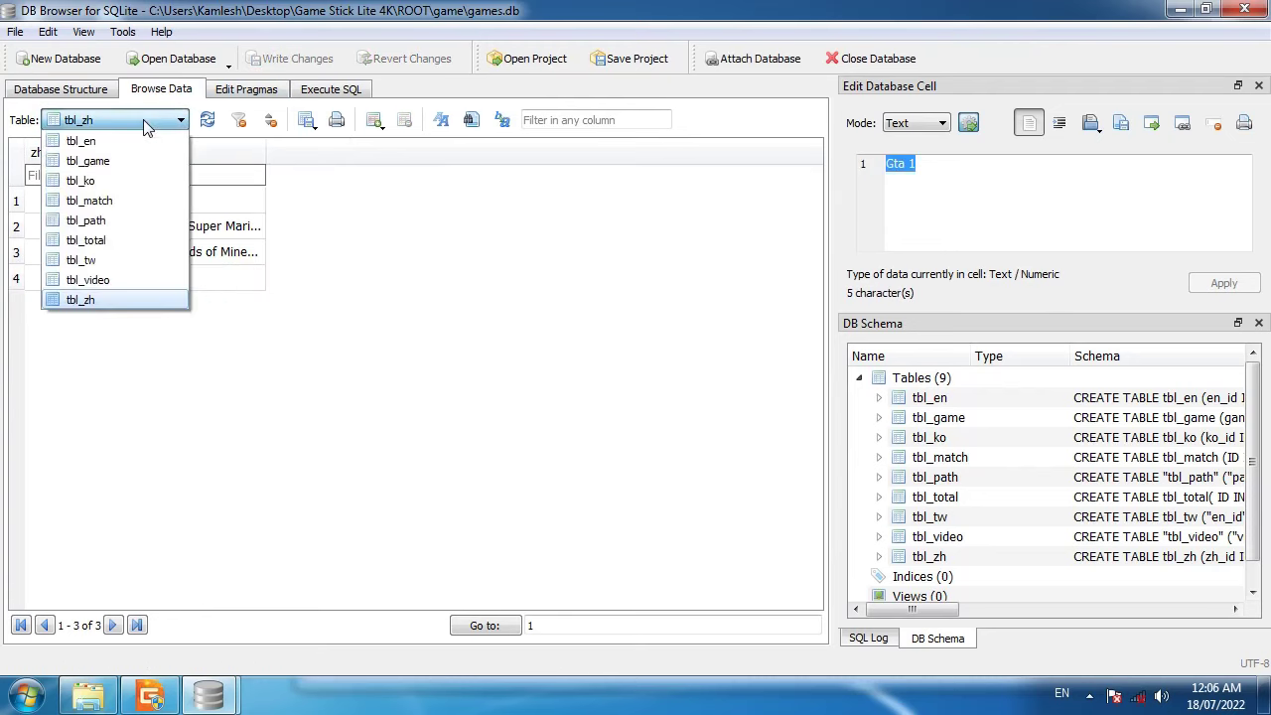
left_click(119, 141)
left_click_drag(57, 280, 118, 277)
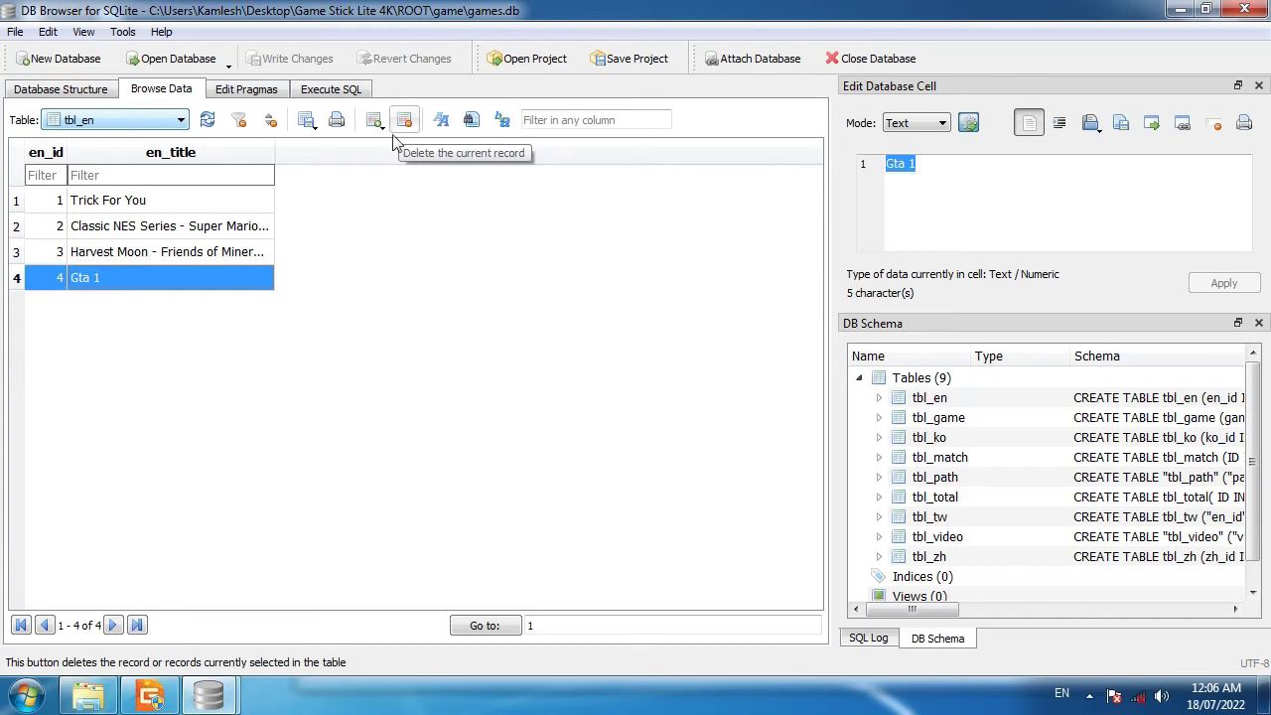
left_click(320, 303)
left_click(48, 281)
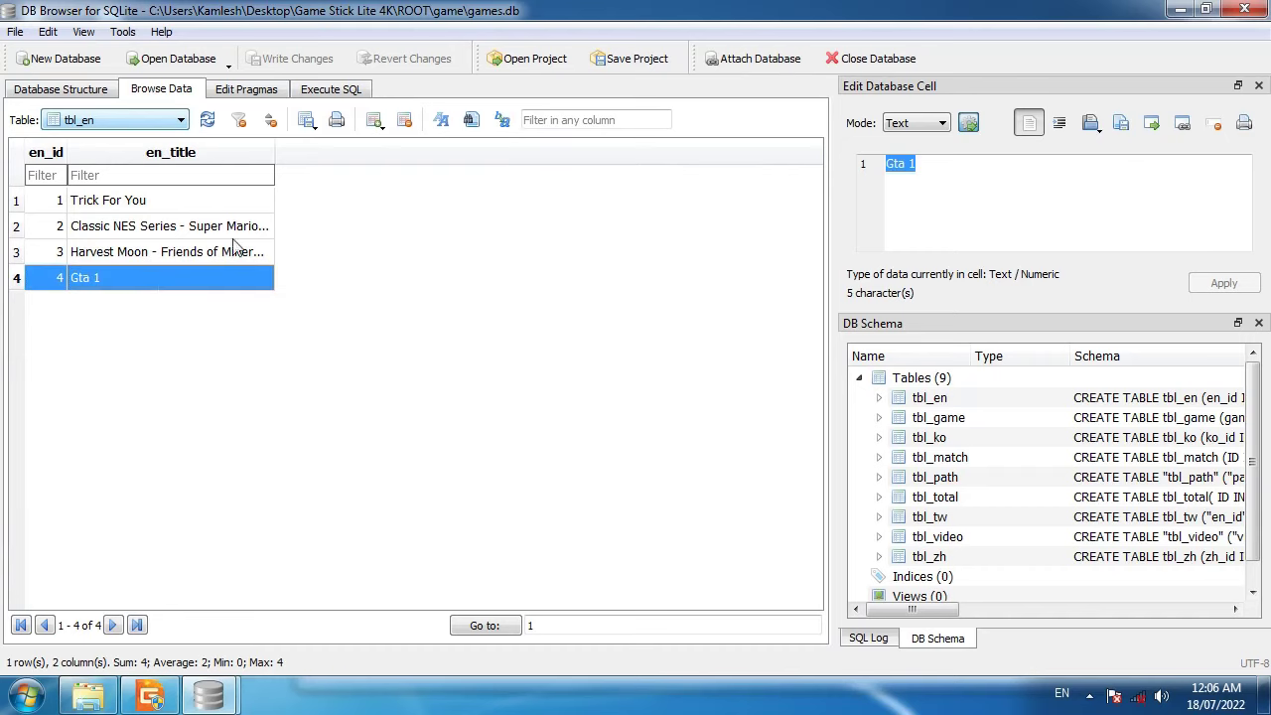
left_click(405, 121)
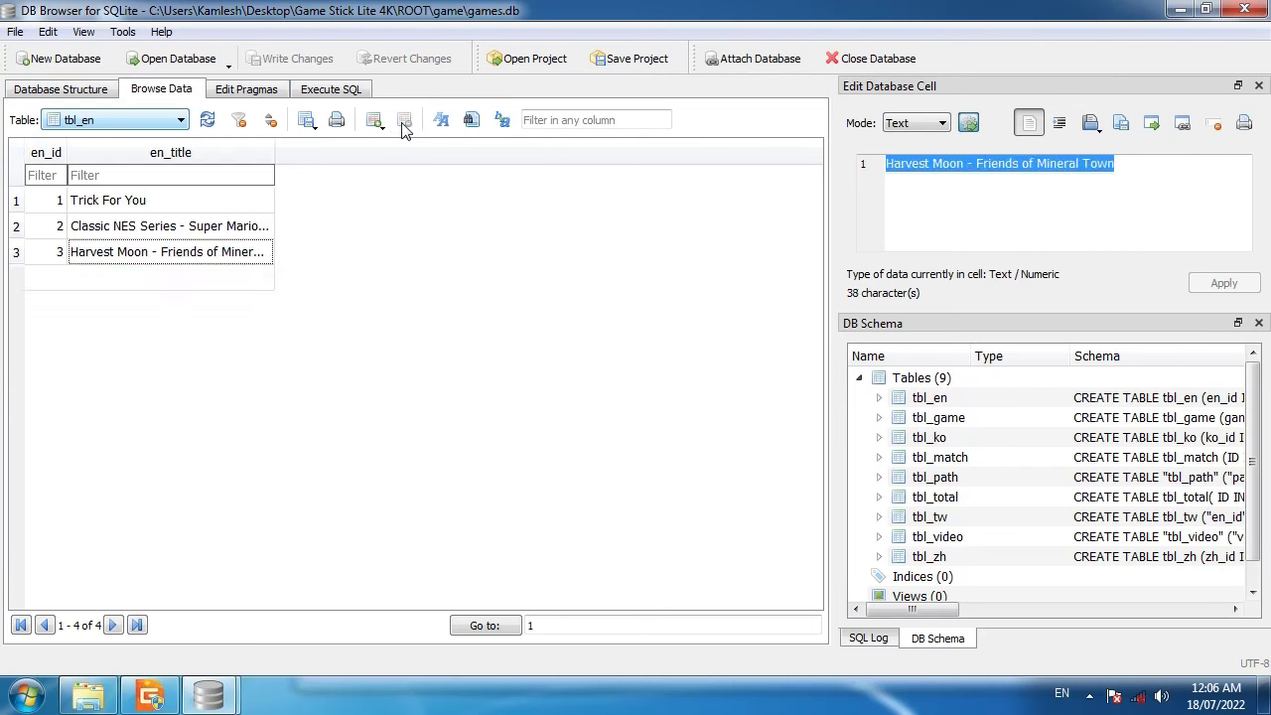
Delete the Gta 1 record from tbl_game and from tbl_ko.
left_click(154, 123)
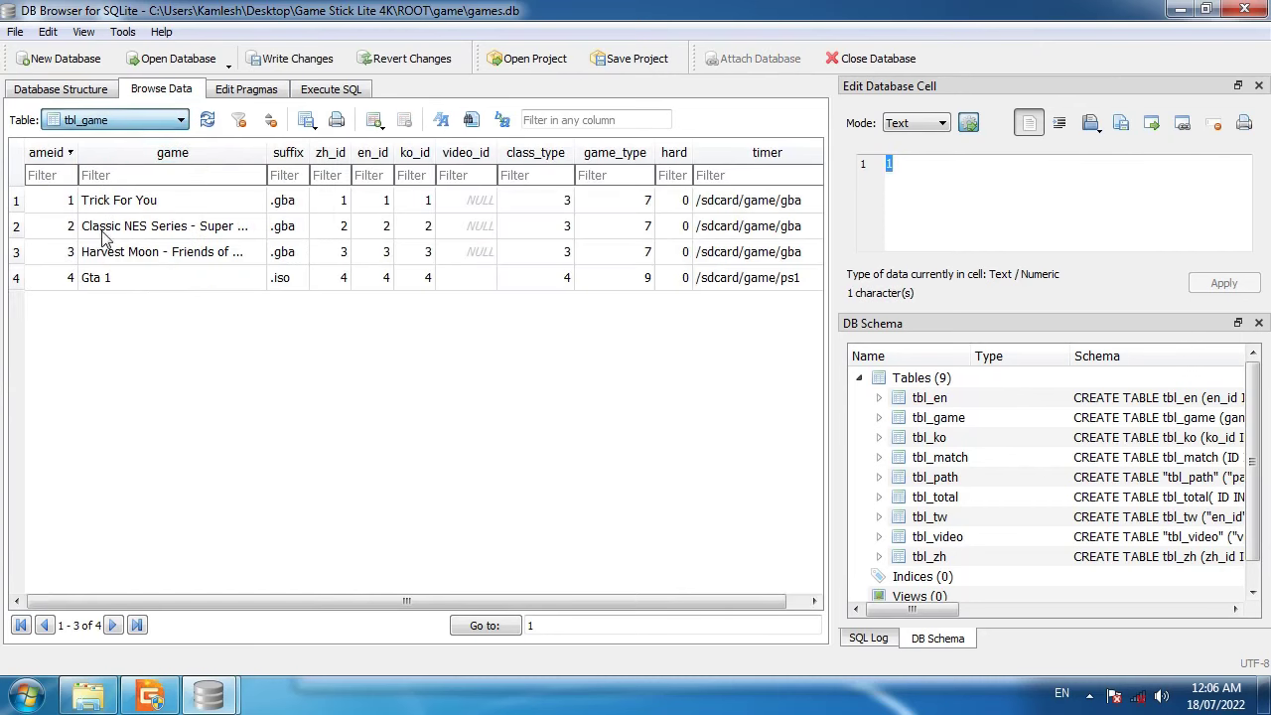
left_click(16, 278)
left_click(406, 120)
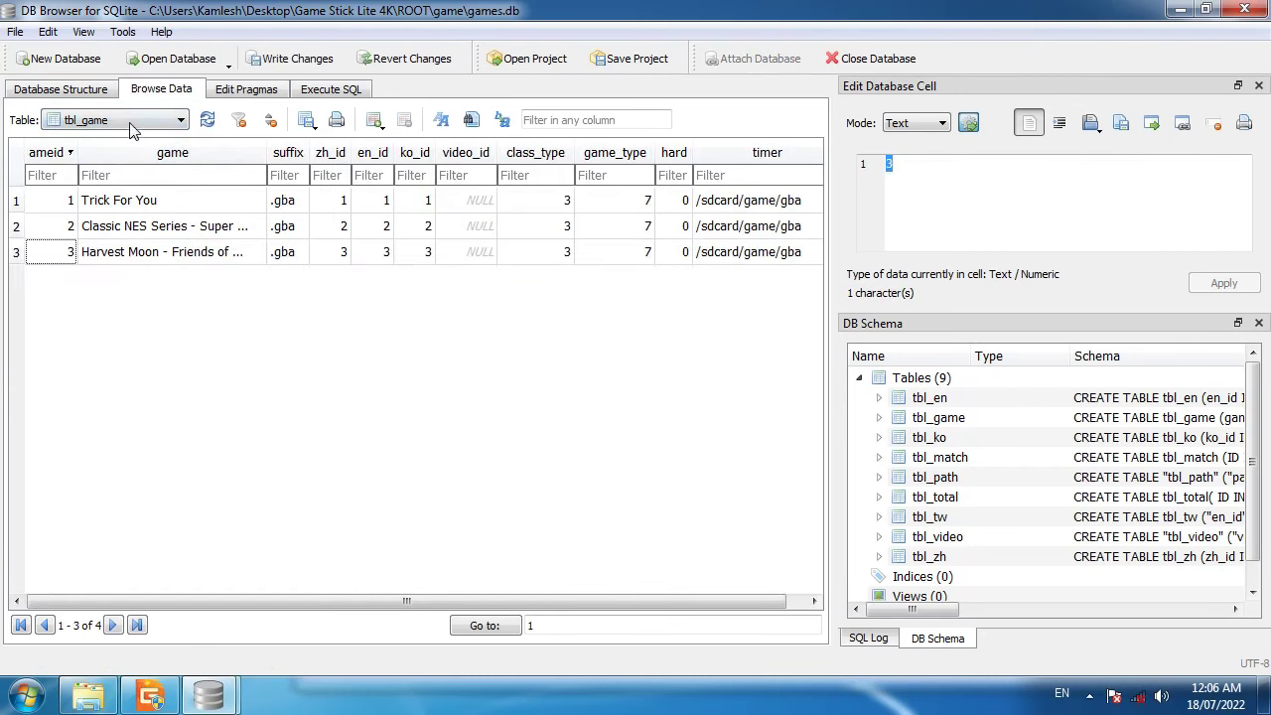
left_click(115, 120)
left_click(80, 177)
left_click(16, 278)
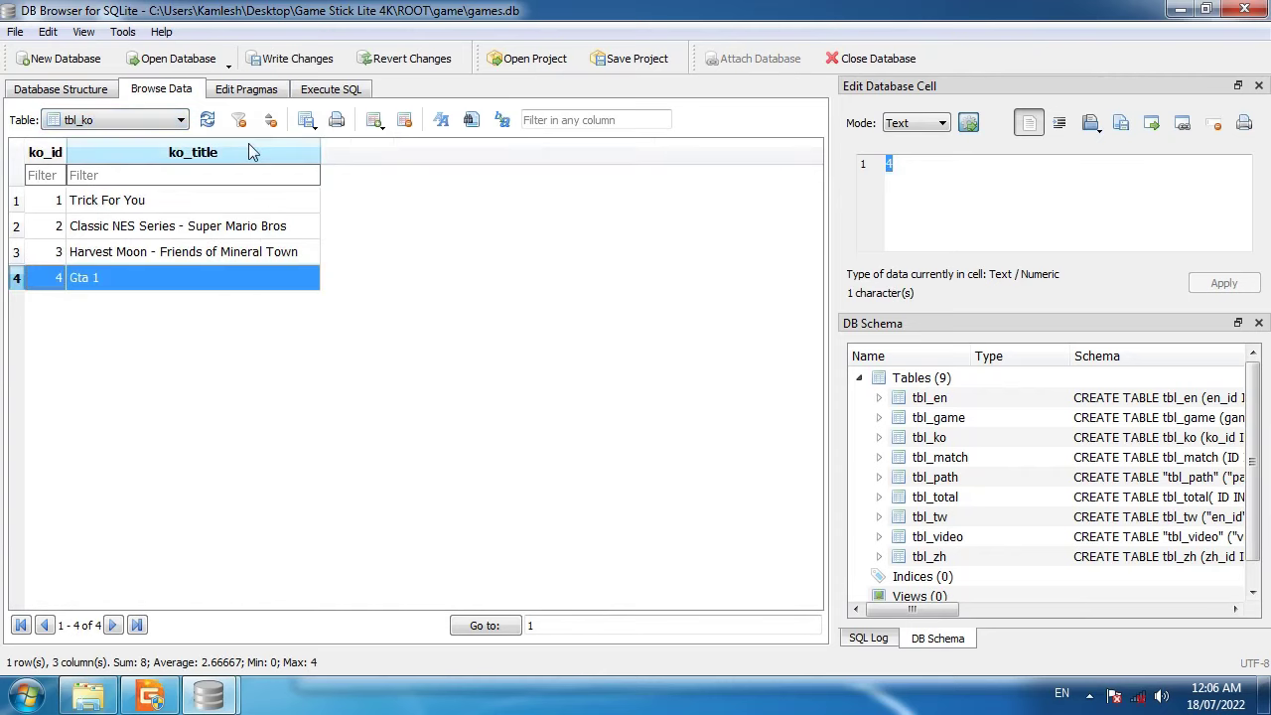
left_click(407, 121)
Delete the Gta 1 record from tbl_tw.
left_click(167, 121)
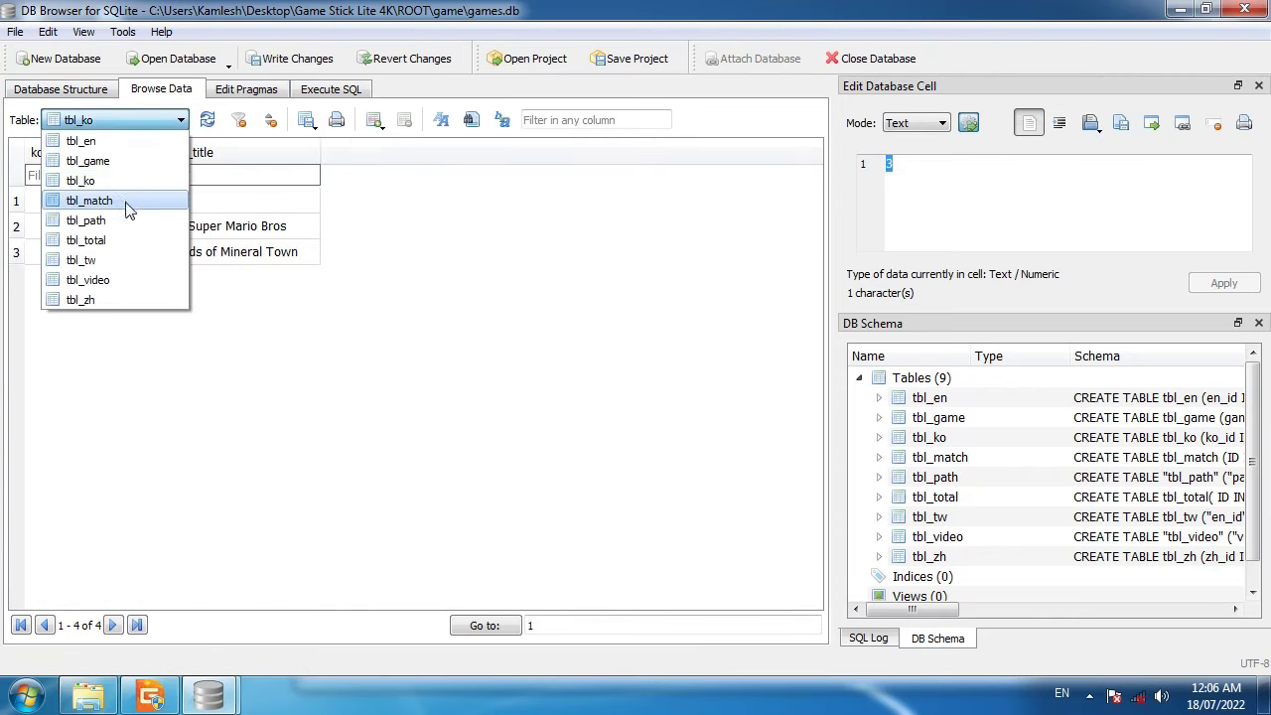
left_click(109, 219)
left_click(125, 123)
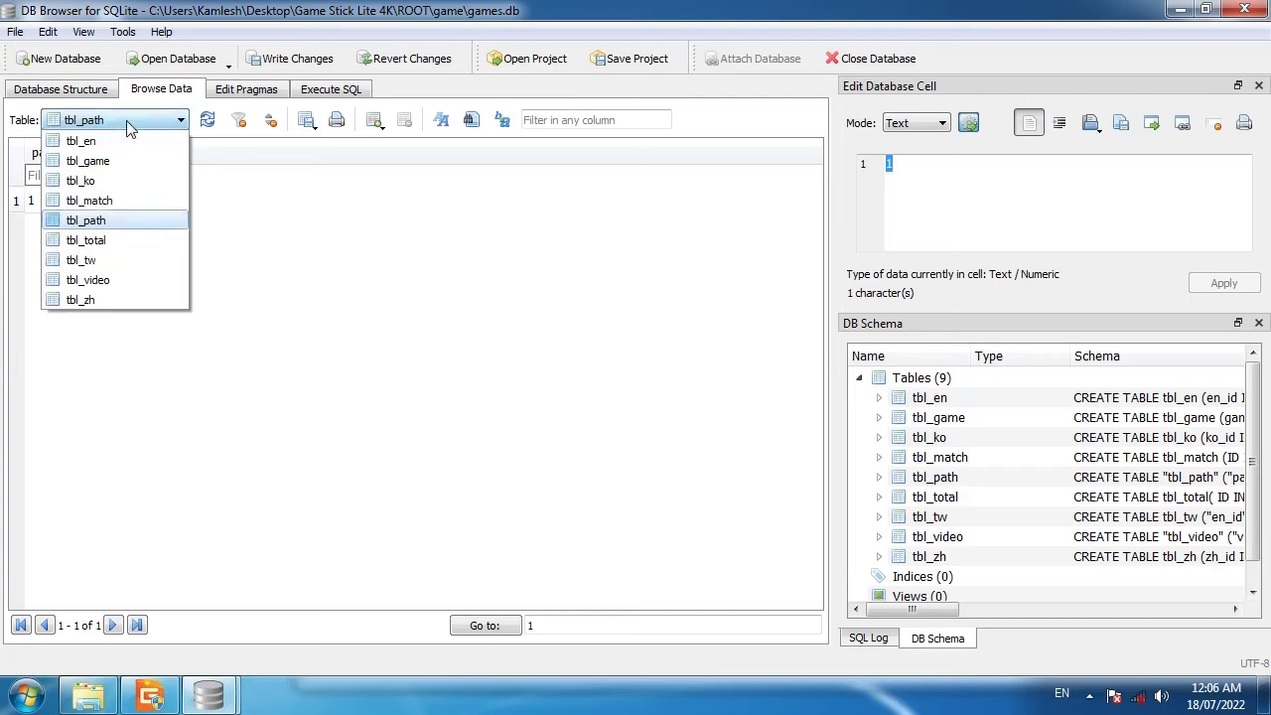
left_click(111, 260)
left_click(16, 279)
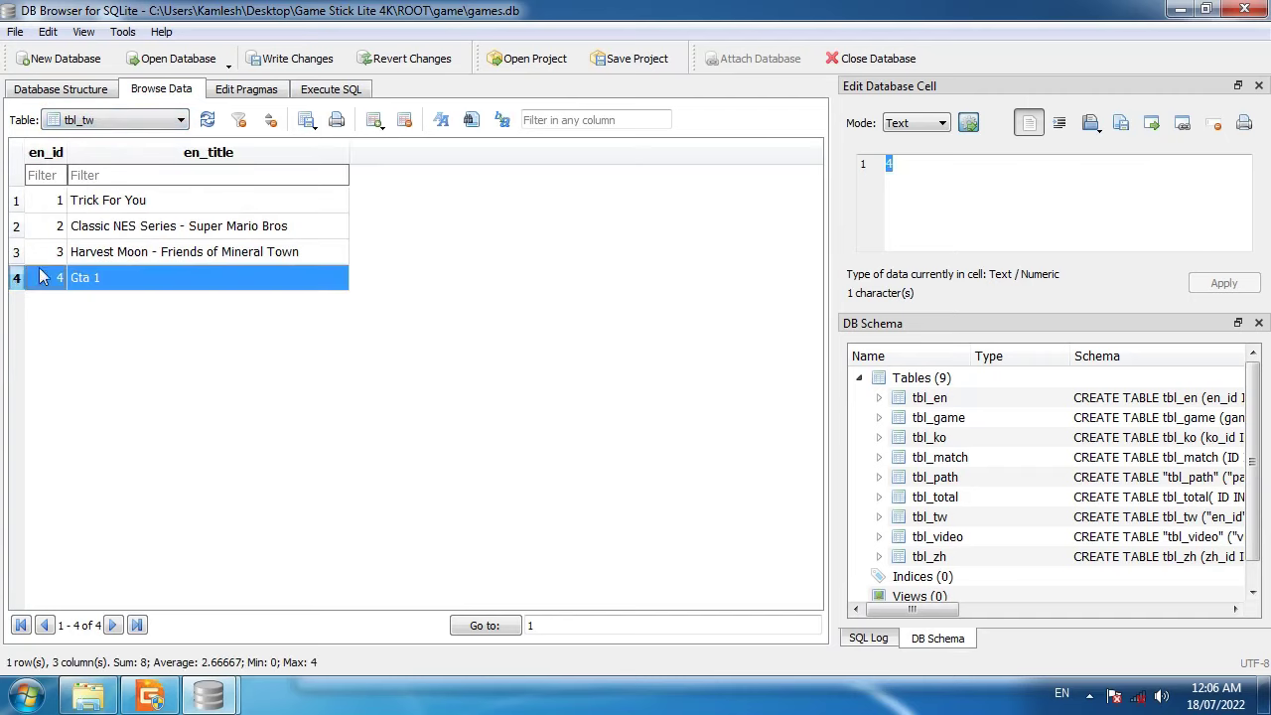
left_click(404, 120)
Delete the Gta 1 record from tbl_zh and write the changes to the database.
left_click(119, 120)
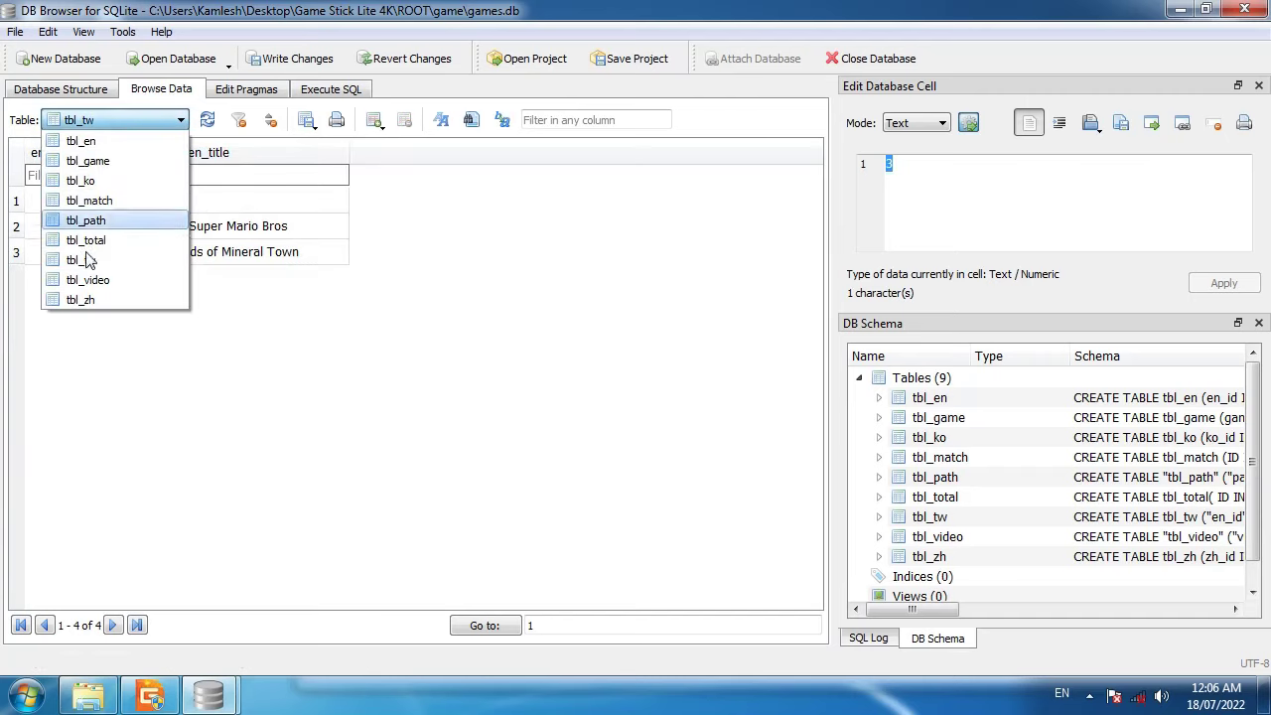
left_click(87, 280)
left_click(119, 120)
left_click(84, 299)
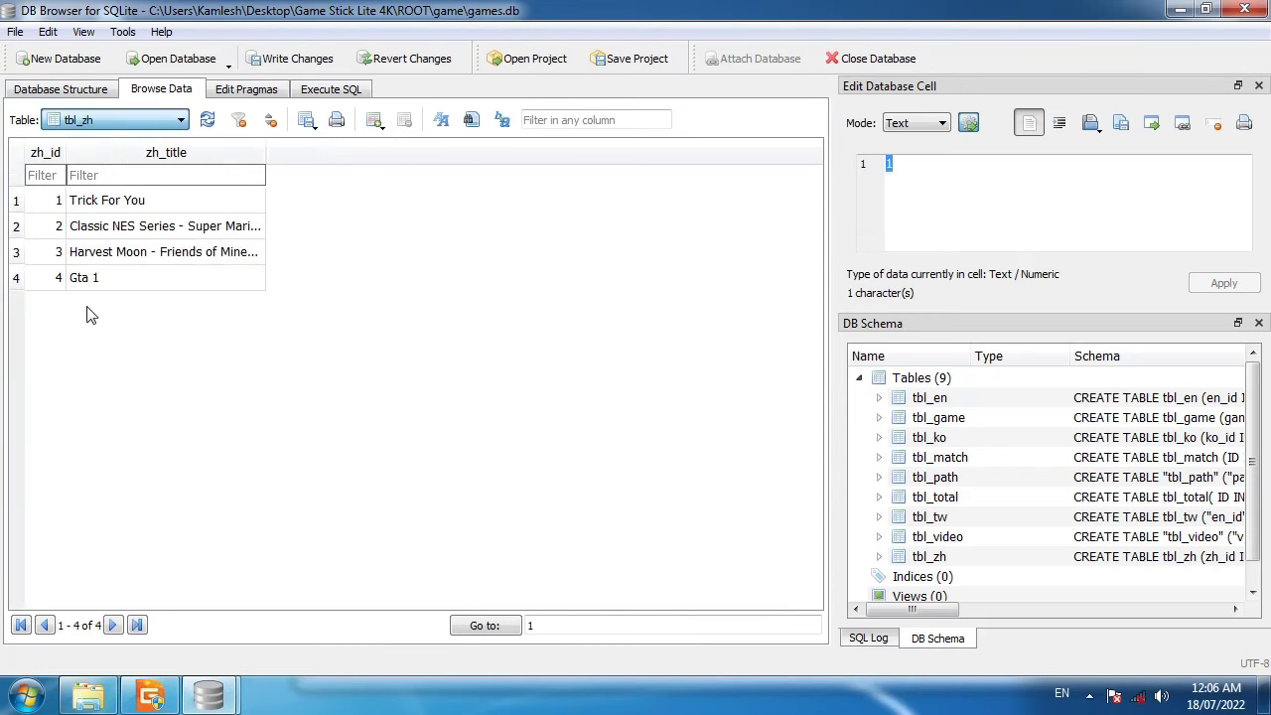
left_click(16, 278)
left_click(405, 120)
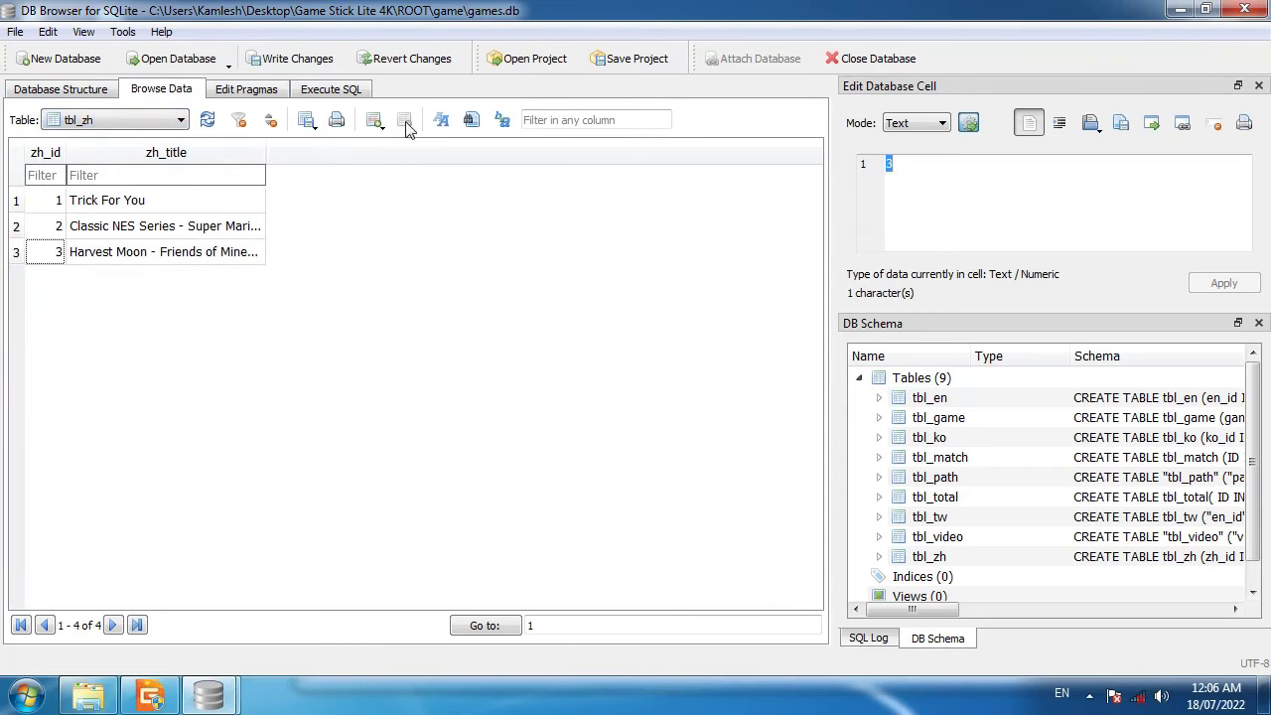
left_click(268, 62)
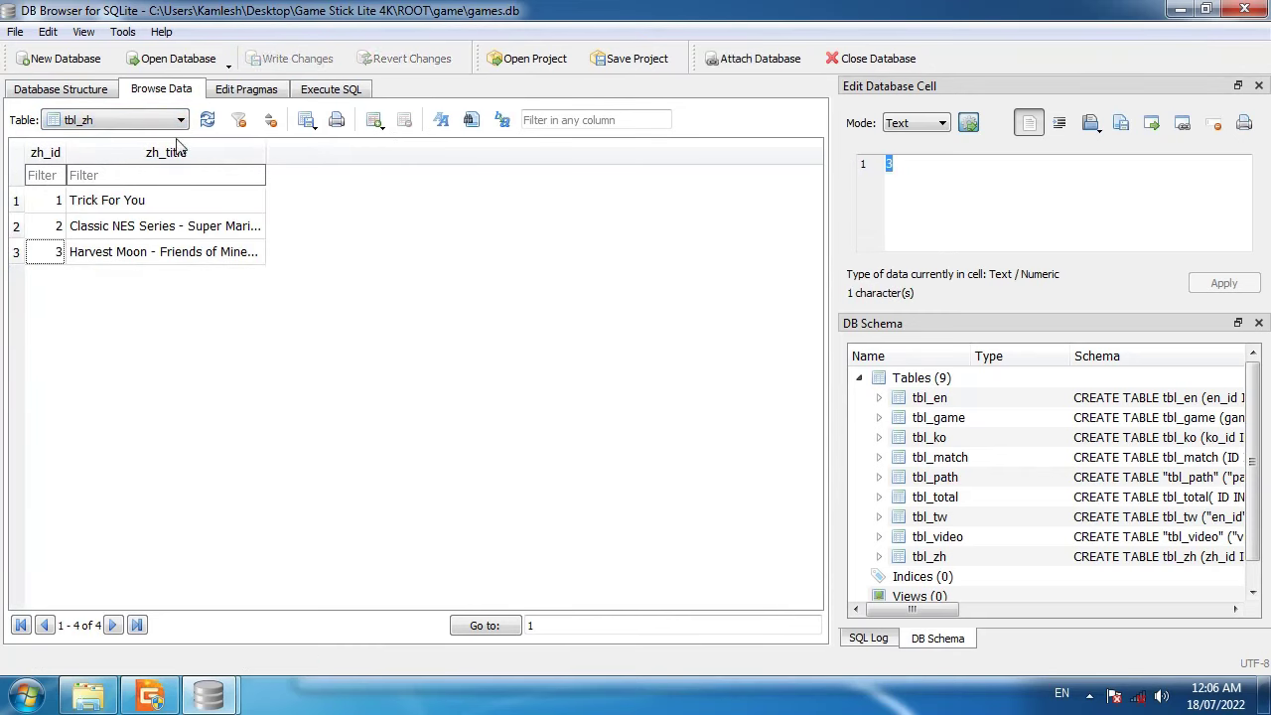
Review the remaining records in tbl_en and tbl_game.
left_click(159, 123)
left_click(154, 124)
left_click(147, 123)
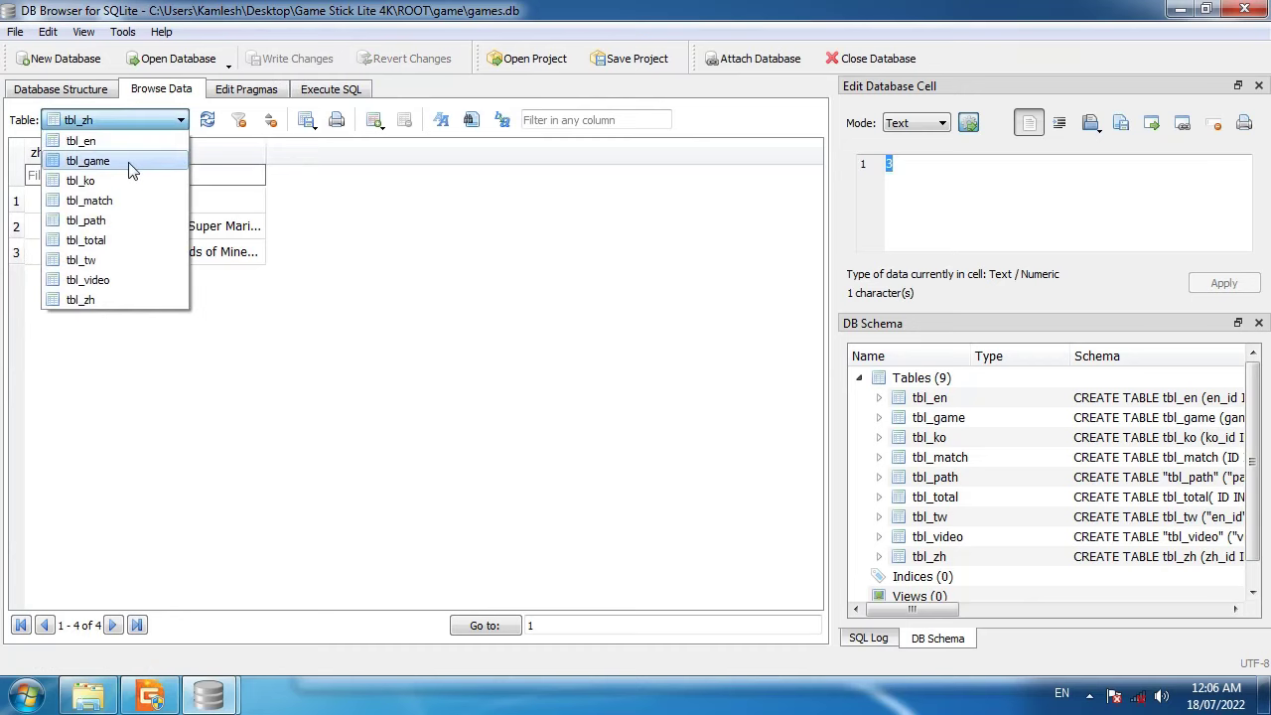
left_click(112, 142)
left_click(119, 115)
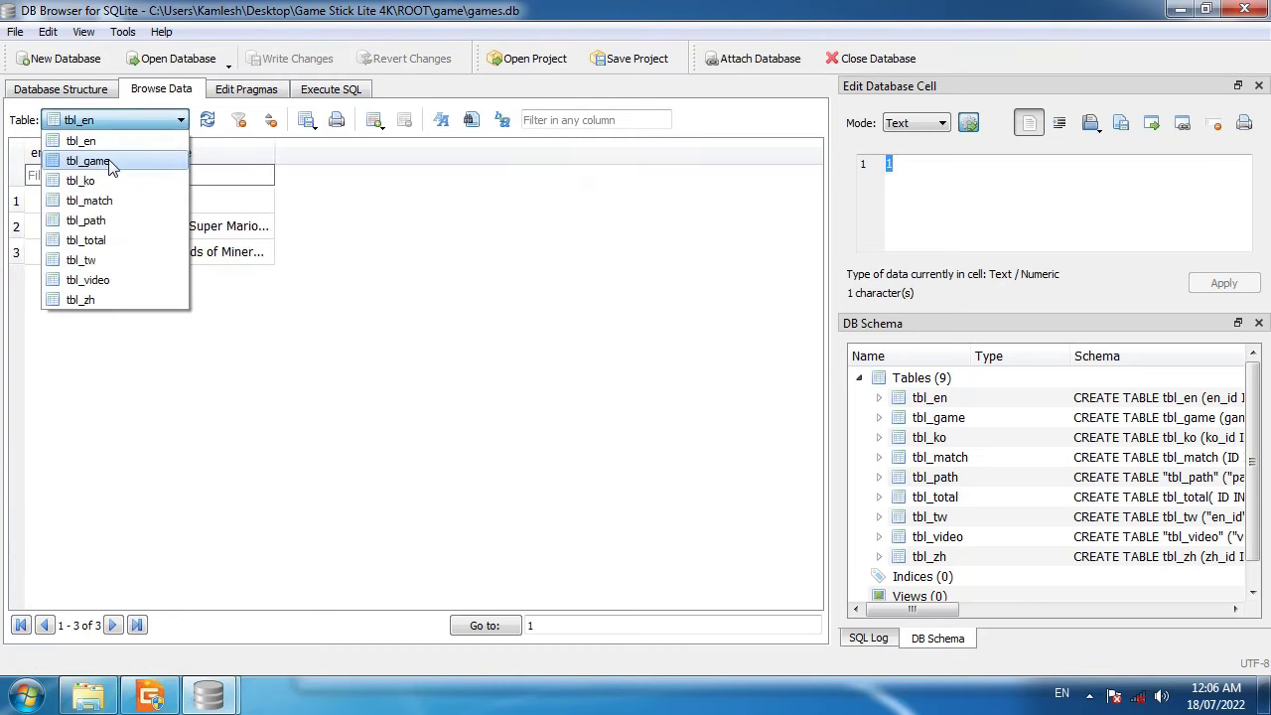
left_click(112, 162)
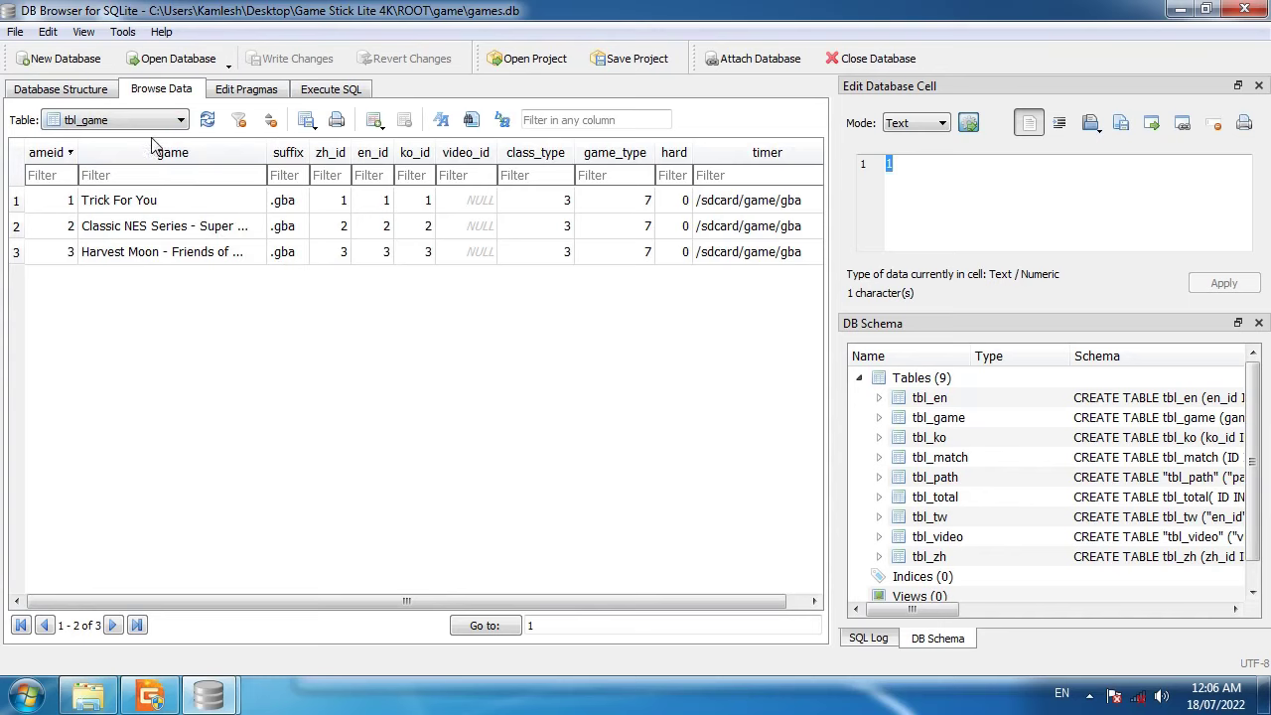
left_click_drag(242, 600, 319, 599)
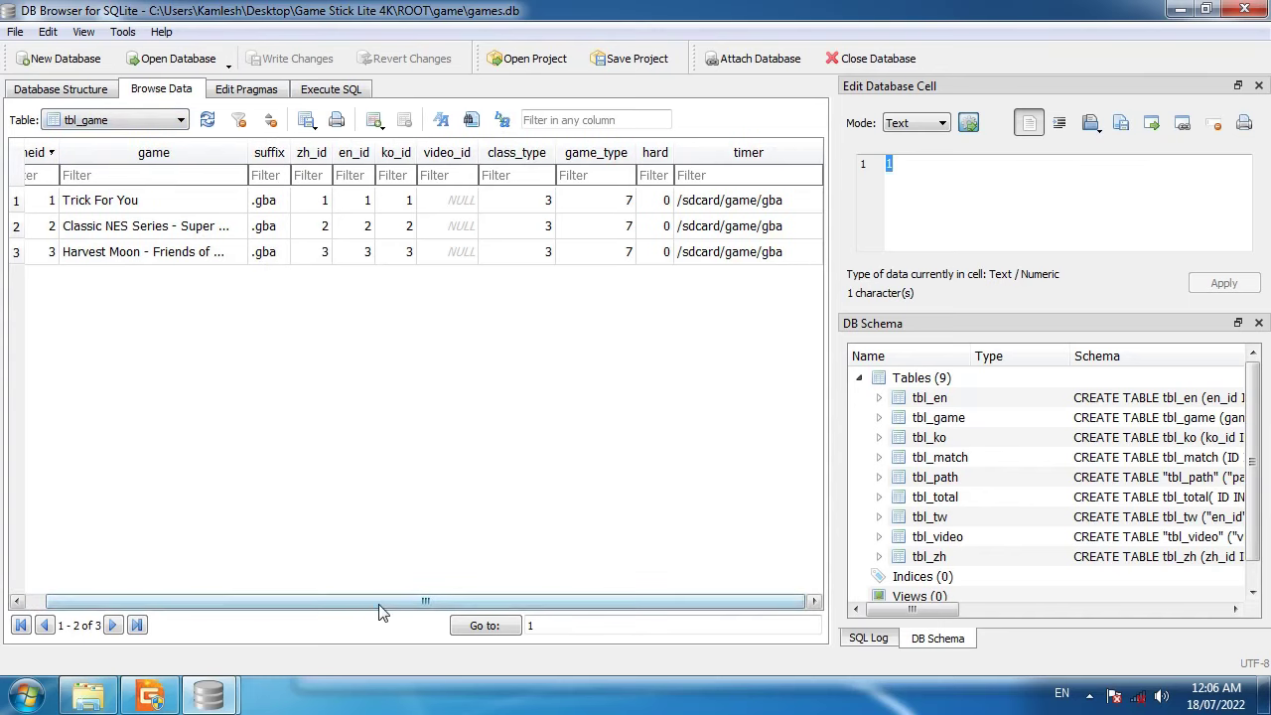
mouse_move(394, 600)
left_mouse_down()
mouse_move(327, 600)
mouse_move(394, 596)
left_mouse_up()
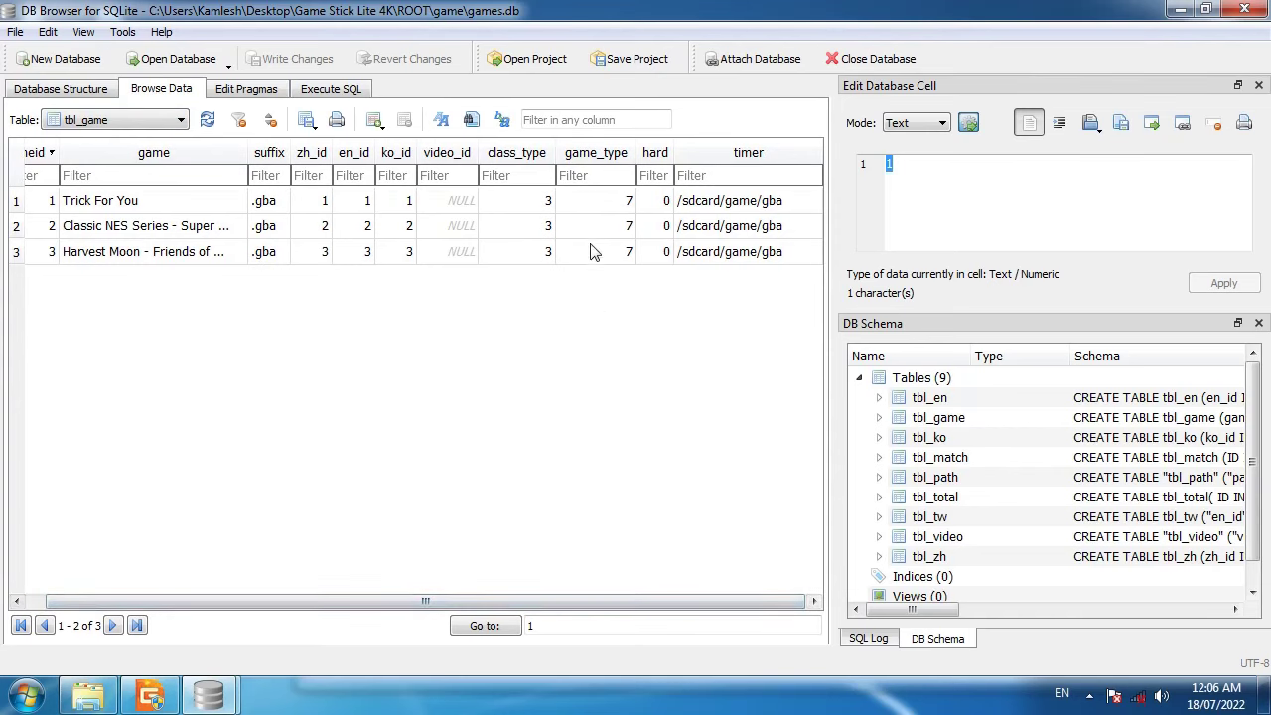
Examine the class_type and game_type values of Trick For You in tbl_game, and bring up the game_type.db reference table.
left_click(533, 205)
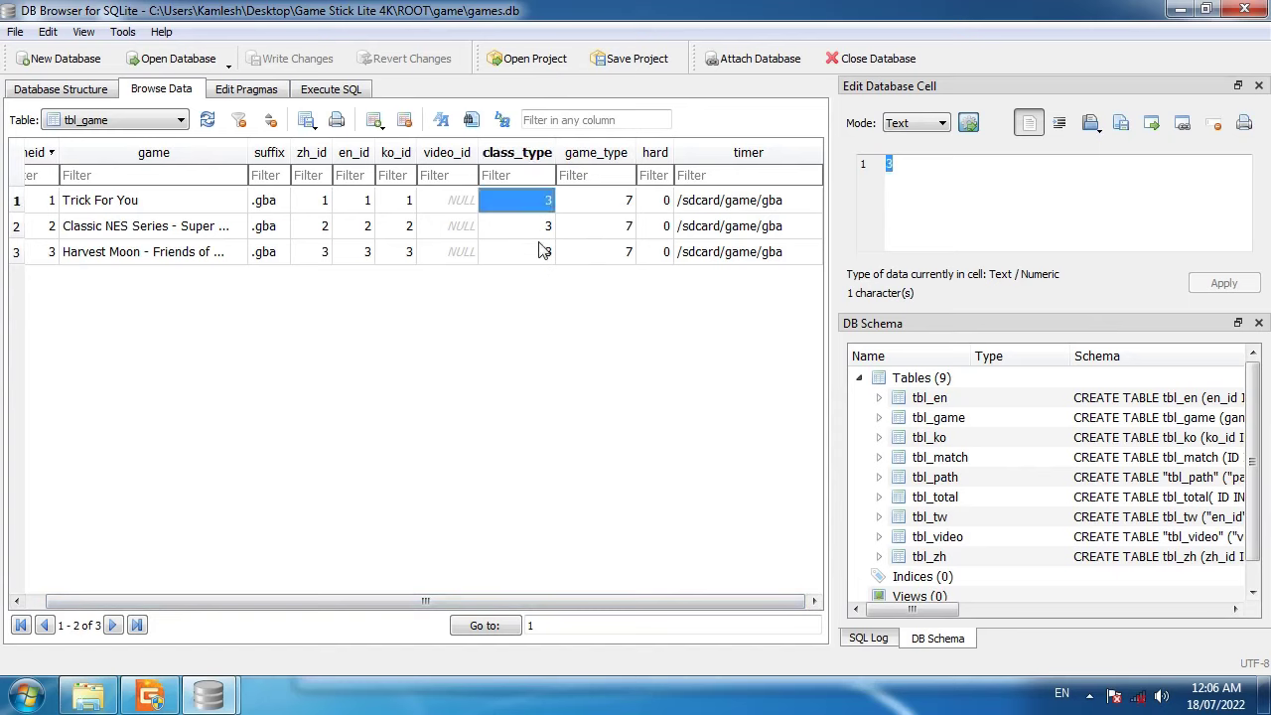
left_click(604, 208)
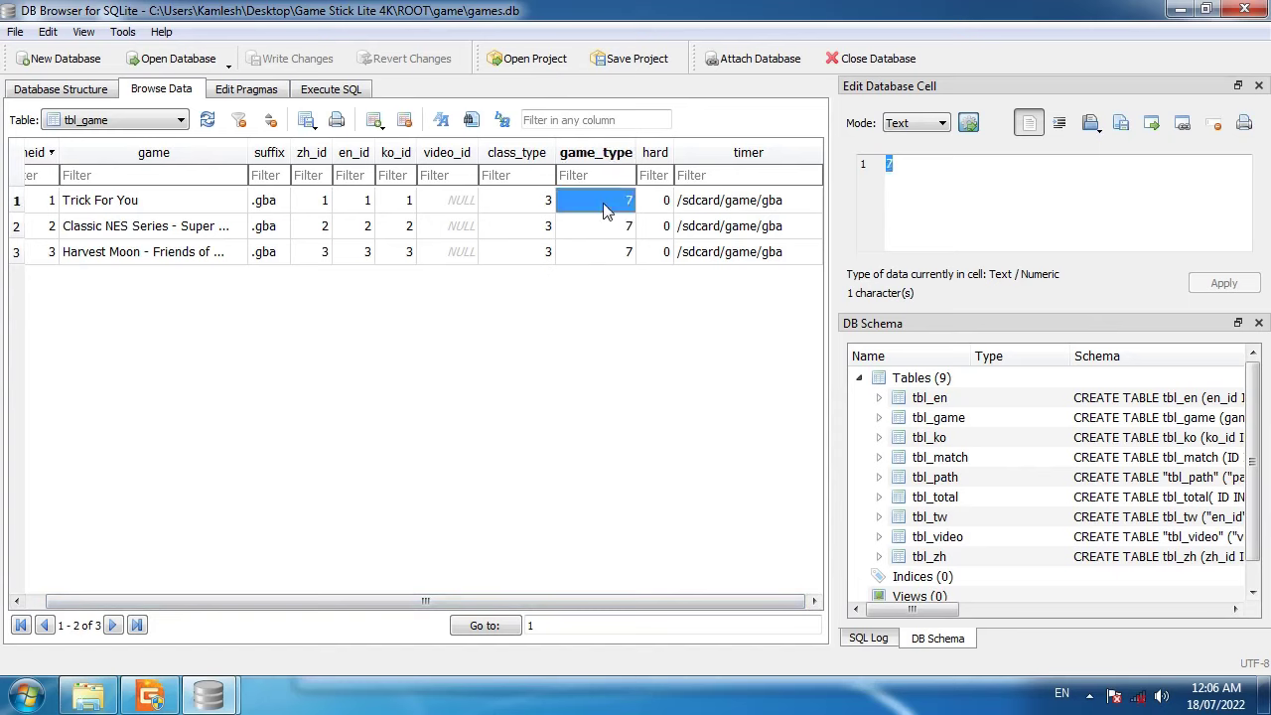
left_click(531, 205)
left_click(573, 203)
left_click(545, 209)
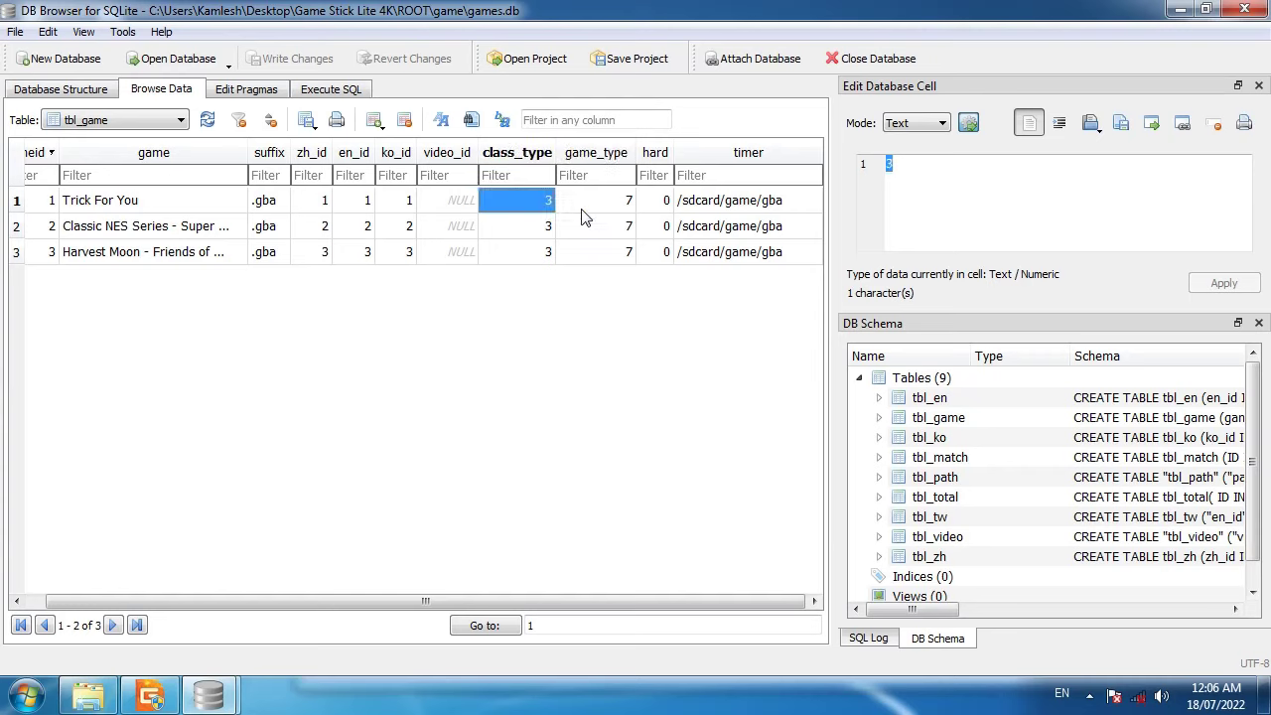
left_click(223, 209)
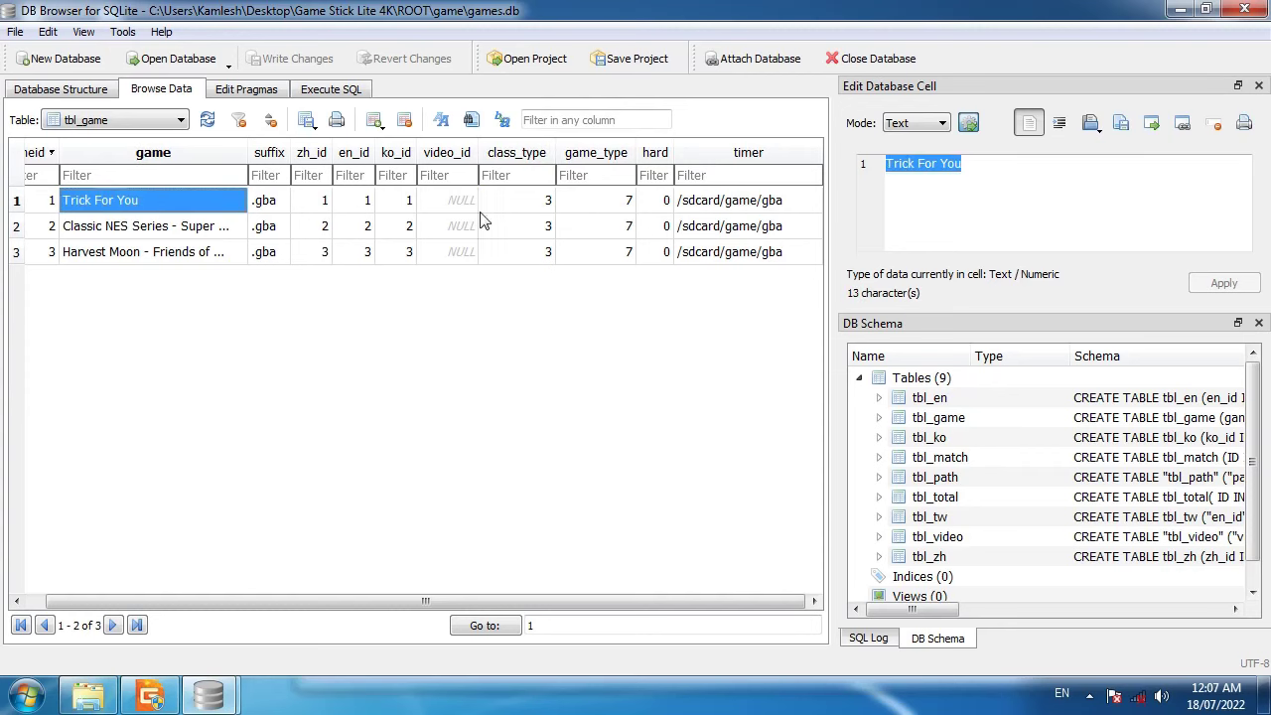
mouse_move(208, 695)
left_click(266, 584)
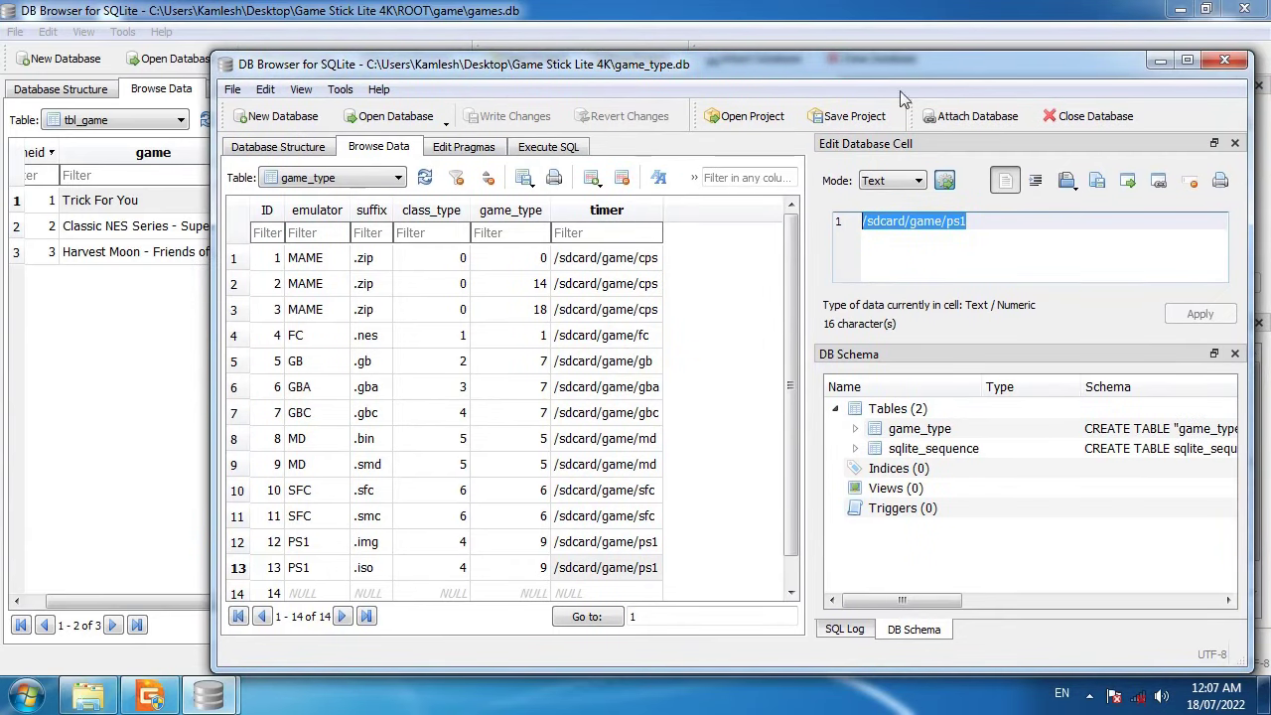
Close the game_type.db window, close the games.db database and exit DB Browser for SQLite.
left_click(1216, 62)
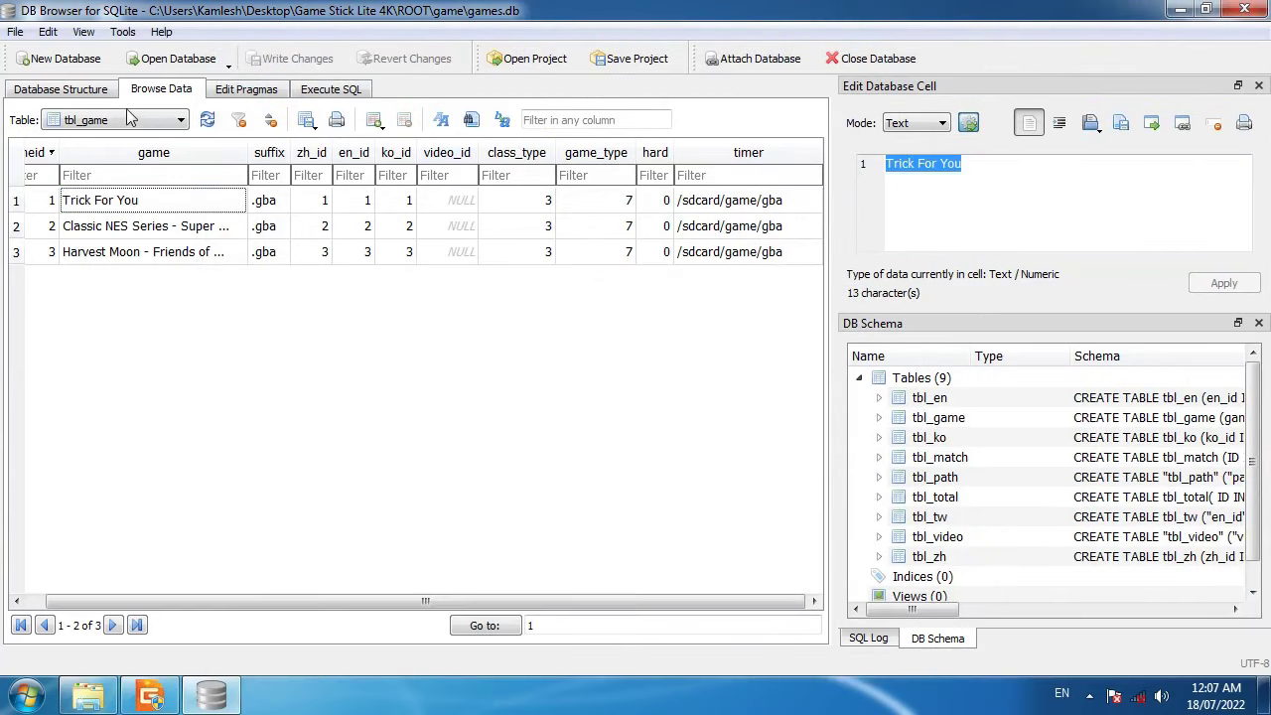
left_click(875, 63)
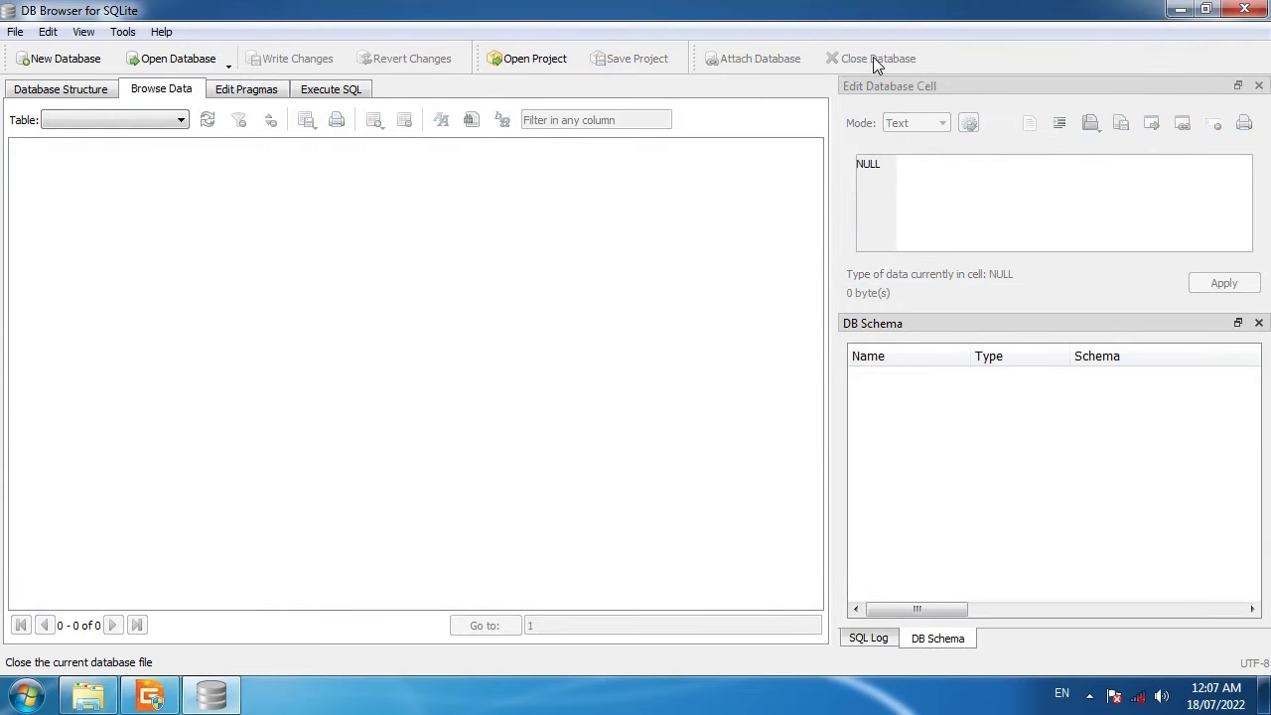
left_click(1253, 10)
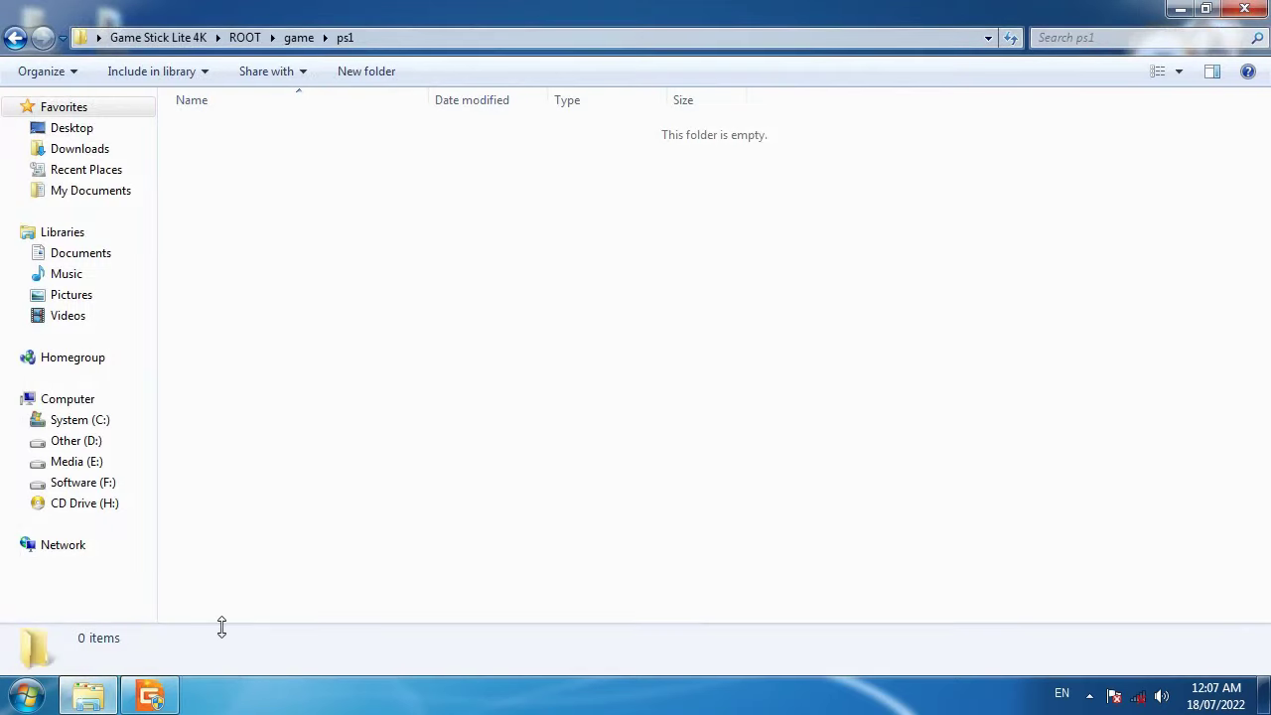
Check games.db in the game folder and the game files in gba, and return to the ROOT folder.
left_click(42, 50)
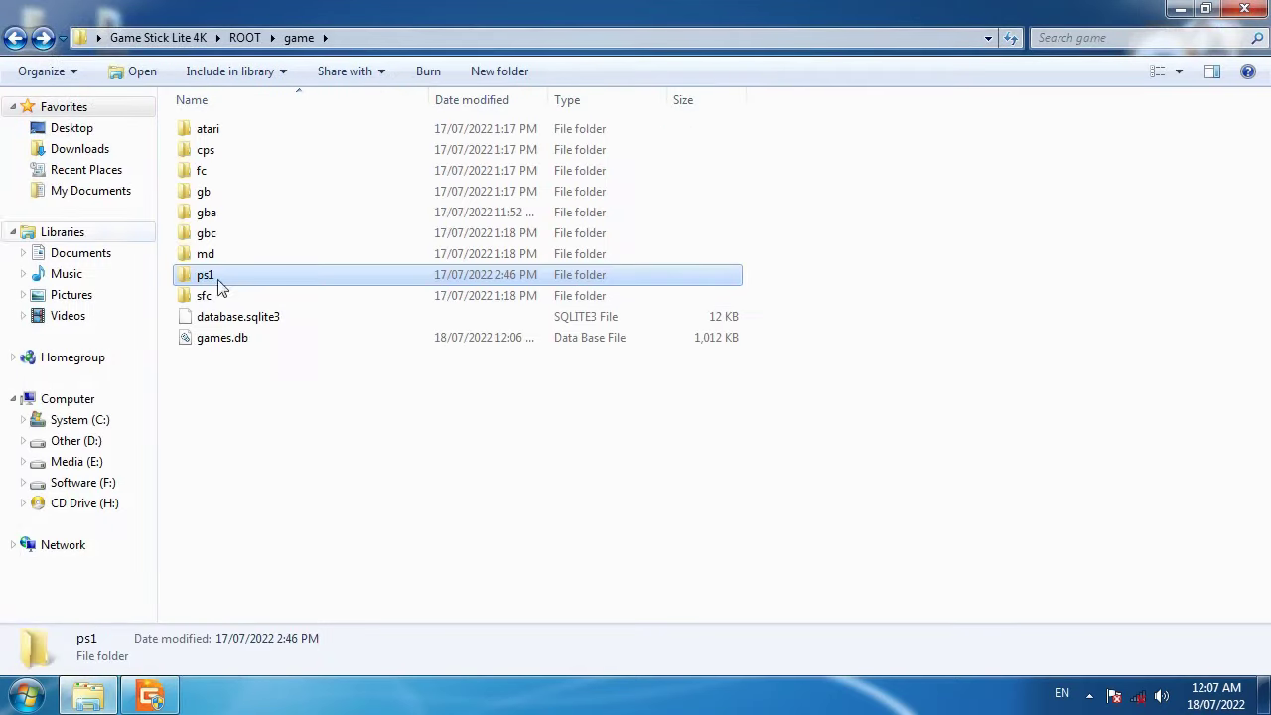
left_click(237, 343)
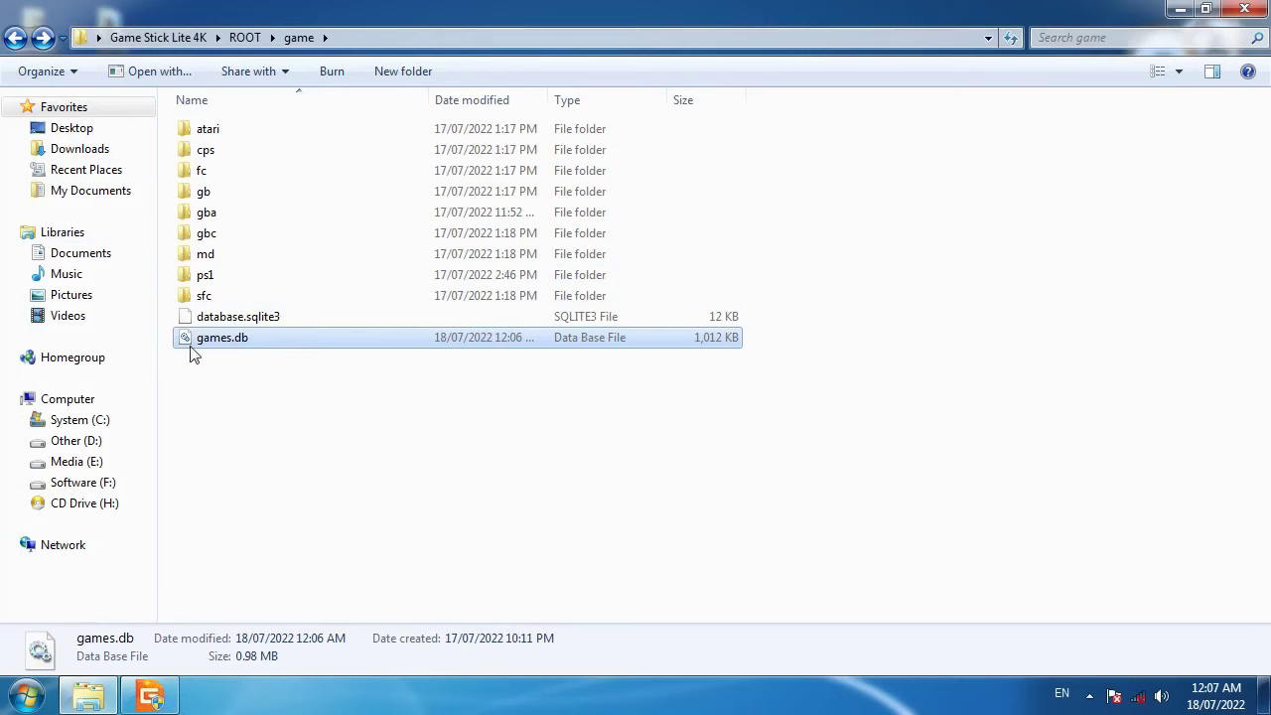
left_click(152, 698)
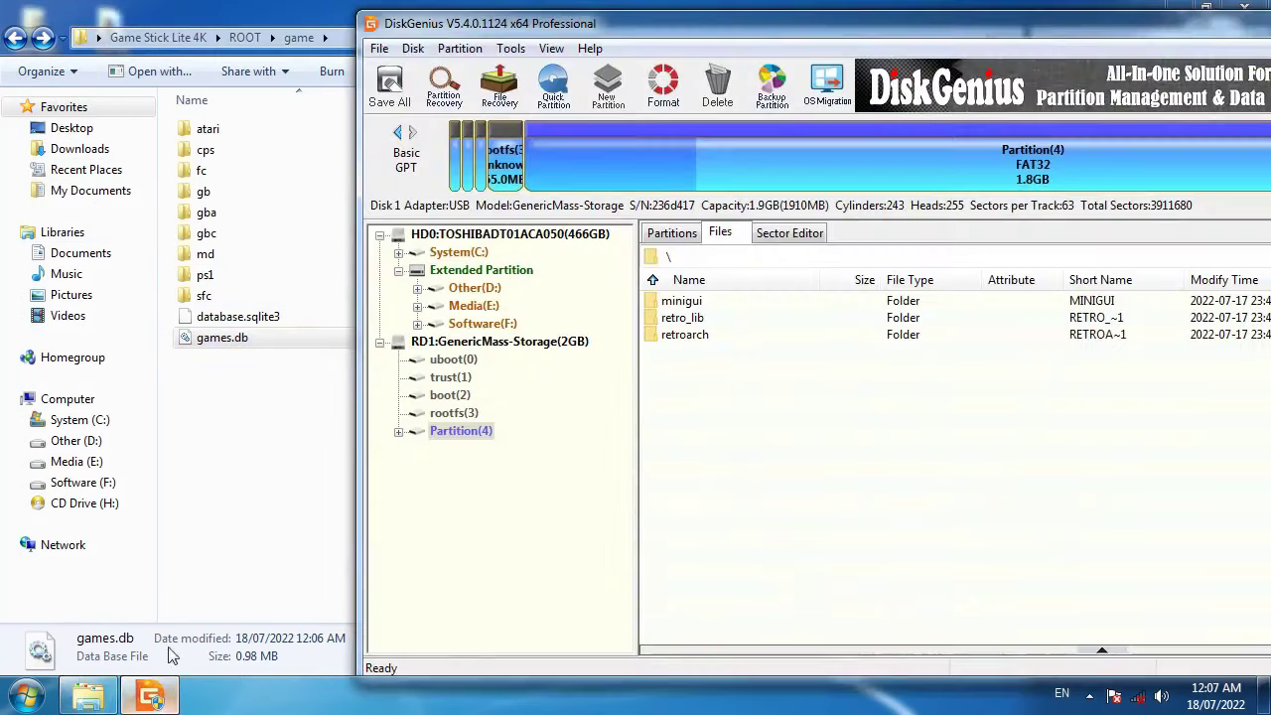
left_click_drag(523, 29, 417, 22)
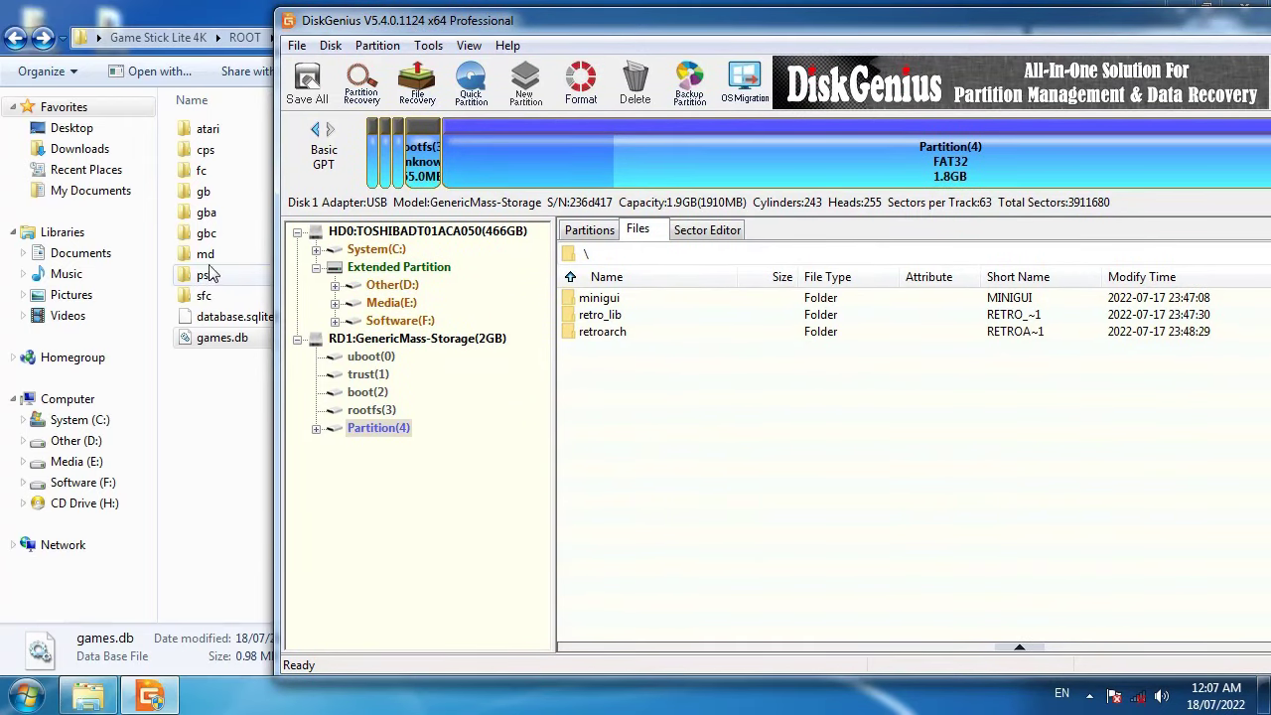
left_click(223, 402)
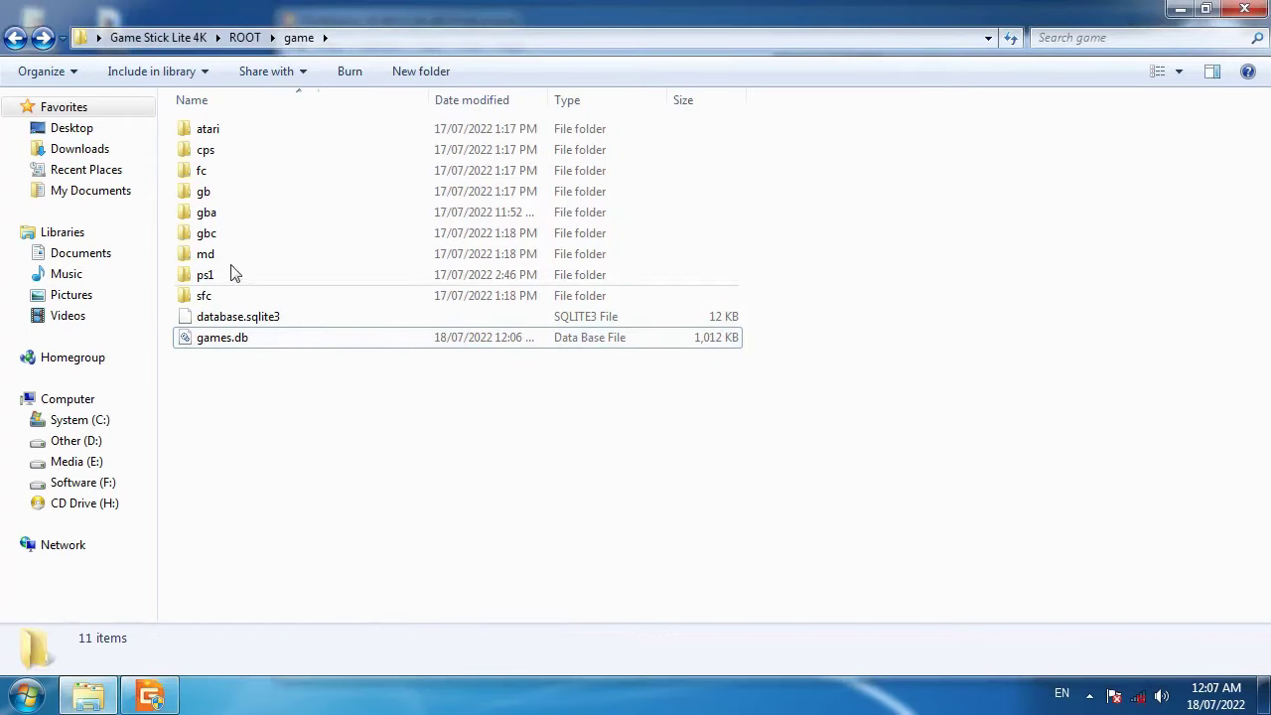
double_click(211, 215)
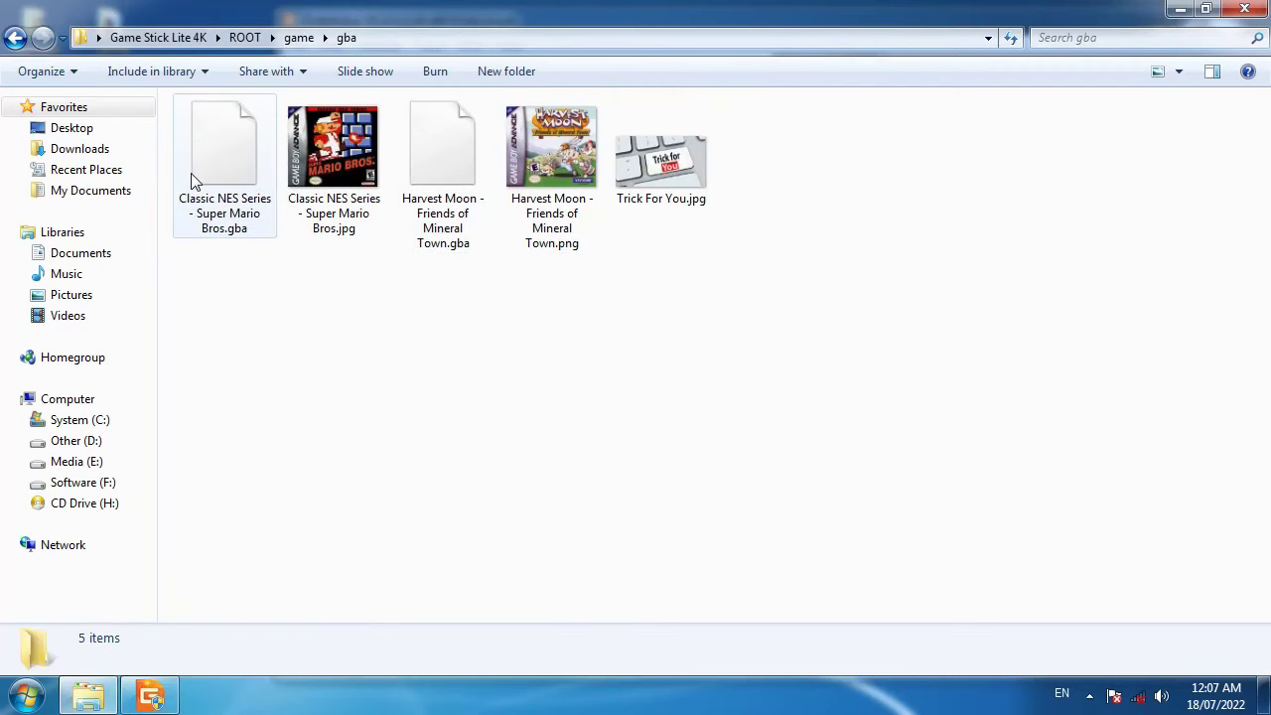
left_click(13, 38)
left_click(13, 38)
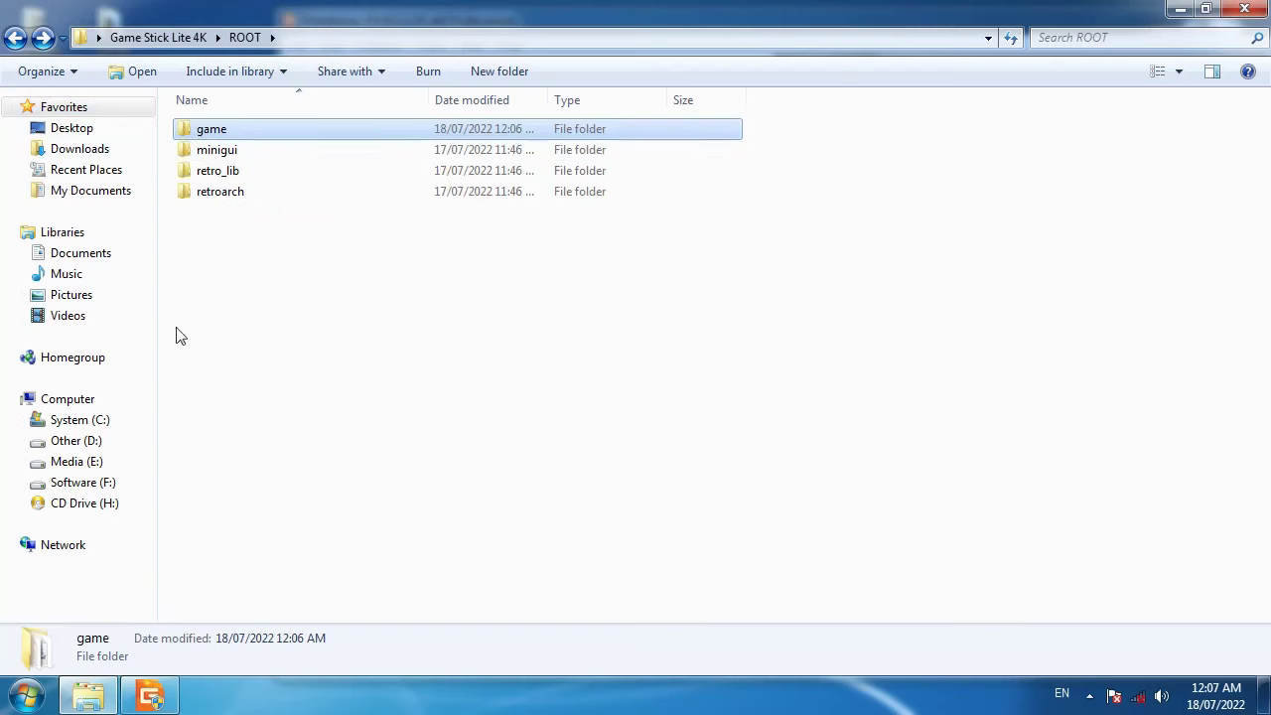
Switch to DiskGenius and copy the game folder from ROOT into the root directory of Partition(4).
left_click(150, 695)
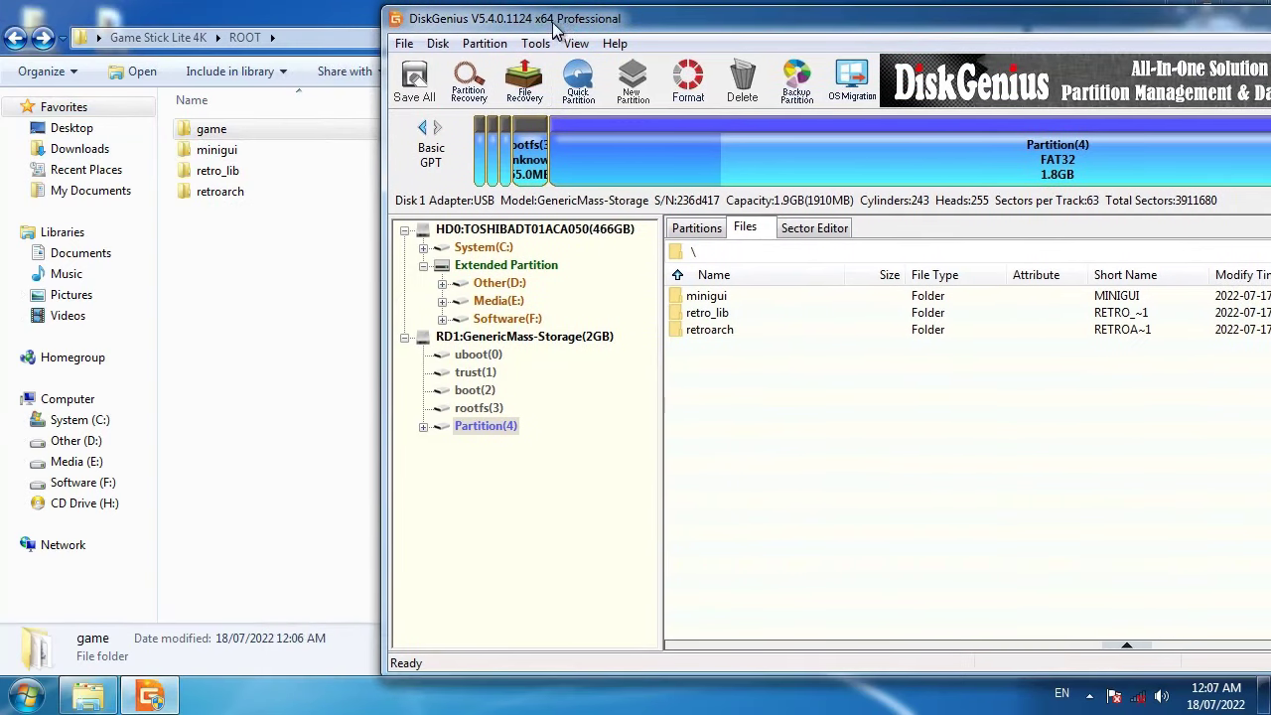
left_click_drag(210, 137, 838, 427)
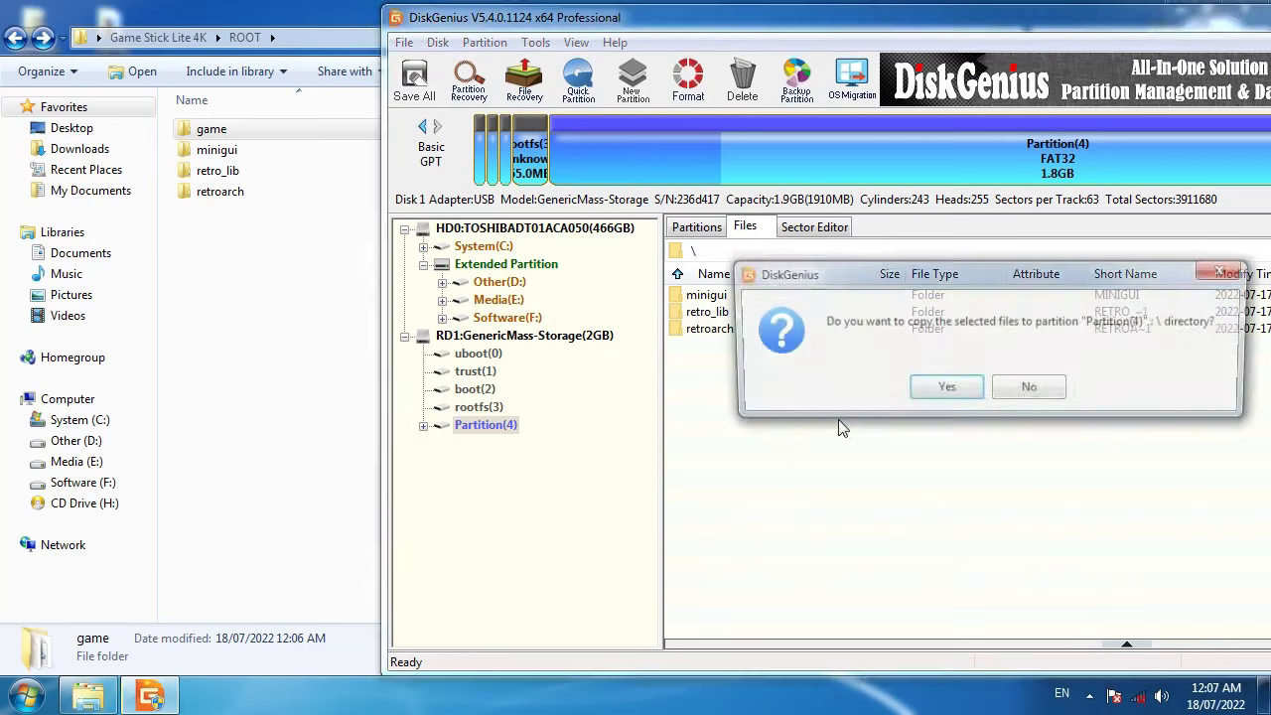
left_click(943, 391)
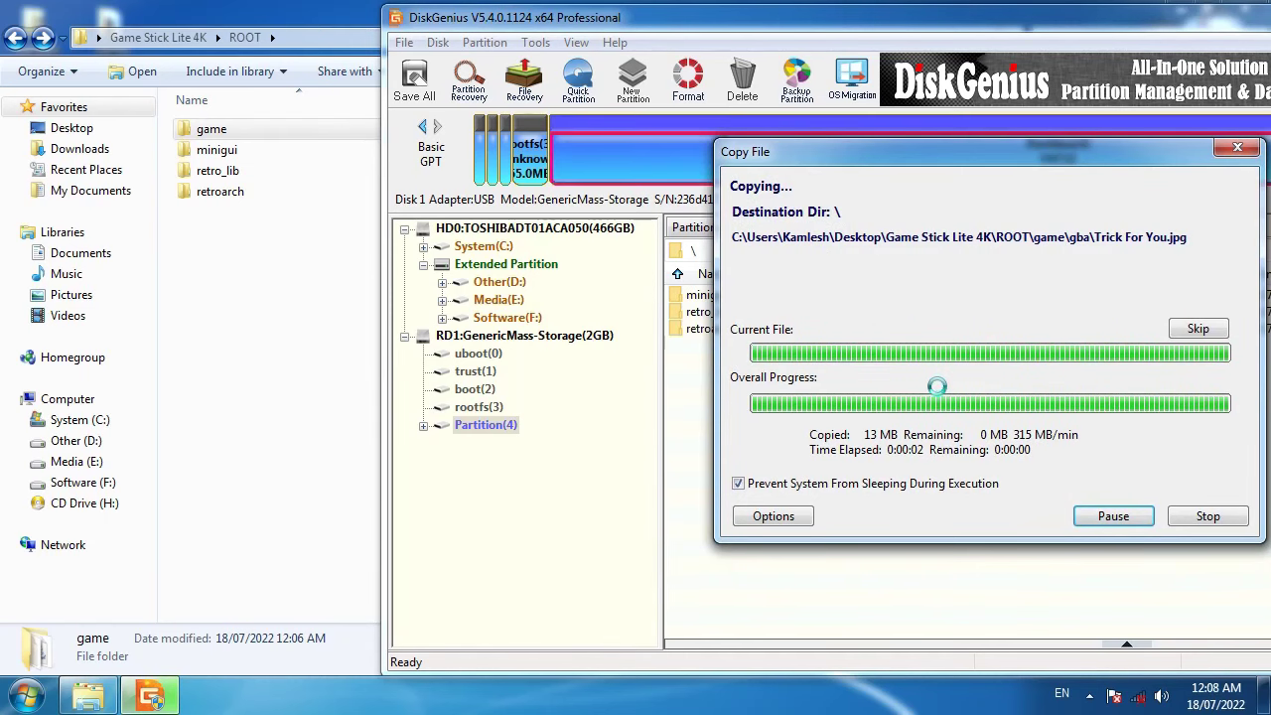
left_click_drag(857, 157, 748, 162)
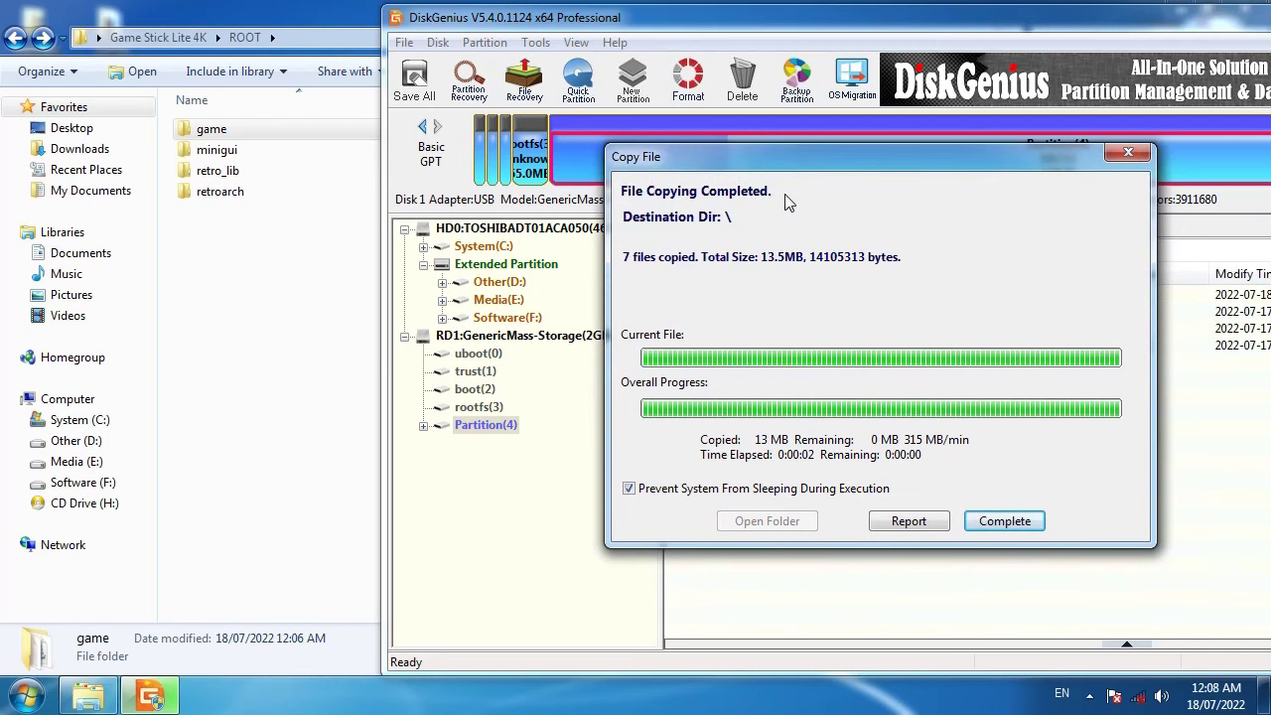
left_click(997, 522)
Close DiskGenius and the Game Stick Lite 4K folder window.
left_click_drag(766, 32, 383, 34)
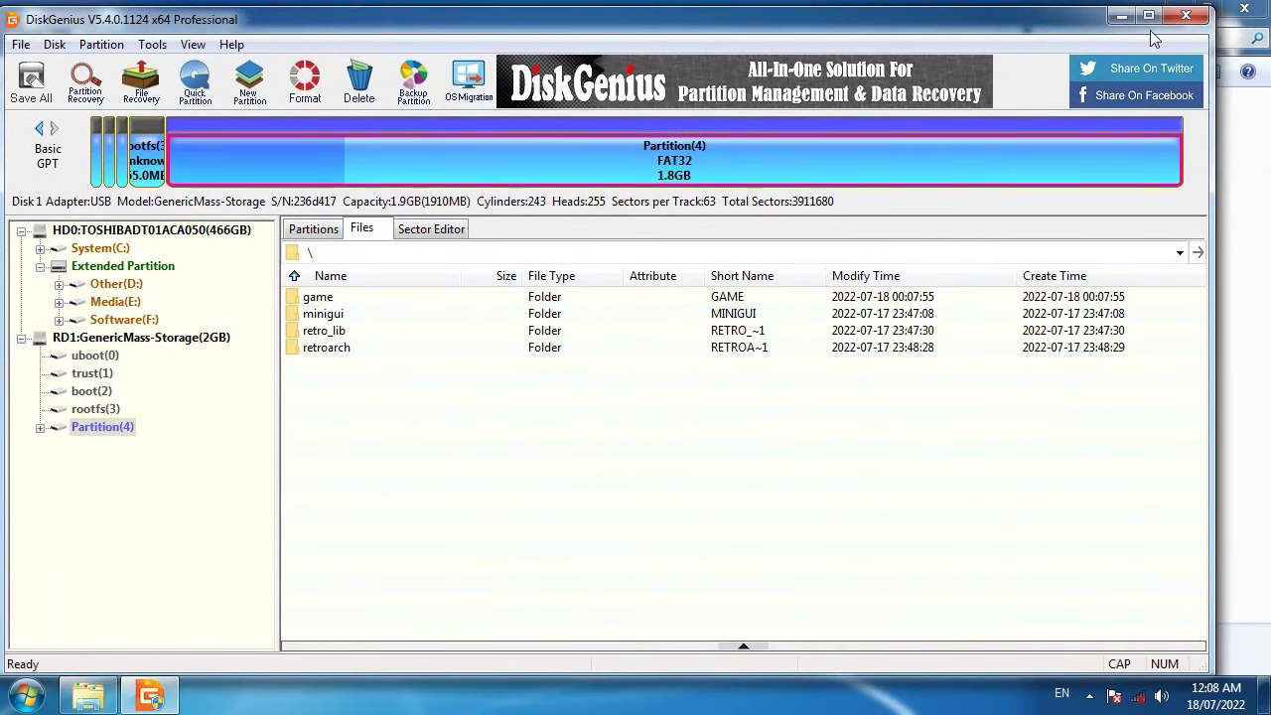
left_click(1190, 20)
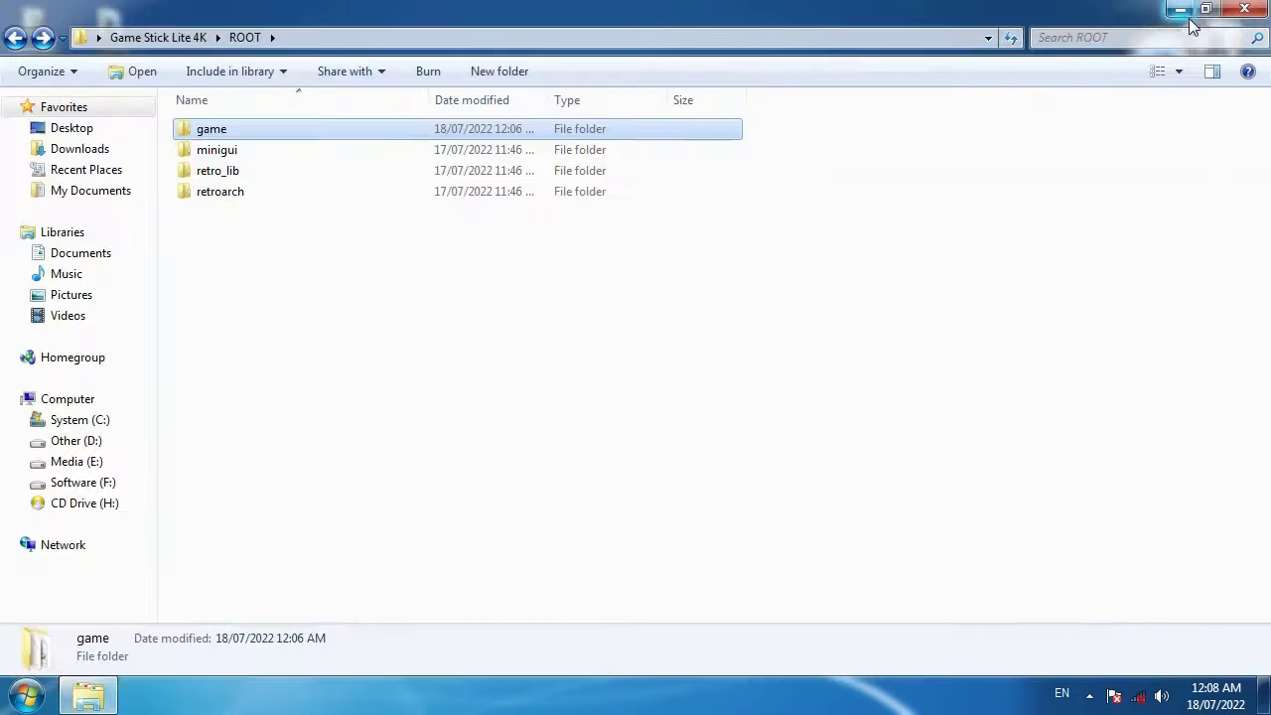
left_click(1181, 10)
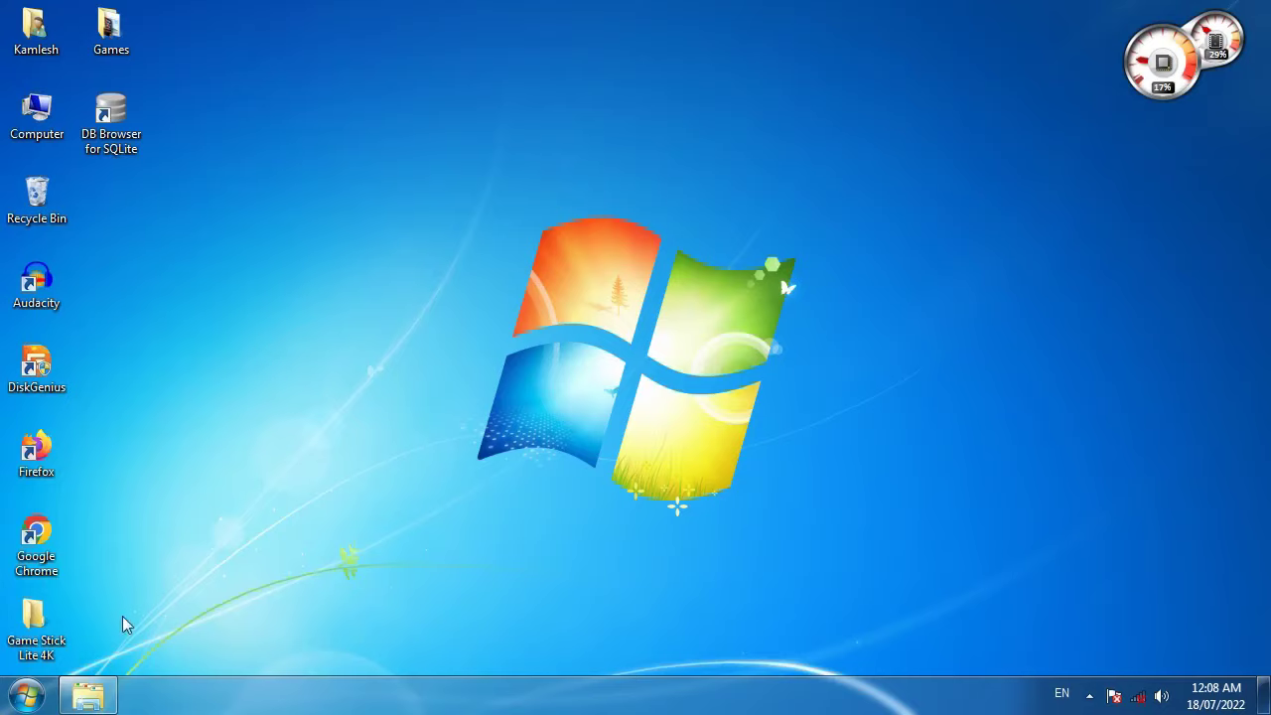
left_click(87, 695)
double_click(248, 133)
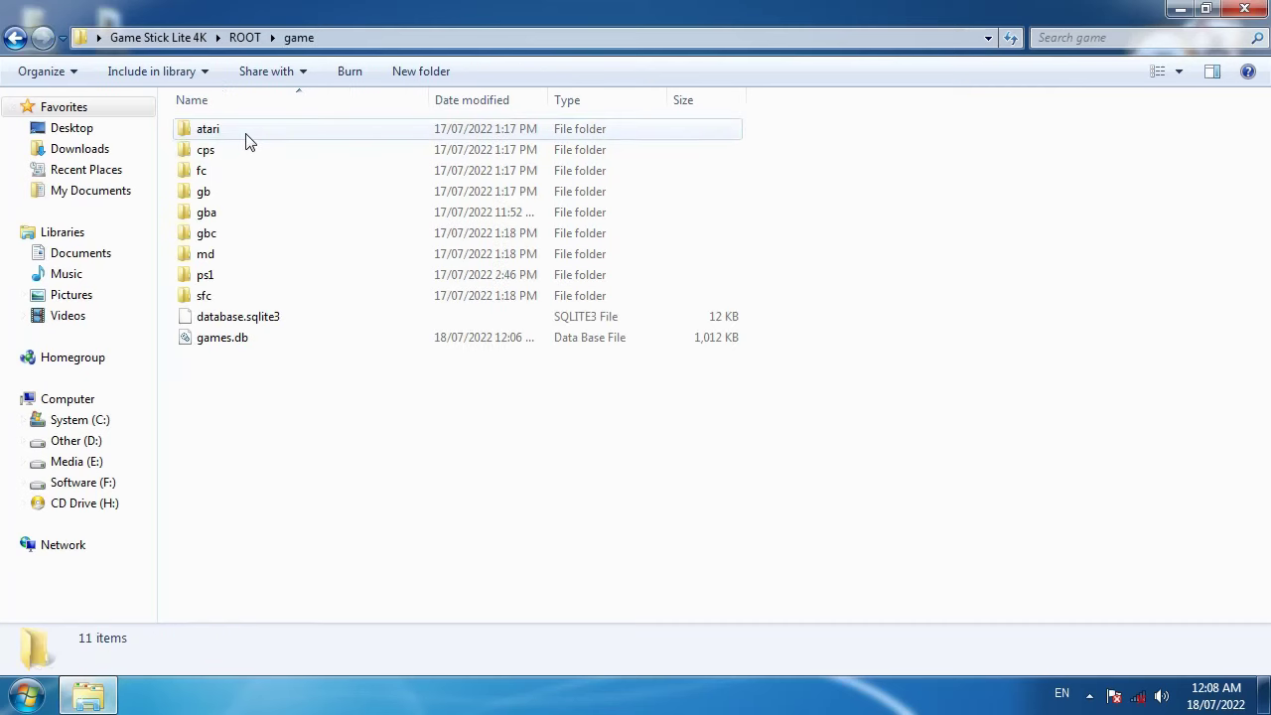
left_click(1244, 9)
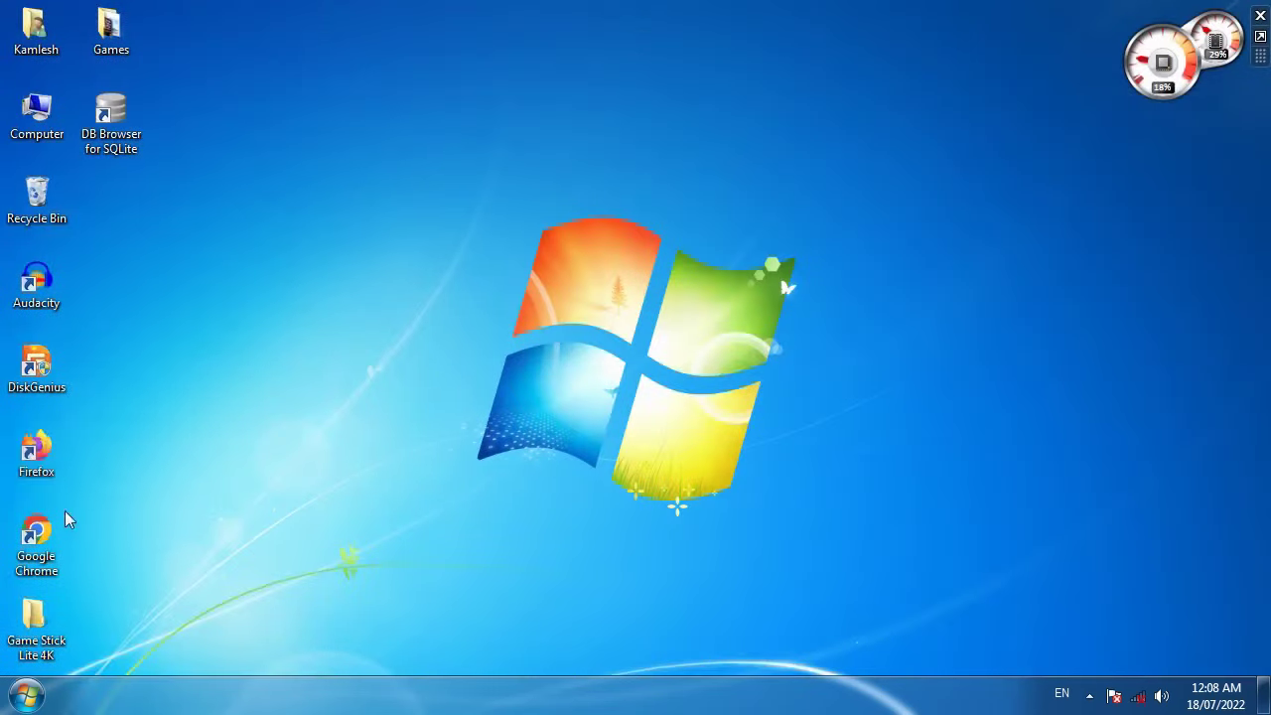
Reopen DiskGenius and open the game folder on Partition(4) of the 2GB storage device.
double_click(29, 390)
left_click(705, 385)
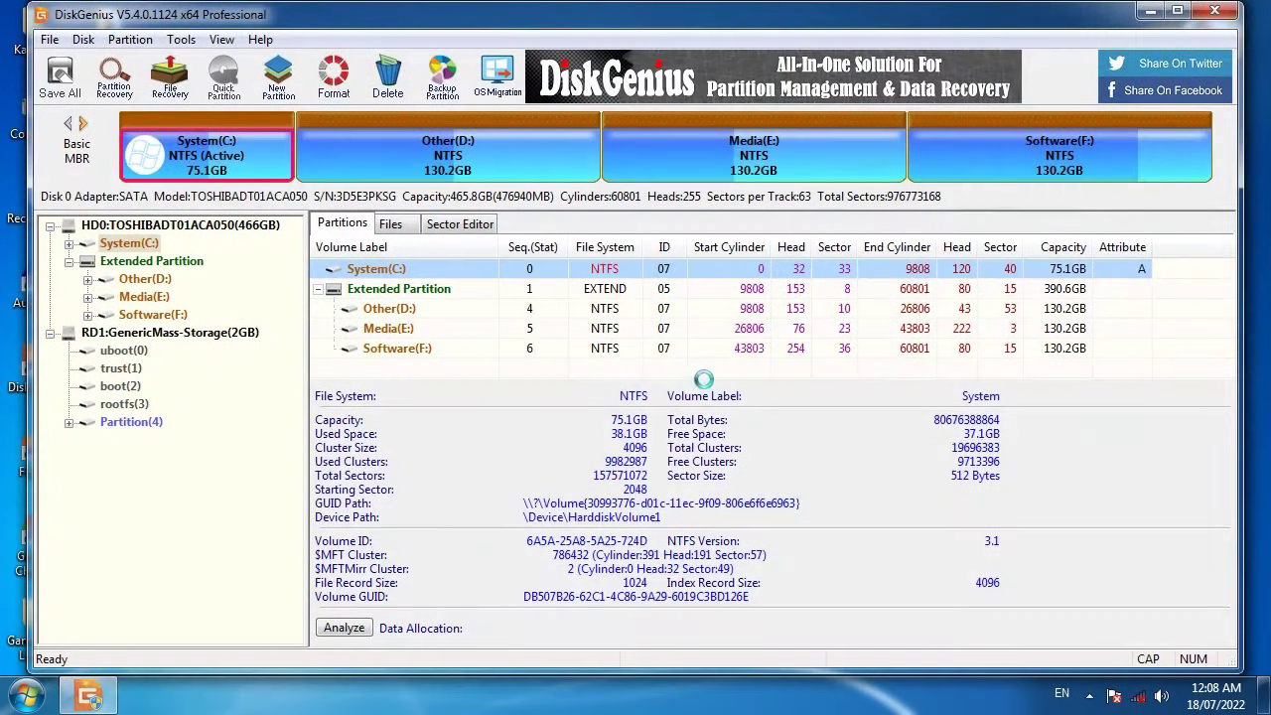
left_click(130, 424)
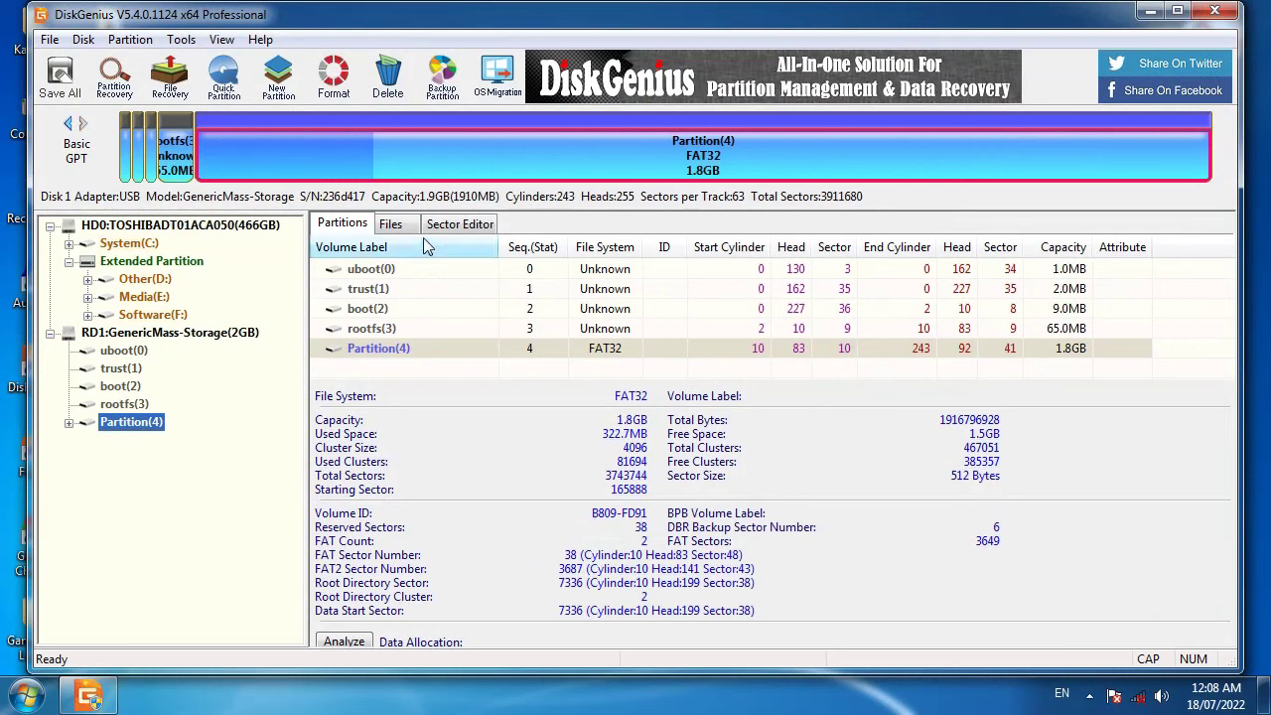
left_click(395, 224)
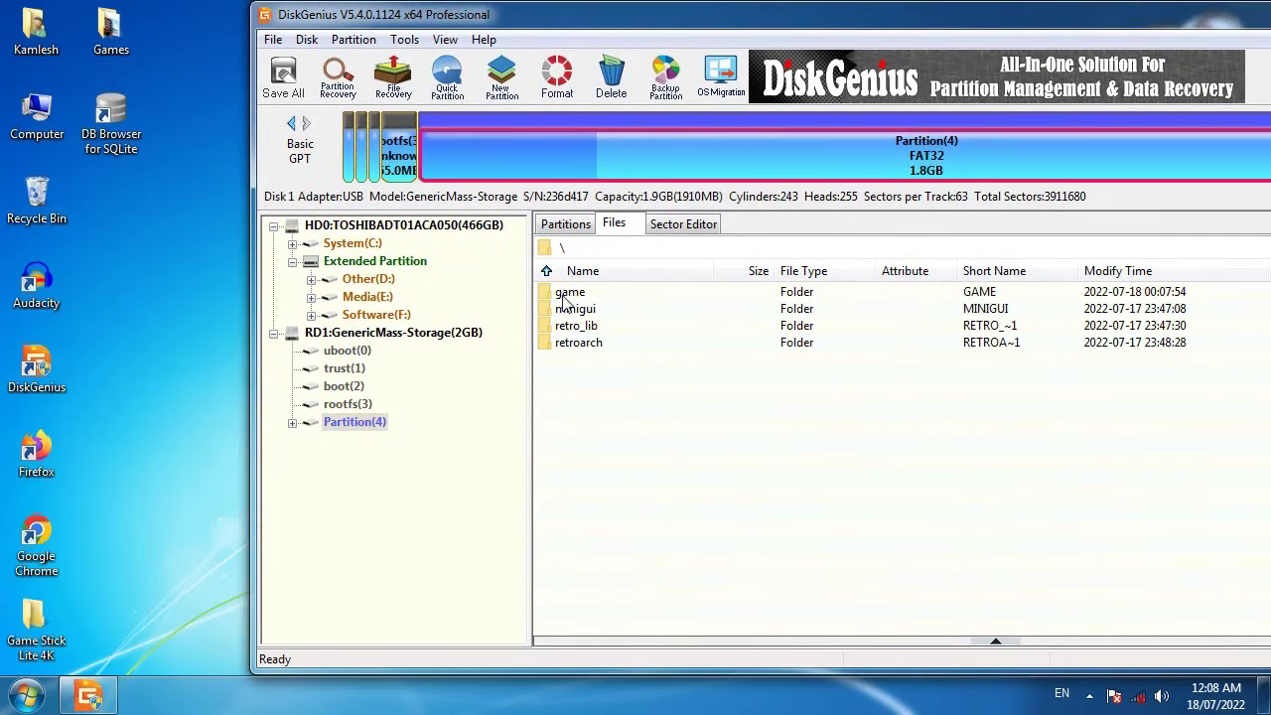
double_click(568, 294)
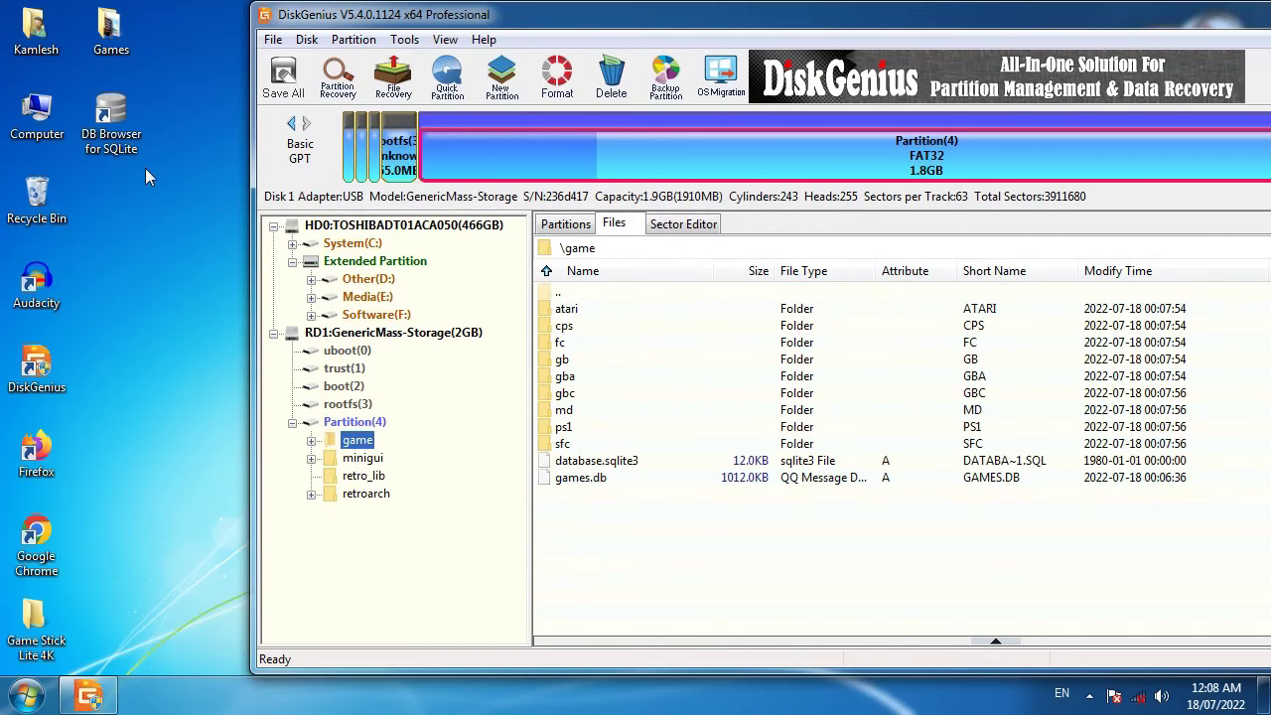
Open the desktop Games folder and the card's gba folder to compare their game files.
double_click(111, 35)
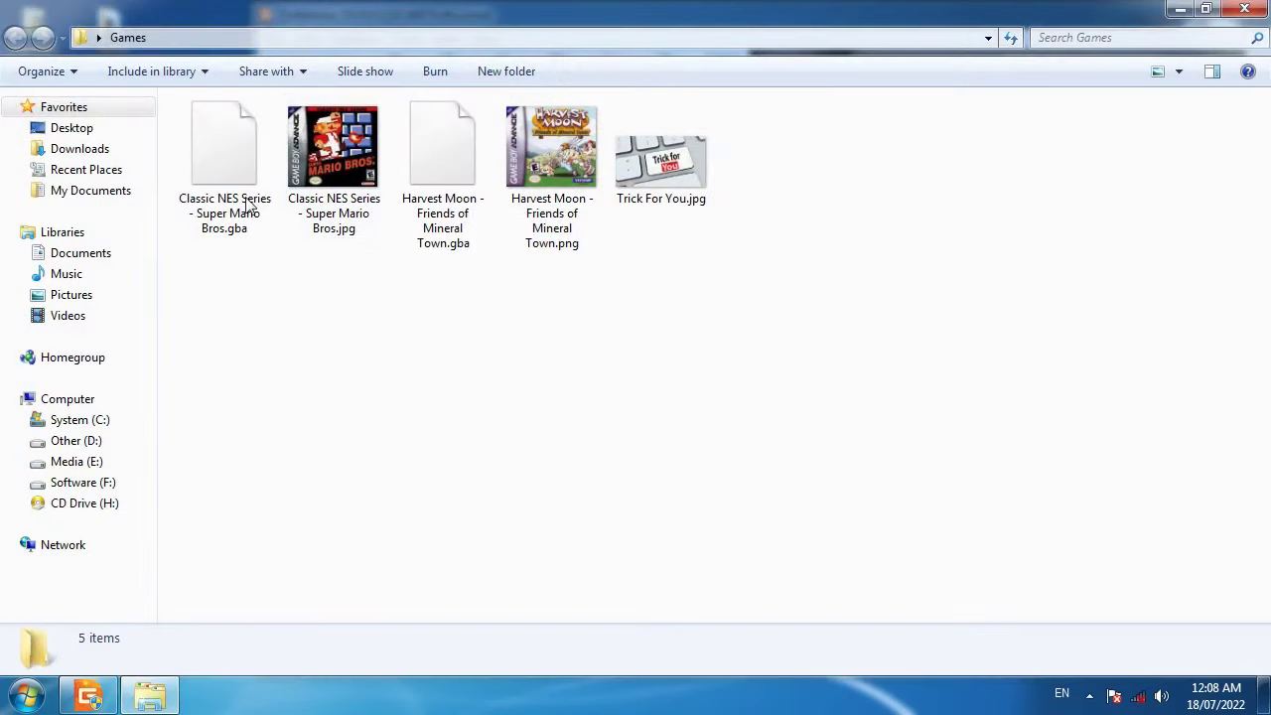
left_click_drag(250, 204, 109, 635)
left_click(102, 701)
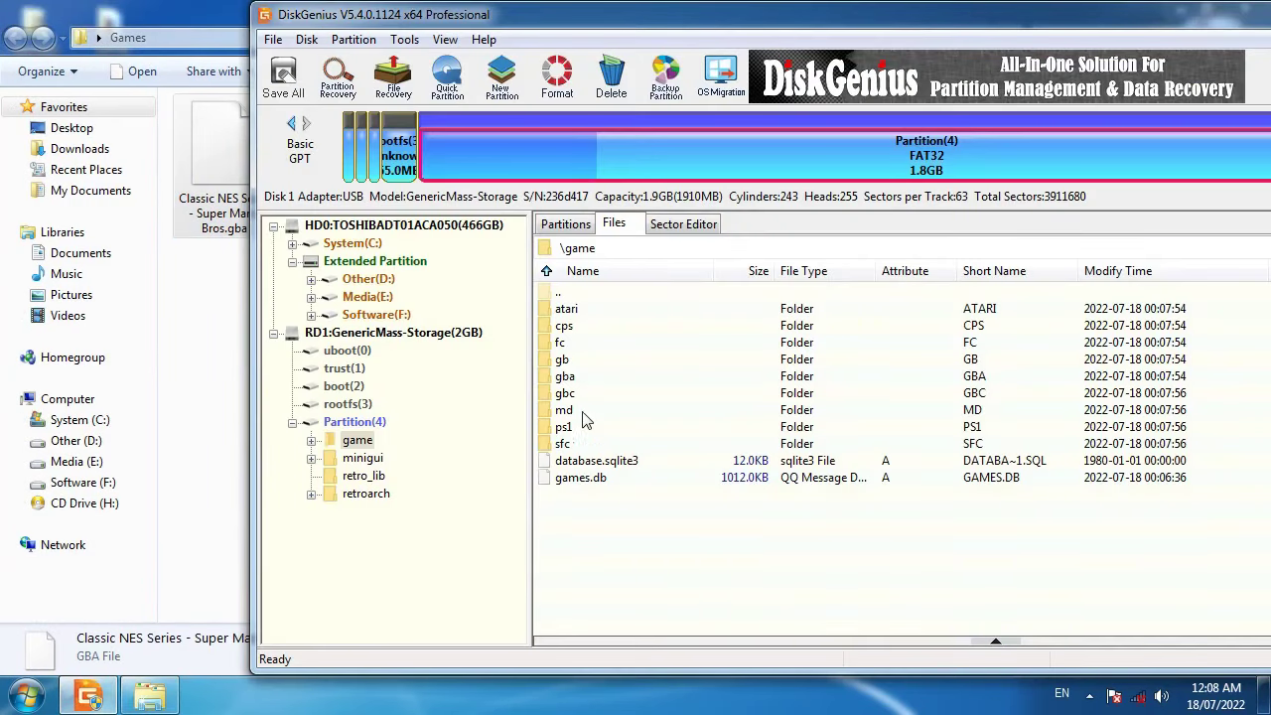
double_click(564, 379)
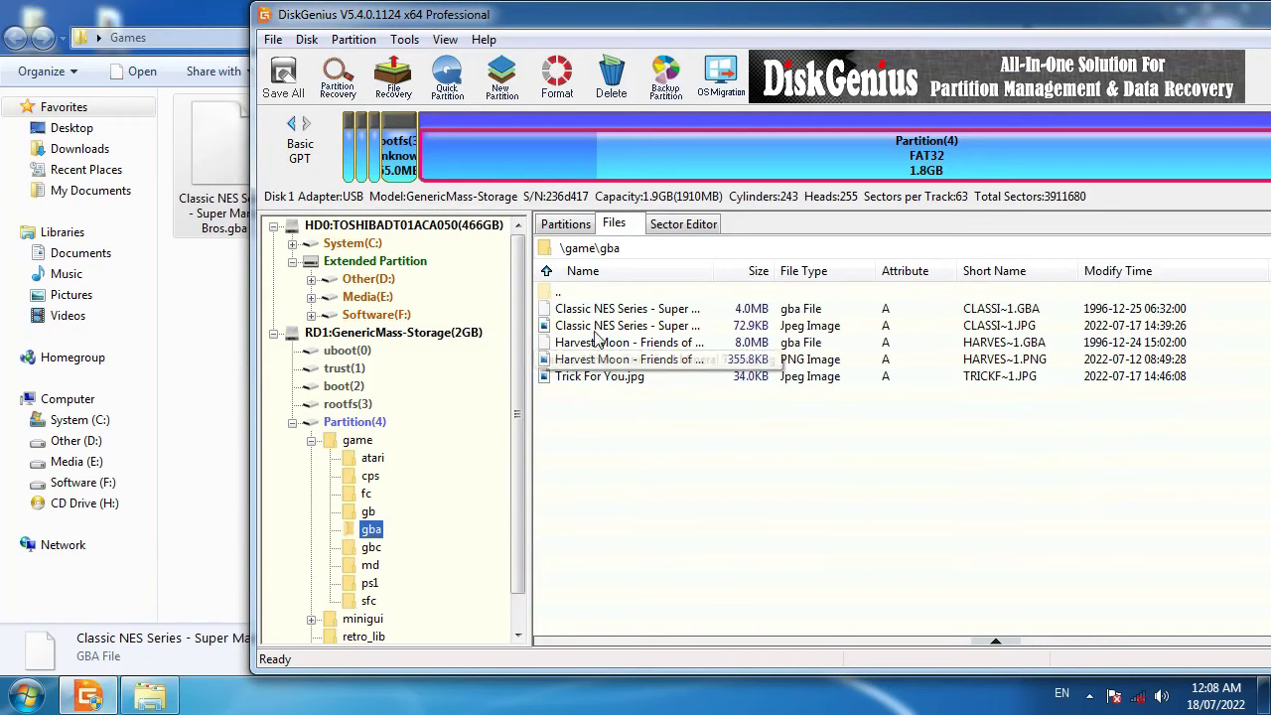
left_click_drag(548, 18, 608, 19)
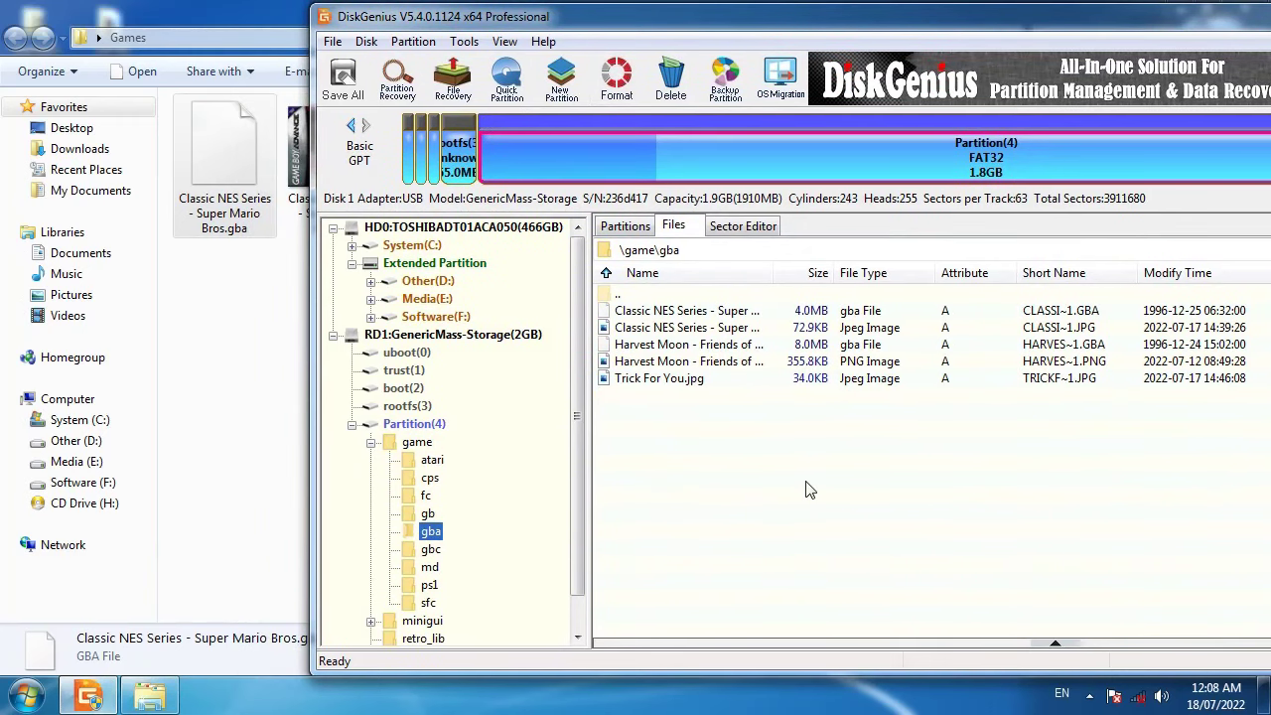
Go back to the card's game folder and copy its games.db to the desktop.
left_click(635, 226)
left_click(667, 227)
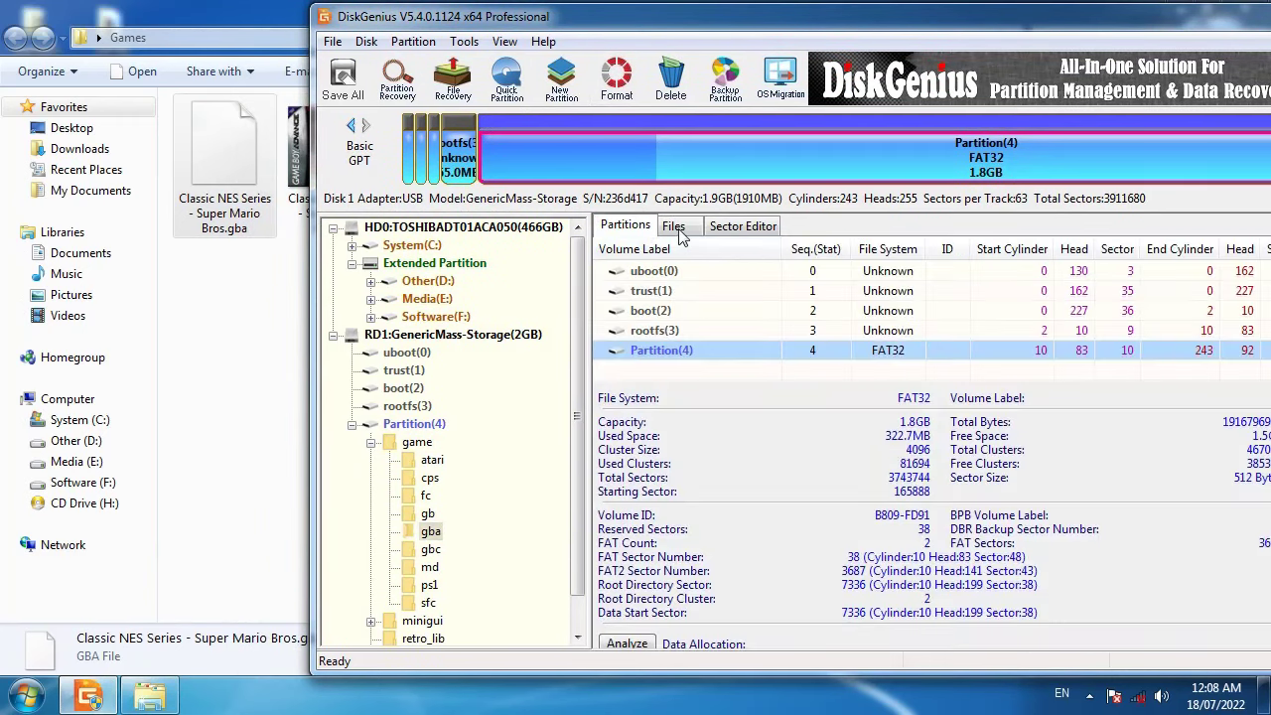
double_click(632, 298)
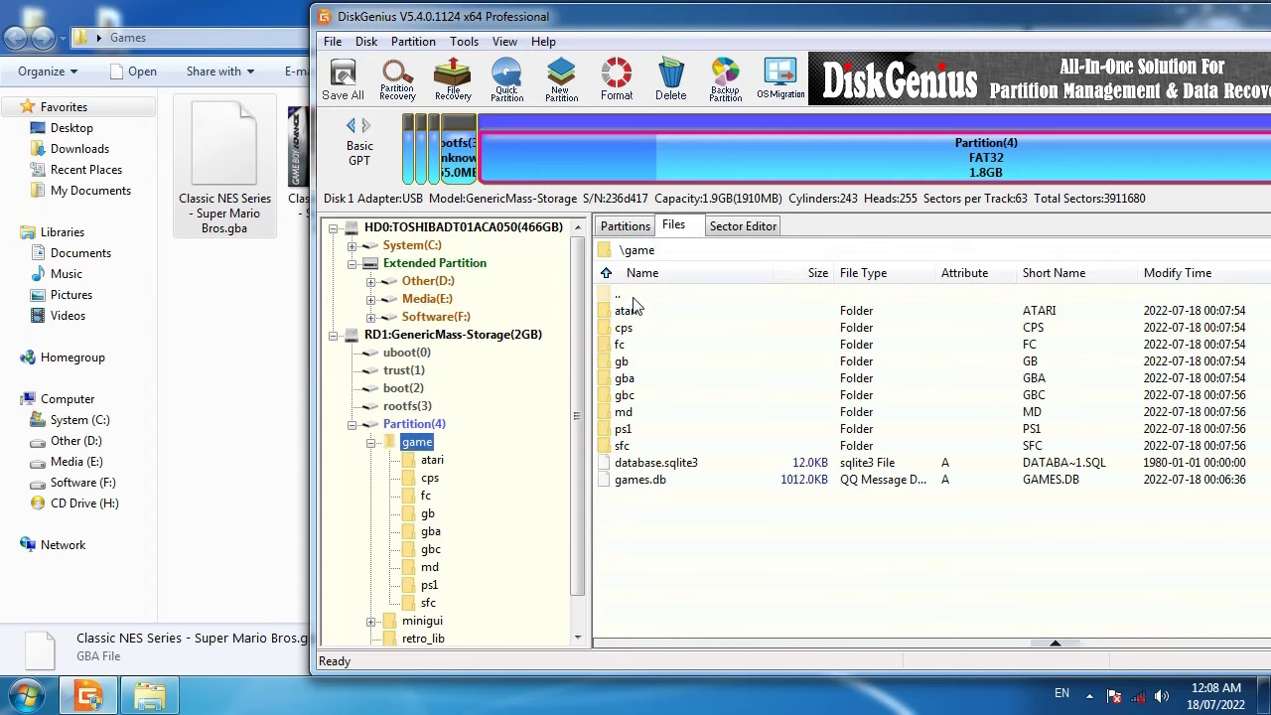
left_click(626, 481)
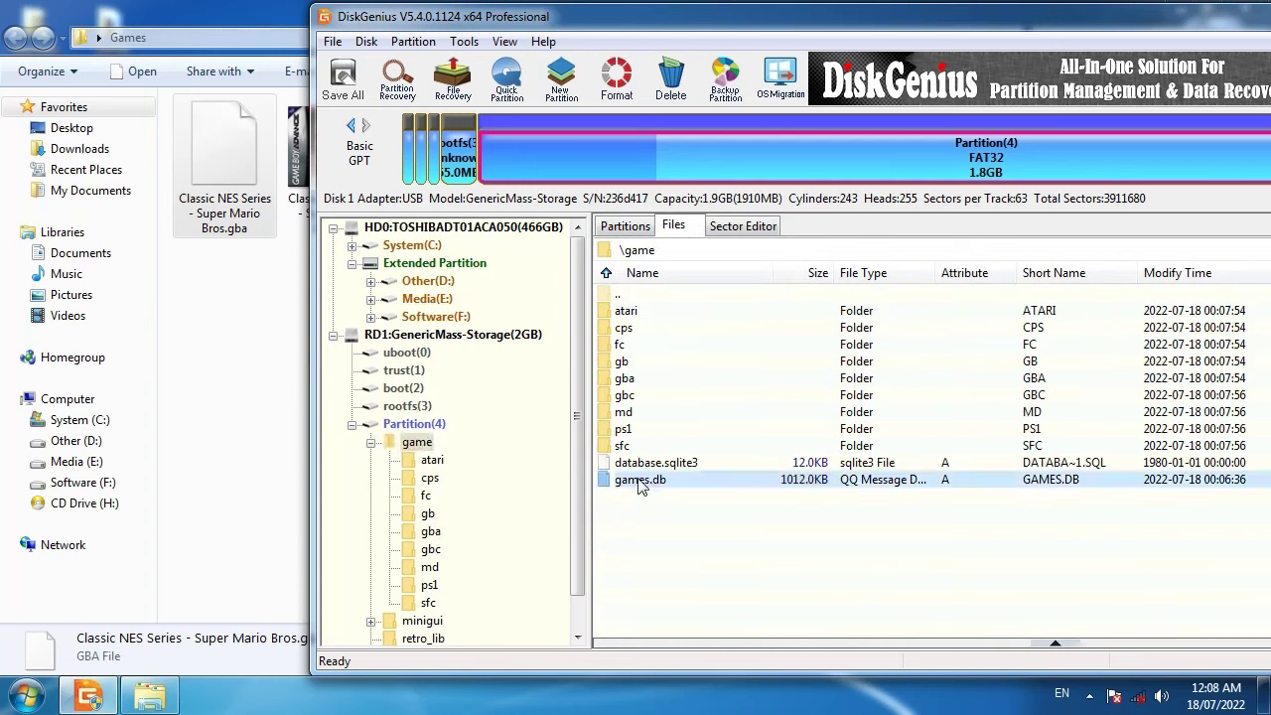
right_click(641, 483)
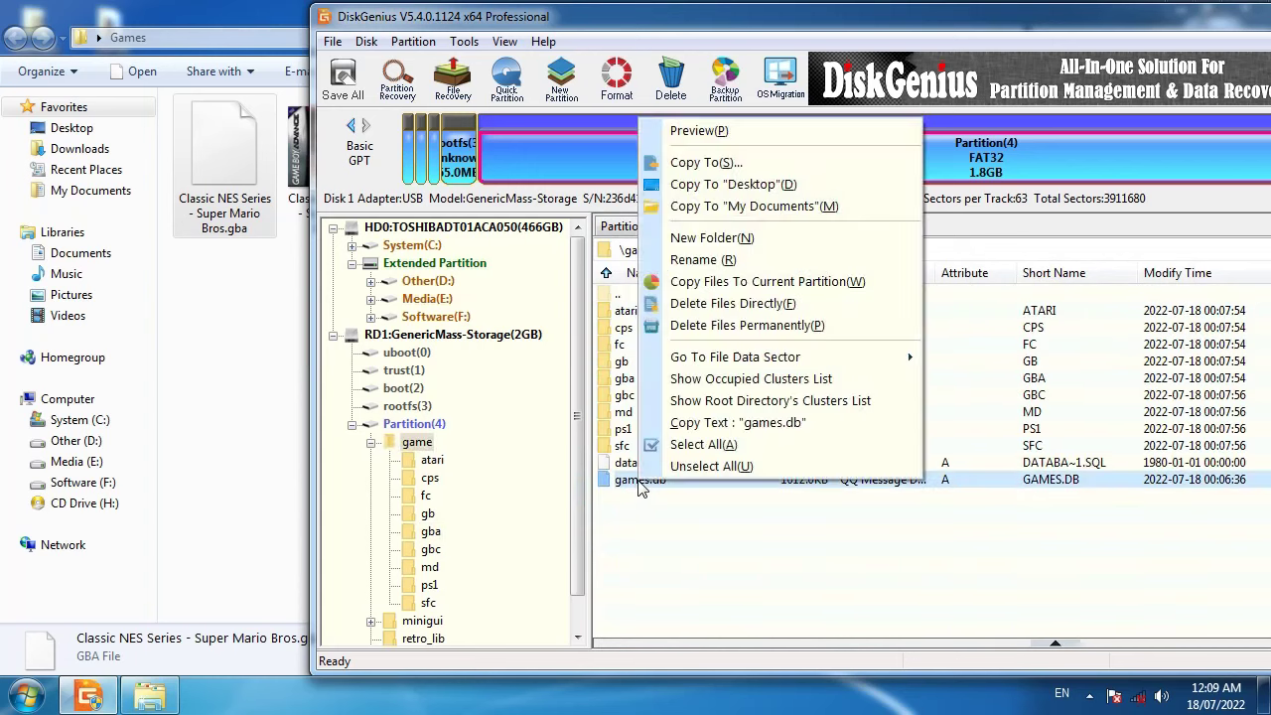
left_click(715, 185)
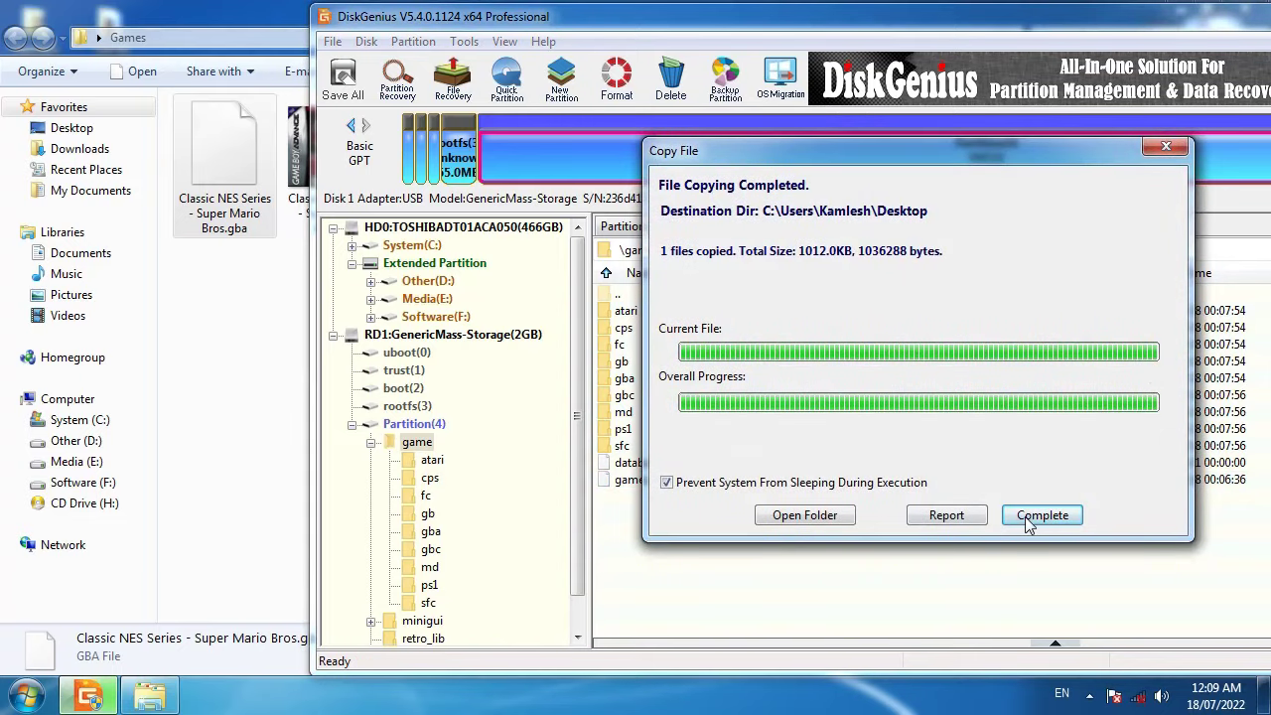
left_click(1035, 516)
key("super+d")
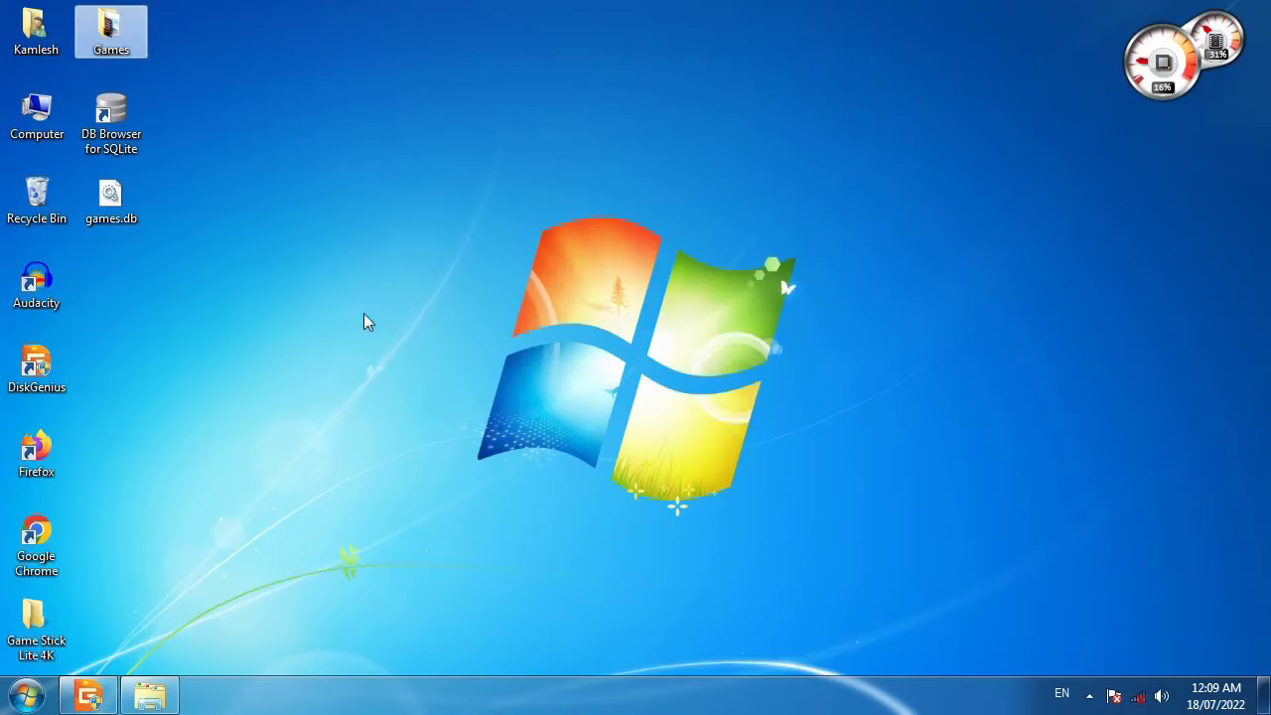
left_click(130, 210)
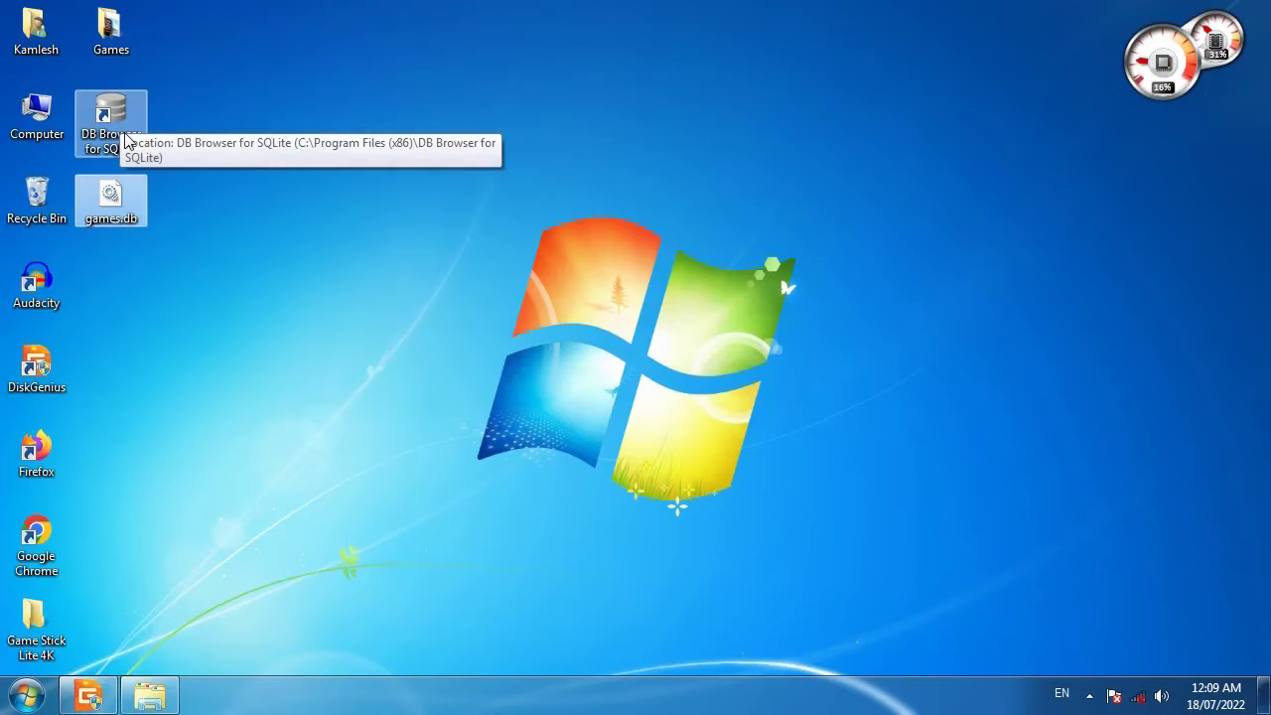
left_click(148, 695)
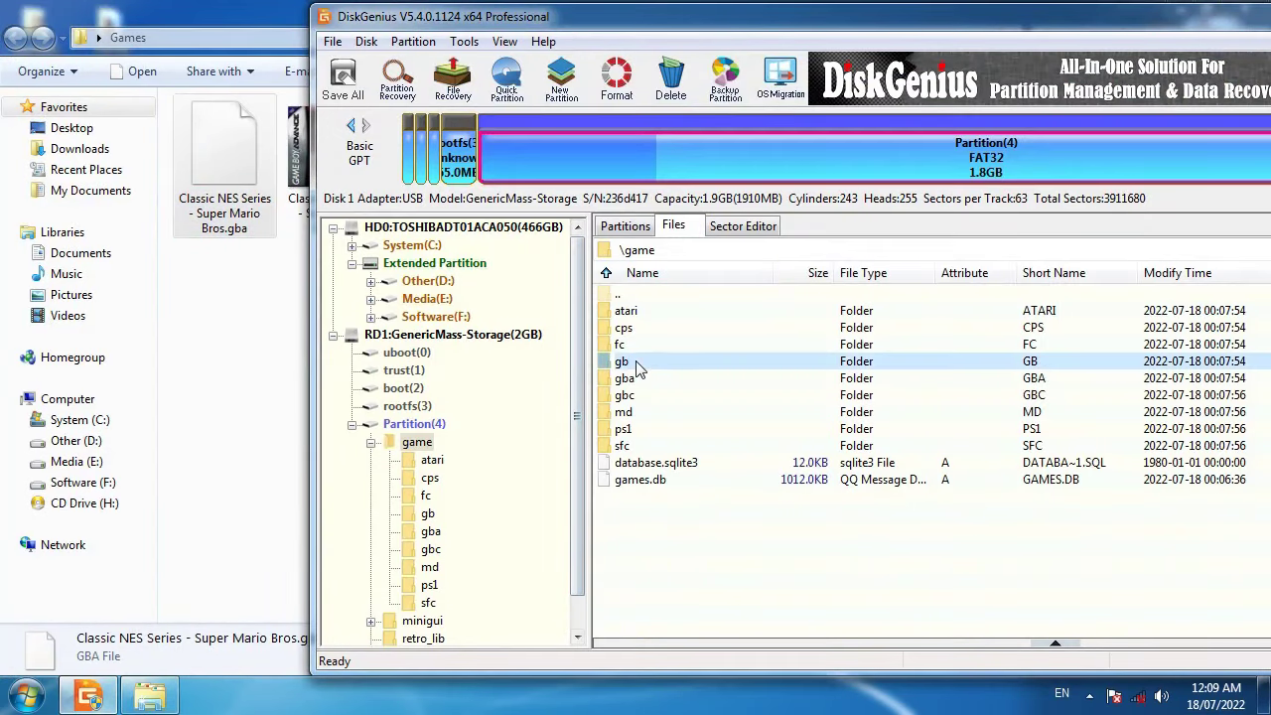
left_click(643, 397)
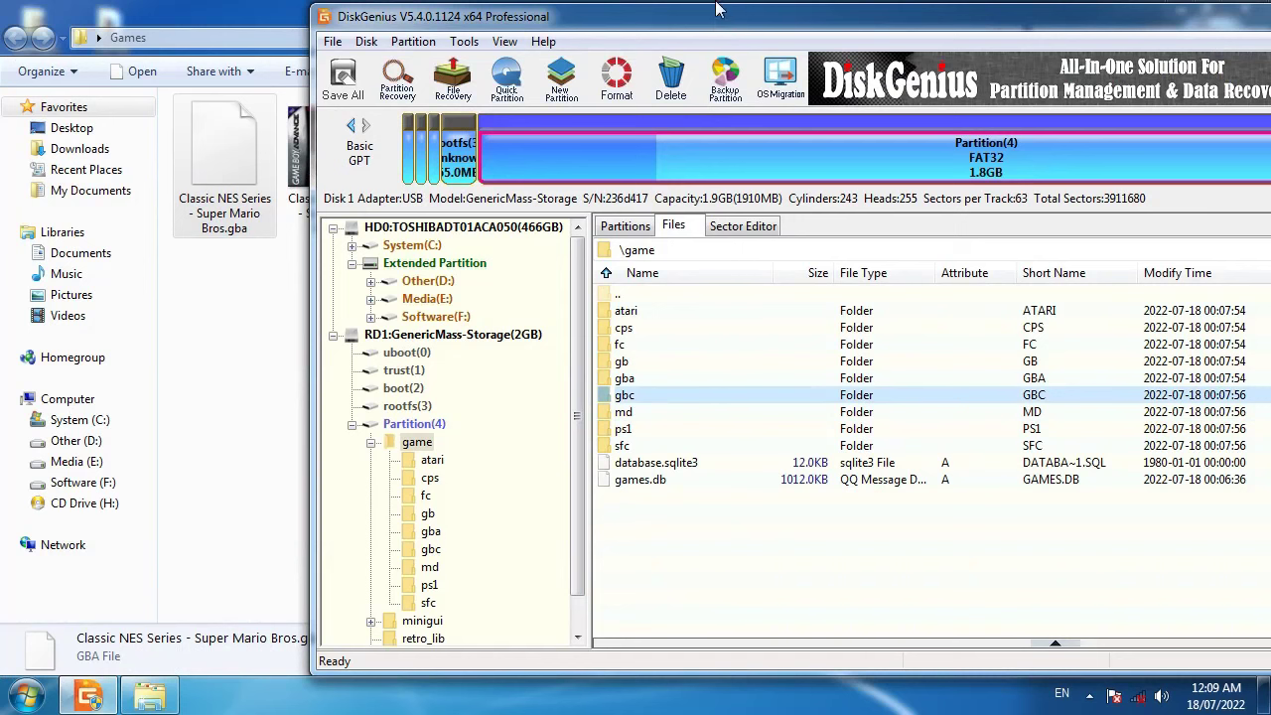
left_click_drag(688, 40, 666, 48)
left_click_drag(1070, 39, 902, 39)
left_click_drag(1172, 30, 1064, 32)
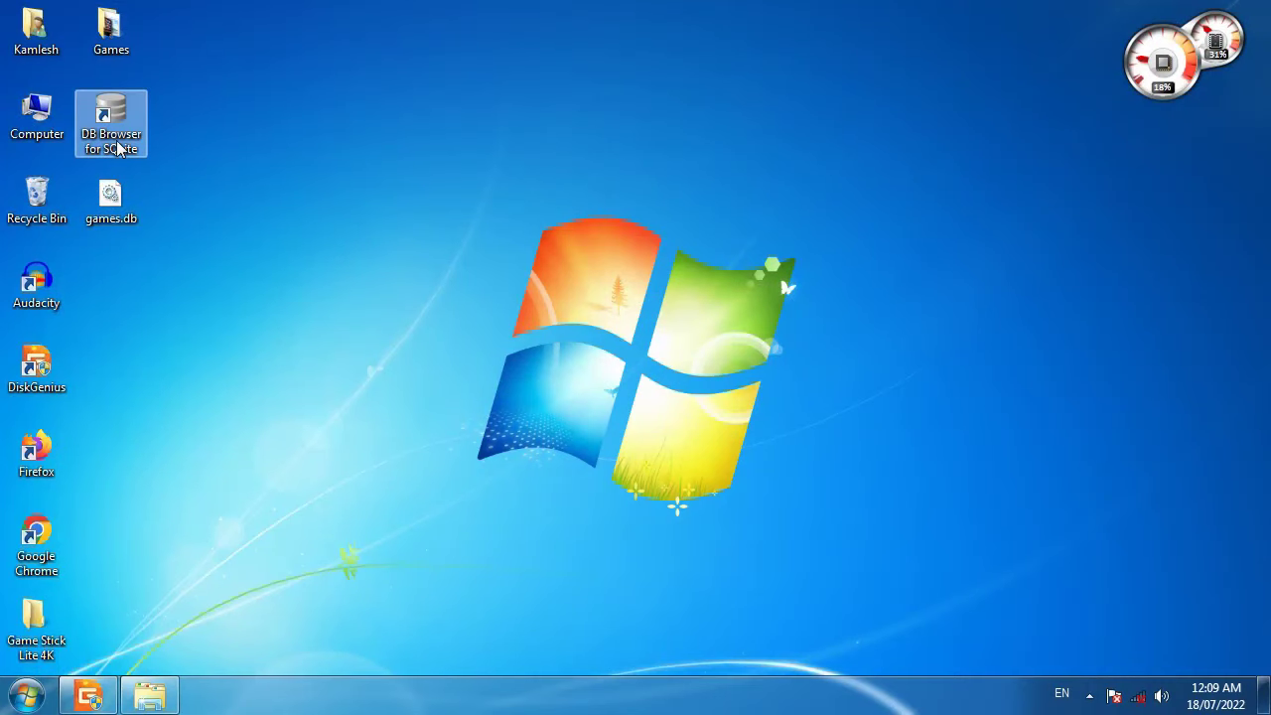
Switch back to DiskGenius and delete games.db directly from the game folder on Partition(4).
left_click(94, 695)
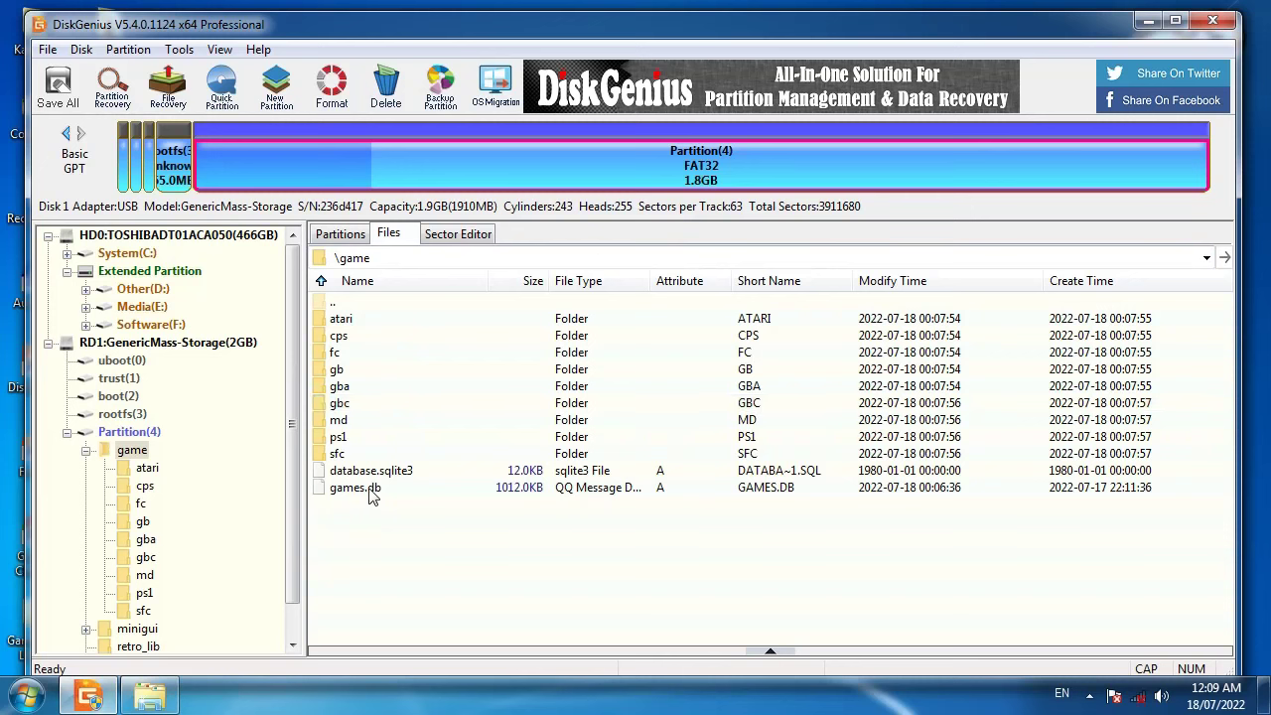
left_click(369, 491)
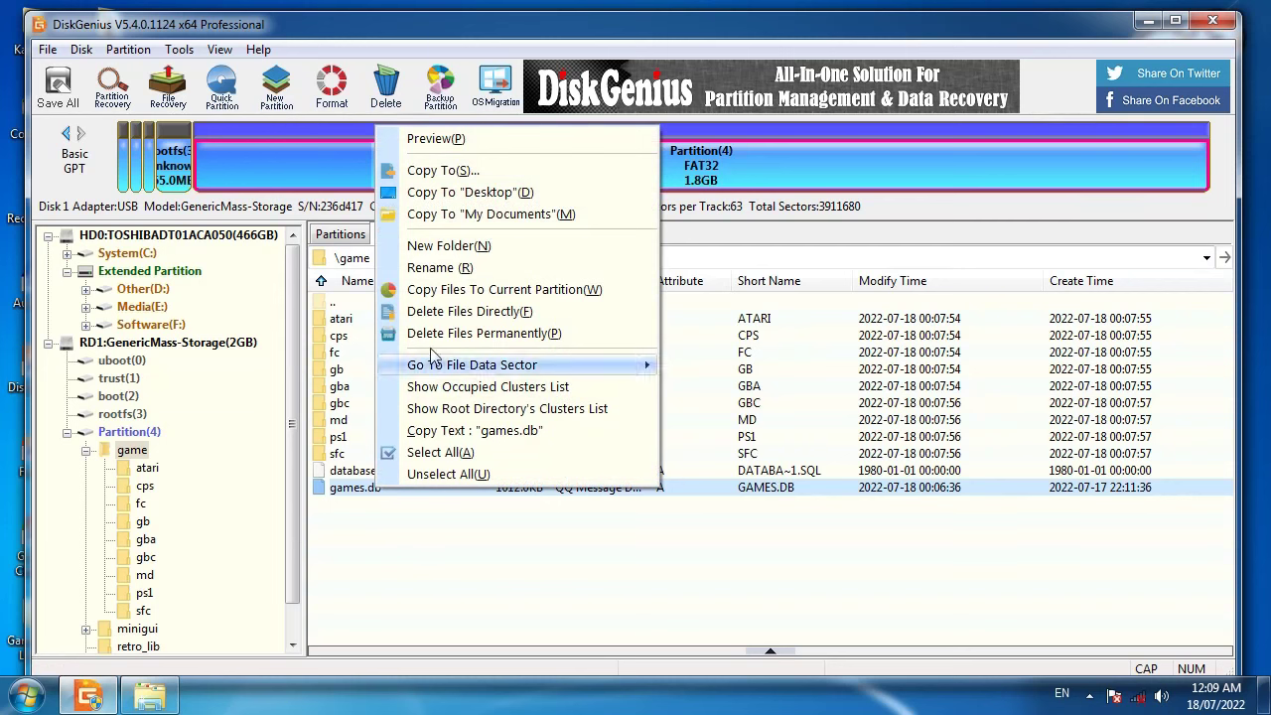
left_click(524, 313)
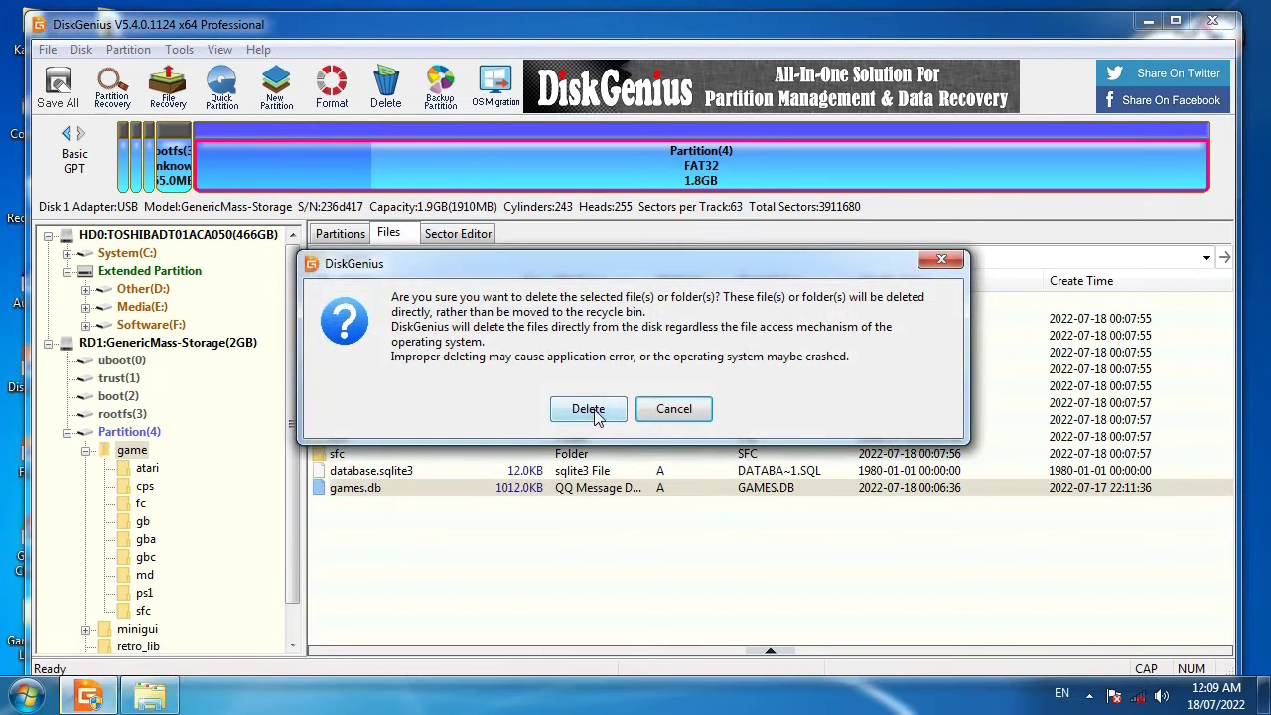
left_click(596, 415)
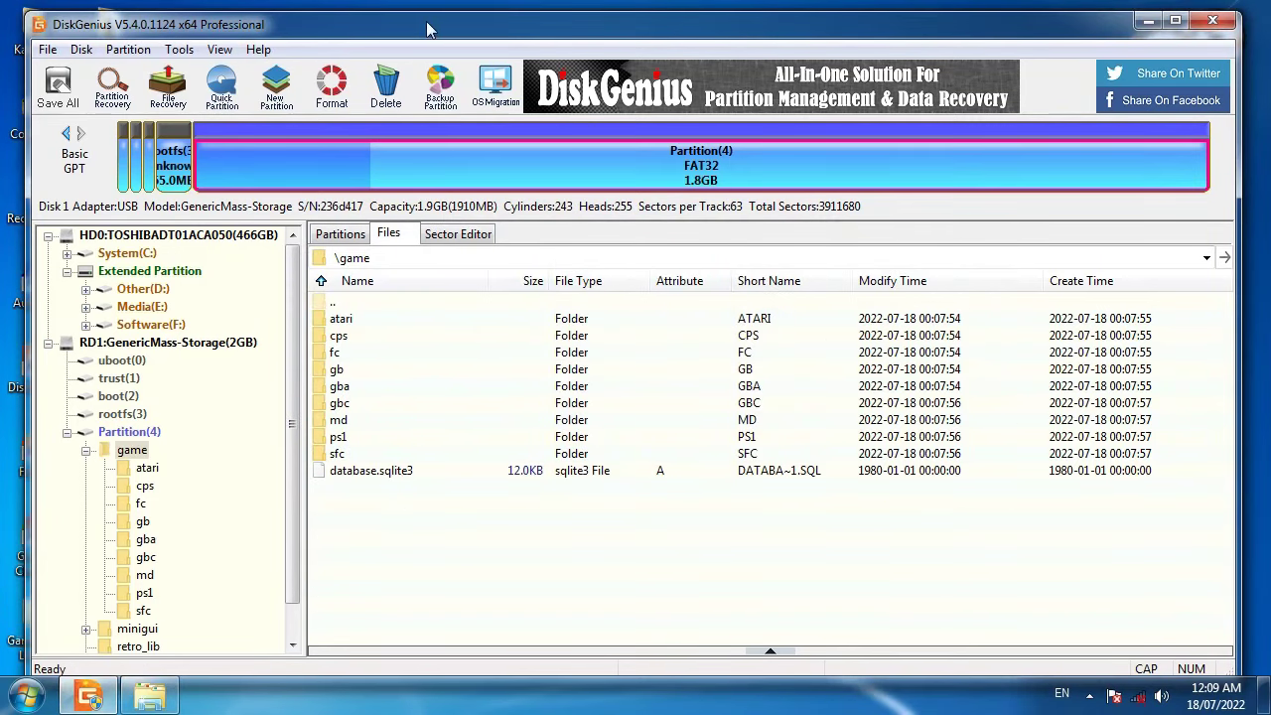
Copy games.db from the desktop into the game folder on Partition(4).
left_click_drag(474, 34, 801, 36)
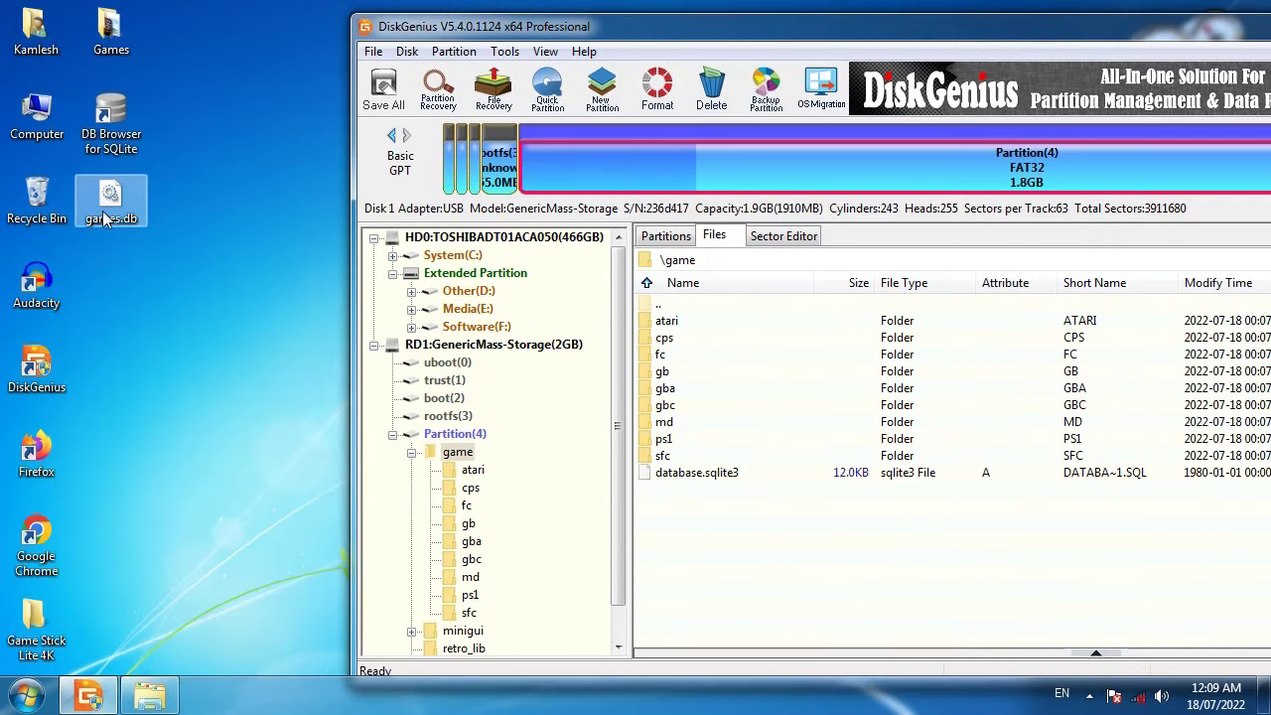
left_click_drag(108, 216, 724, 532)
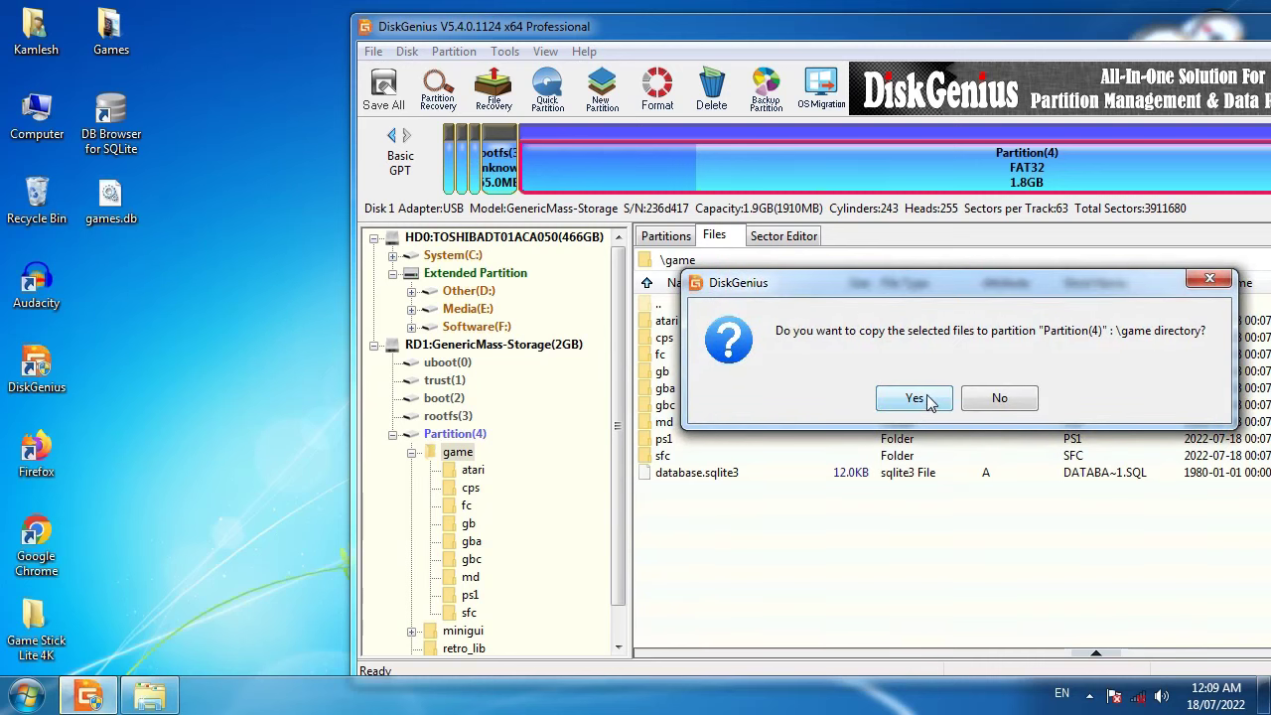
left_click(913, 398)
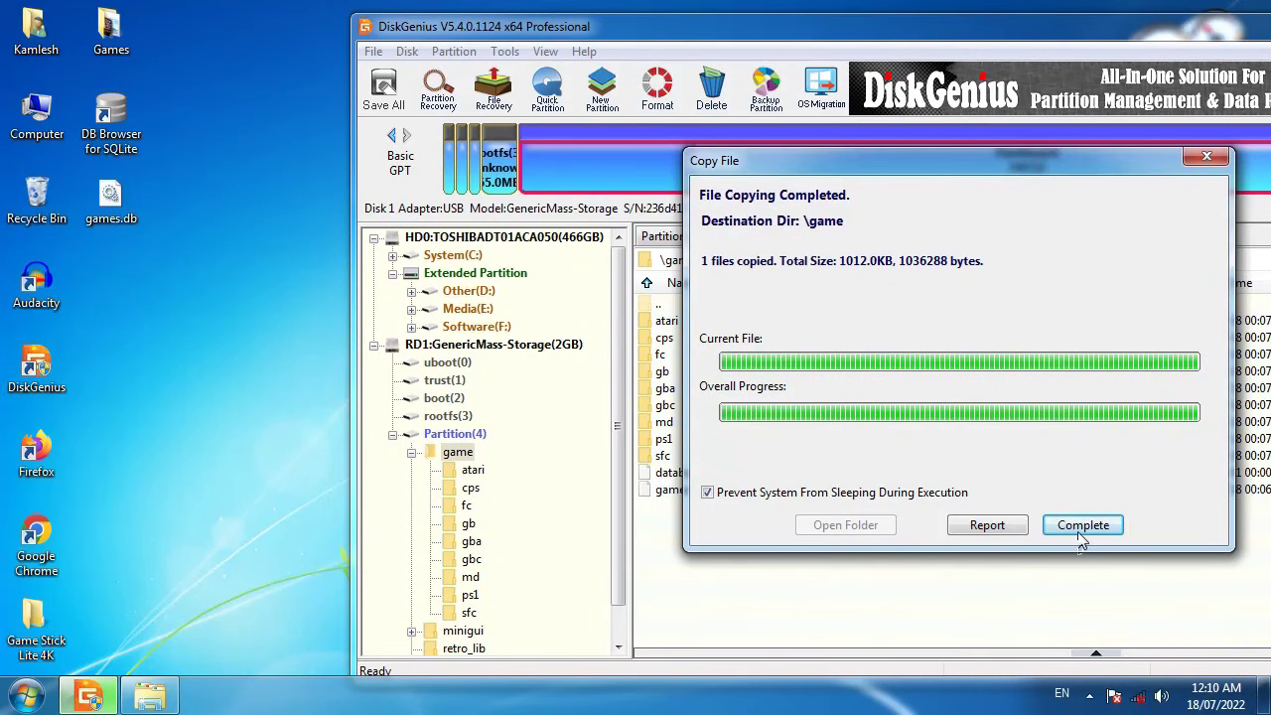
left_click(1082, 524)
Close the DiskGenius window.
left_click_drag(795, 36, 496, 30)
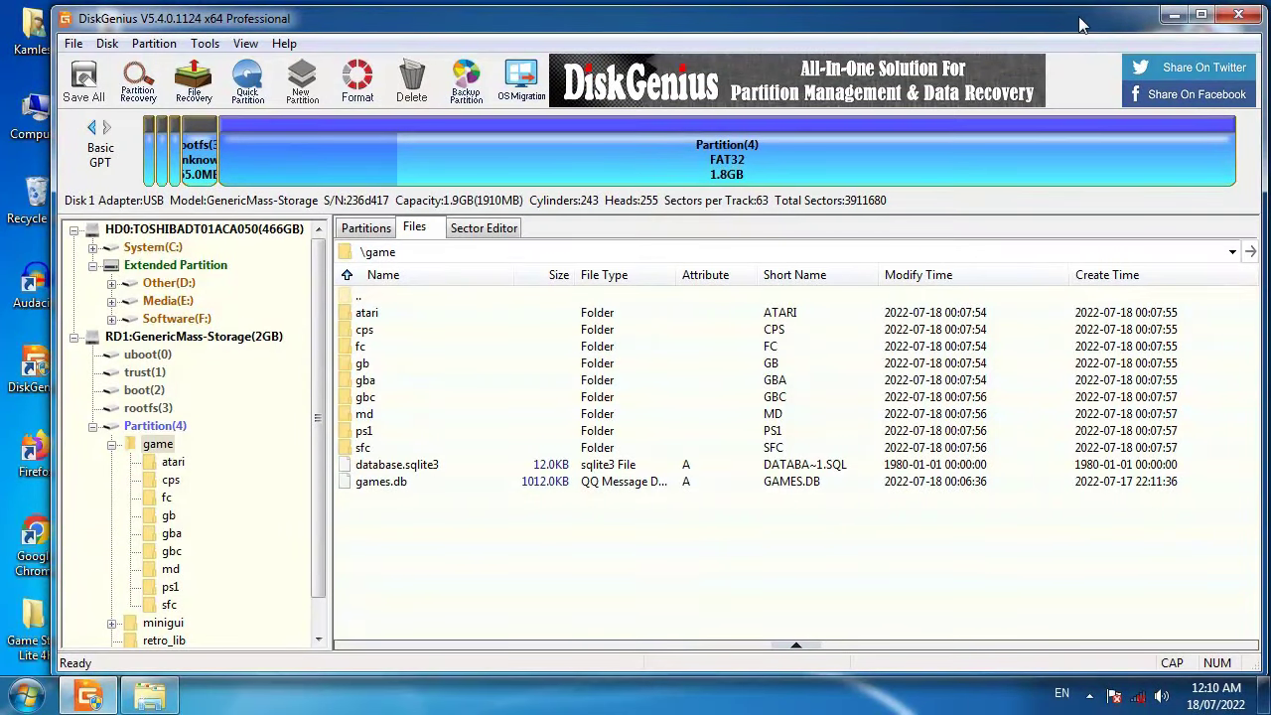
left_click_drag(1152, 18, 1125, 20)
left_click(1212, 17)
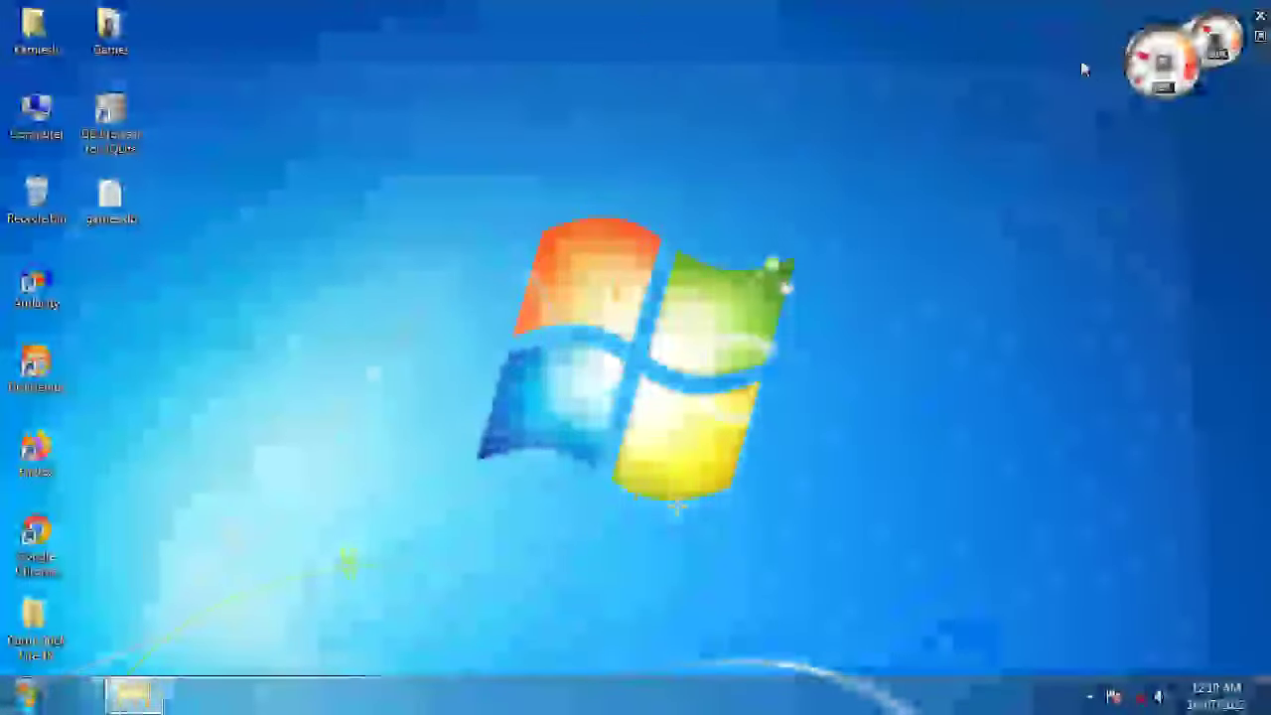
Check the drives in Computer and the options for ejecting hardware, and close the Computer and Games windows.
double_click(37, 117)
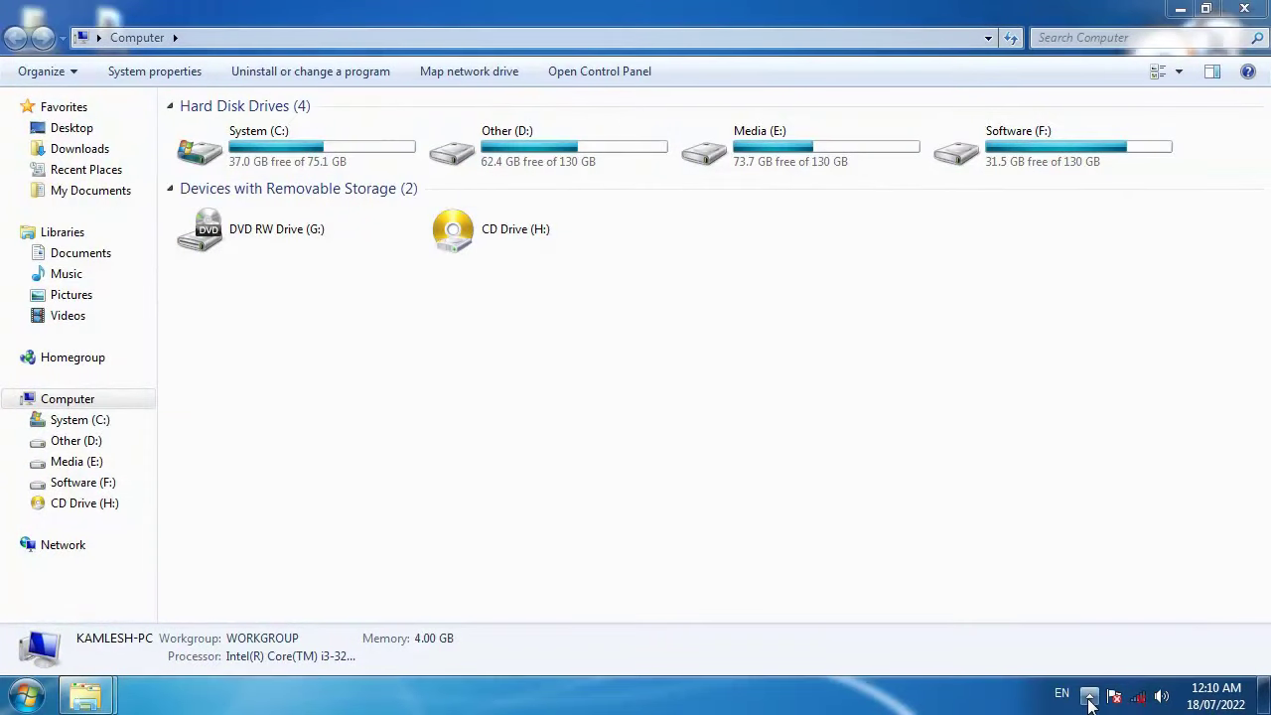
left_click(1089, 695)
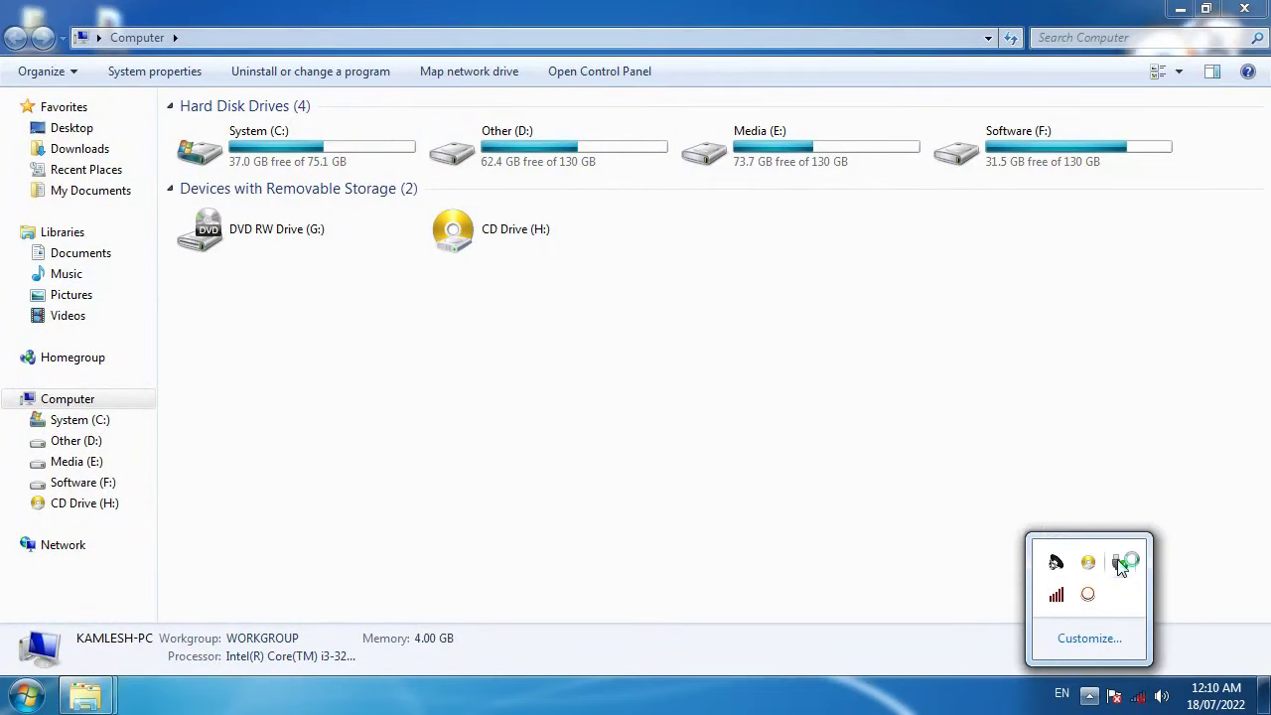
left_click(1120, 563)
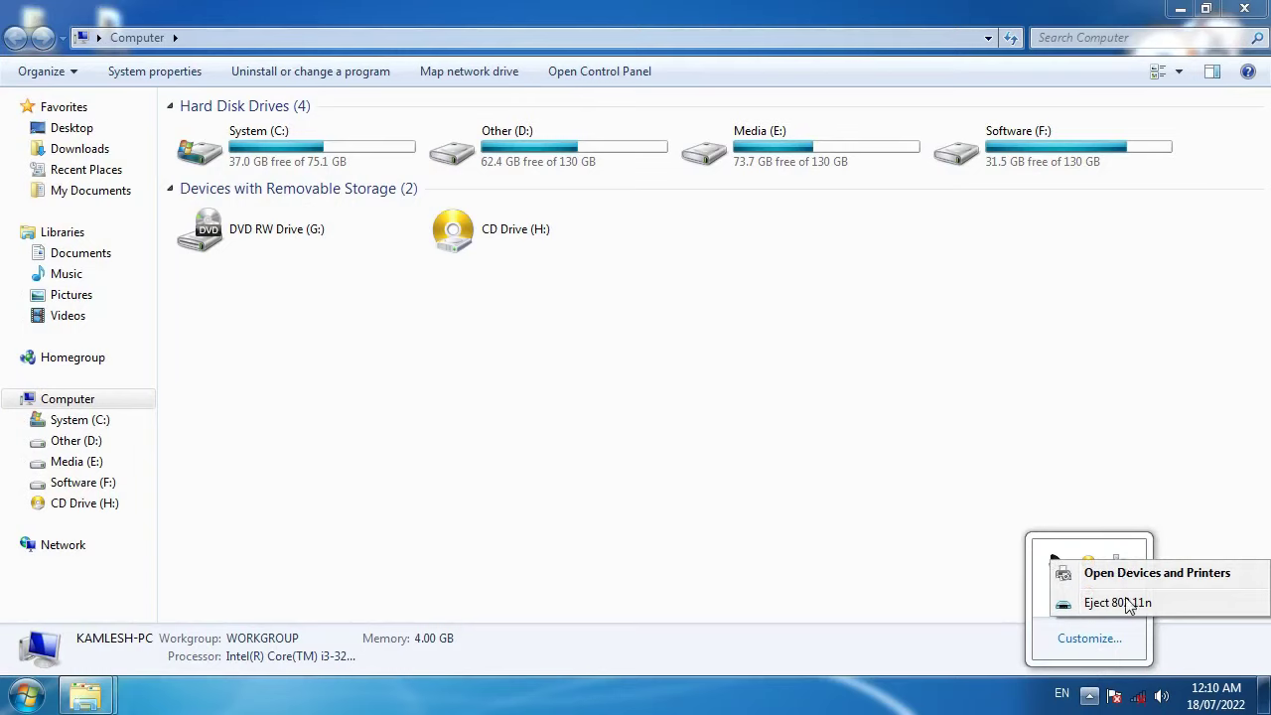
left_click(973, 467)
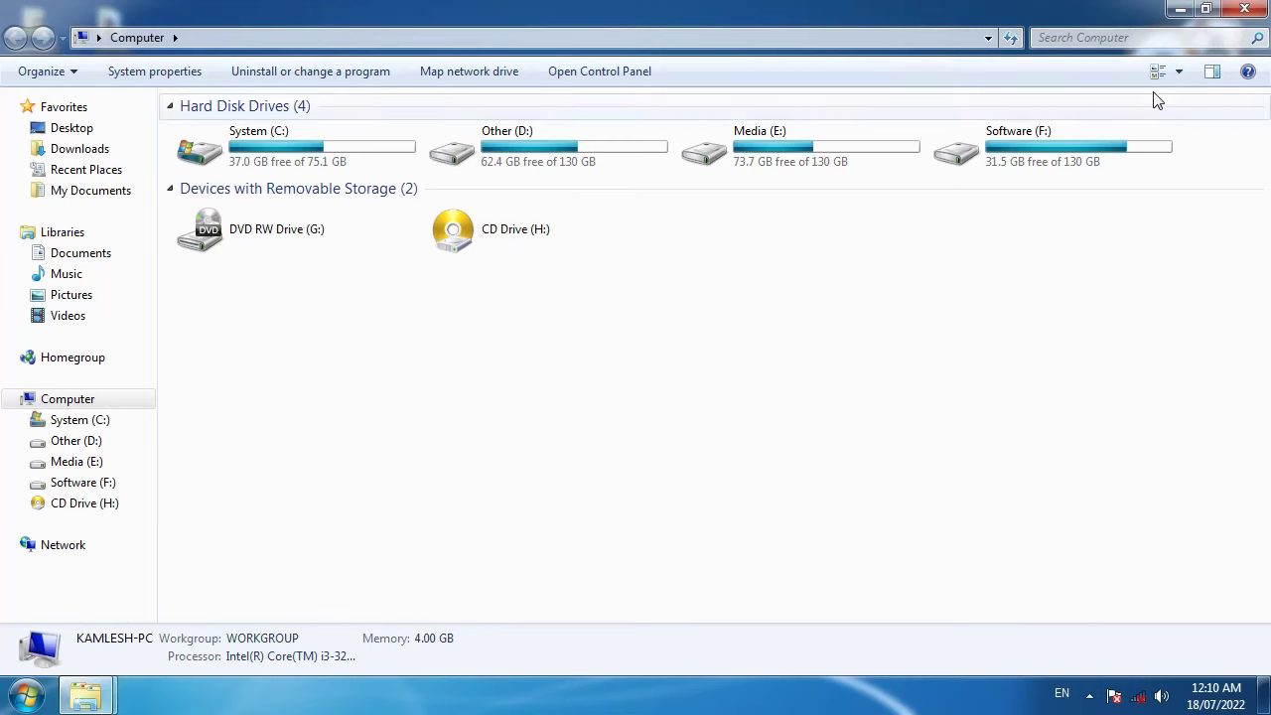
left_click(1244, 9)
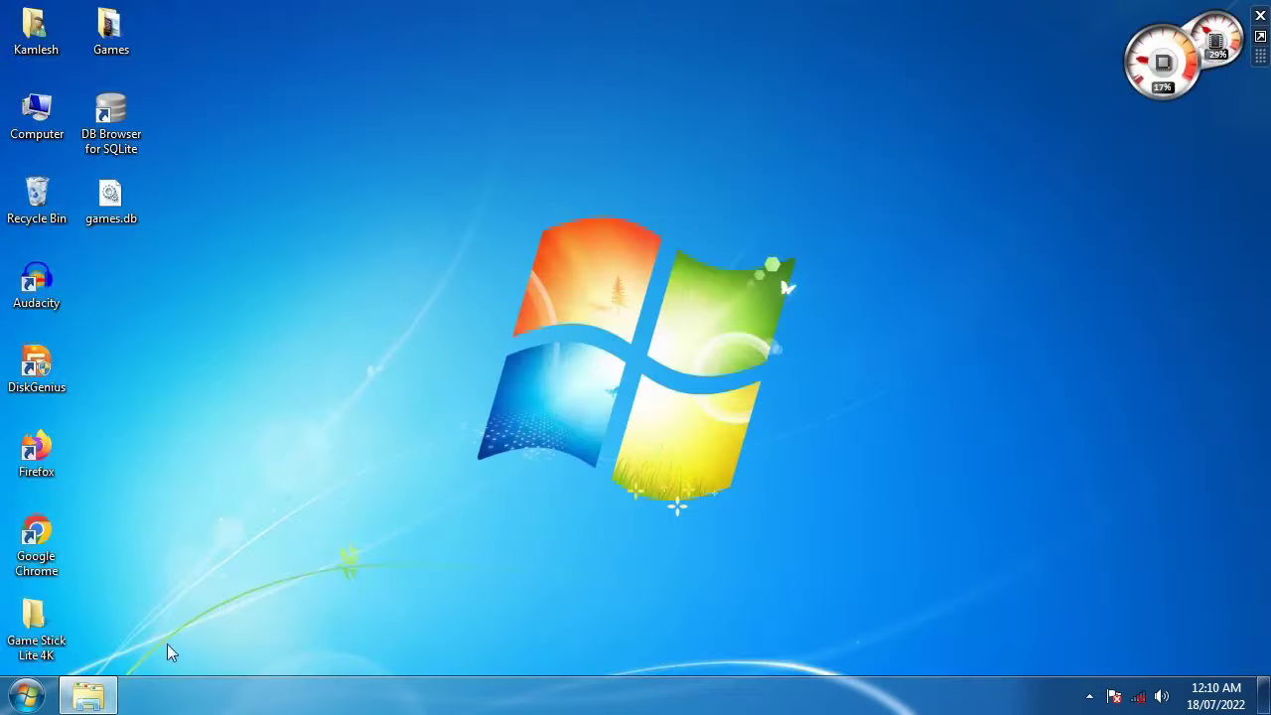
left_click(88, 694)
left_click(1260, 9)
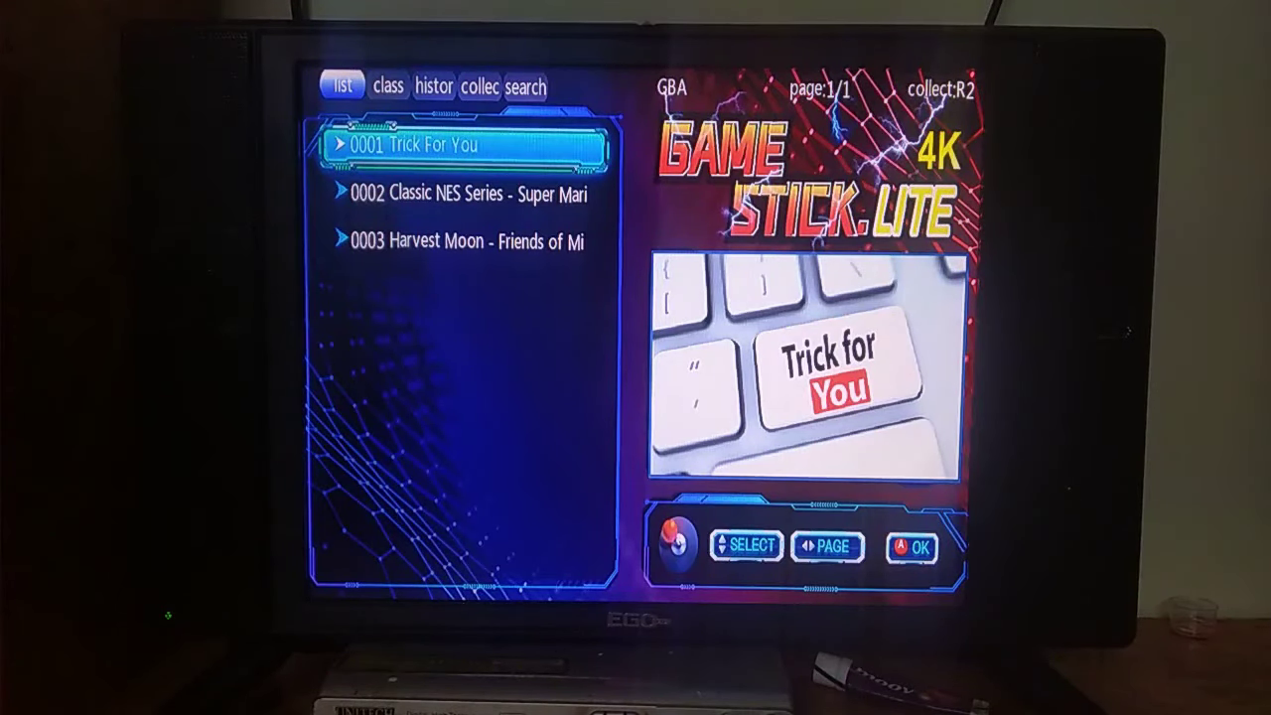
key("Down")
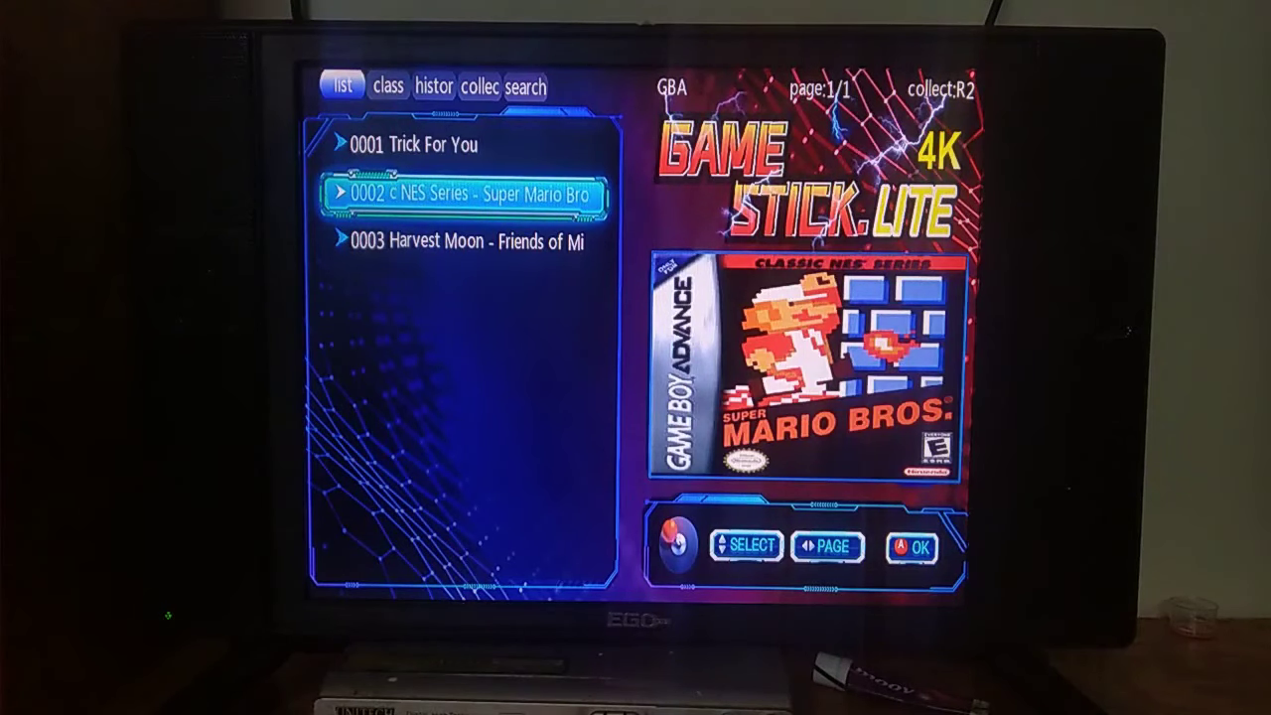
key("Down")
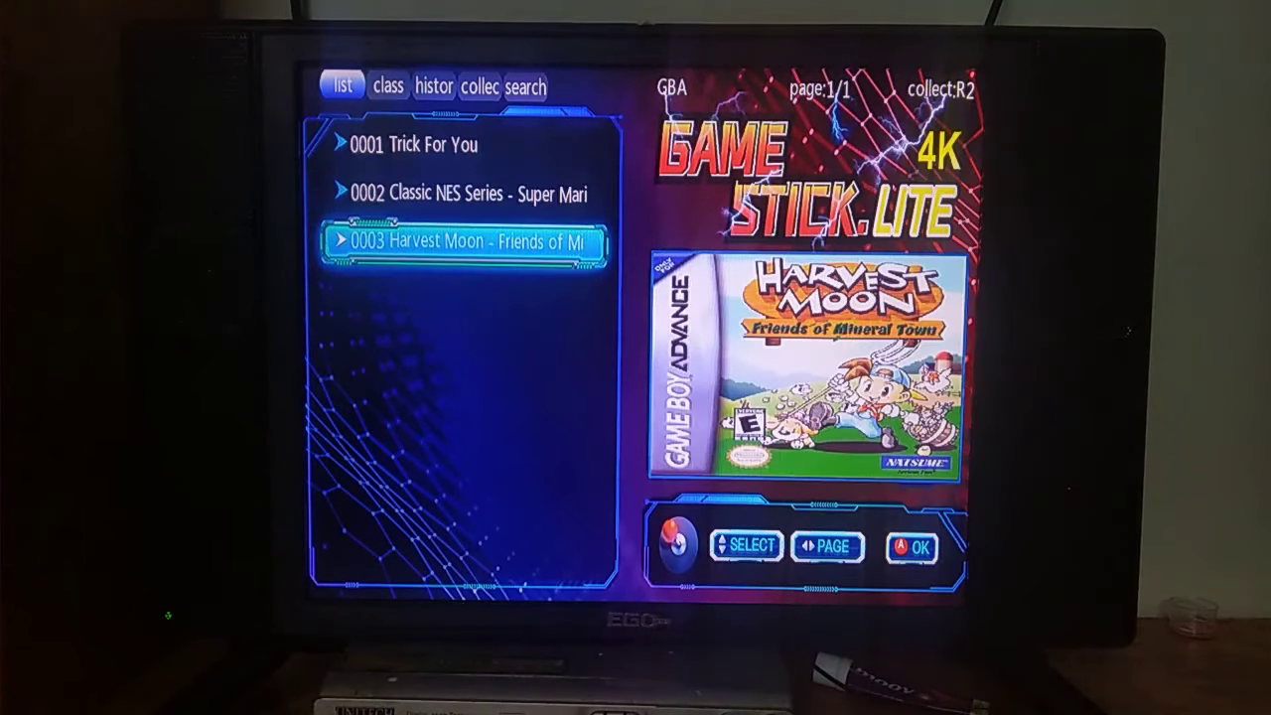
Select Trick For You in the GBA game list and launch it.
key("Up")
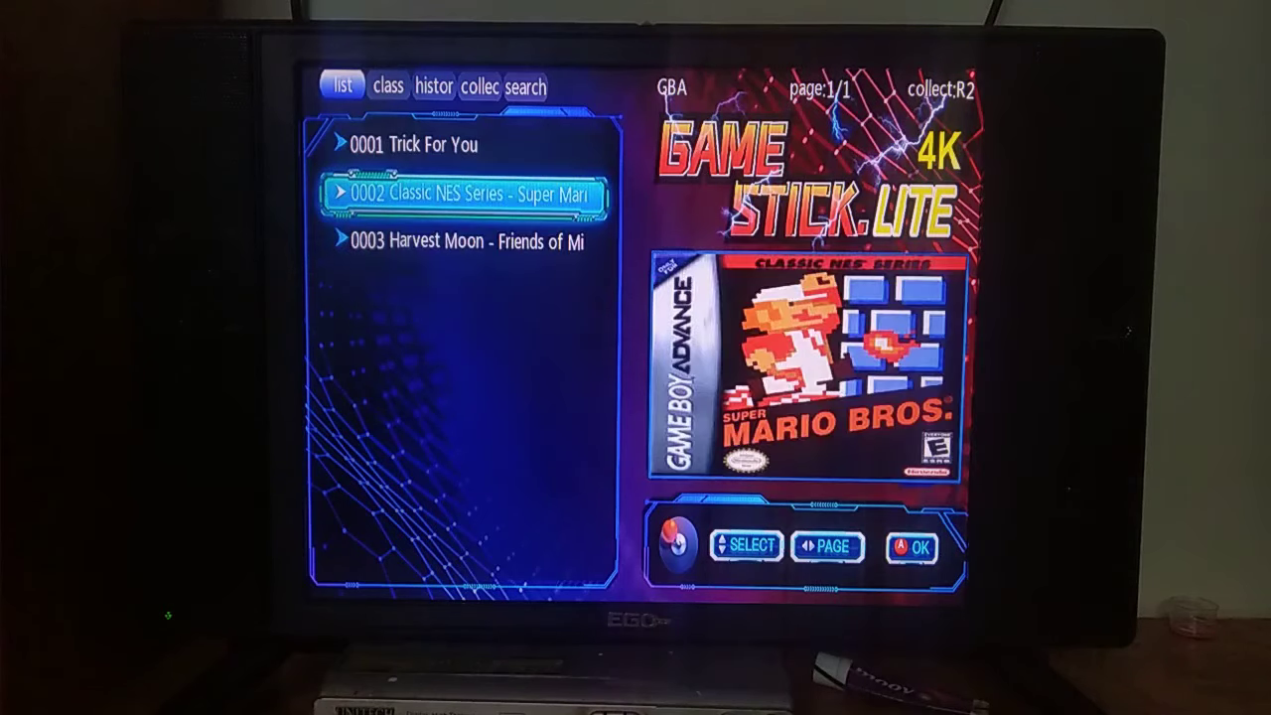
key("Up")
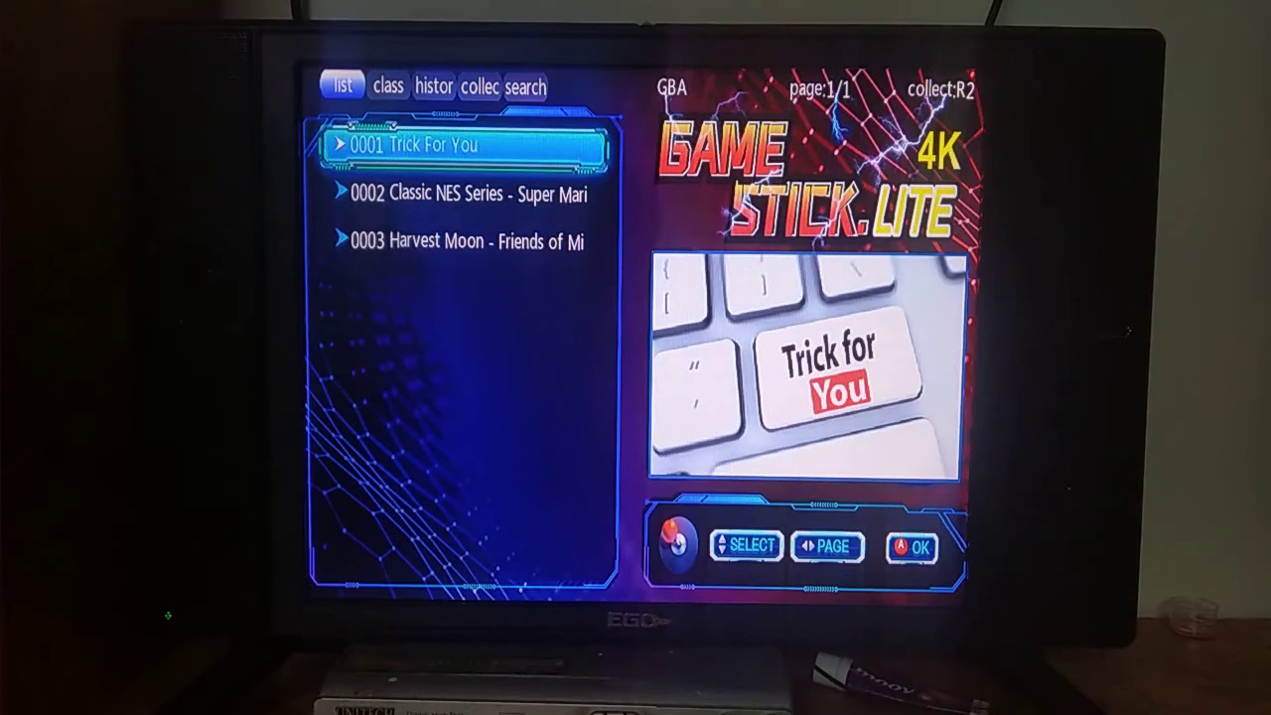
key("Return")
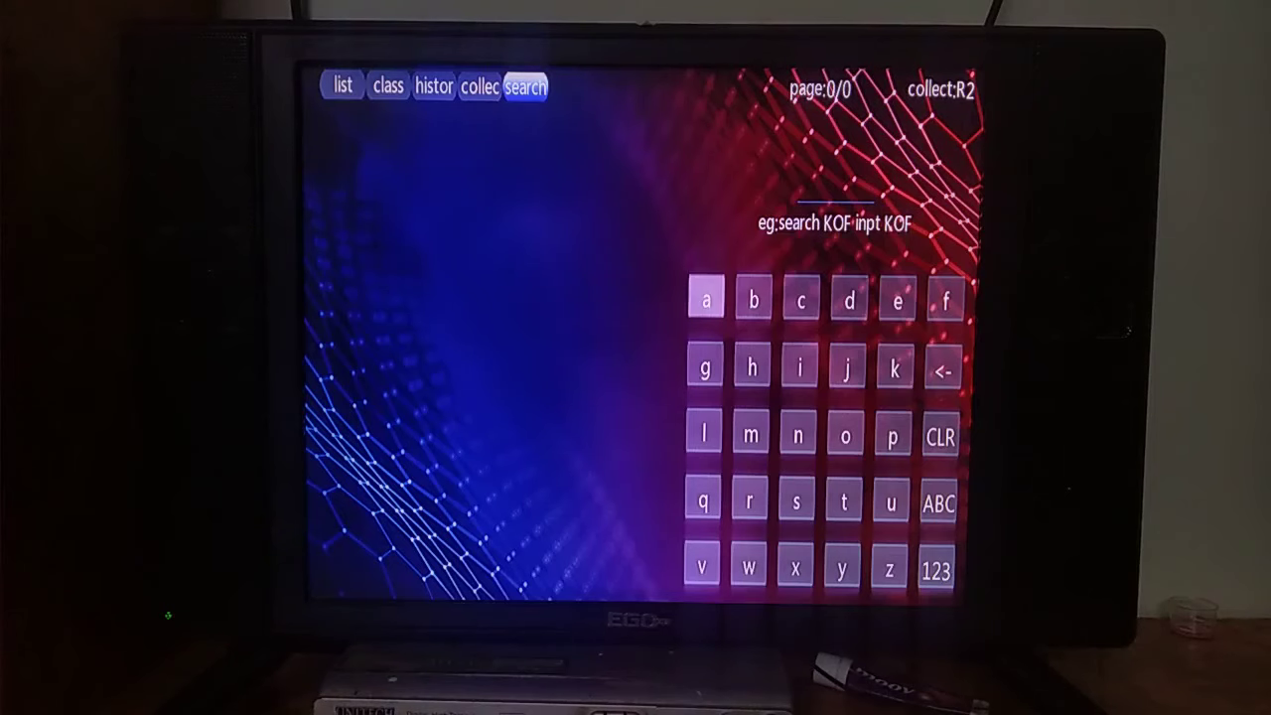
Go from the search page back to the console classes and open the GBA game list.
key("Left")
key("Left")
key("Left")
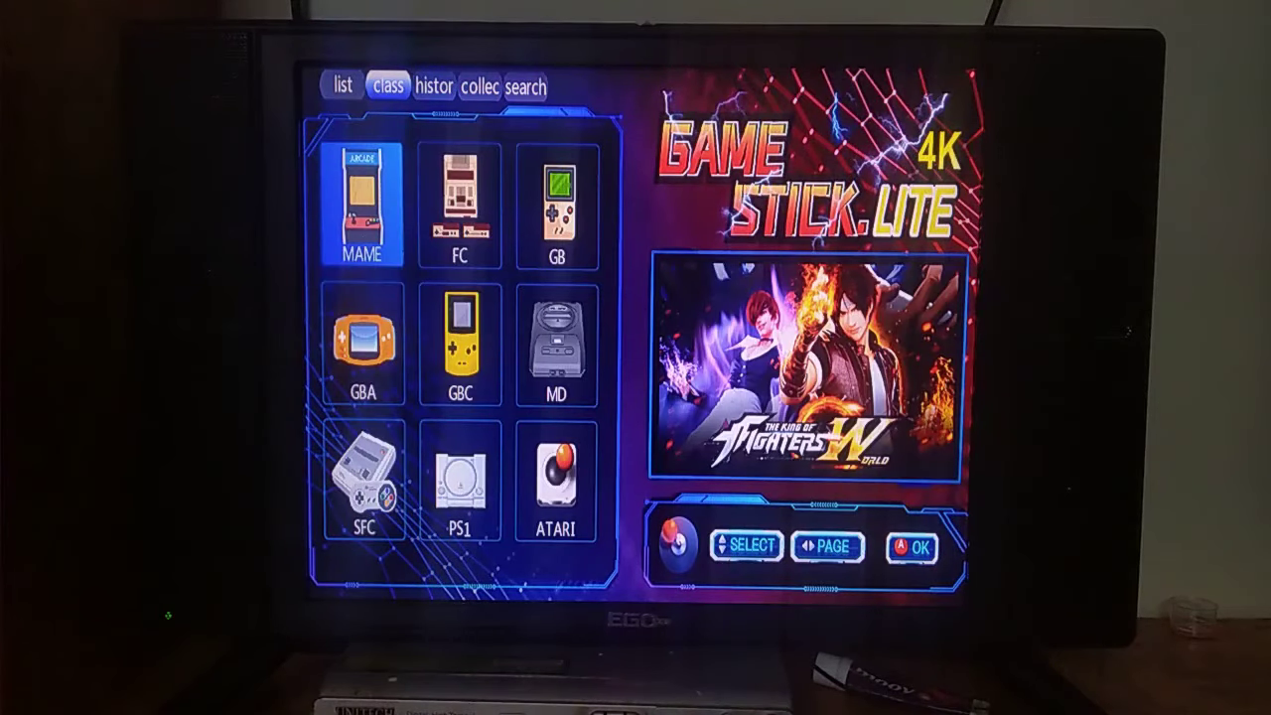
key("Down")
key("Return")
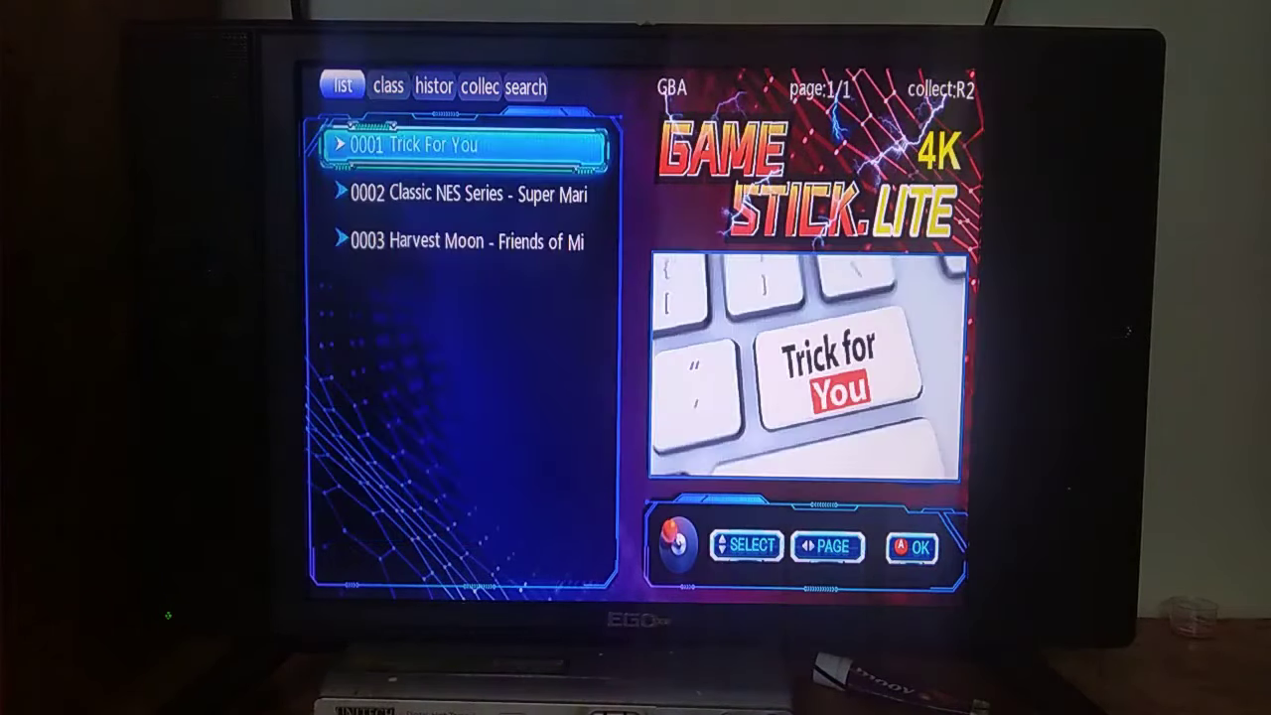
Launch Classic NES Series - Super Mario Bros from the GBA list to test it, and quit at its title screen.
key("Down")
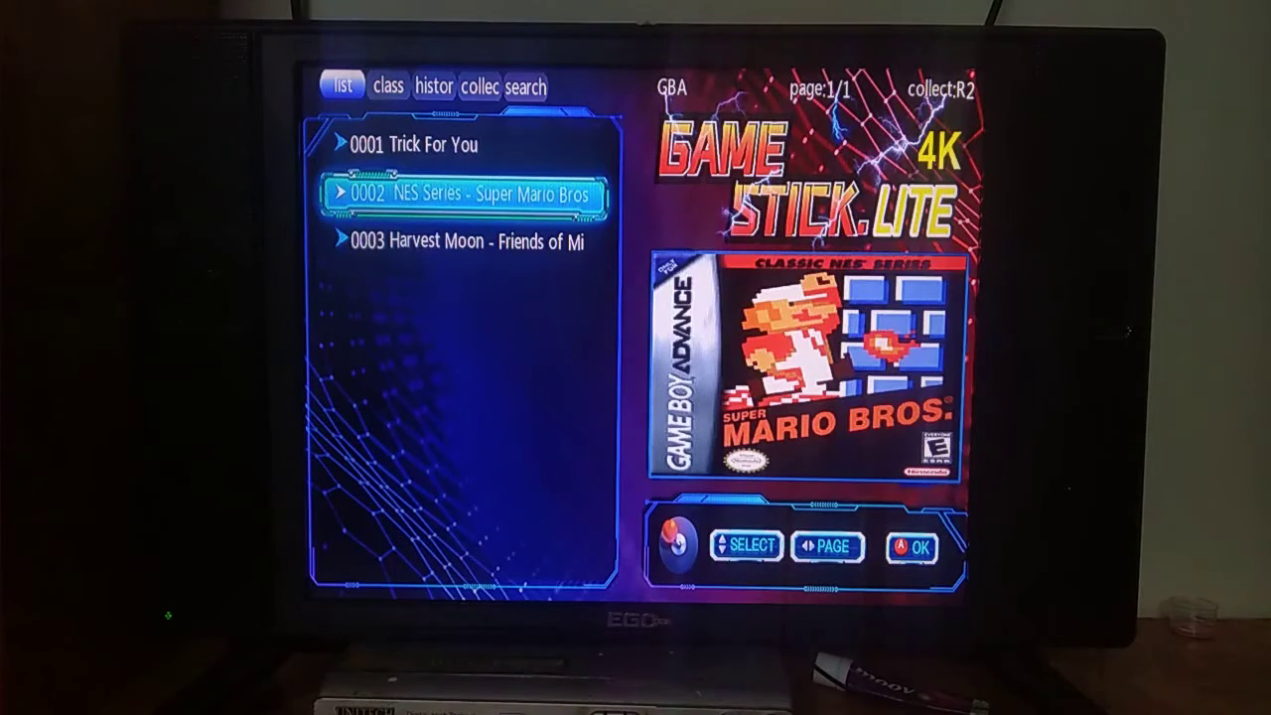
key("Return")
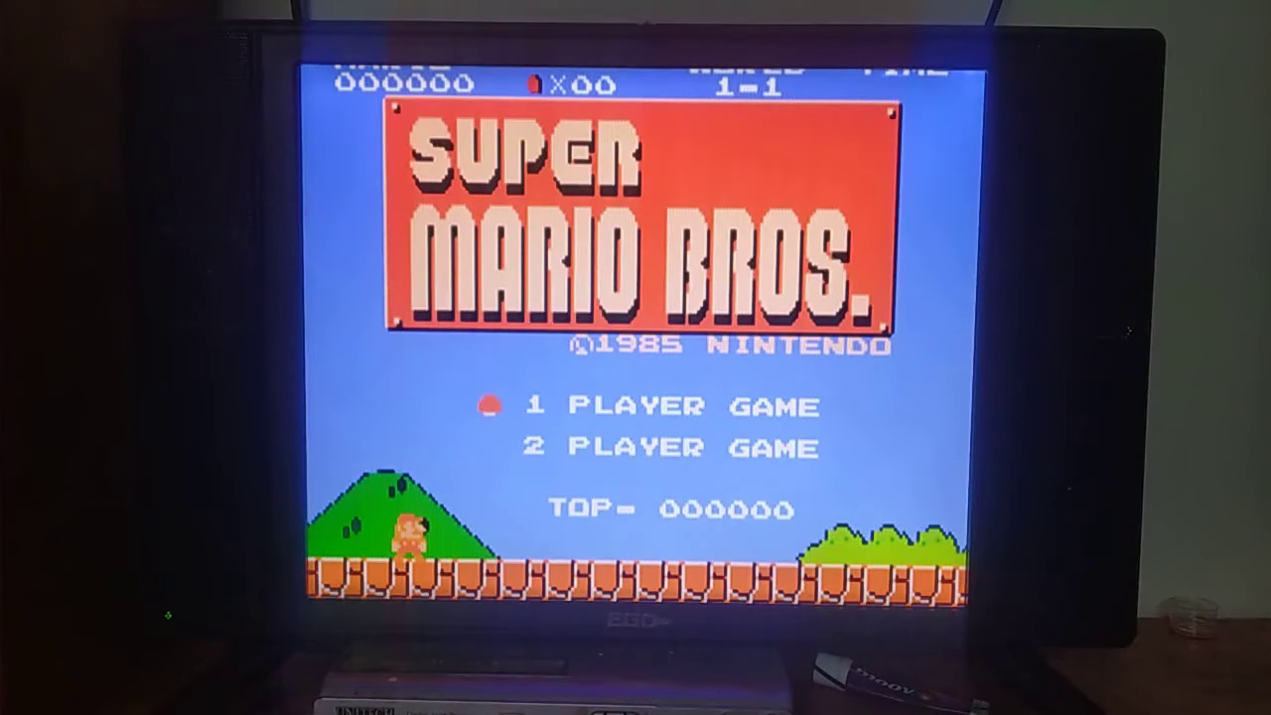
key("Escape")
key("Up")
key("Return")
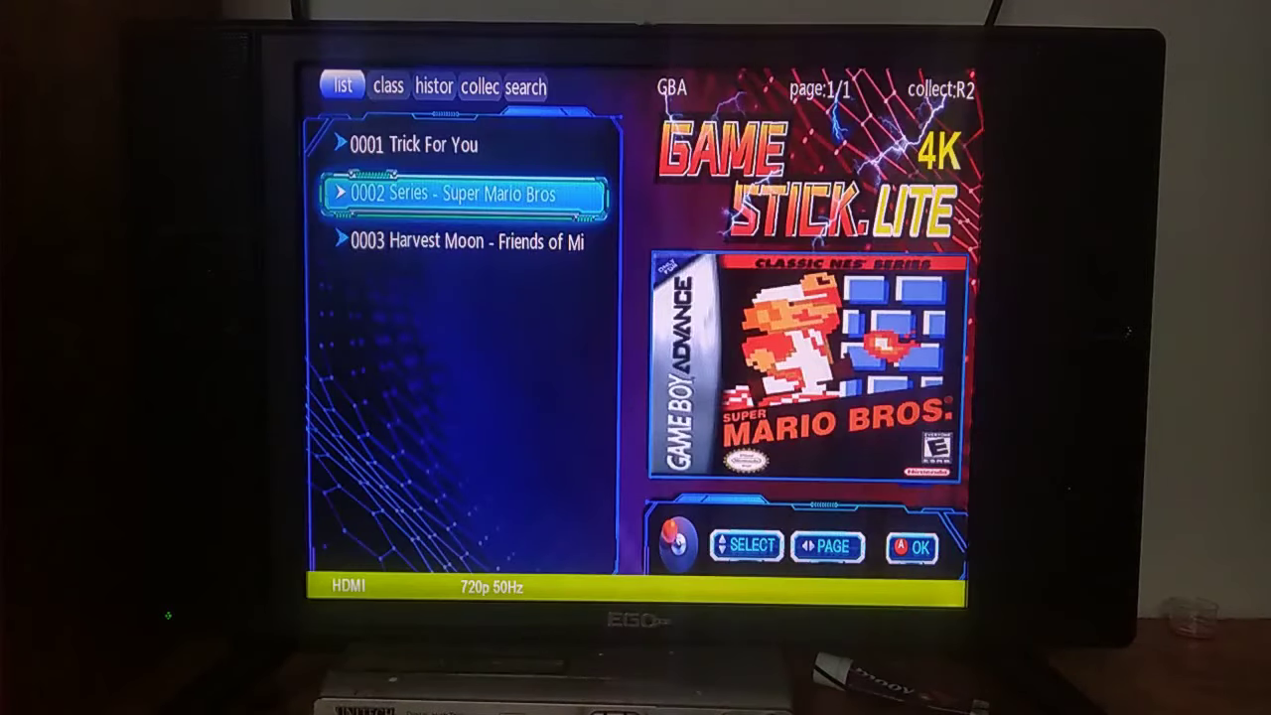
Launch Harvest Moon - Friends of Mineral Town from the GBA list to test it, and quit the game.
key("Down")
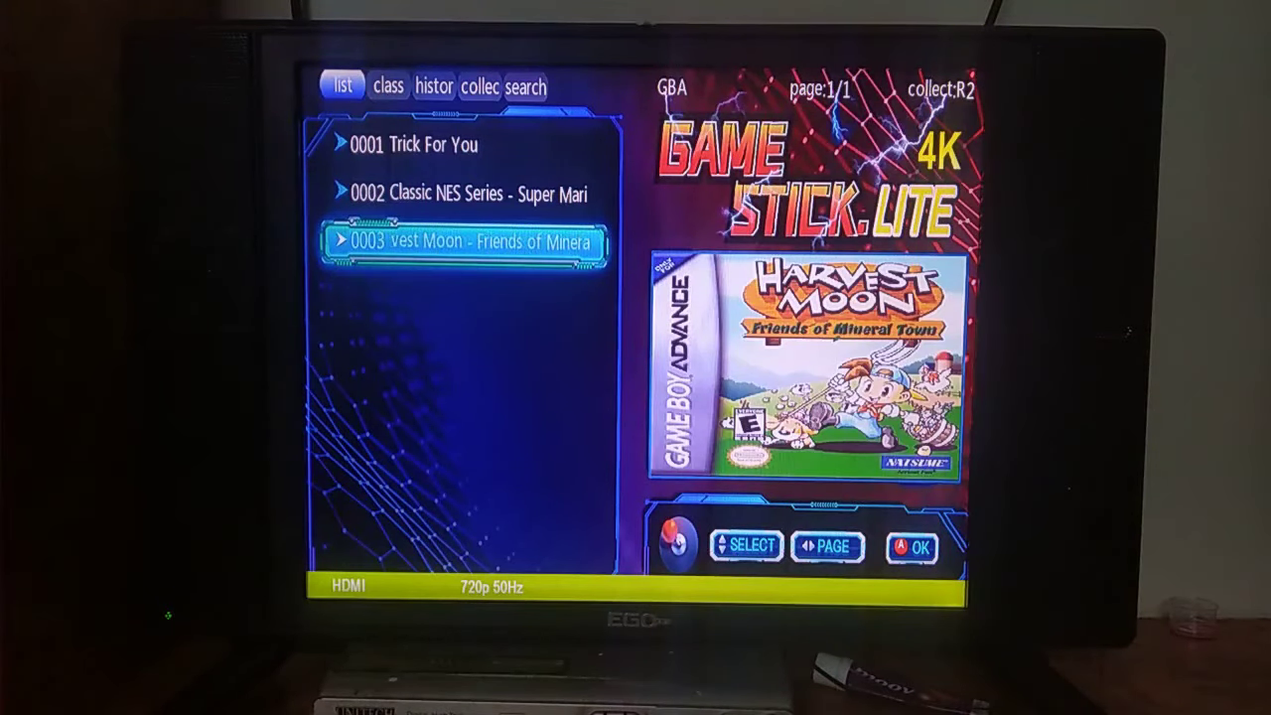
key("Return")
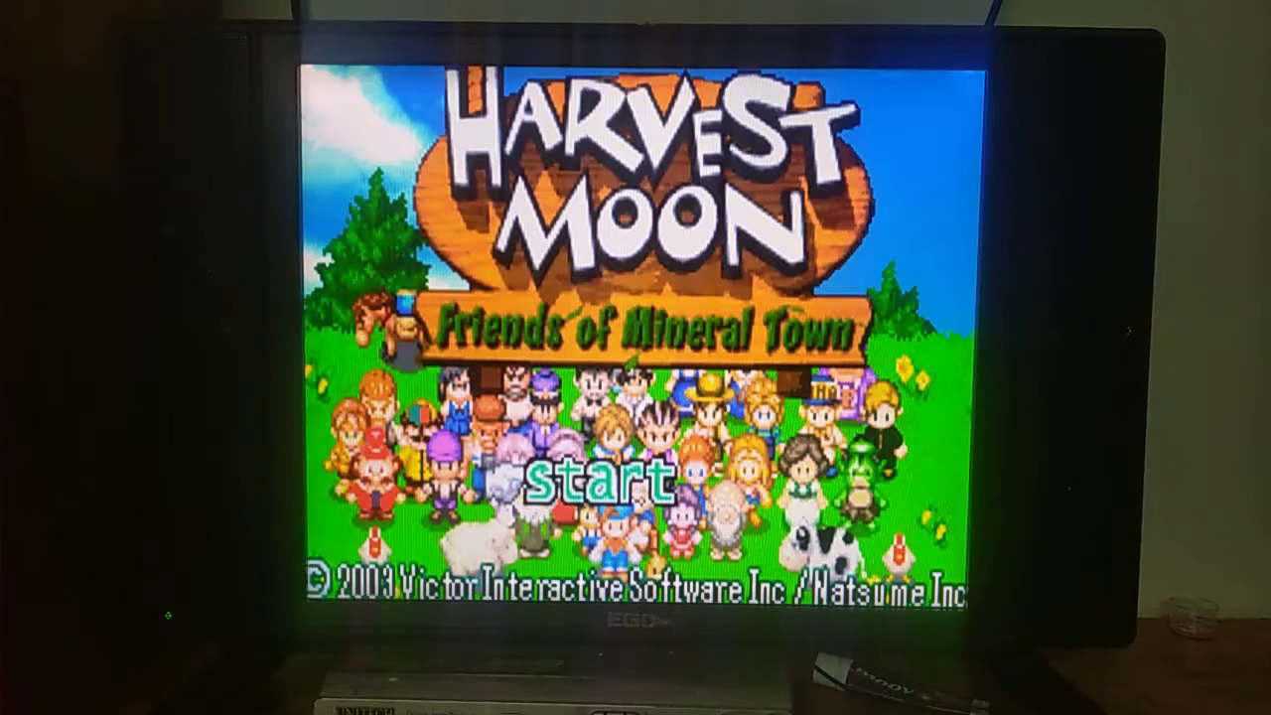
key("Escape")
key("Up")
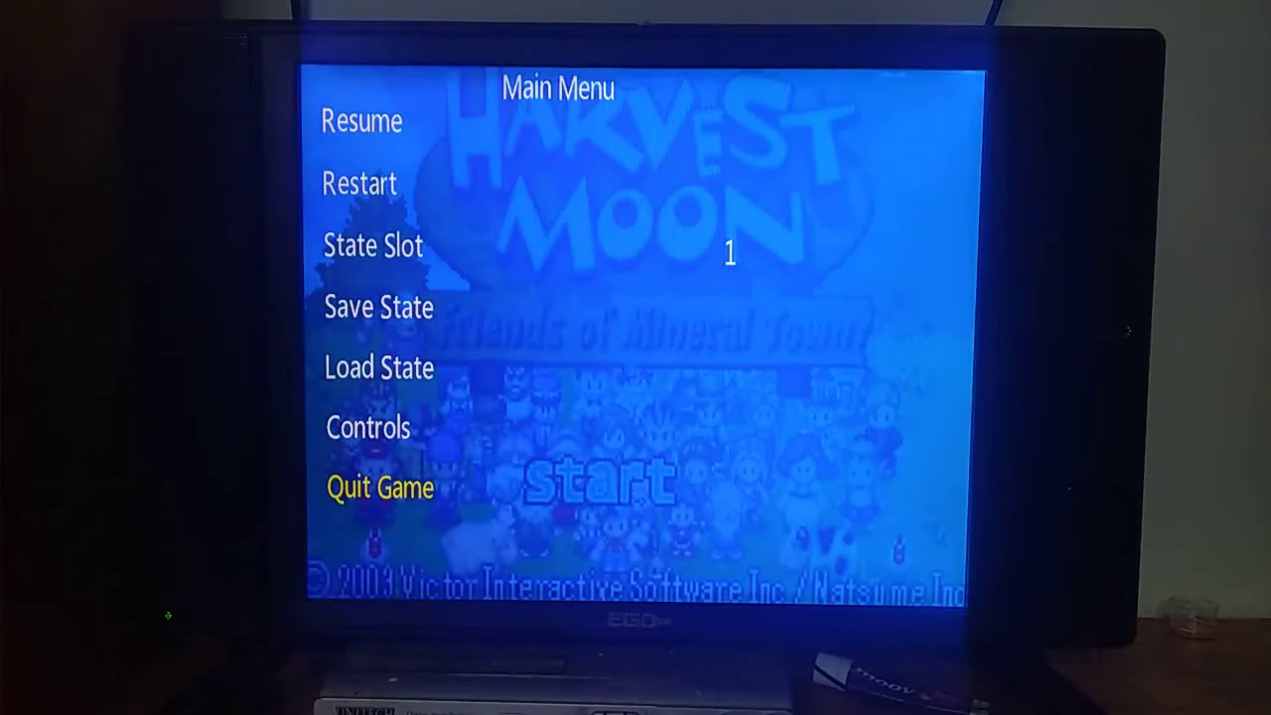
key("Return")
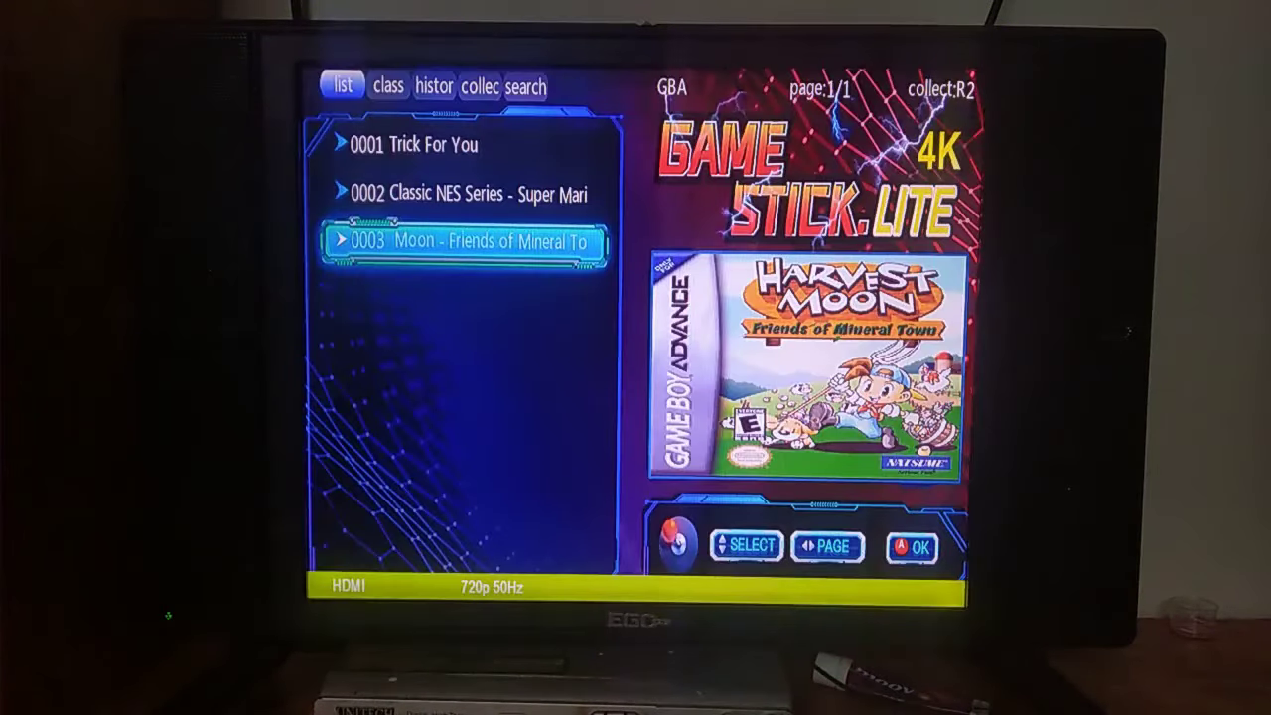
Return to the console classes, look through the available consoles, and view the history of played games.
key("Escape")
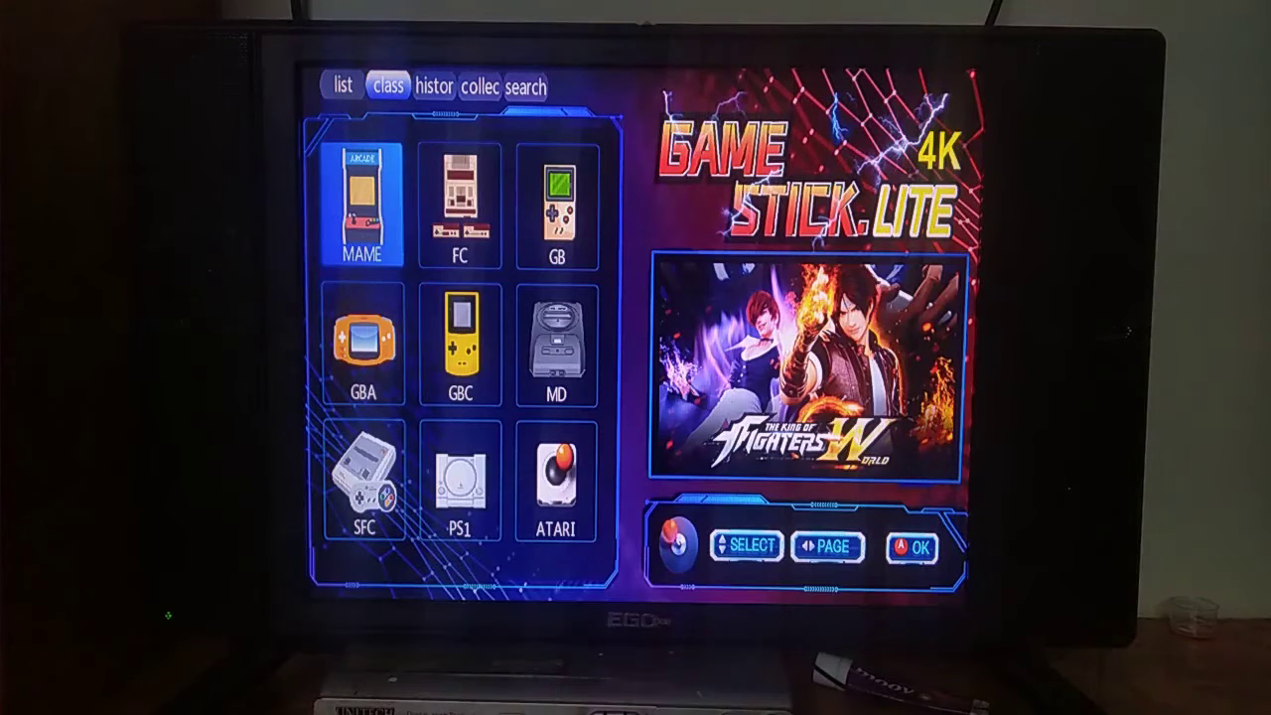
key("Right")
key("Right")
key("Right")
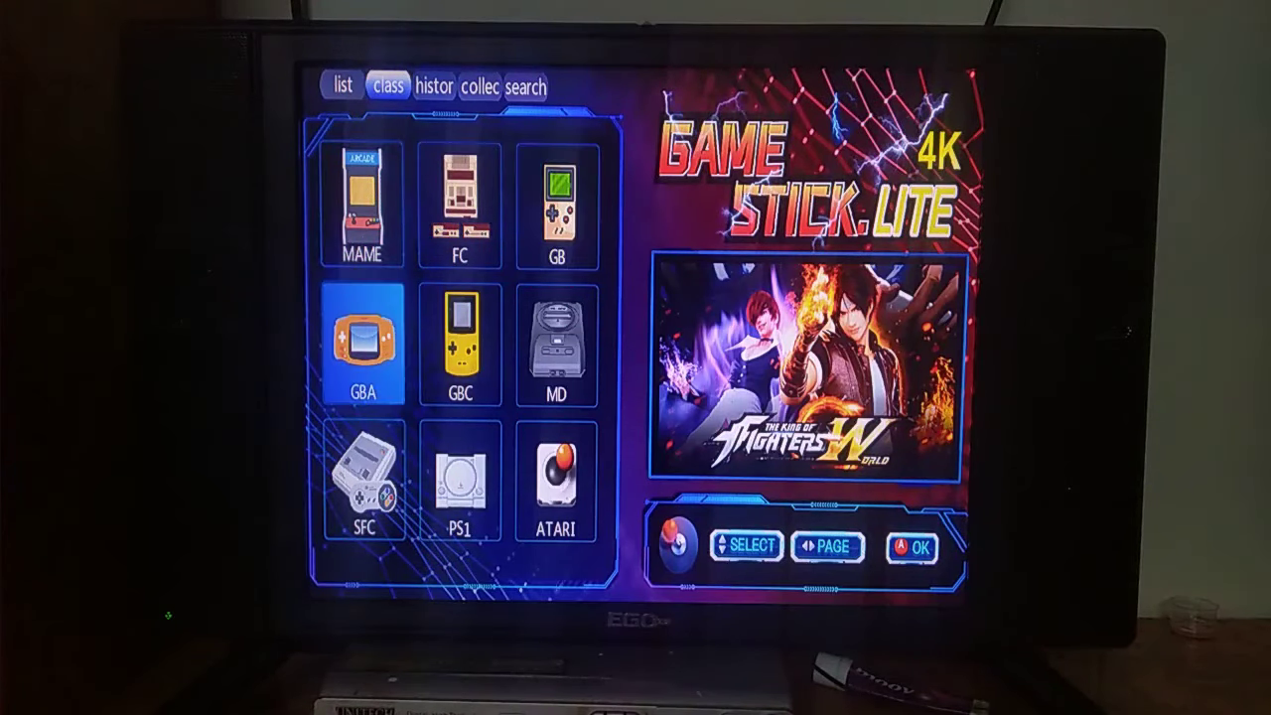
key("Right")
key("Right")
key("Right")
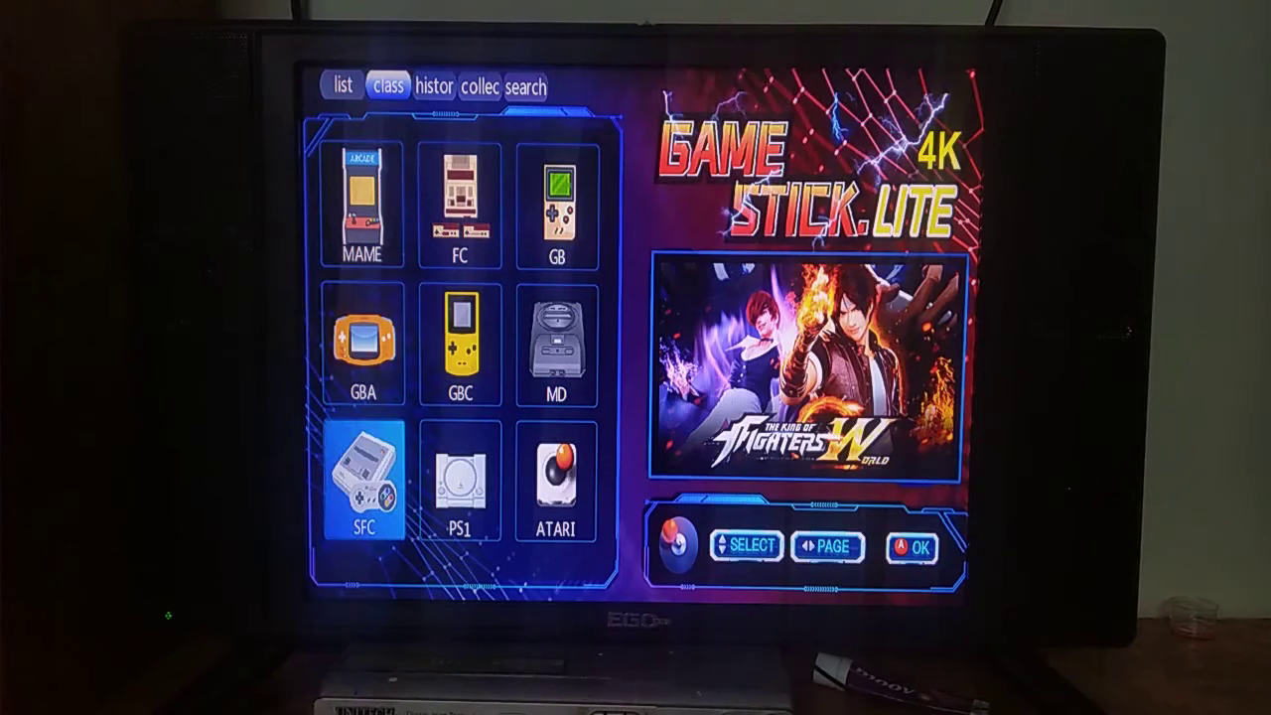
key("Right")
key("Right")
key("Left")
key("Left")
key("Right")
key("Return")
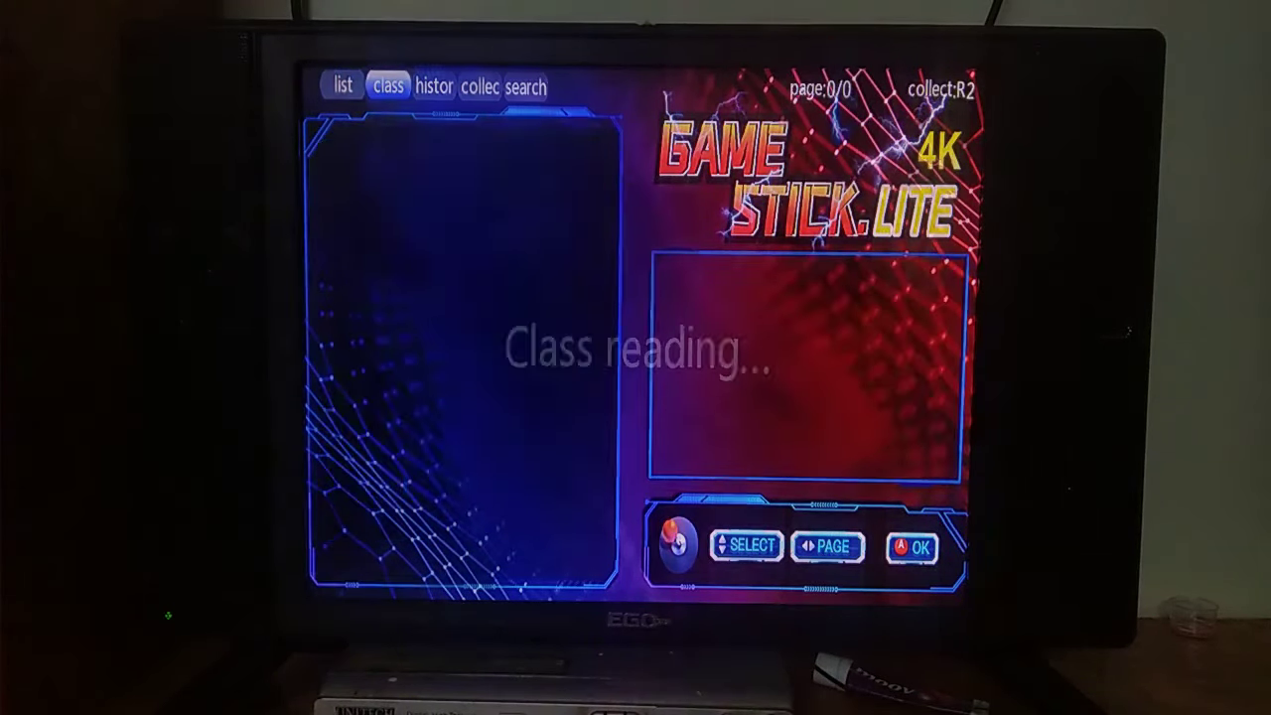
key("Right")
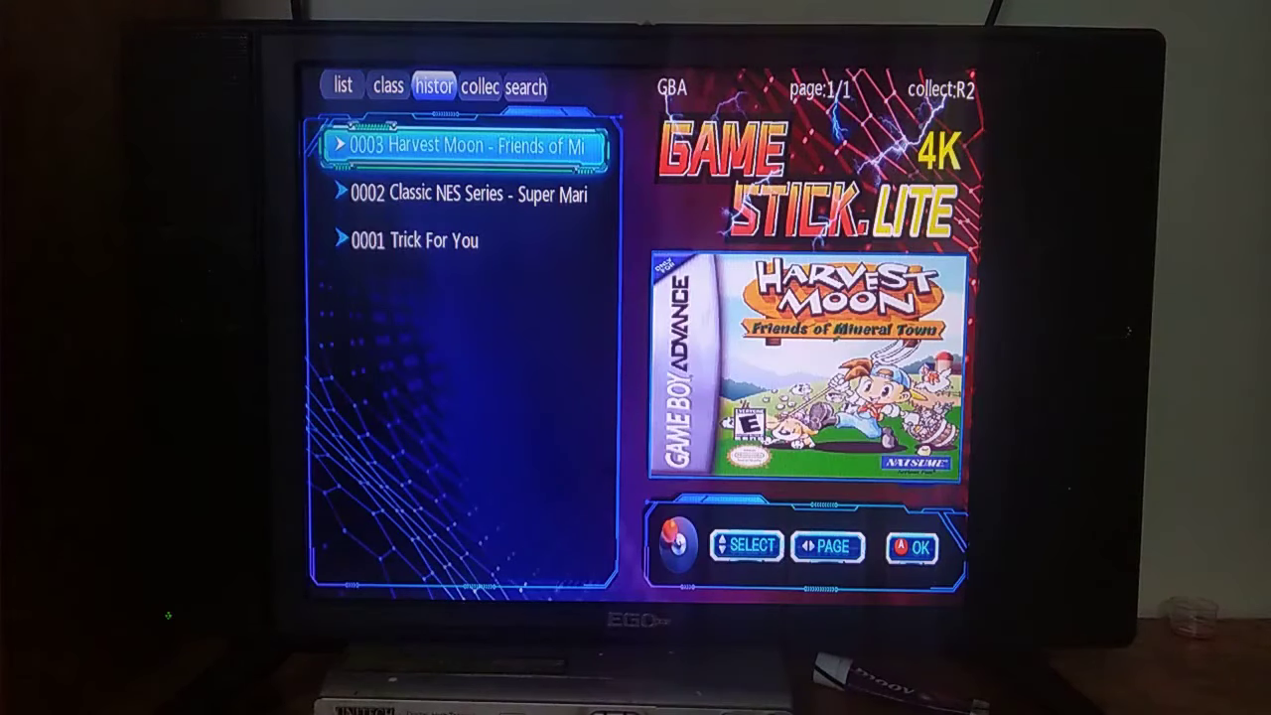